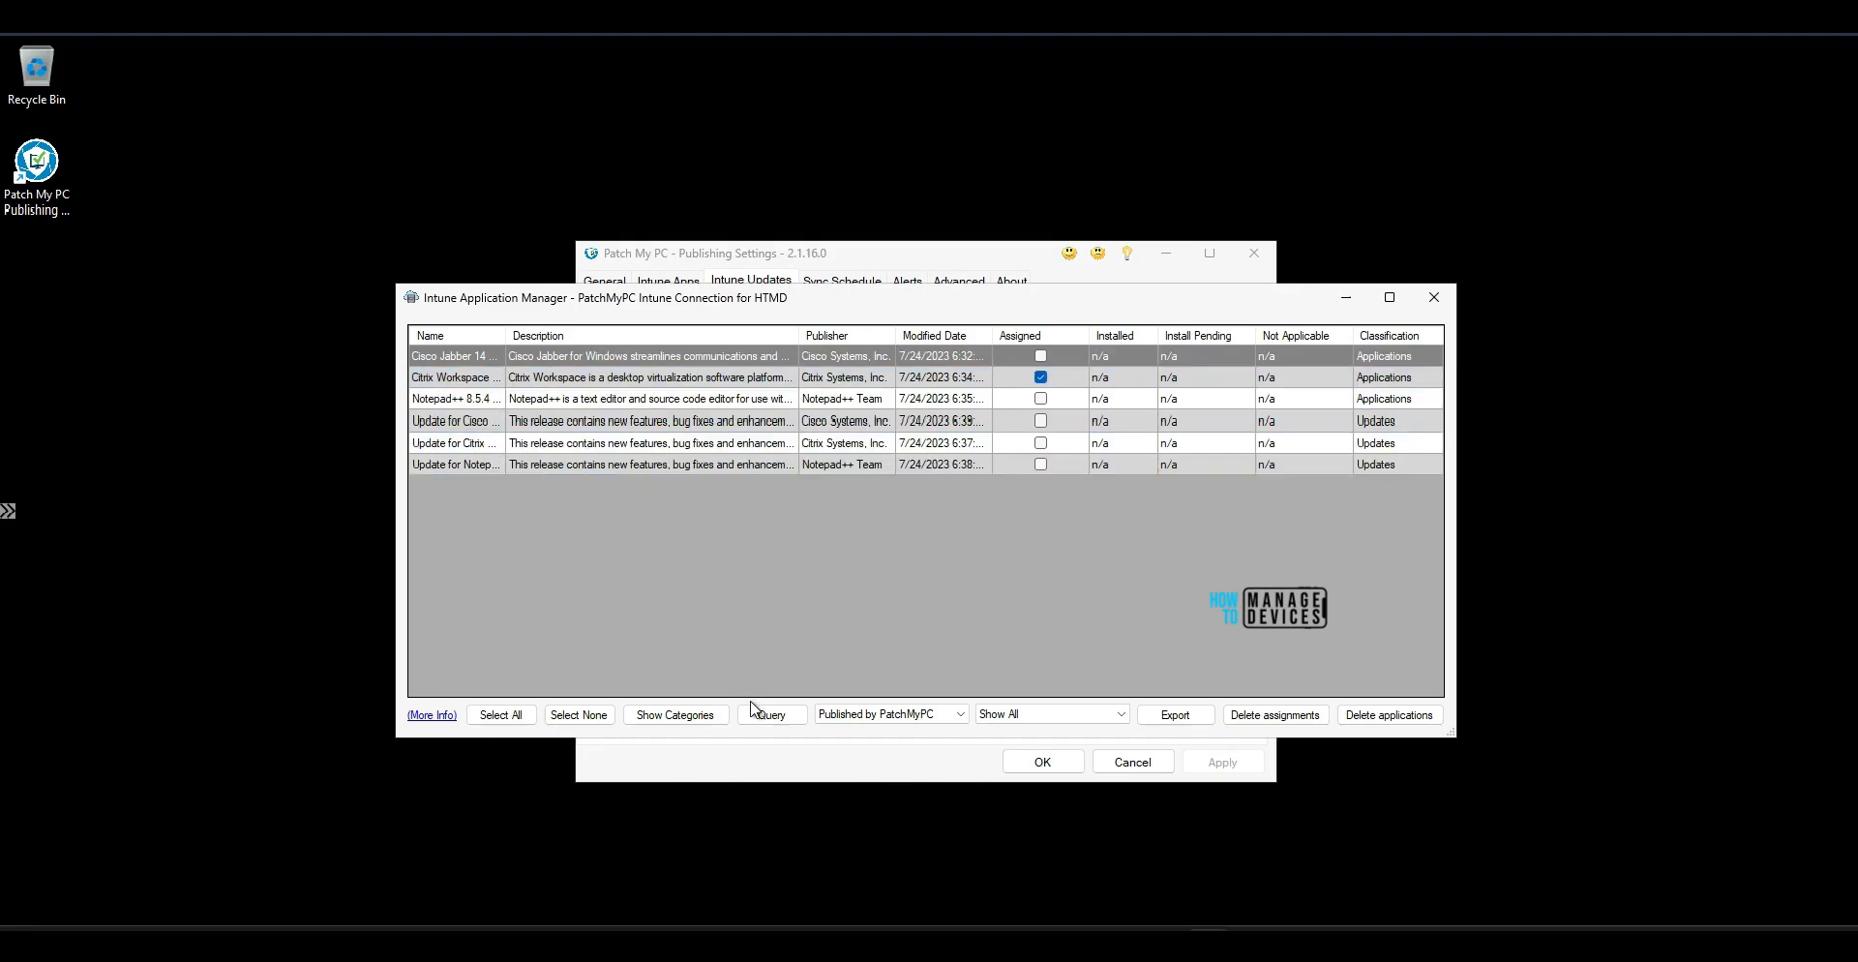
Circle the published applications and updates in Intune Application Manager, clear the markup, and preview the Citrix Workspace browser window.
{"action": "key", "text": "ctrl+2"}
{"action": "left_click_drag", "start_coordinate": [533, 269], "coordinate": [352, 466]}
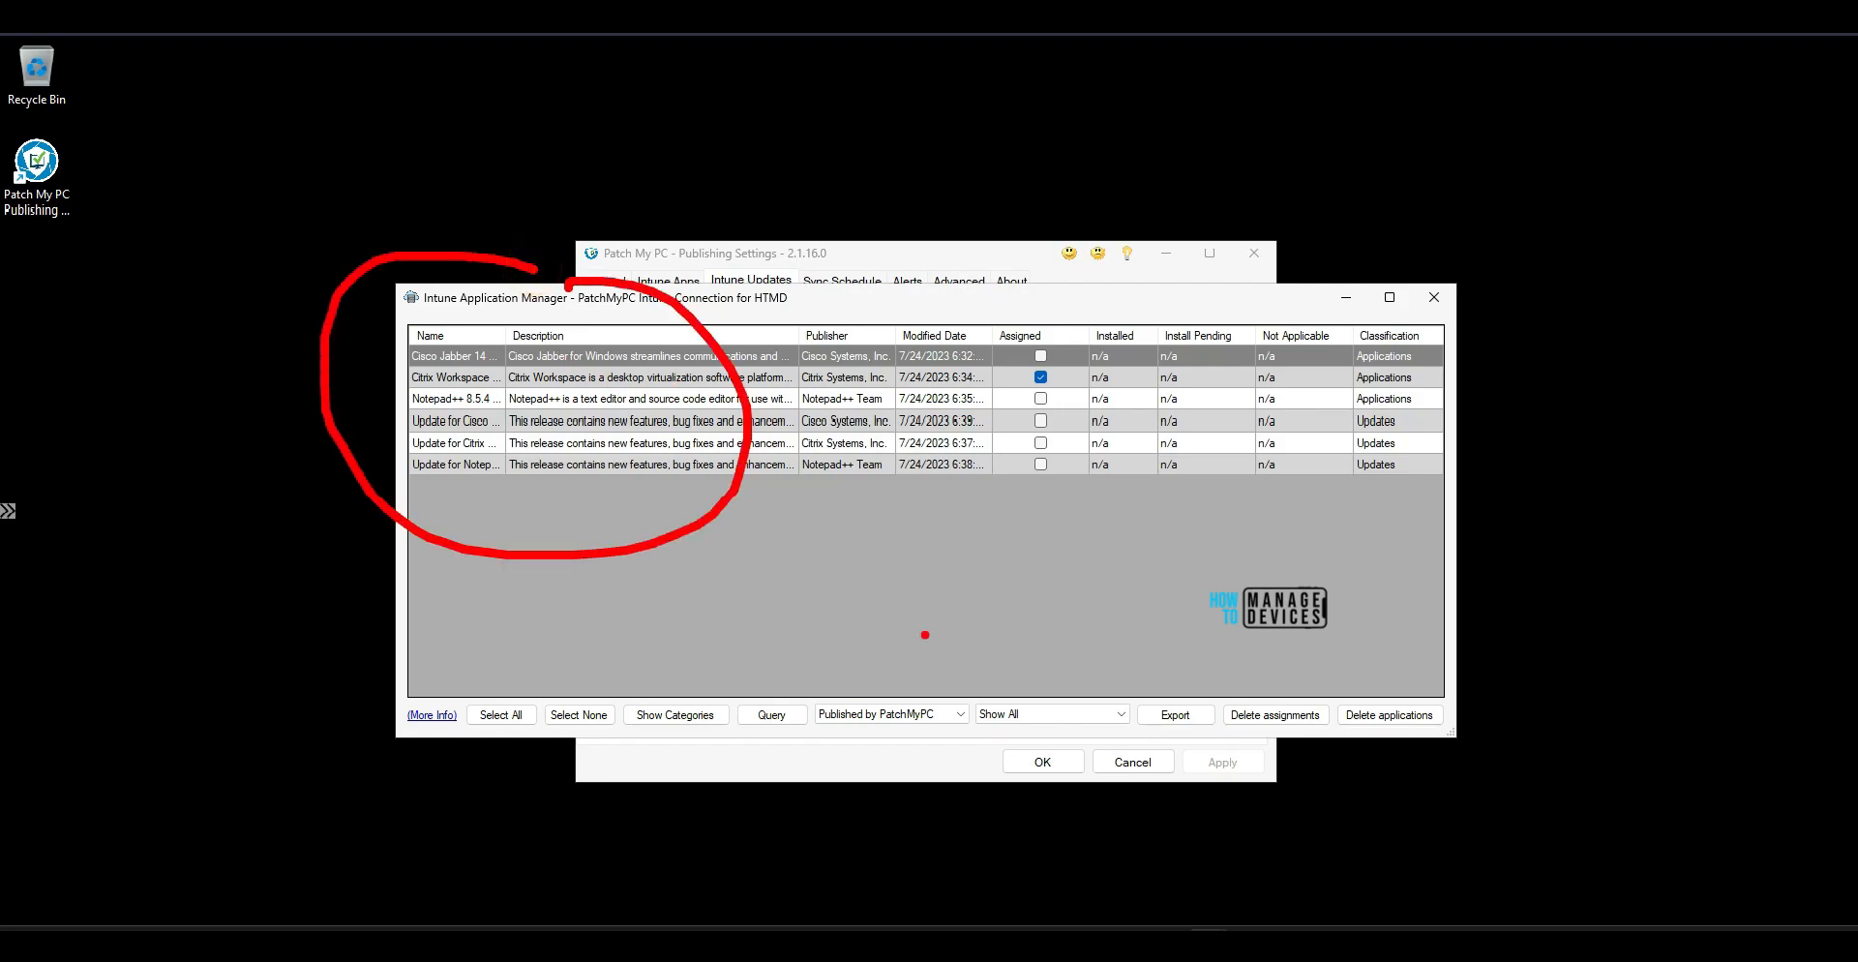
{"action": "key", "text": "Escape"}
{"action": "mouse_move", "coordinate": [1080, 946]}
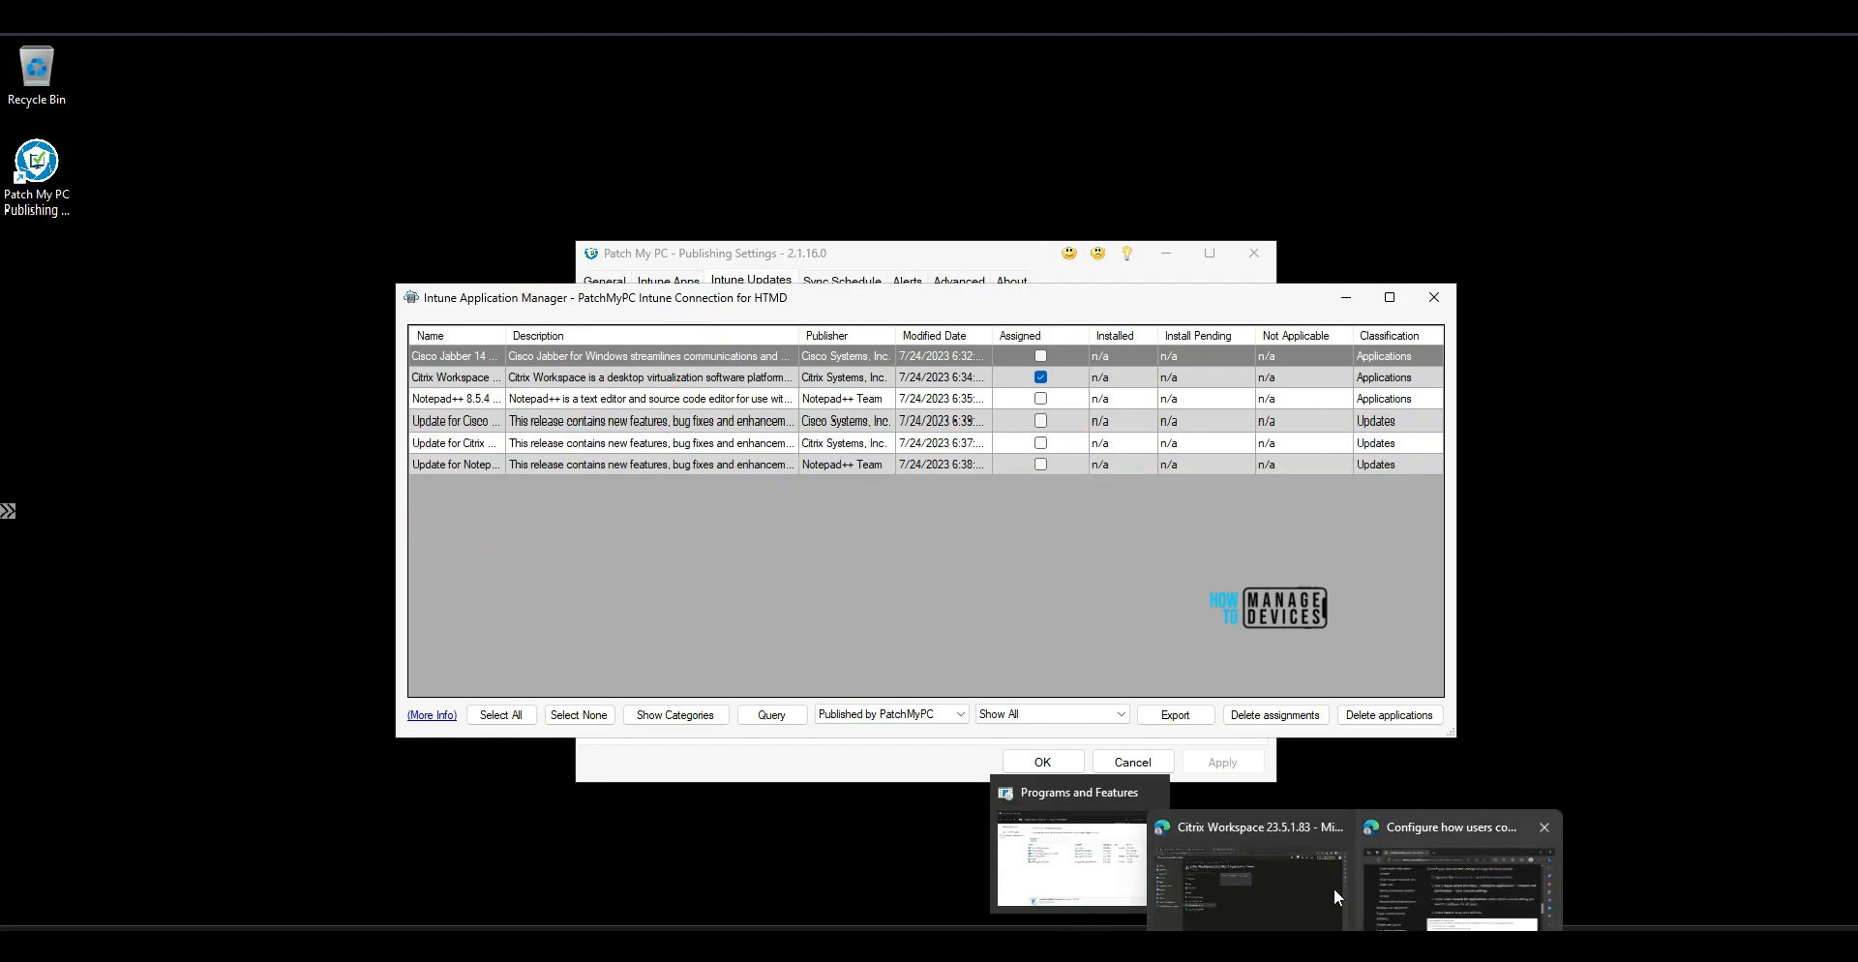
{"action": "left_click", "coordinate": [1276, 888]}
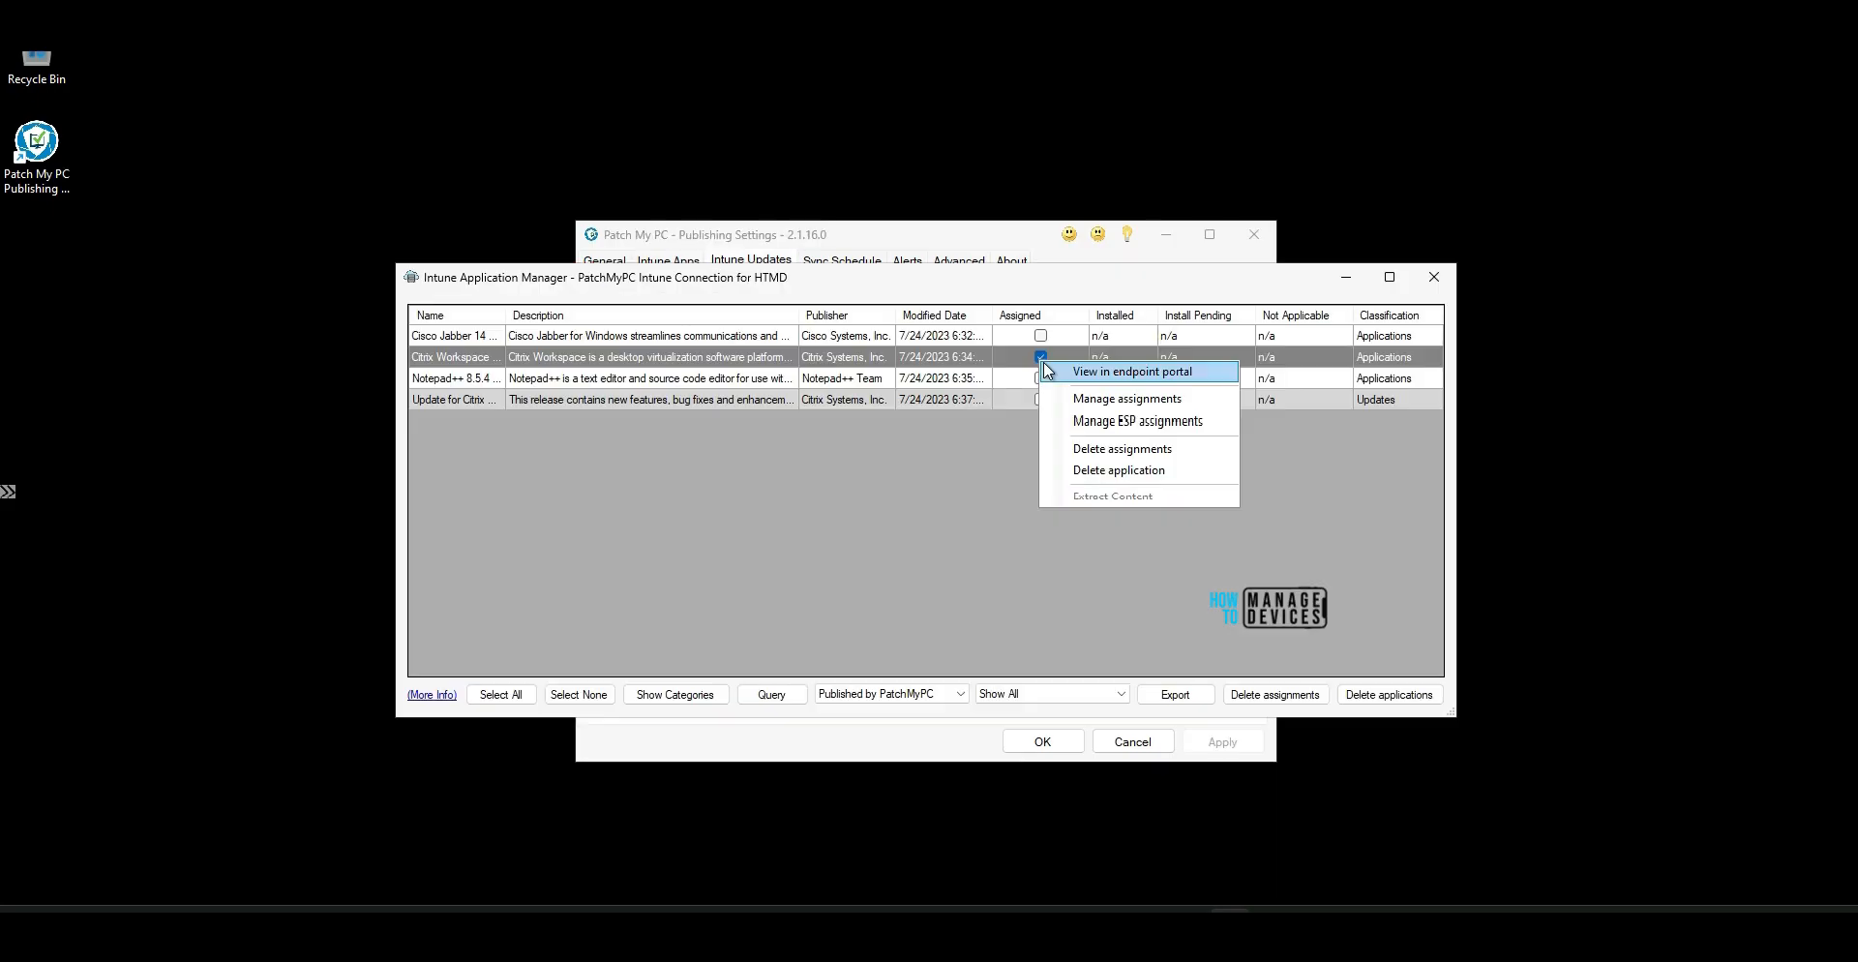
Open the assignments of Citrix Workspace 23.5.1.83, shift the dialog aside, and mark the required assignment's Mode and Notification settings.
{"action": "left_click", "coordinate": [864, 499]}
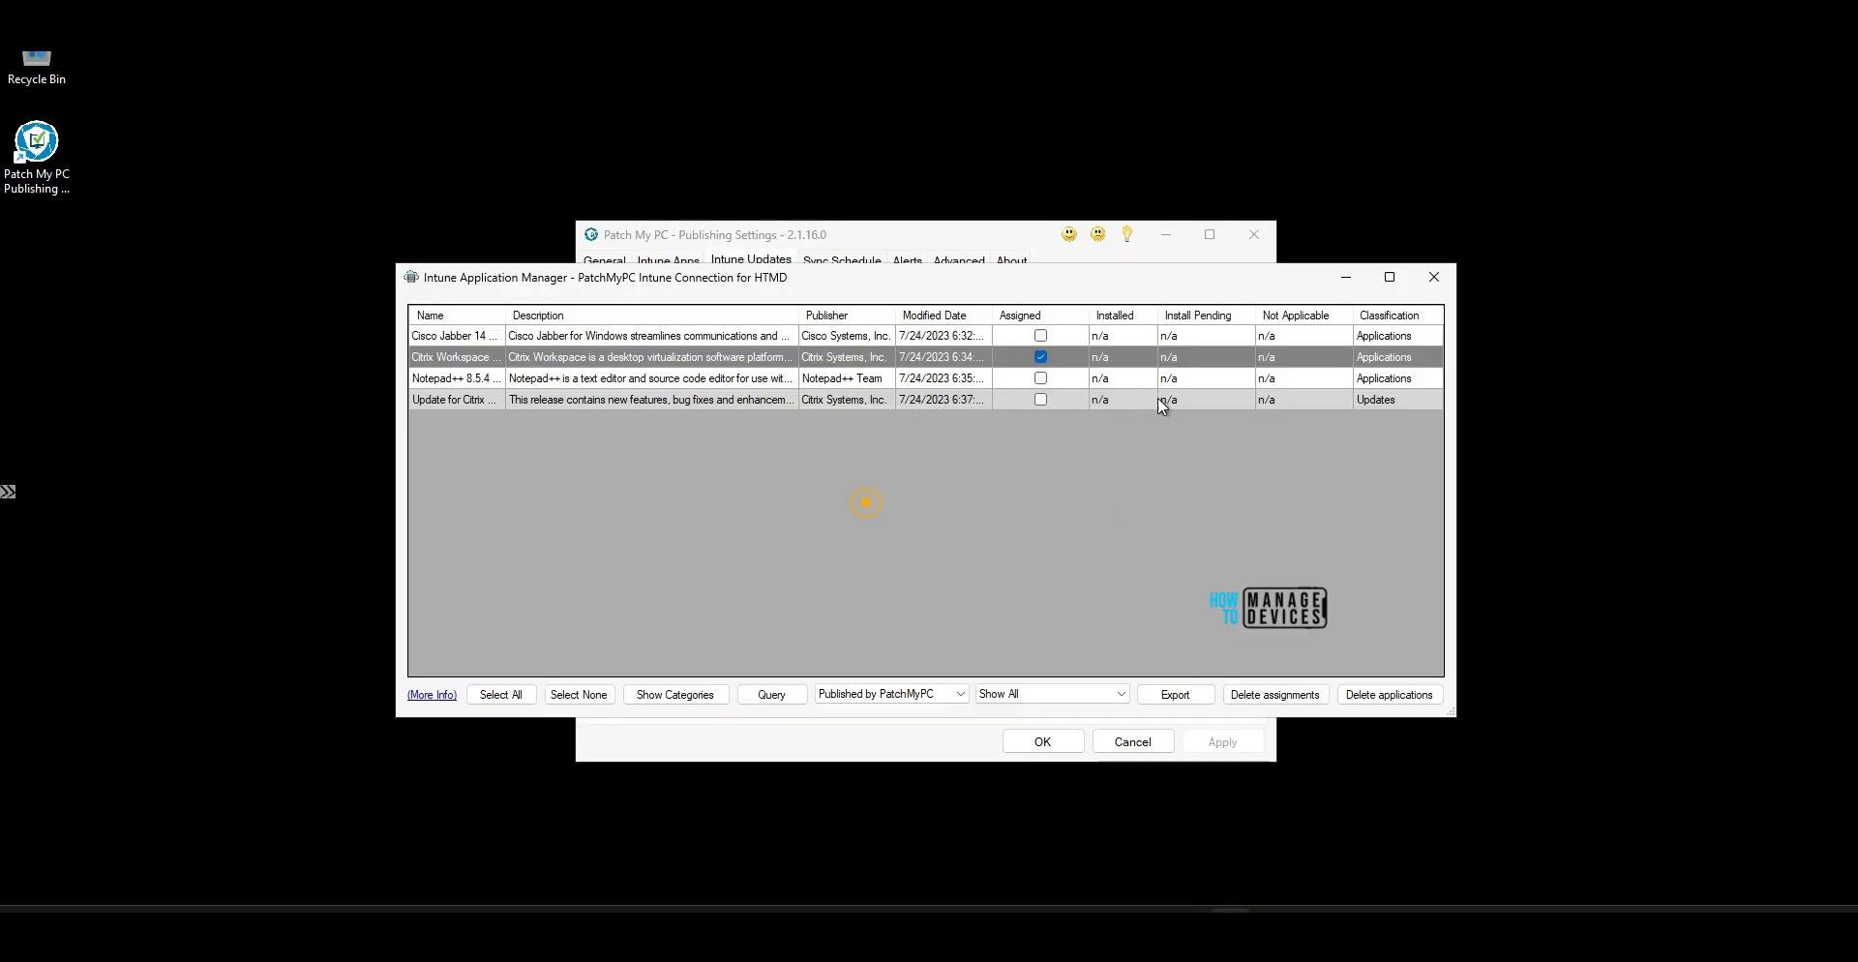
{"action": "left_click", "coordinate": [1112, 356]}
{"action": "left_click", "coordinate": [925, 357]}
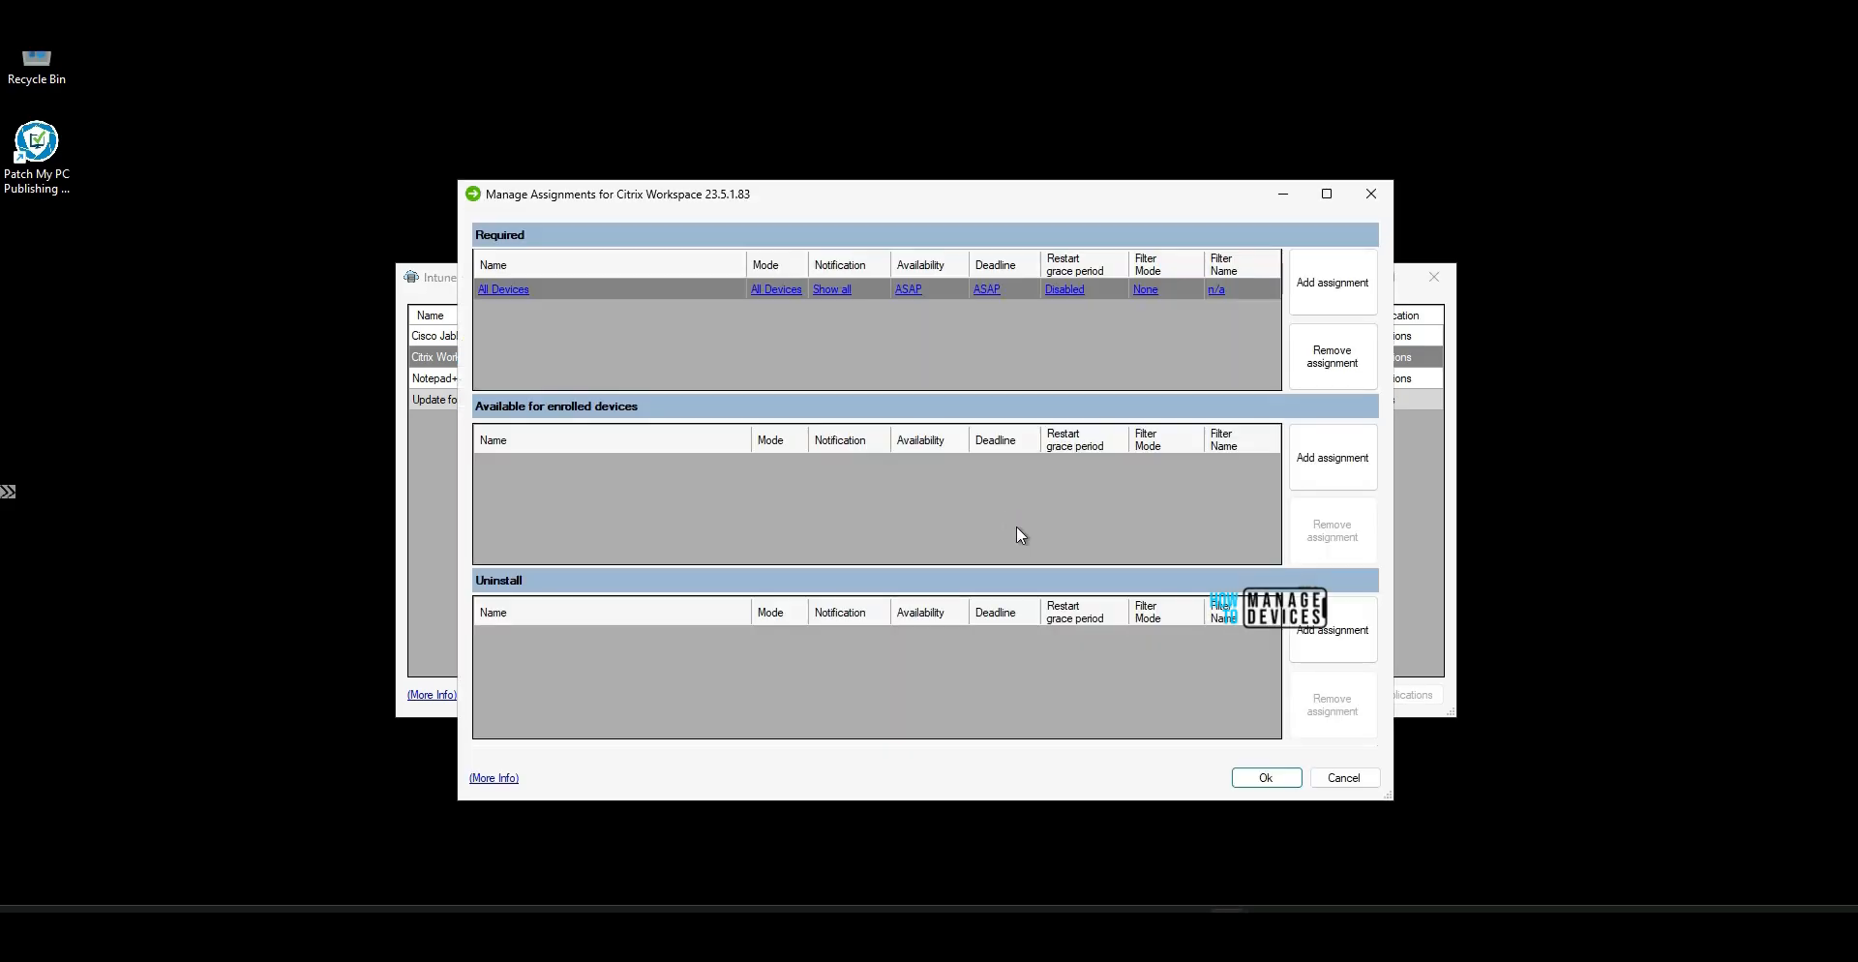
{"action": "left_click", "coordinate": [904, 198]}
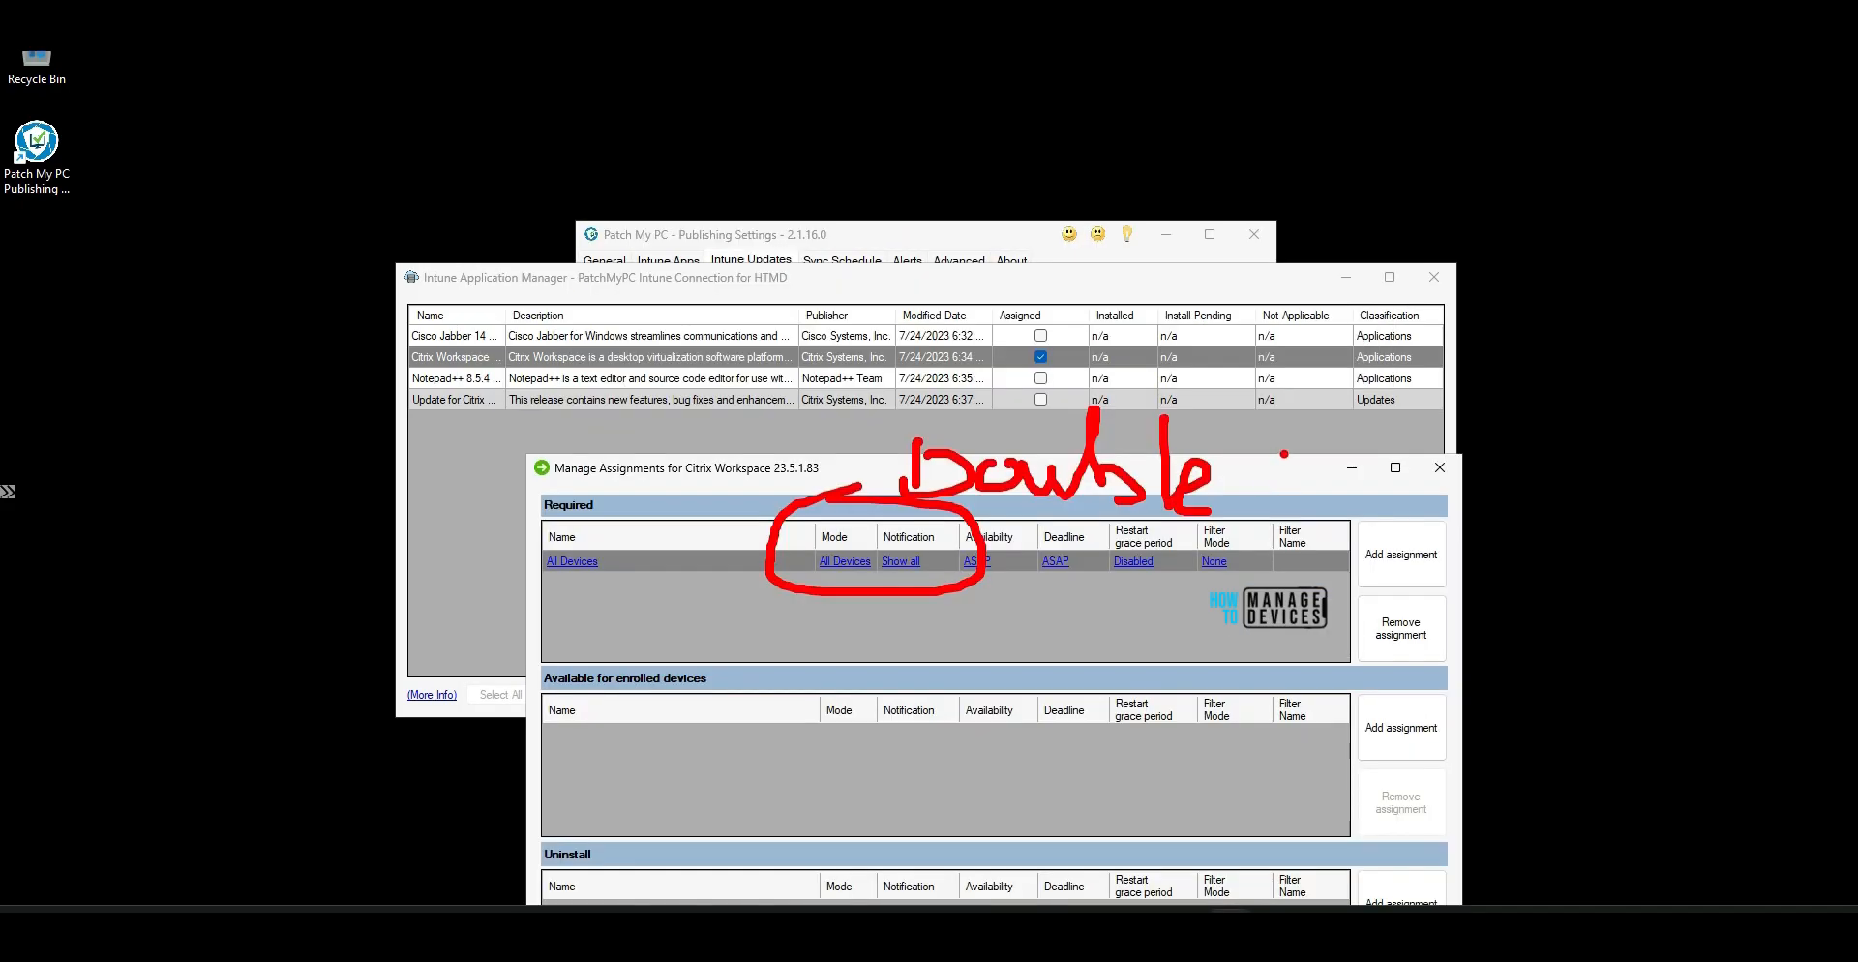
{"action": "mouse_move", "coordinate": [1292, 453]}
{"action": "left_mouse_down"}
{"action": "mouse_move", "coordinate": [1321, 508]}
{"action": "mouse_move", "coordinate": [1394, 497]}
{"action": "mouse_move", "coordinate": [1394, 465]}
{"action": "mouse_move", "coordinate": [1454, 507]}
{"action": "left_mouse_up"}
{"action": "left_click_drag", "start_coordinate": [571, 364], "coordinate": [716, 362]}
{"action": "mouse_move", "coordinate": [749, 624]}
{"action": "left_mouse_down"}
{"action": "mouse_move", "coordinate": [697, 451]}
{"action": "mouse_move", "coordinate": [831, 604]}
{"action": "left_mouse_up"}
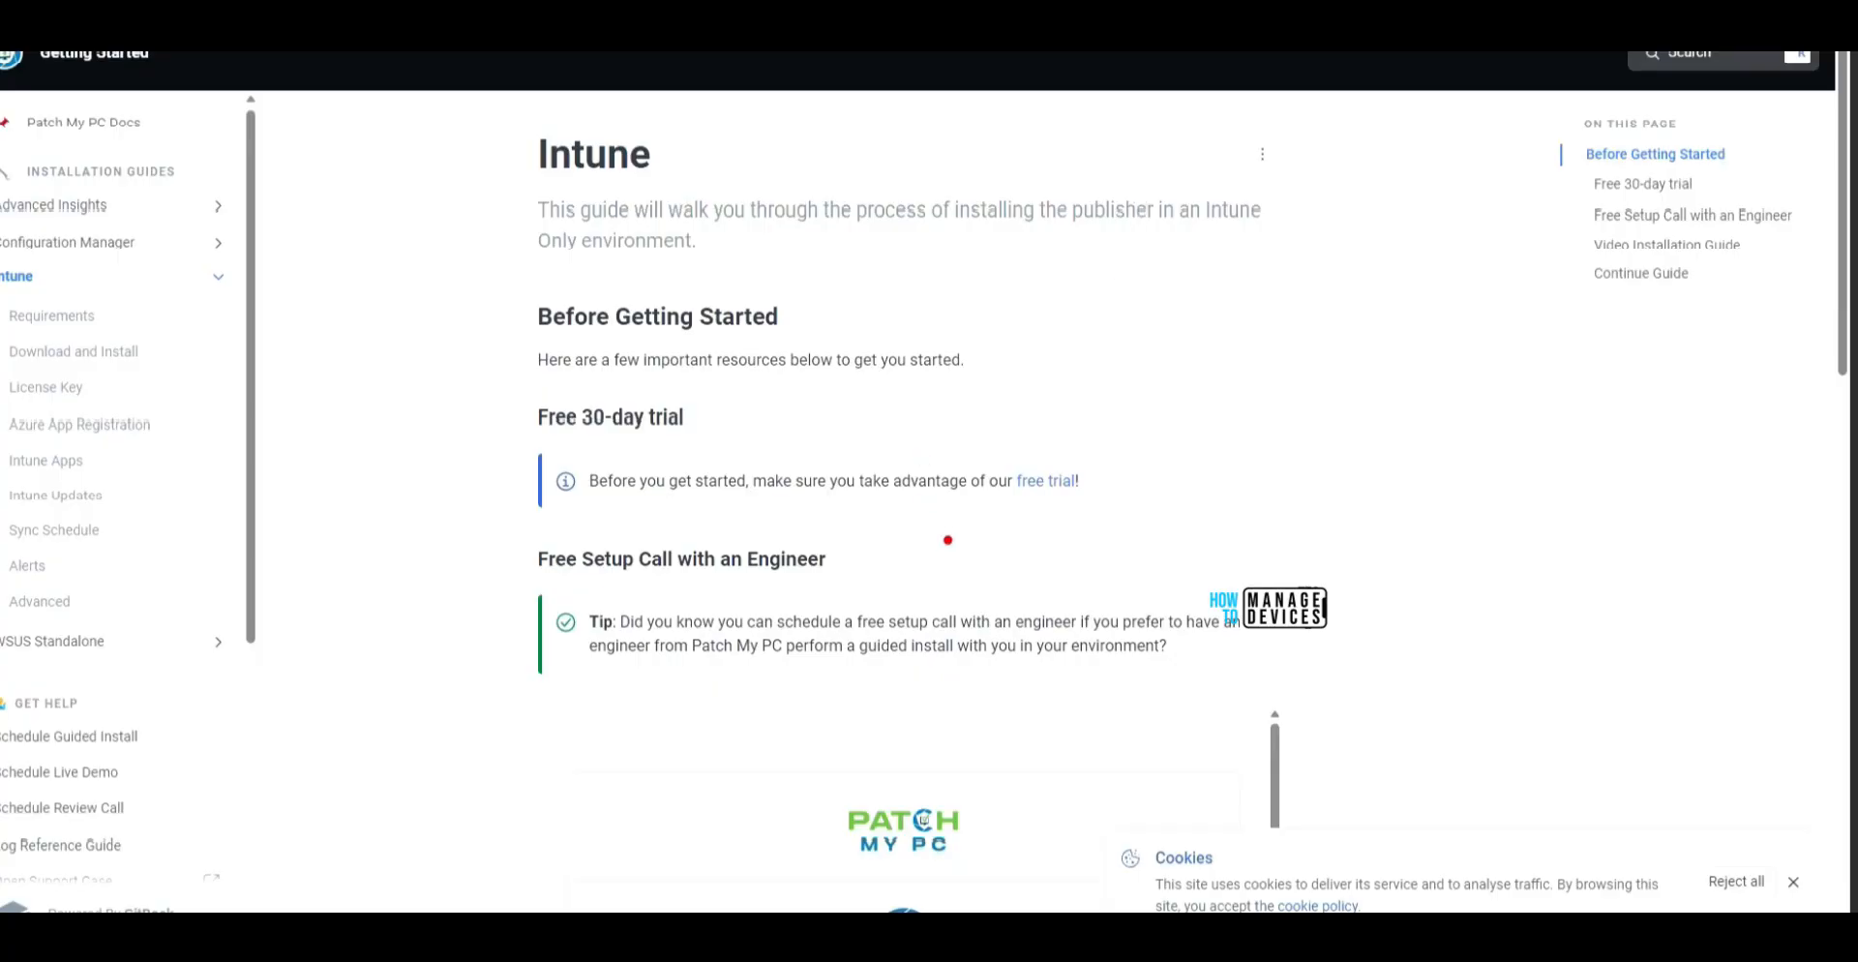
Switch from the Intune guide to the Patch My PC free trial page and follow its download and documentation link.
{"action": "mouse_move", "coordinate": [913, 514]}
{"action": "left_mouse_down"}
{"action": "mouse_move", "coordinate": [1142, 501]}
{"action": "mouse_move", "coordinate": [606, 426]}
{"action": "mouse_move", "coordinate": [935, 534]}
{"action": "left_mouse_up"}
{"action": "key", "text": "Escape"}
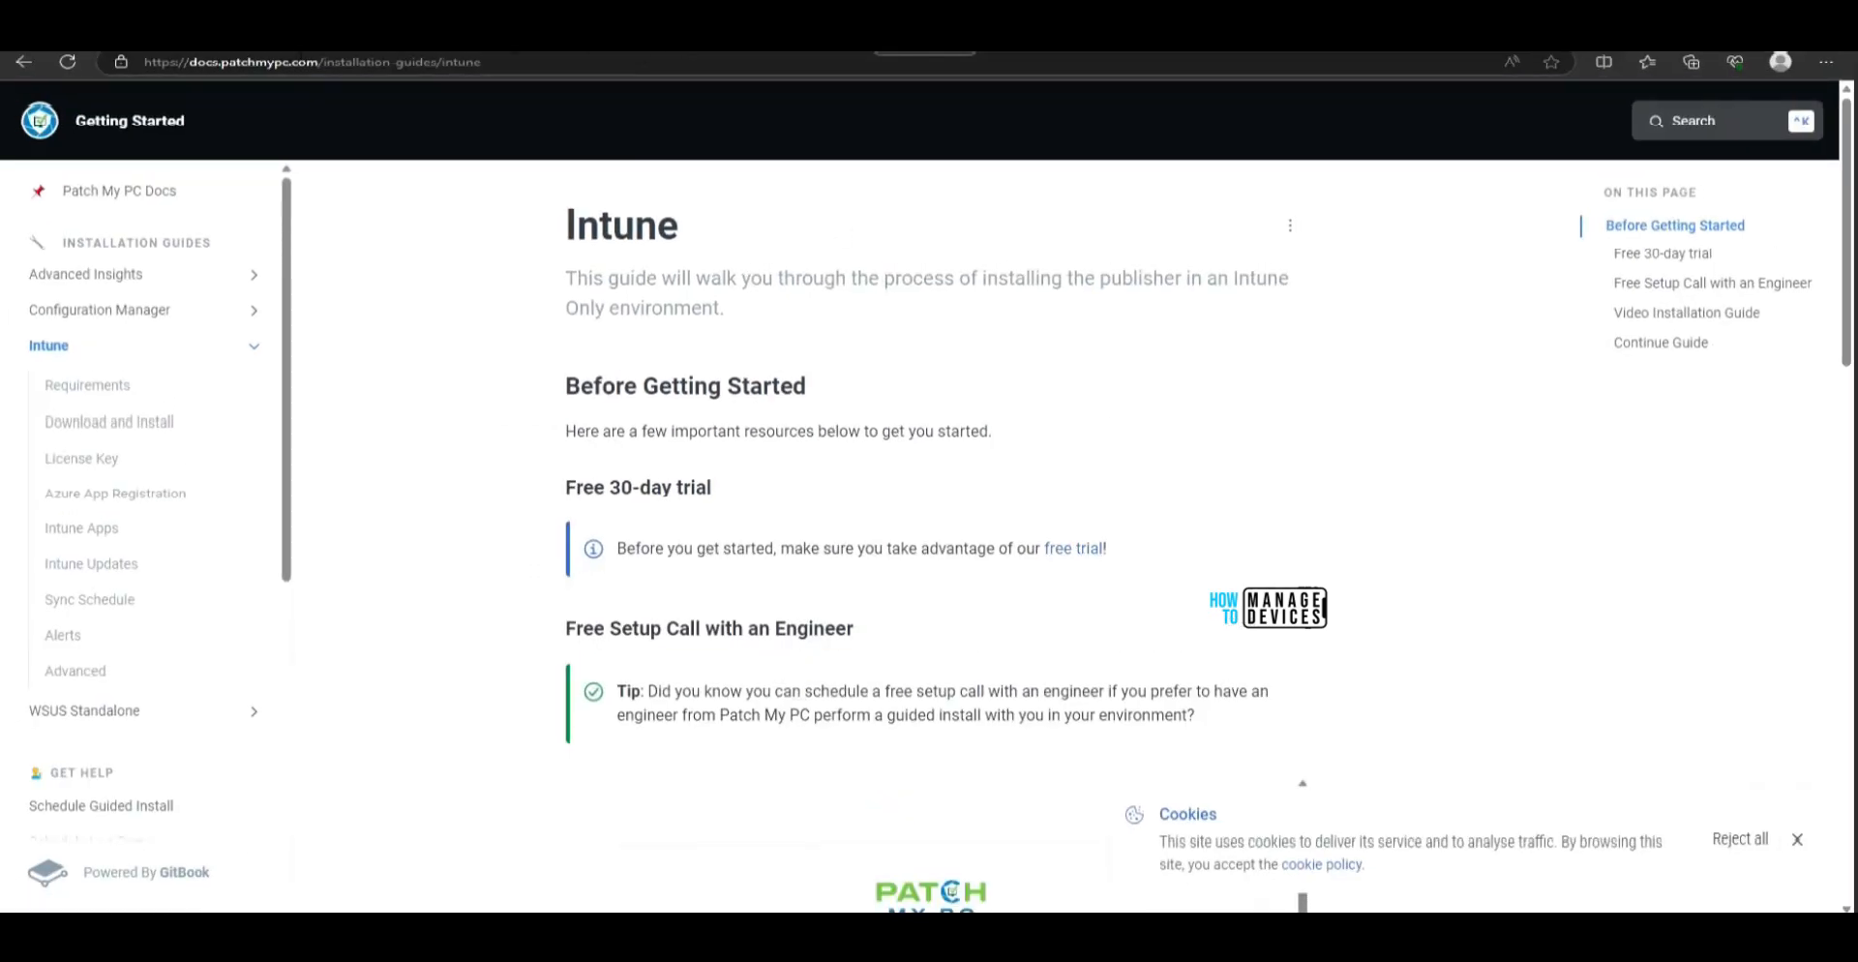
{"action": "left_click", "coordinate": [425, 31]}
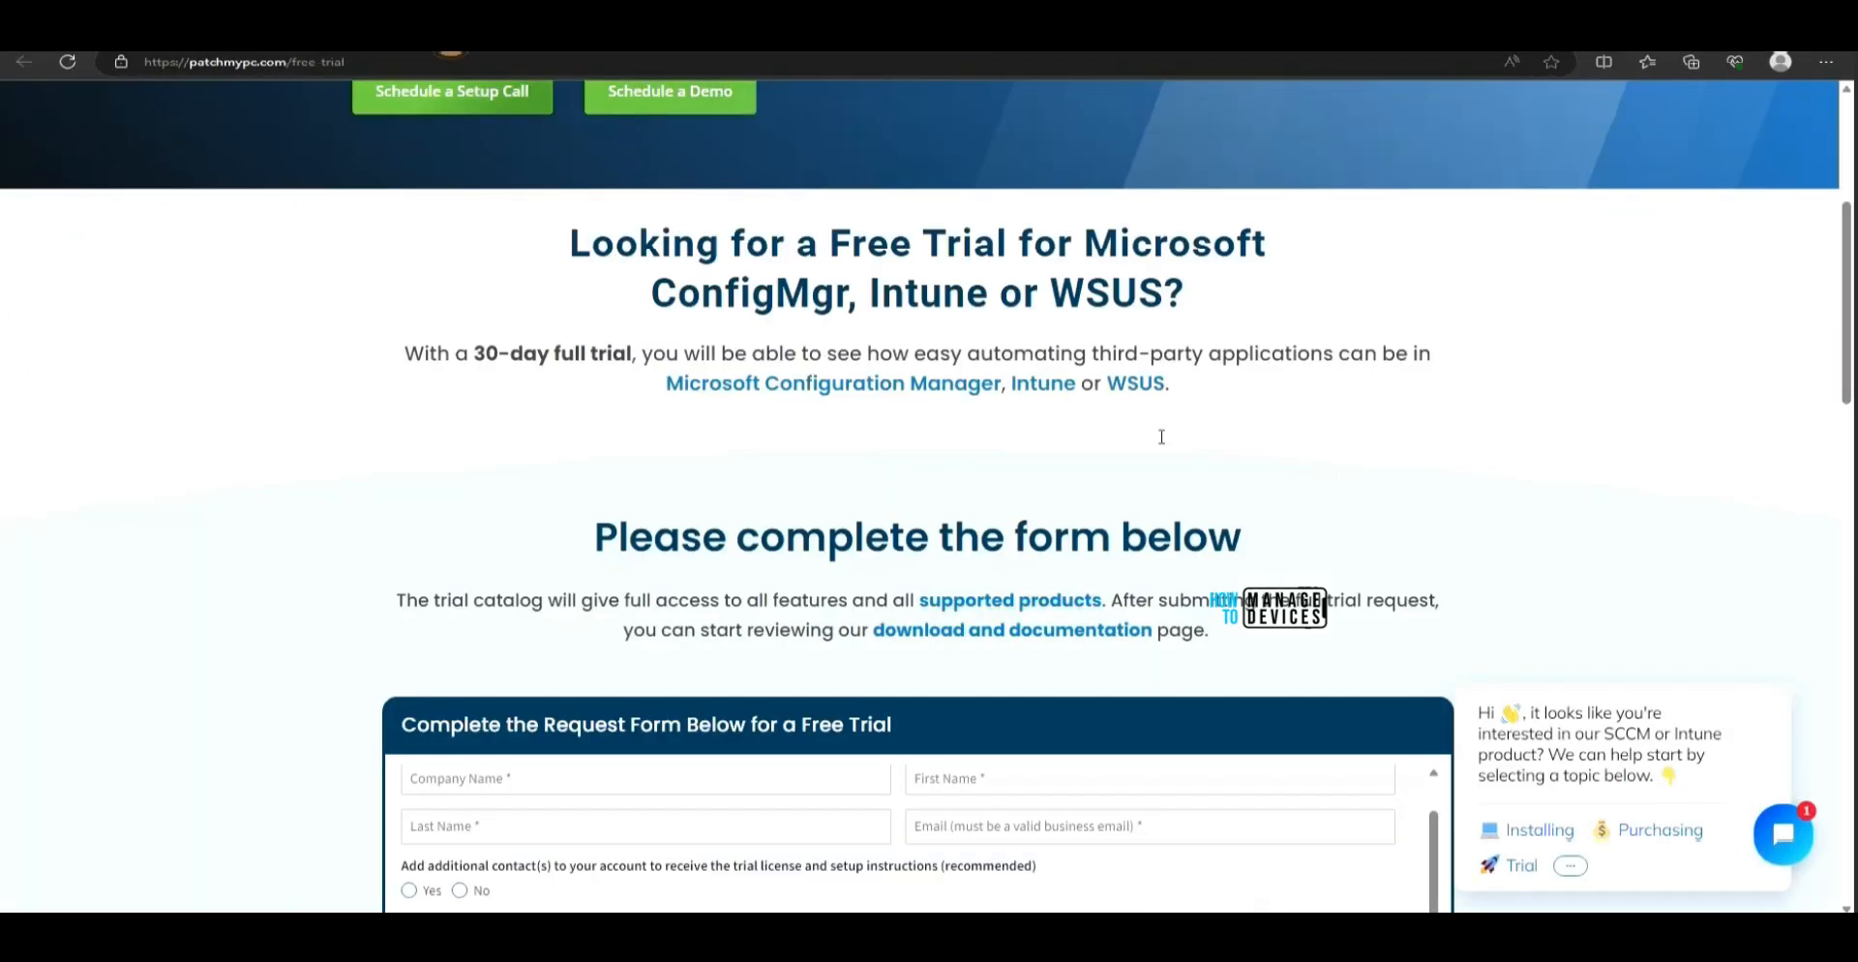
{"action": "key", "text": "ctrl+2"}
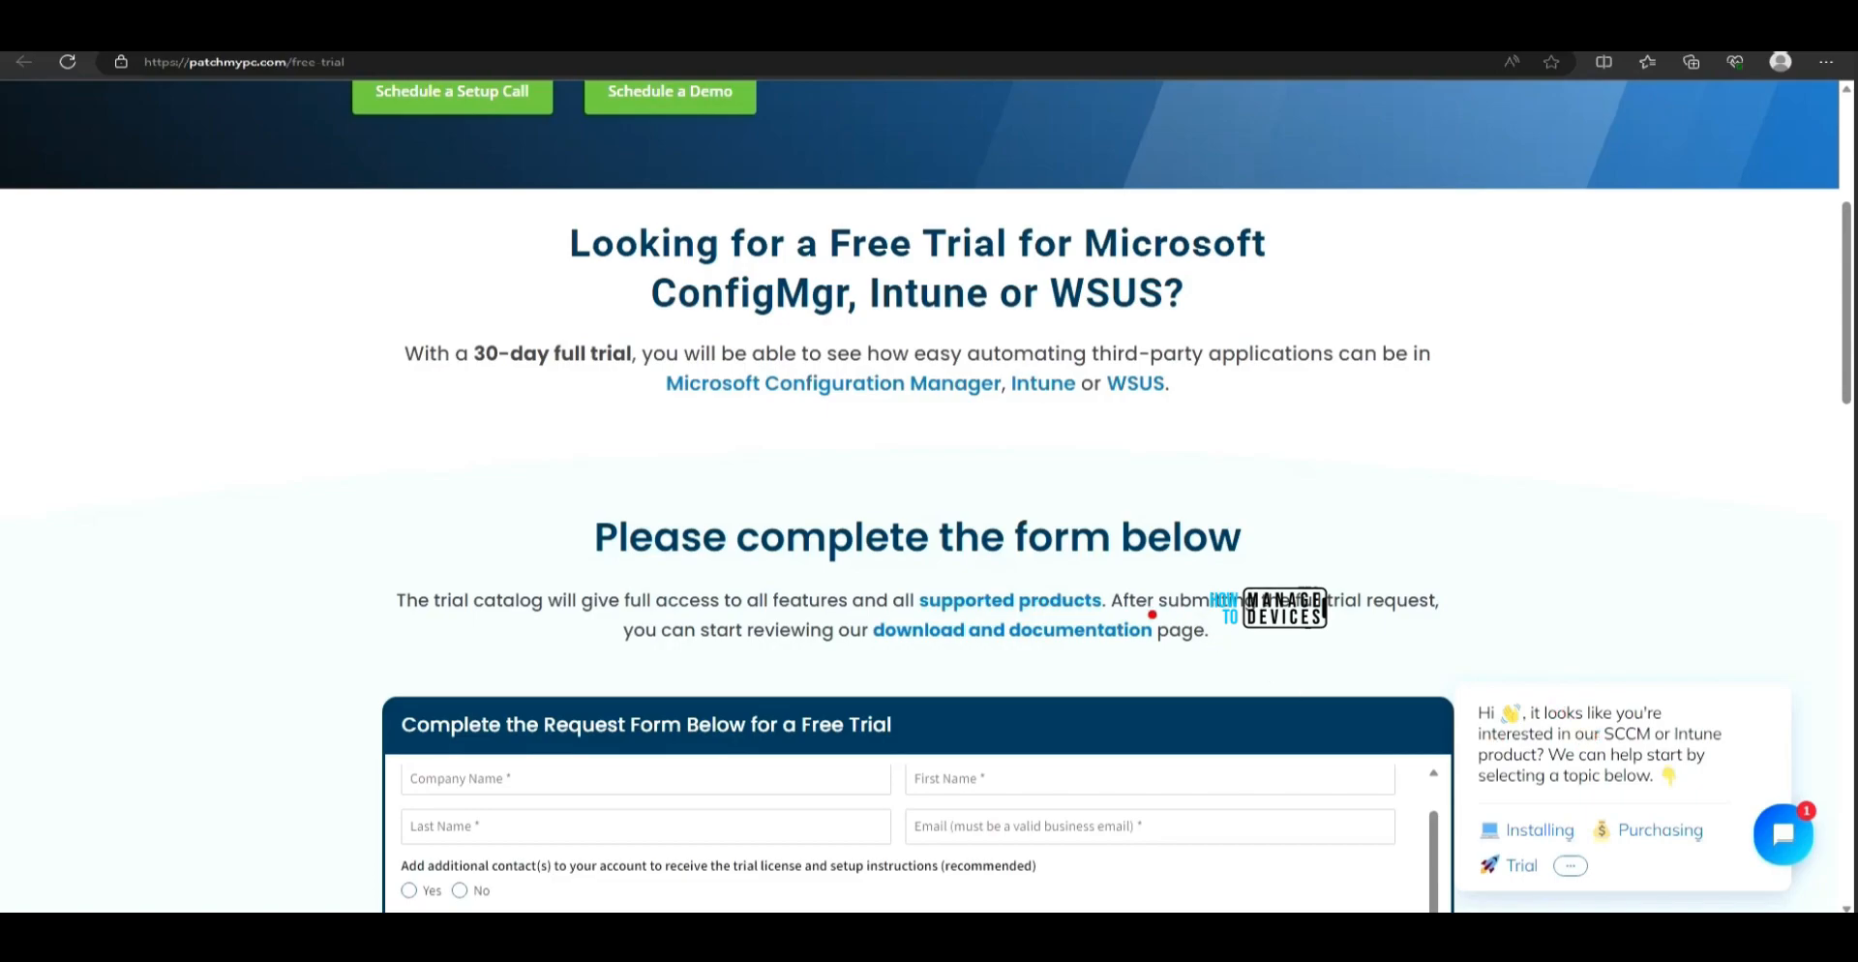
{"action": "mouse_move", "coordinate": [1084, 662]}
{"action": "left_mouse_down"}
{"action": "mouse_move", "coordinate": [895, 654]}
{"action": "mouse_move", "coordinate": [968, 579]}
{"action": "mouse_move", "coordinate": [876, 668]}
{"action": "left_mouse_up"}
{"action": "left_click", "coordinate": [952, 630]}
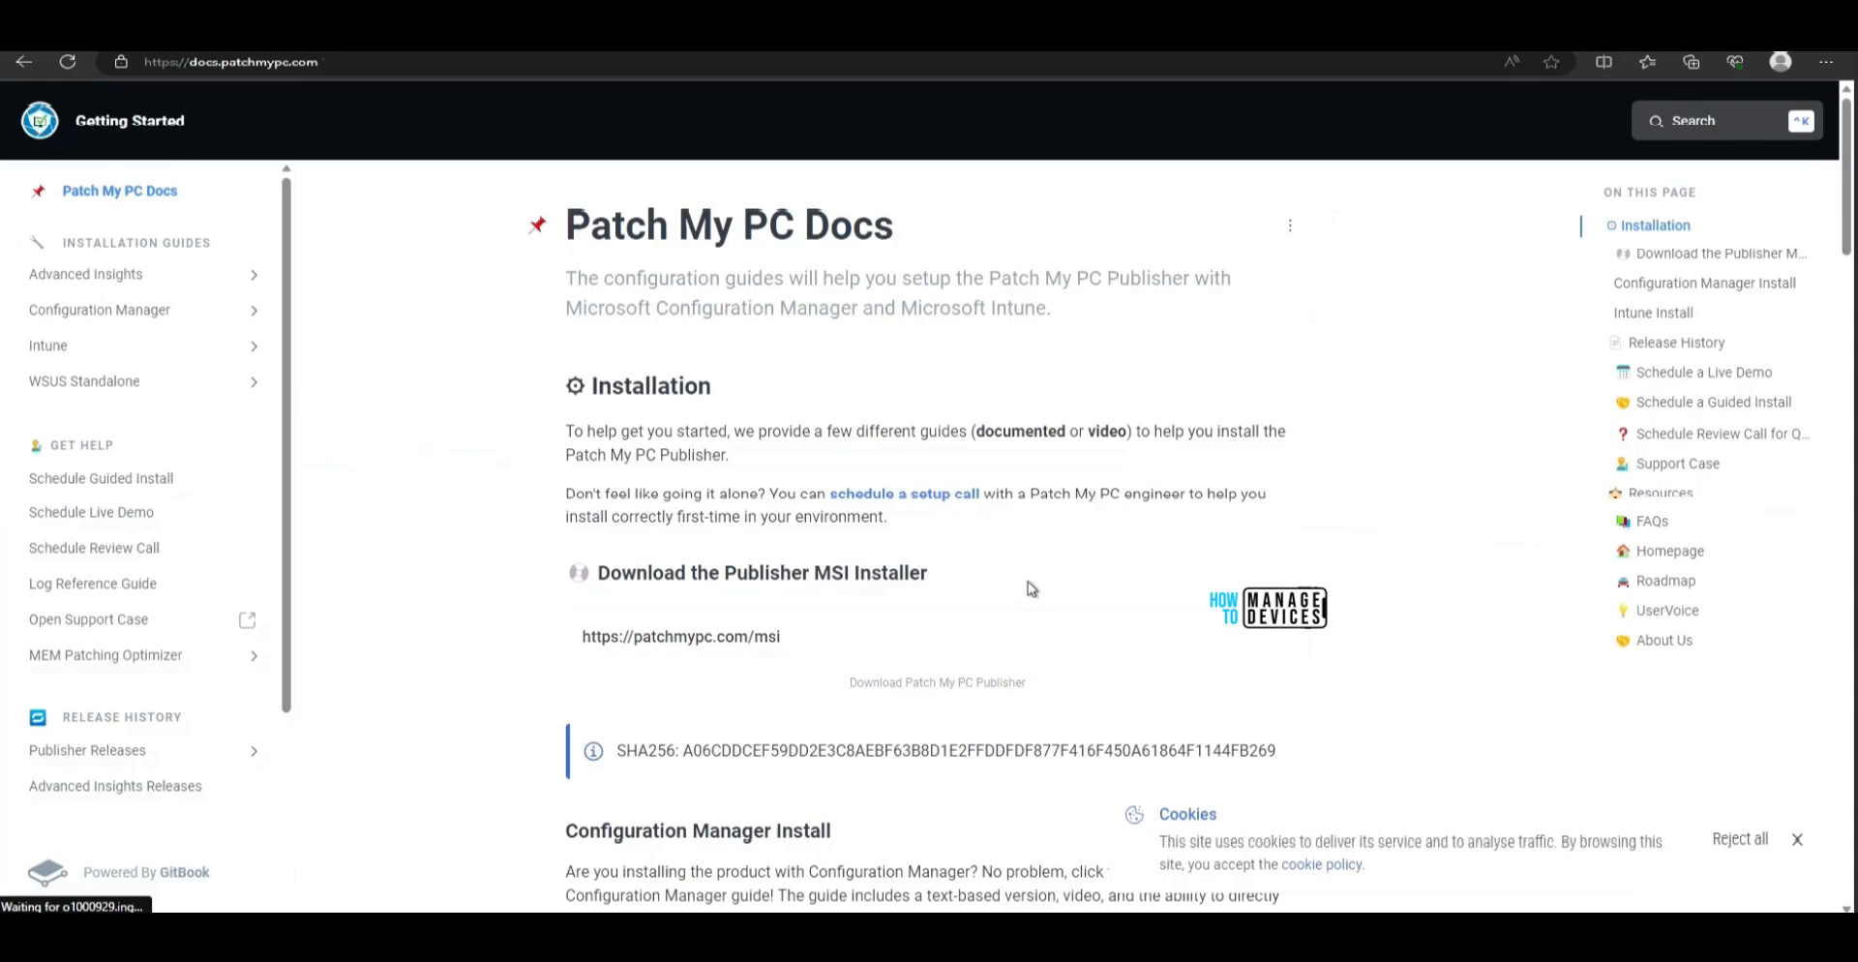
{"action": "left_click", "coordinate": [744, 642]}
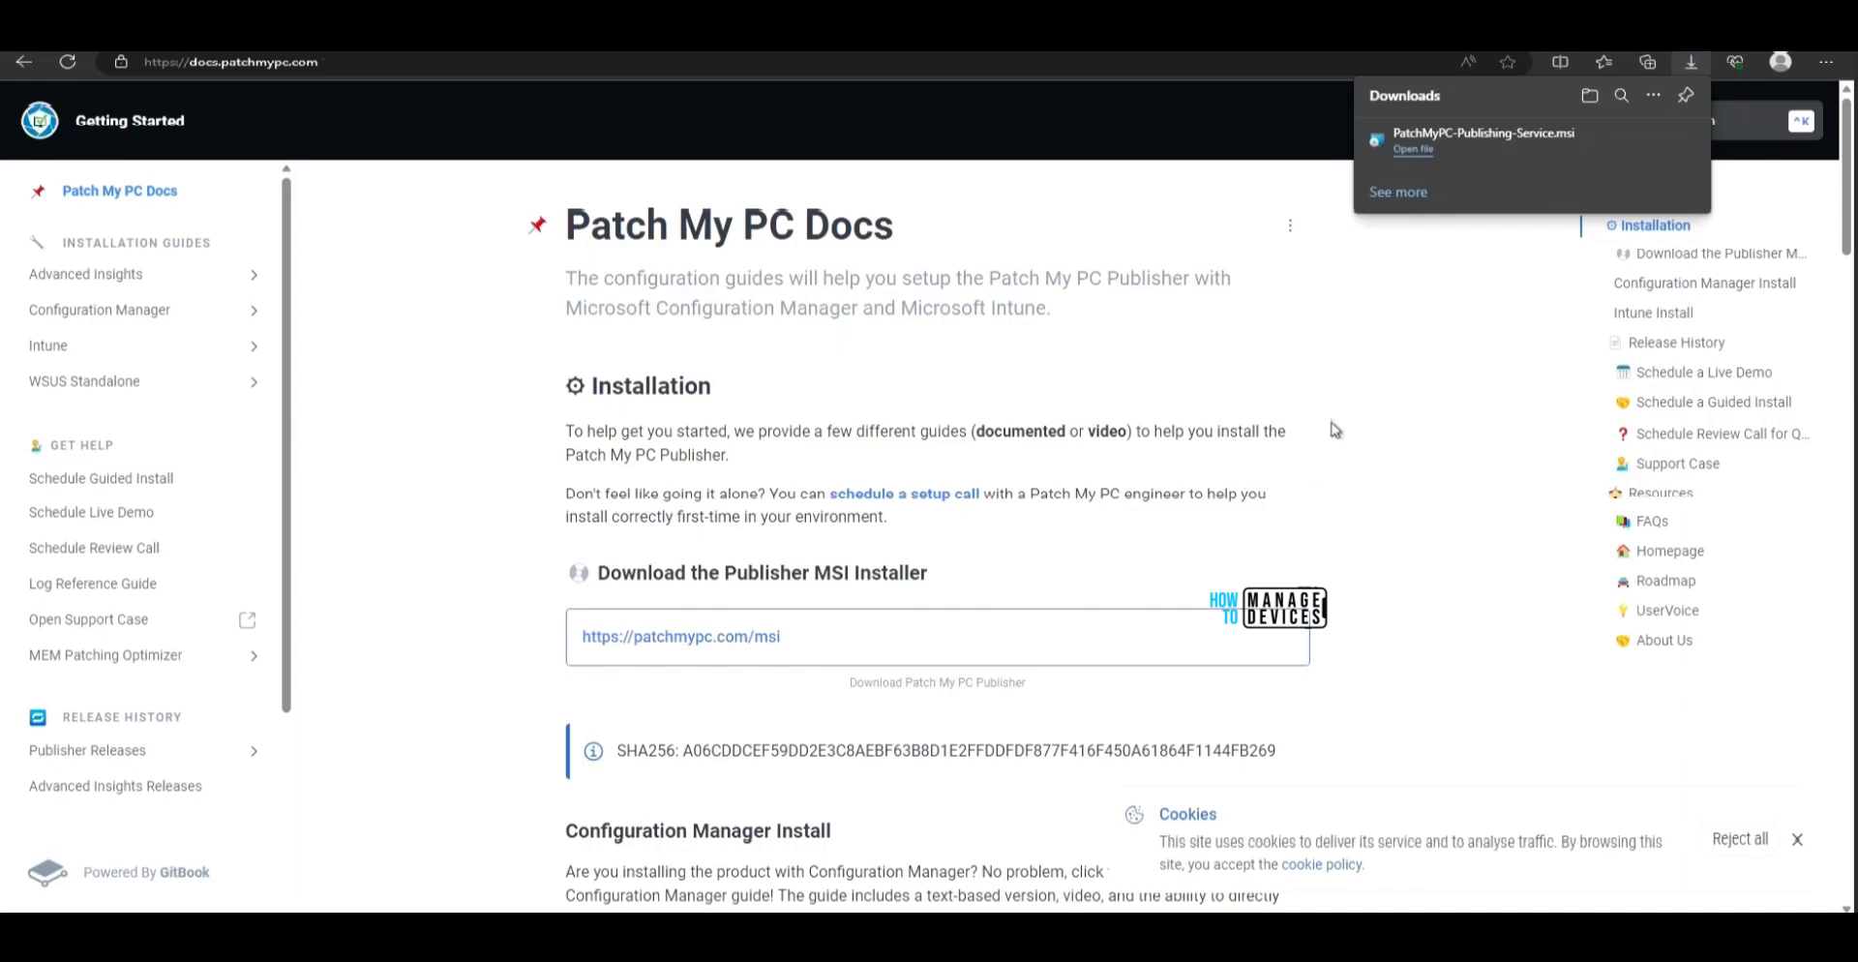
{"action": "scroll", "coordinate": [1333, 428], "scroll_direction": "down", "scroll_amount": 1}
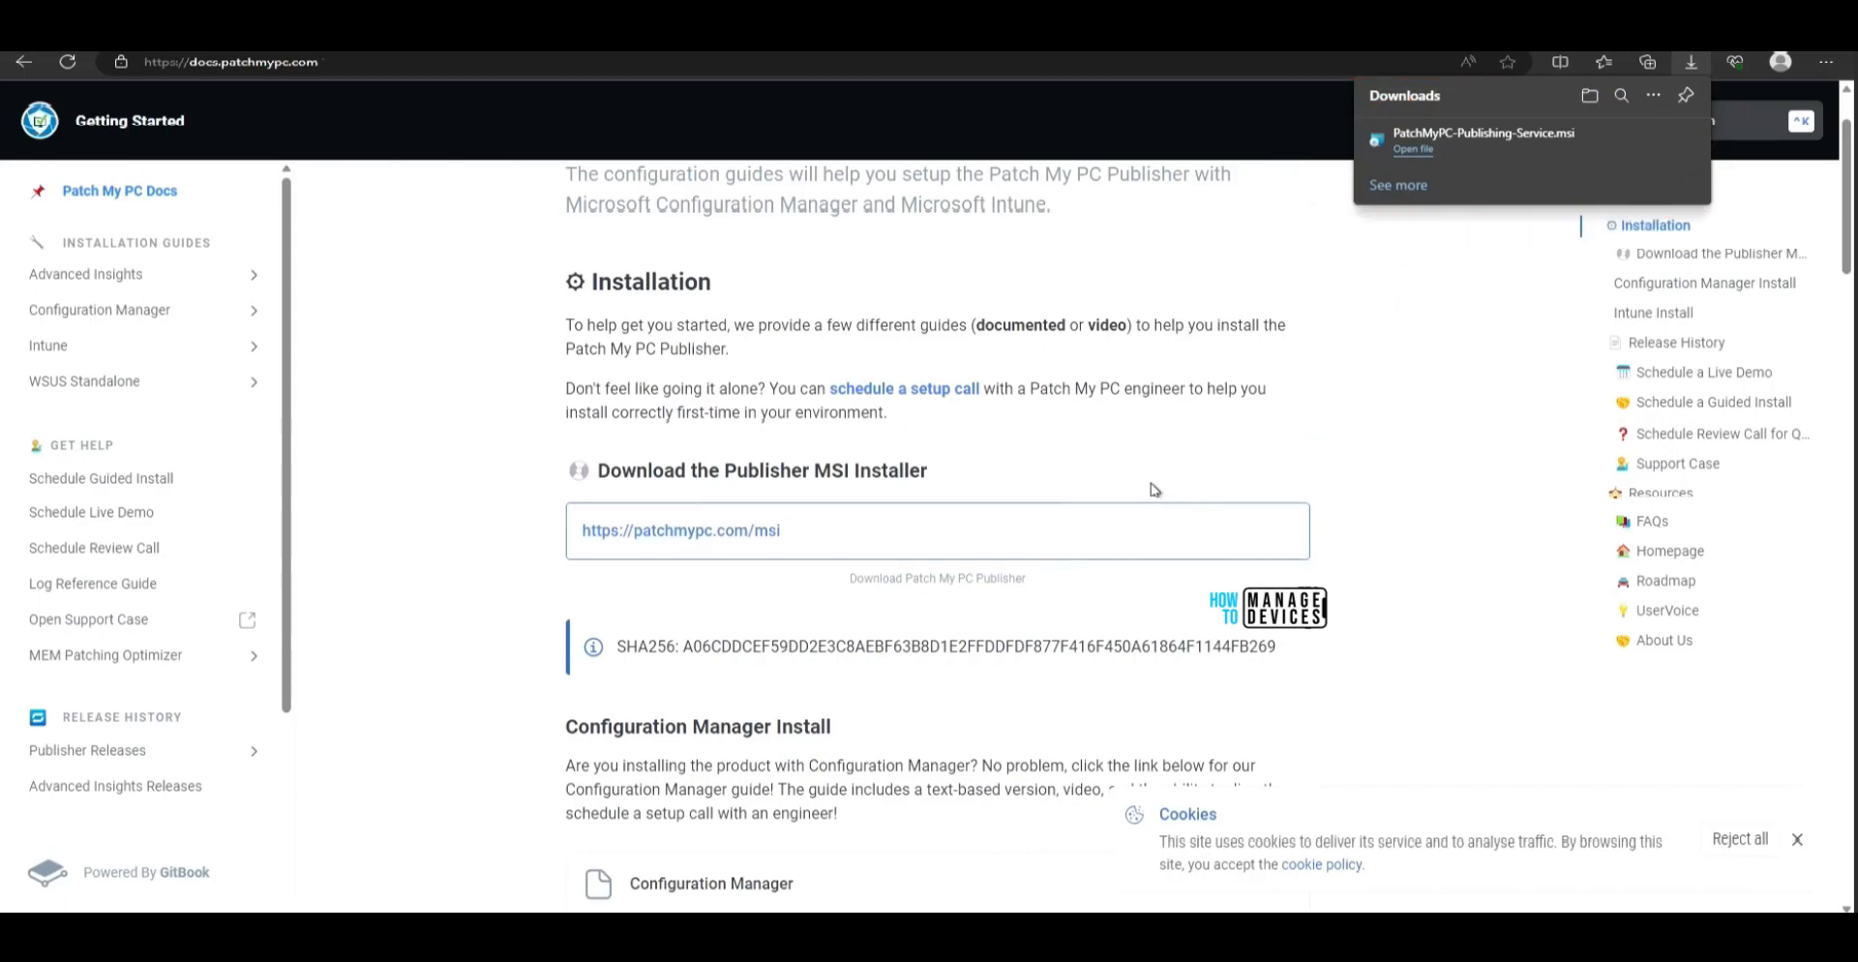
{"action": "scroll", "coordinate": [1155, 490], "scroll_direction": "down", "scroll_amount": 5}
{"action": "left_click", "coordinate": [654, 605]}
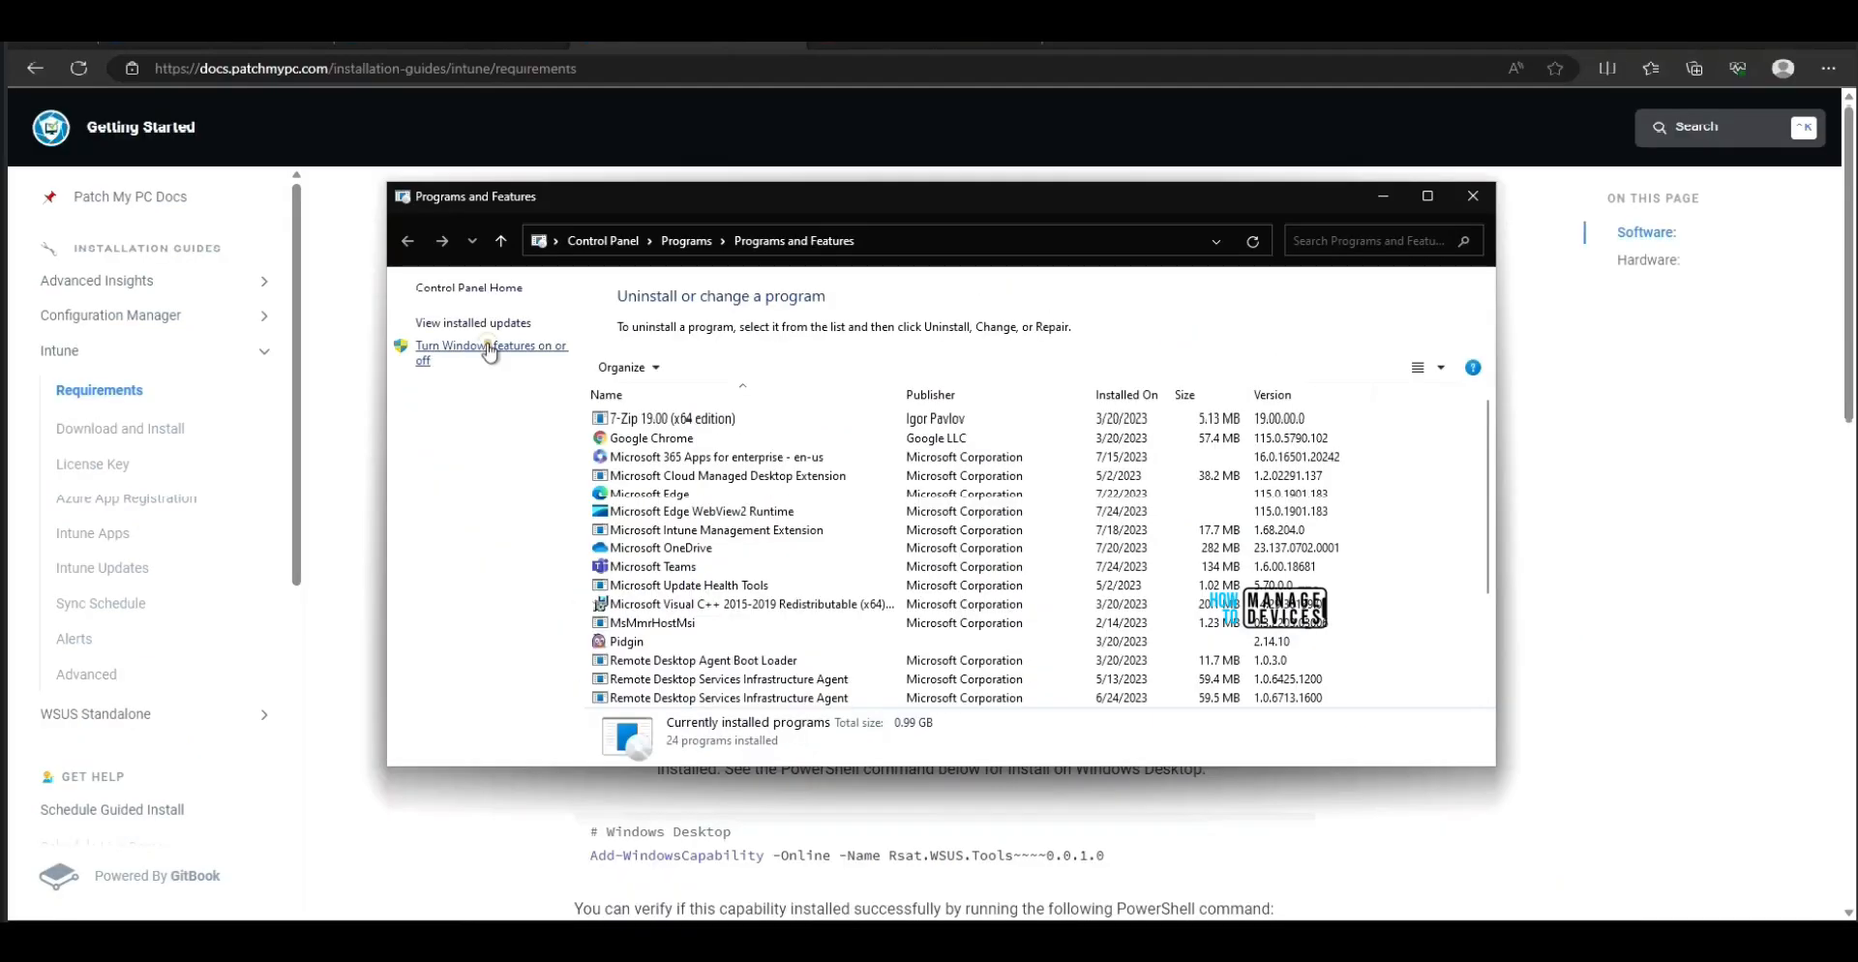
Try to open the Windows features settings from Programs and Features, dismissing each message.
{"action": "left_click", "coordinate": [490, 353]}
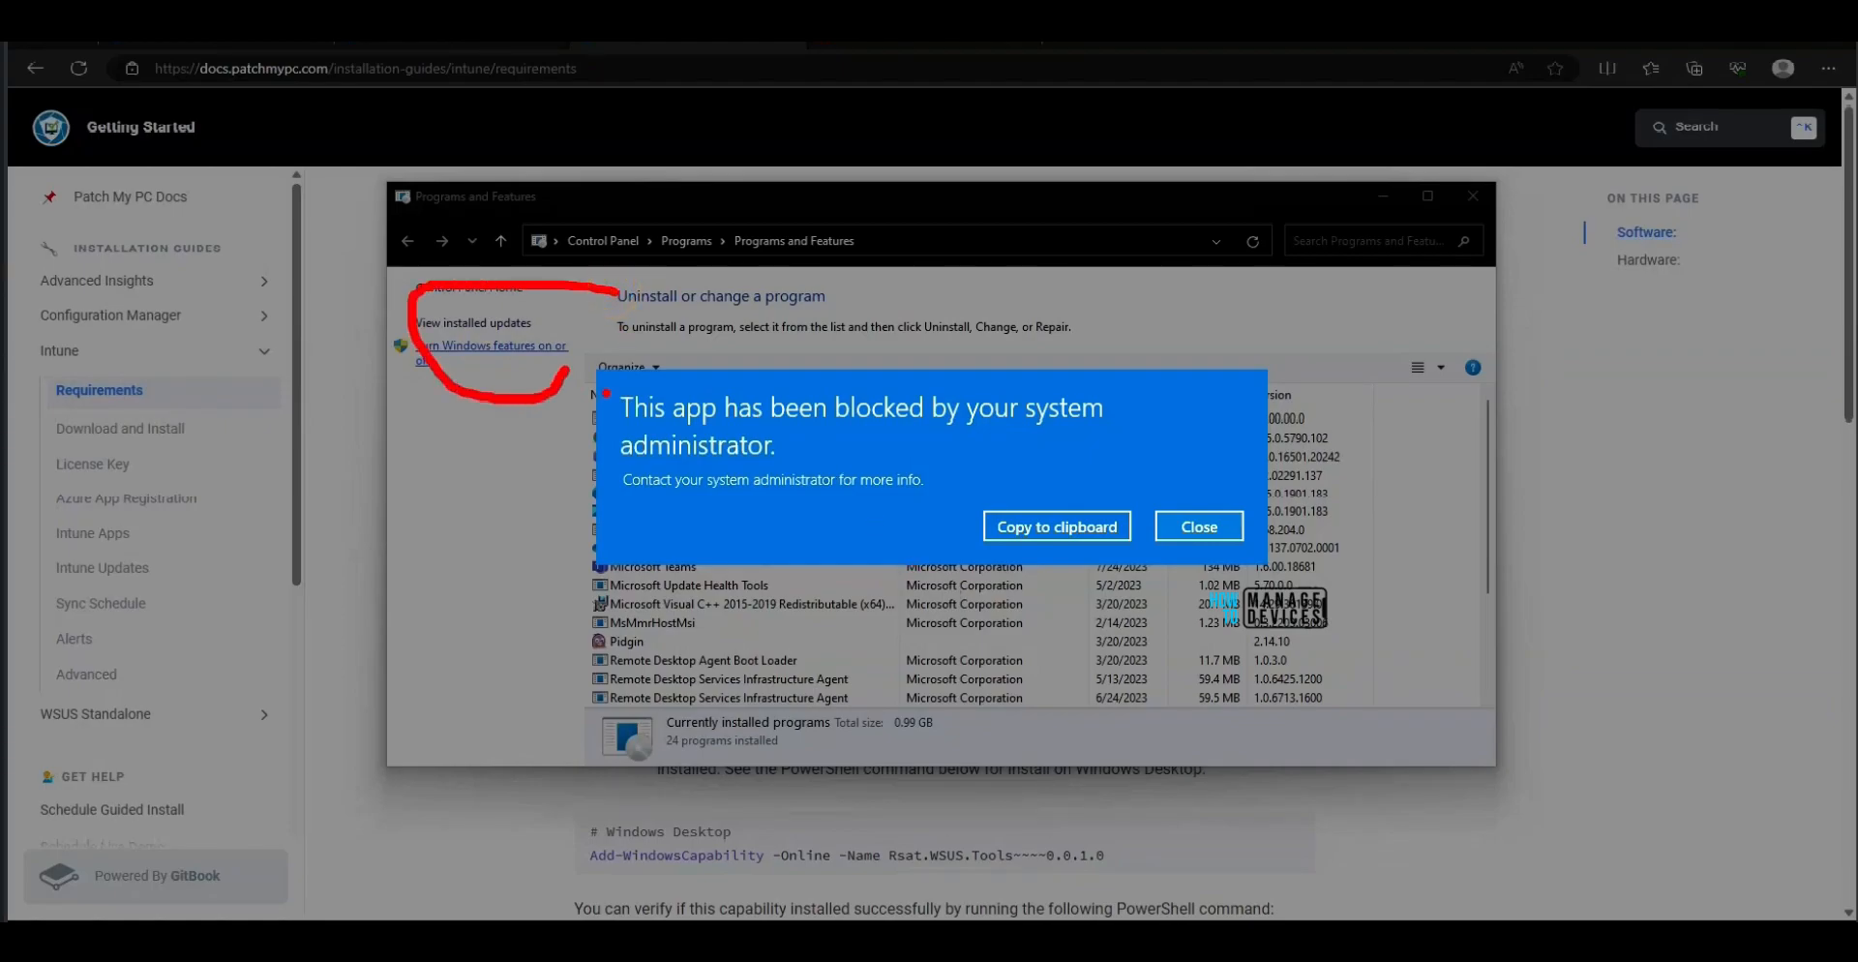
{"action": "key", "text": "Escape"}
{"action": "left_click", "coordinate": [1179, 526]}
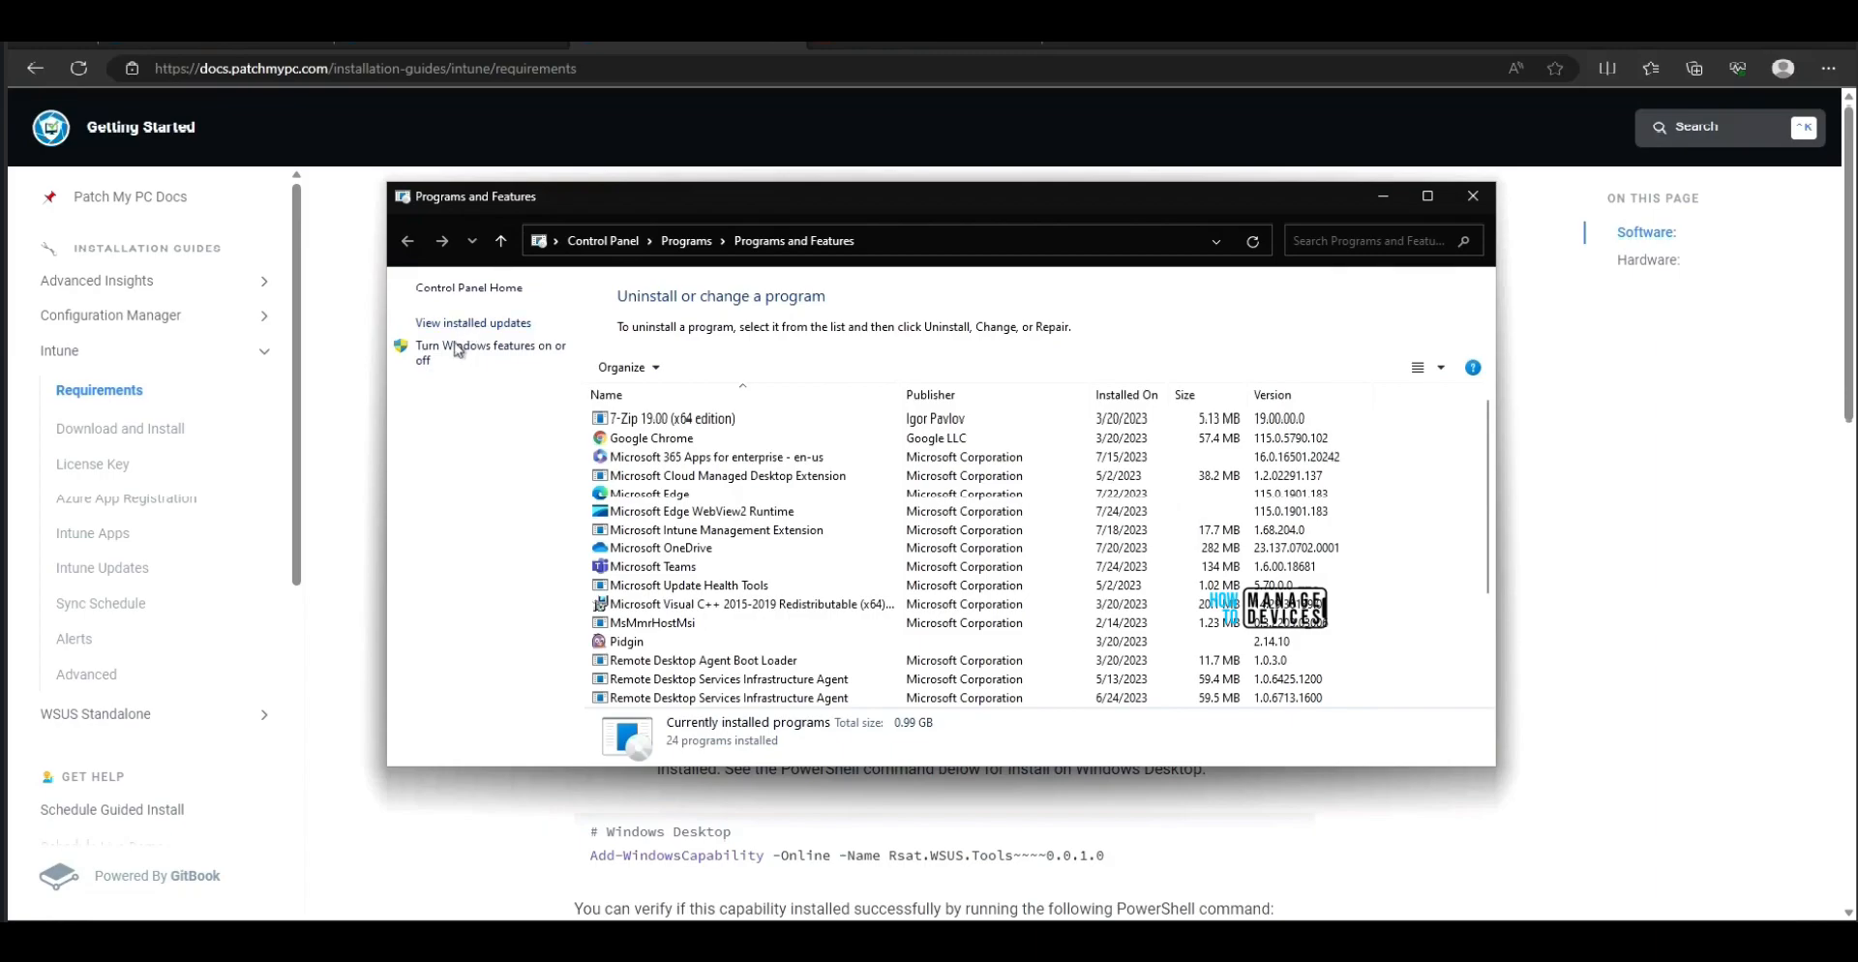
{"action": "left_click", "coordinate": [453, 347]}
{"action": "left_click", "coordinate": [1192, 527]}
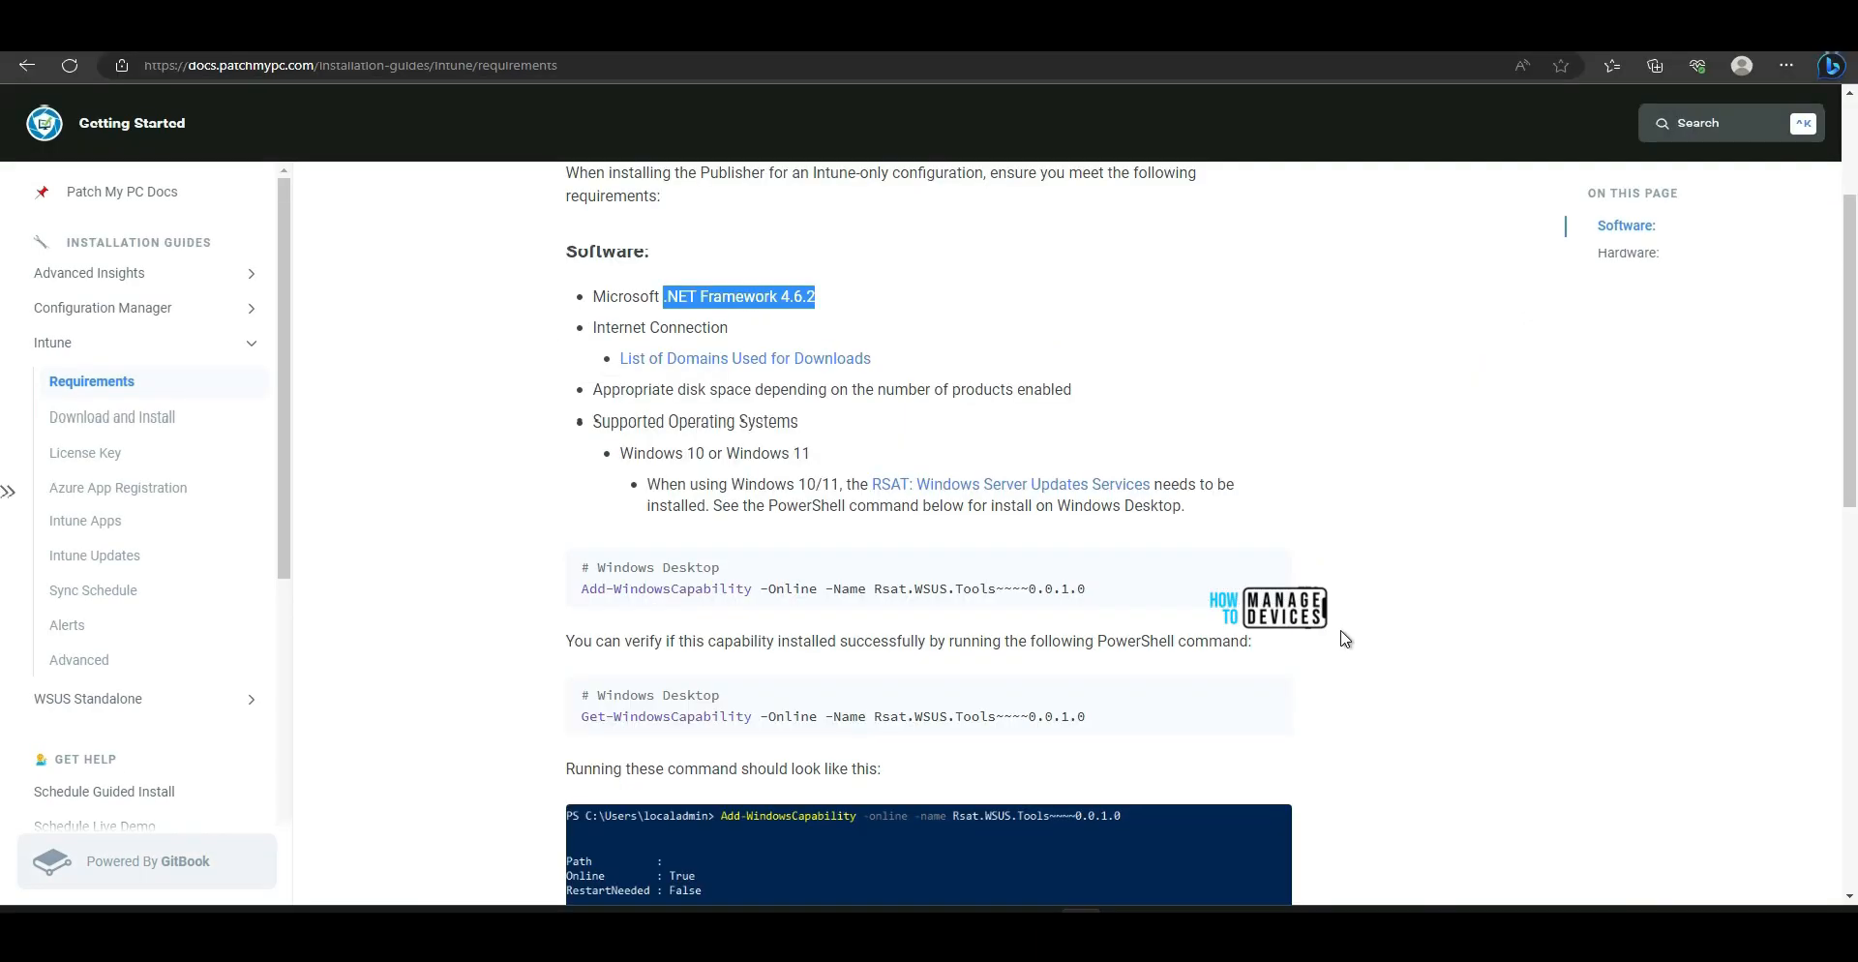
Copy the Add-WindowsCapability command for Rsat.WSUS.Tools~~~~0.0.1.0 from the requirements page and run it in an administrator PowerShell terminal.
{"action": "scroll", "coordinate": [1312, 631], "scroll_direction": "up", "scroll_amount": 1}
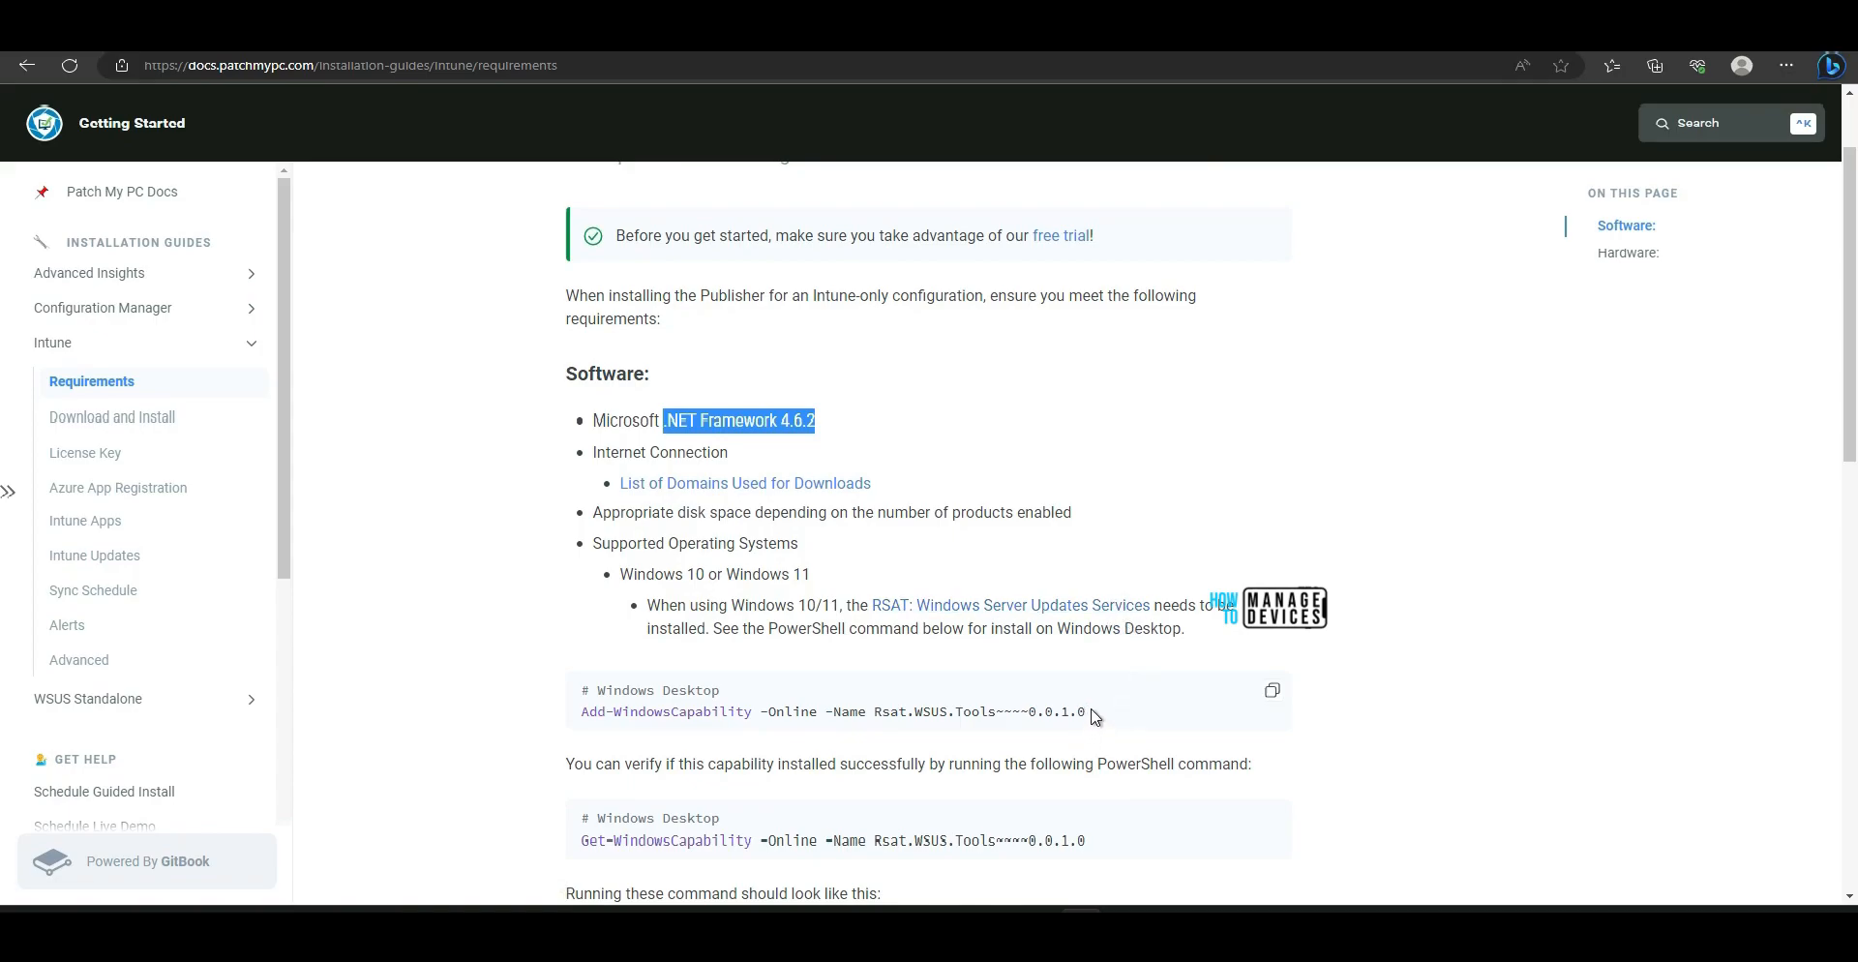
{"action": "left_click_drag", "start_coordinate": [1093, 716], "coordinate": [1077, 713]}
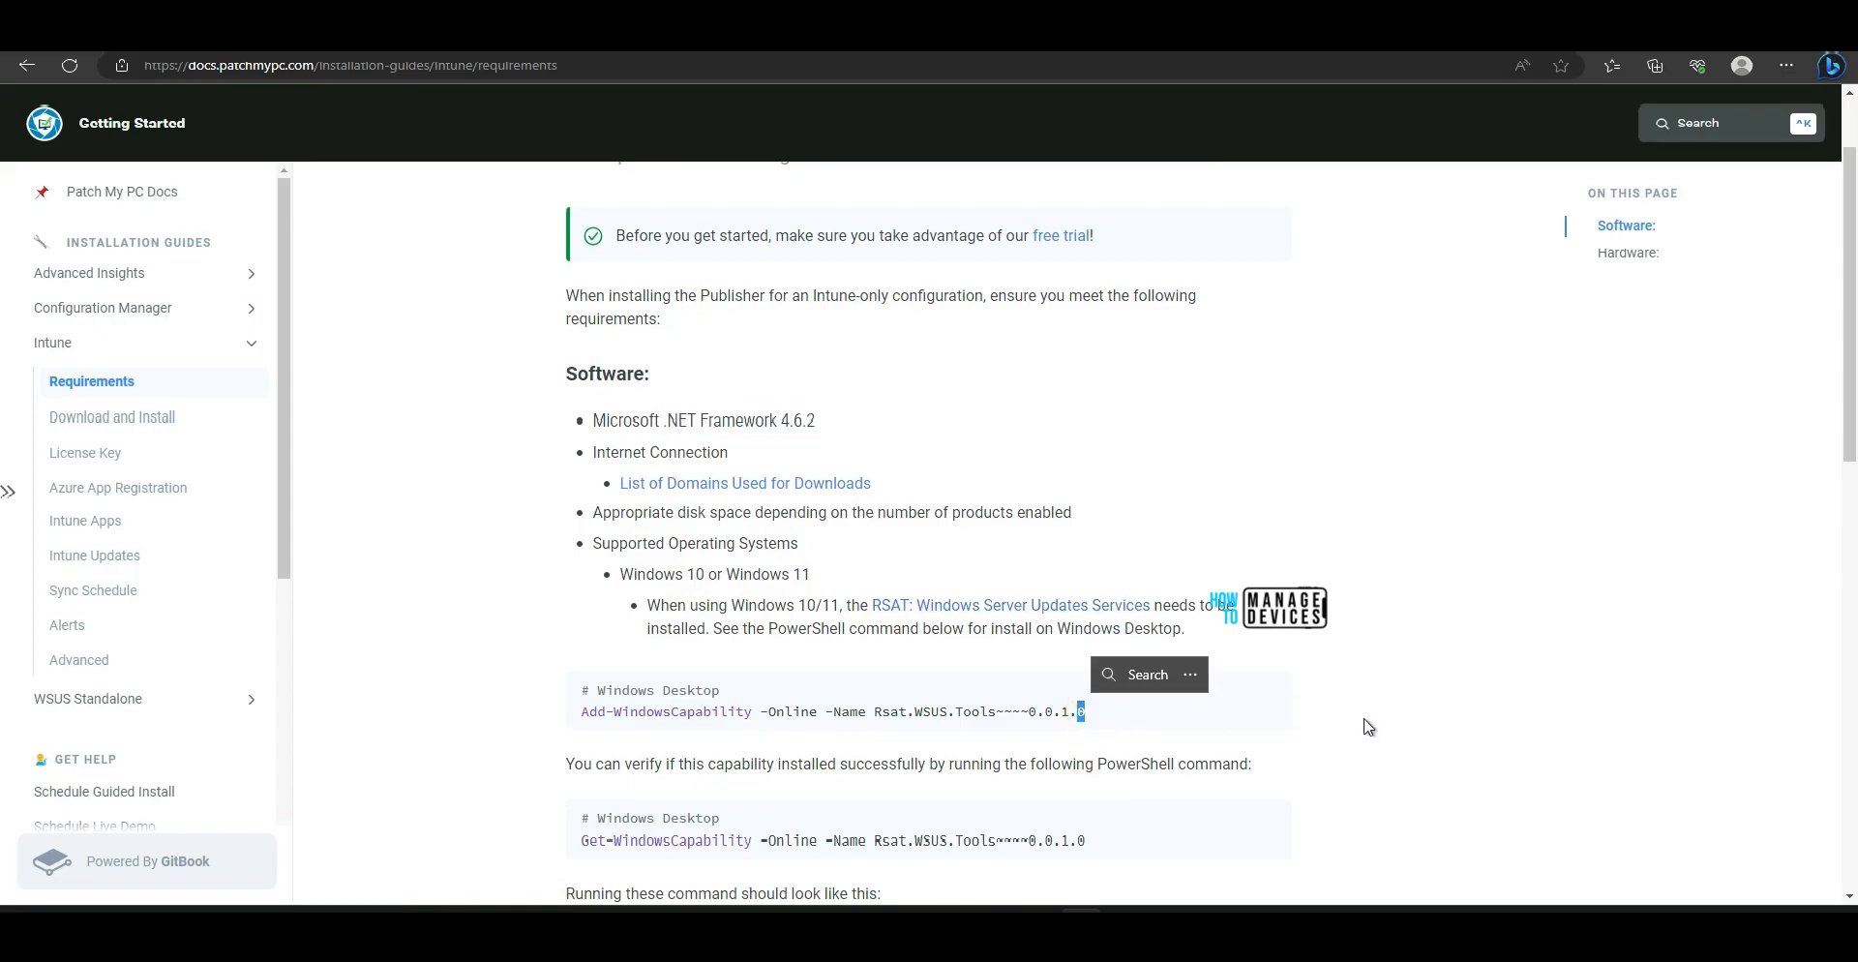
{"action": "left_click", "coordinate": [1272, 689]}
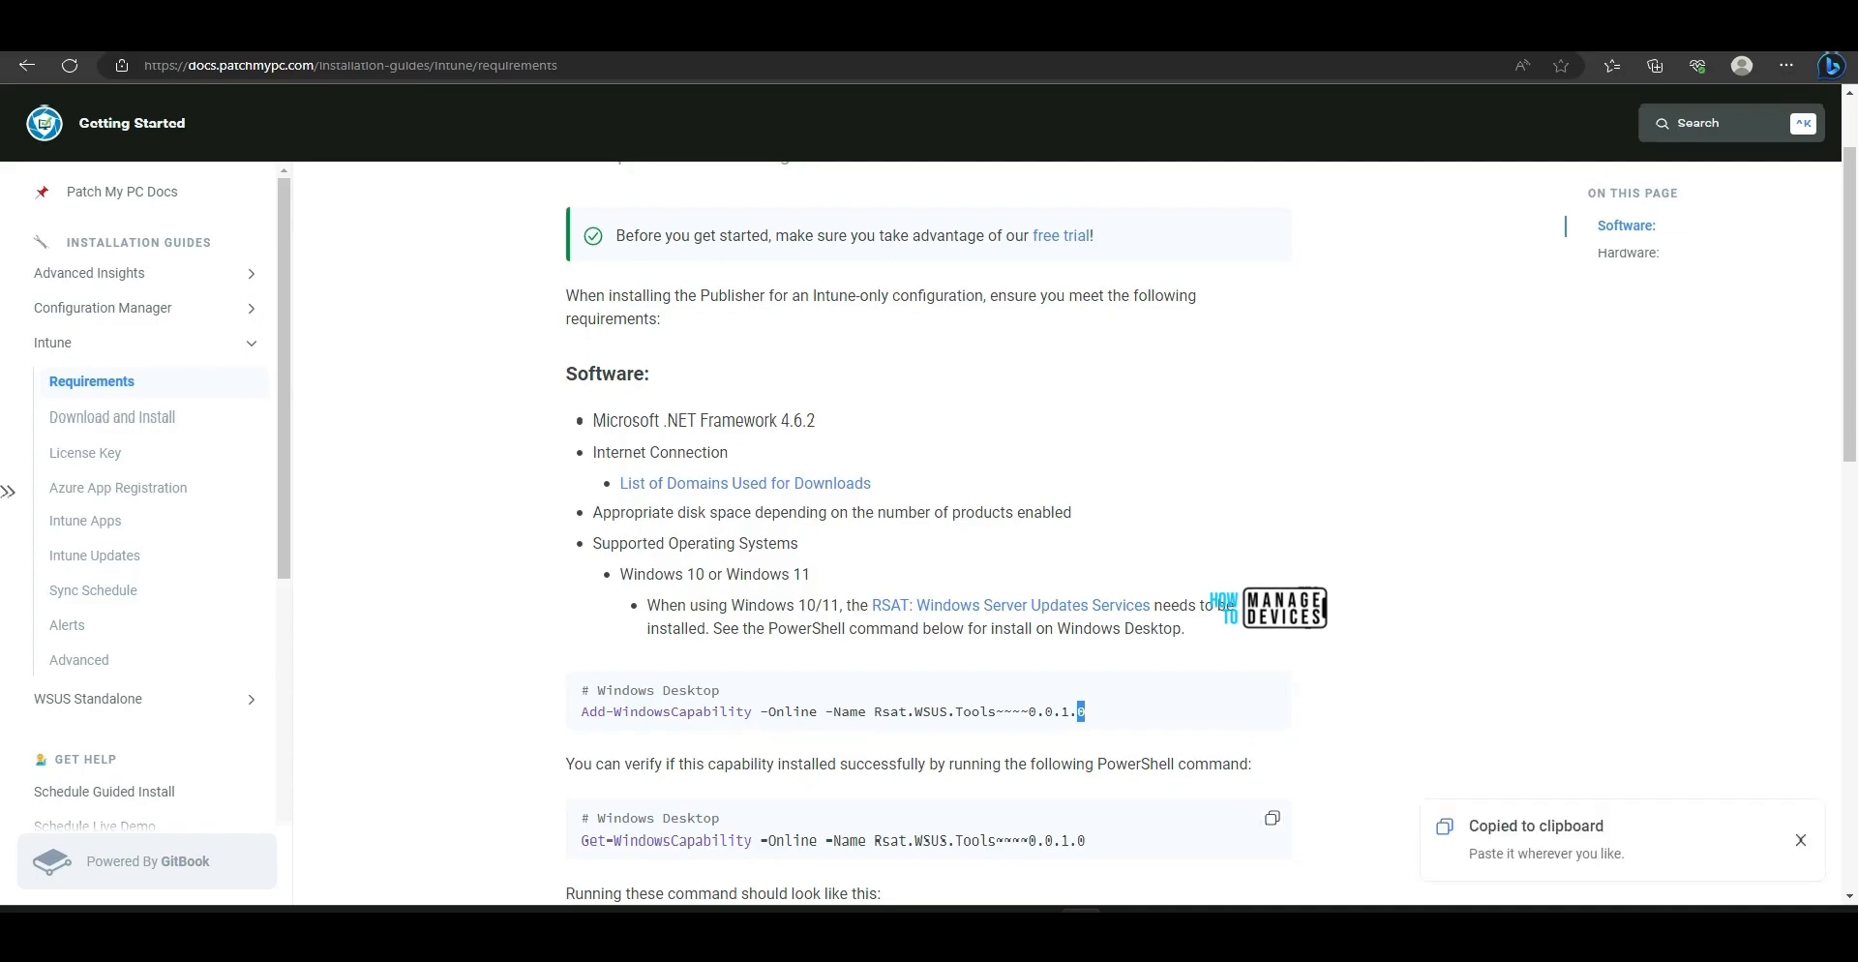
{"action": "key", "text": "super+x"}
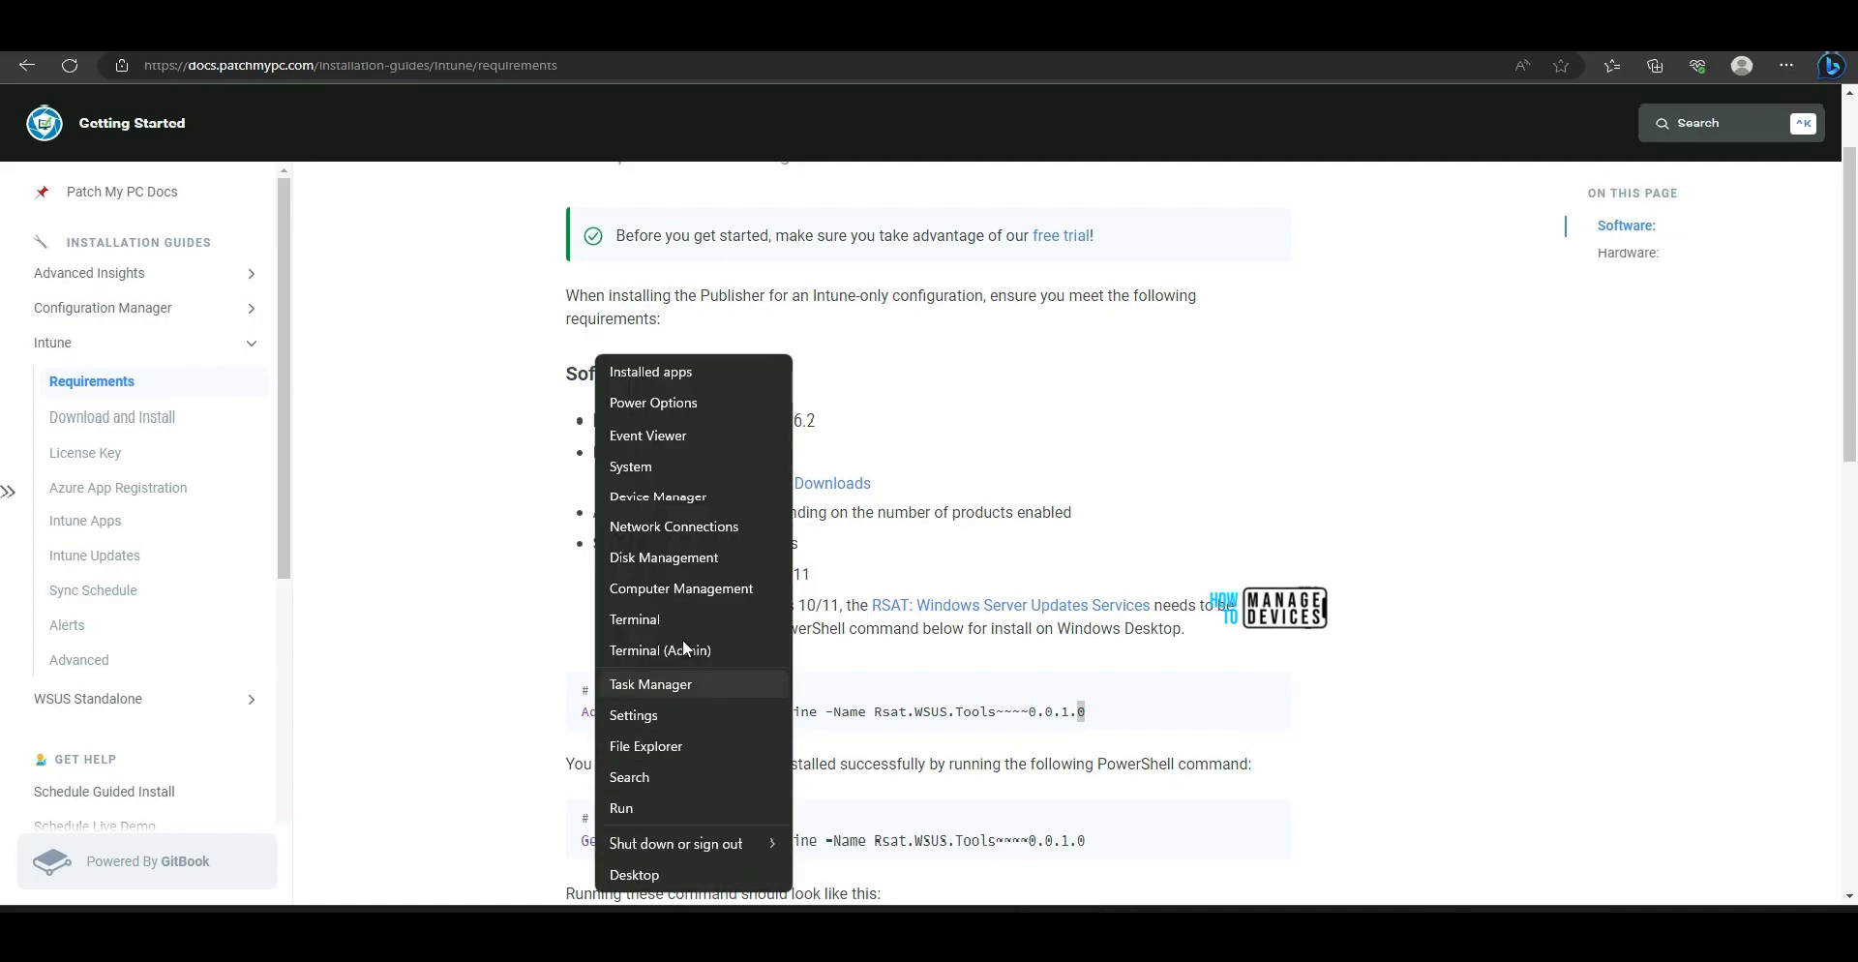
{"action": "left_click", "coordinate": [683, 646]}
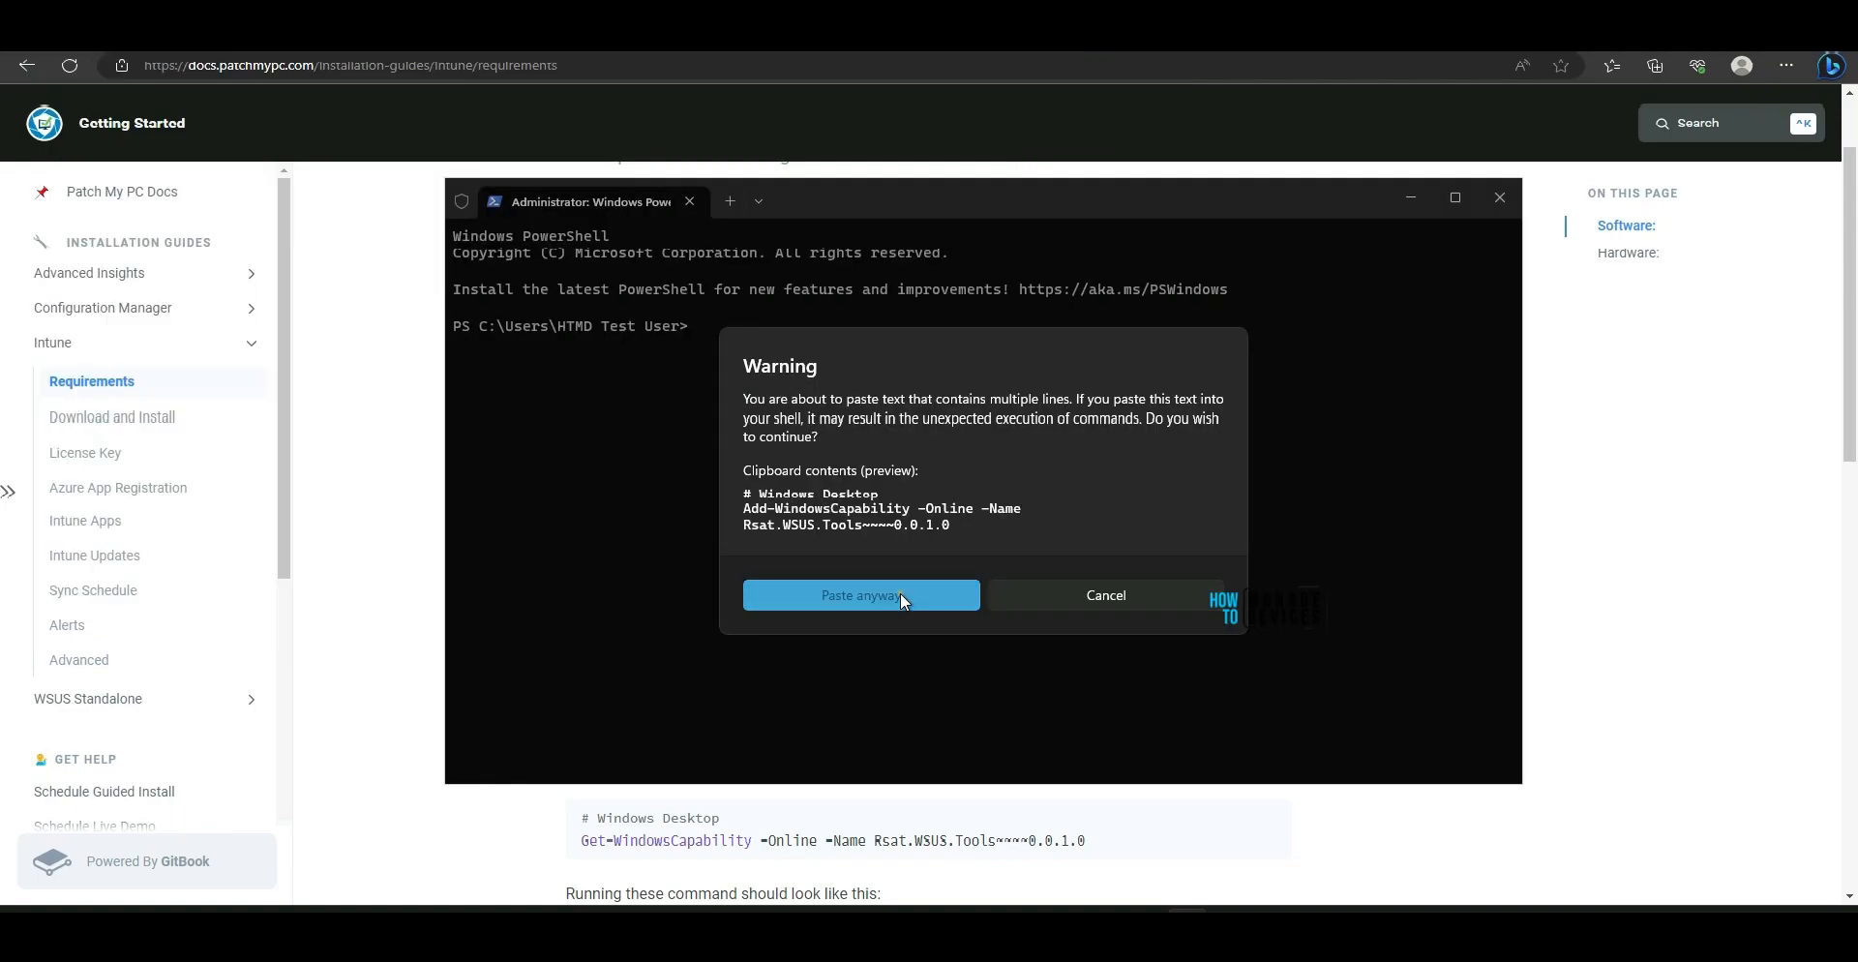
{"action": "left_click", "coordinate": [900, 592]}
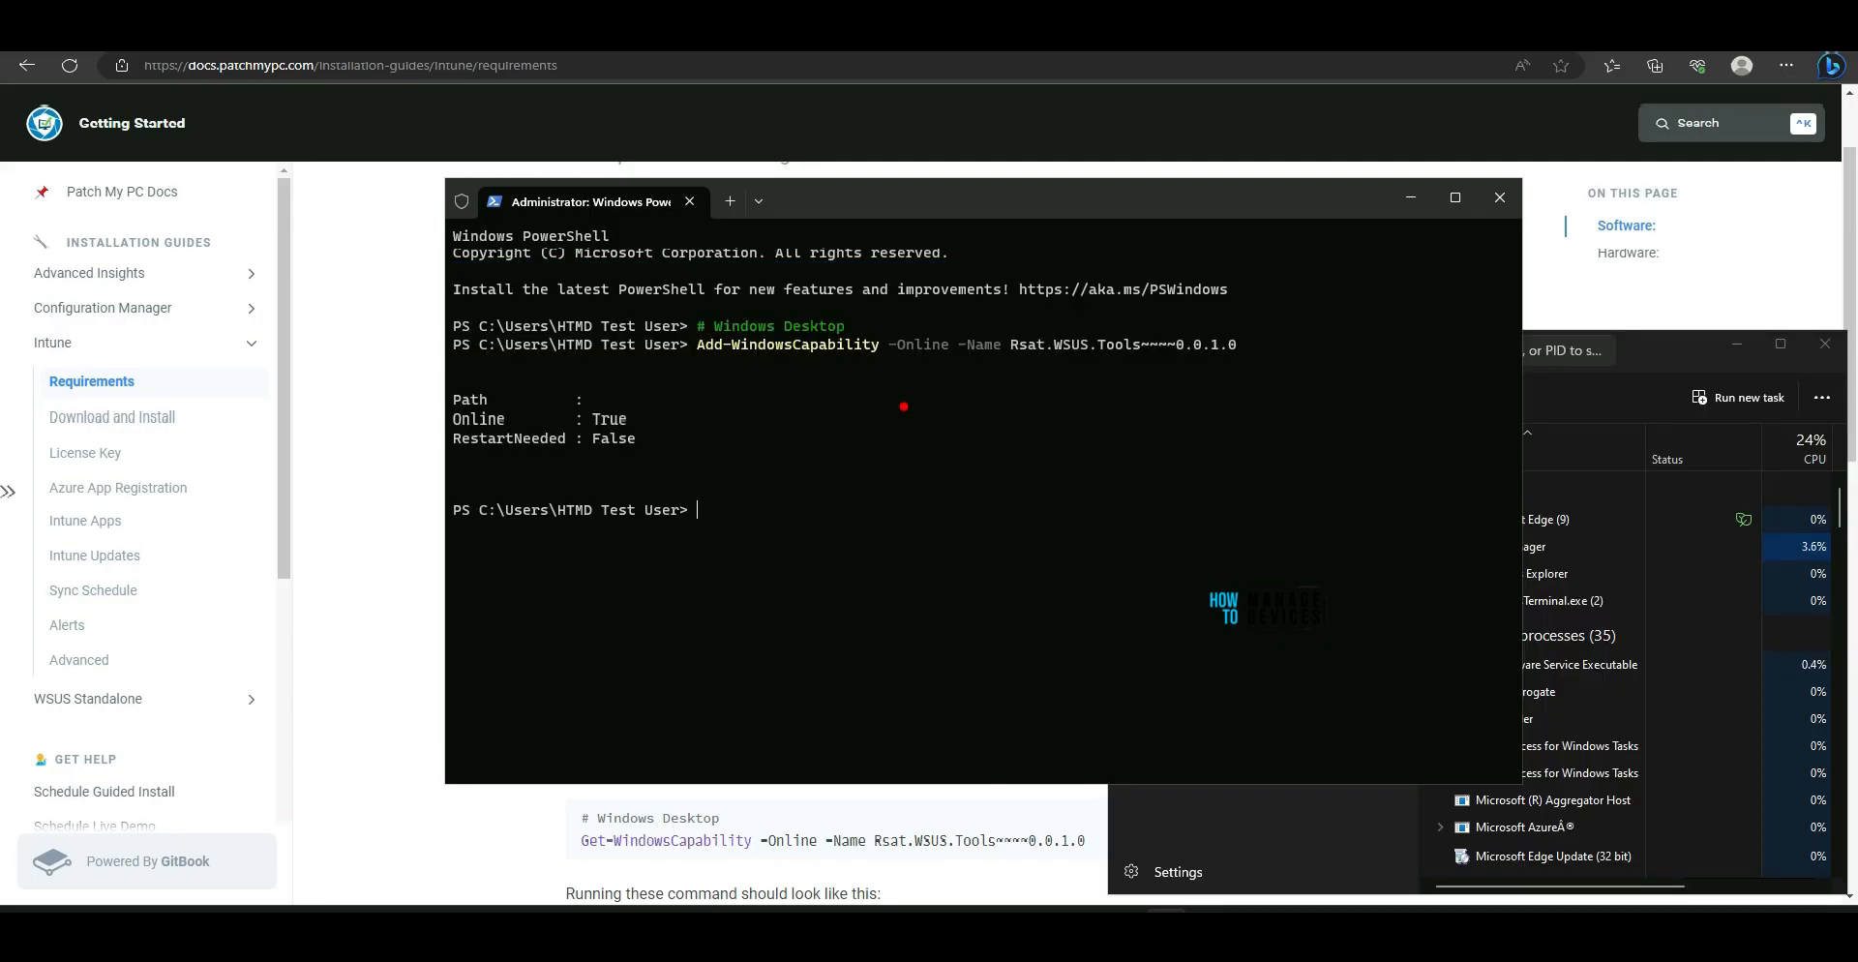
{"action": "left_click_drag", "start_coordinate": [689, 371], "coordinate": [1244, 367]}
{"action": "key", "text": "Escape"}
Copy the Get-WindowsCapability command for Rsat.WSUS.Tools~~~~0.0.1.0 and run it in the administrator PowerShell terminal to verify the installation.
{"action": "left_click", "coordinate": [885, 830]}
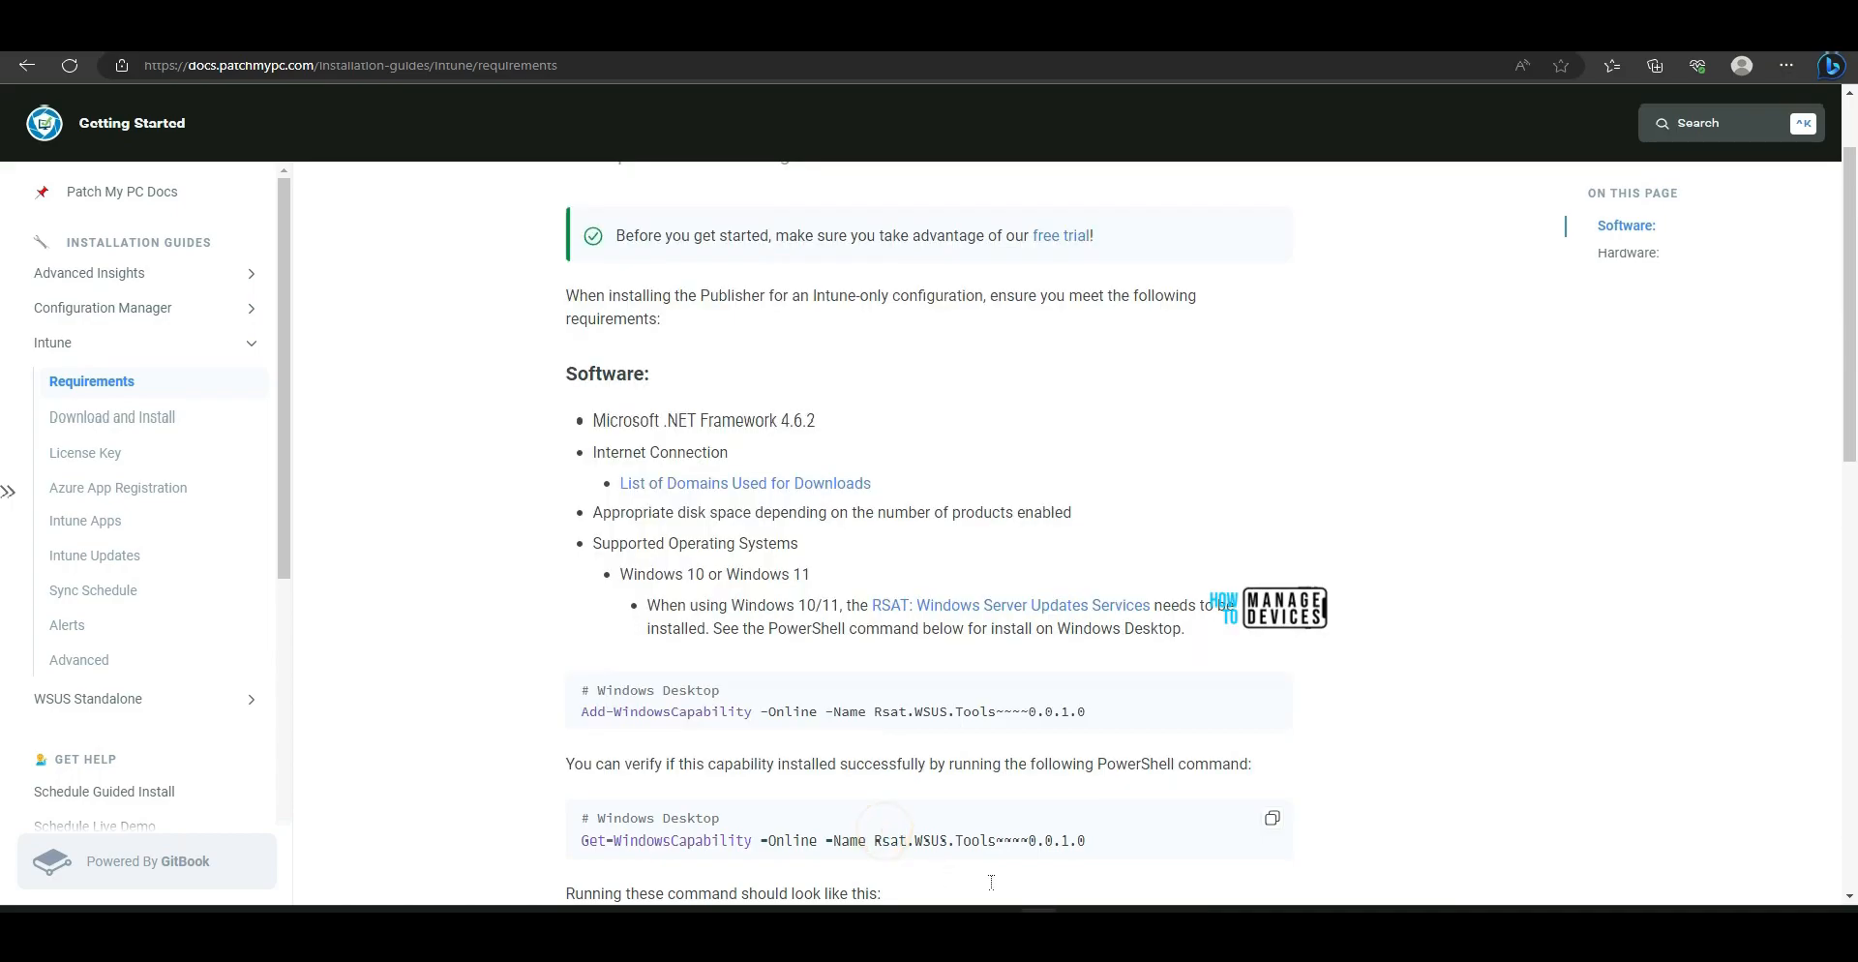
{"action": "left_click", "coordinate": [1272, 821]}
{"action": "left_click", "coordinate": [1165, 927]}
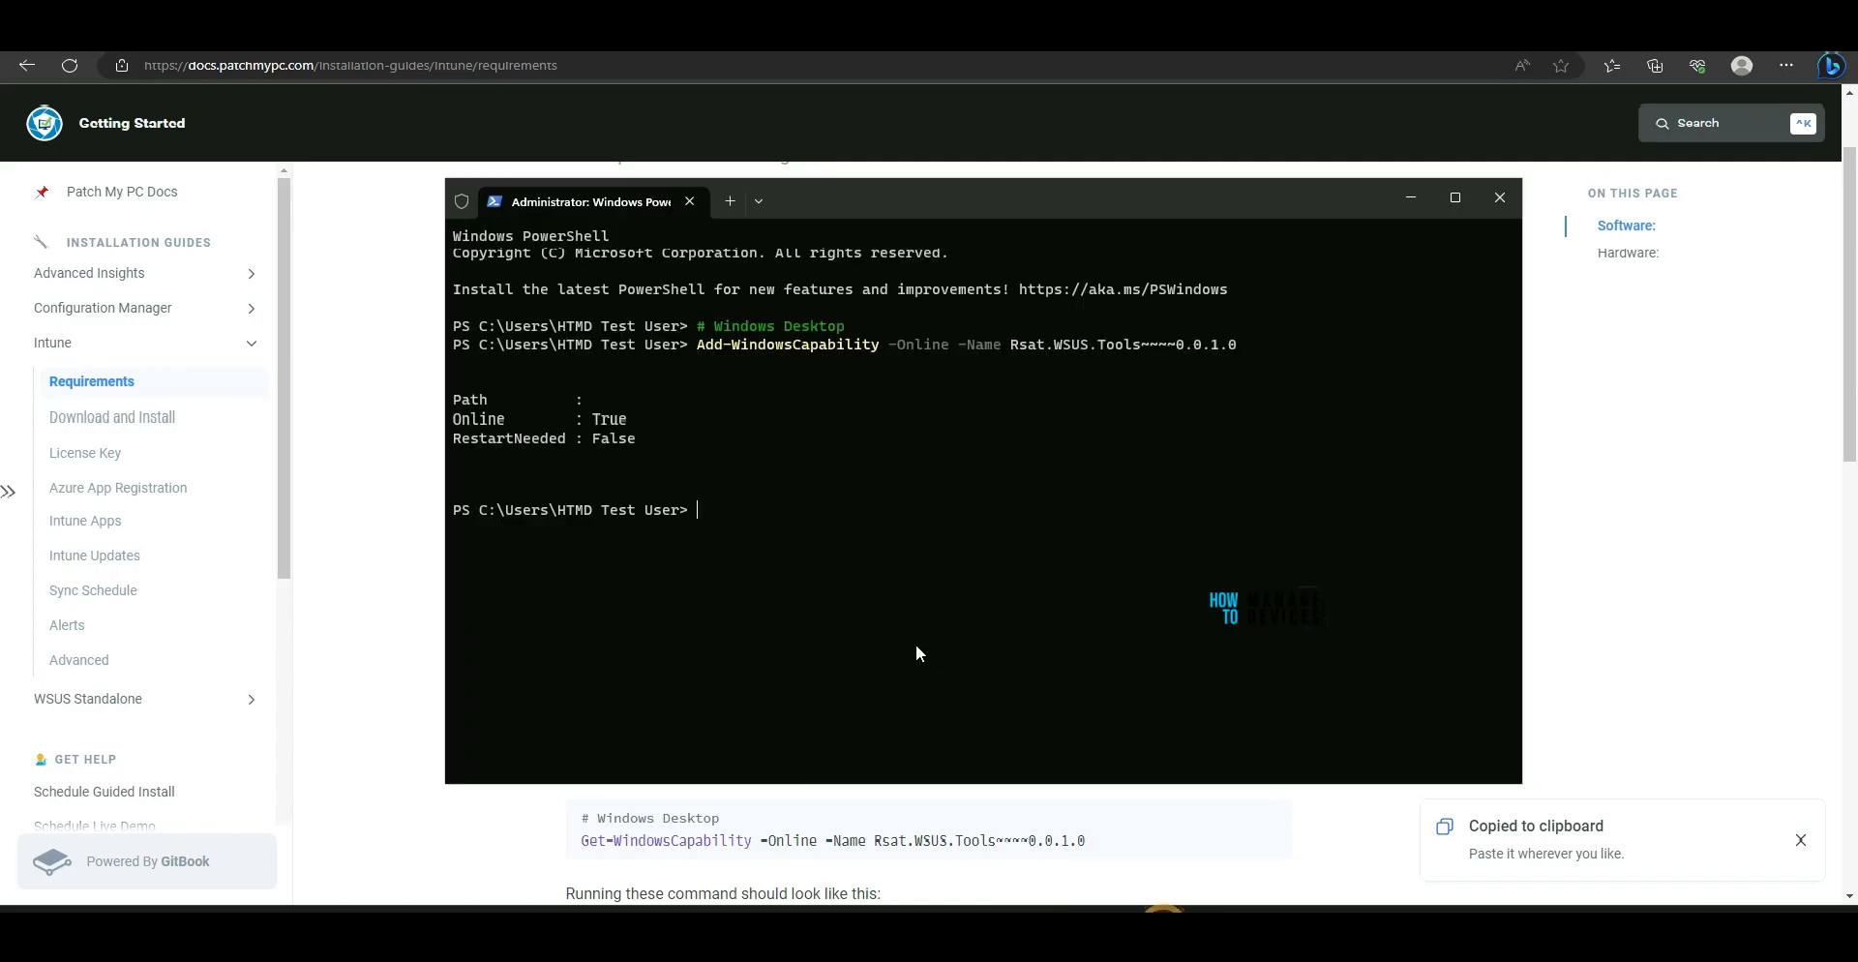
{"action": "key", "text": "ctrl+v"}
{"action": "left_click", "coordinate": [861, 595]}
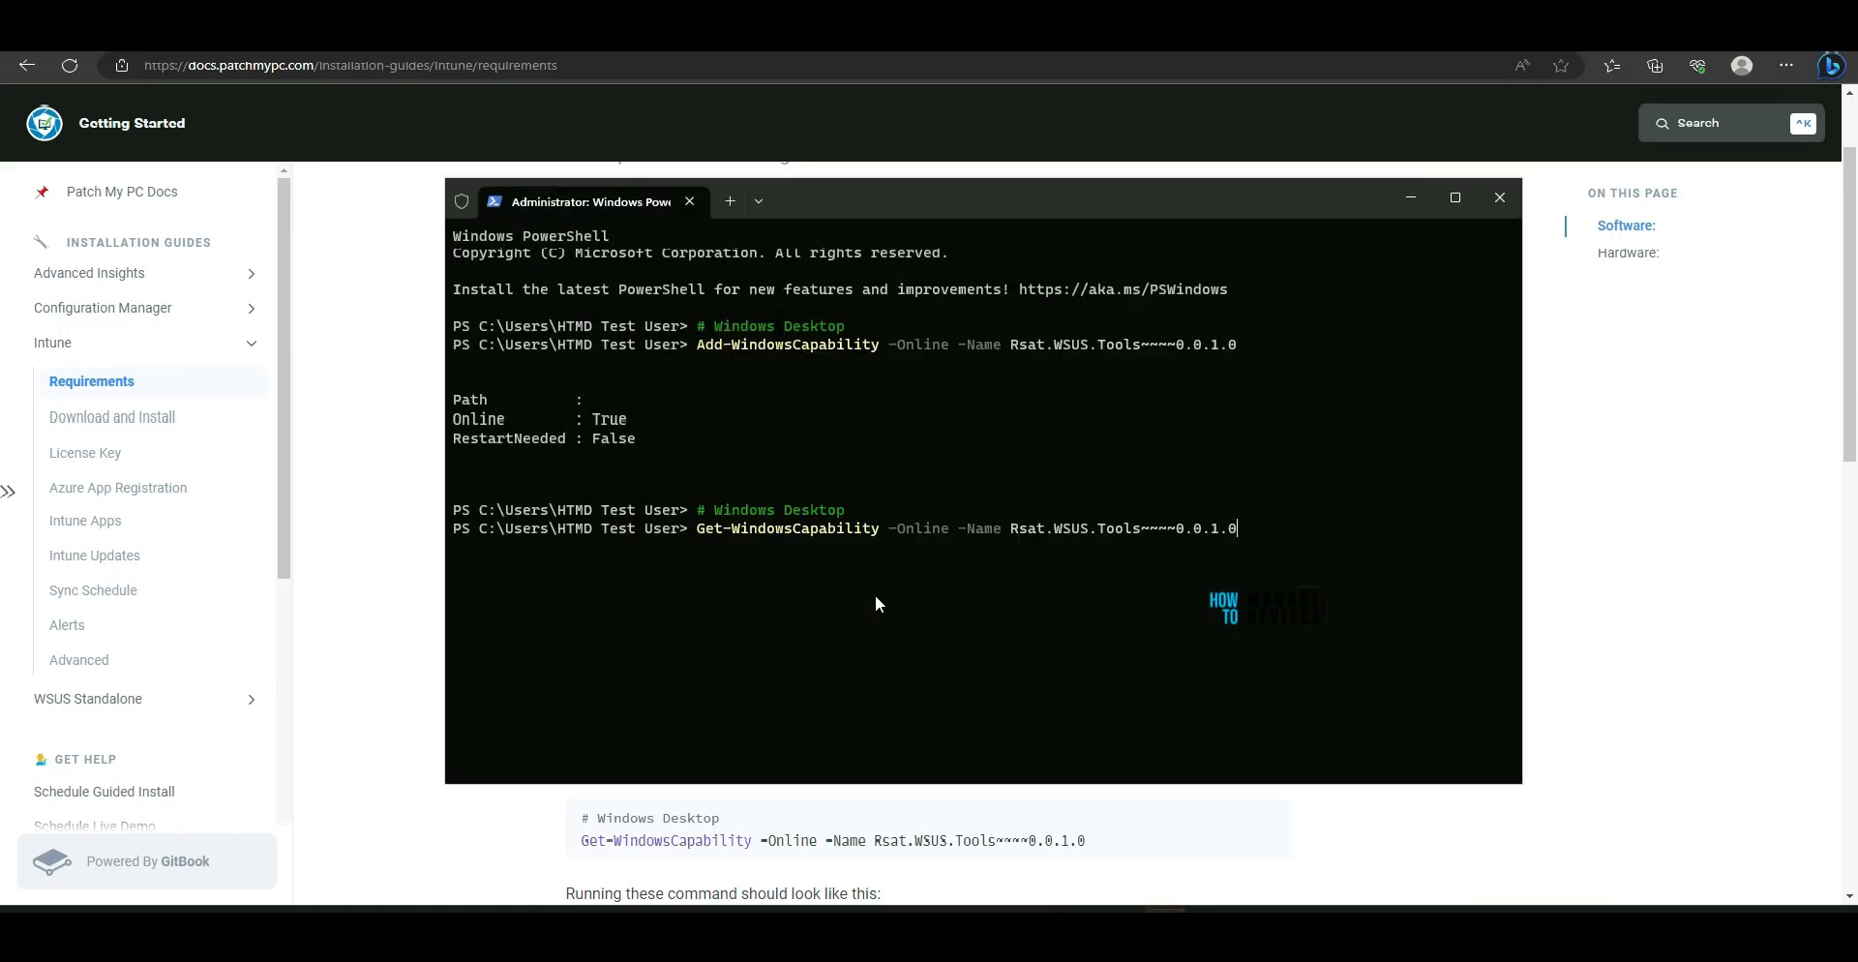
{"action": "key", "text": "Return"}
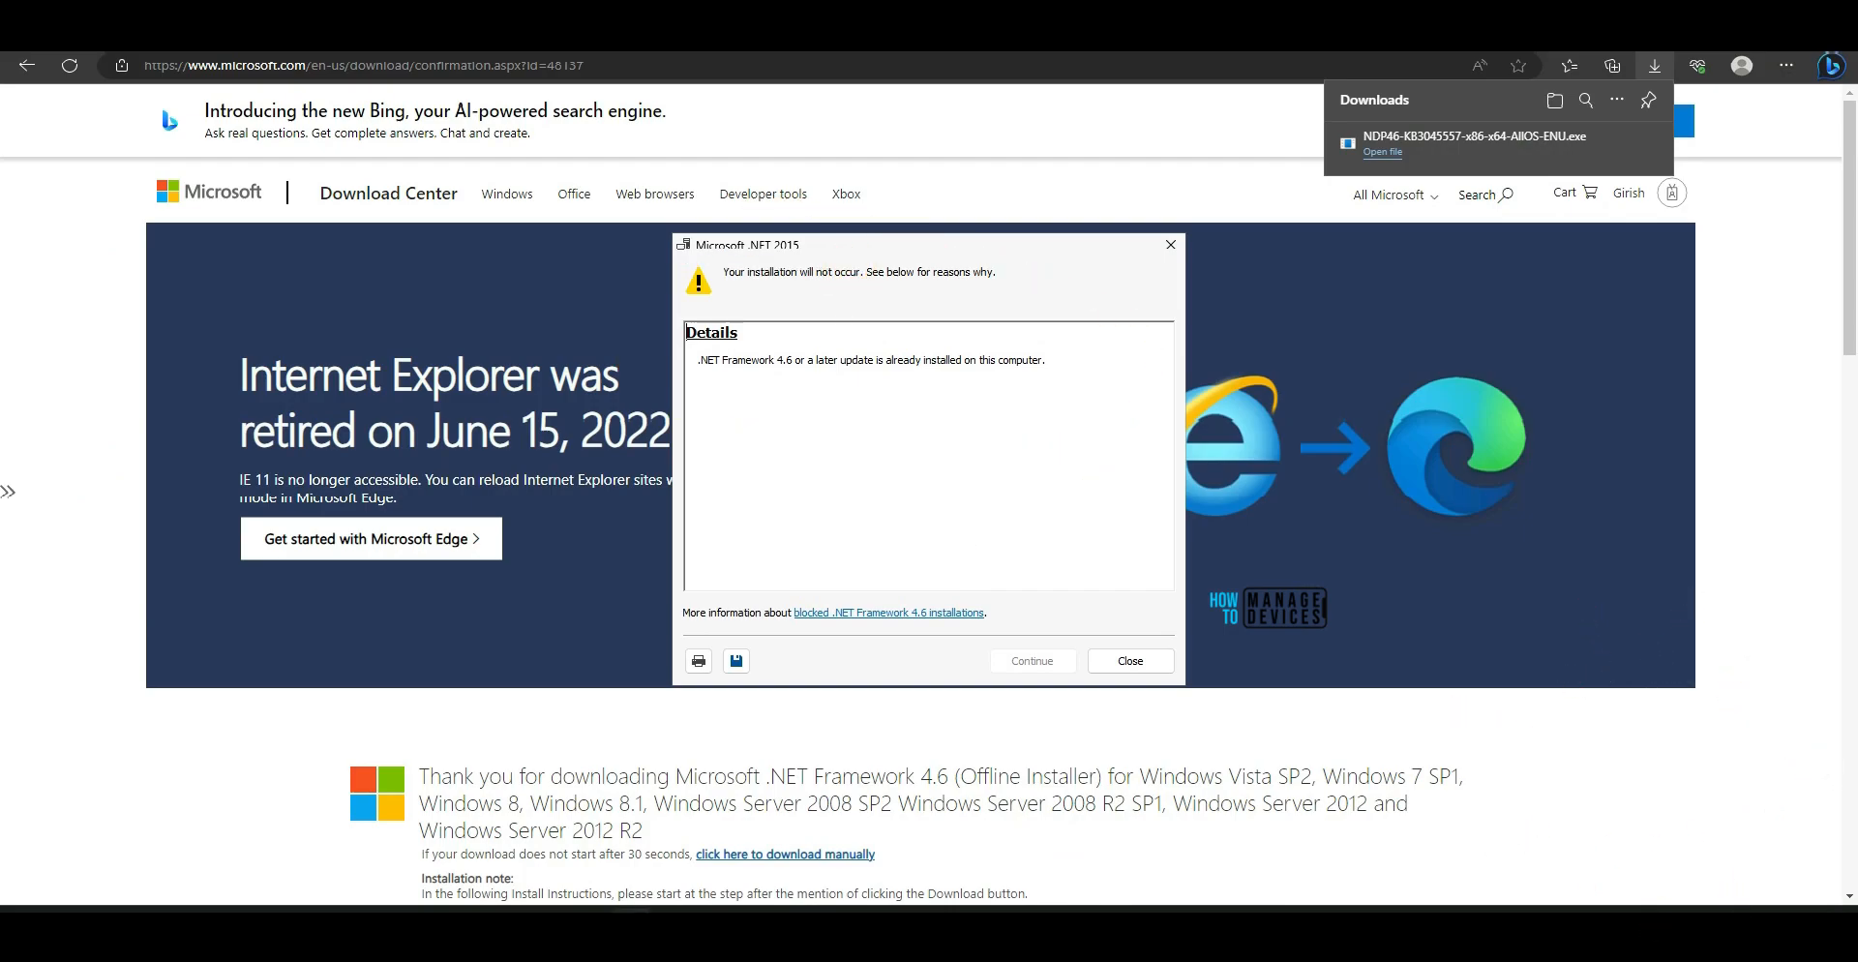
Check the Windows version by running winver from the Run dialog.
{"action": "key", "text": "super+x"}
{"action": "left_click", "coordinate": [611, 806]}
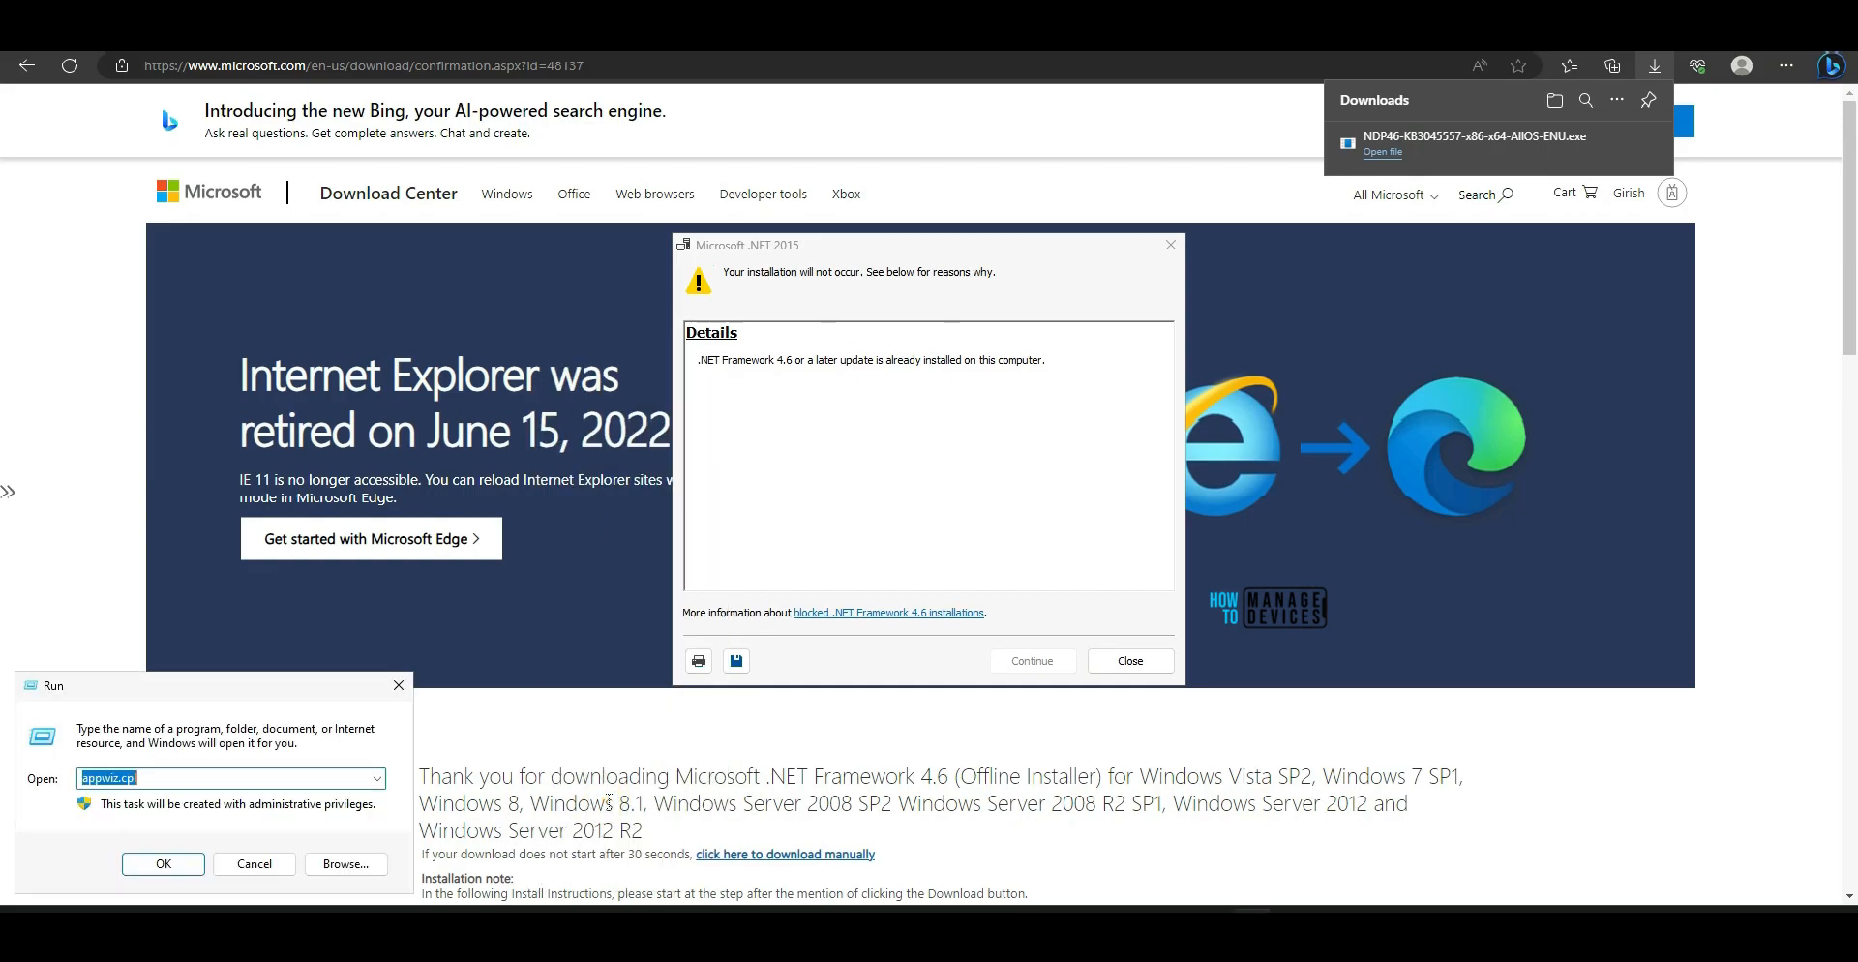
{"action": "type", "text": "regeid"}
{"action": "key", "text": "BackSpace"}
{"action": "key", "text": "BackSpace"}
{"action": "key", "text": "BackSpace"}
{"action": "key", "text": "BackSpace"}
{"action": "key", "text": "BackSpace"}
{"action": "key", "text": "BackSpace"}
{"action": "type", "text": "winver"}
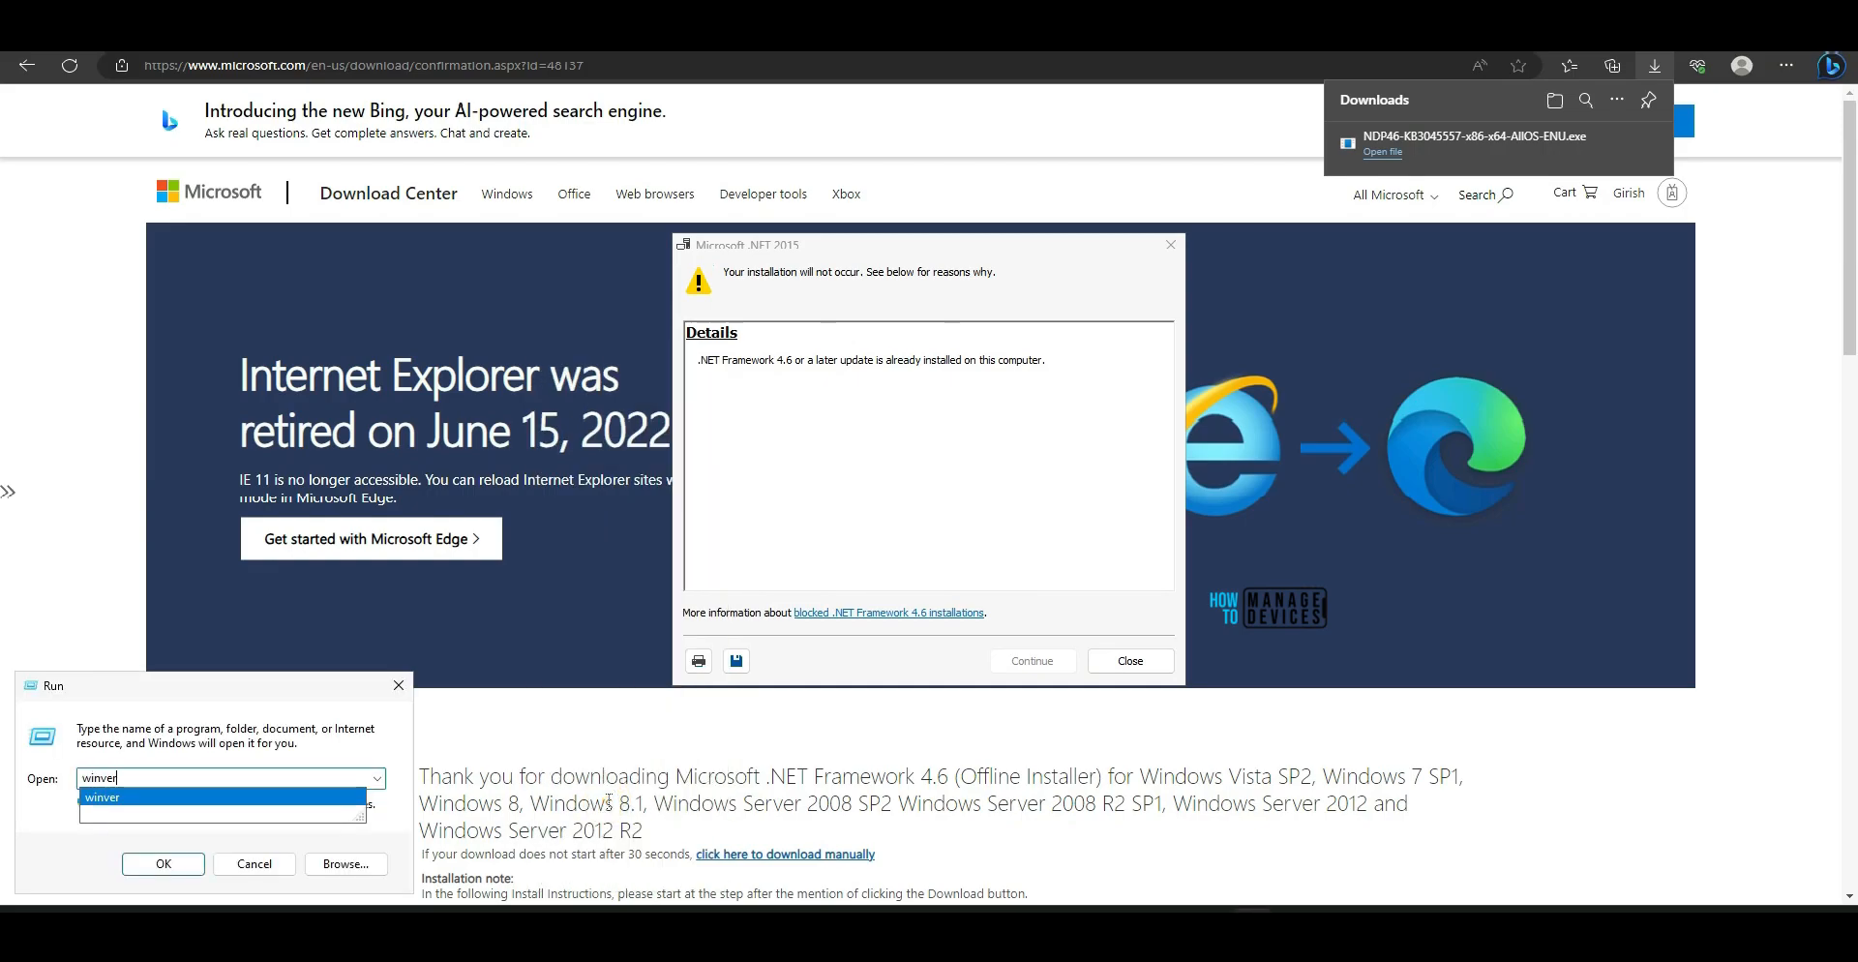
{"action": "key", "text": "Return"}
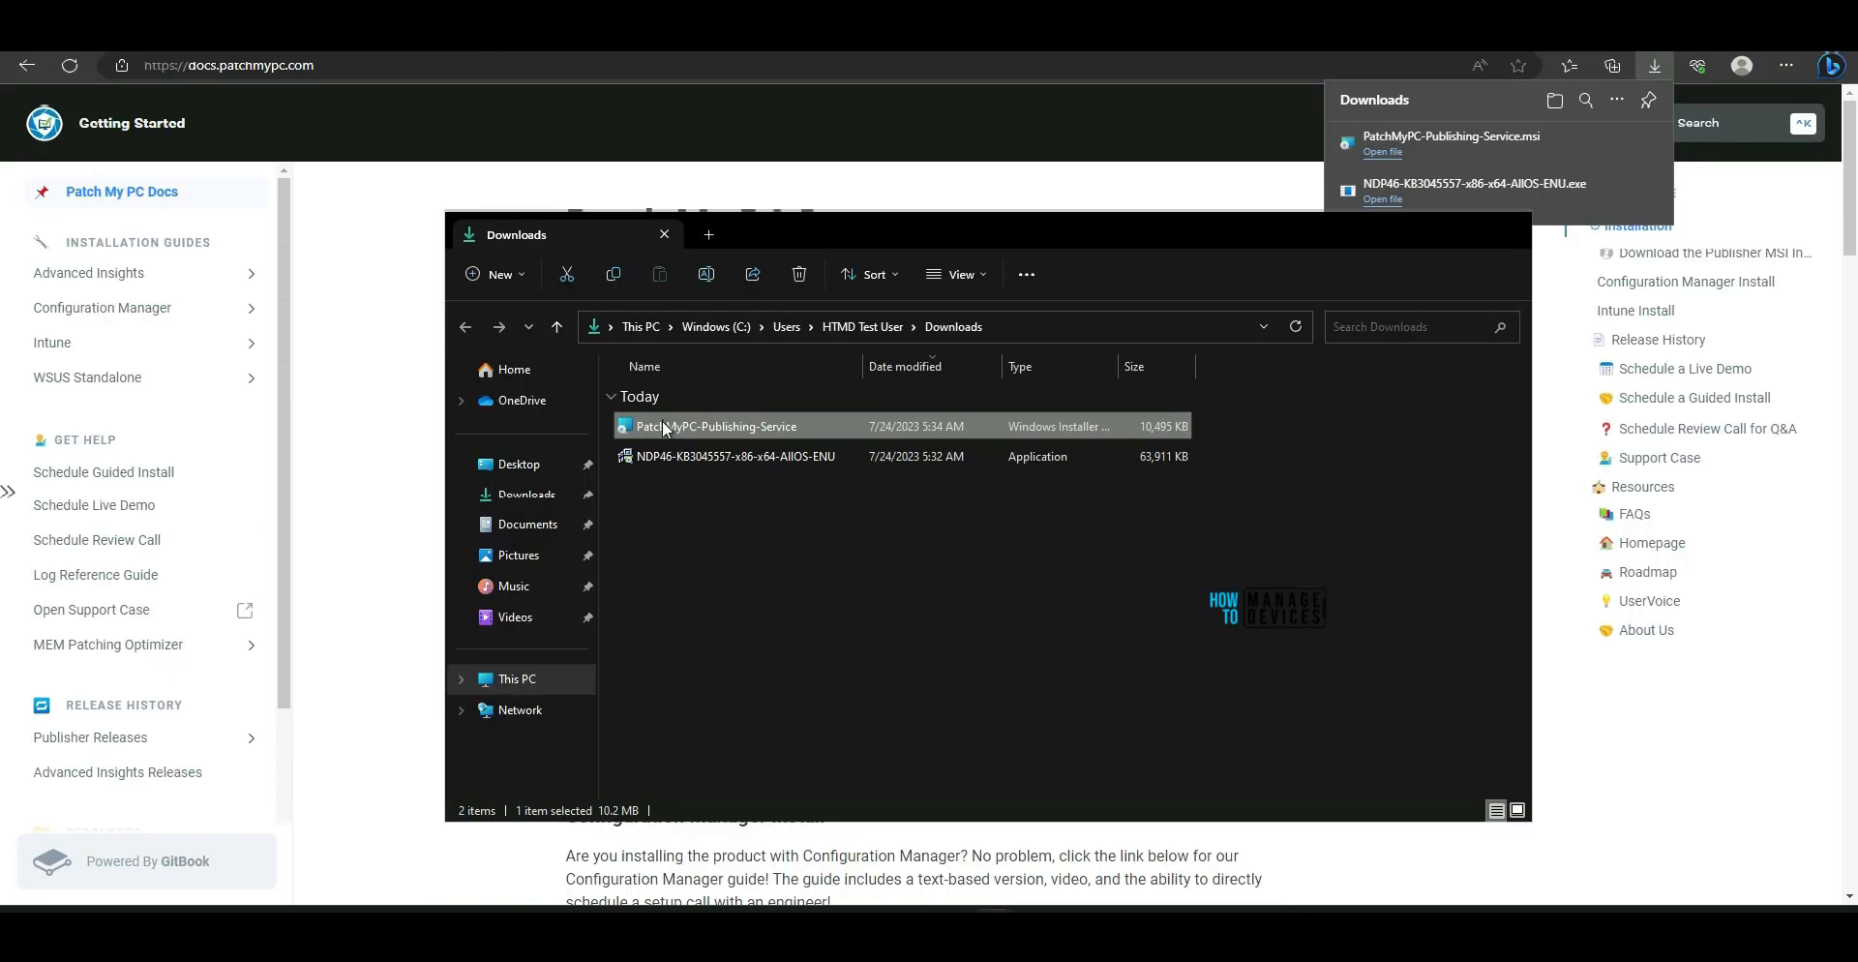
Install PatchMyPC-Publishing-Service with Windows Installer in Intune standalone mode, using the folder C:\Program Files\Patch My PC\Patch My PC Publishing Service\.
{"action": "right_click", "coordinate": [665, 429]}
{"action": "mouse_move", "coordinate": [770, 513]}
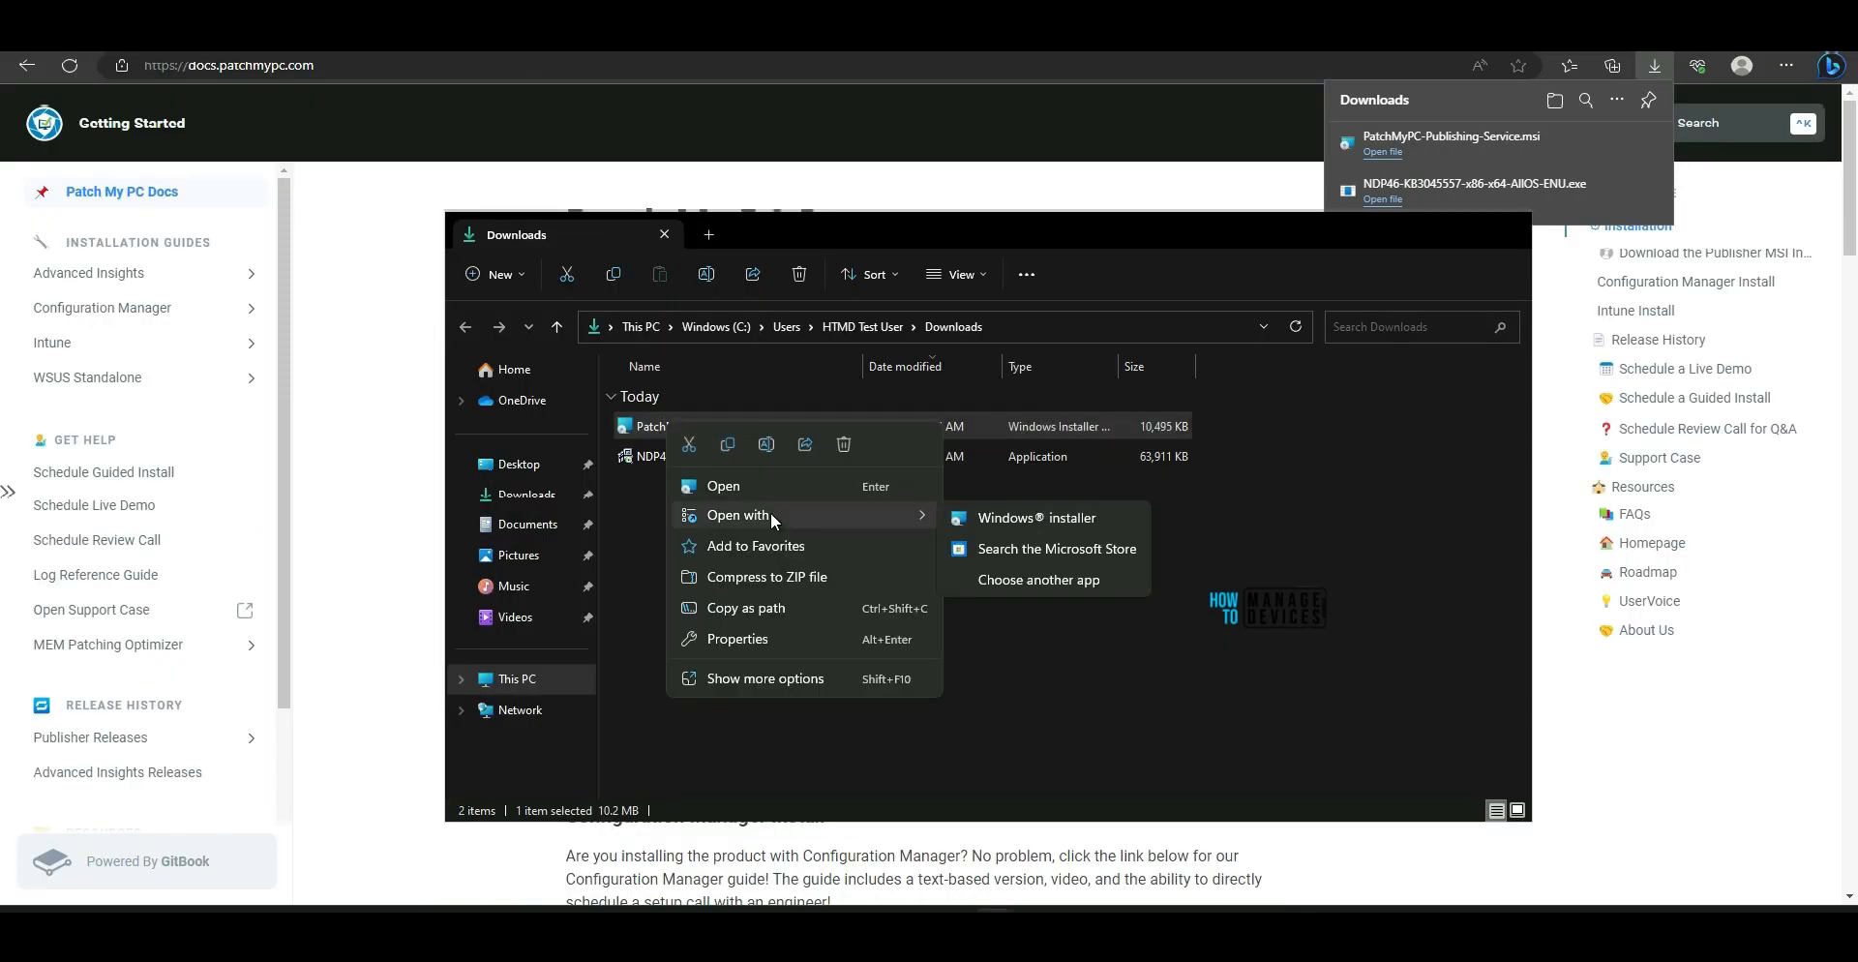
{"action": "left_click", "coordinate": [1007, 513]}
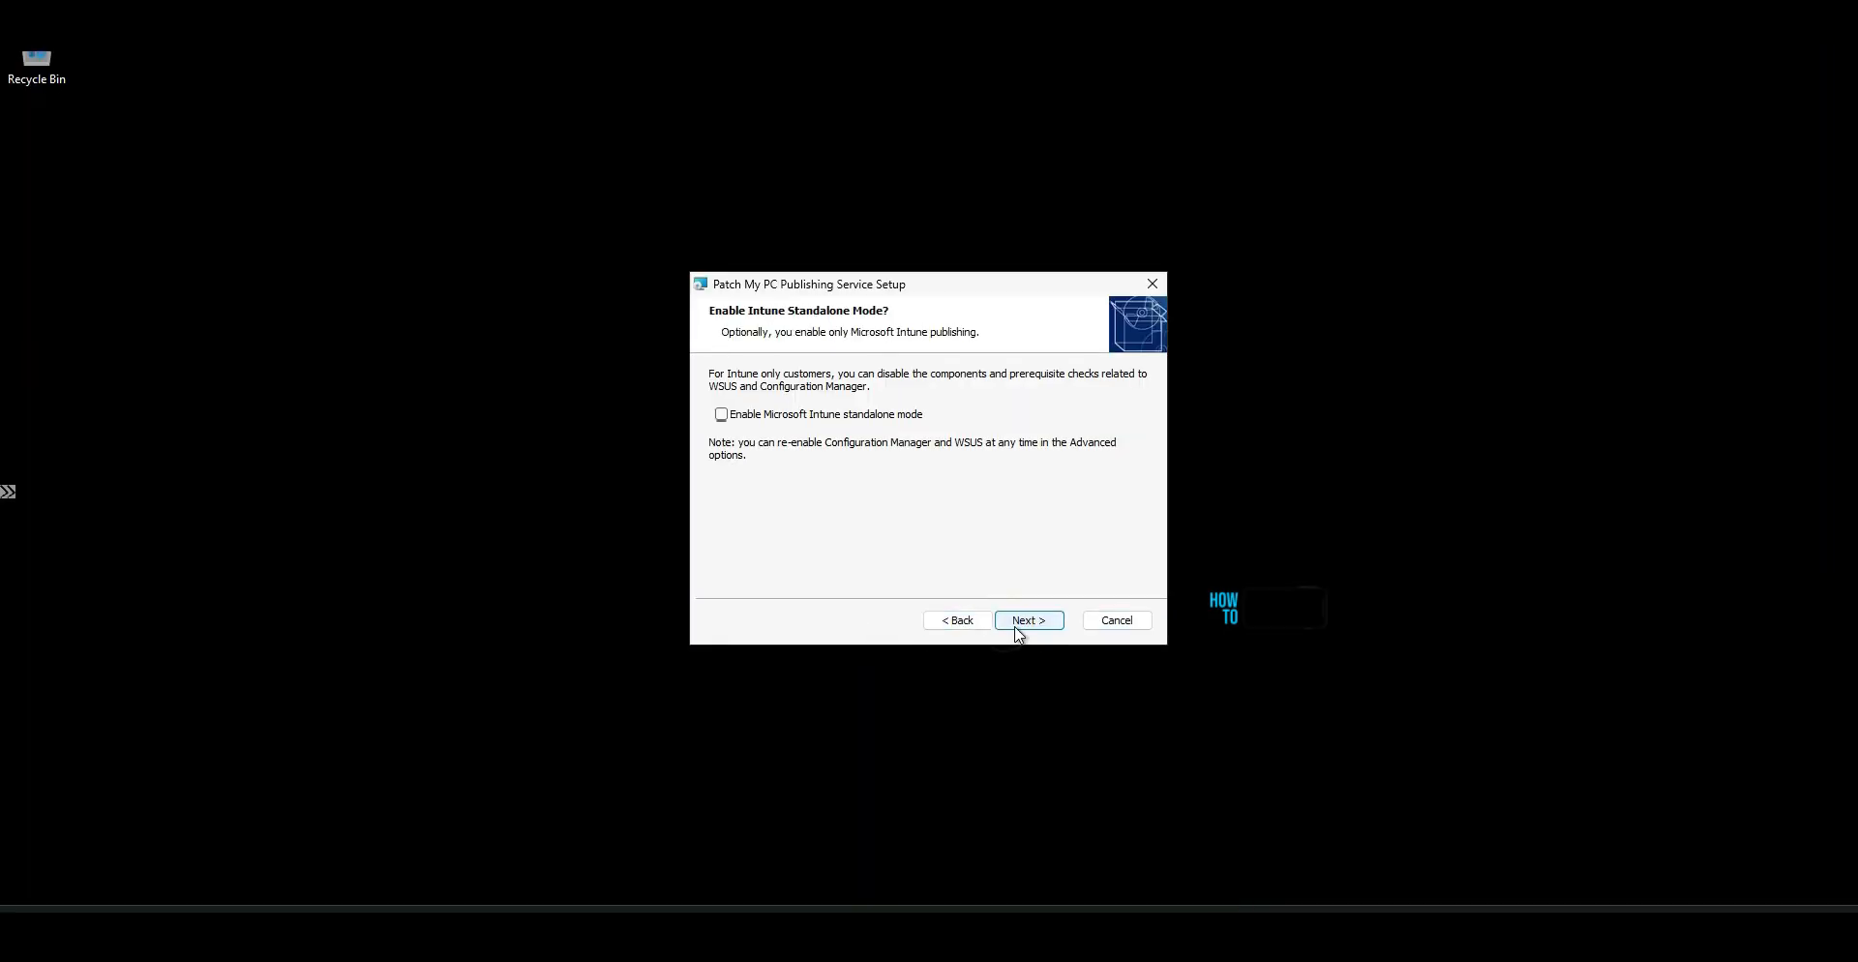
{"action": "left_click", "coordinate": [1029, 620]}
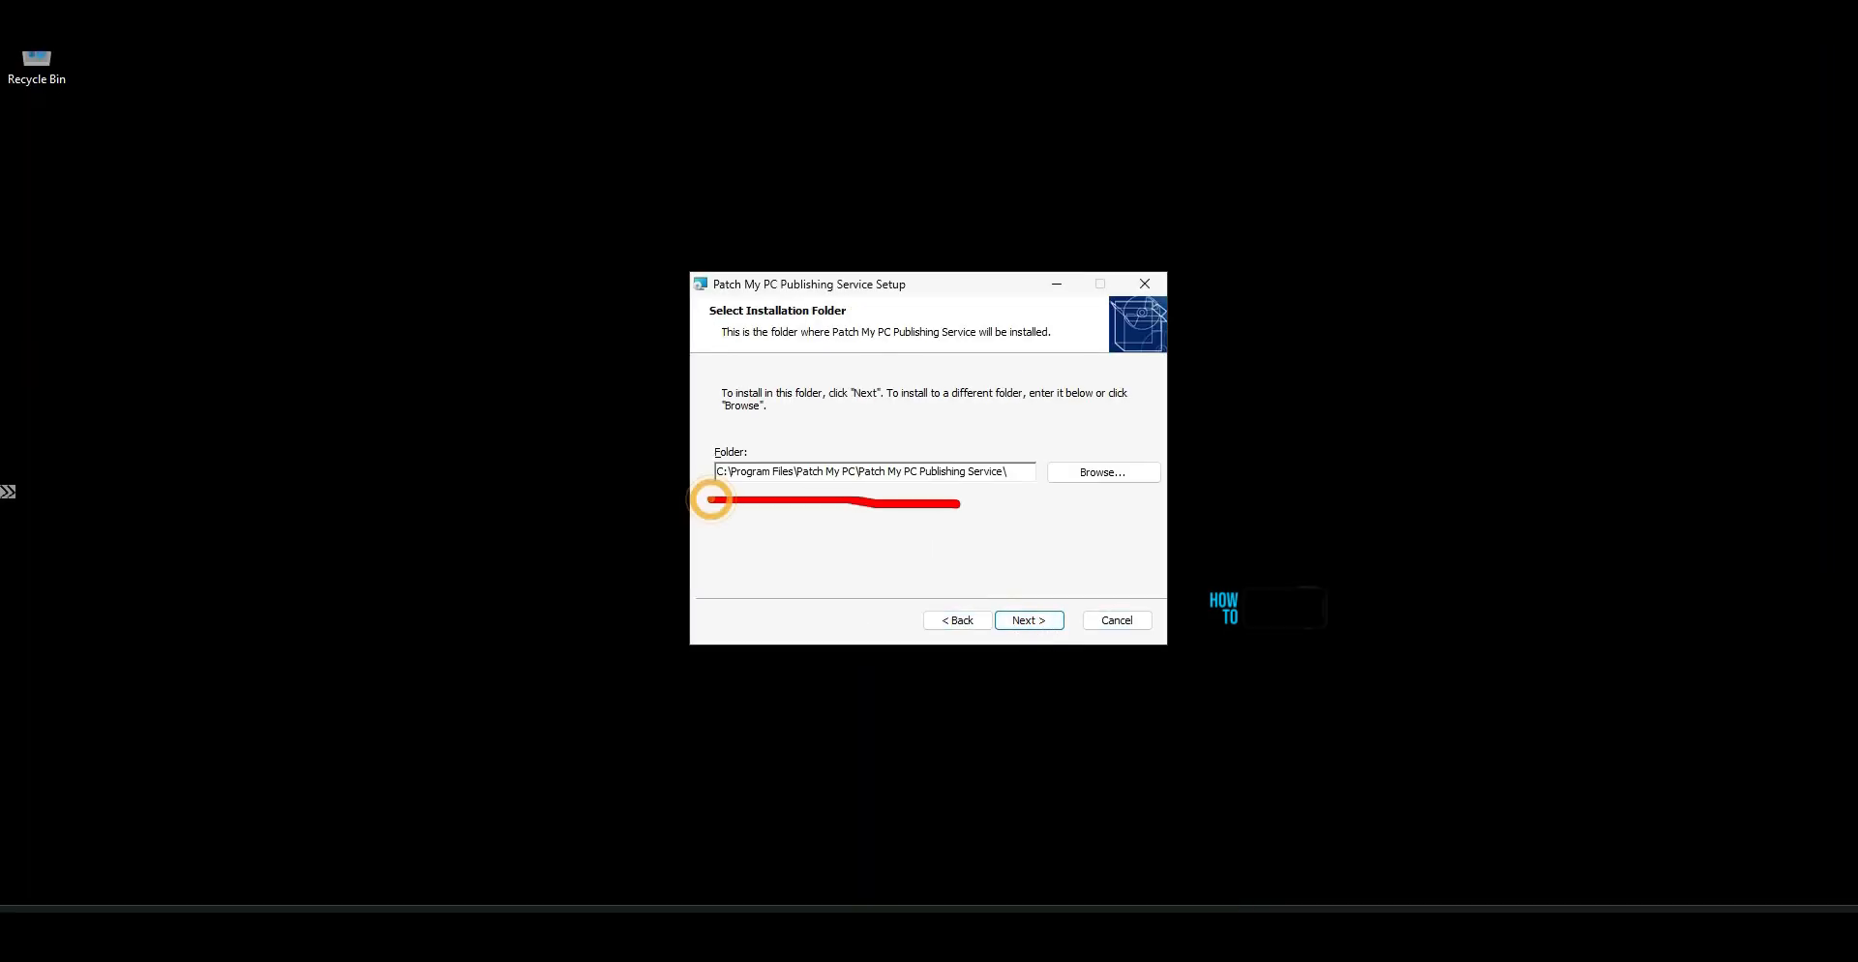
{"action": "left_click", "coordinate": [1028, 620]}
{"action": "left_click", "coordinate": [1029, 620]}
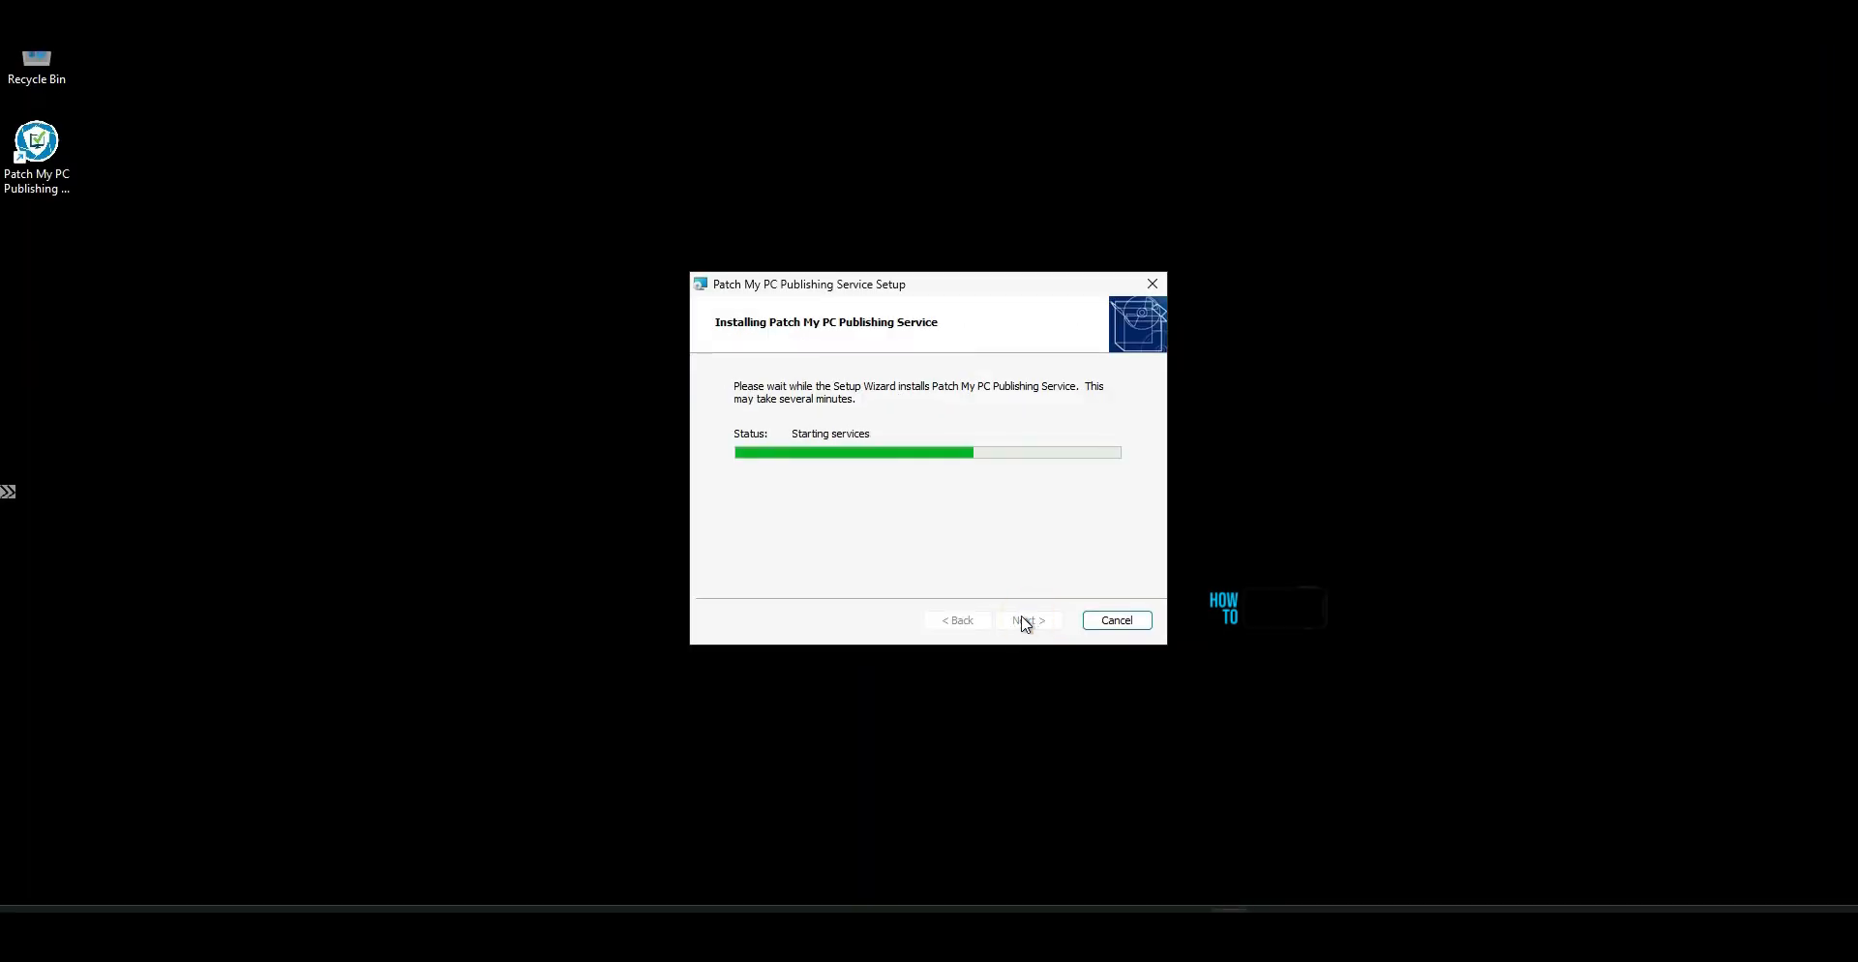
{"action": "left_click", "coordinate": [1029, 621]}
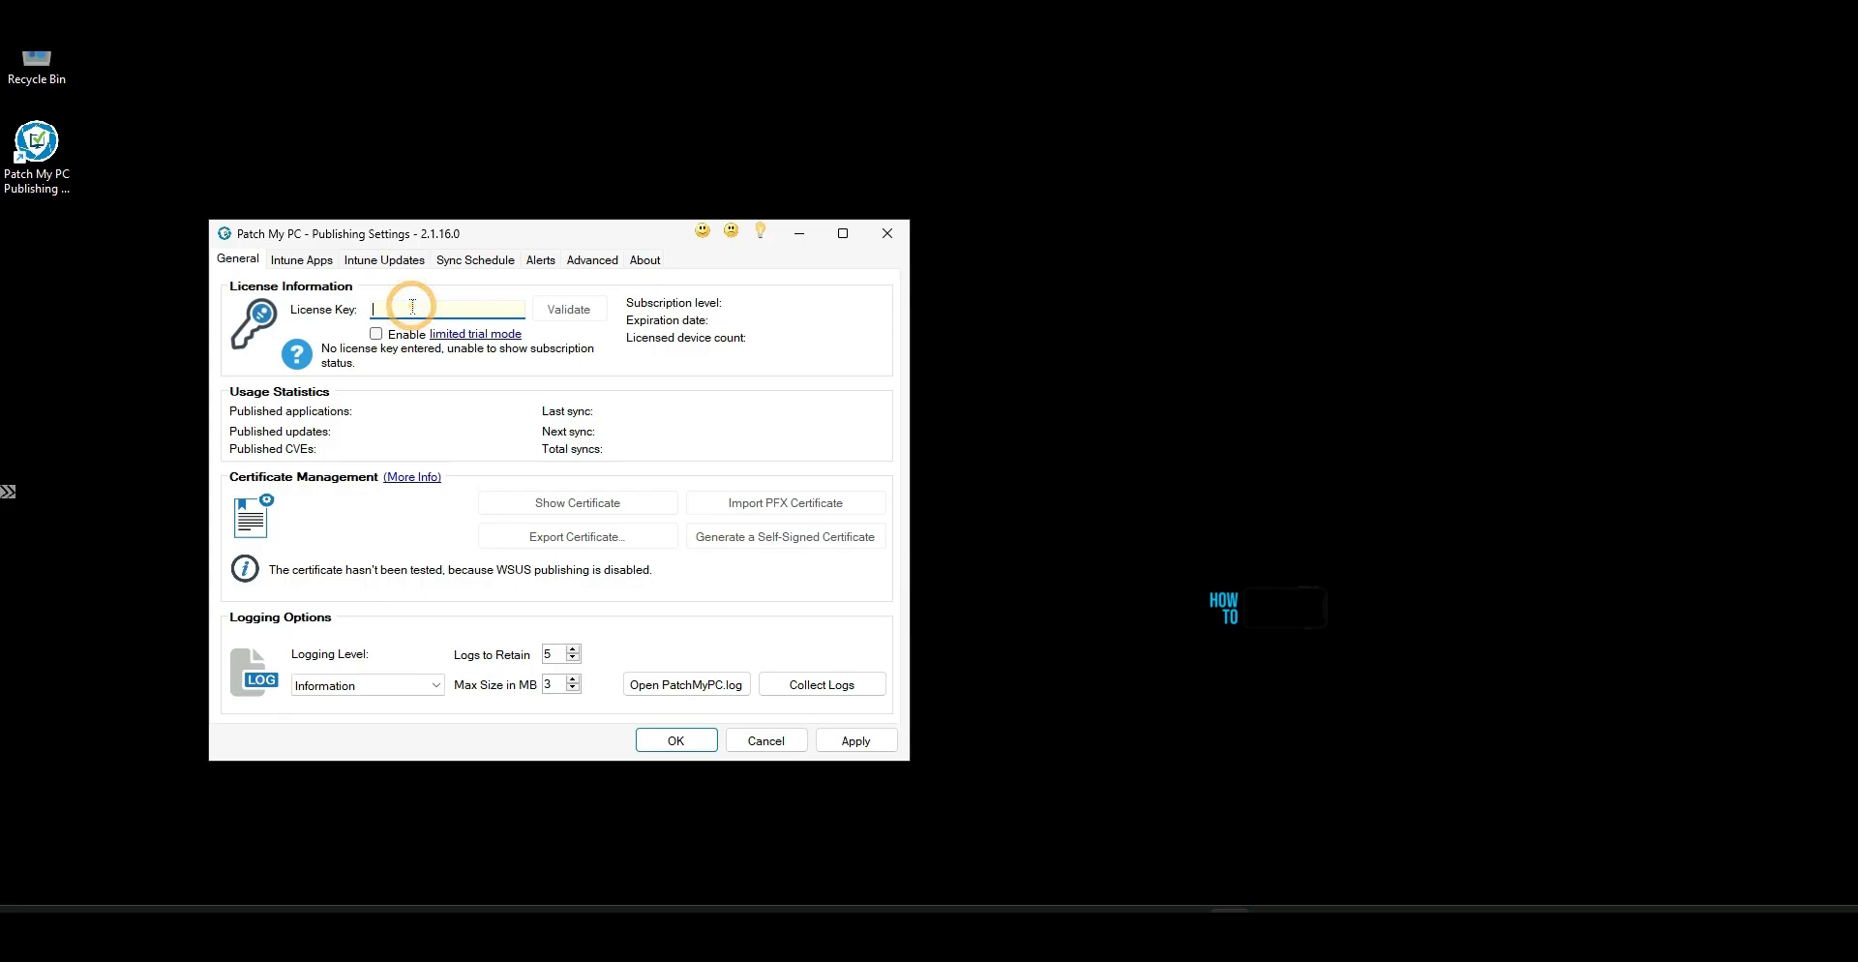
Enter the licence key in the Publishing Service settings, validate the subscription and dismiss the validation message.
{"action": "key", "text": "ctrl+v"}
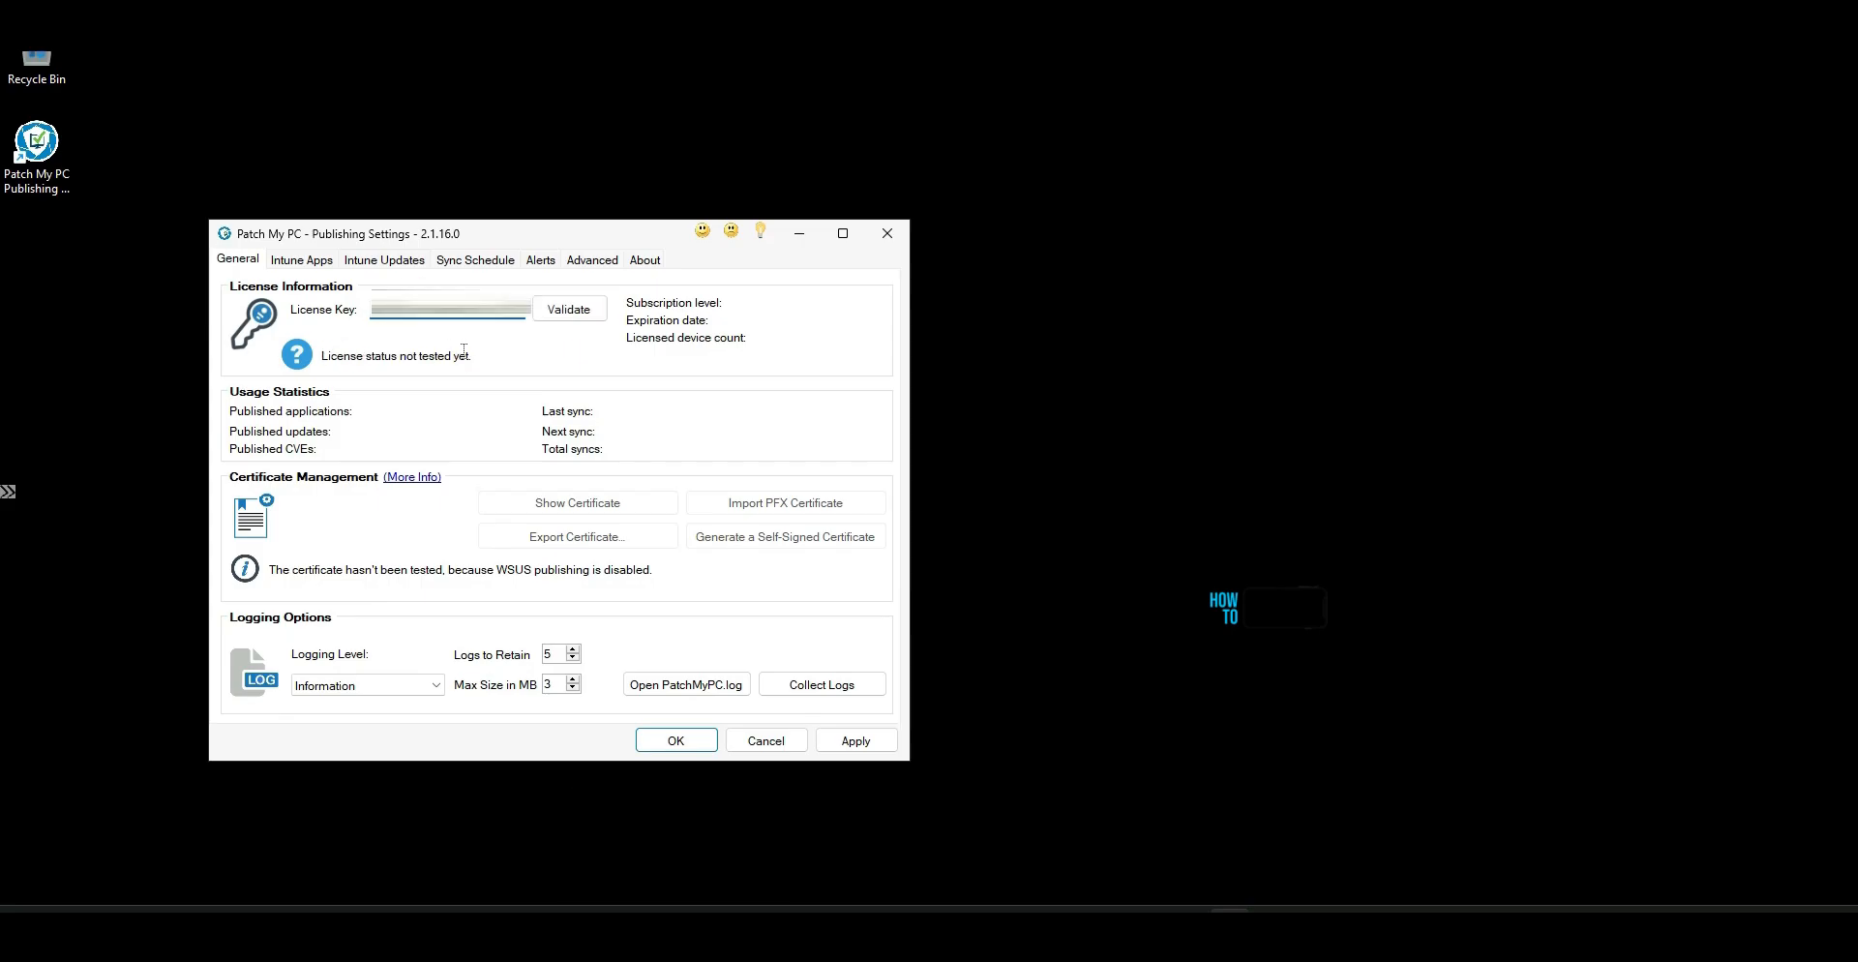
{"action": "left_click", "coordinate": [559, 321]}
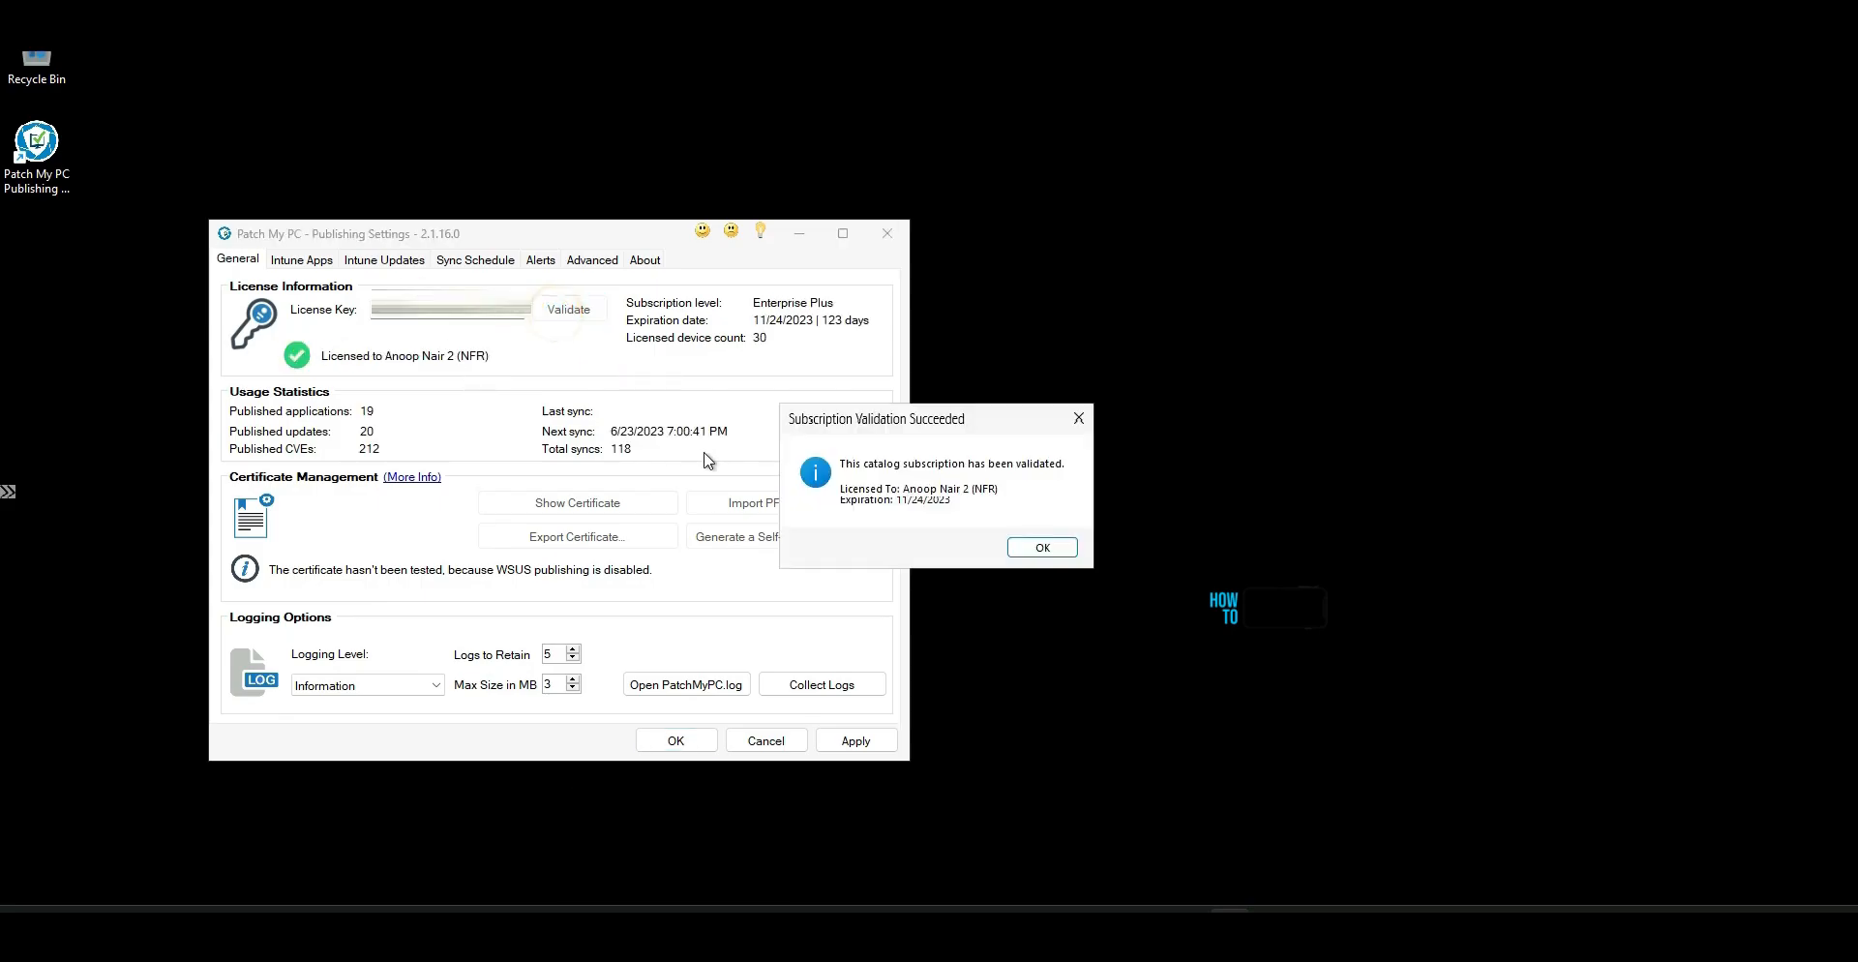
{"action": "left_click_drag", "start_coordinate": [931, 426], "coordinate": [730, 354]}
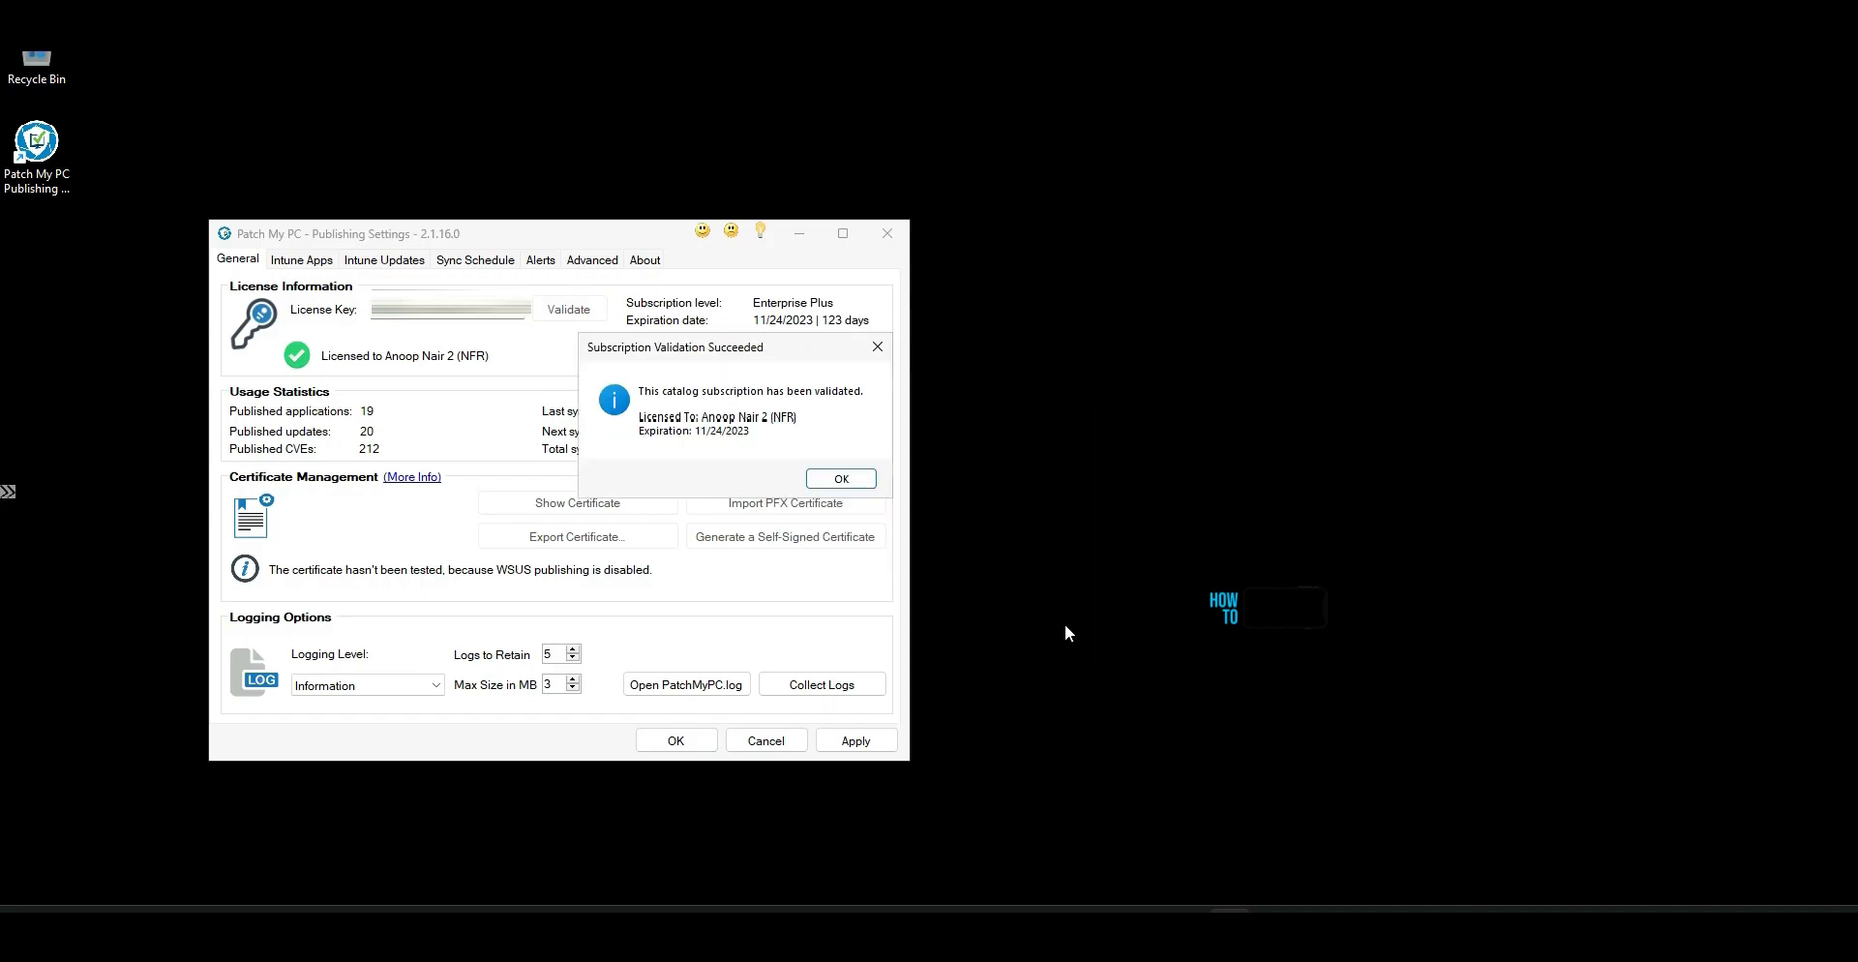
{"action": "mouse_move", "coordinate": [377, 306]}
{"action": "left_mouse_down"}
{"action": "mouse_move", "coordinate": [1112, 450]}
{"action": "mouse_move", "coordinate": [691, 53]}
{"action": "left_mouse_up"}
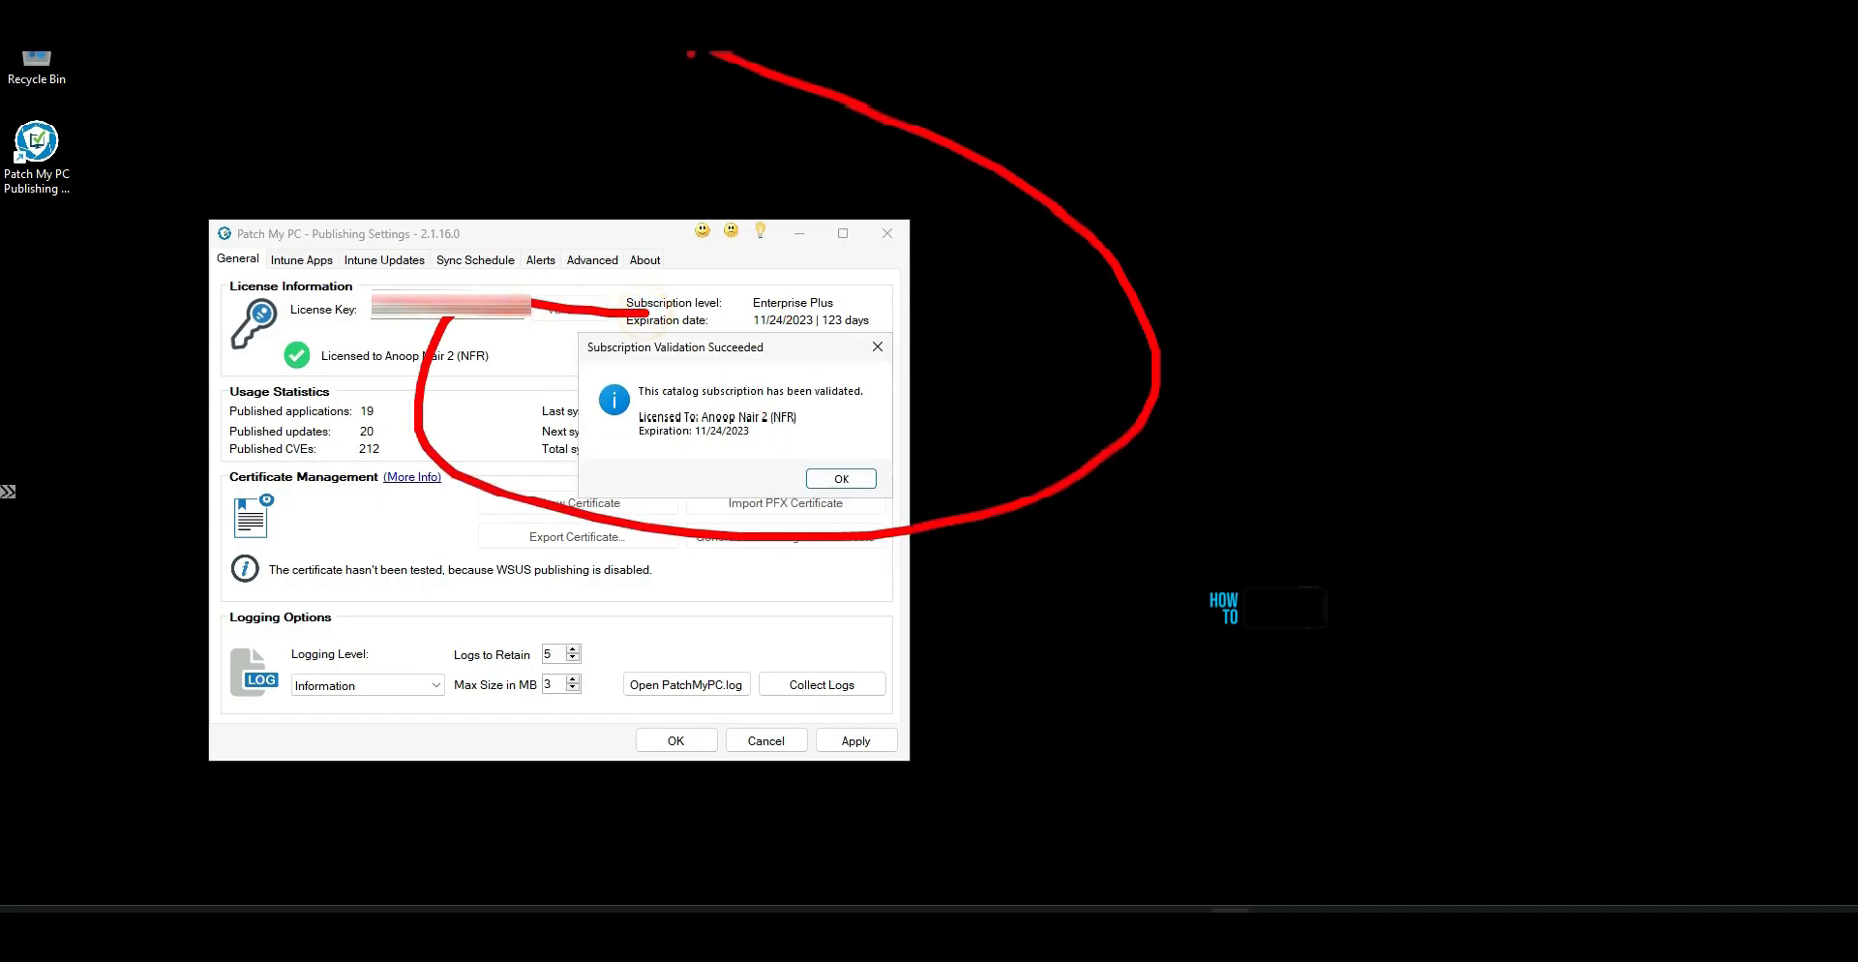
{"action": "left_click", "coordinate": [841, 478]}
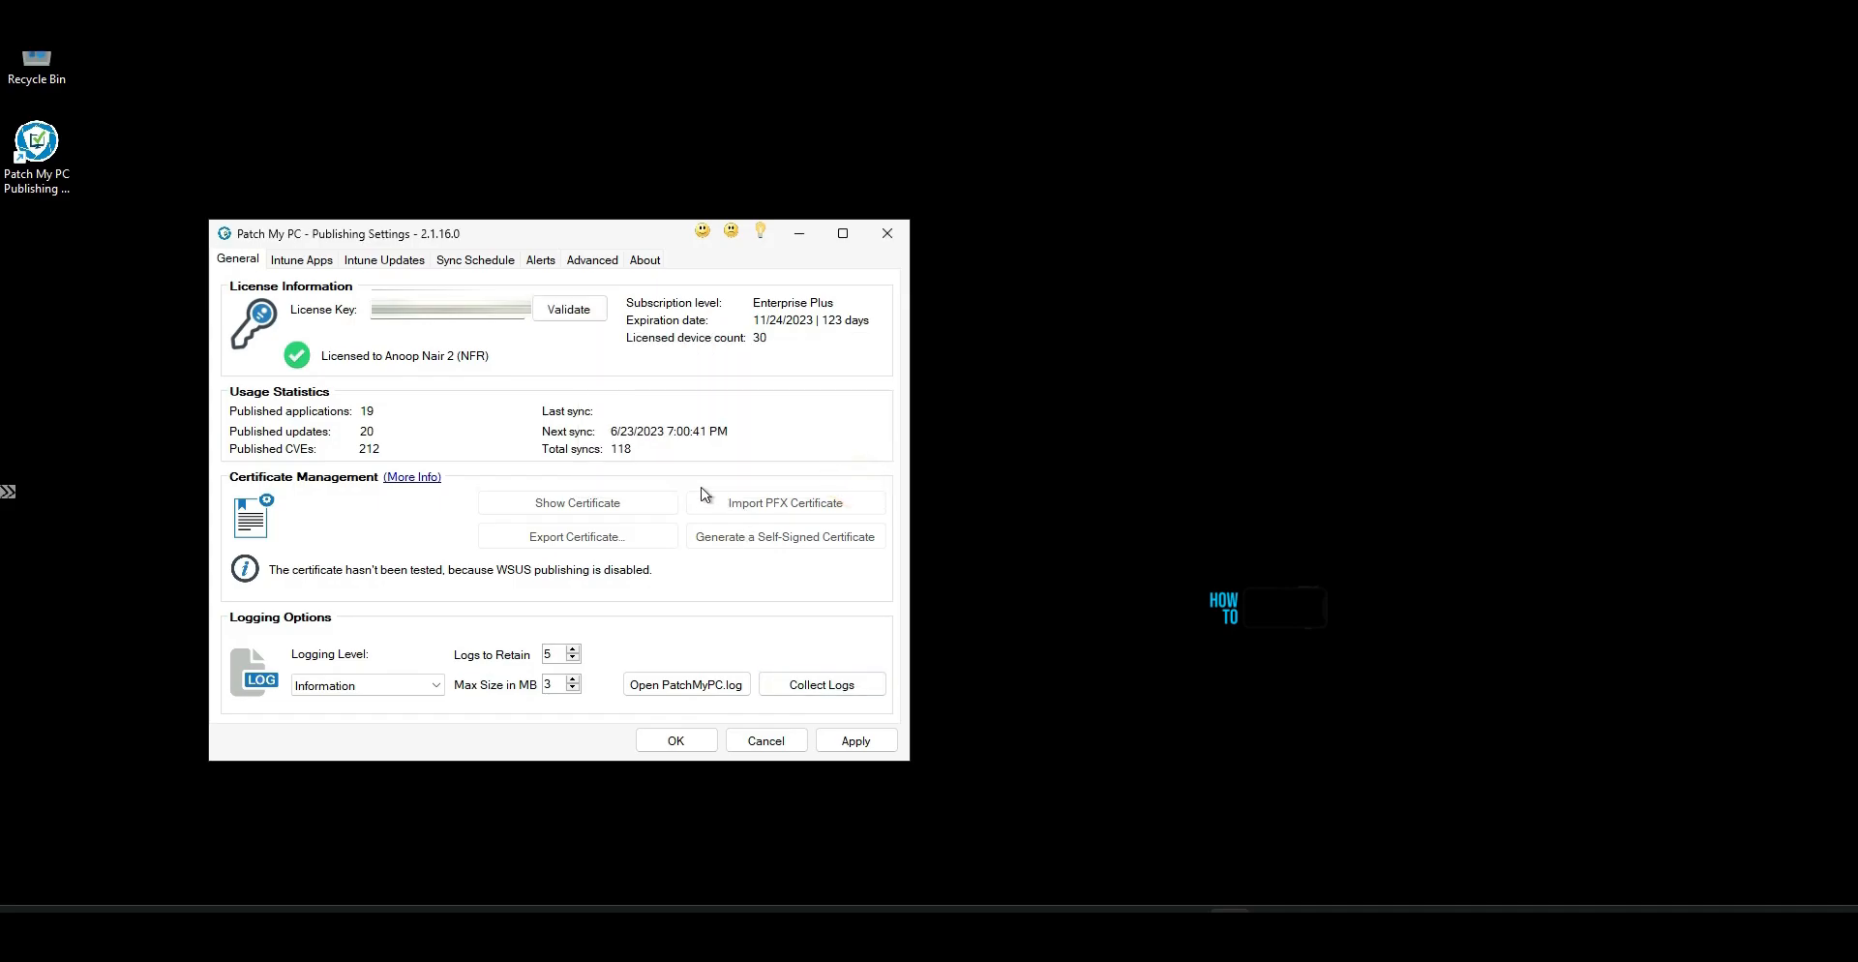
Review the product lists and enabling options for Win32 applications and Win32 updates in Microsoft Intune.
{"action": "left_click", "coordinate": [317, 259]}
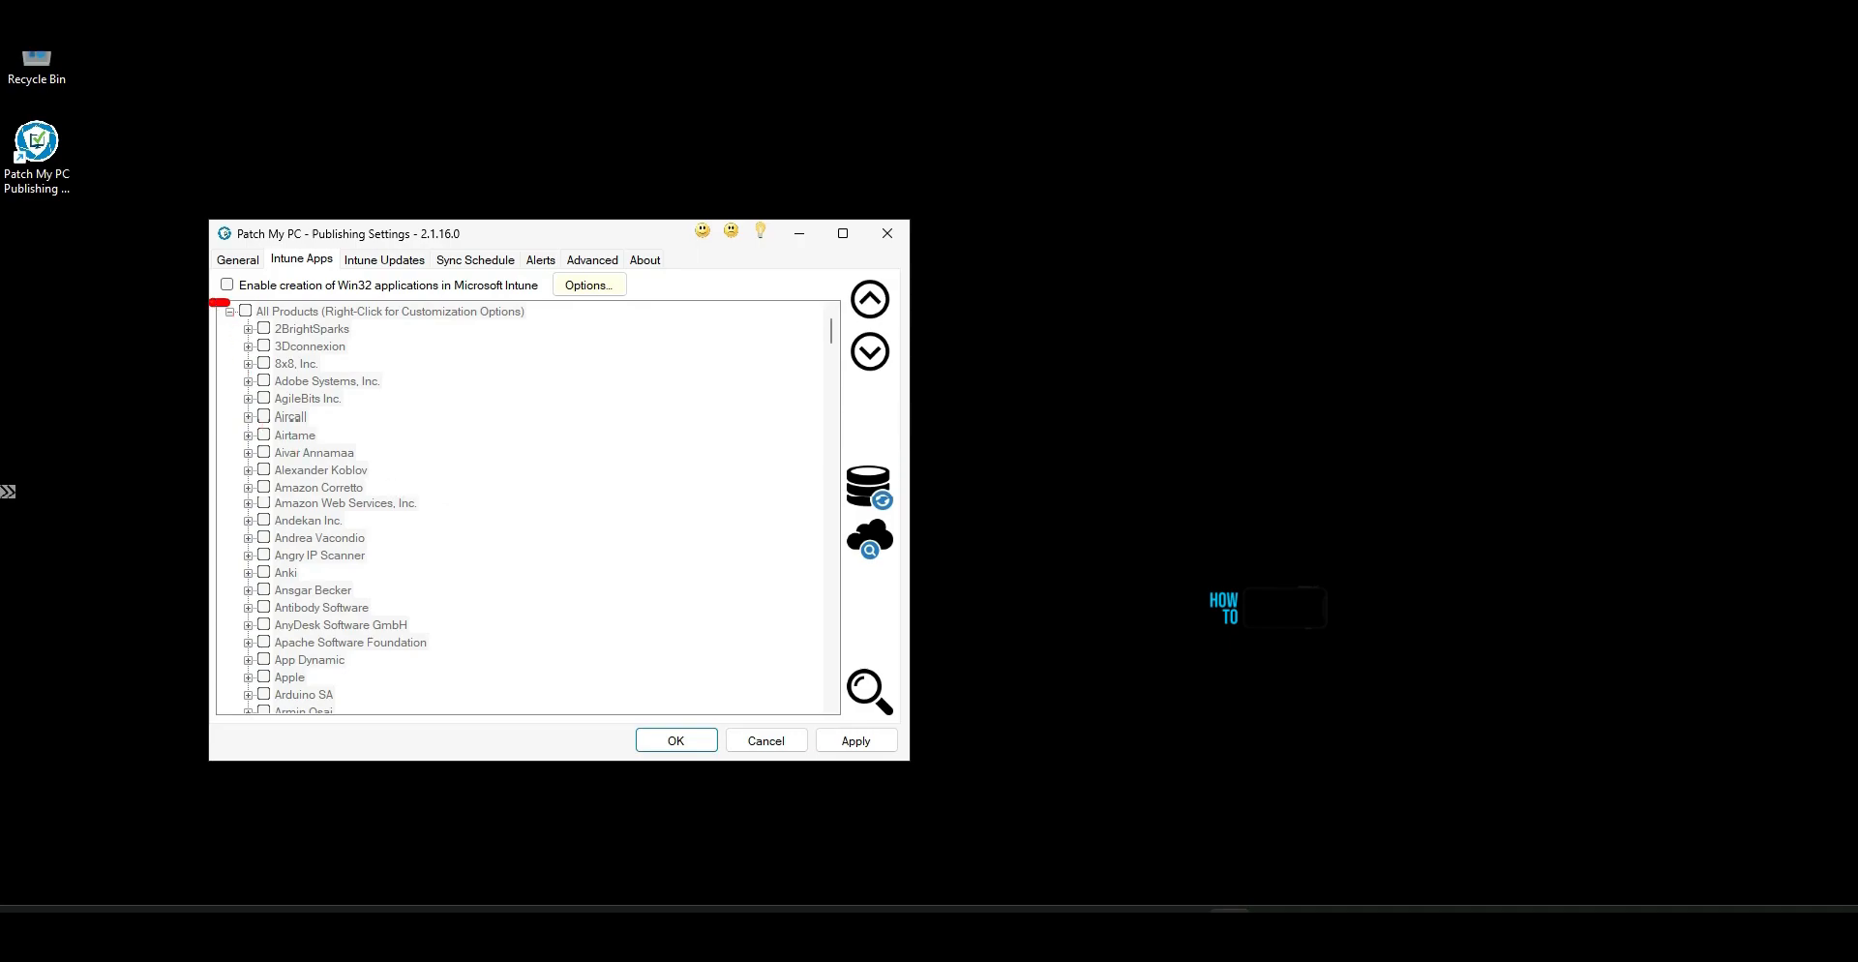
{"action": "left_click", "coordinate": [413, 274]}
{"action": "left_click", "coordinate": [463, 267]}
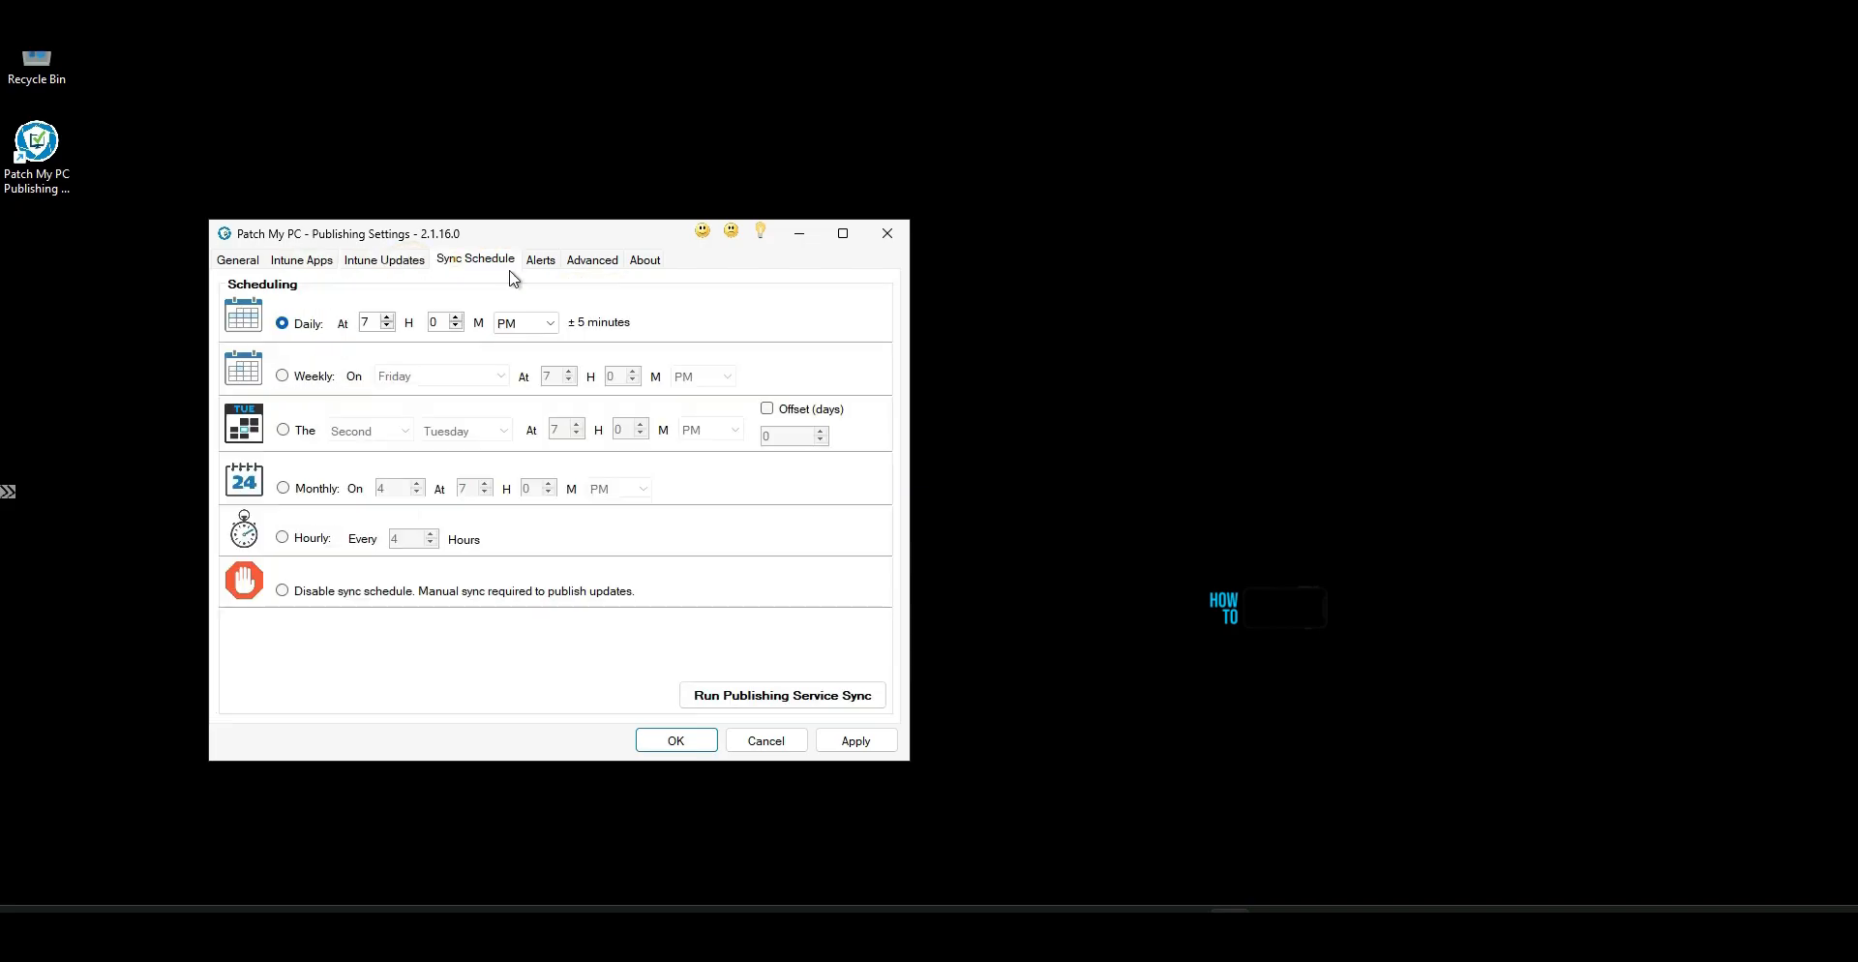
{"action": "left_click", "coordinate": [311, 262]}
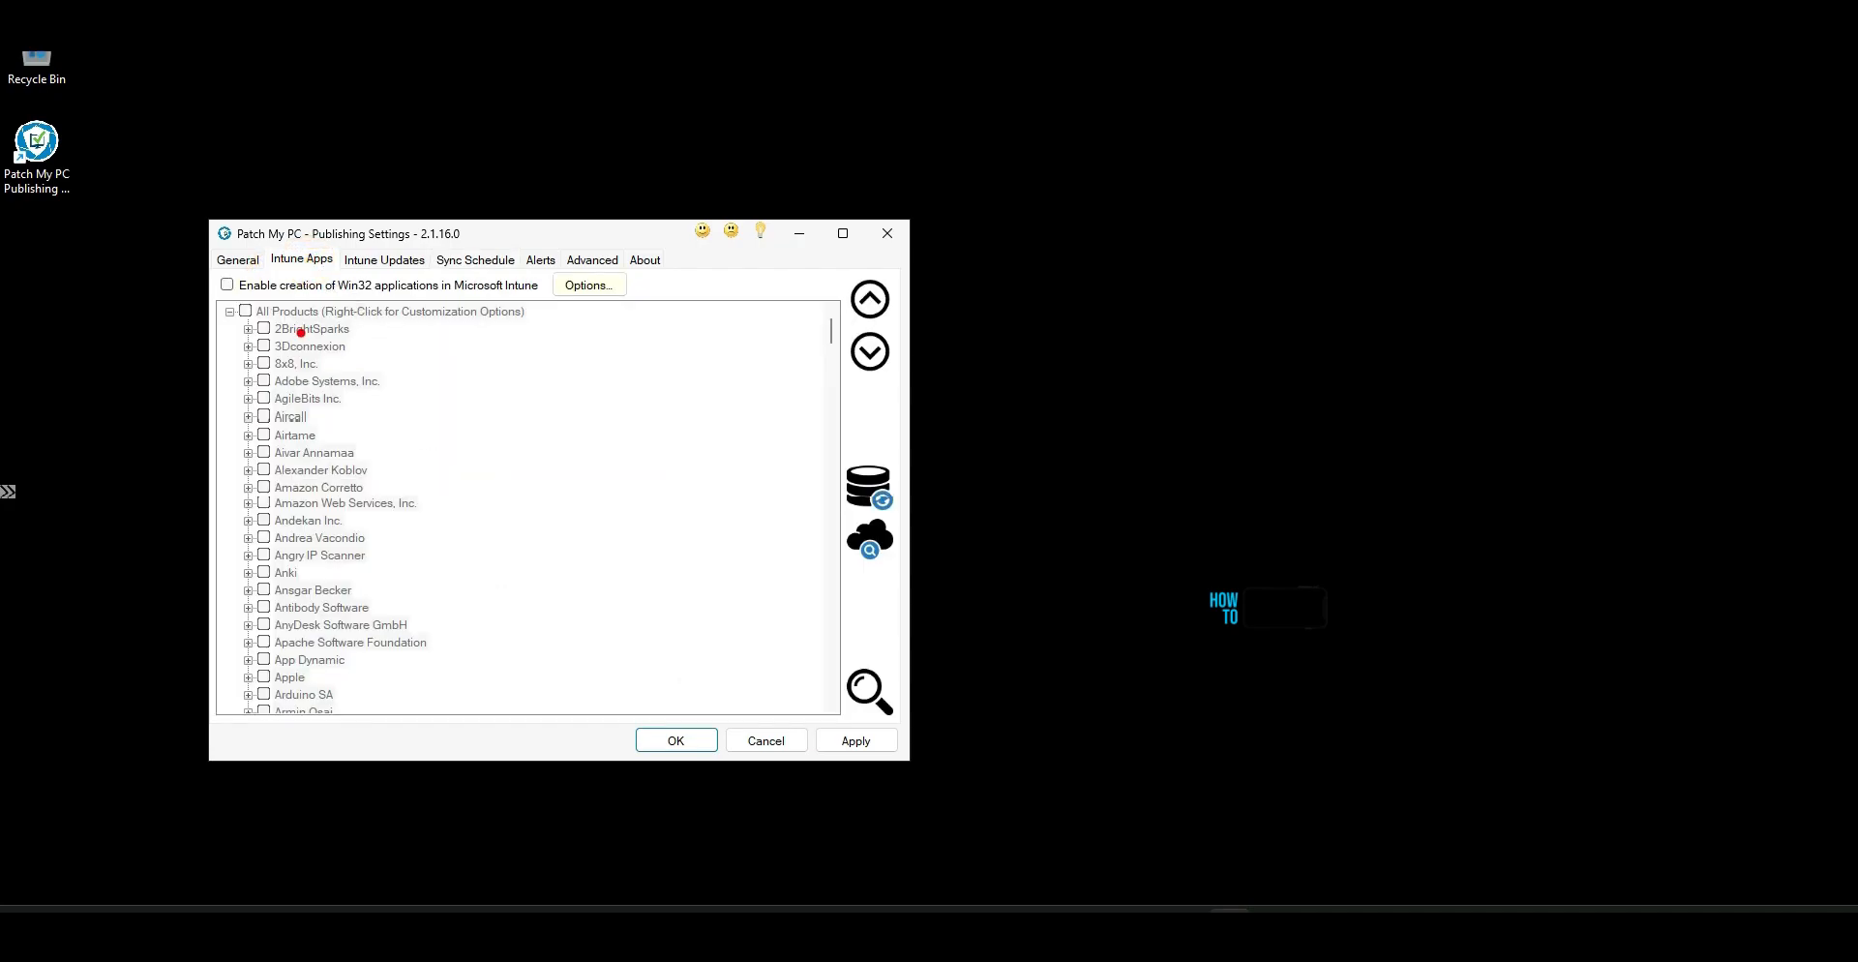
{"action": "left_click_drag", "start_coordinate": [591, 310], "coordinate": [636, 615]}
{"action": "left_click_drag", "start_coordinate": [566, 612], "coordinate": [665, 621]}
{"action": "left_click_drag", "start_coordinate": [439, 398], "coordinate": [468, 623]}
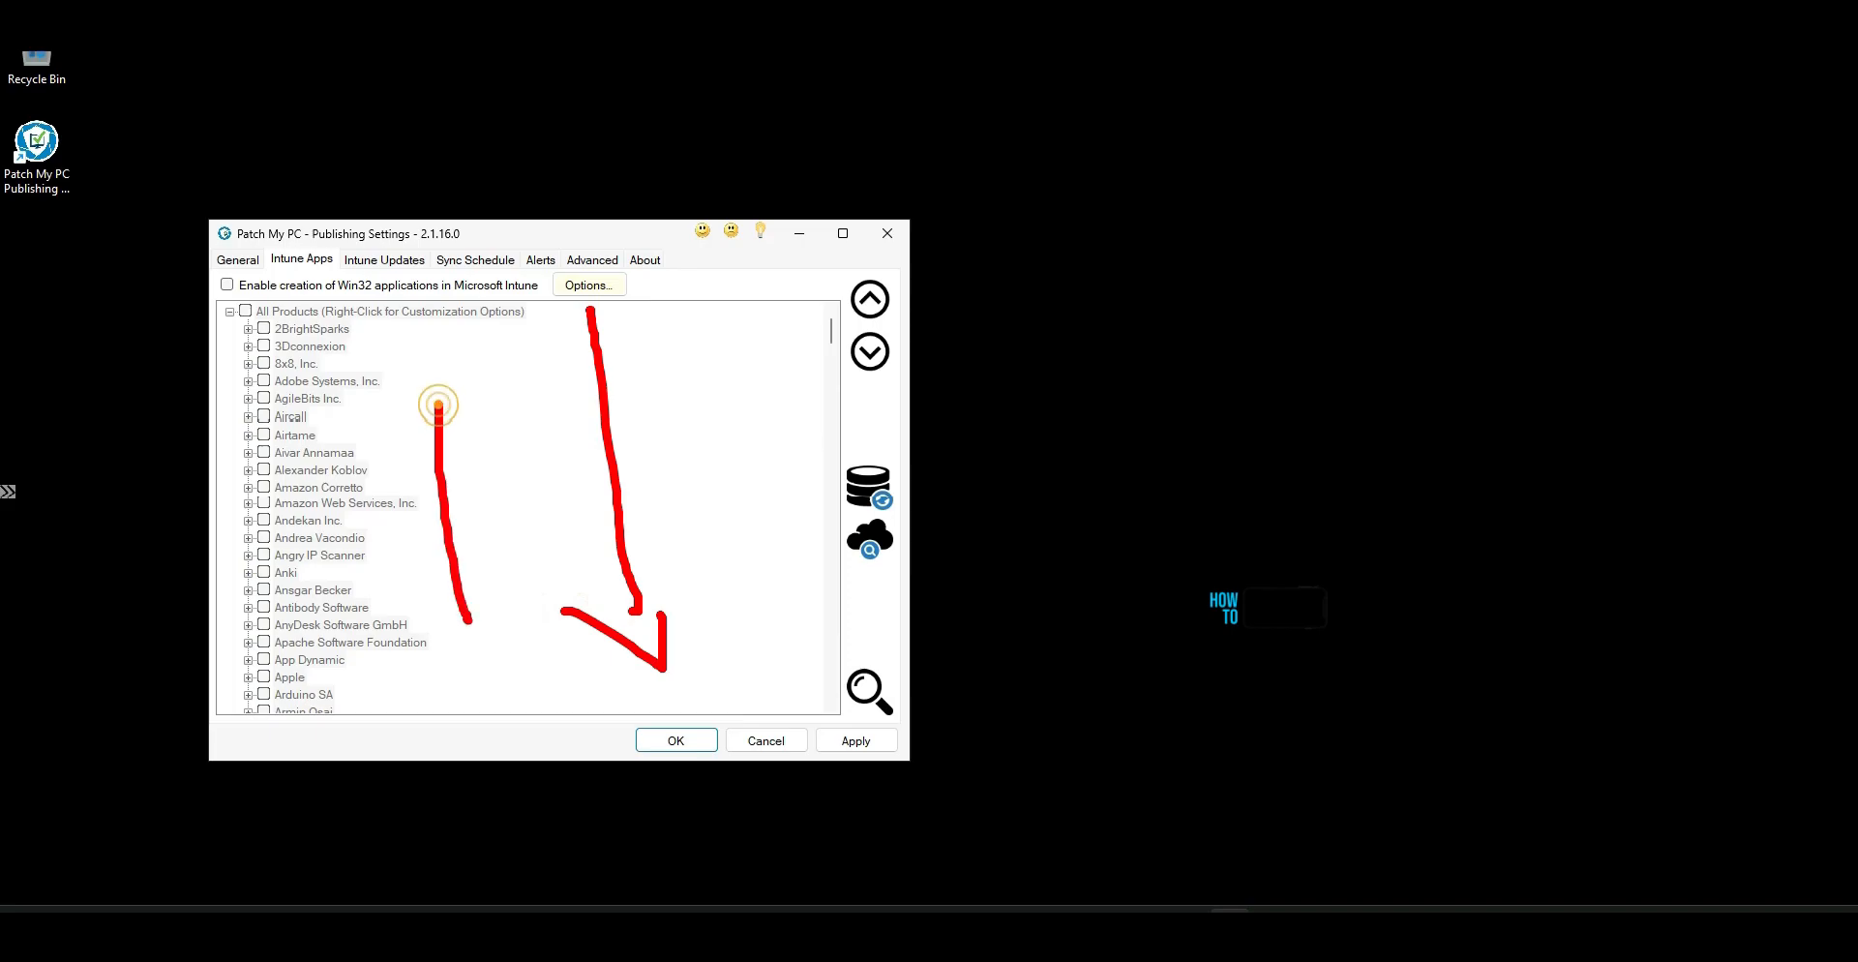
{"action": "key", "text": "Escape"}
{"action": "left_click", "coordinate": [885, 621]}
{"action": "key", "text": "ctrl+2"}
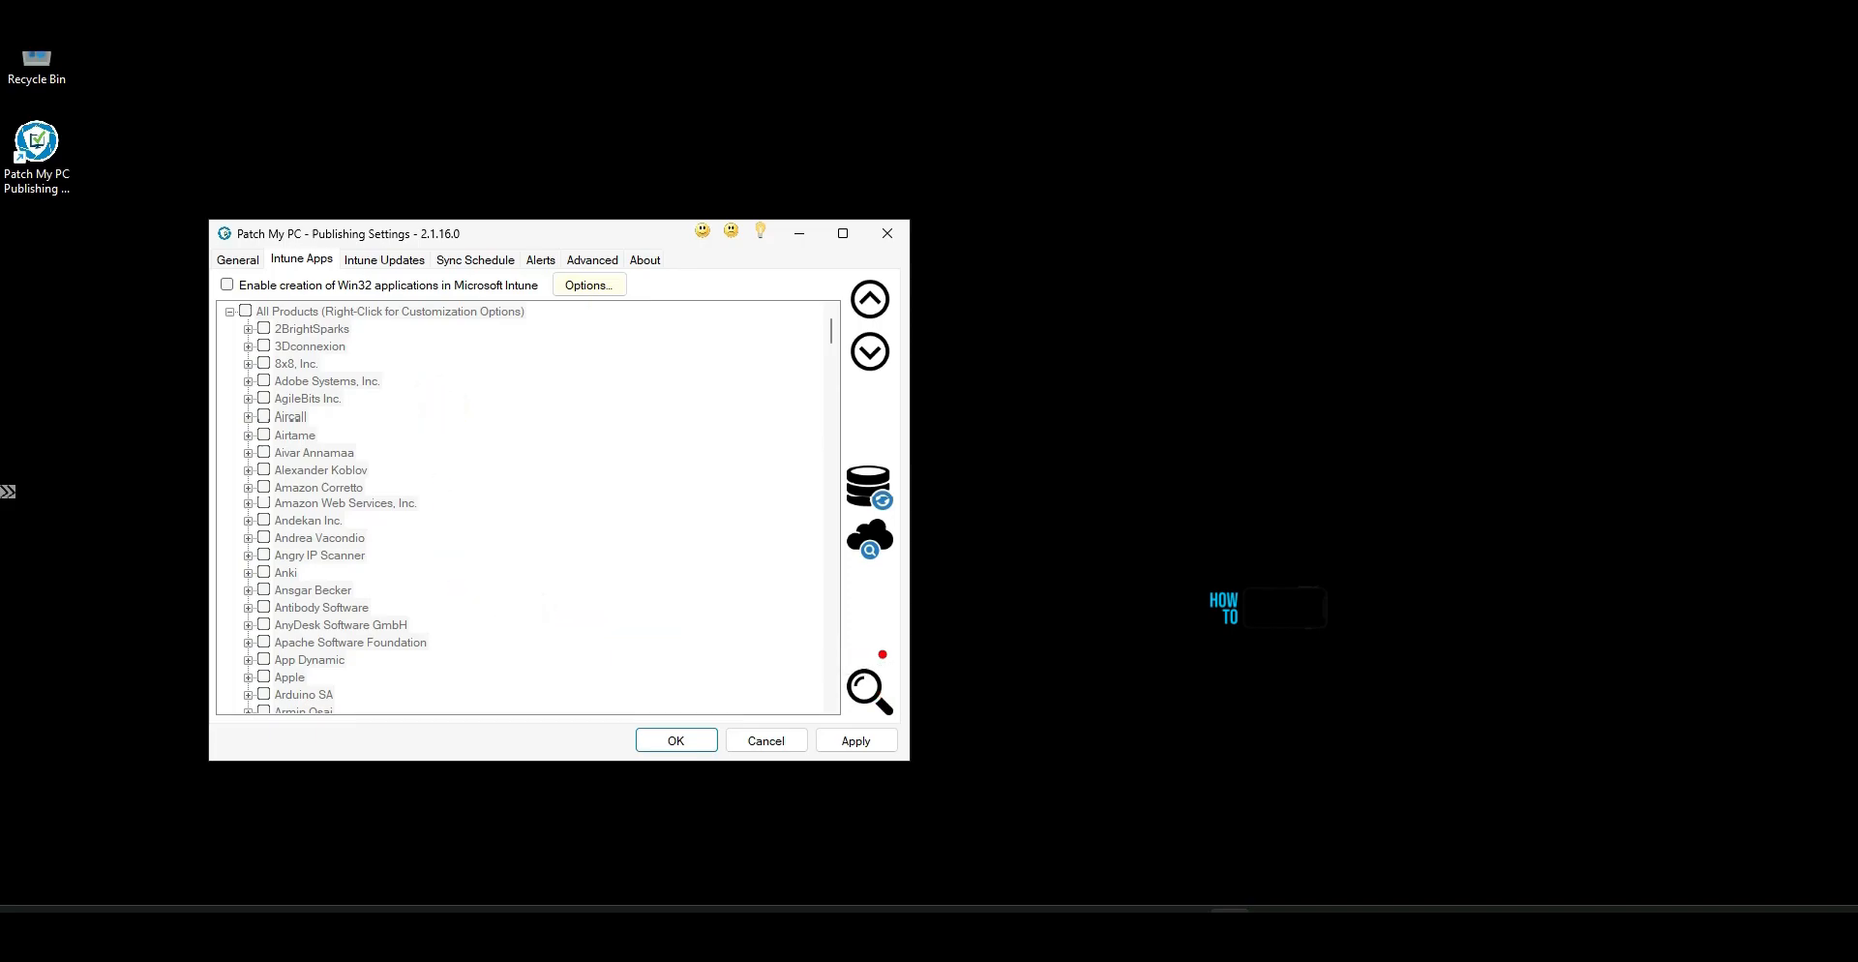
{"action": "left_click_drag", "start_coordinate": [882, 647], "coordinate": [868, 650]}
{"action": "key", "text": "Escape"}
{"action": "left_click", "coordinate": [391, 264]}
{"action": "key", "text": "ctrl+2"}
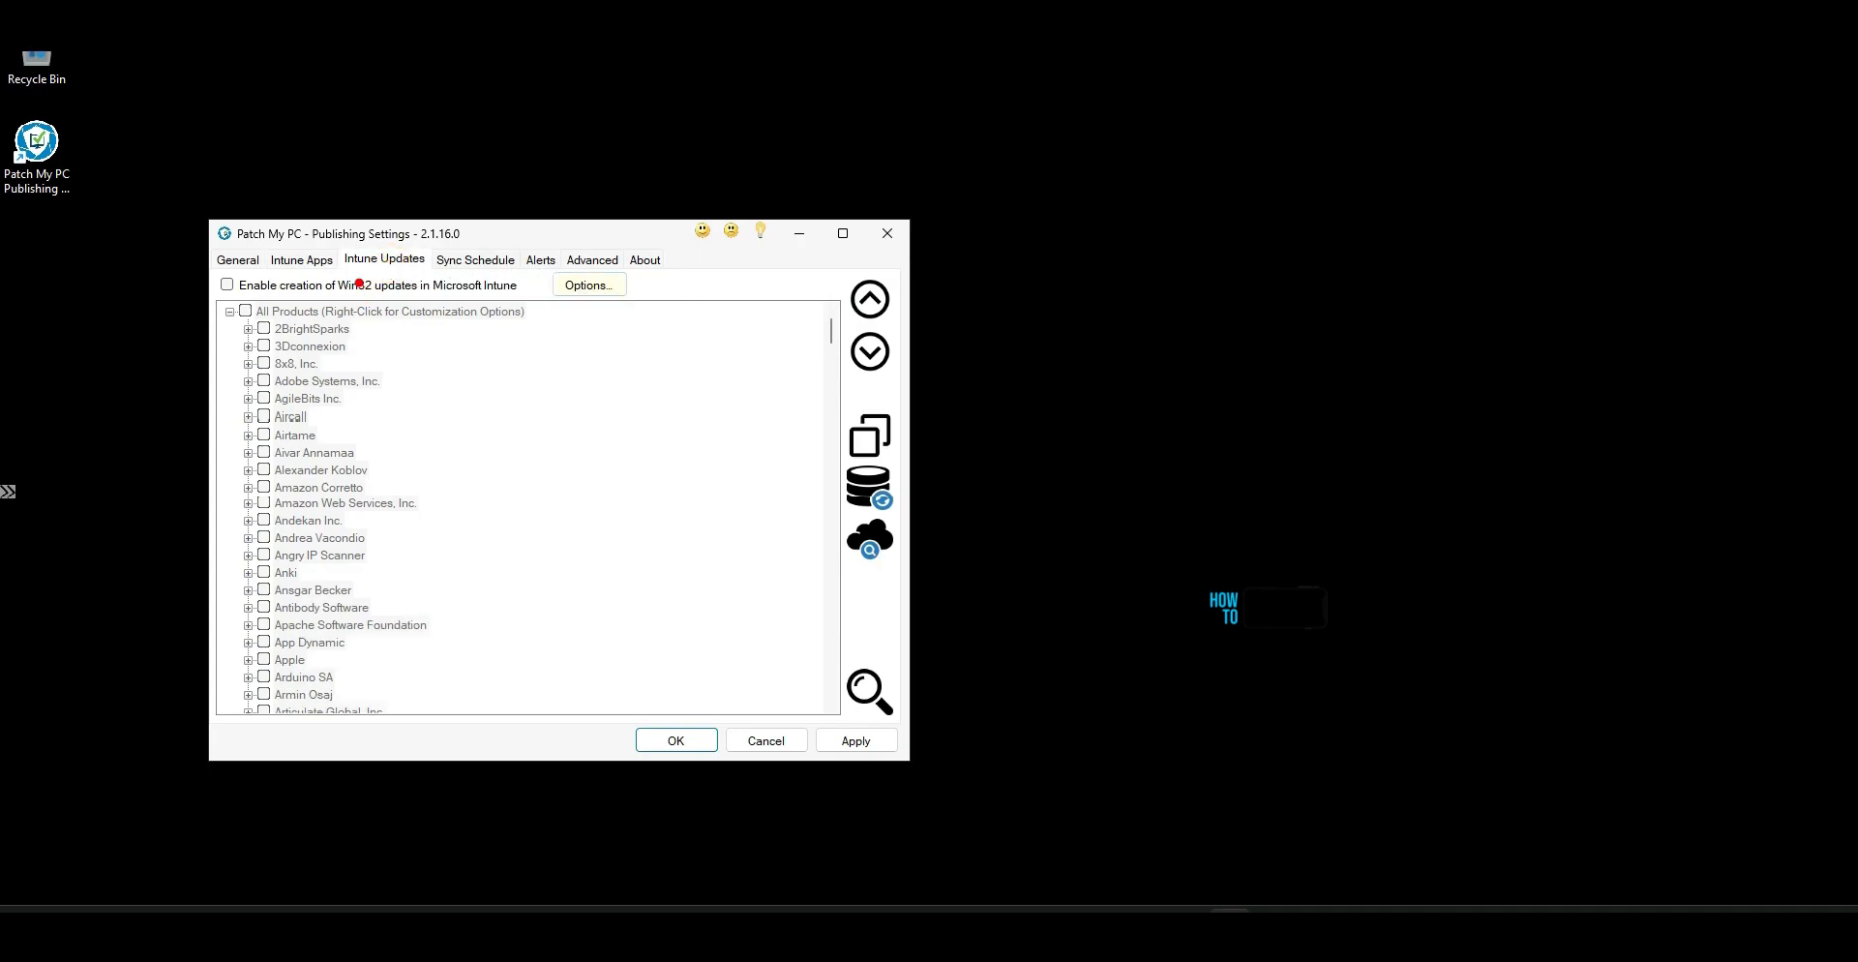
{"action": "left_click_drag", "start_coordinate": [333, 276], "coordinate": [447, 276]}
{"action": "key", "text": "Escape"}
Review the sync scheduling options, including the daily schedule, and the SMTP and webhook alert settings.
{"action": "left_click", "coordinate": [480, 261]}
{"action": "key", "text": "ctrl+2"}
{"action": "left_click_drag", "start_coordinate": [413, 279], "coordinate": [498, 280]}
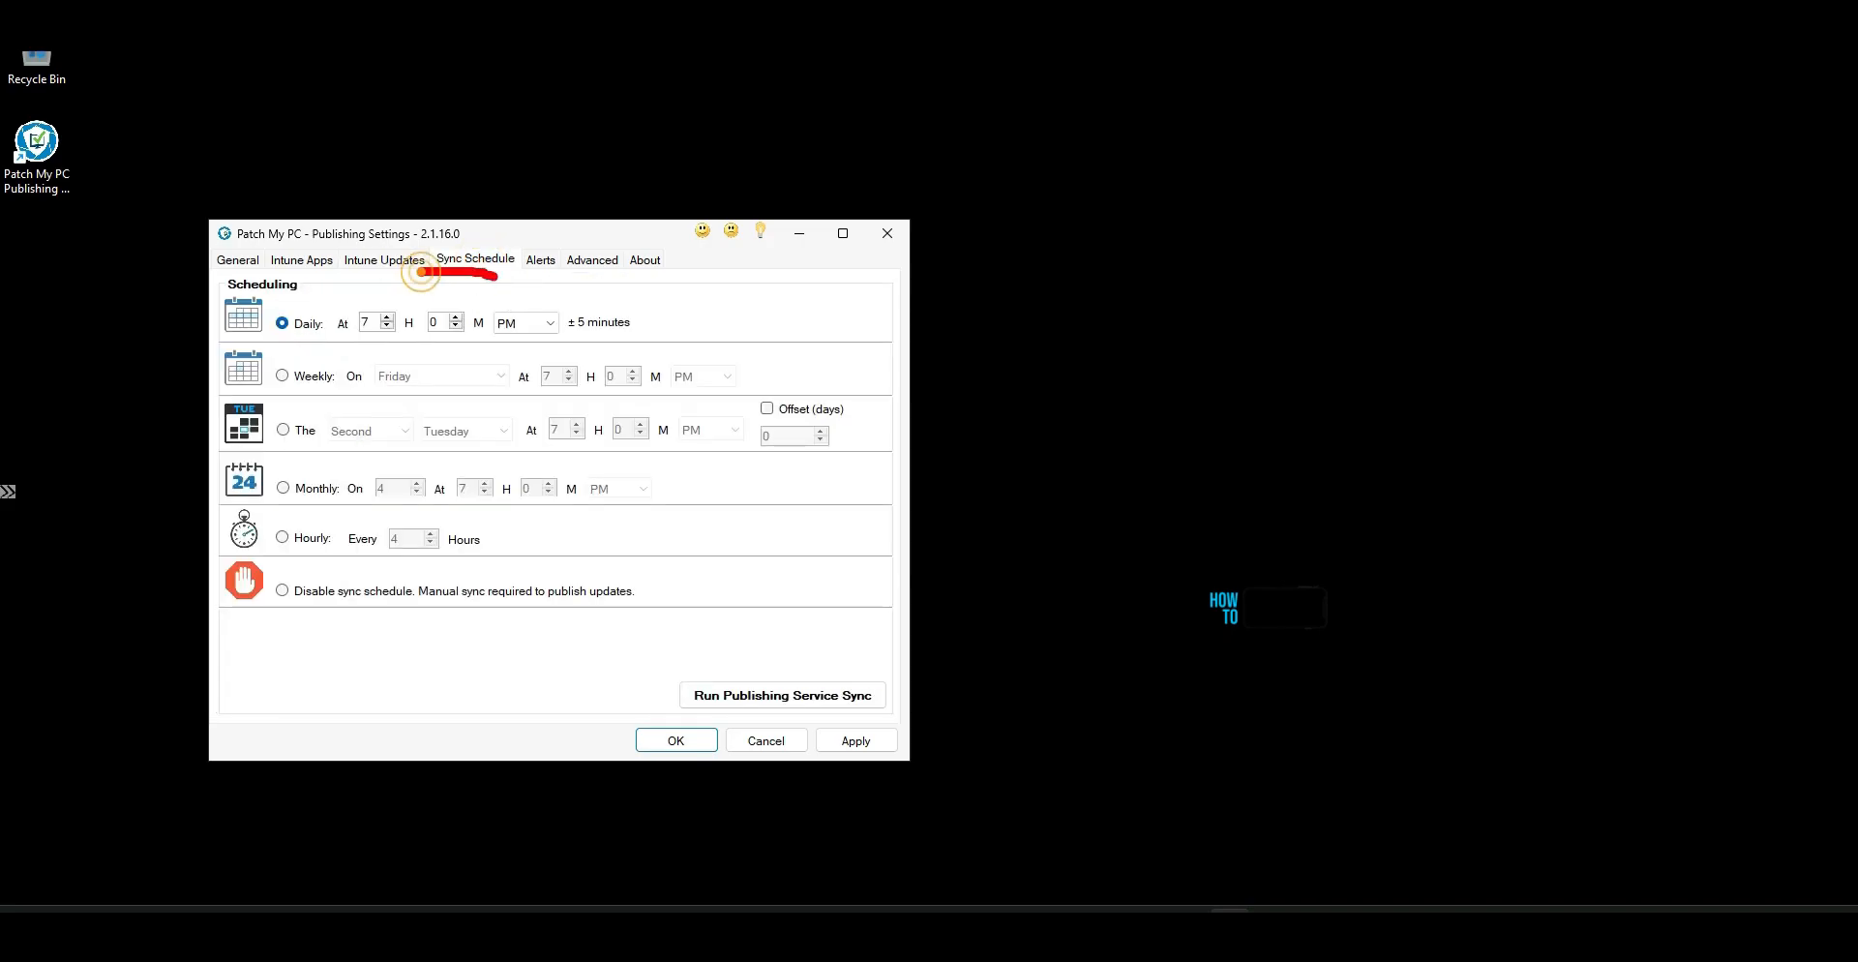
{"action": "key", "text": "Escape"}
{"action": "key", "text": "ctrl+2"}
{"action": "left_click_drag", "start_coordinate": [291, 350], "coordinate": [491, 351]}
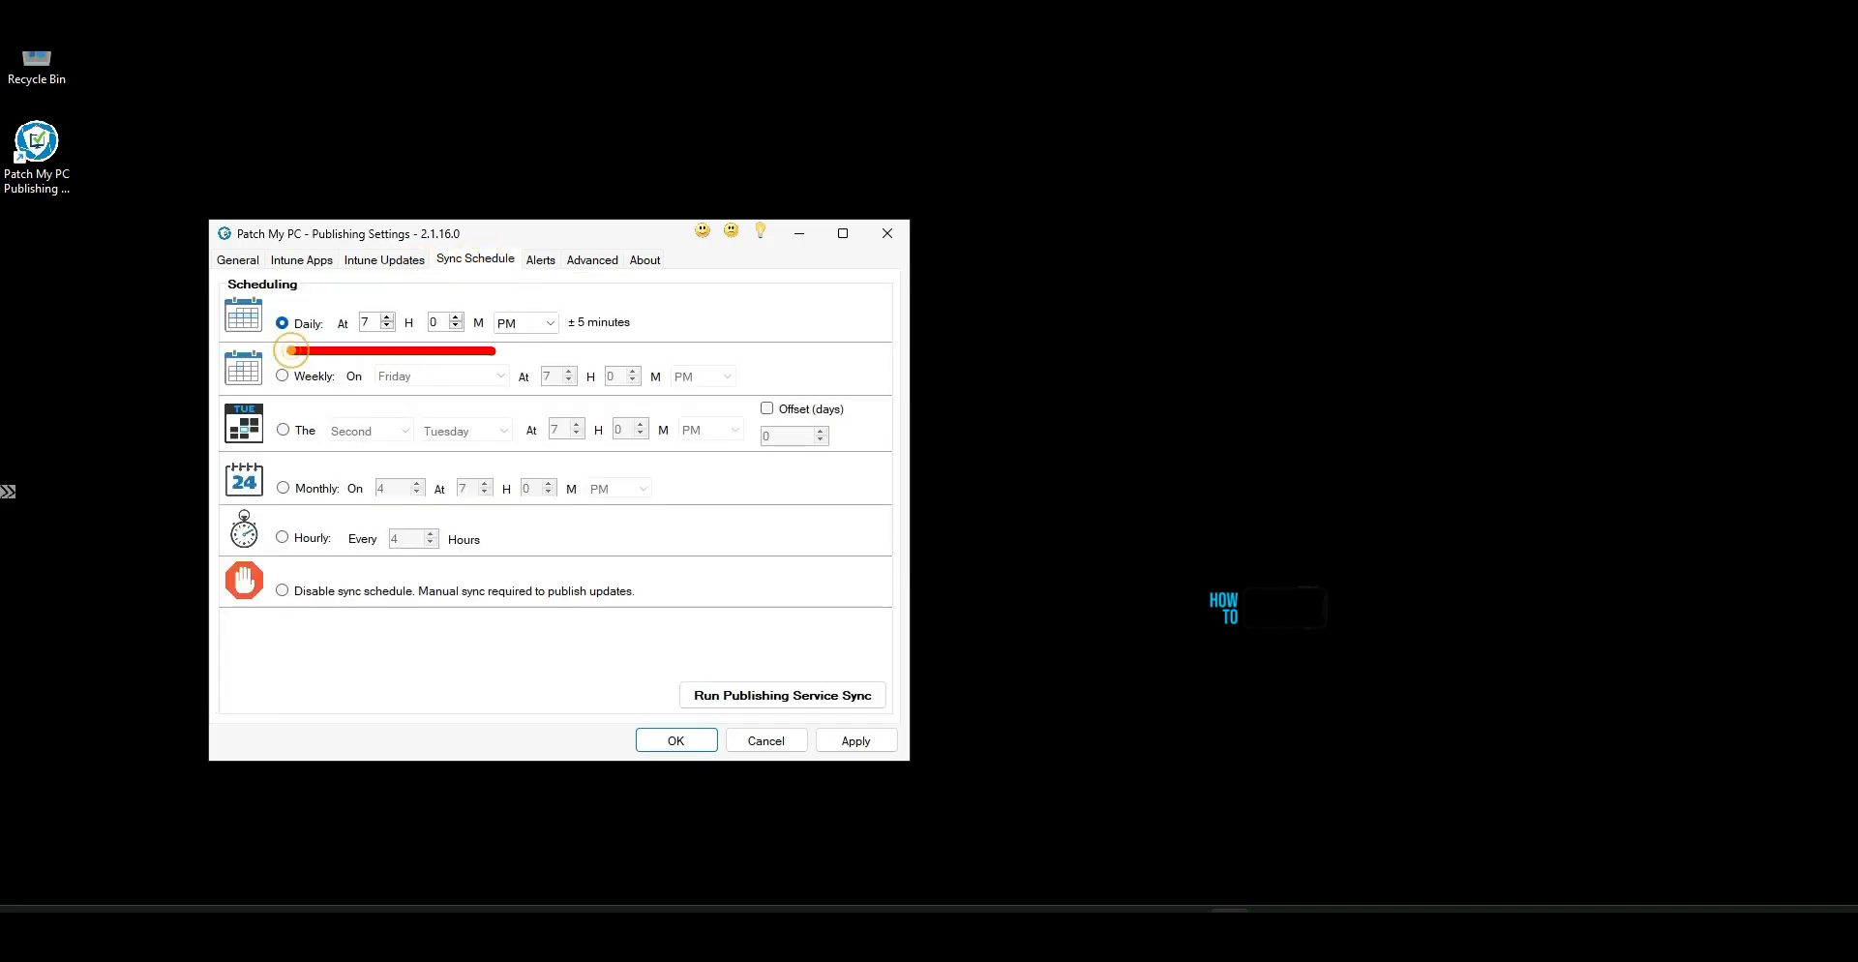
{"action": "key", "text": "Escape"}
{"action": "left_click", "coordinate": [541, 263]}
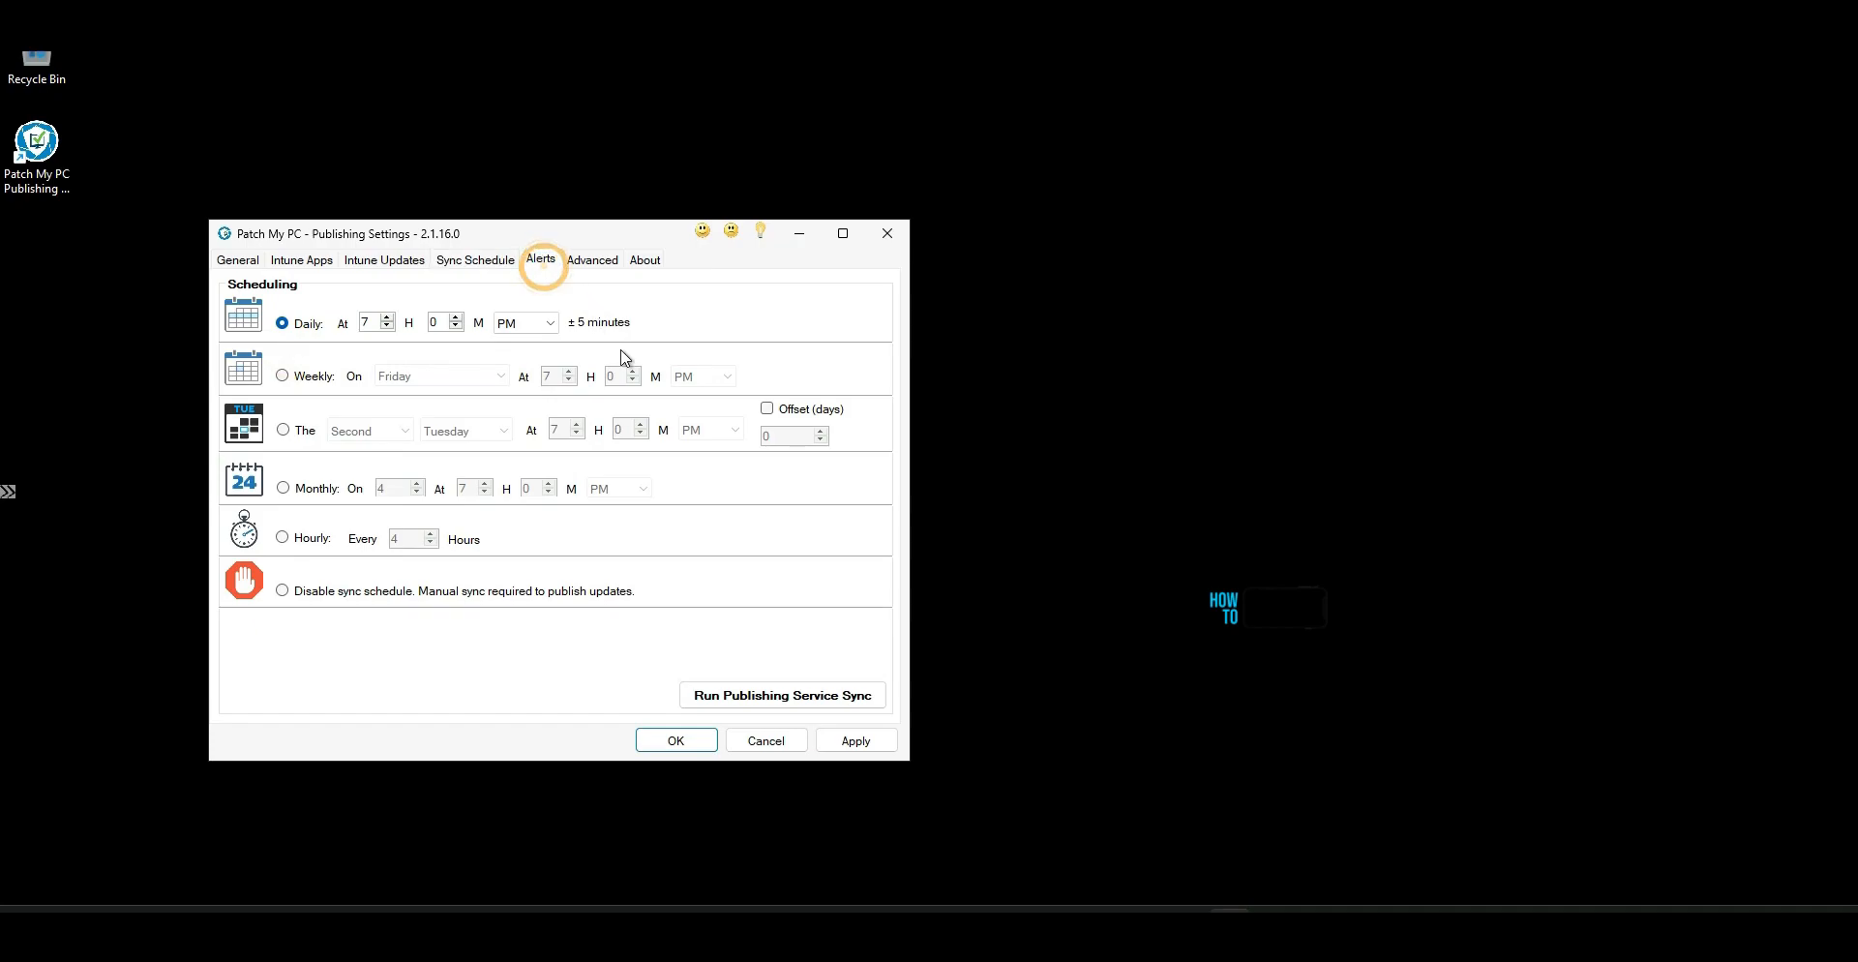
{"action": "key", "text": "ctrl+2"}
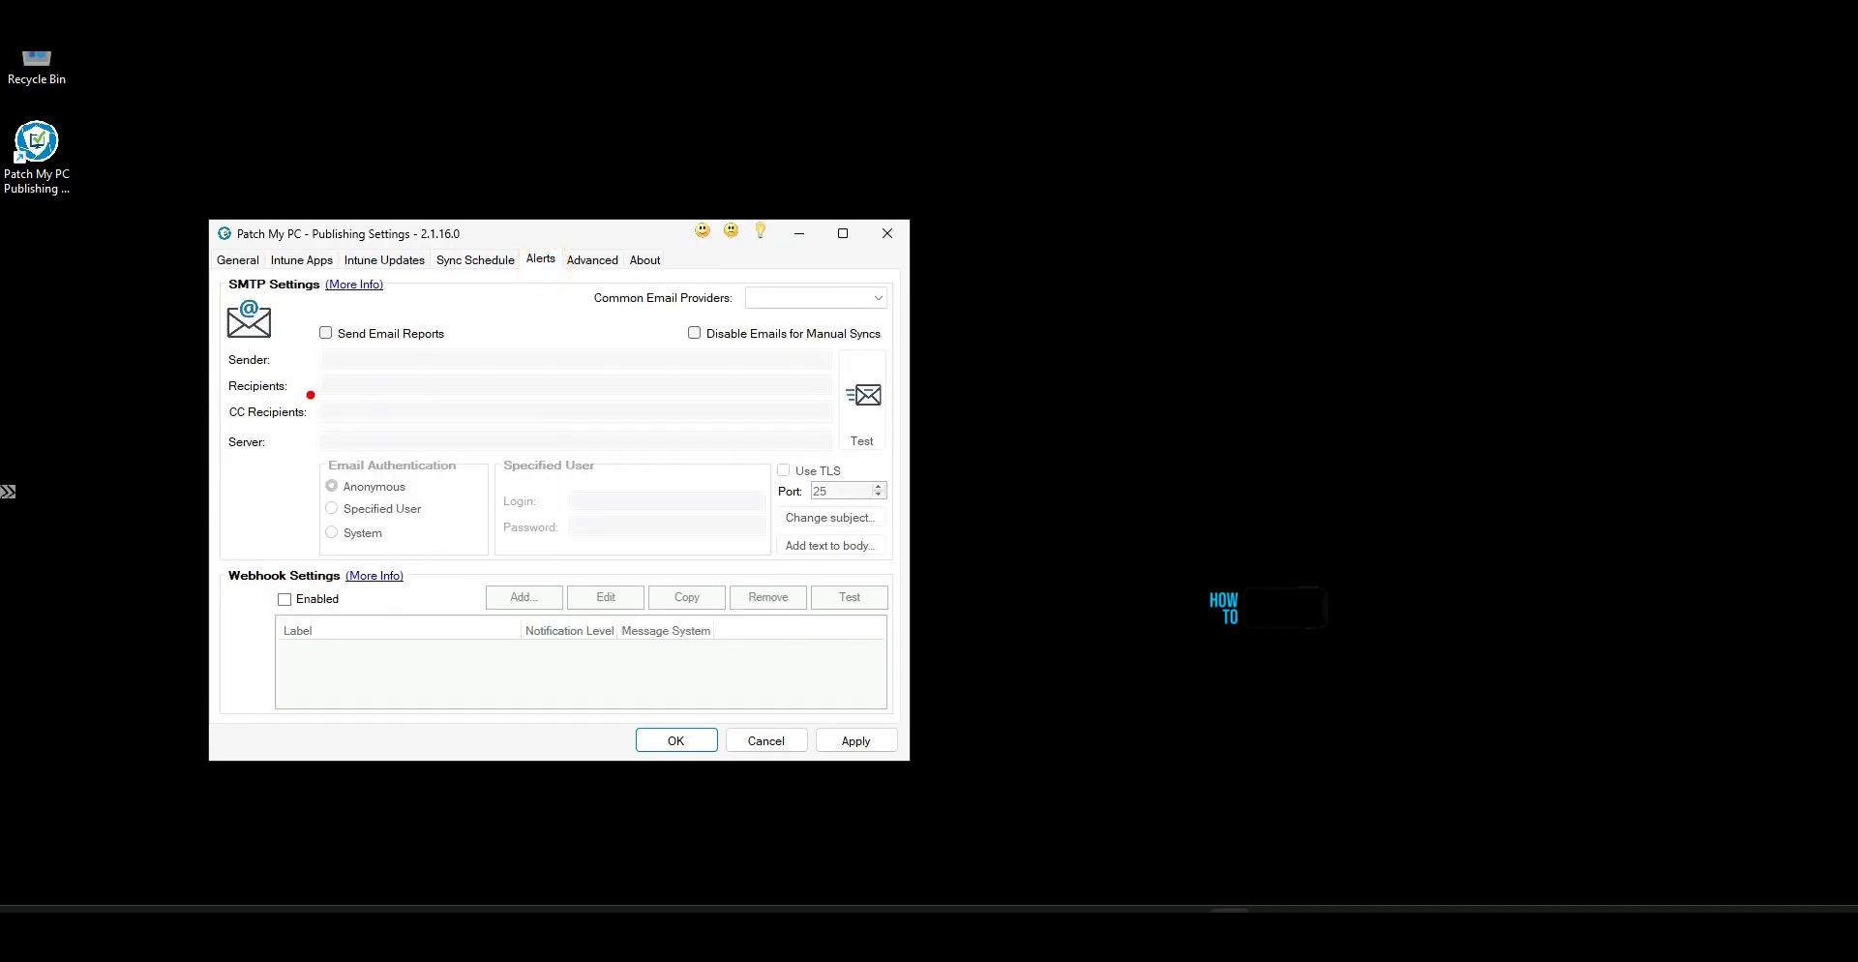
{"action": "left_click_drag", "start_coordinate": [309, 394], "coordinate": [621, 394]}
{"action": "key", "text": "Escape"}
Examine the advanced proxy, local content repository, Scriptrunner and content download location settings.
{"action": "left_click", "coordinate": [588, 263]}
{"action": "key", "text": "ctrl+2"}
{"action": "left_click_drag", "start_coordinate": [300, 353], "coordinate": [574, 353]}
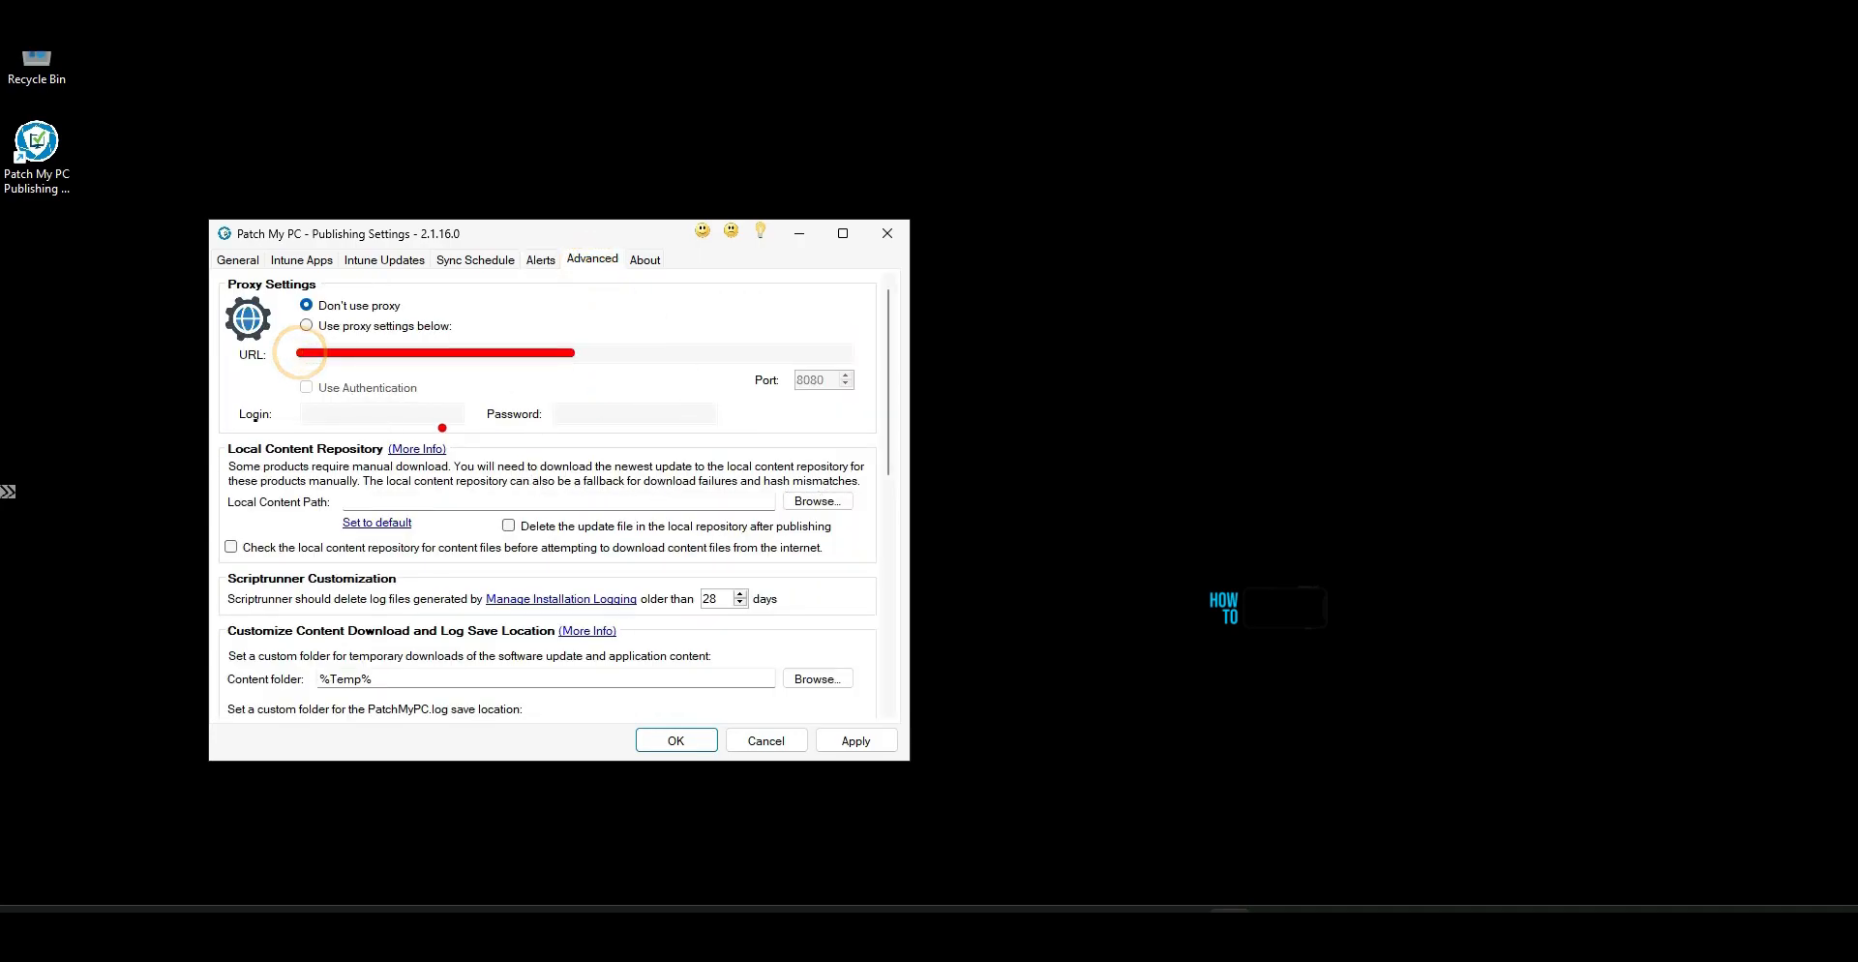
{"action": "left_click_drag", "start_coordinate": [297, 414], "coordinate": [455, 415]}
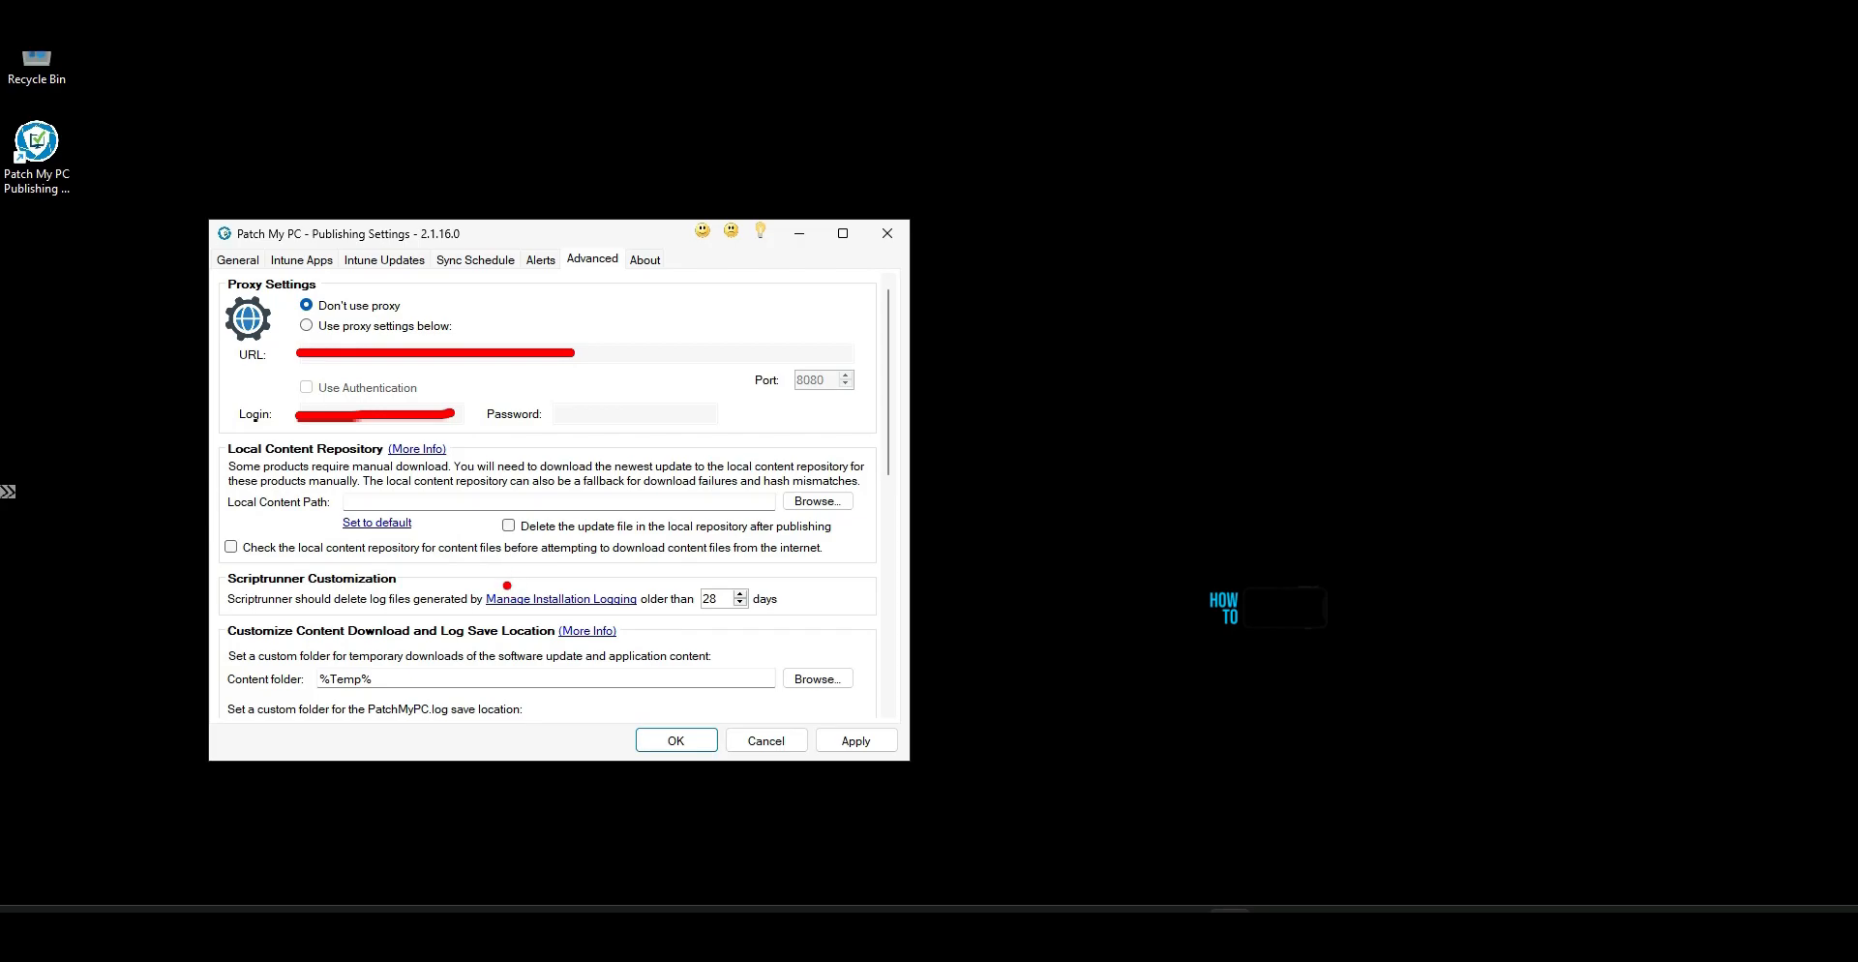
{"action": "key", "text": "Escape"}
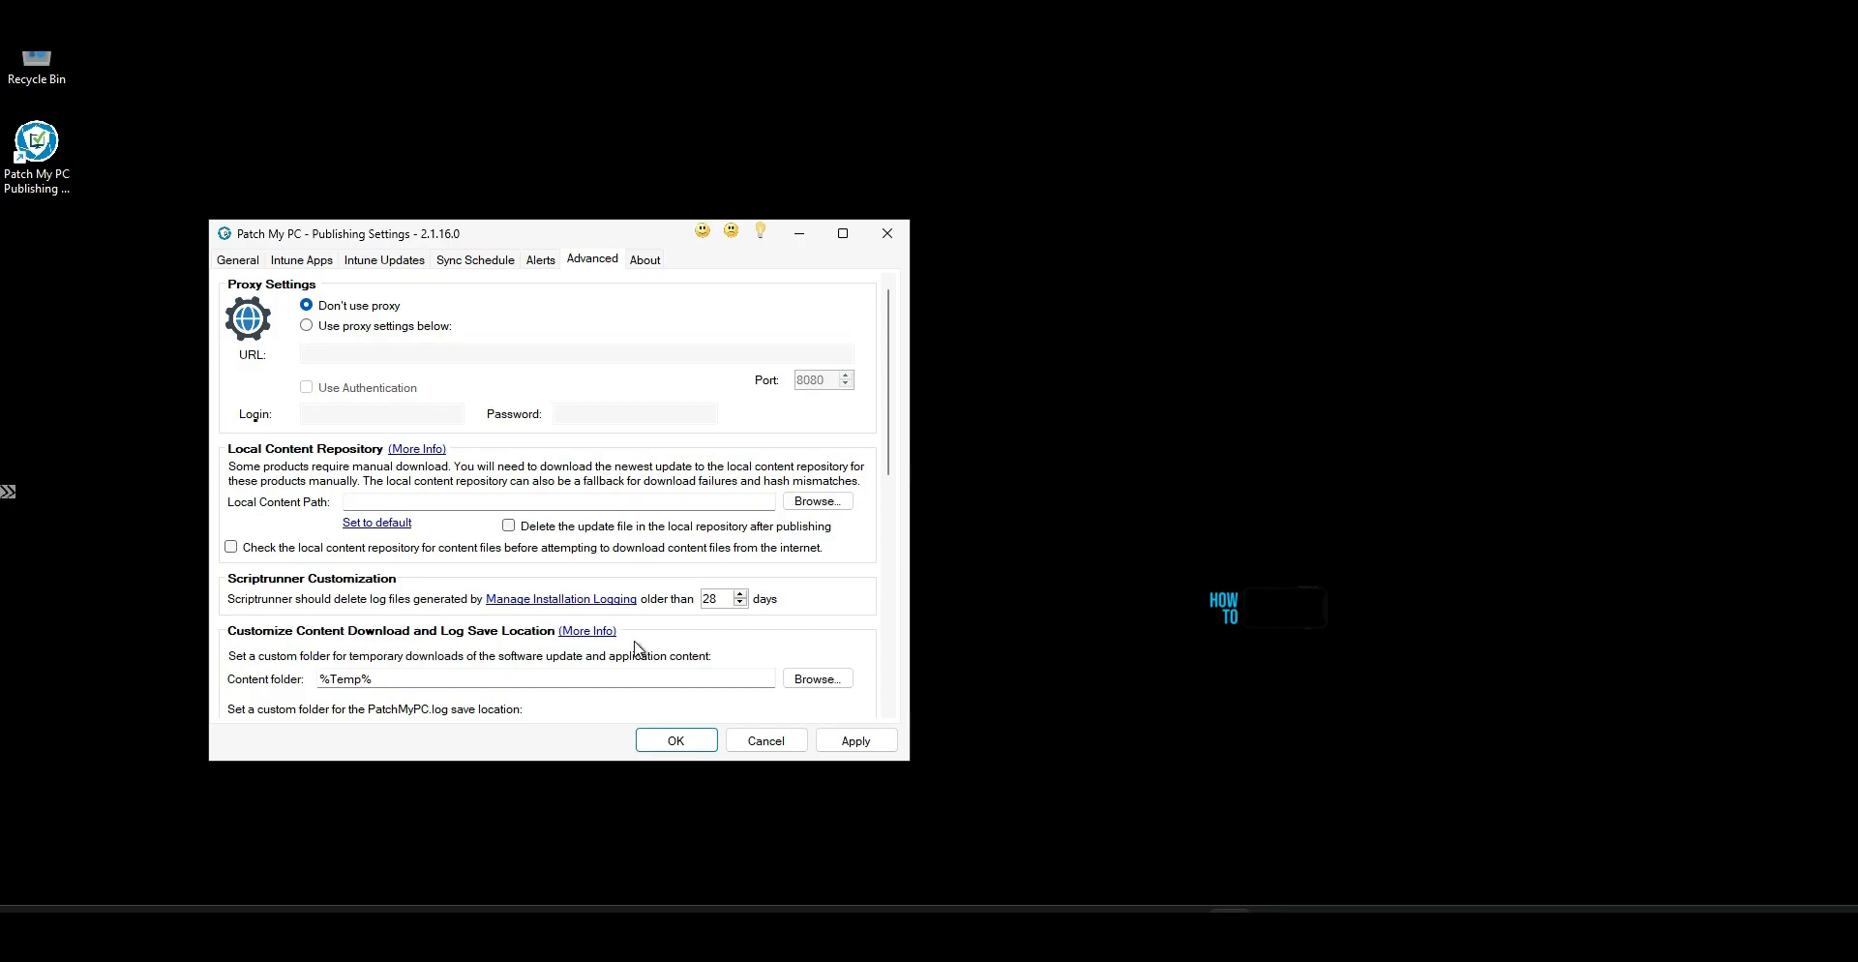
{"action": "key", "text": "ctrl+2"}
{"action": "mouse_move", "coordinate": [327, 618]}
{"action": "left_mouse_down"}
{"action": "mouse_move", "coordinate": [649, 614]}
{"action": "mouse_move", "coordinate": [409, 646]}
{"action": "mouse_move", "coordinate": [573, 646]}
{"action": "left_mouse_up"}
{"action": "key", "text": "Escape"}
Examine the Intune Standalone Options and Intune Global Options in the advanced settings.
{"action": "scroll", "coordinate": [504, 584], "scroll_direction": "down", "scroll_amount": 8}
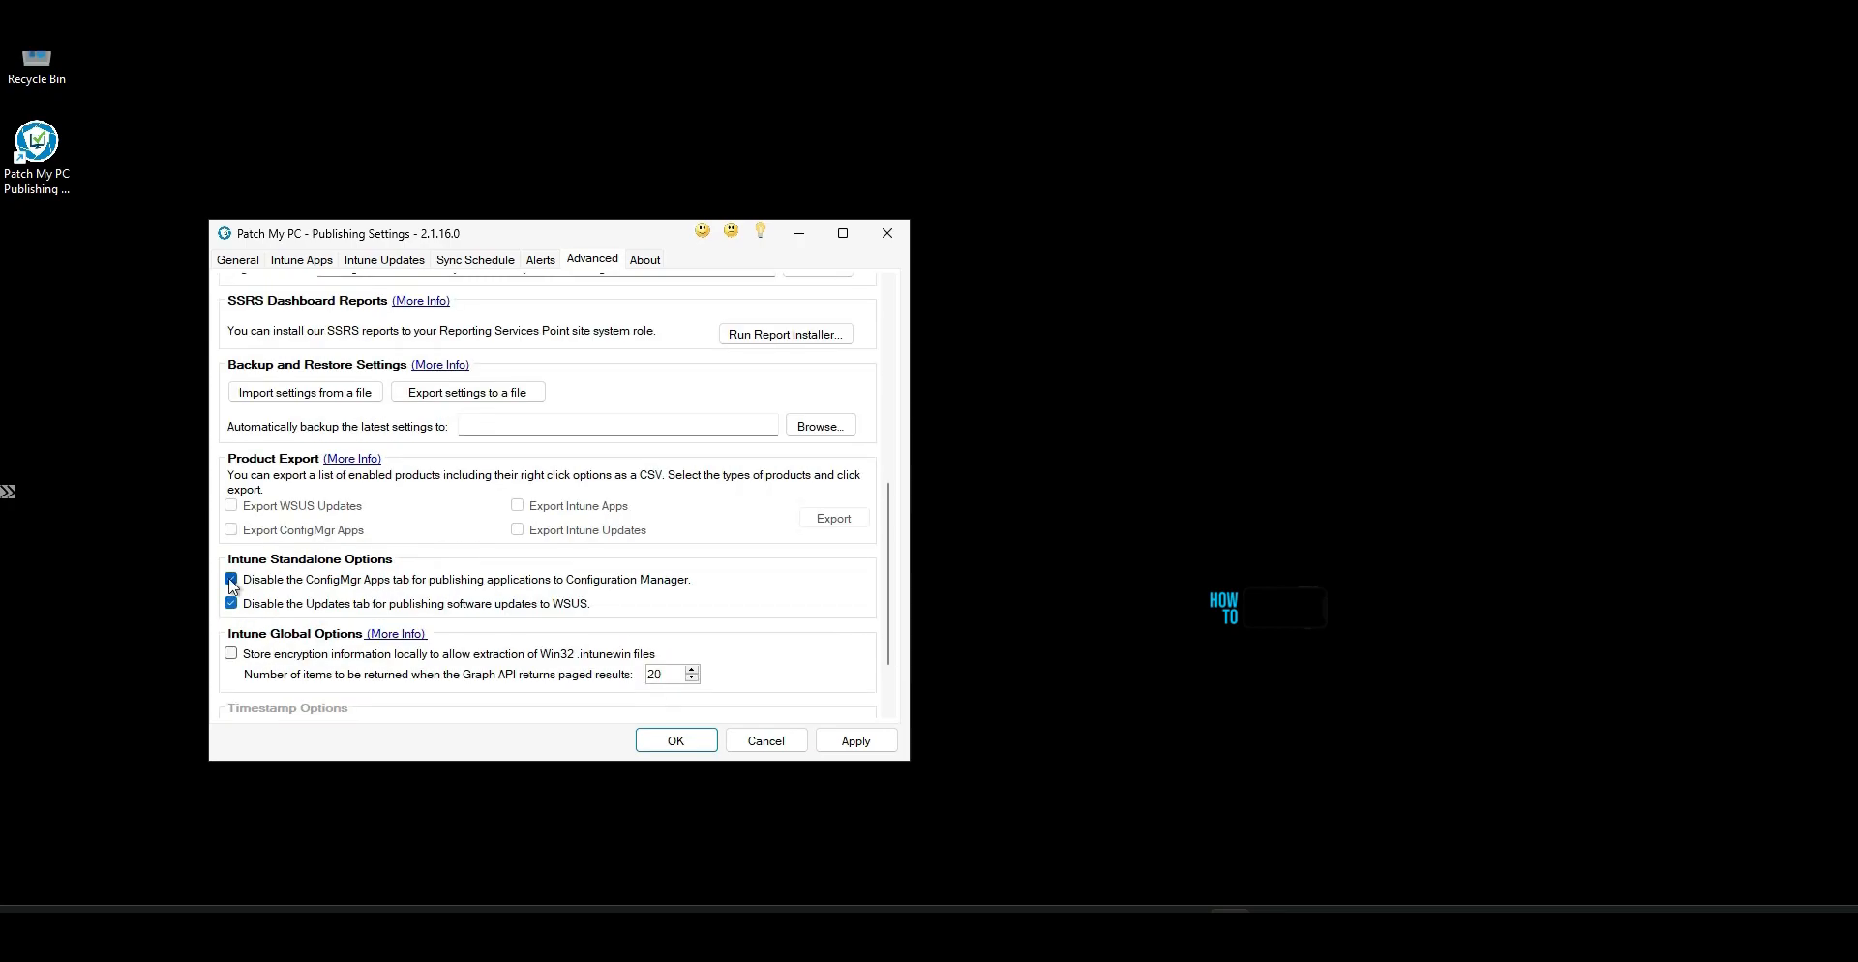
{"action": "key", "text": "ctrl+2"}
{"action": "mouse_move", "coordinate": [226, 549]}
{"action": "left_mouse_down"}
{"action": "mouse_move", "coordinate": [204, 581]}
{"action": "mouse_move", "coordinate": [222, 648]}
{"action": "left_mouse_up"}
{"action": "mouse_move", "coordinate": [723, 548]}
{"action": "left_mouse_down"}
{"action": "mouse_move", "coordinate": [761, 618]}
{"action": "mouse_move", "coordinate": [720, 620]}
{"action": "left_mouse_up"}
{"action": "key", "text": "Escape"}
{"action": "key", "text": "ctrl+2"}
{"action": "left_click_drag", "start_coordinate": [221, 629], "coordinate": [215, 713]}
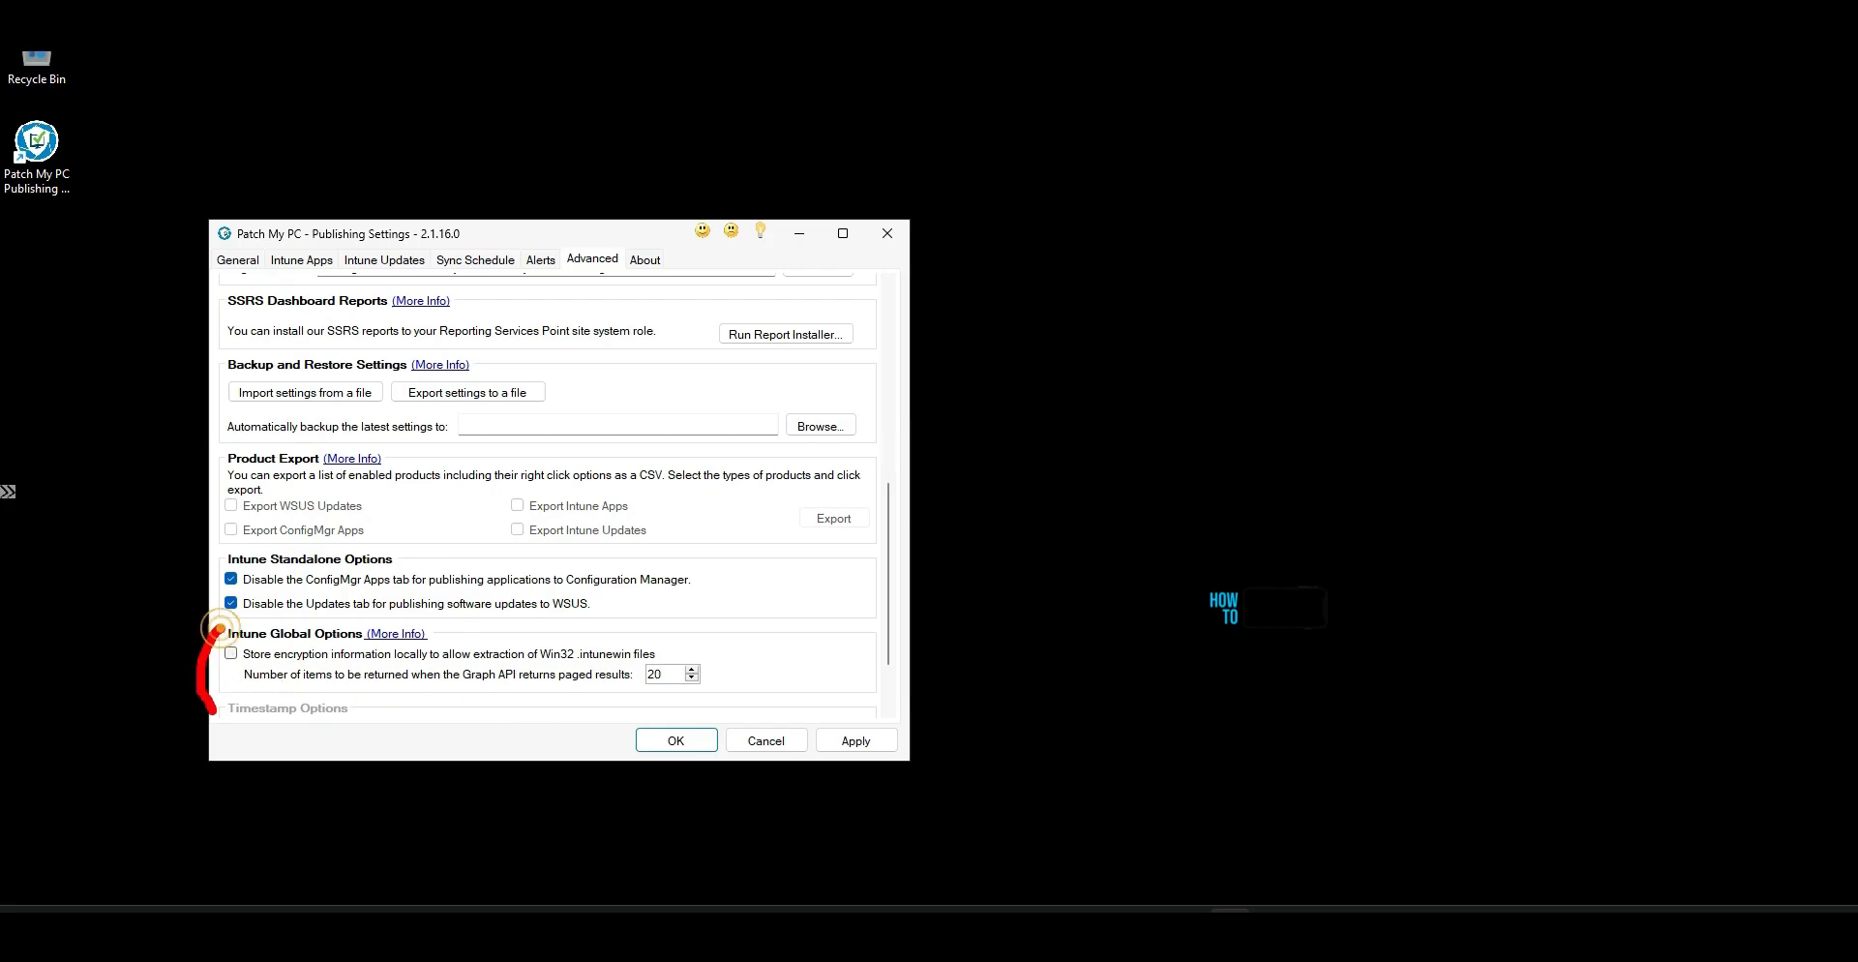
{"action": "left_click_drag", "start_coordinate": [710, 615], "coordinate": [738, 724]}
{"action": "key", "text": "Escape"}
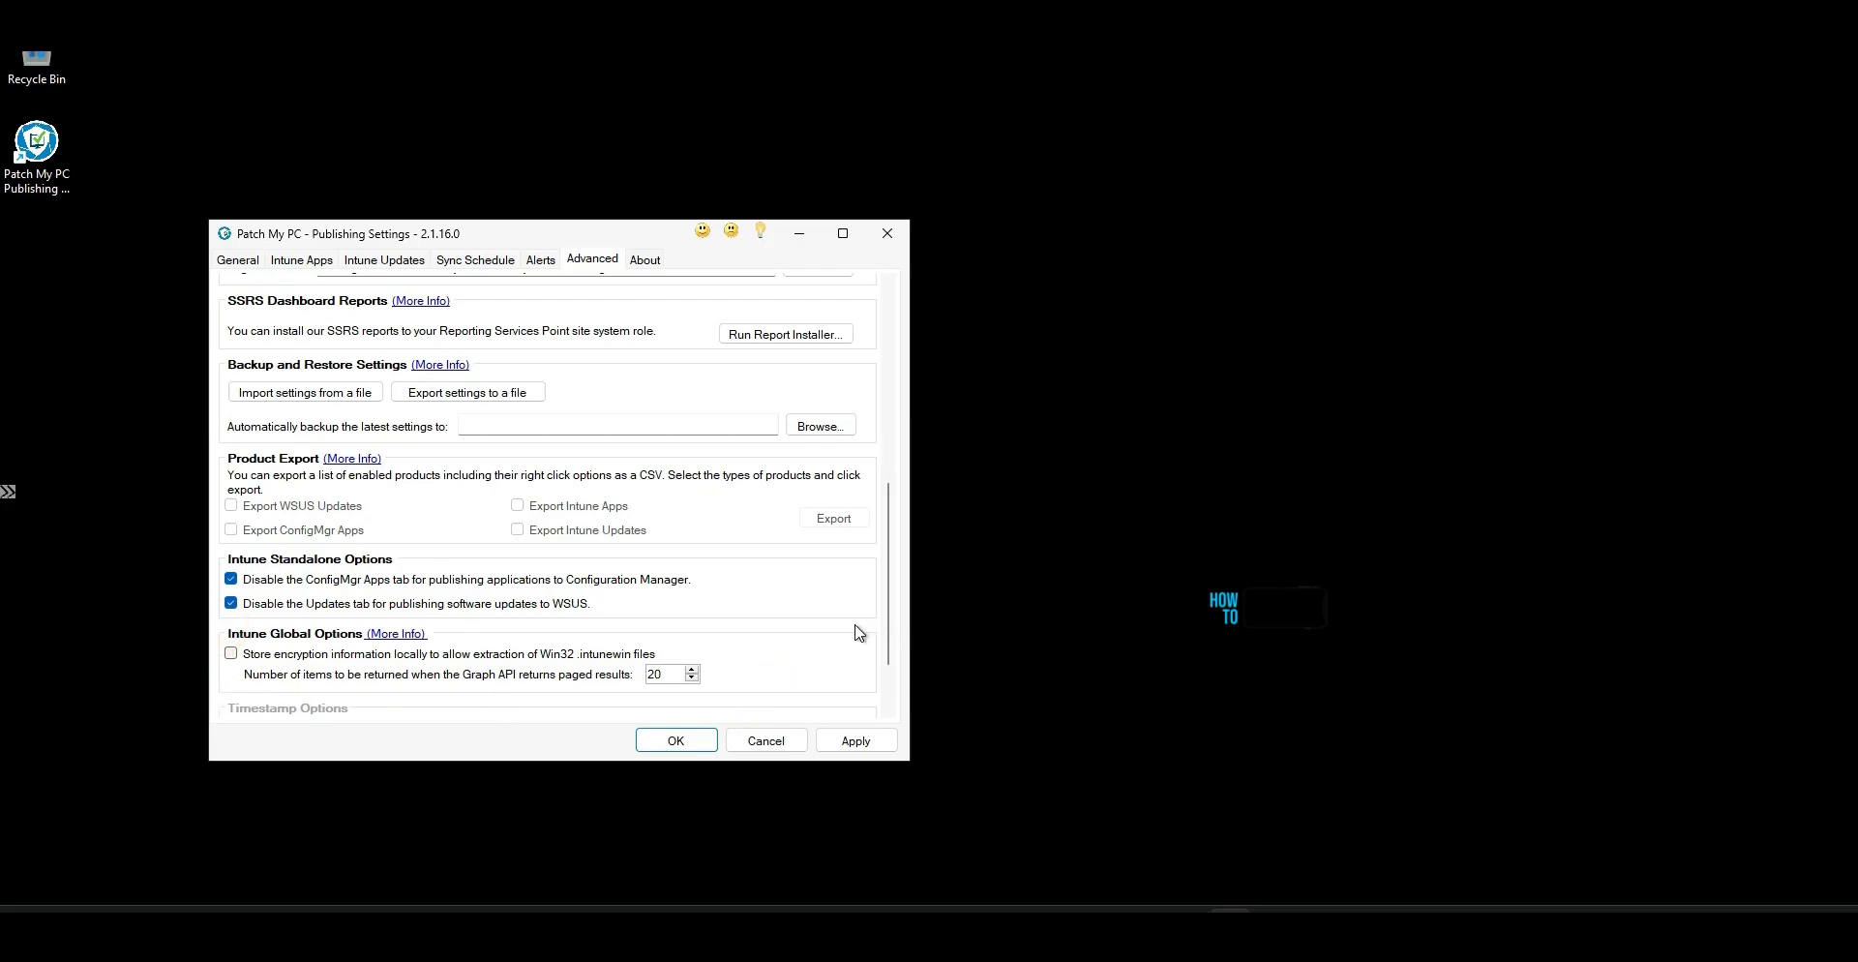
Check the installed and latest available versions of the Publishing Service and its upgrade option.
{"action": "left_click", "coordinate": [645, 261]}
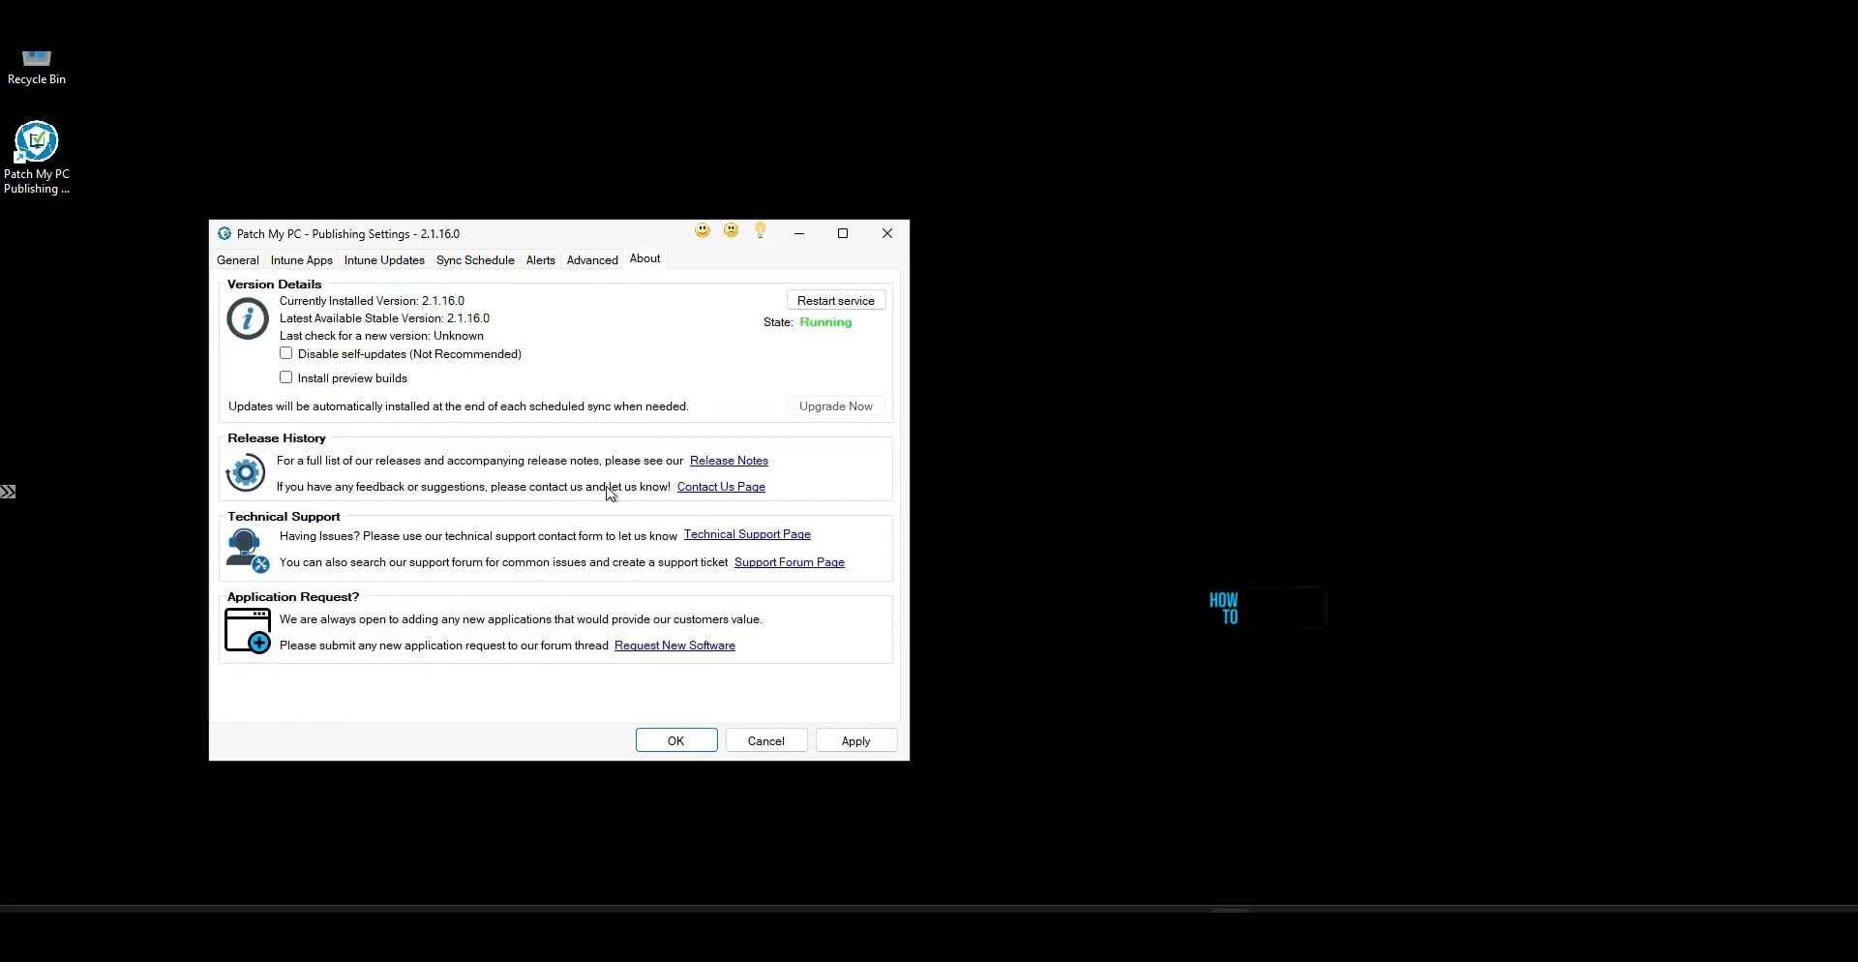
{"action": "key", "text": "ctrl+2"}
{"action": "mouse_move", "coordinate": [489, 300]}
{"action": "left_mouse_down"}
{"action": "mouse_move", "coordinate": [574, 284]}
{"action": "mouse_move", "coordinate": [610, 313]}
{"action": "left_mouse_up"}
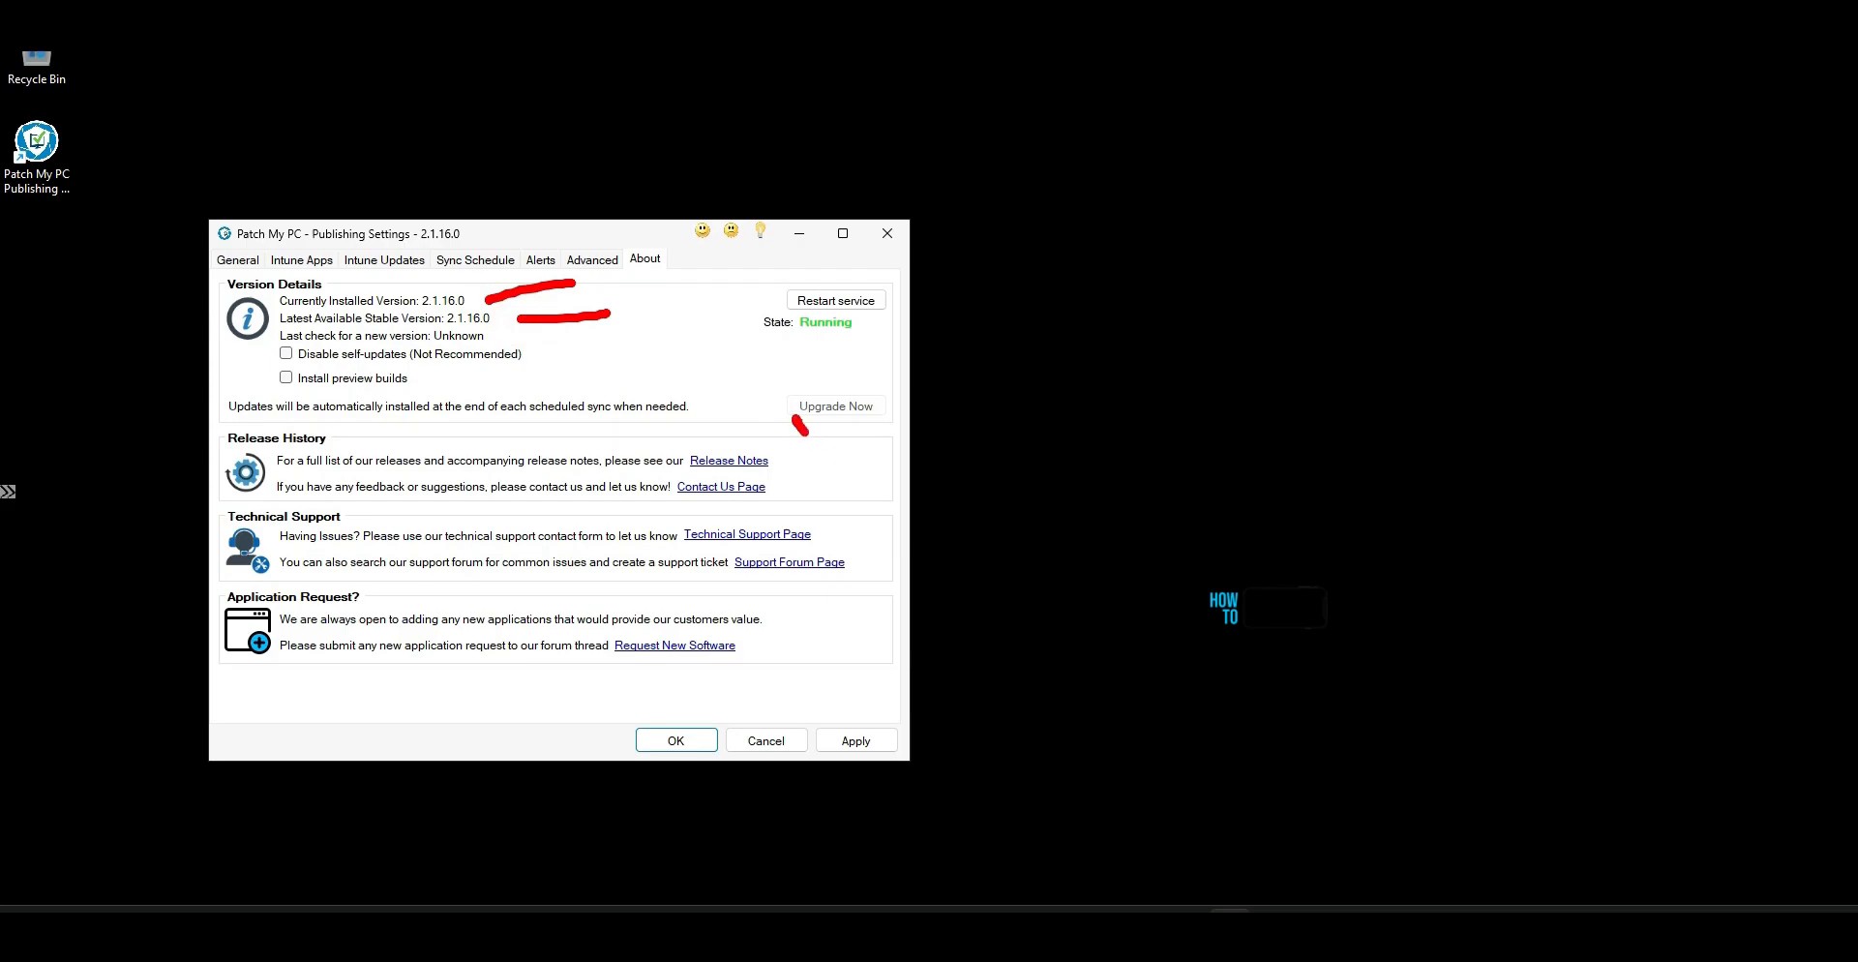
{"action": "left_click_drag", "start_coordinate": [794, 418], "coordinate": [850, 617]}
{"action": "key", "text": "Escape"}
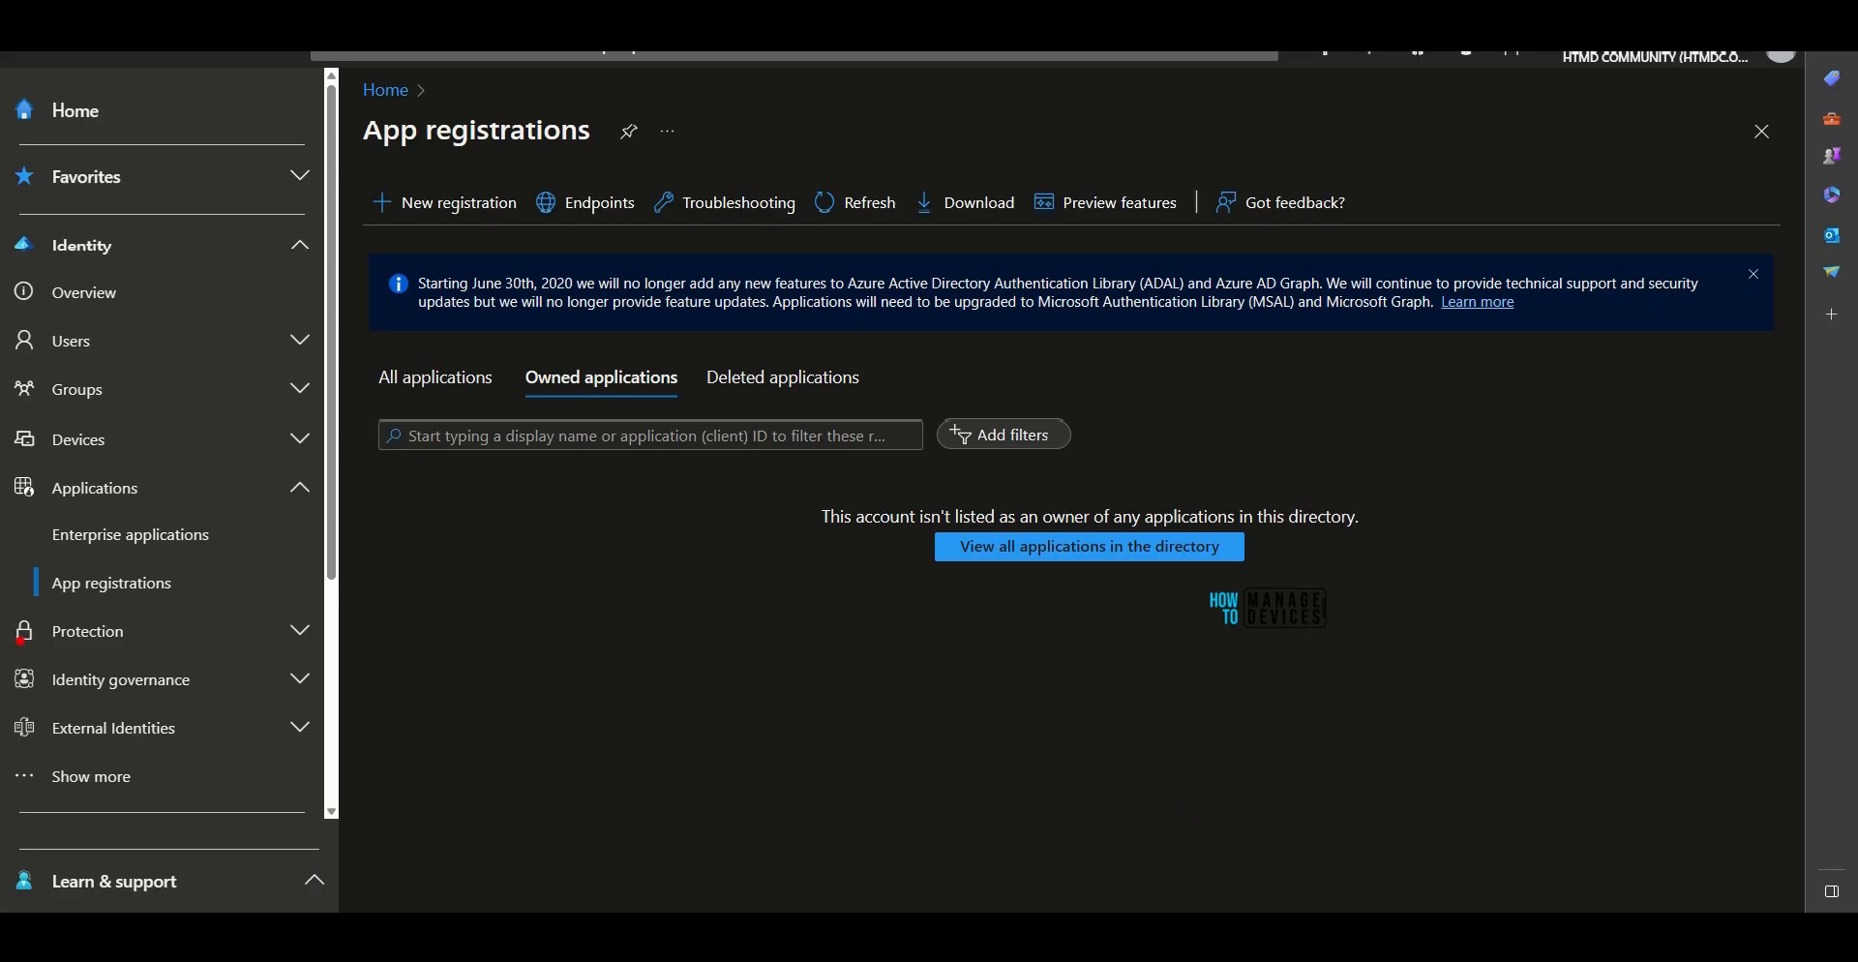
In the Microsoft Entra admin center, register a single-tenant application named Patch My PC – HTMD Intune Connector.
{"action": "mouse_move", "coordinate": [6, 618]}
{"action": "left_mouse_down"}
{"action": "mouse_move", "coordinate": [140, 556]}
{"action": "mouse_move", "coordinate": [40, 573]}
{"action": "left_mouse_up"}
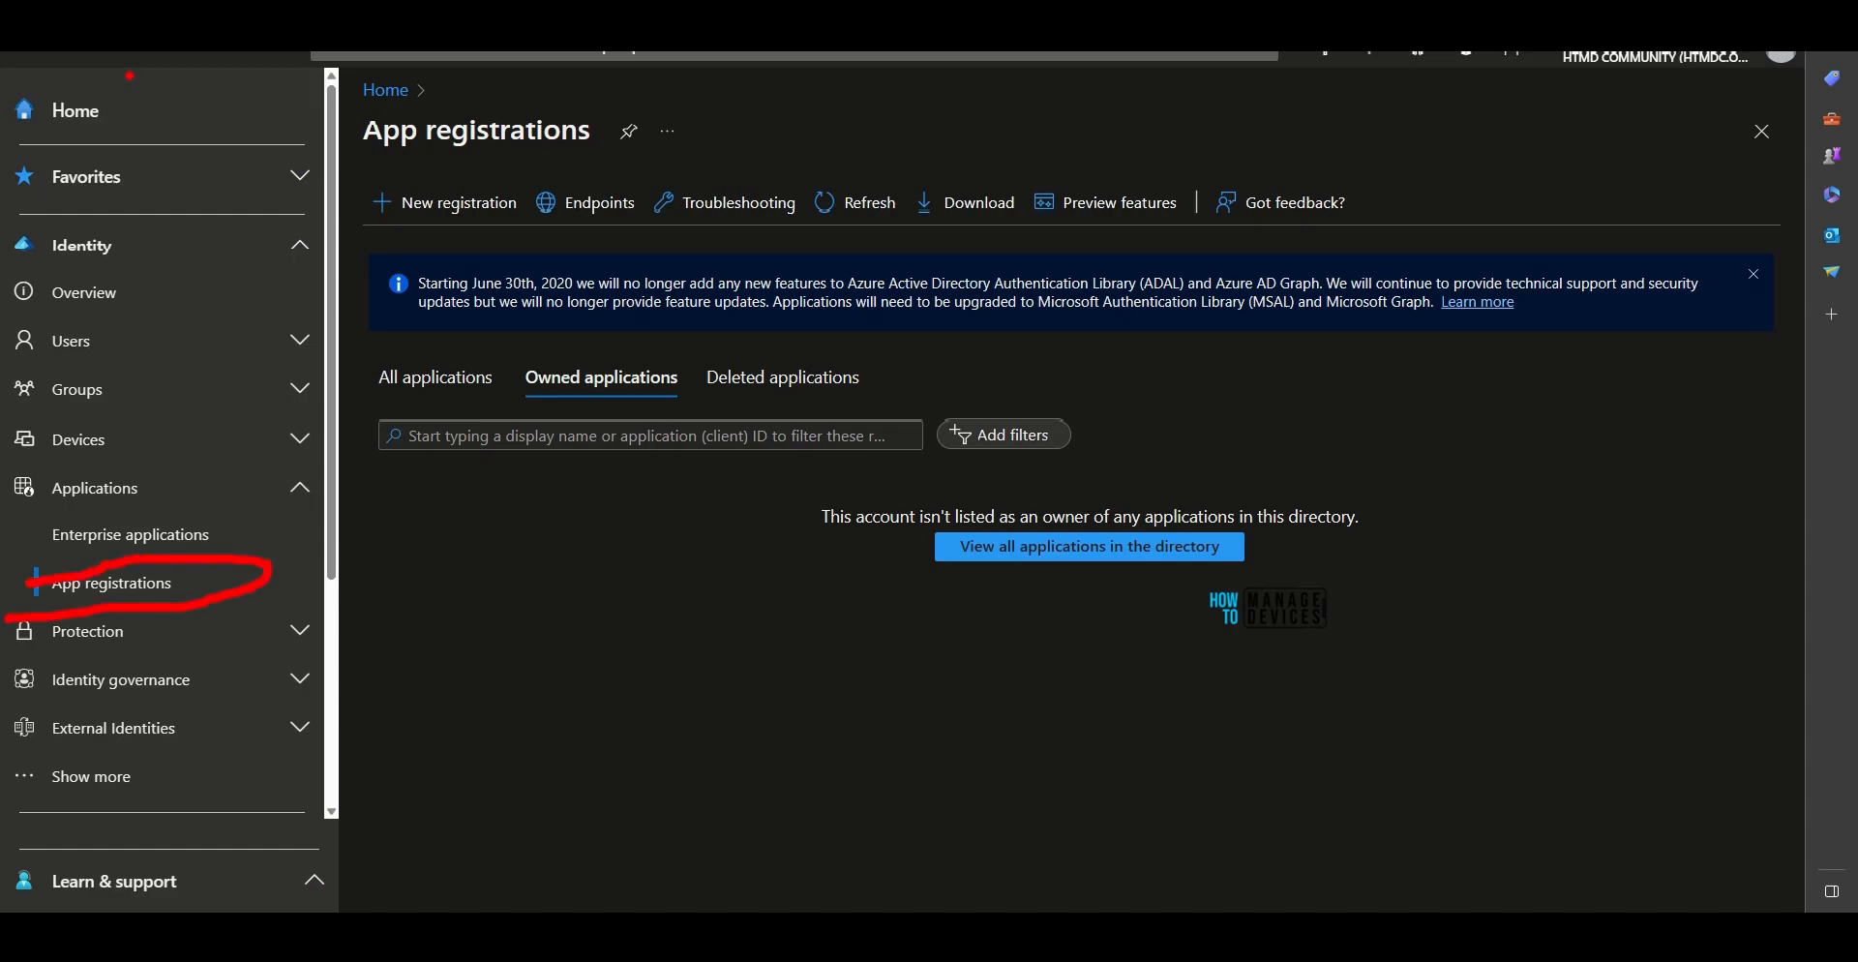
{"action": "left_click_drag", "start_coordinate": [23, 67], "coordinate": [258, 67]}
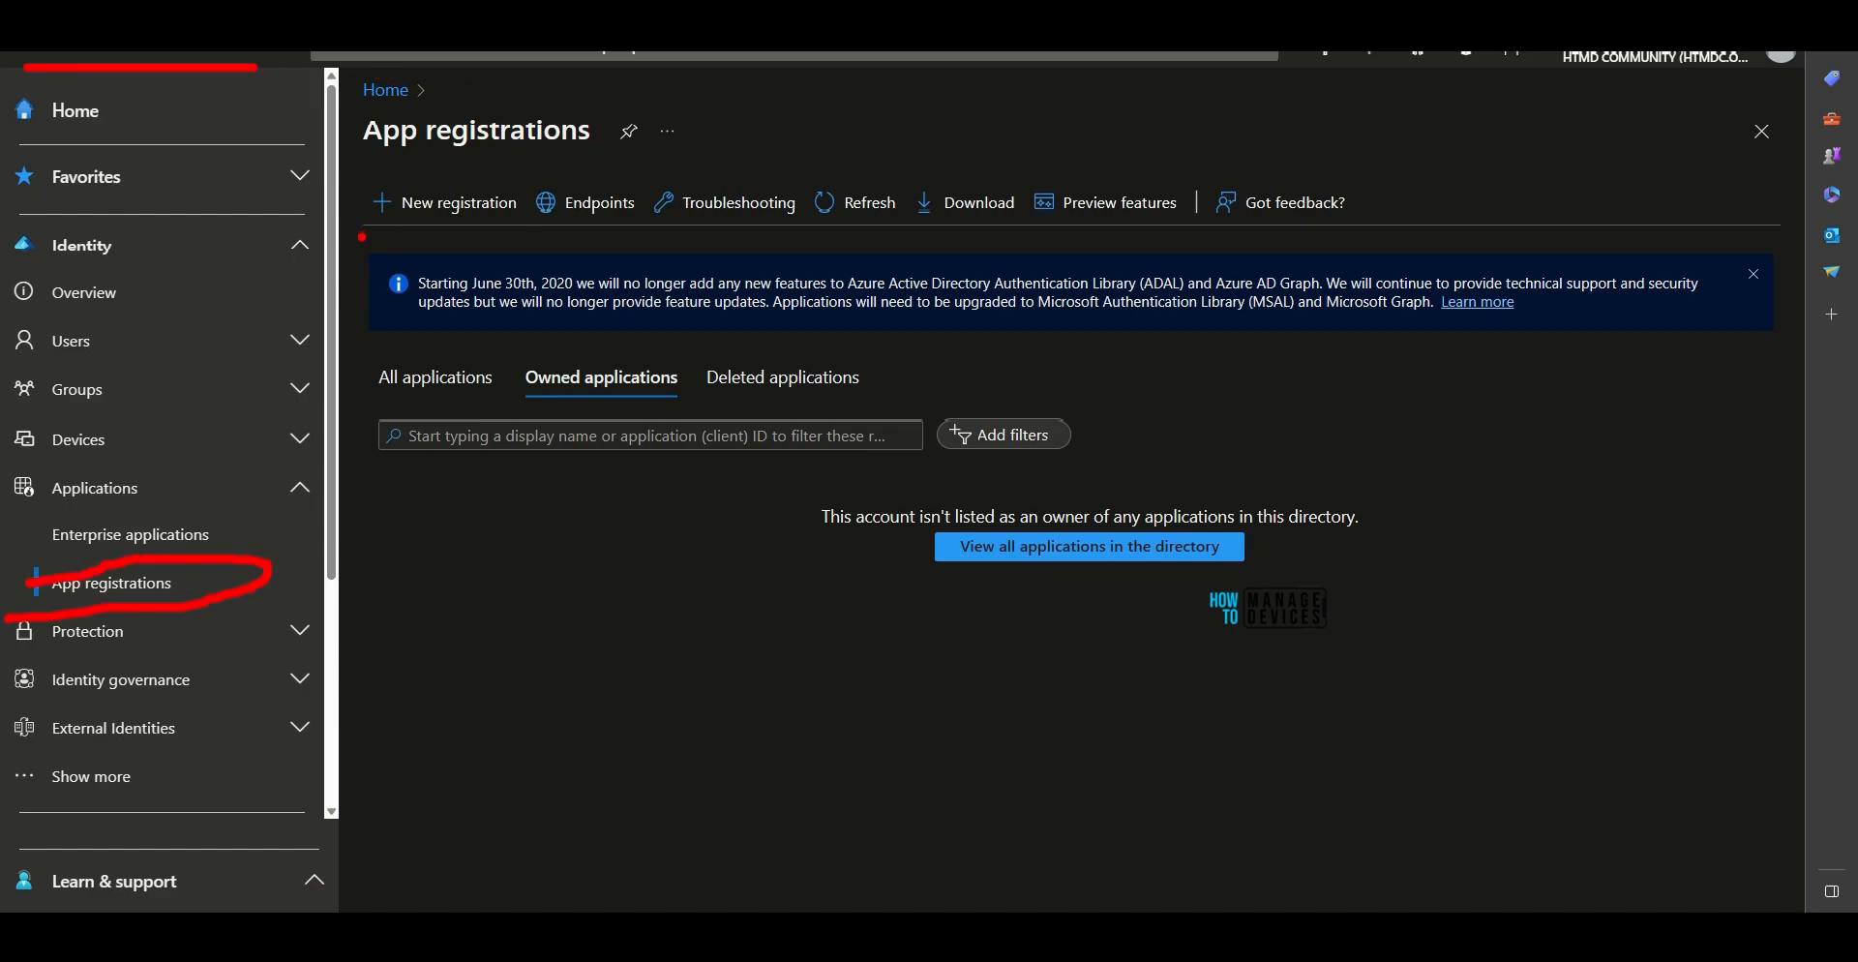
{"action": "left_click_drag", "start_coordinate": [361, 236], "coordinate": [502, 236]}
{"action": "key", "text": "Escape"}
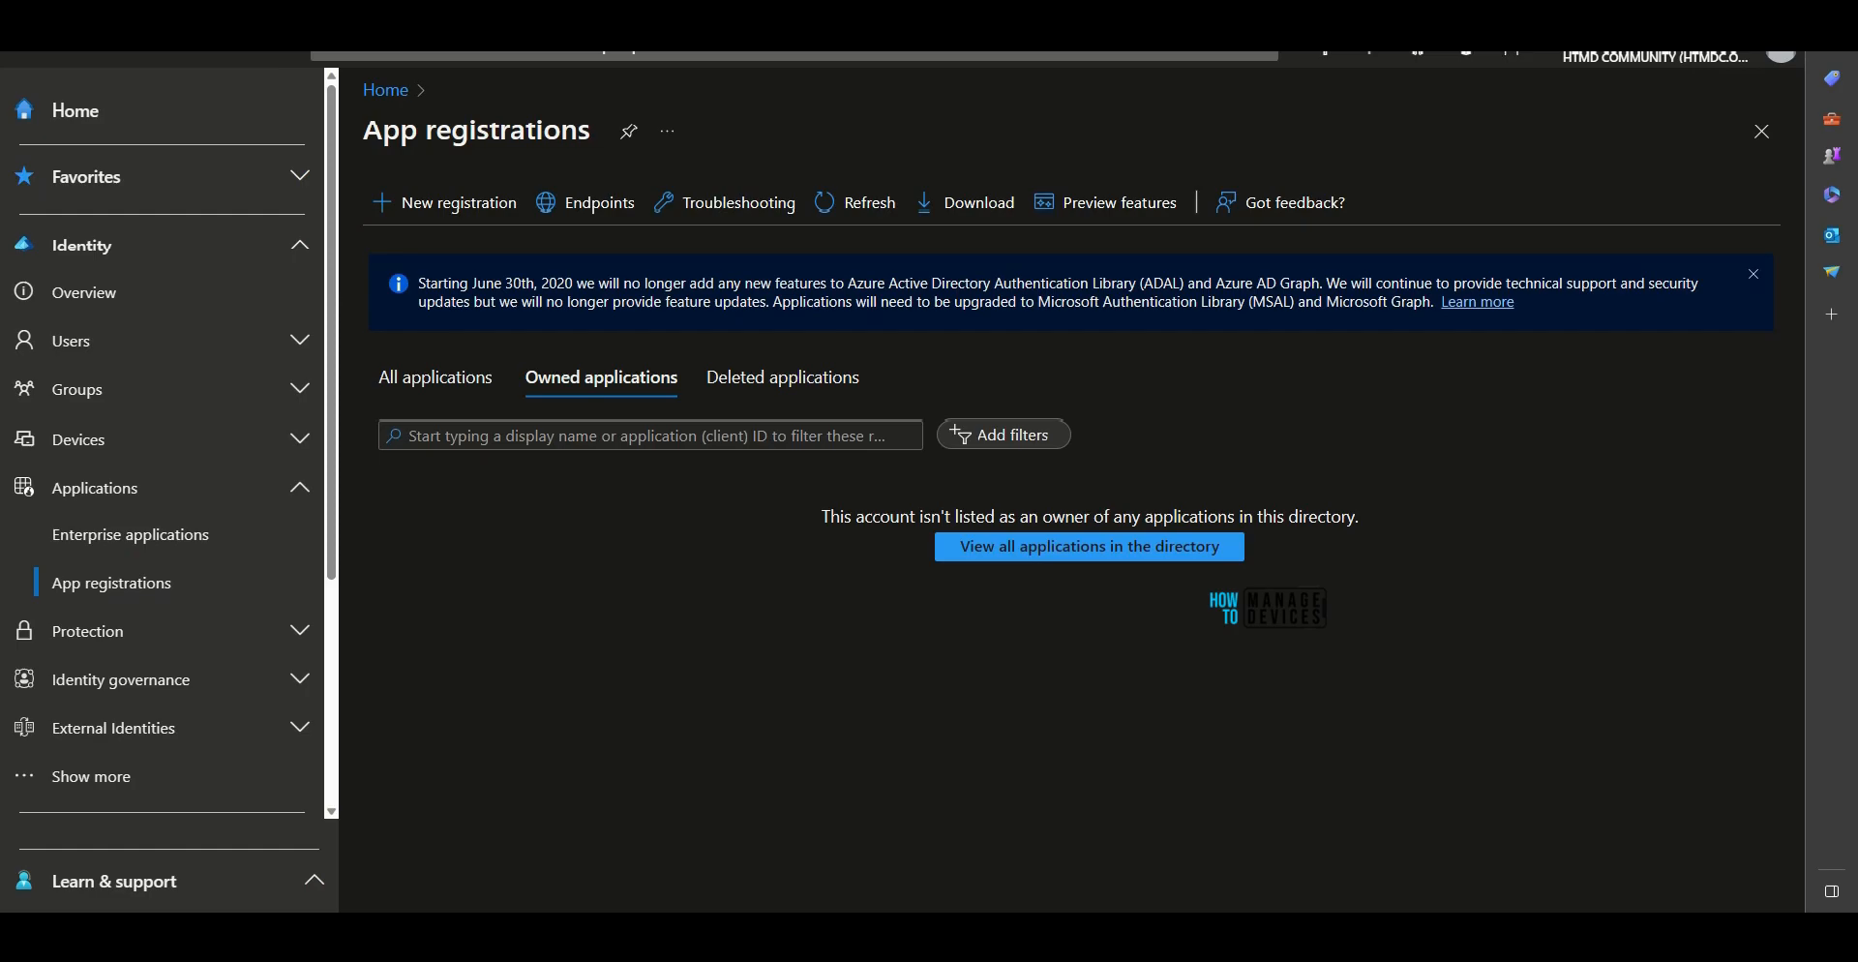
{"action": "left_click", "coordinate": [407, 204]}
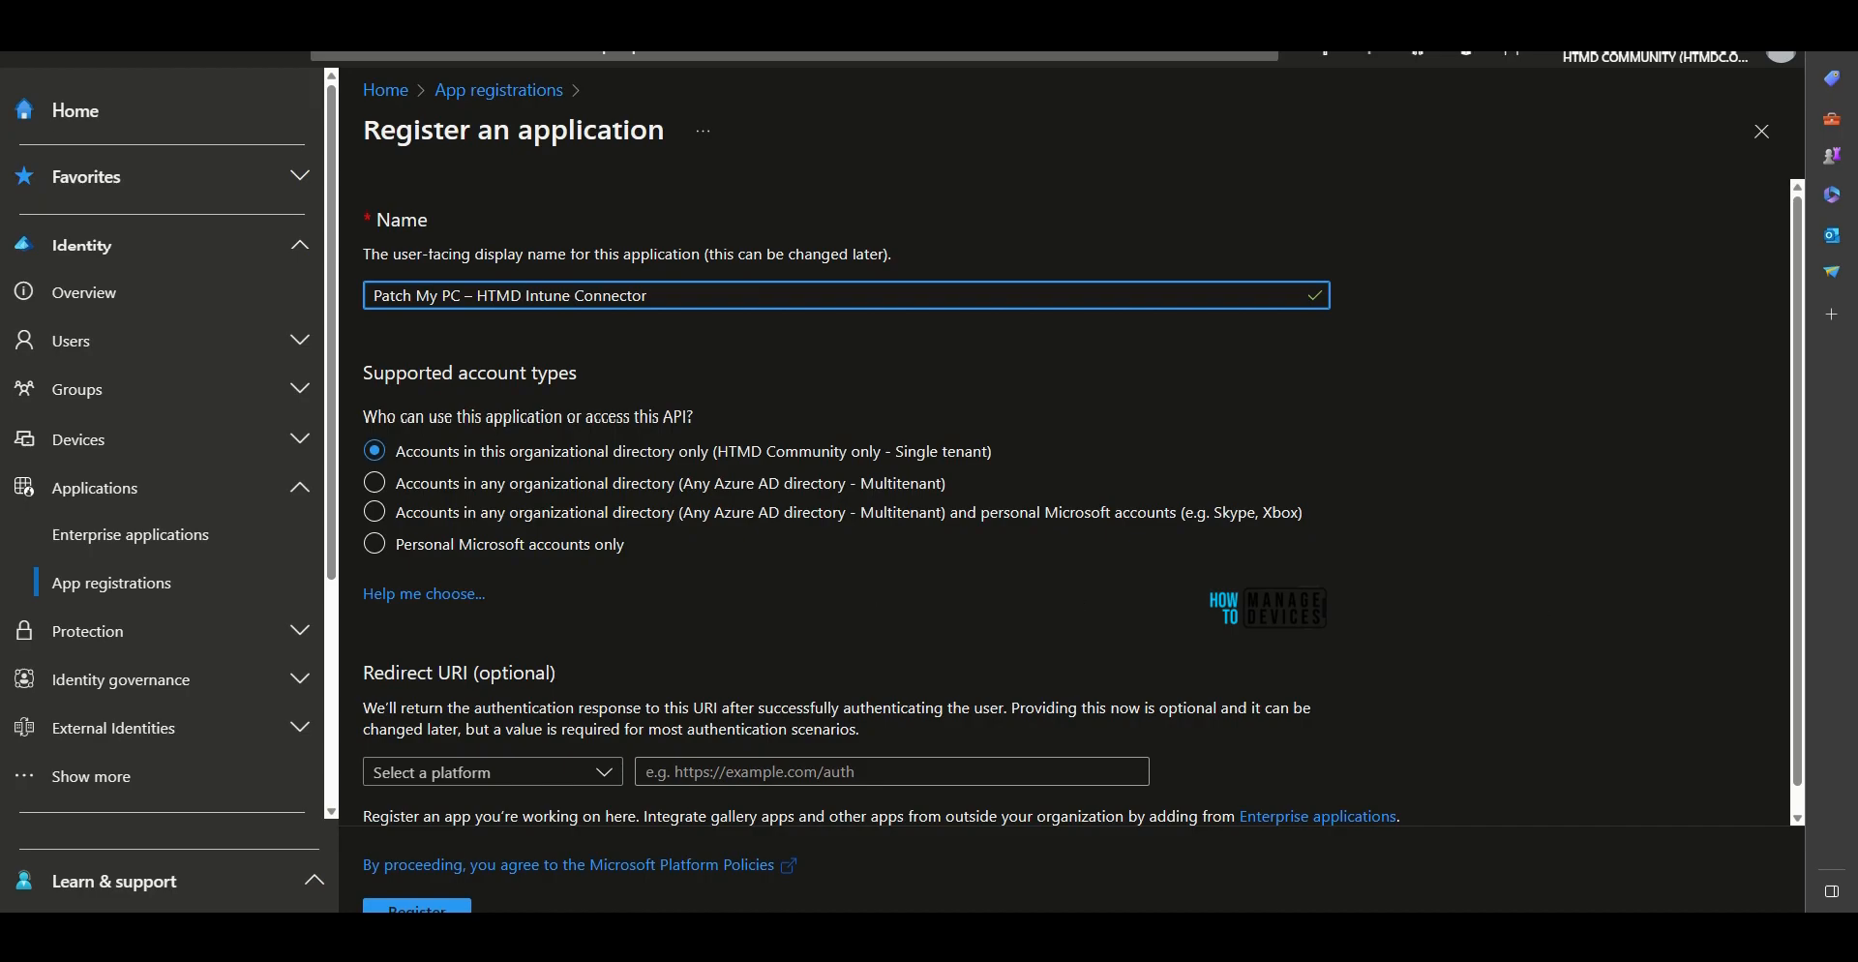
{"action": "left_click_drag", "start_coordinate": [447, 466], "coordinate": [528, 465]}
{"action": "left_click_drag", "start_coordinate": [434, 335], "coordinate": [634, 335]}
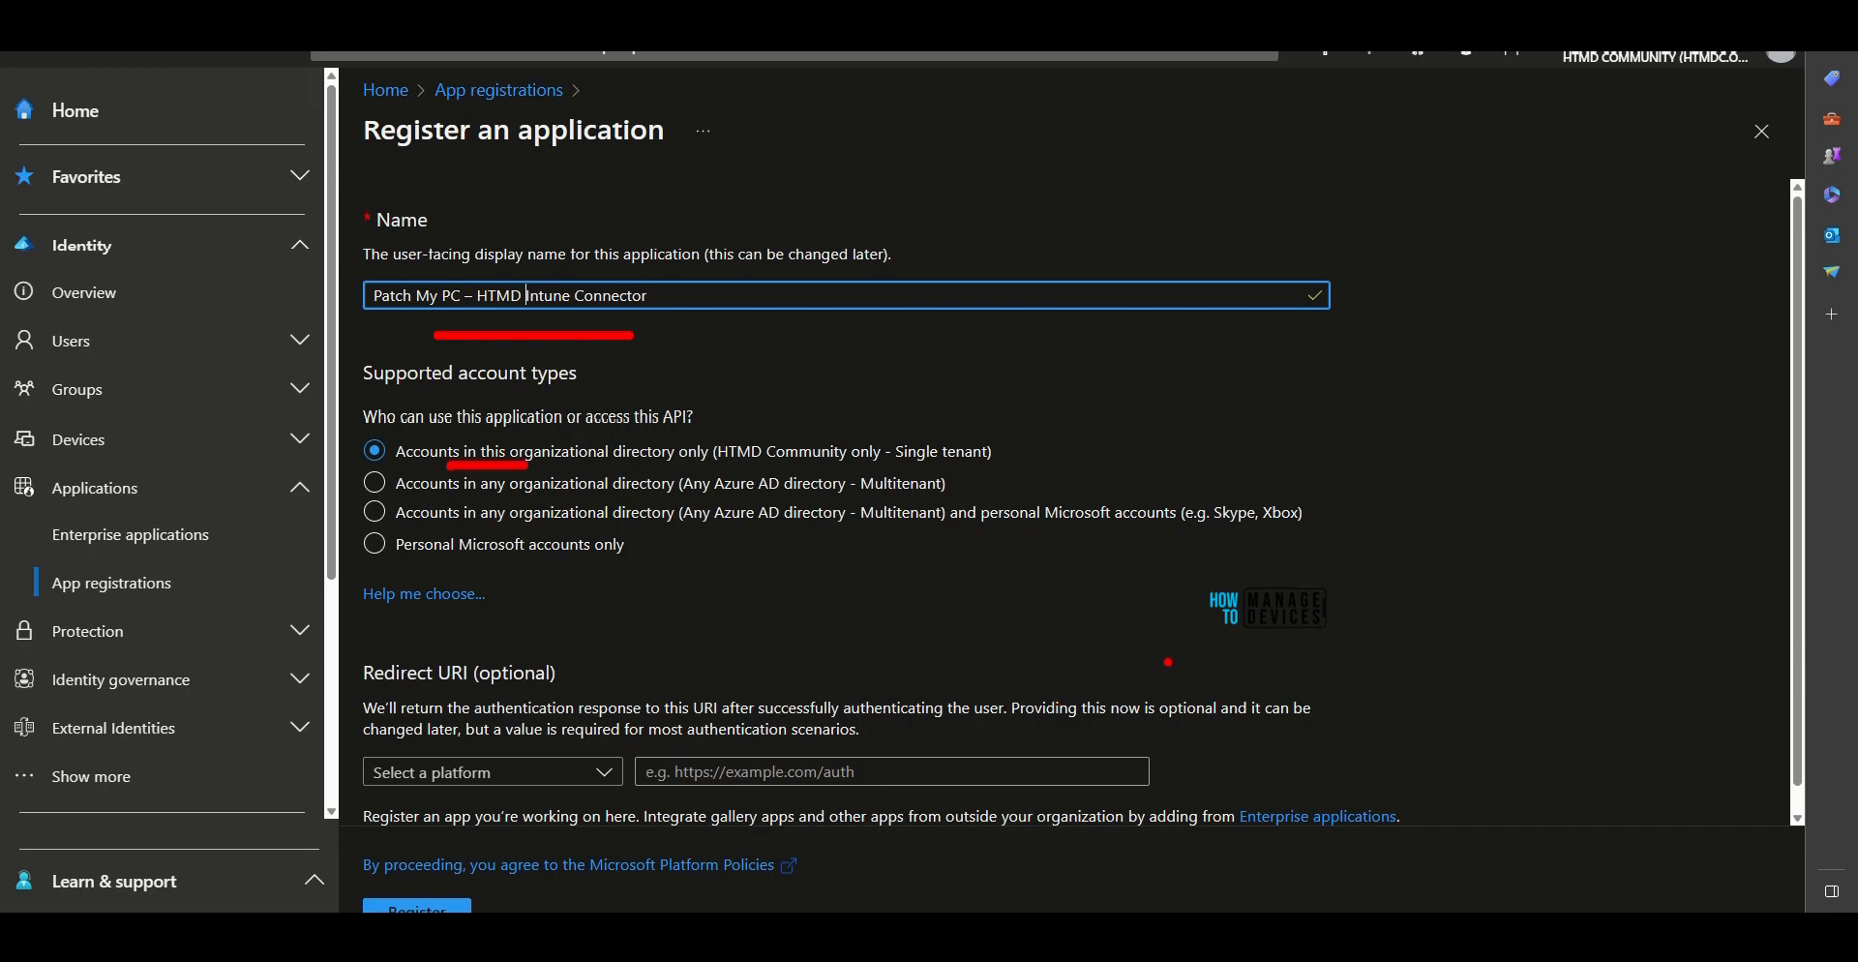
{"action": "key", "text": "Escape"}
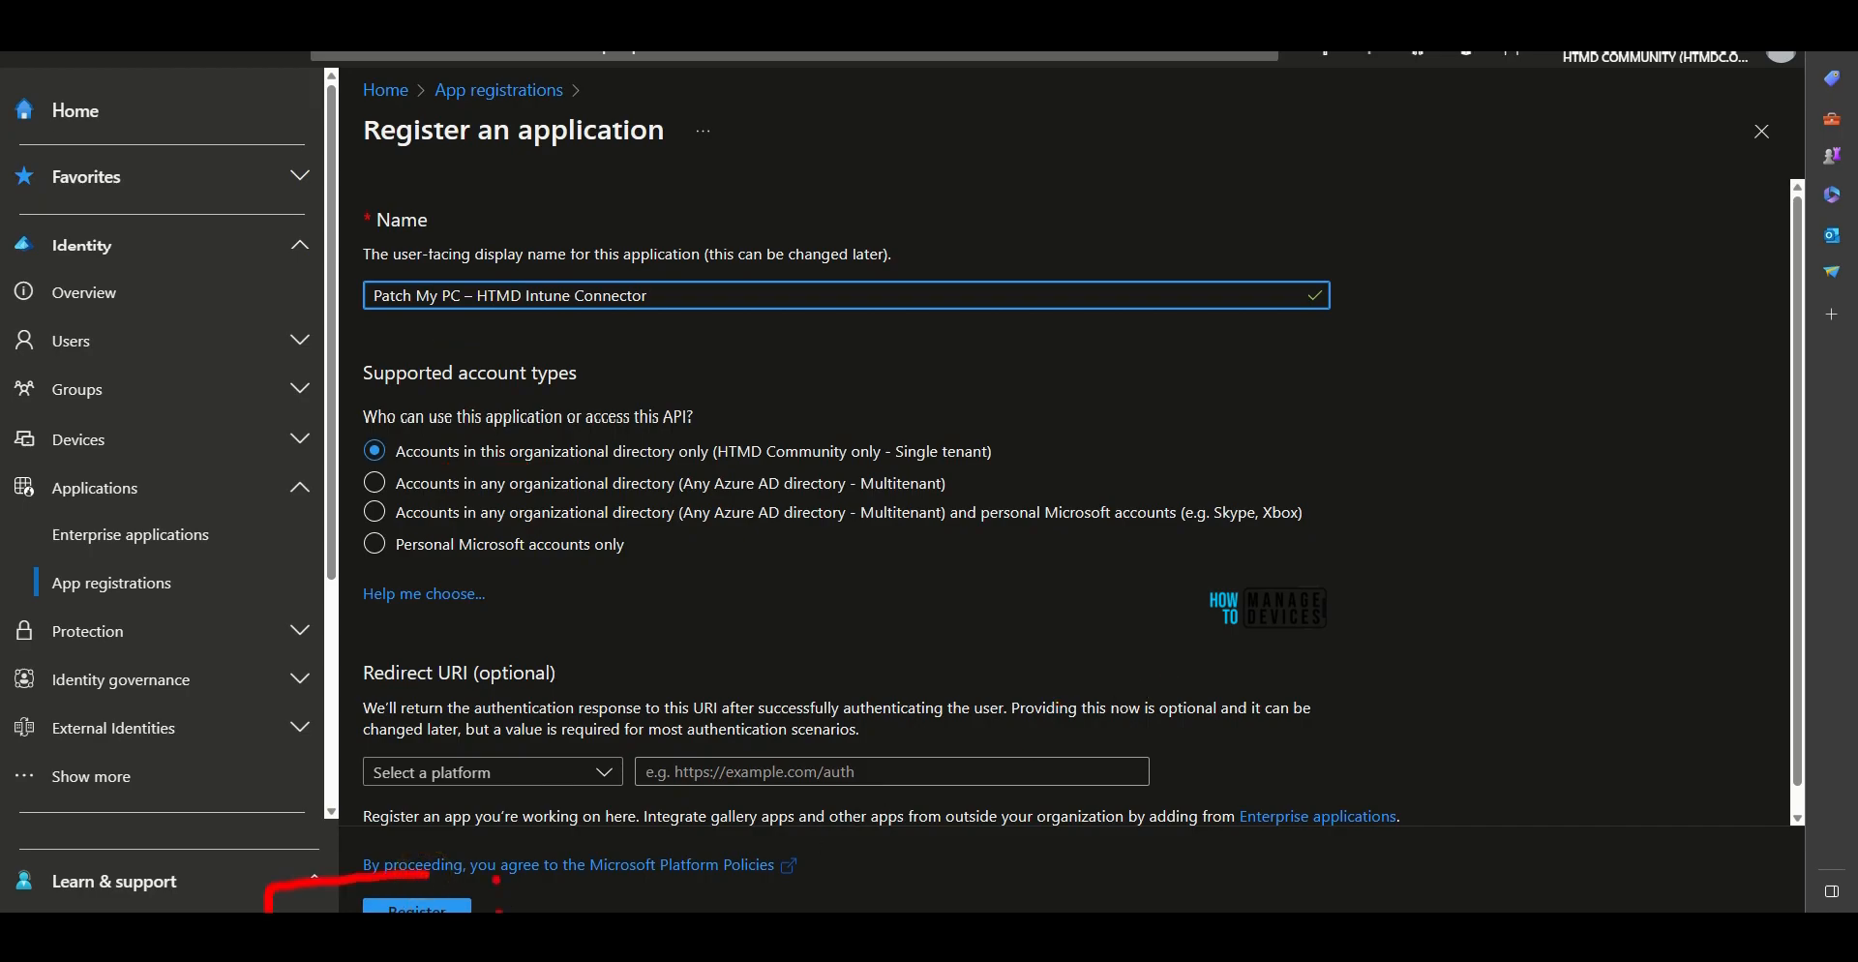
{"action": "left_click", "coordinate": [417, 908]}
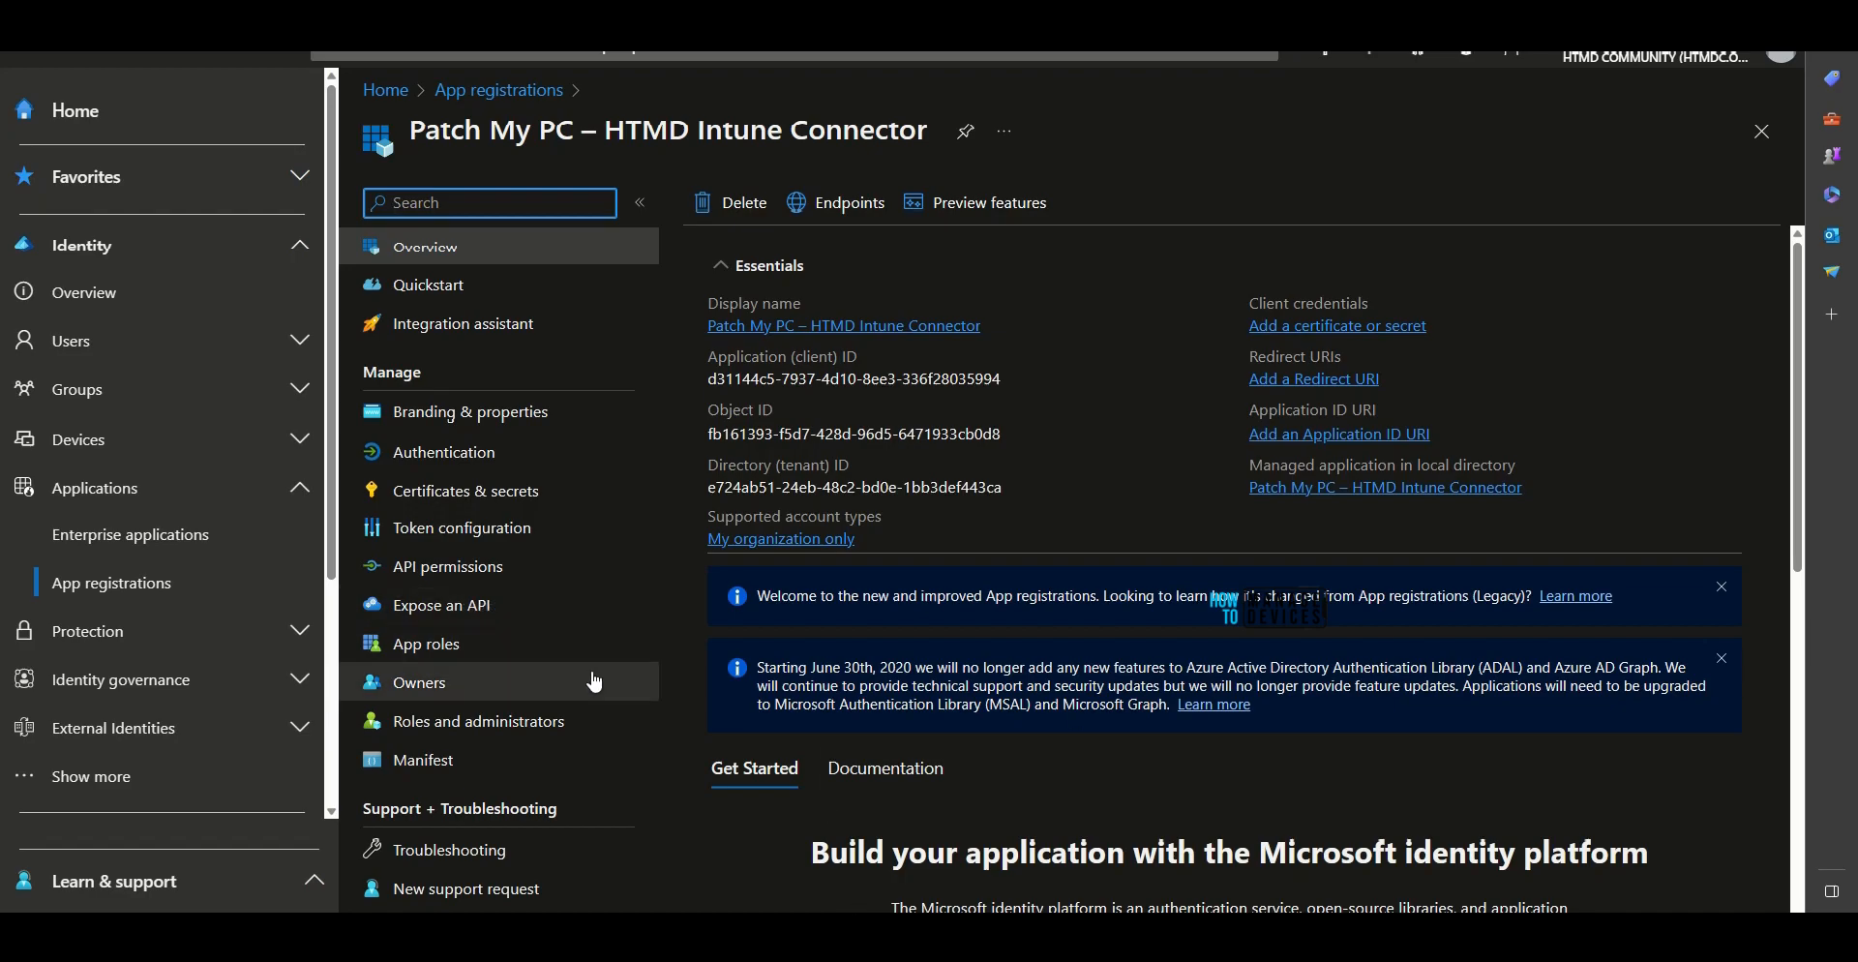
Start adding Microsoft Graph application permissions to the Patch My PC – HTMD Intune Connector registration and filter the permission list by DeviceManagement.
{"action": "left_click_drag", "start_coordinate": [370, 586], "coordinate": [551, 588]}
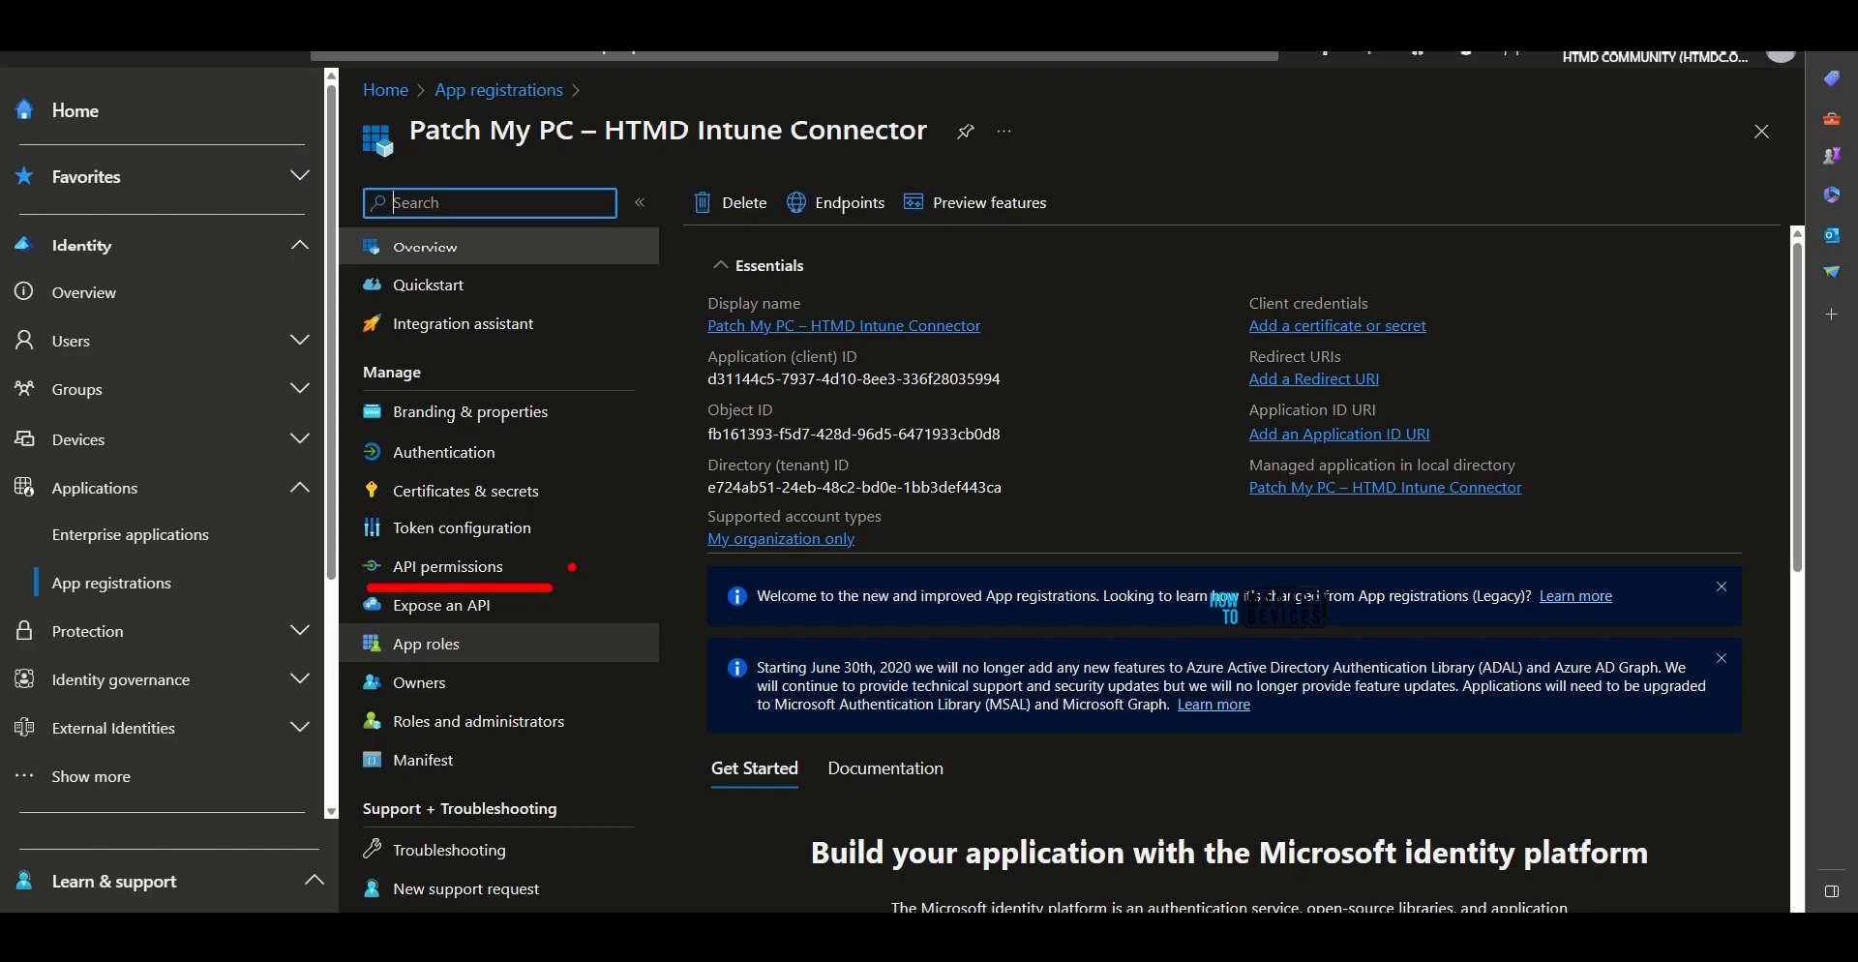
{"action": "left_click", "coordinate": [450, 569]}
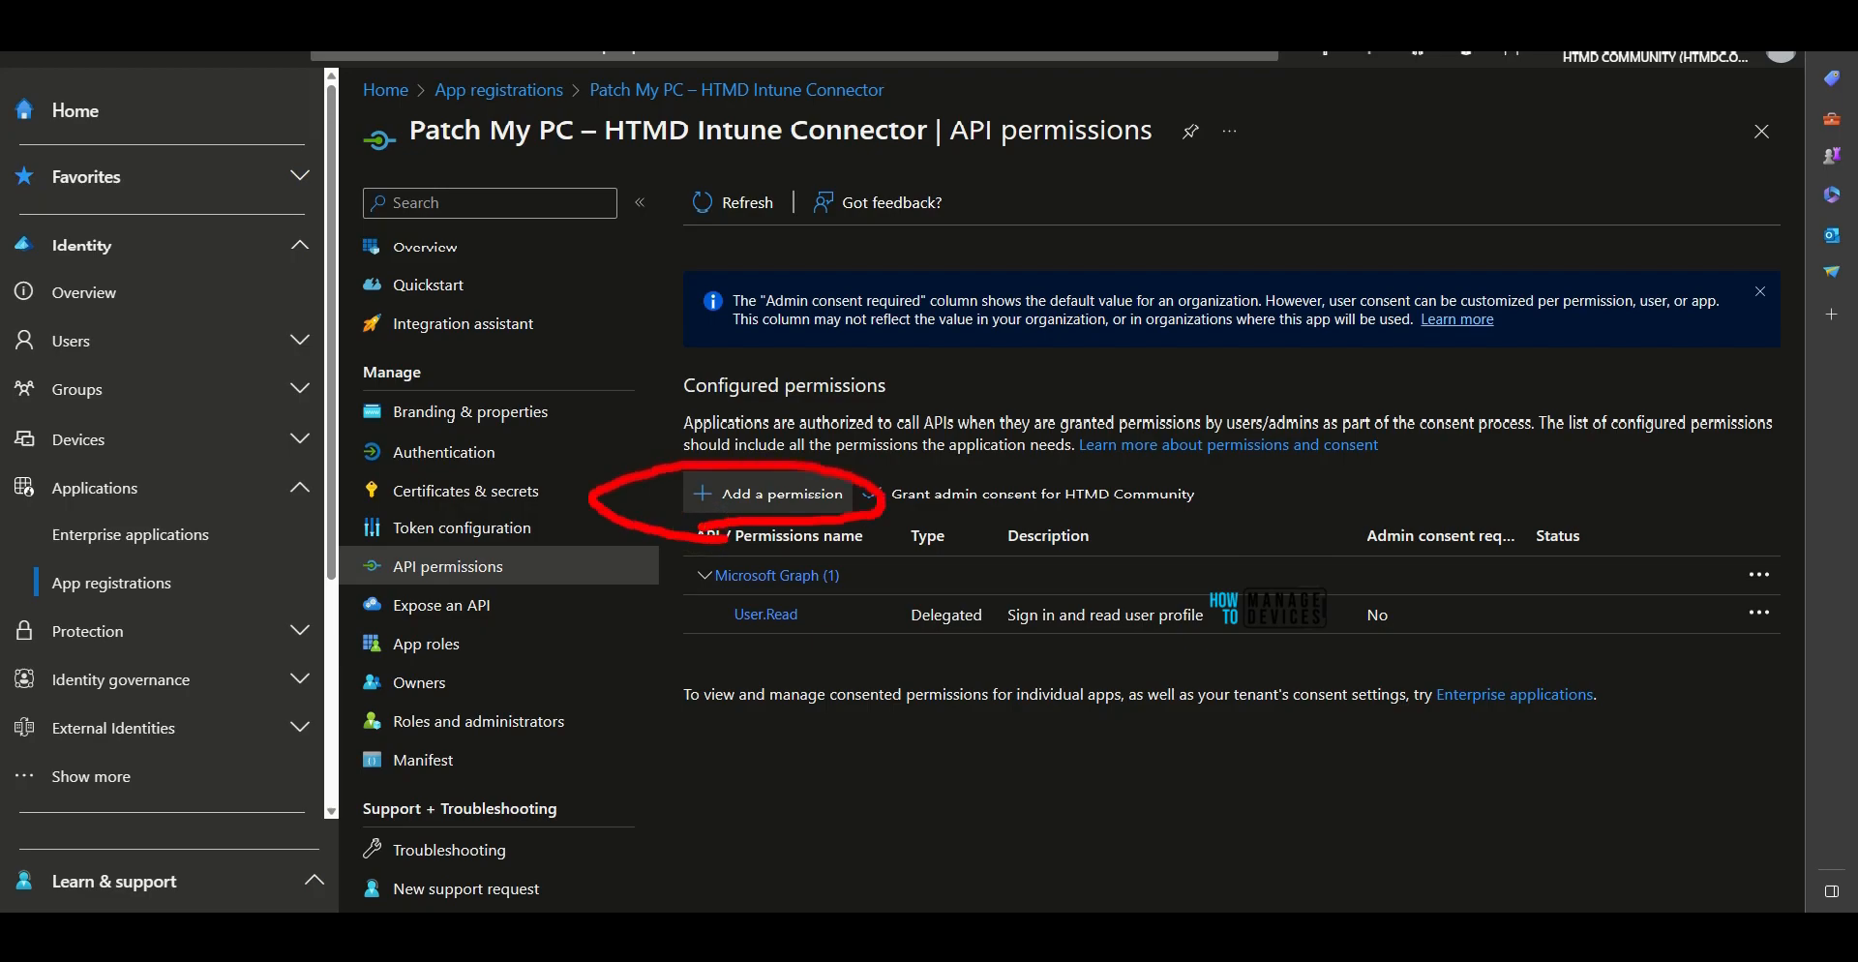
{"action": "left_click", "coordinate": [769, 492]}
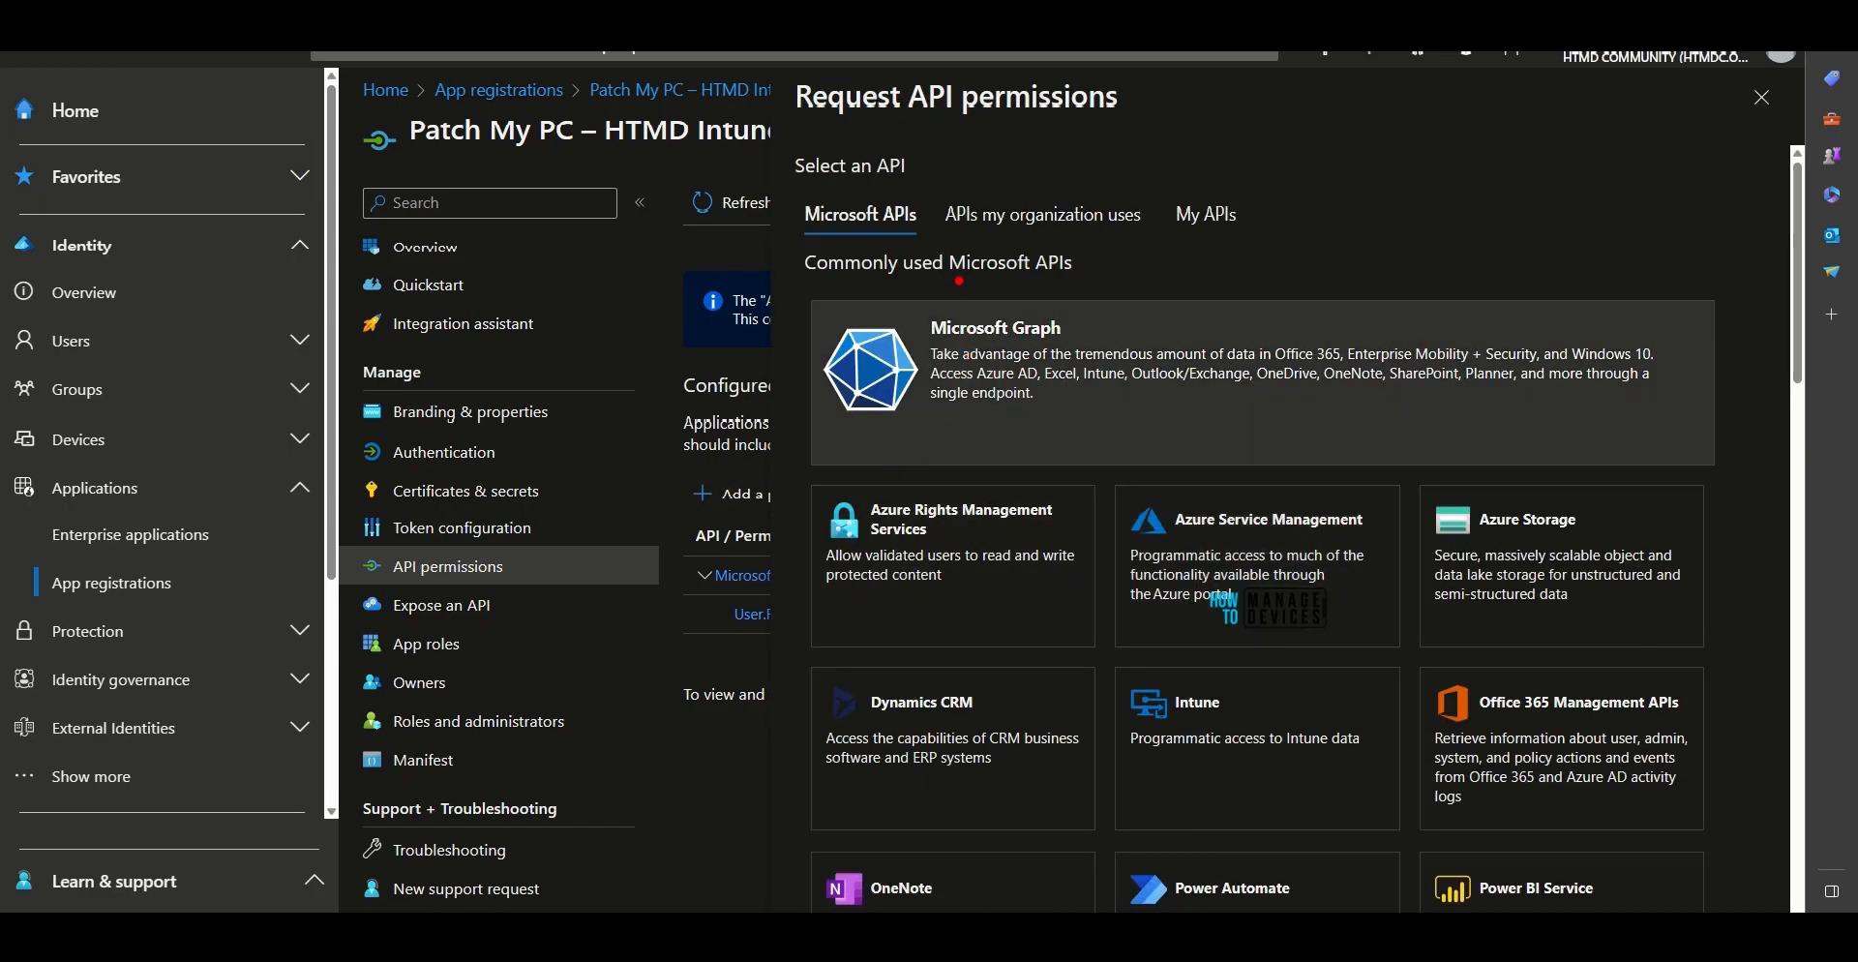
{"action": "mouse_move", "coordinate": [954, 277]}
{"action": "left_mouse_down"}
{"action": "mouse_move", "coordinate": [749, 385]}
{"action": "mouse_move", "coordinate": [953, 263]}
{"action": "left_mouse_up"}
{"action": "key", "text": "Escape"}
{"action": "left_click", "coordinate": [1037, 378]}
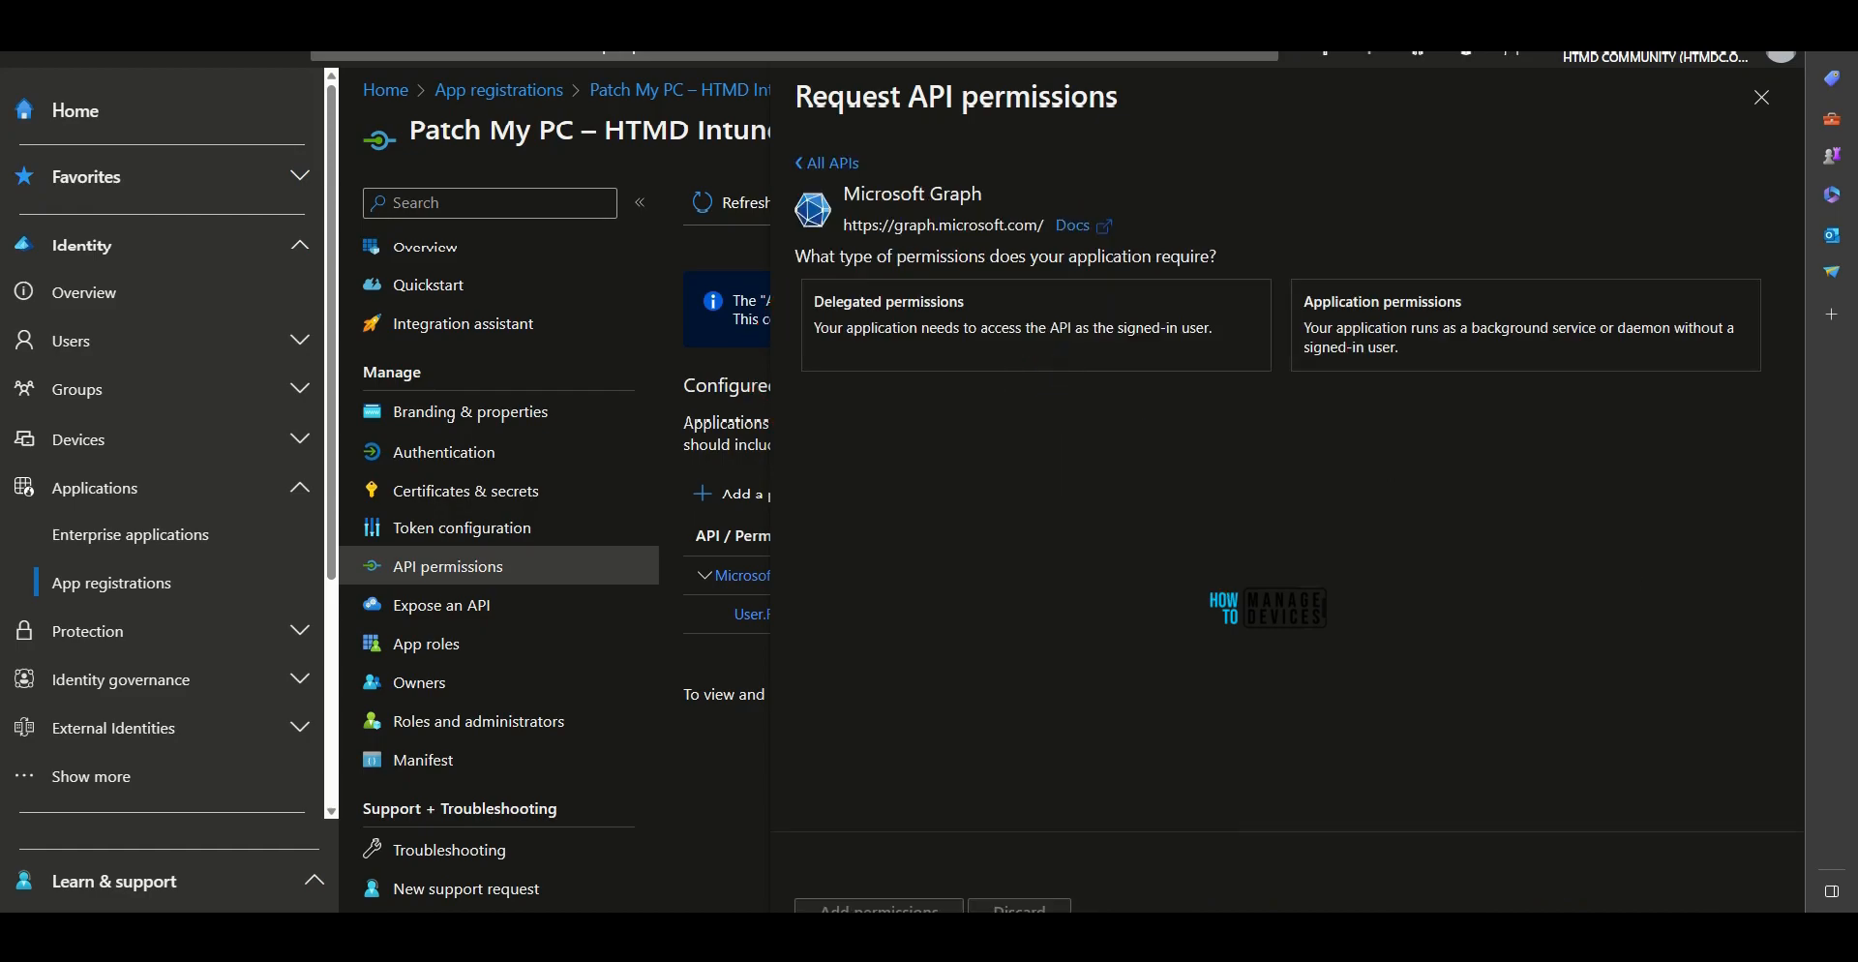
{"action": "left_click", "coordinate": [1456, 301]}
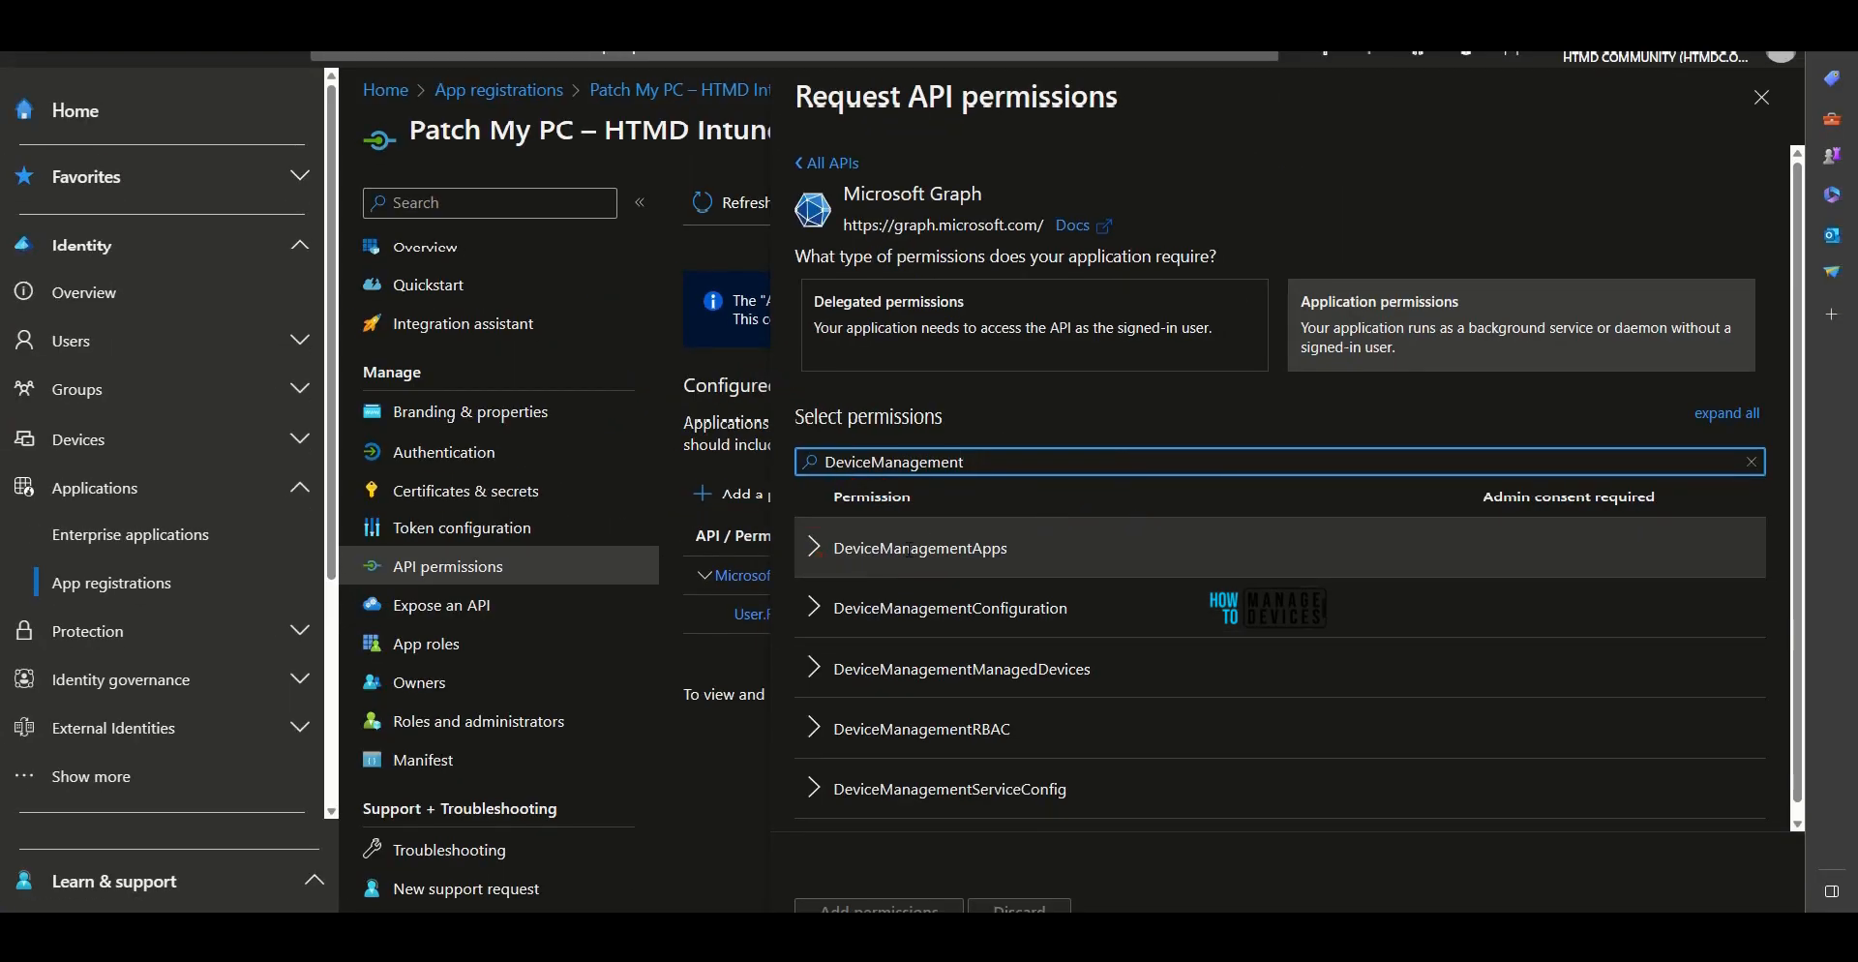
{"action": "left_click", "coordinate": [1078, 466]}
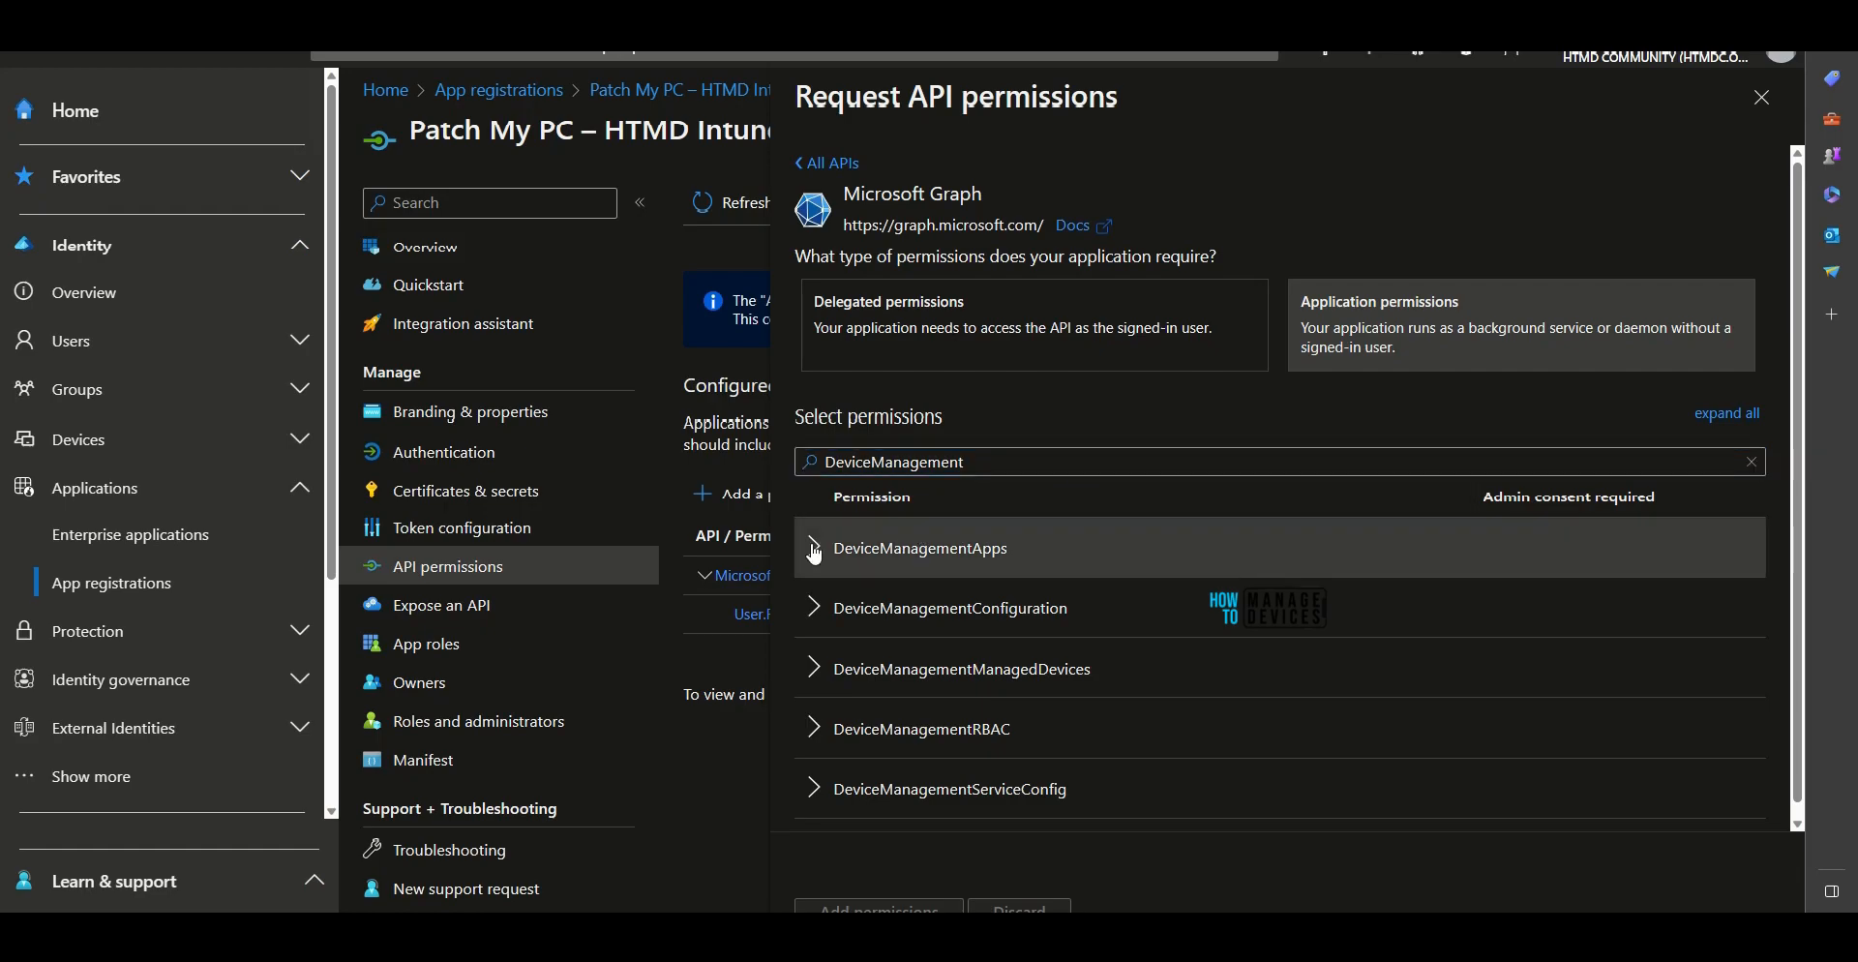
Select the DeviceManagementApps.ReadWrite.All and DeviceManagementConfiguration.Read.All application permissions.
{"action": "left_click", "coordinate": [1064, 548]}
{"action": "scroll", "coordinate": [1153, 576], "scroll_direction": "down", "scroll_amount": 1}
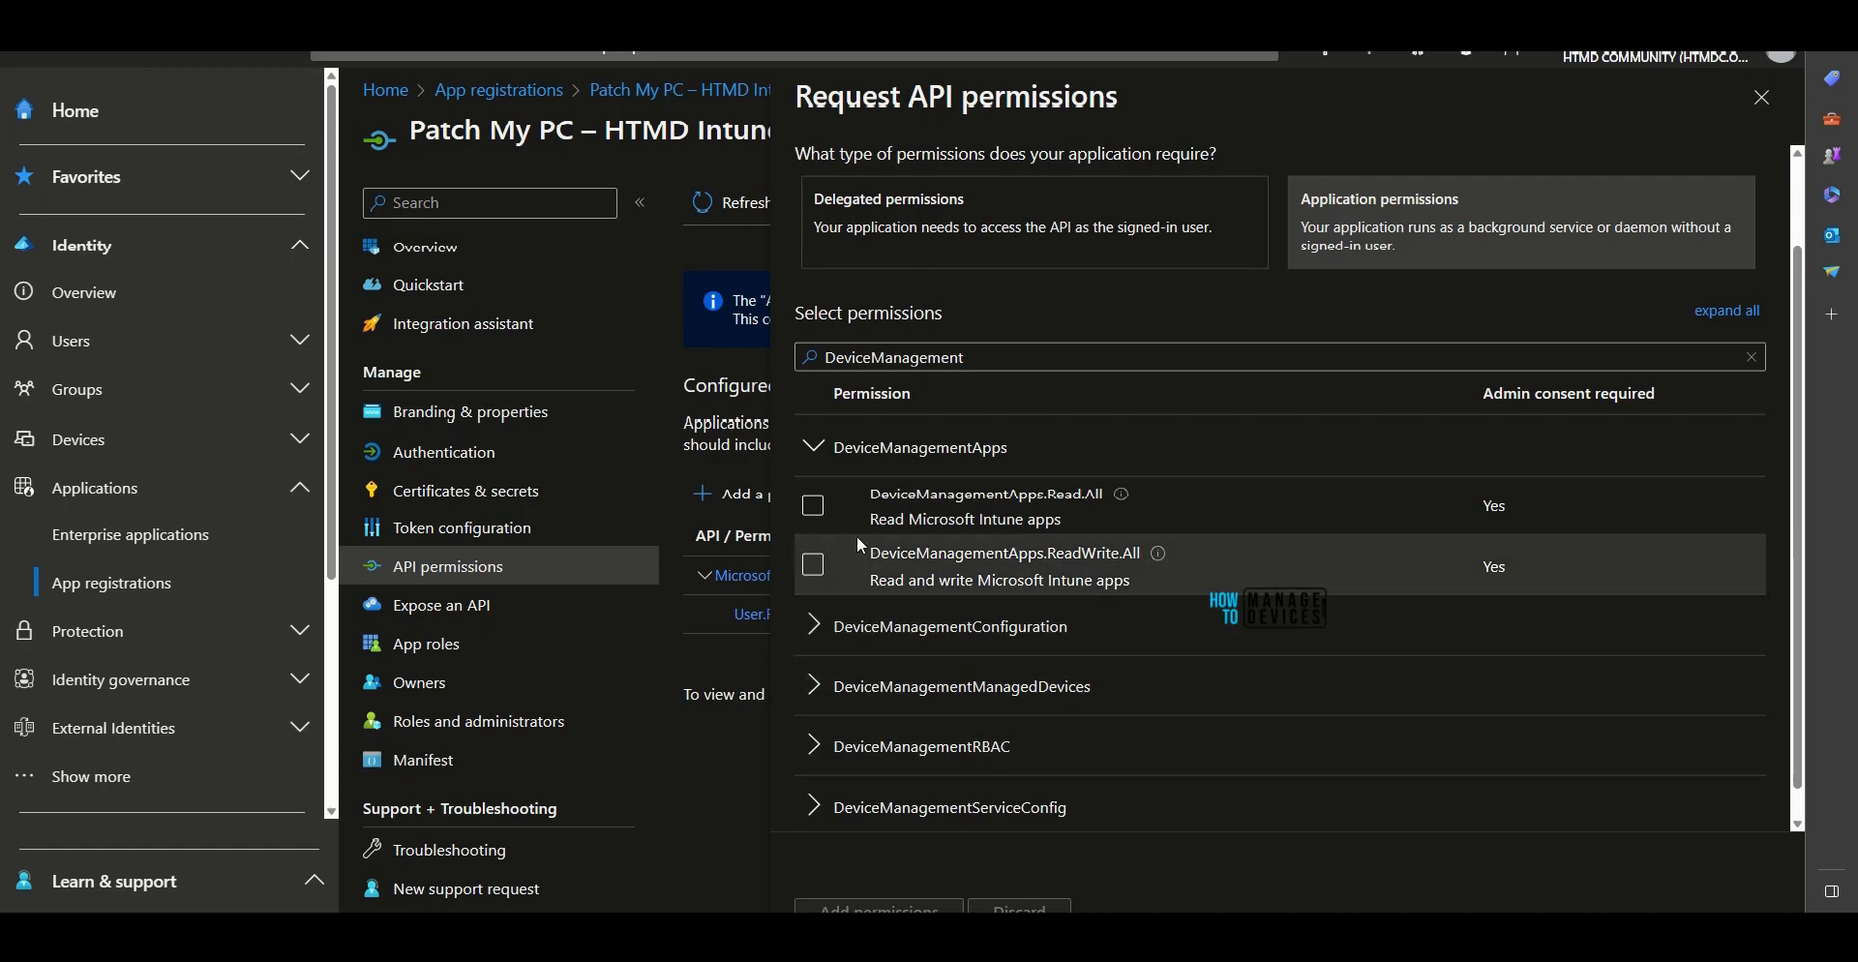
{"action": "left_click", "coordinate": [813, 506]}
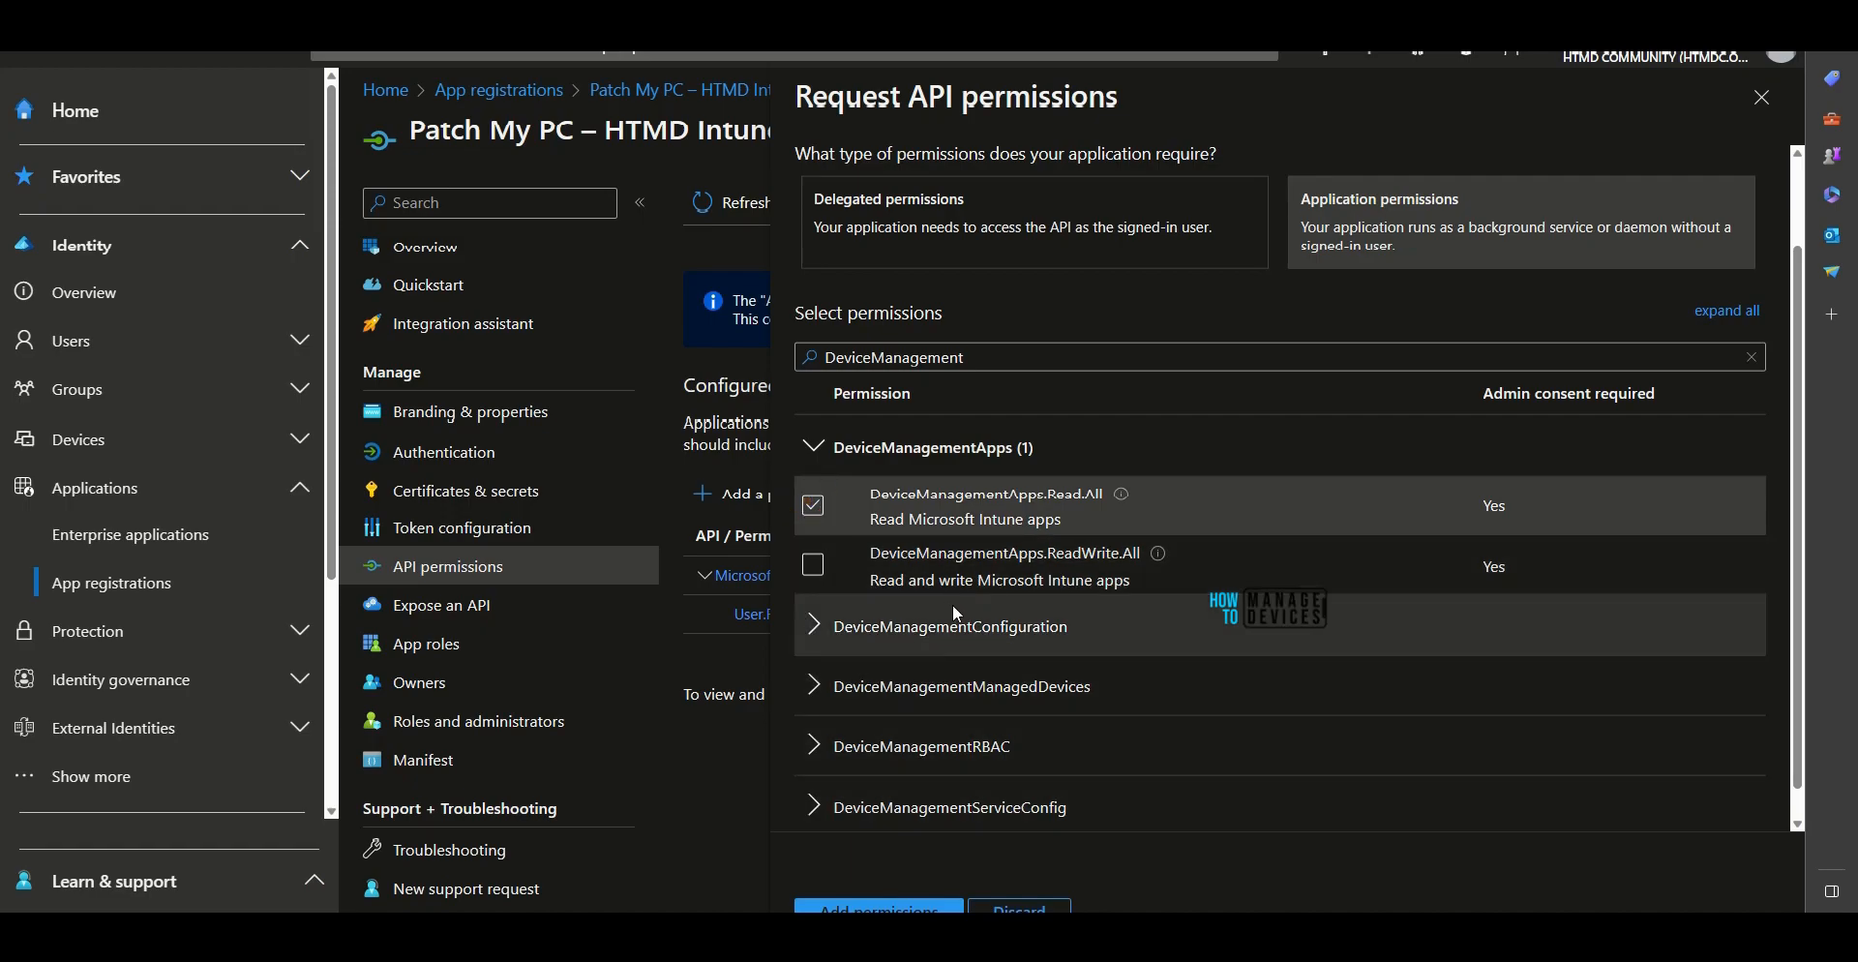
{"action": "left_click", "coordinate": [813, 506]}
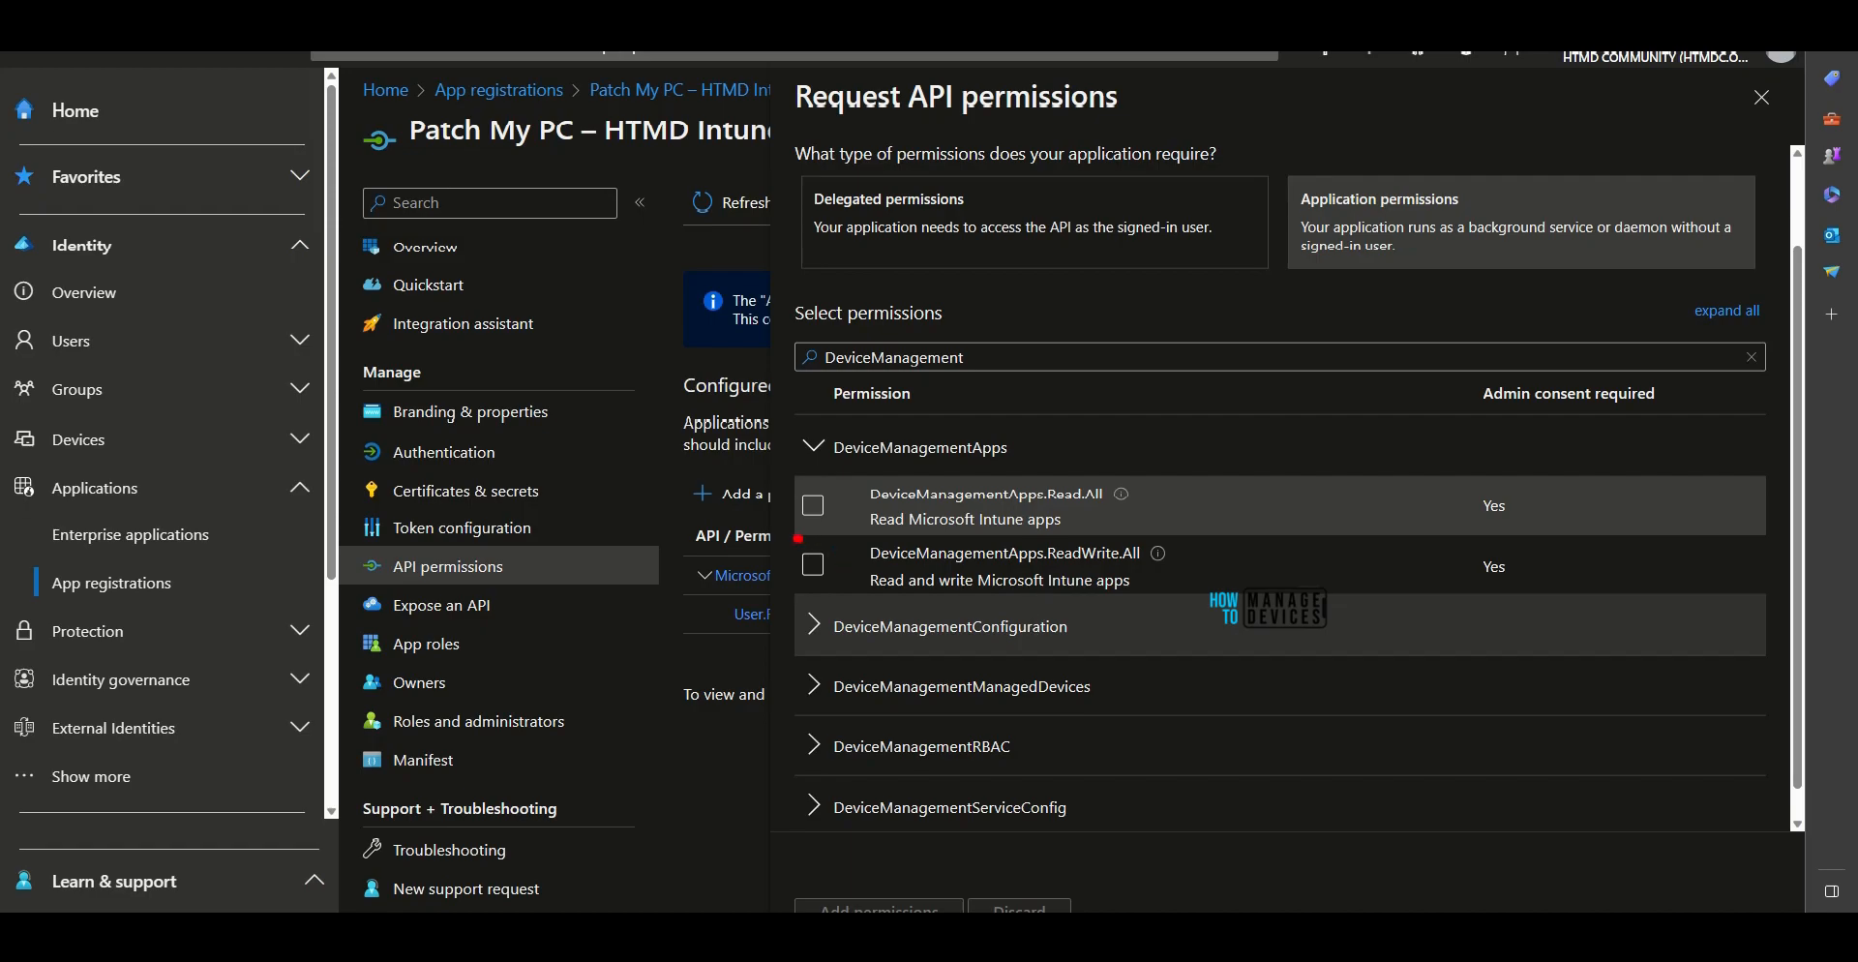
{"action": "left_click", "coordinate": [813, 564]}
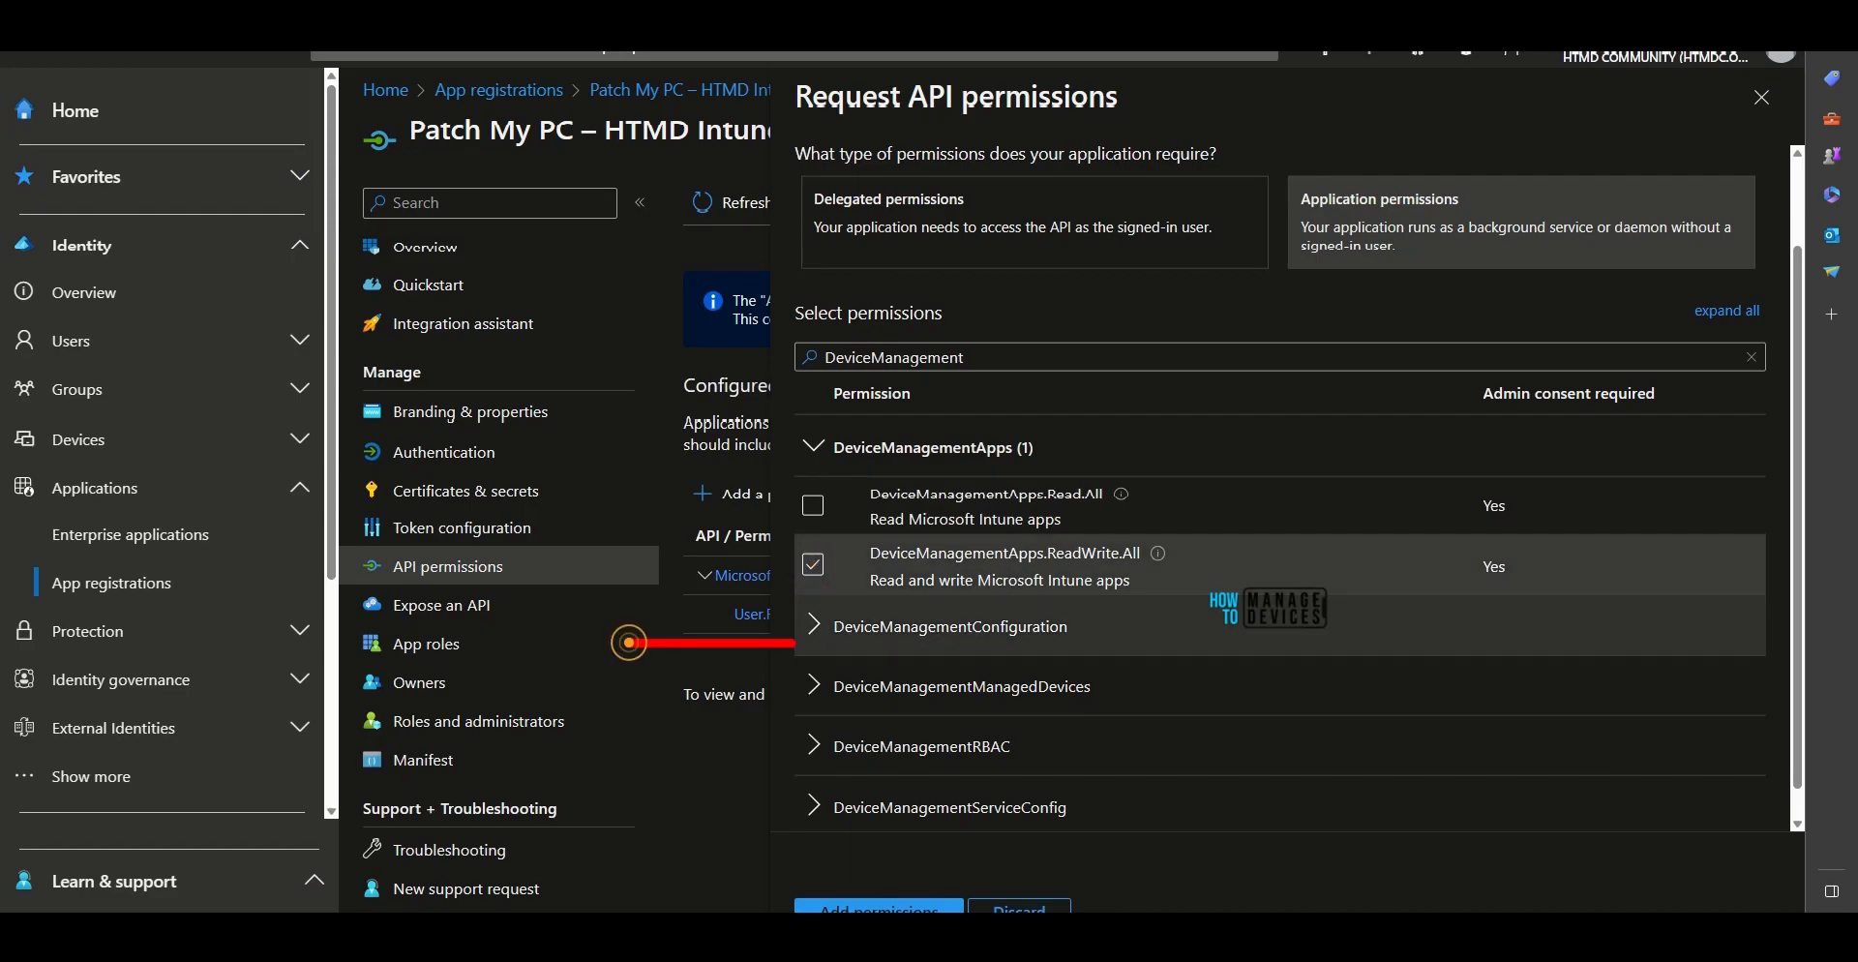
{"action": "left_click", "coordinate": [813, 626]}
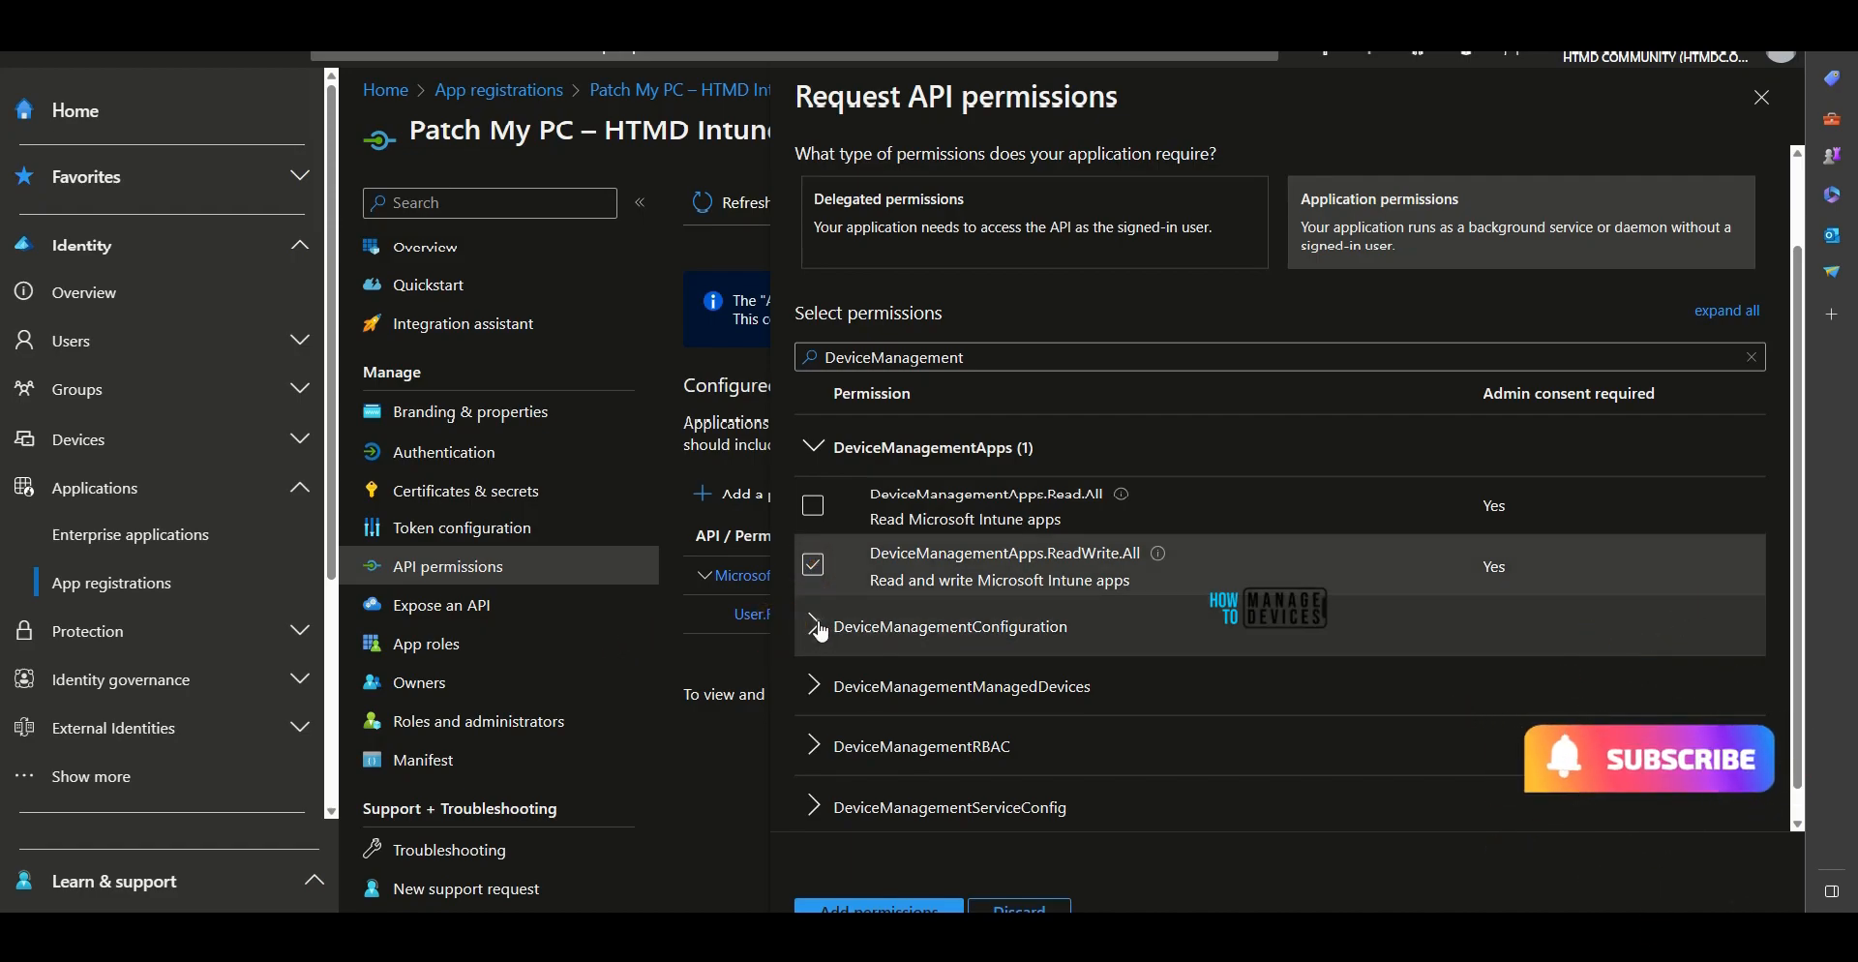
{"action": "scroll", "coordinate": [983, 645], "scroll_direction": "down", "scroll_amount": 2}
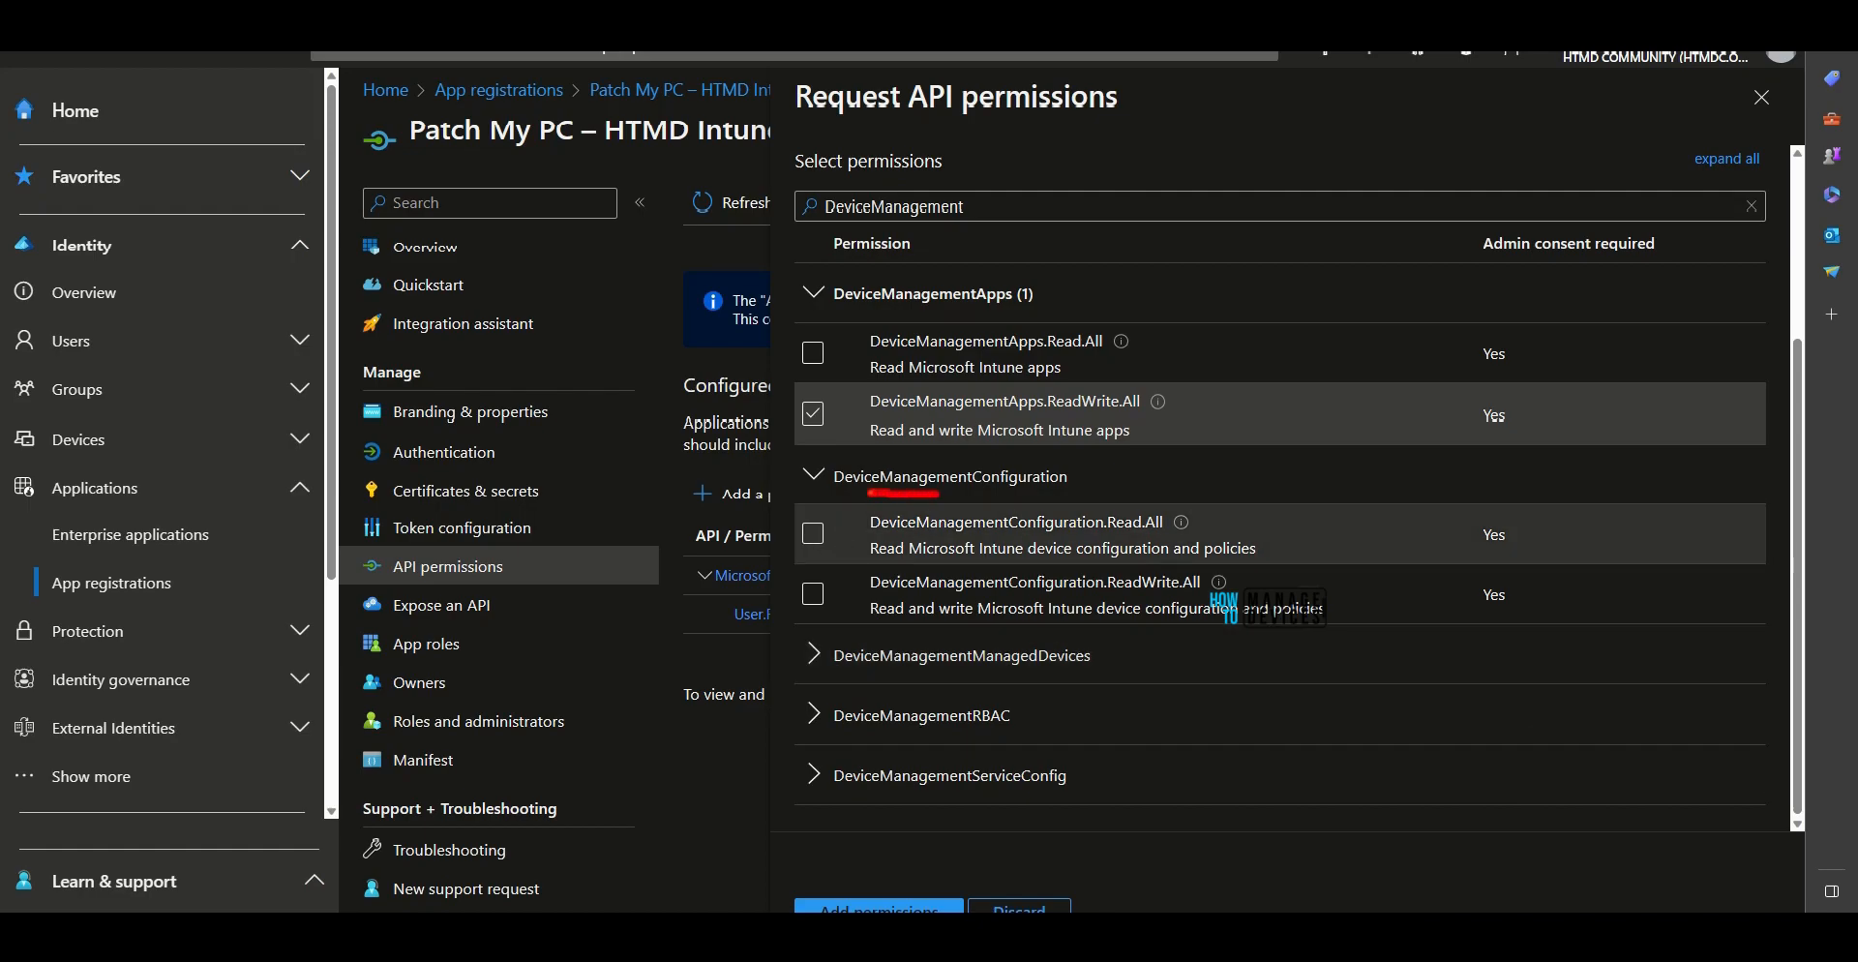
{"action": "left_click", "coordinate": [816, 535]}
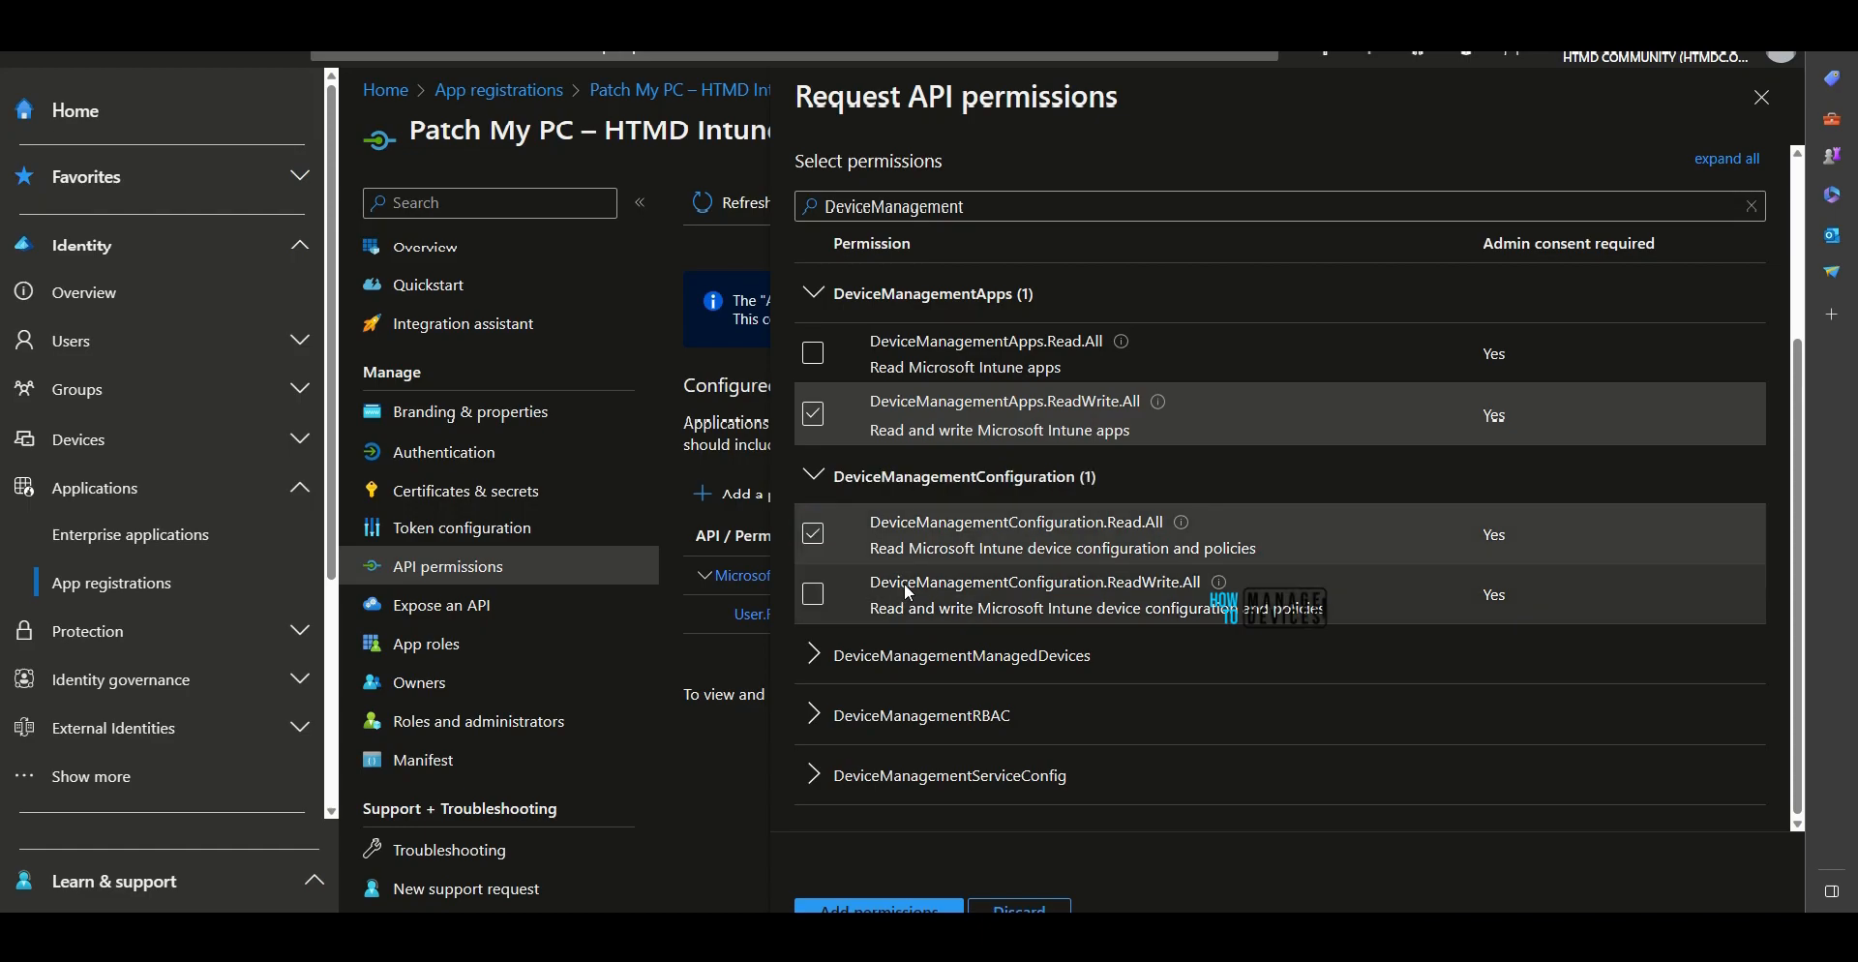
Select the DeviceManagementManagedDevices.Read.All permission in the DeviceManagementManagedDevices group.
{"action": "left_click", "coordinate": [956, 658]}
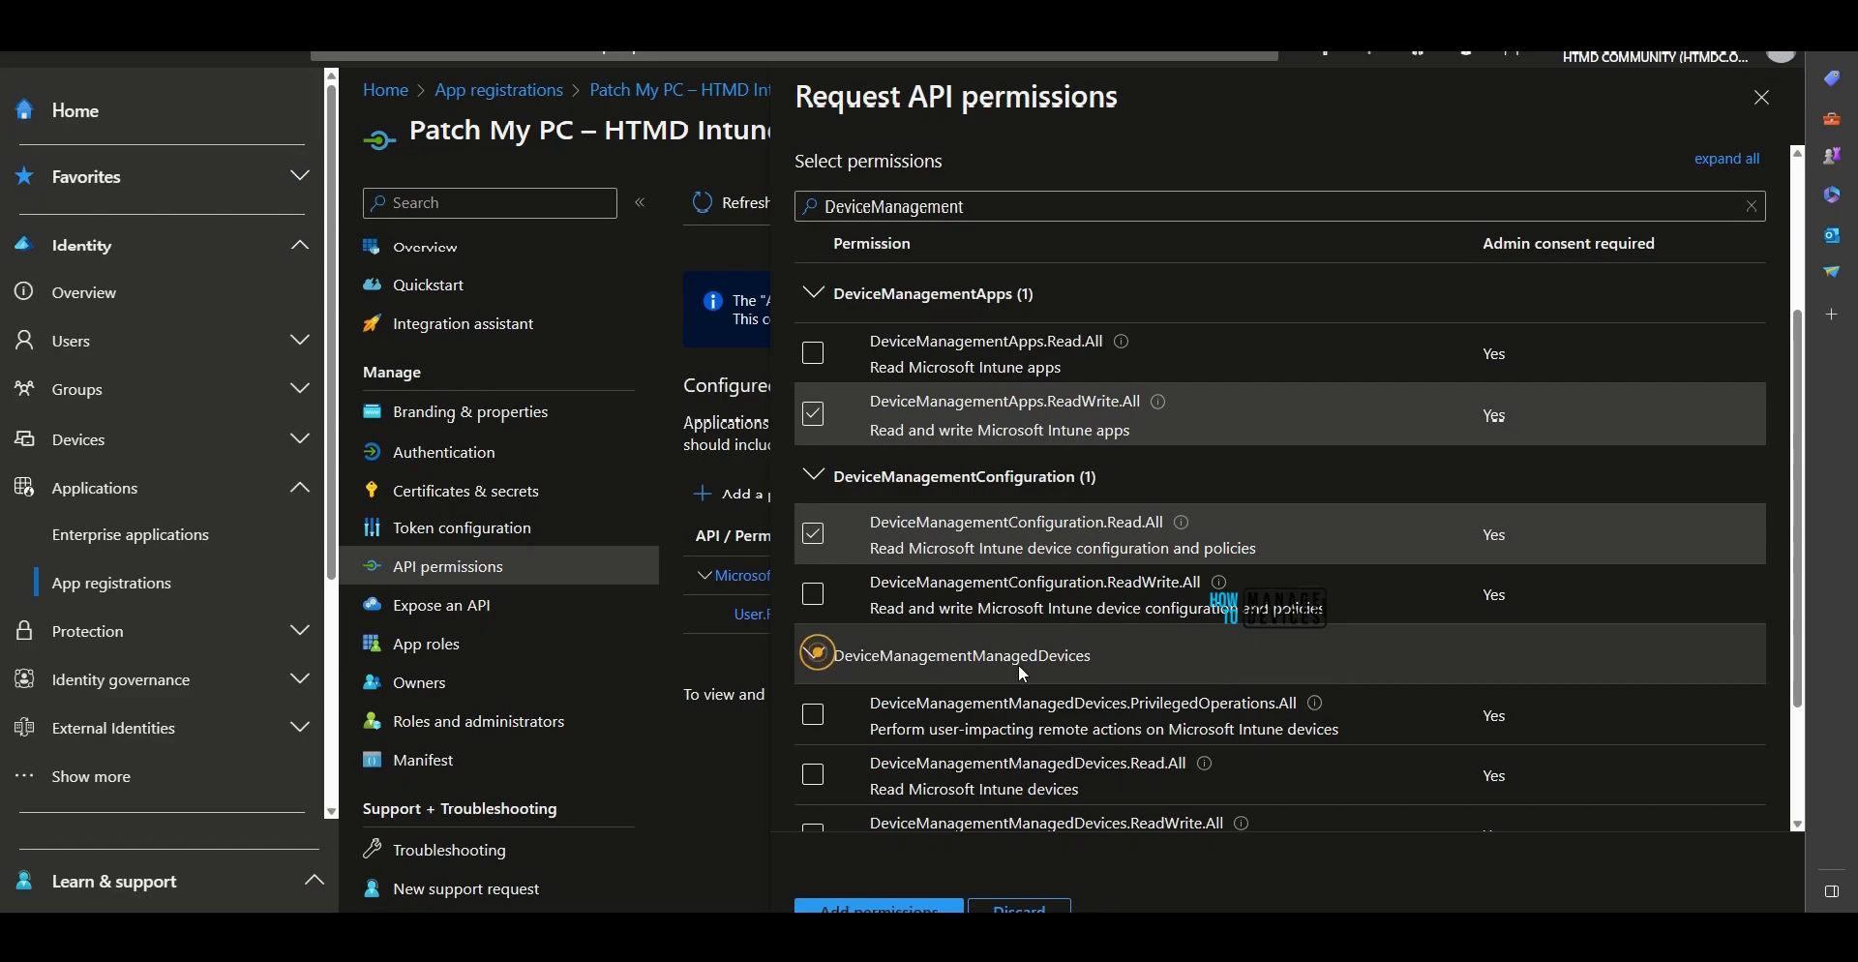
{"action": "scroll", "coordinate": [1211, 668], "scroll_direction": "down", "scroll_amount": 2}
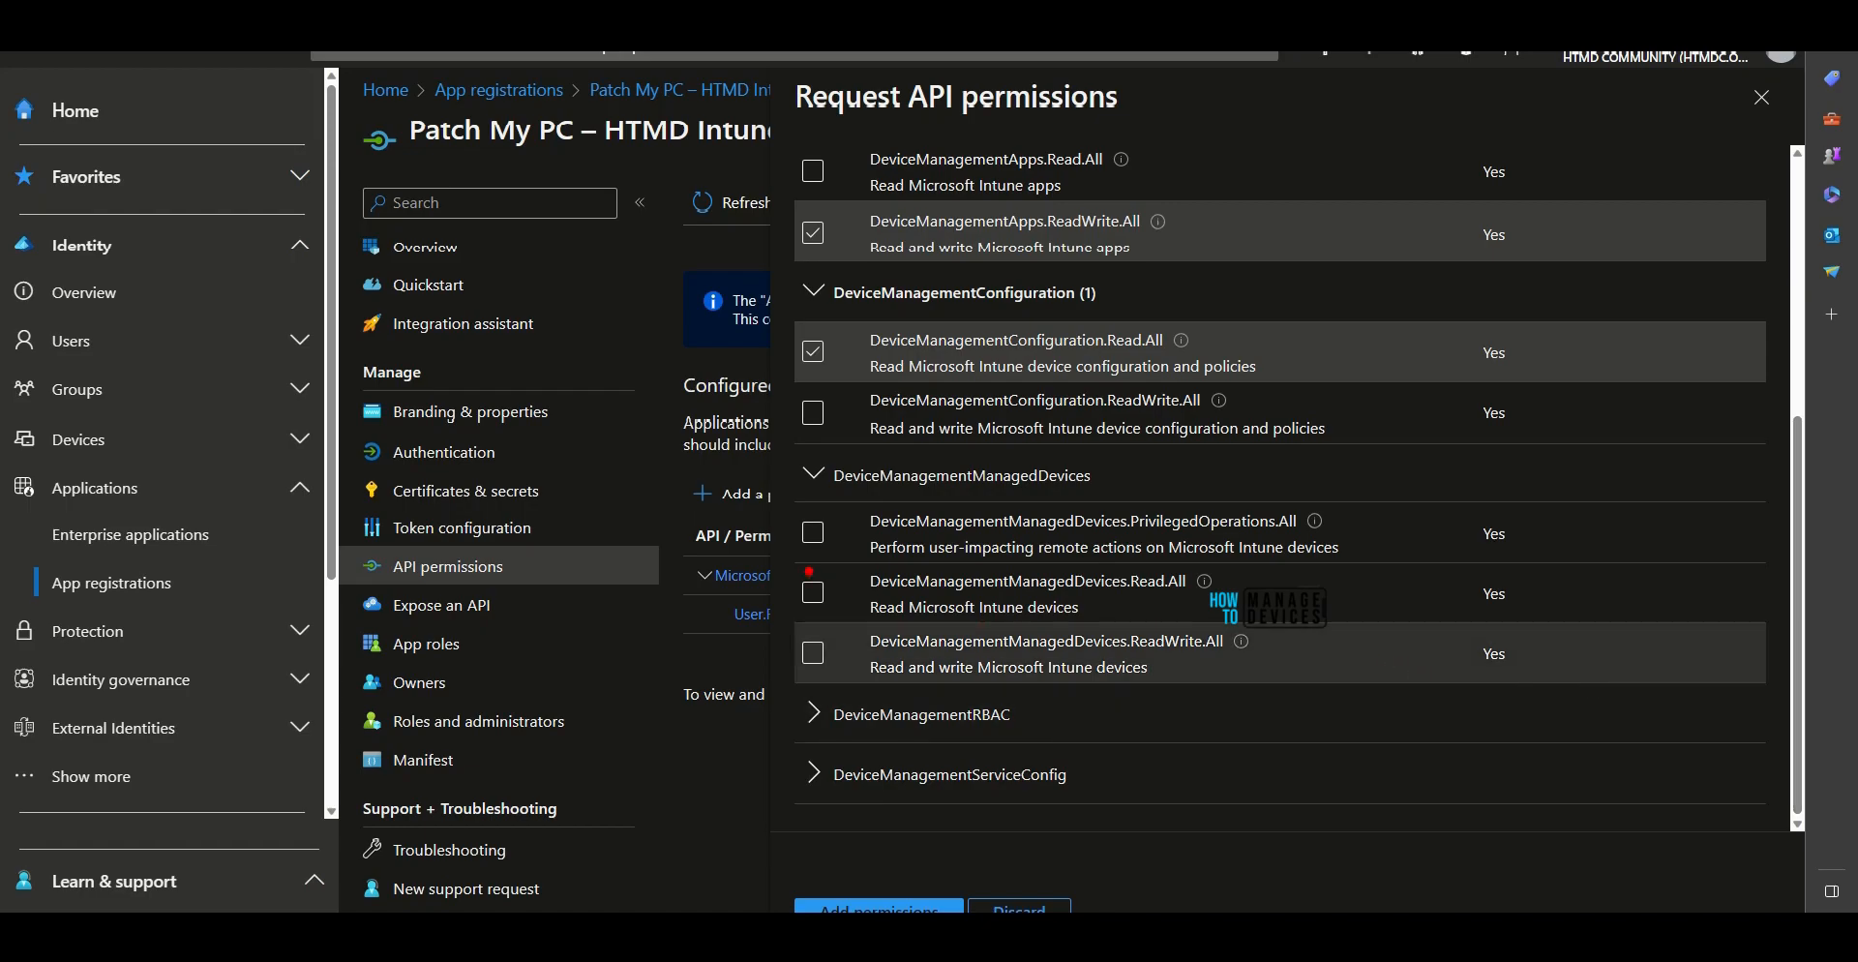
{"action": "mouse_move", "coordinate": [809, 572]}
{"action": "left_mouse_down"}
{"action": "mouse_move", "coordinate": [753, 590]}
{"action": "mouse_move", "coordinate": [834, 634]}
{"action": "left_mouse_up"}
{"action": "left_click_drag", "start_coordinate": [1229, 571], "coordinate": [1321, 605]}
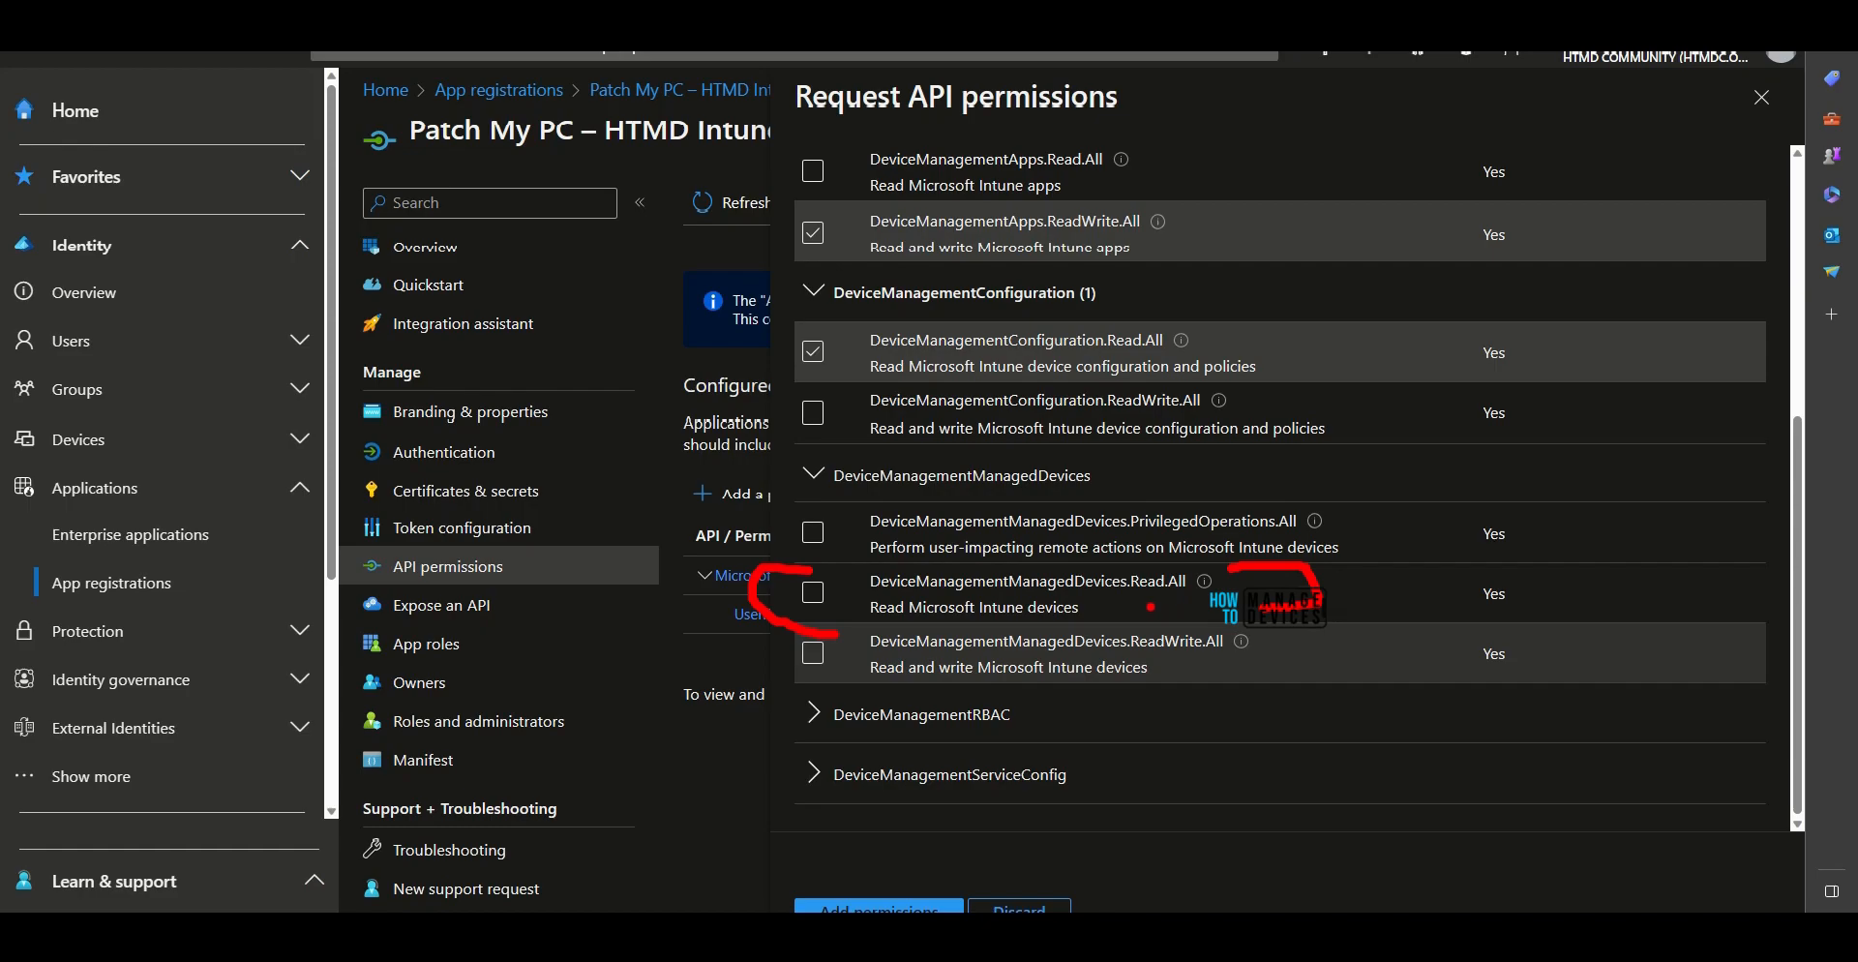
{"action": "key", "text": "Escape"}
{"action": "left_click", "coordinate": [813, 594]}
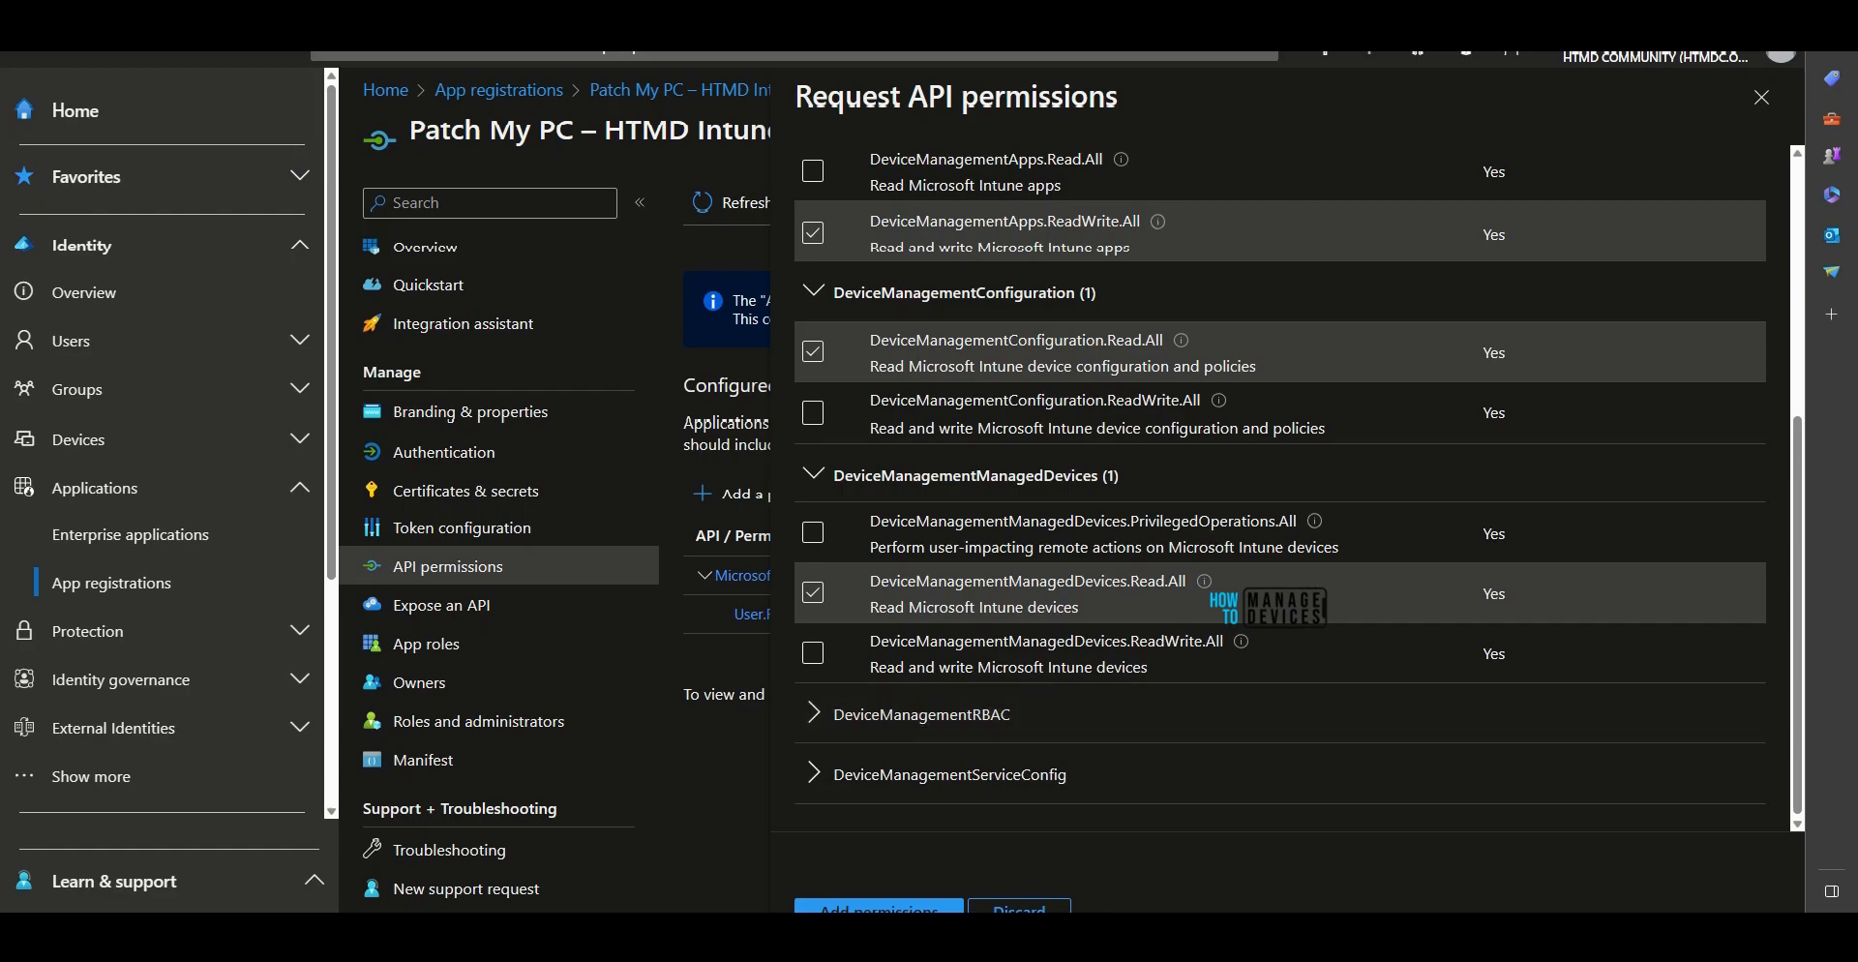
Select the DeviceManagementRBAC.Read.All and DeviceManagementServiceConfig.ReadWrite.All application permissions.
{"action": "left_click", "coordinate": [921, 714]}
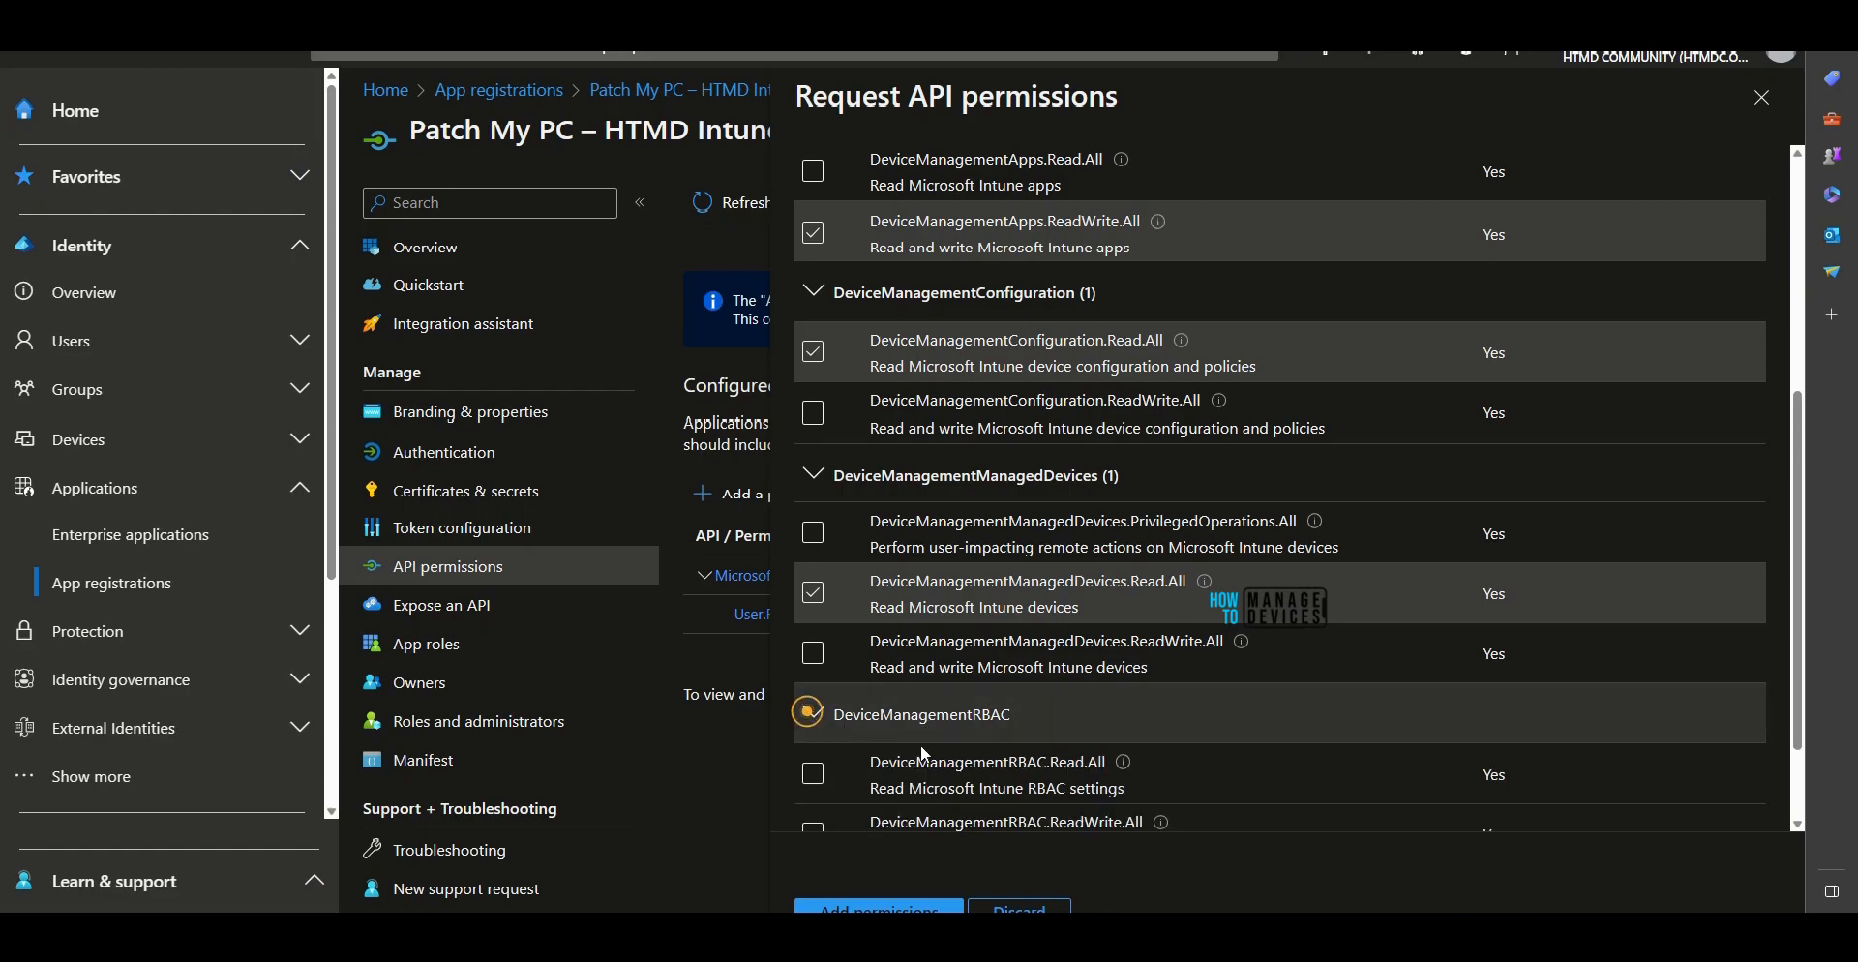
{"action": "scroll", "coordinate": [1031, 746], "scroll_direction": "down", "scroll_amount": 2}
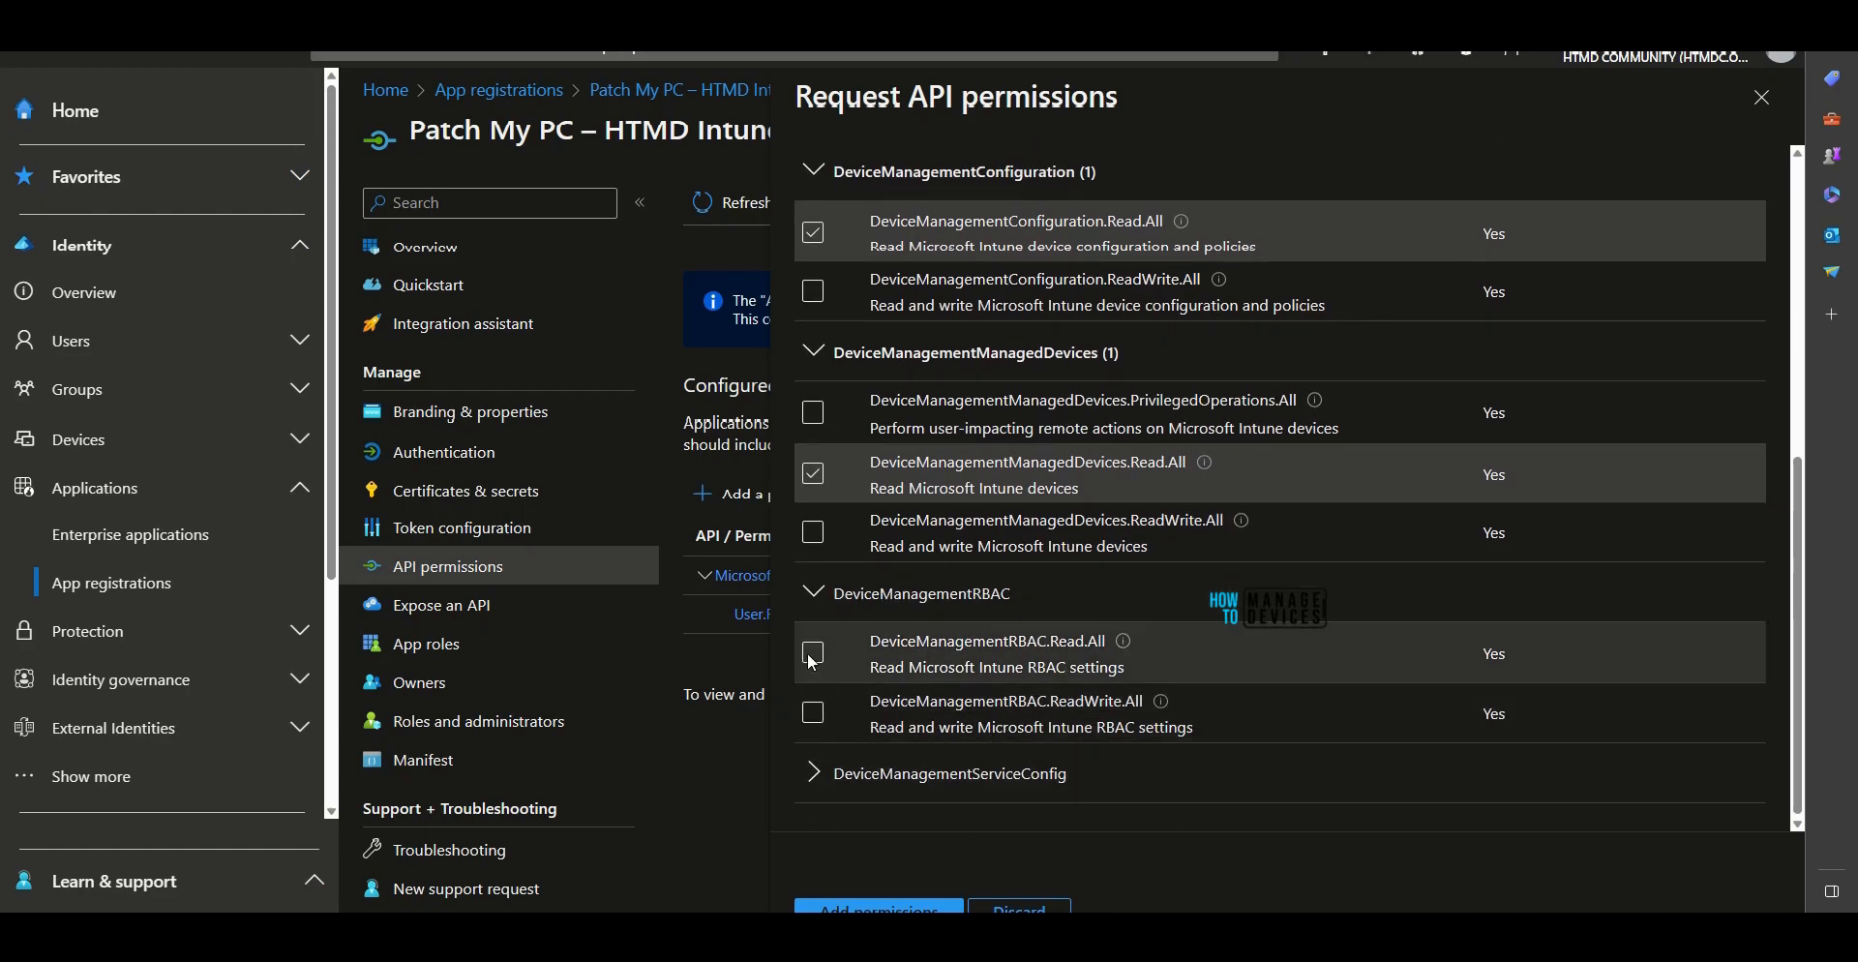
{"action": "left_click", "coordinate": [813, 654]}
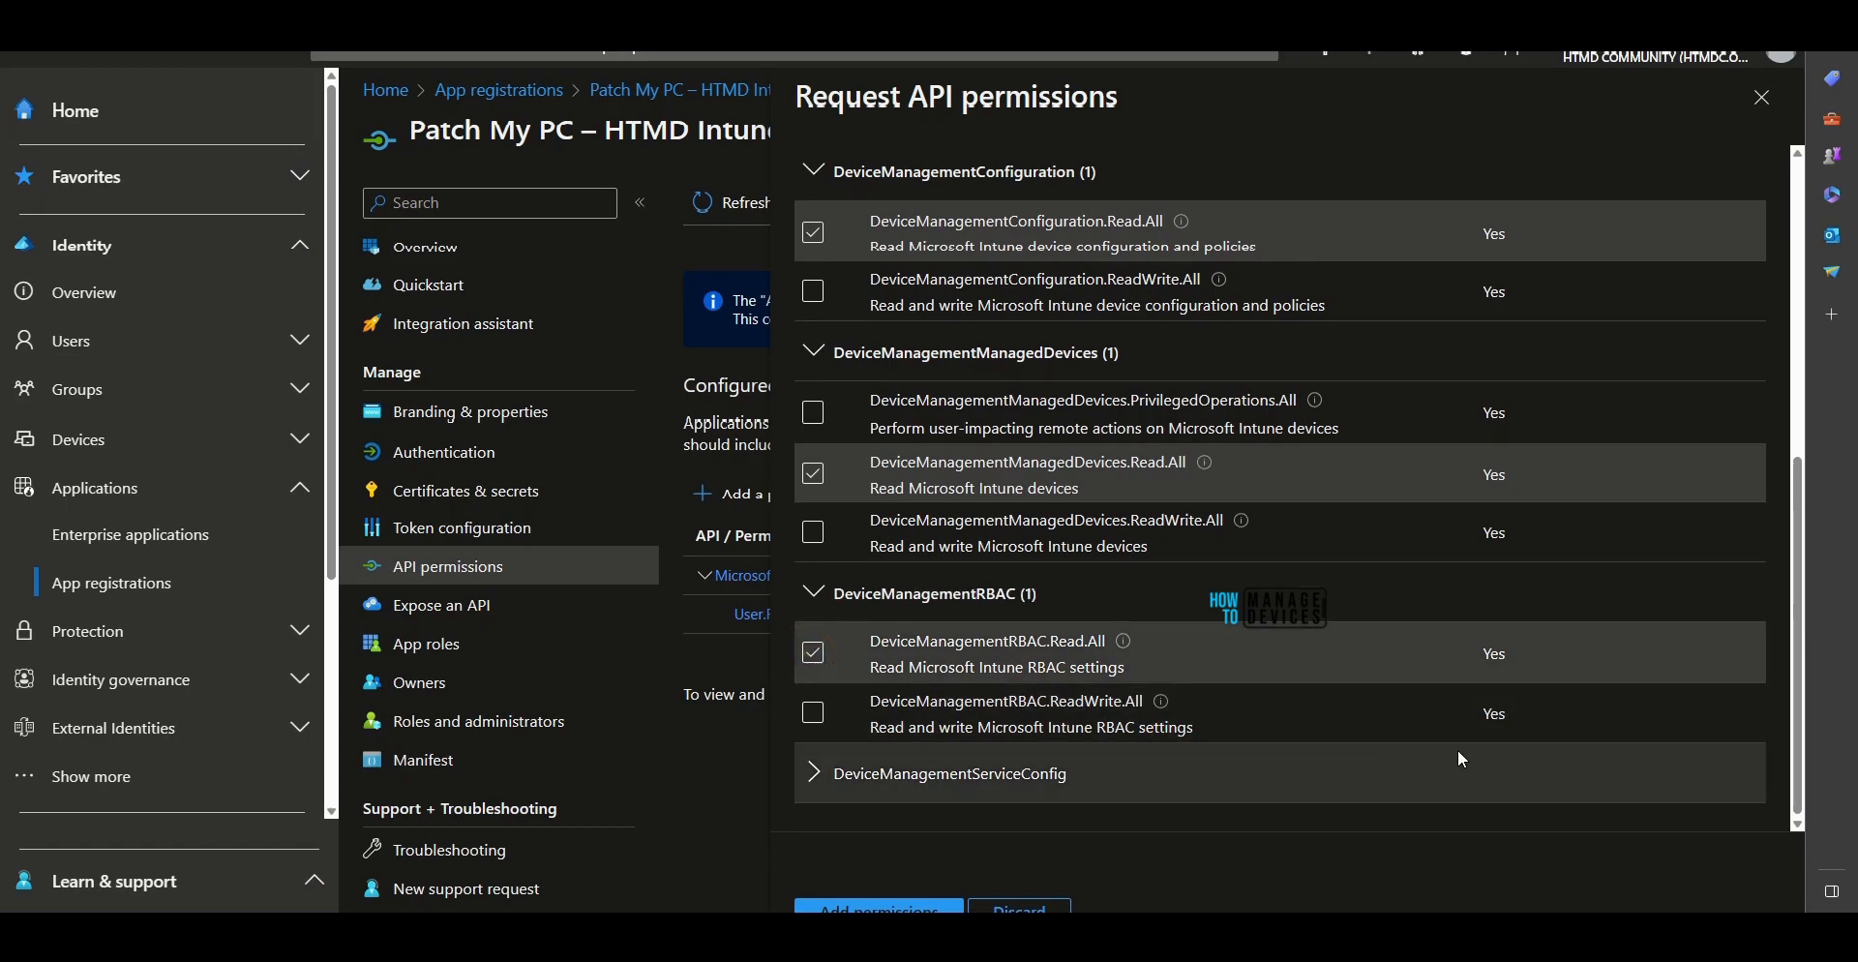
{"action": "left_click", "coordinate": [1265, 787]}
{"action": "scroll", "coordinate": [1106, 777], "scroll_direction": "down", "scroll_amount": 2}
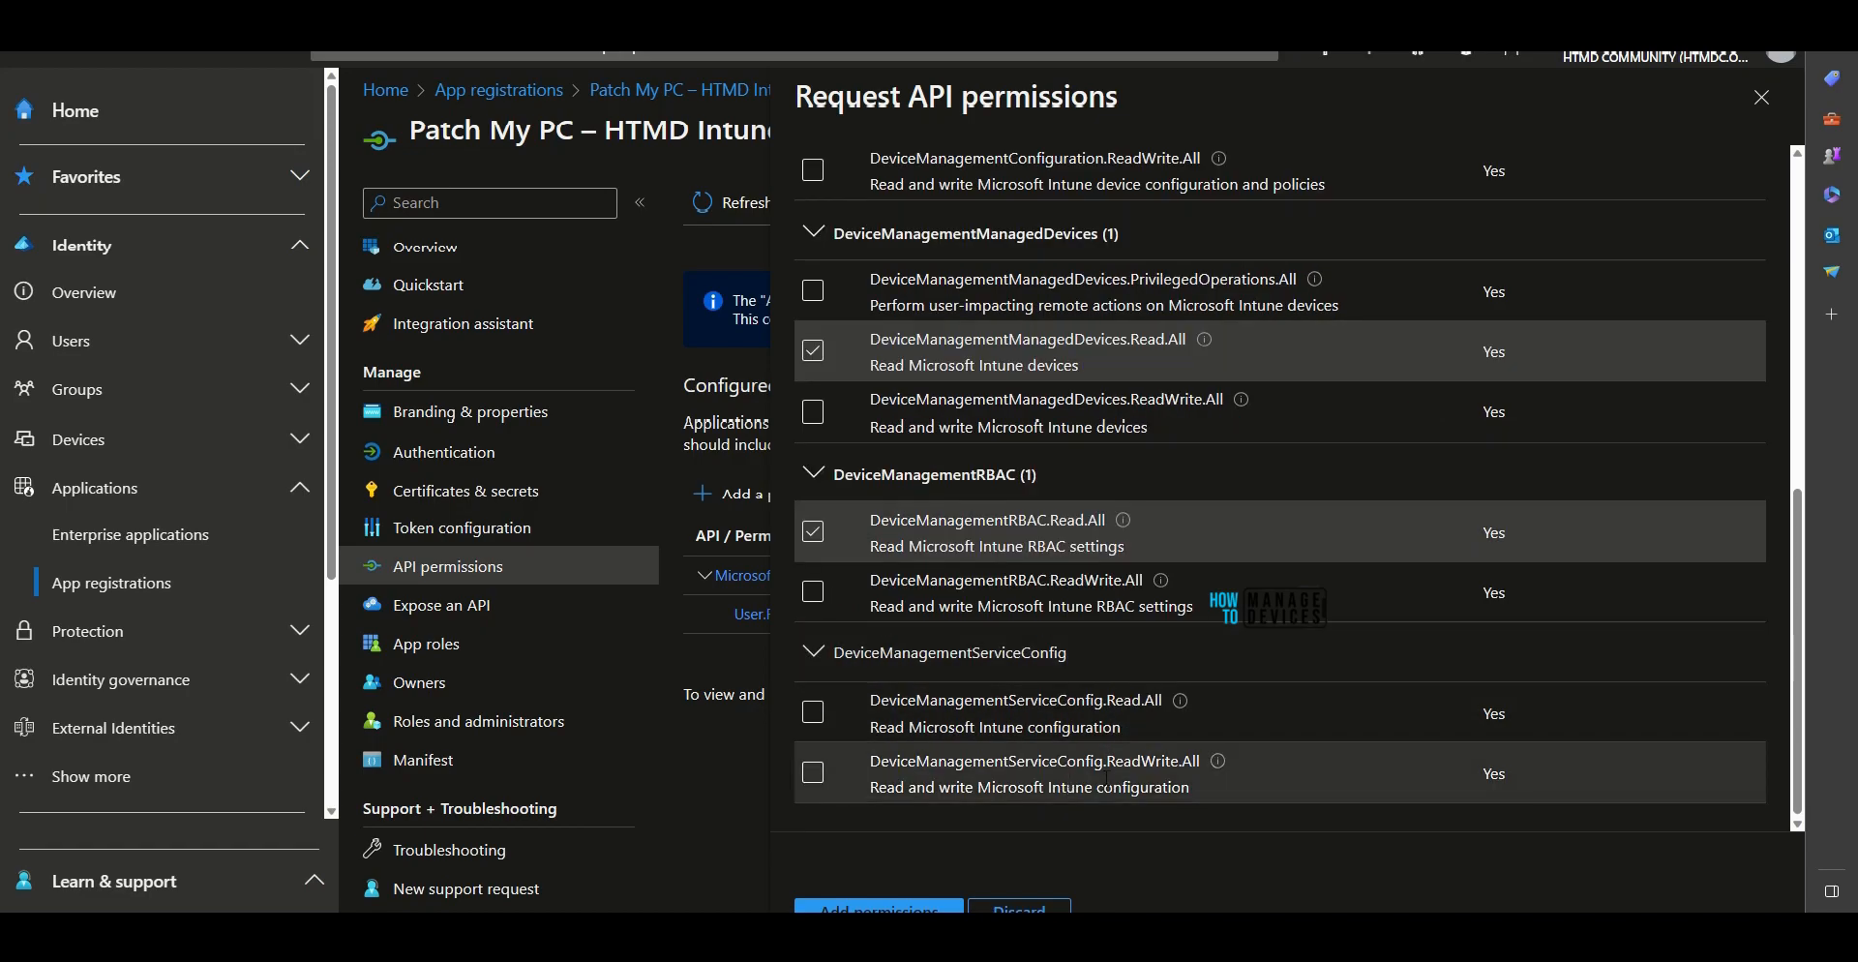
{"action": "left_click", "coordinate": [813, 772]}
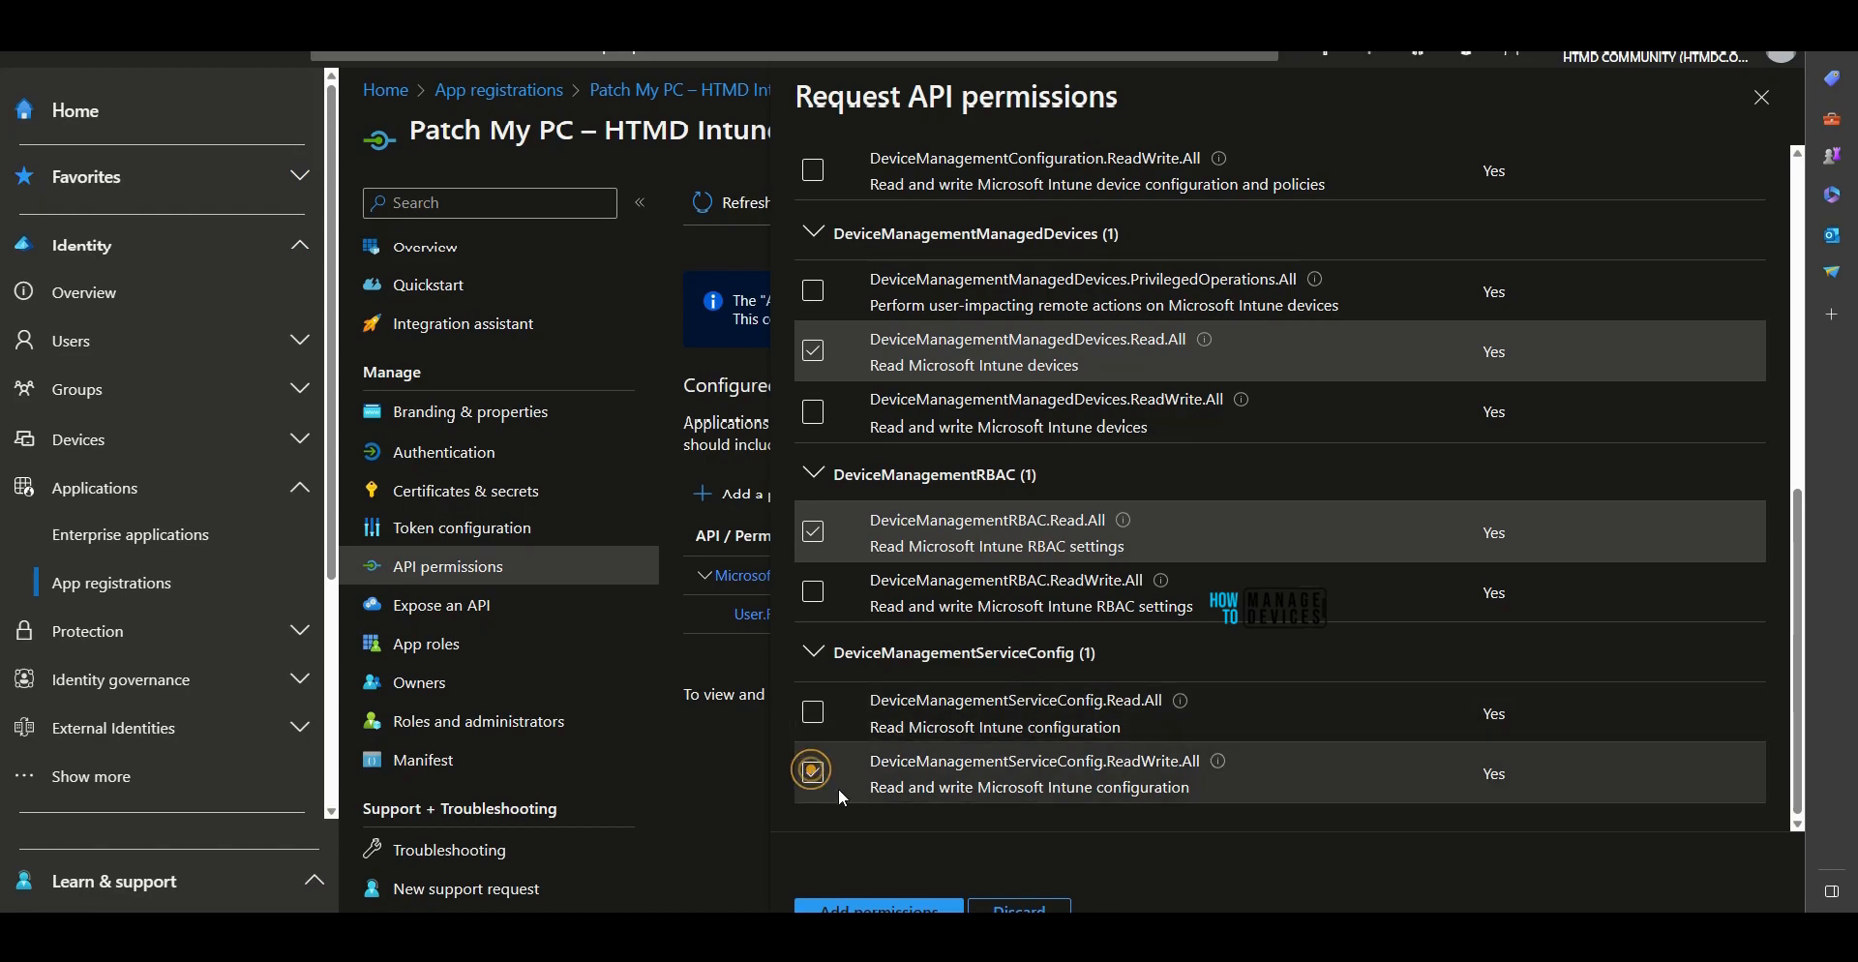
{"action": "left_click_drag", "start_coordinate": [877, 672], "coordinate": [1182, 677]}
{"action": "left_click_drag", "start_coordinate": [862, 746], "coordinate": [847, 825]}
{"action": "mouse_move", "coordinate": [1232, 737]}
{"action": "left_mouse_down"}
{"action": "mouse_move", "coordinate": [1310, 792]}
{"action": "mouse_move", "coordinate": [1216, 821]}
{"action": "left_mouse_up"}
{"action": "key", "text": "Escape"}
Filter the permissions by GroupMember, select GroupMember.Read.All, and add all the selected permissions to the application.
{"action": "scroll", "coordinate": [1198, 765], "scroll_direction": "up", "scroll_amount": 10}
{"action": "left_click_drag", "start_coordinate": [968, 463], "coordinate": [708, 469]}
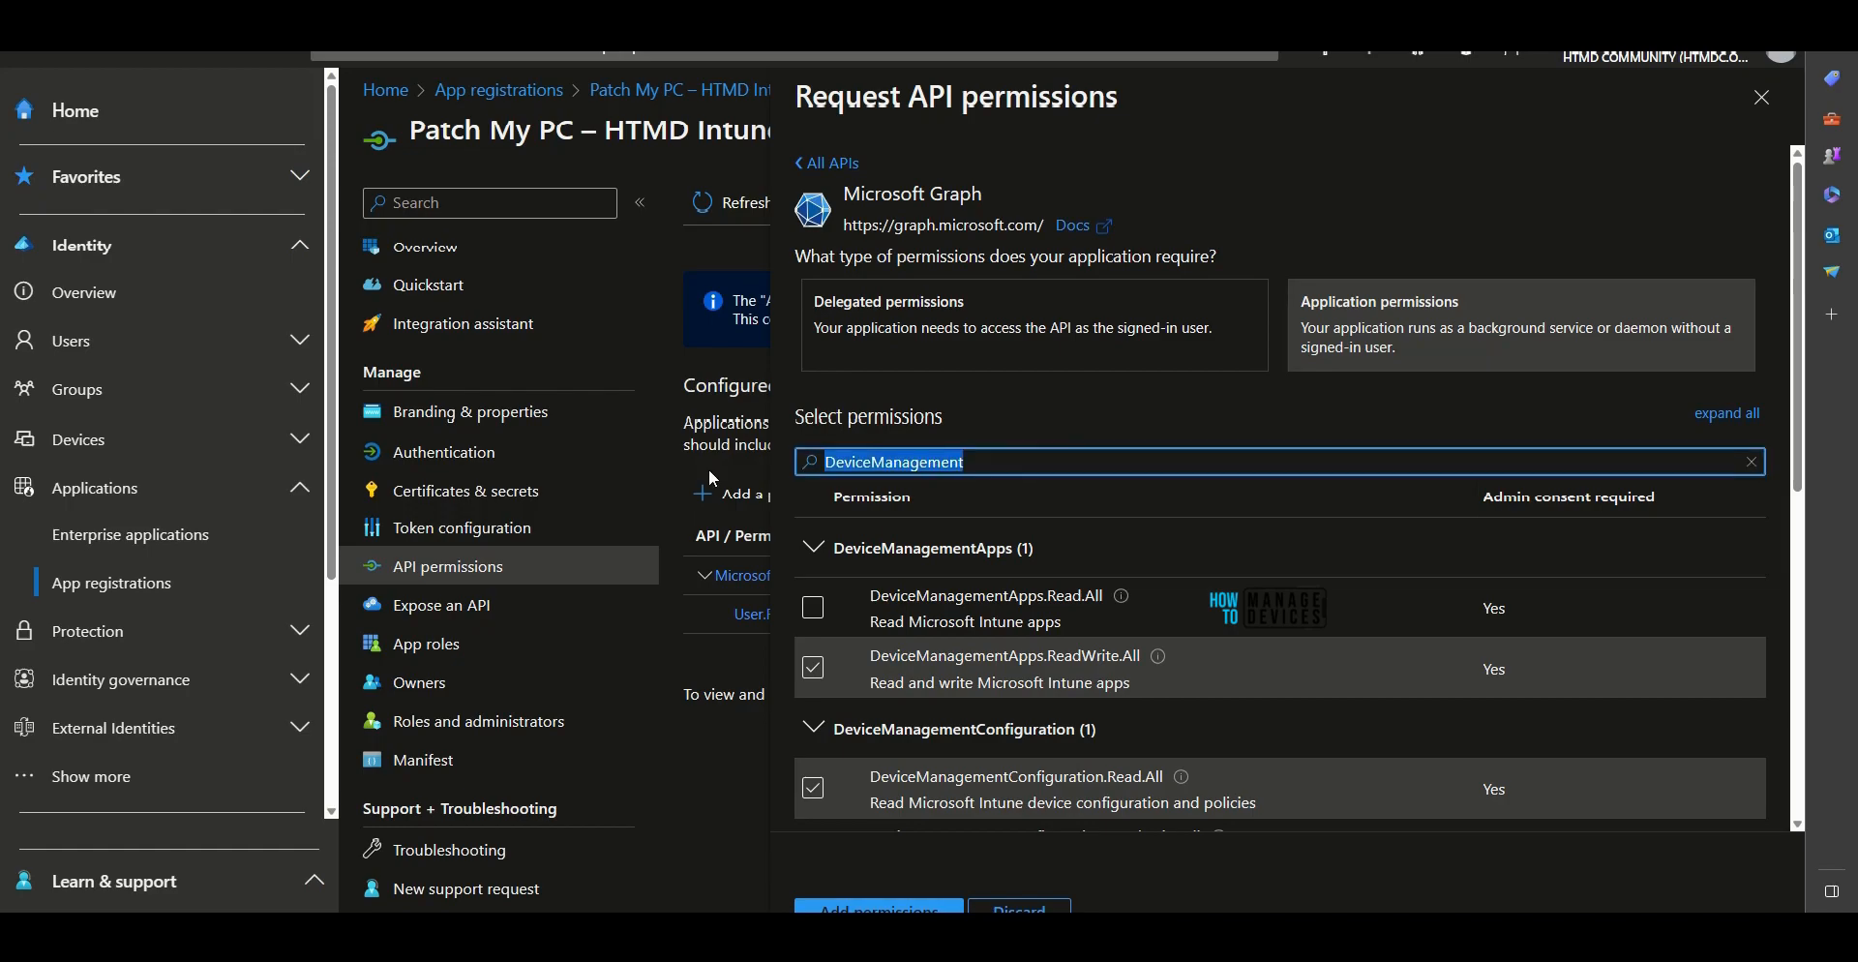
{"action": "type", "text": "GroupMember"}
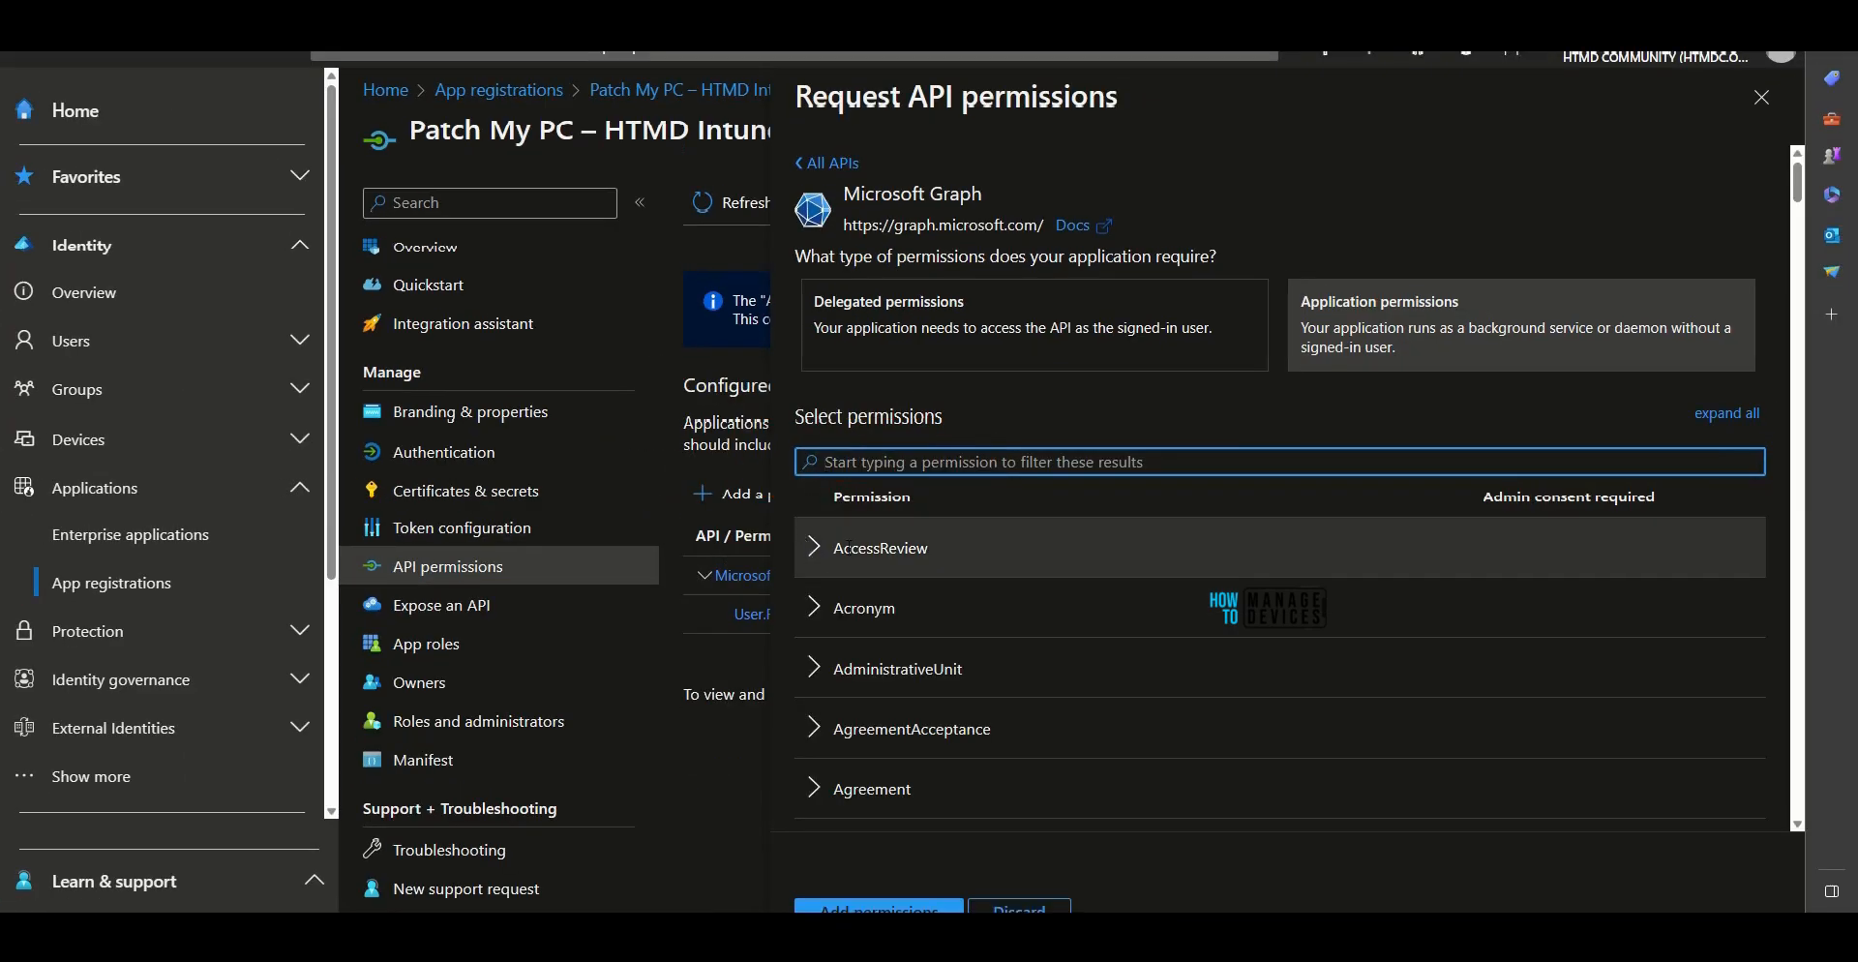
{"action": "type", "text": "GroupMember"}
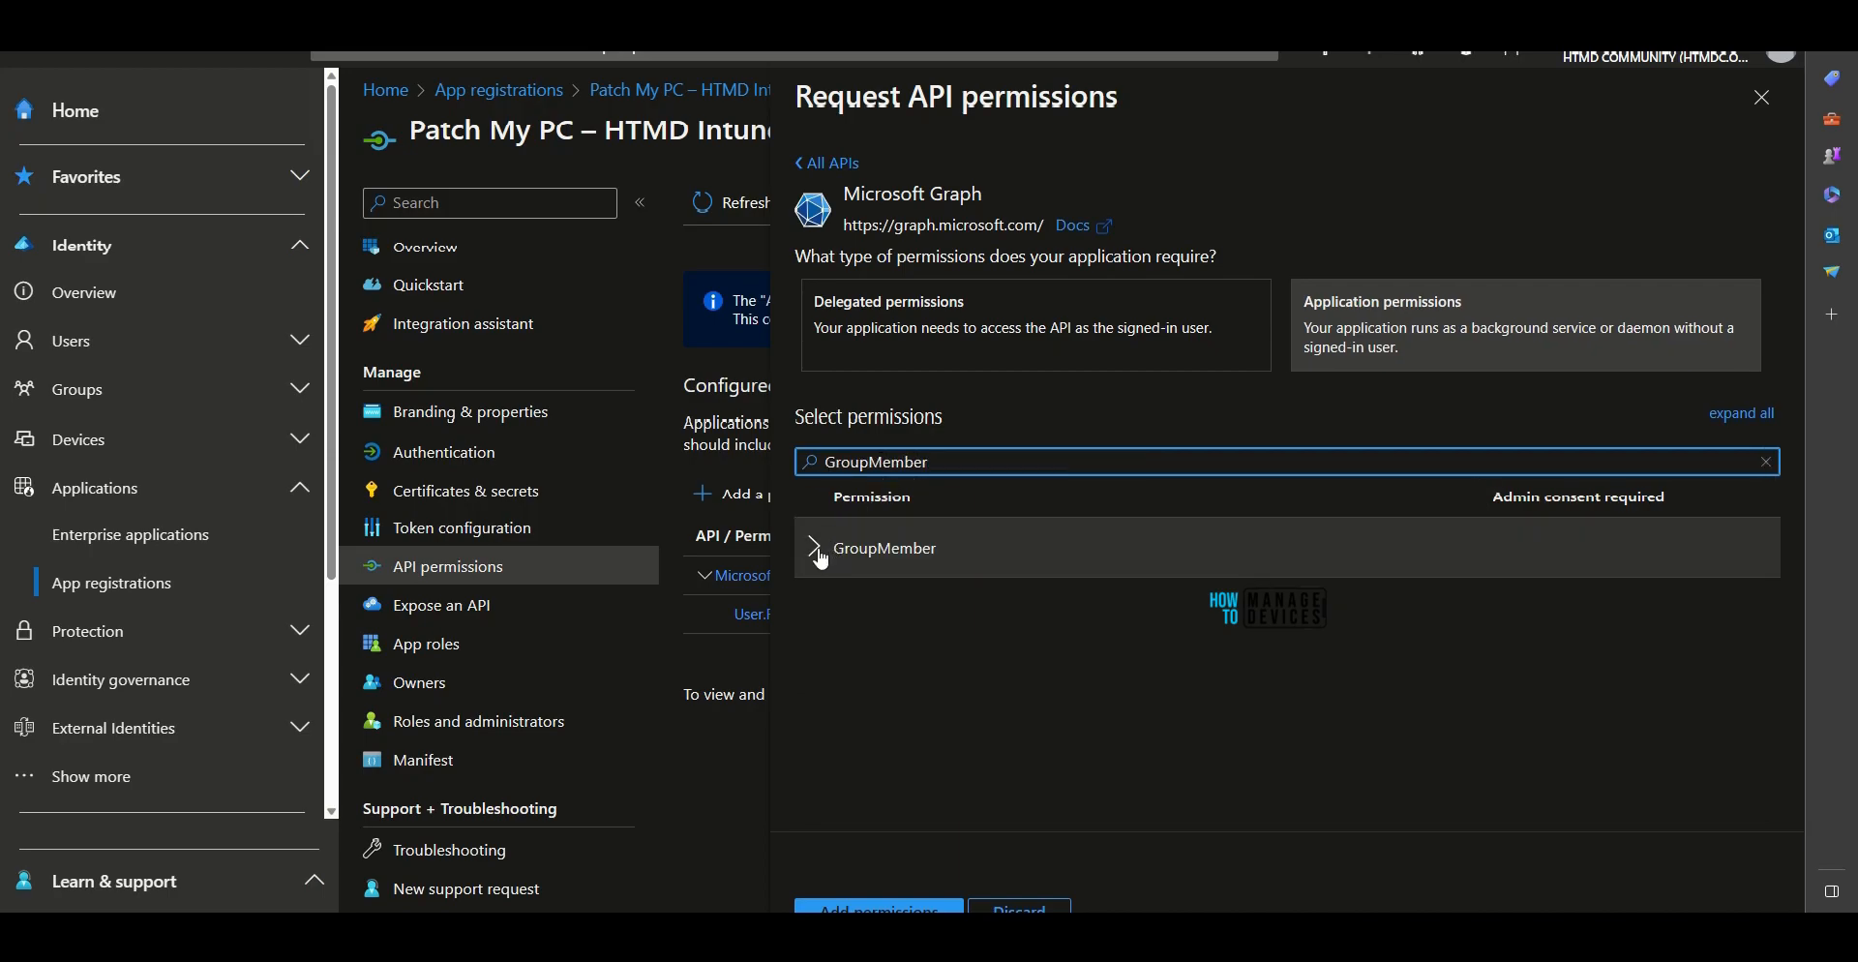
{"action": "left_click", "coordinate": [815, 548]}
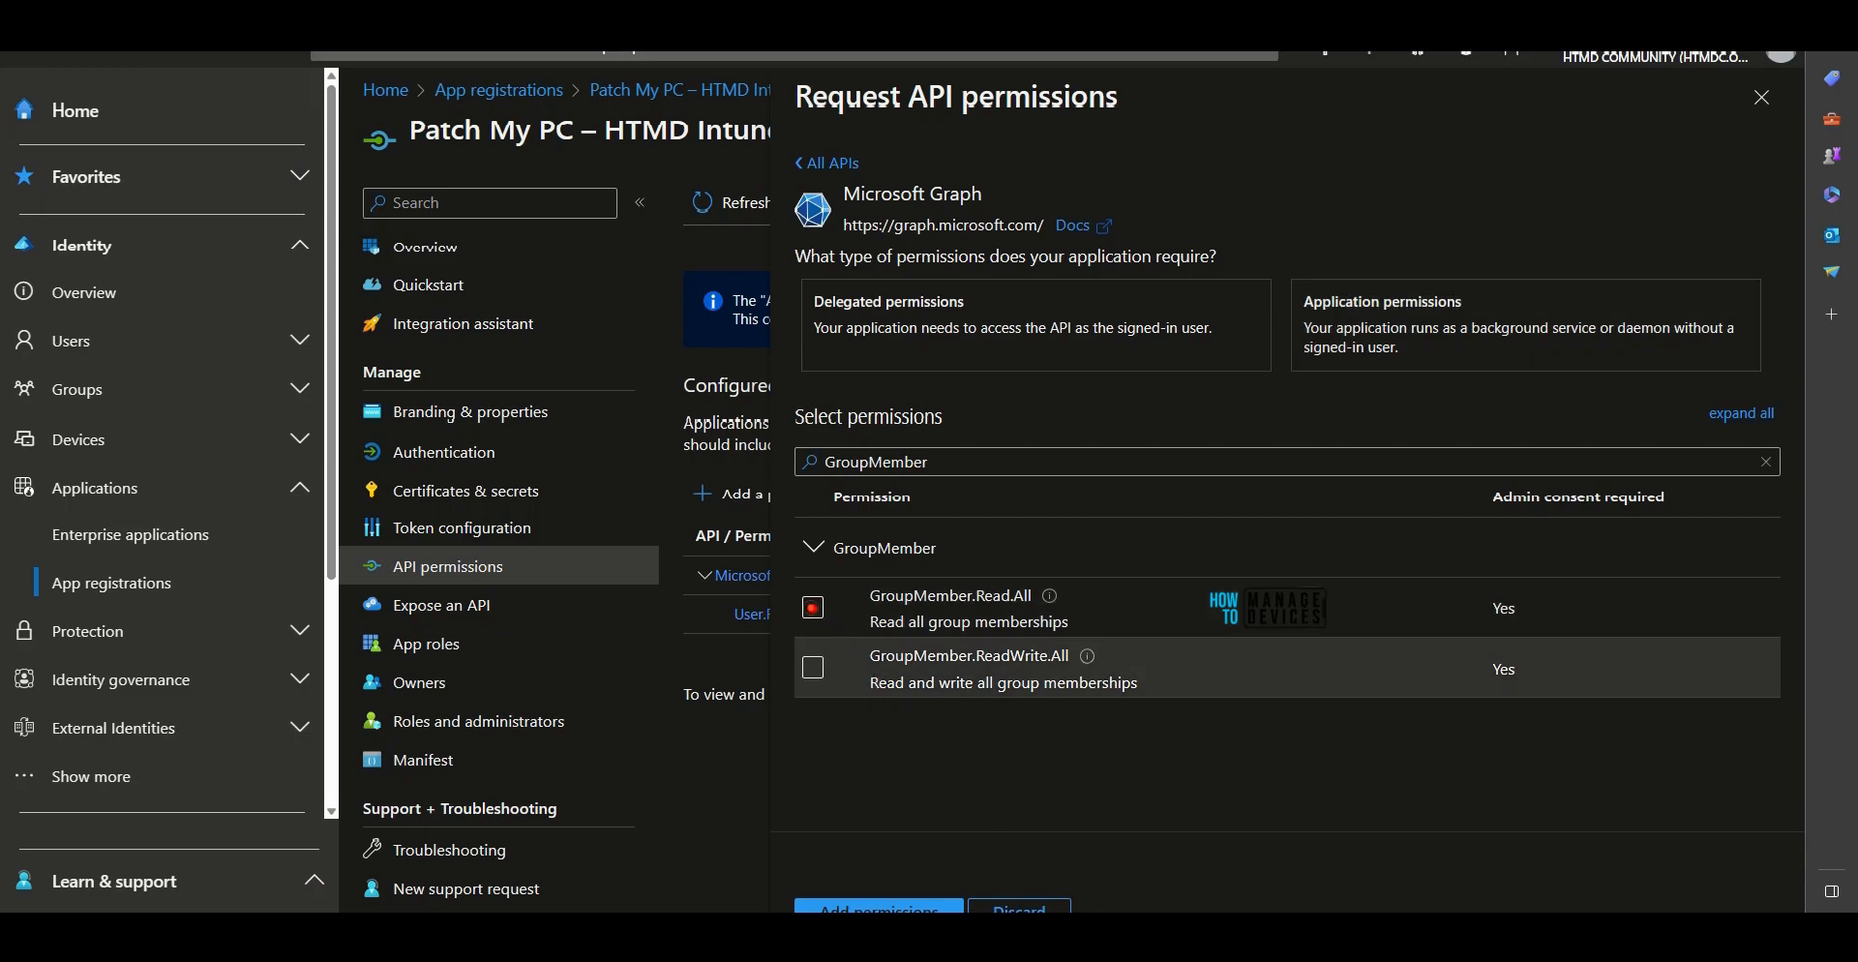
{"action": "left_click", "coordinate": [813, 608]}
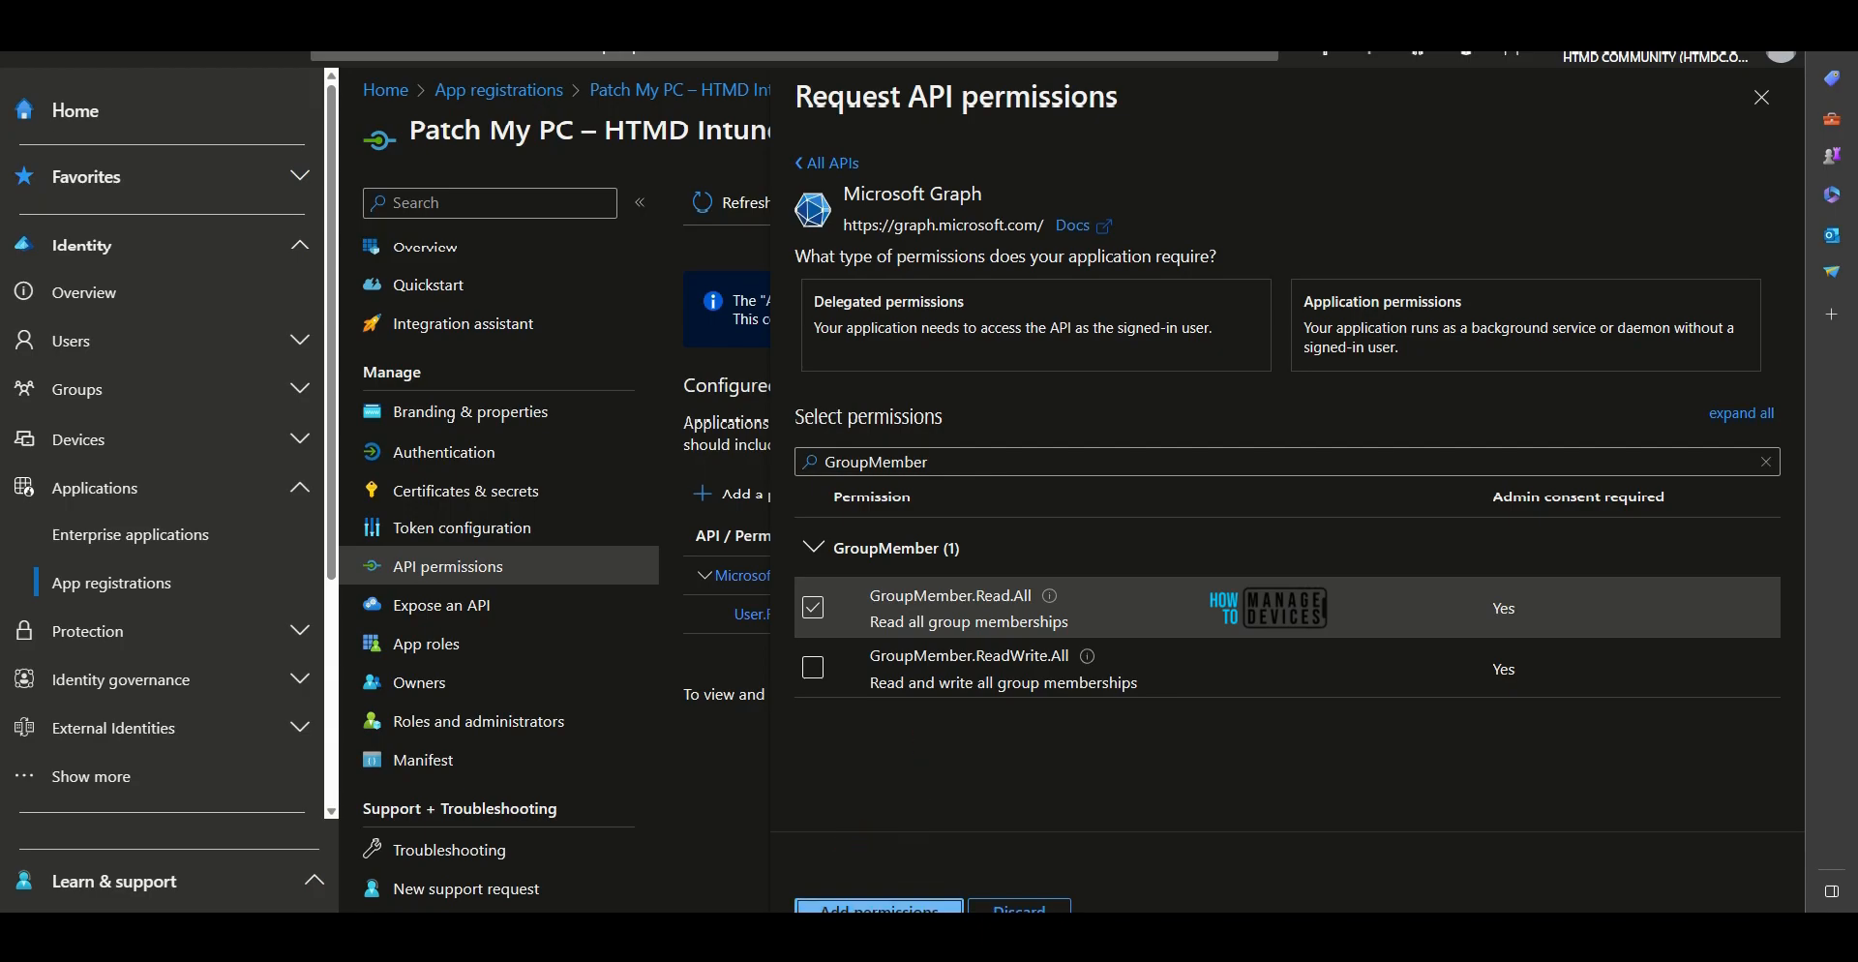
{"action": "left_click", "coordinate": [878, 908]}
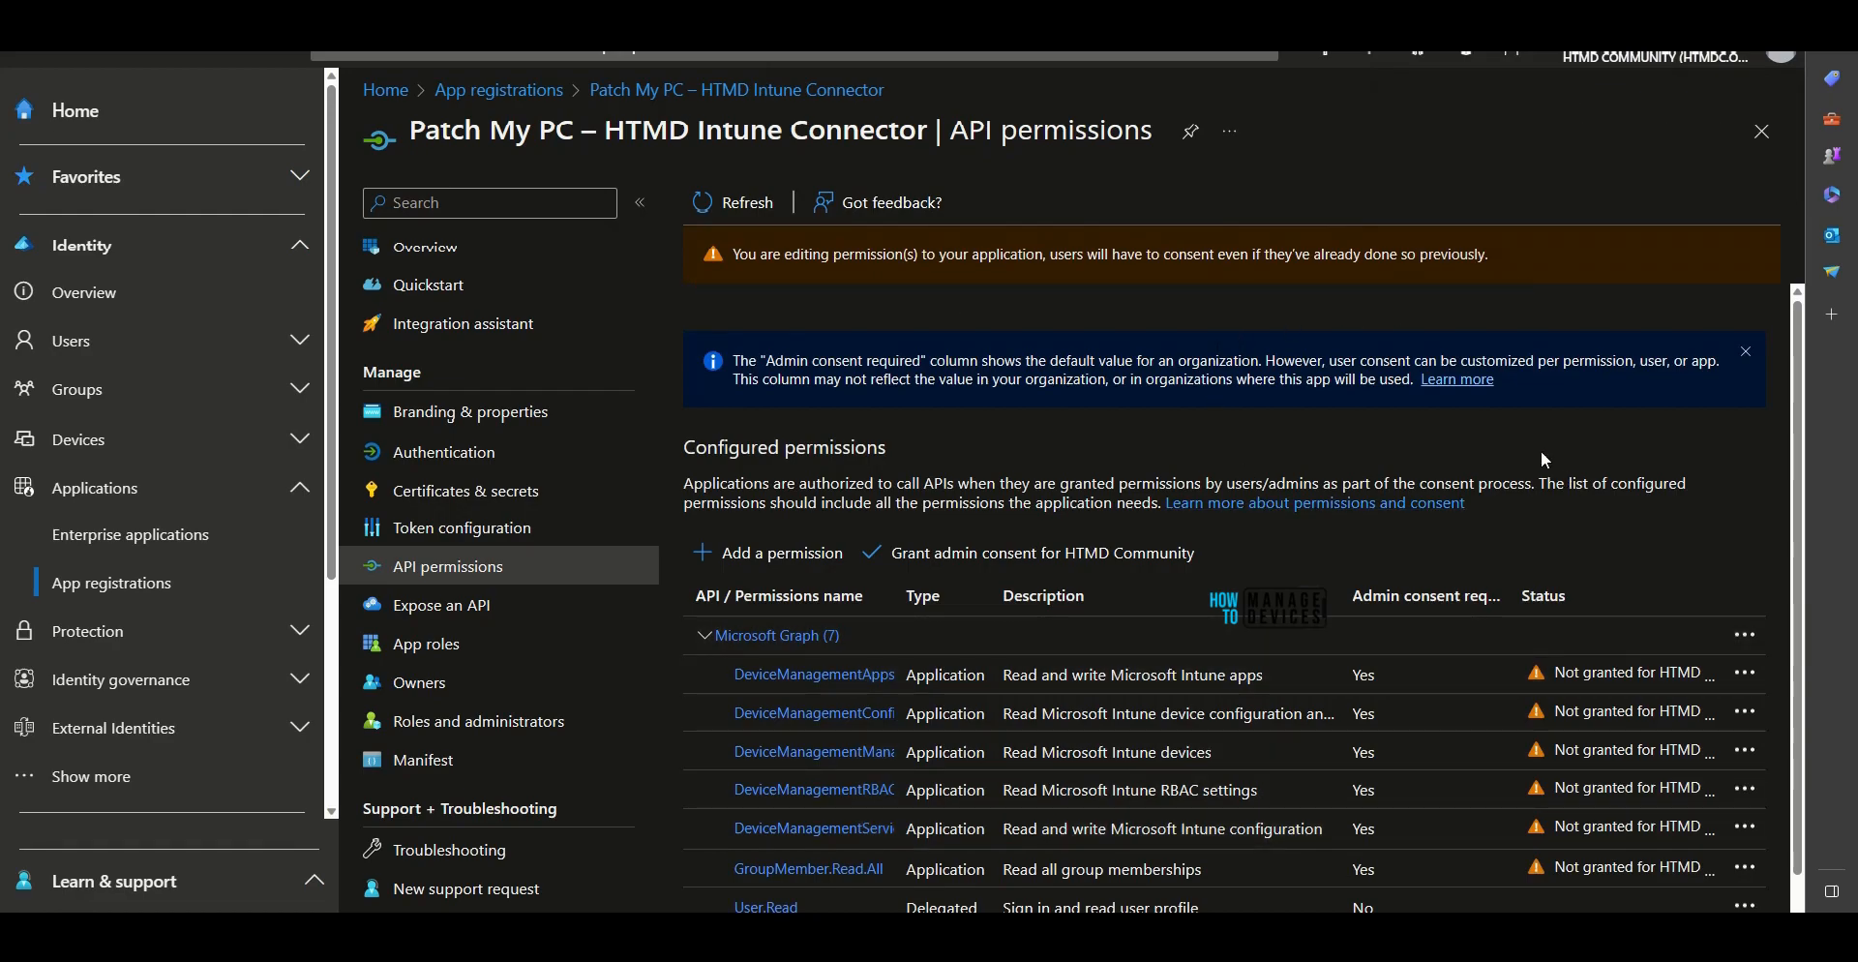
Grant admin consent for HTMD Community to the application's configured Microsoft Graph permissions.
{"action": "scroll", "coordinate": [1416, 455], "scroll_direction": "down", "scroll_amount": 2}
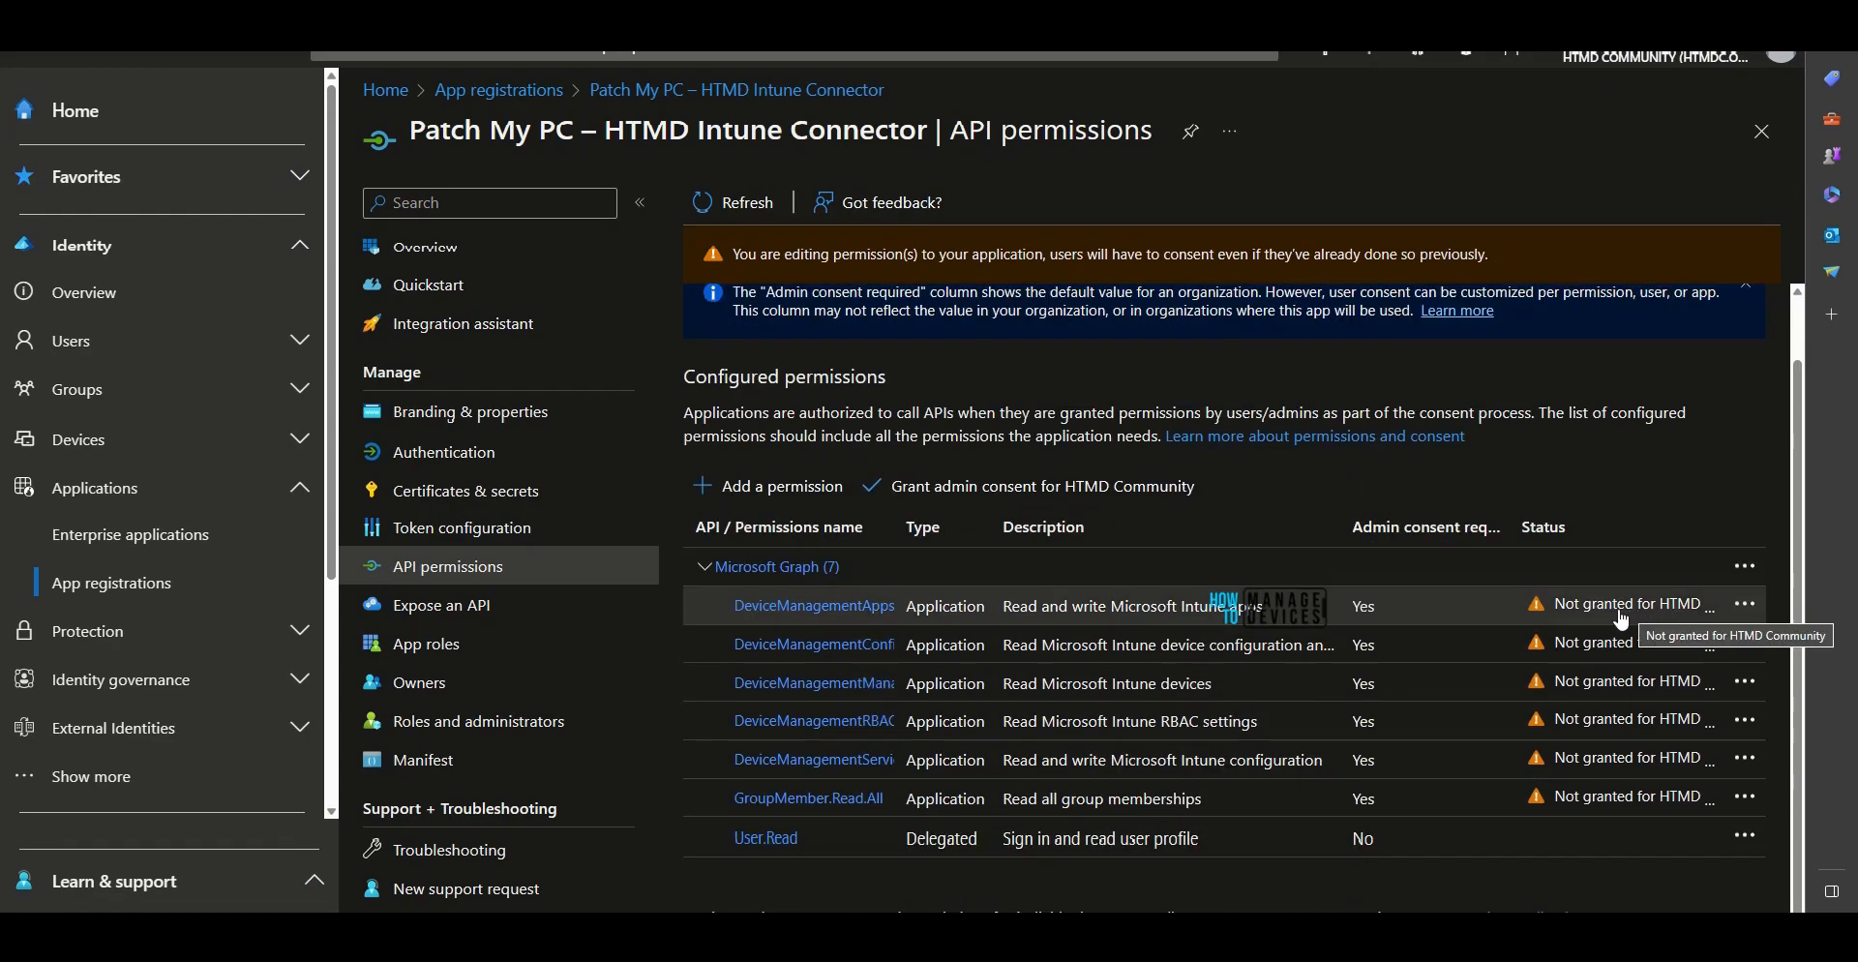
{"action": "left_click", "coordinate": [1747, 607]}
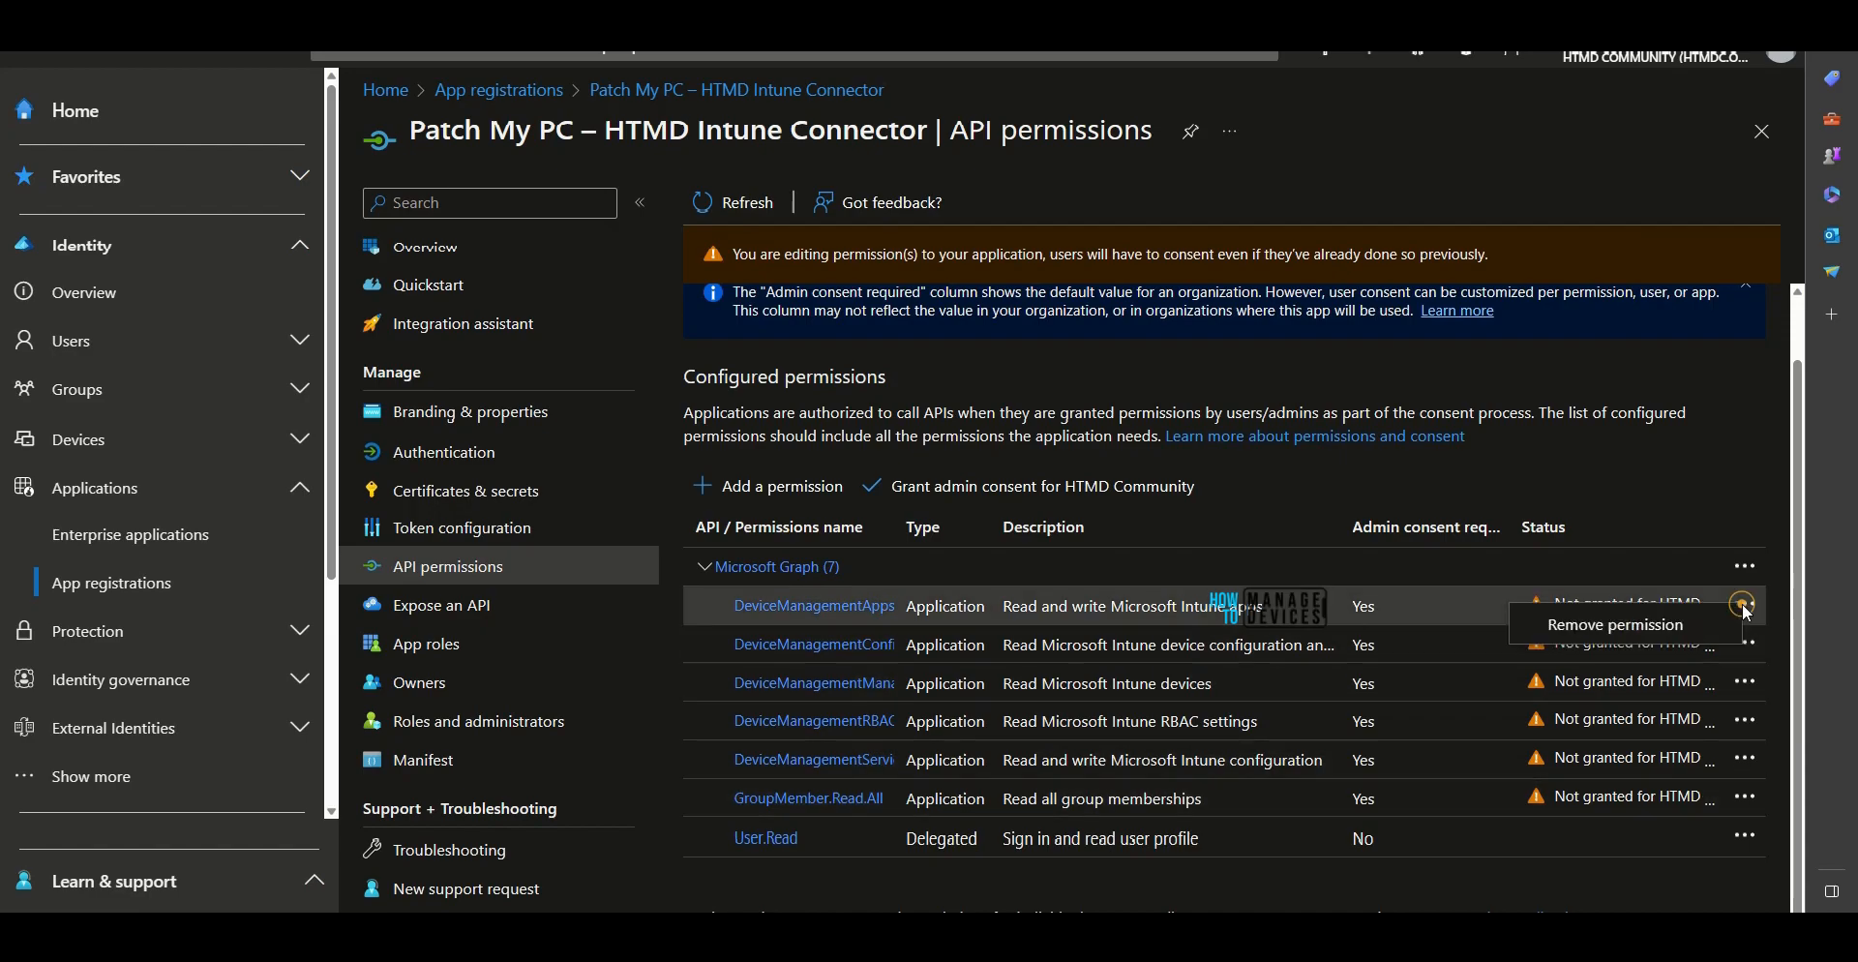
{"action": "left_click", "coordinate": [1740, 476]}
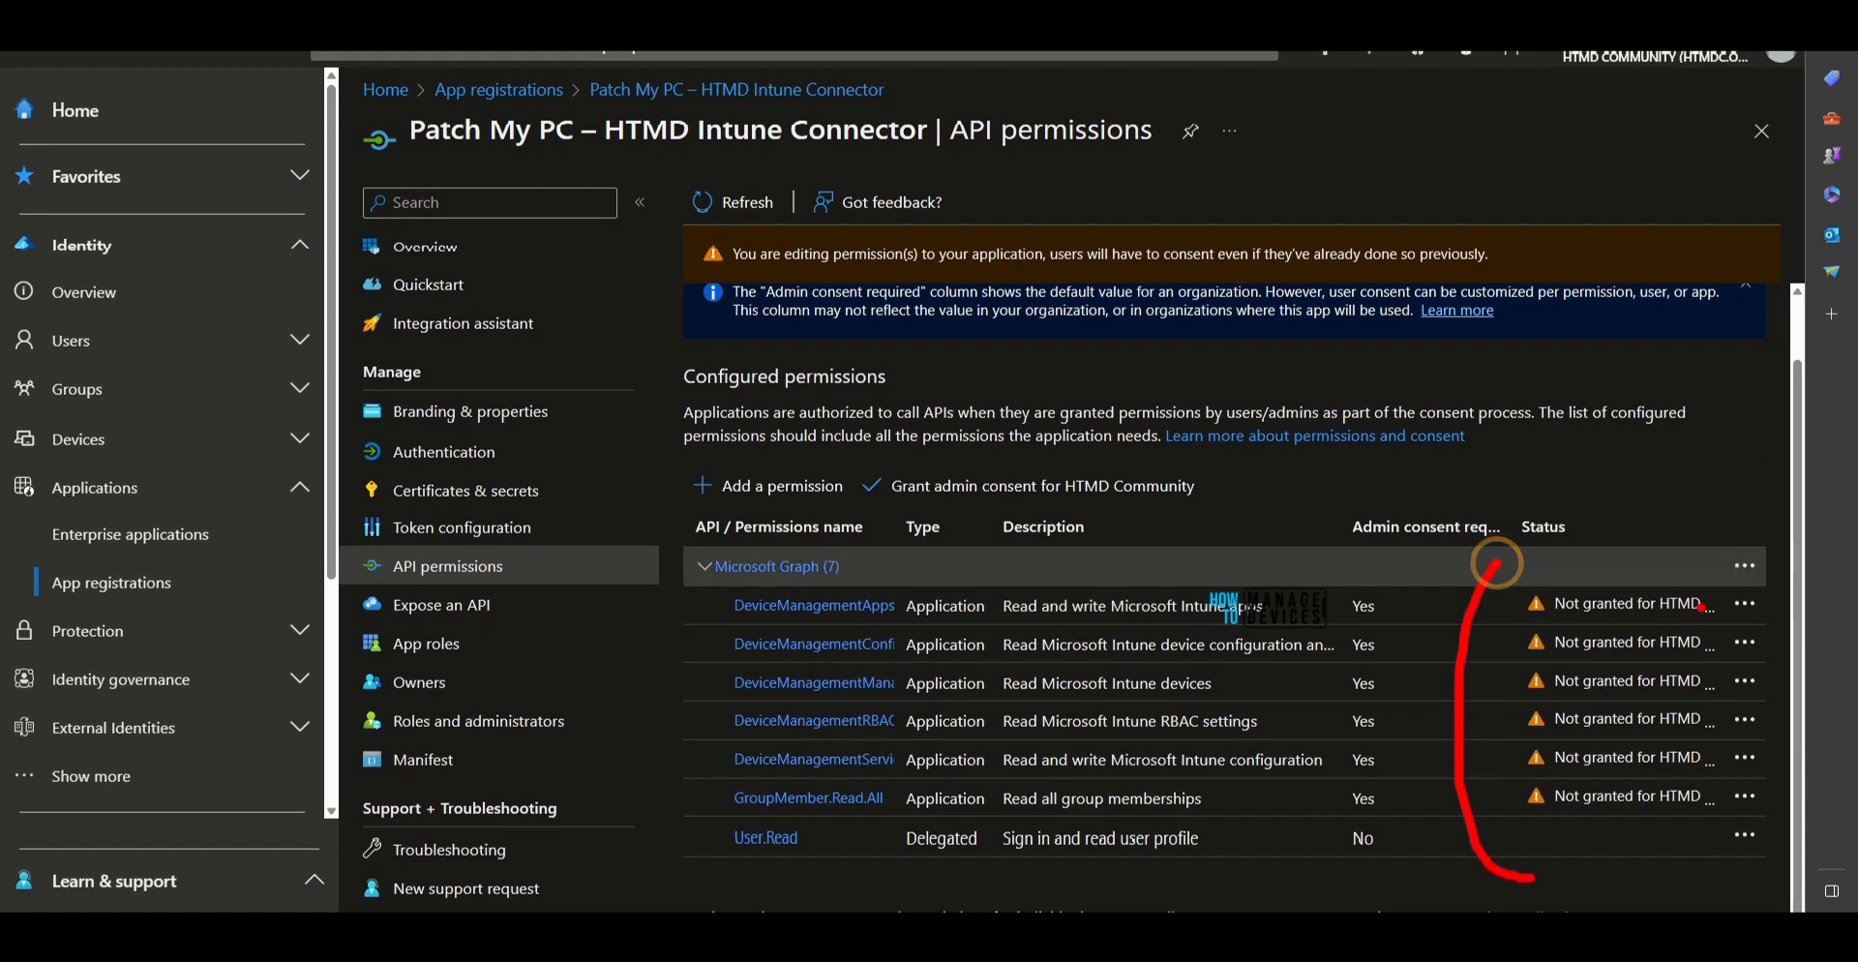
{"action": "left_click_drag", "start_coordinate": [1717, 593], "coordinate": [1749, 845]}
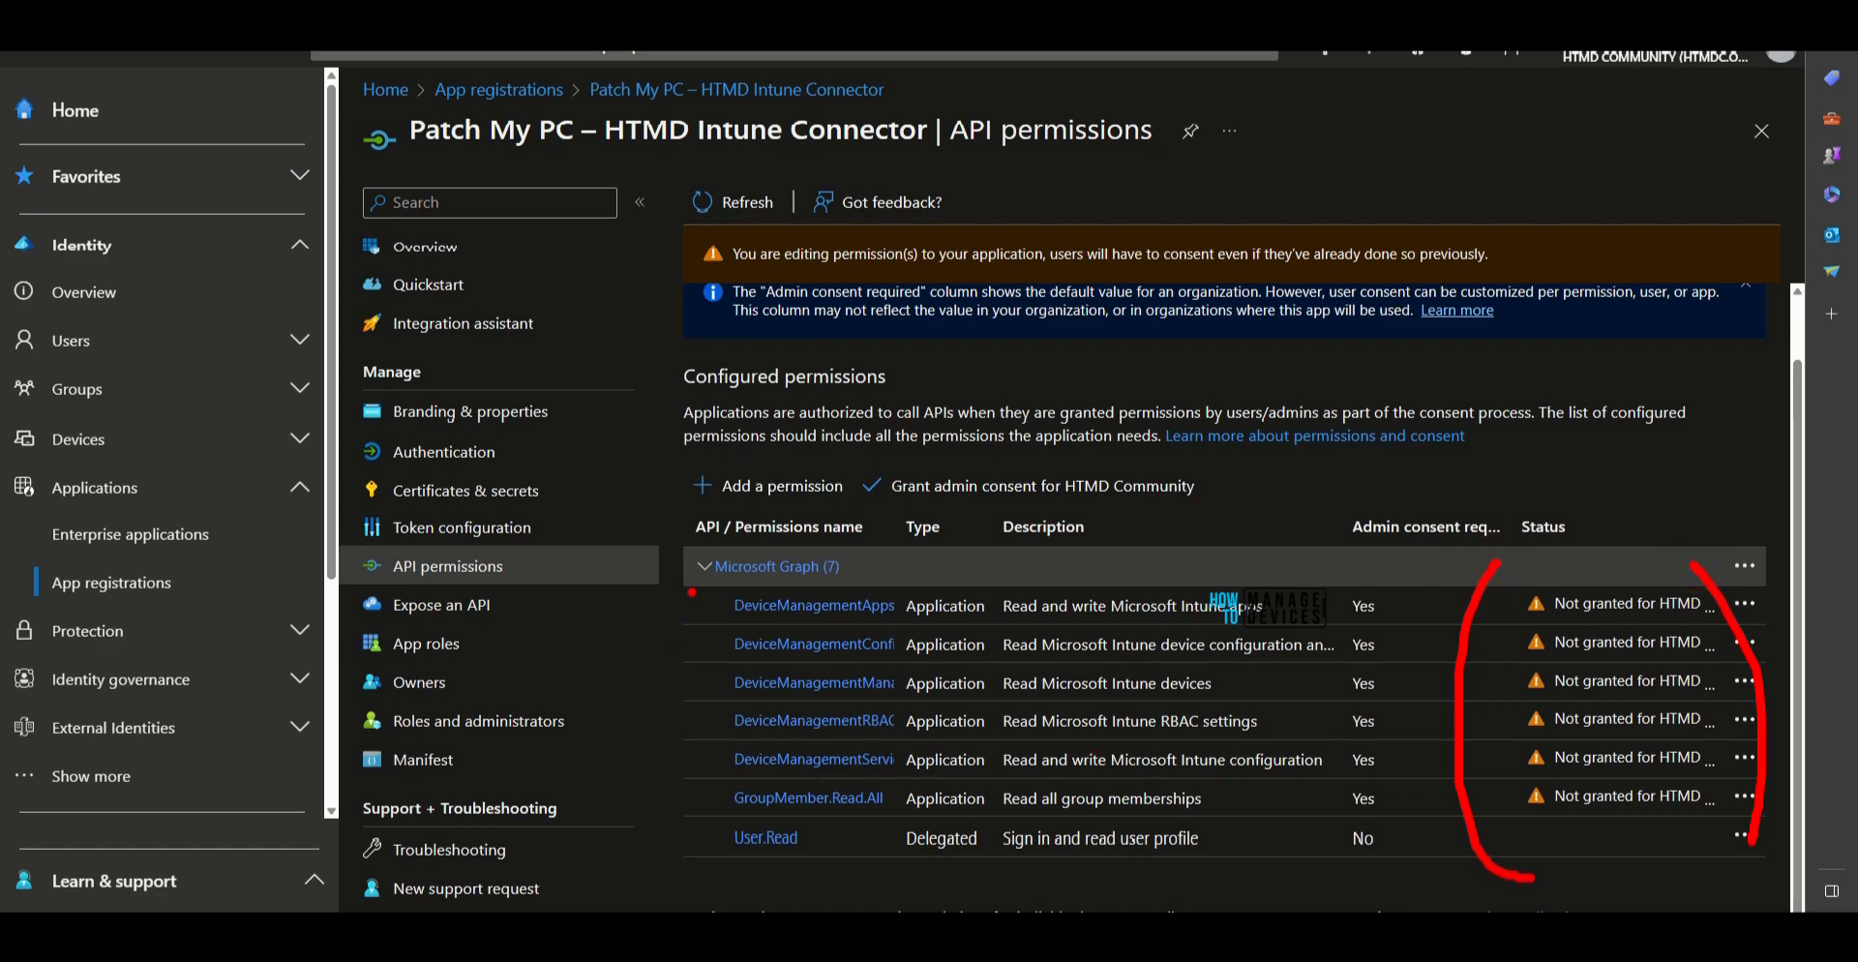
{"action": "mouse_move", "coordinate": [692, 592]}
{"action": "left_mouse_down"}
{"action": "mouse_move", "coordinate": [669, 825]}
{"action": "mouse_move", "coordinate": [686, 849]}
{"action": "left_mouse_up"}
{"action": "key", "text": "Escape"}
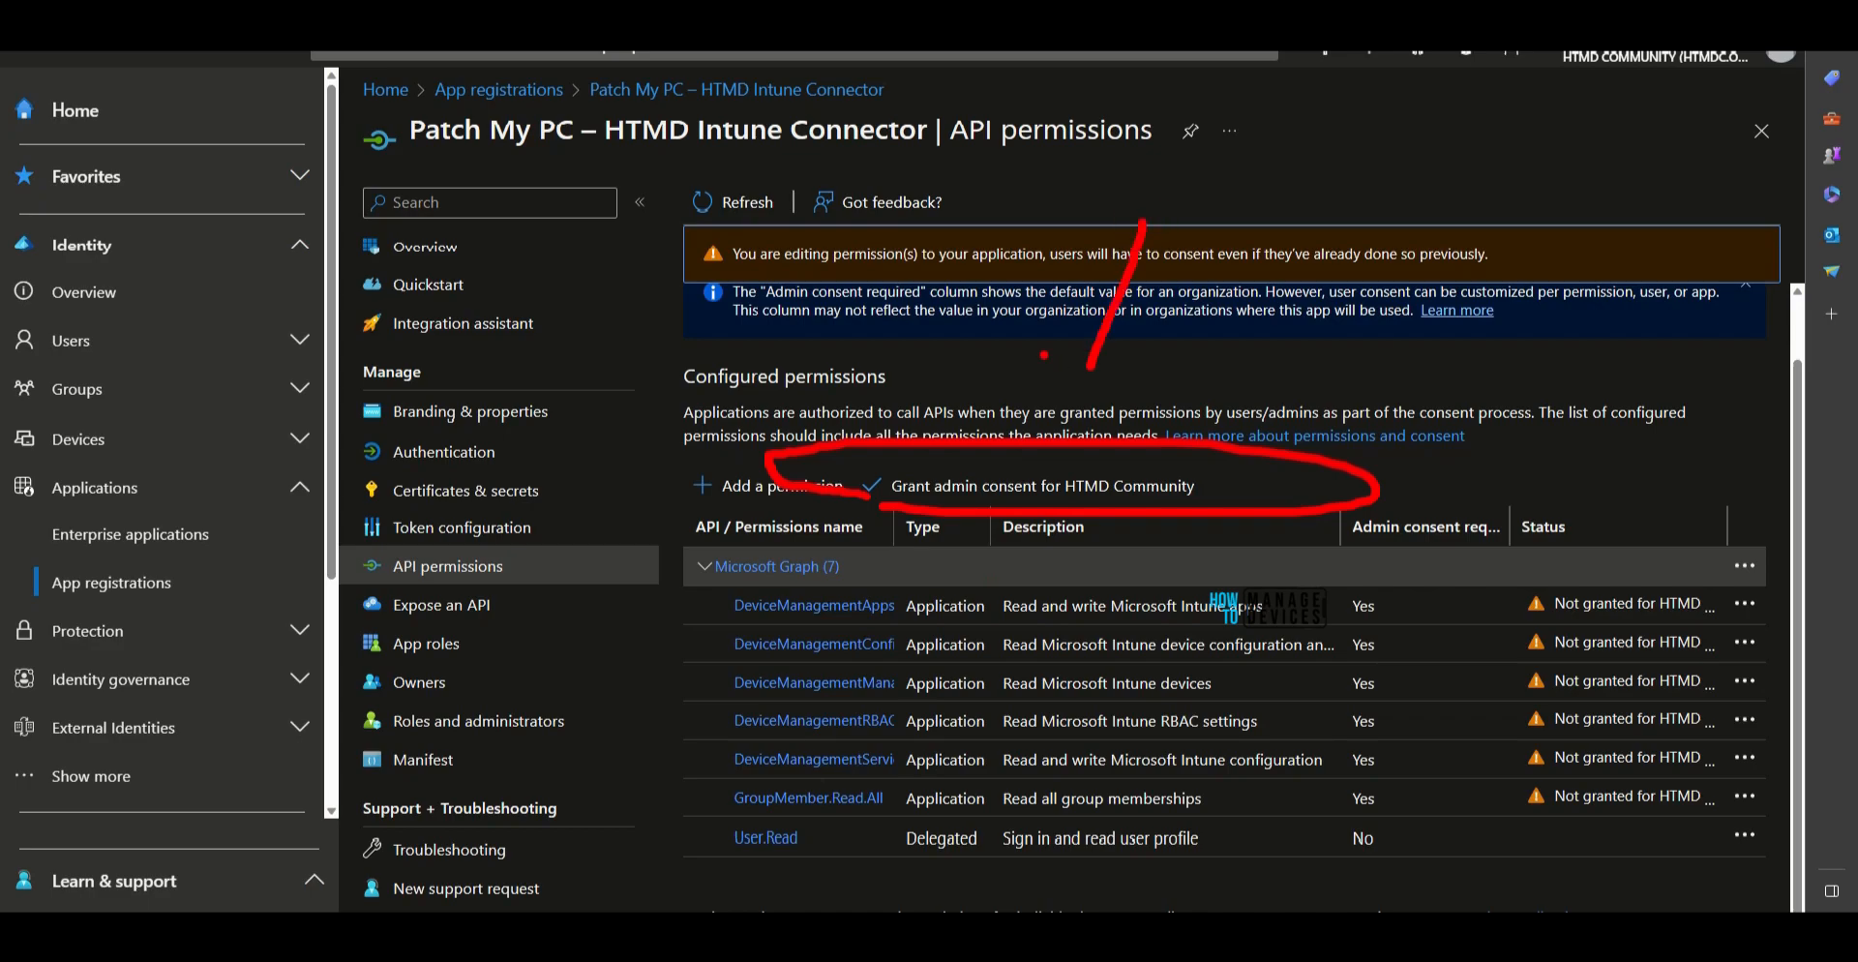
{"action": "left_click", "coordinate": [1057, 509]}
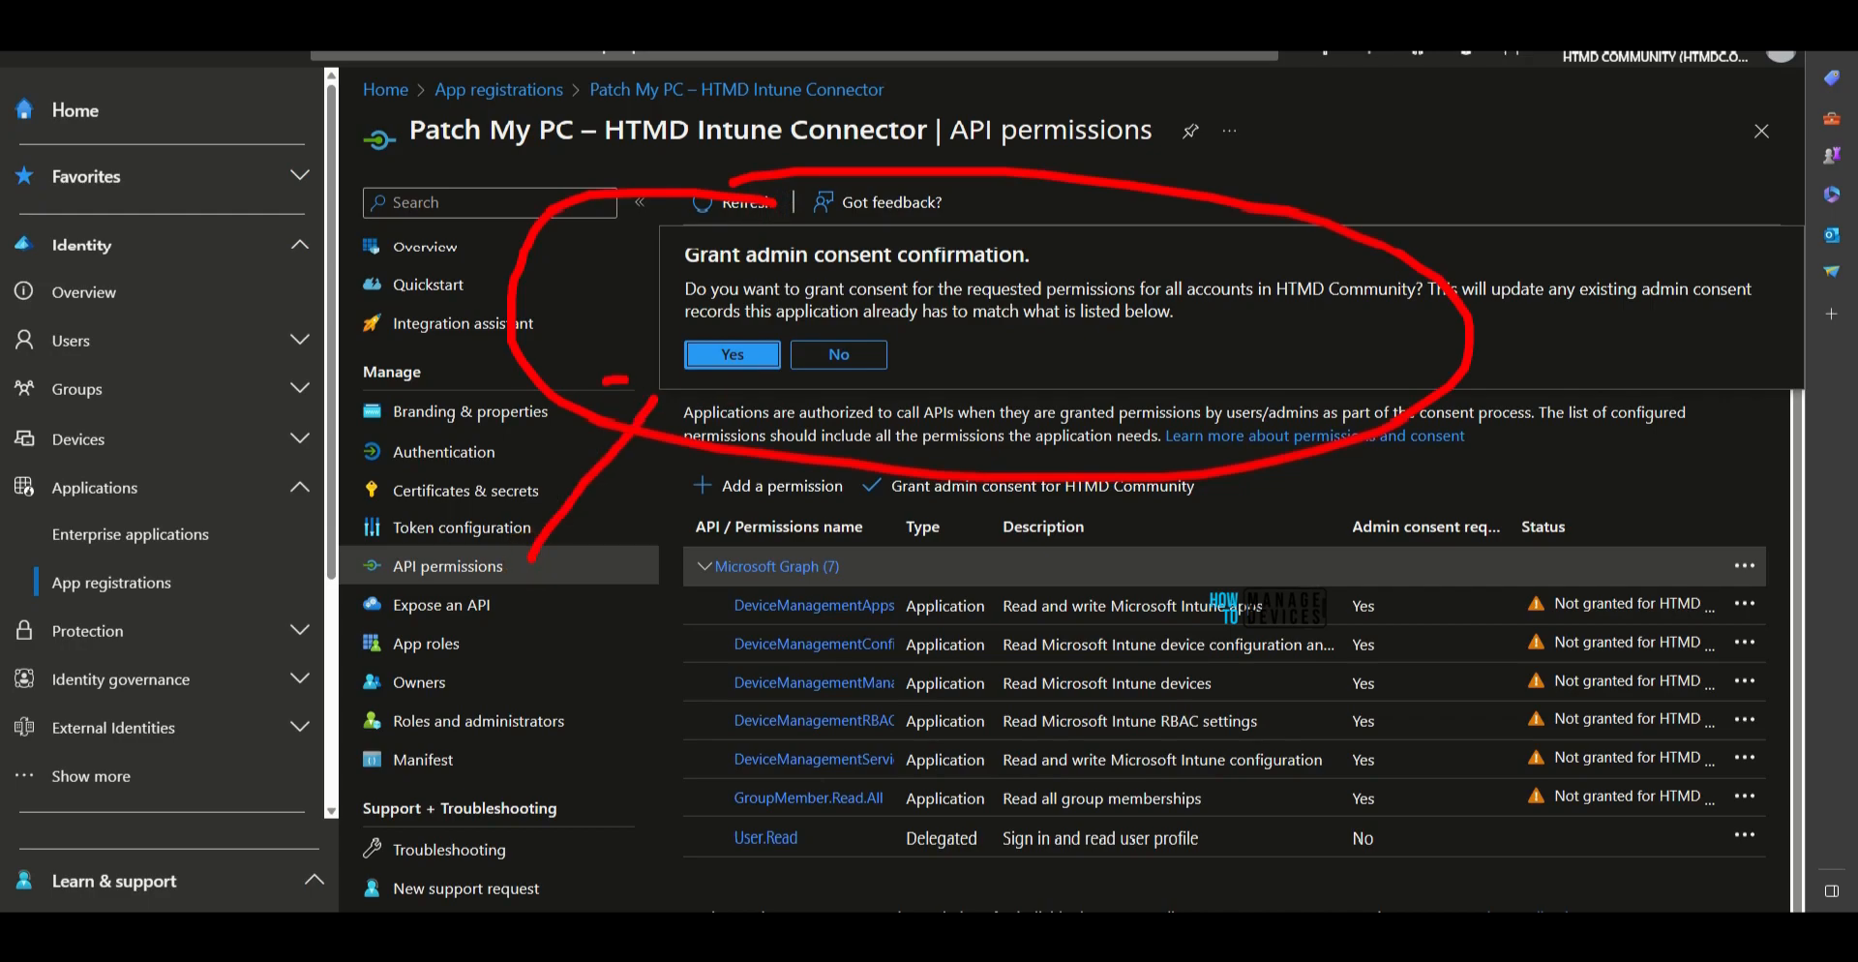
{"action": "left_click", "coordinate": [763, 367]}
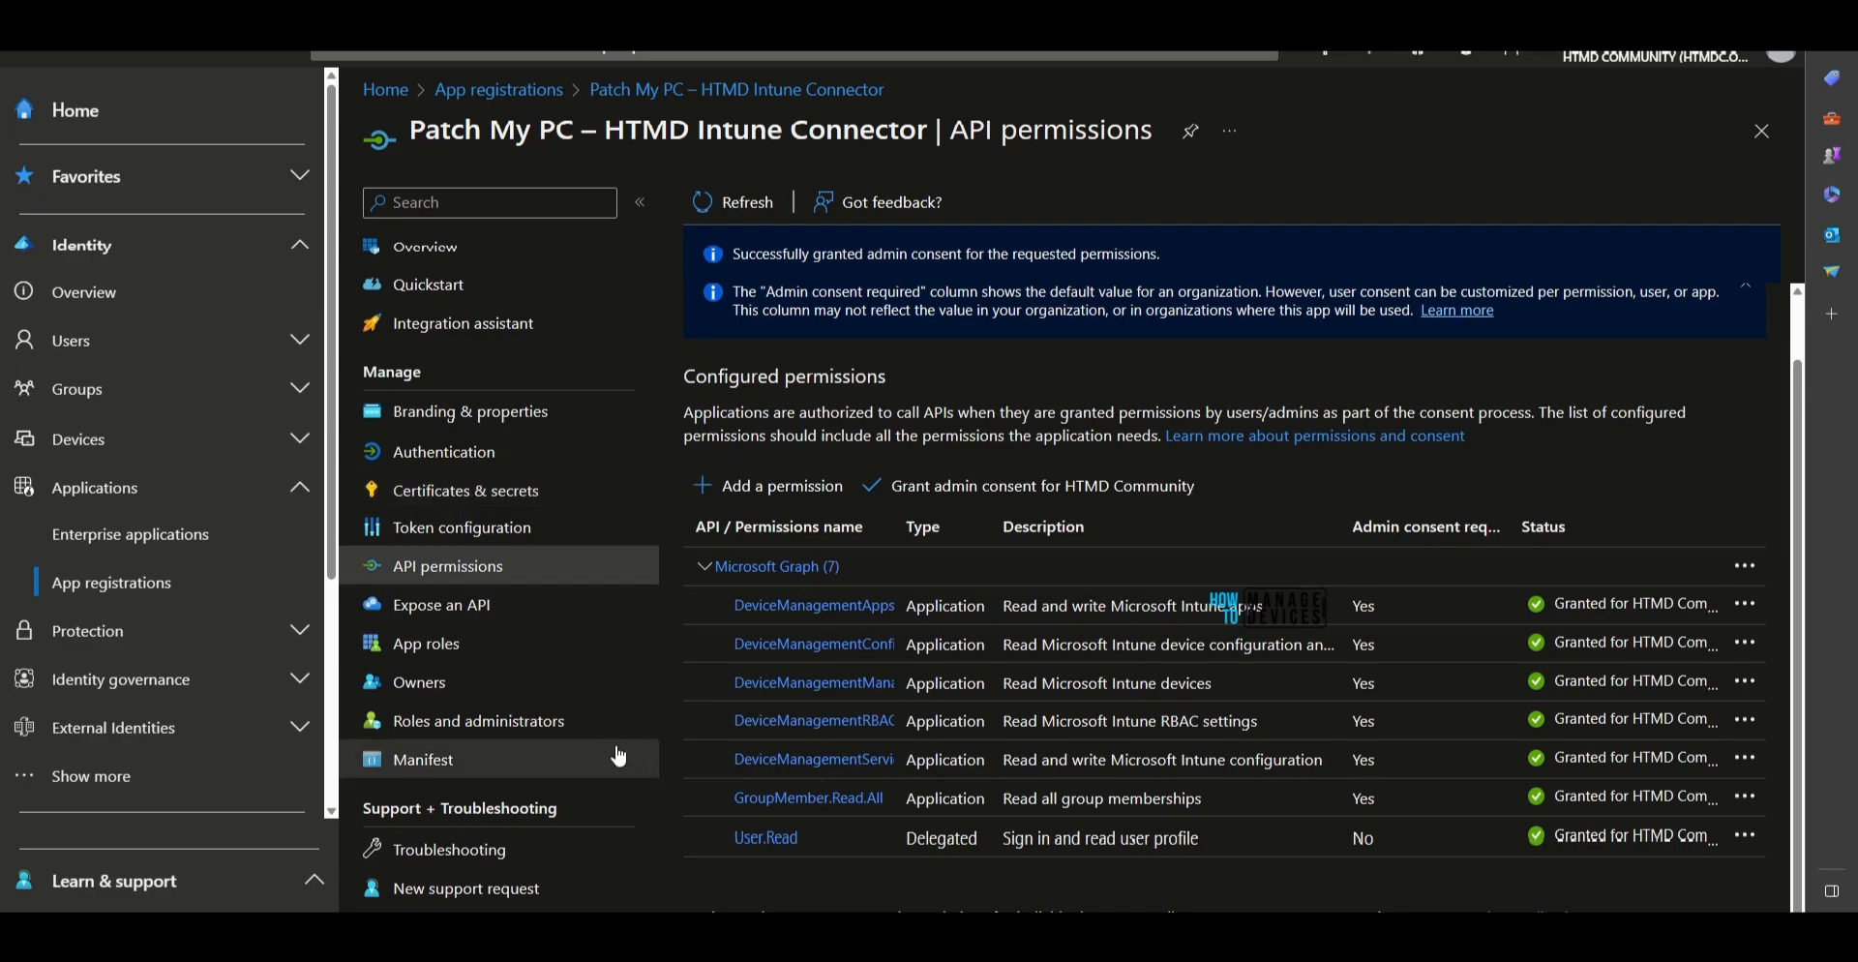
Add a client secret to the app registration with description PatchMyPC Intune Publsiher Tool and 180 days (6 months) expiry.
{"action": "left_click", "coordinate": [503, 488]}
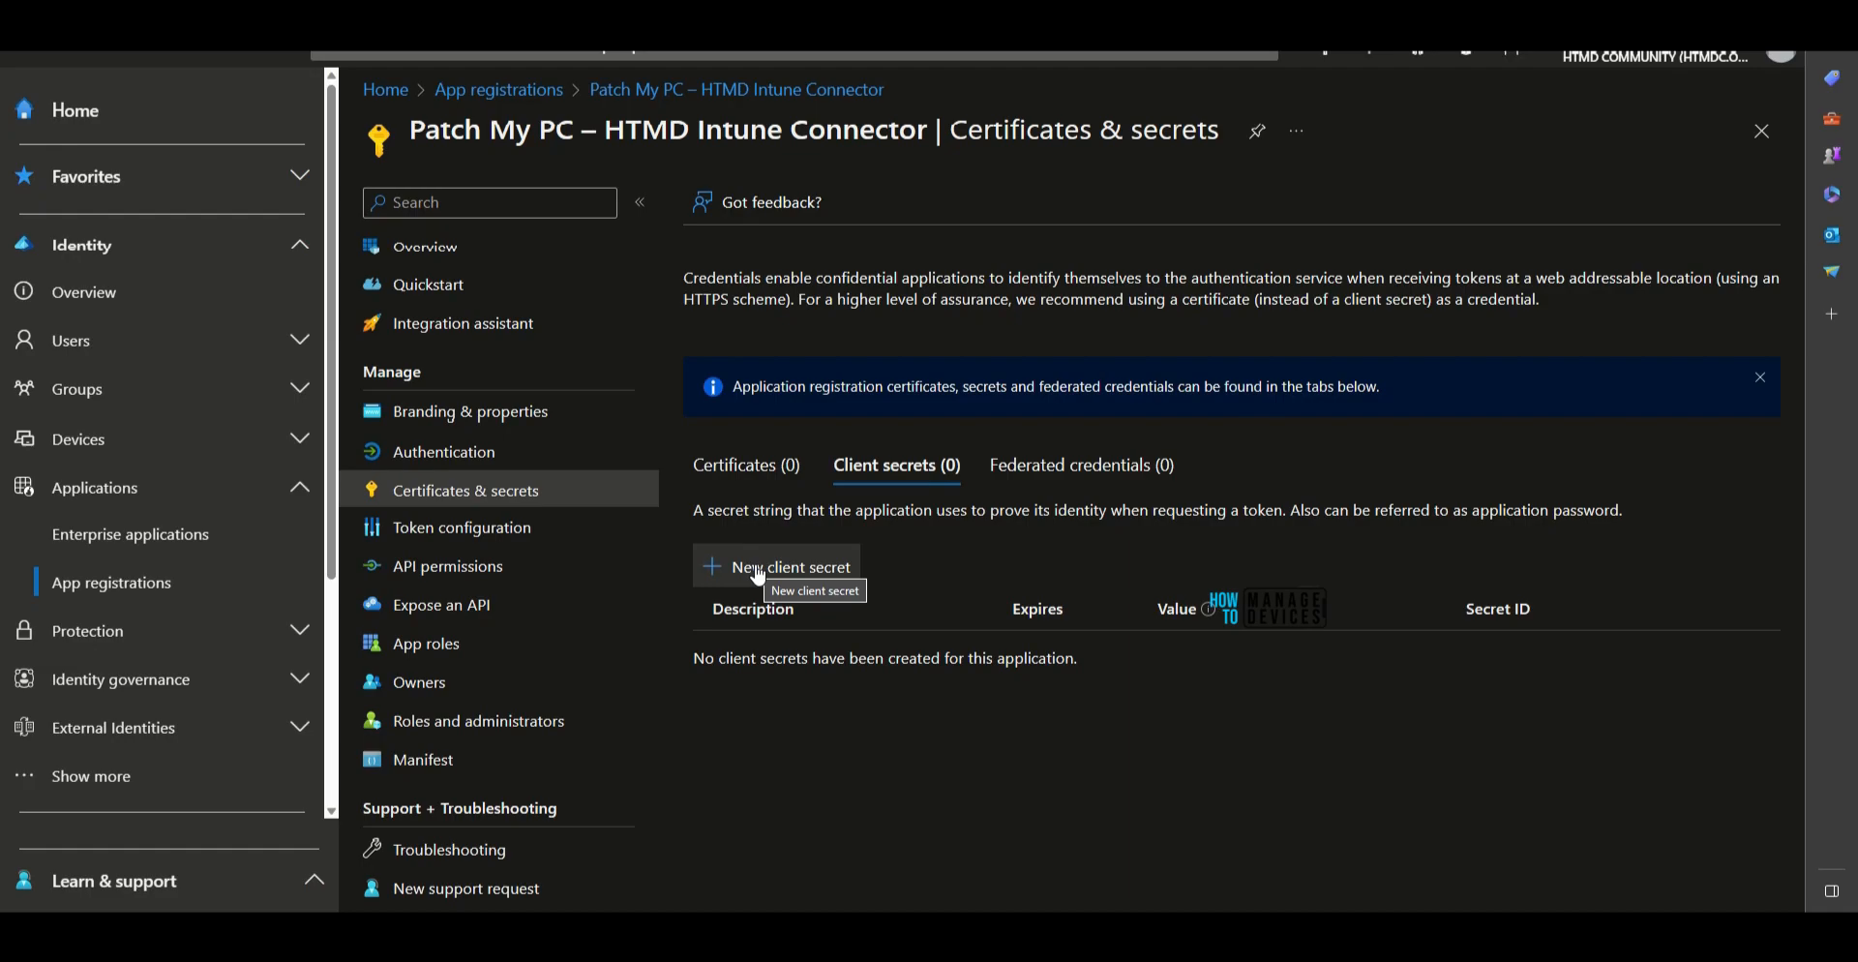
{"action": "left_click_drag", "start_coordinate": [813, 542], "coordinate": [981, 866]}
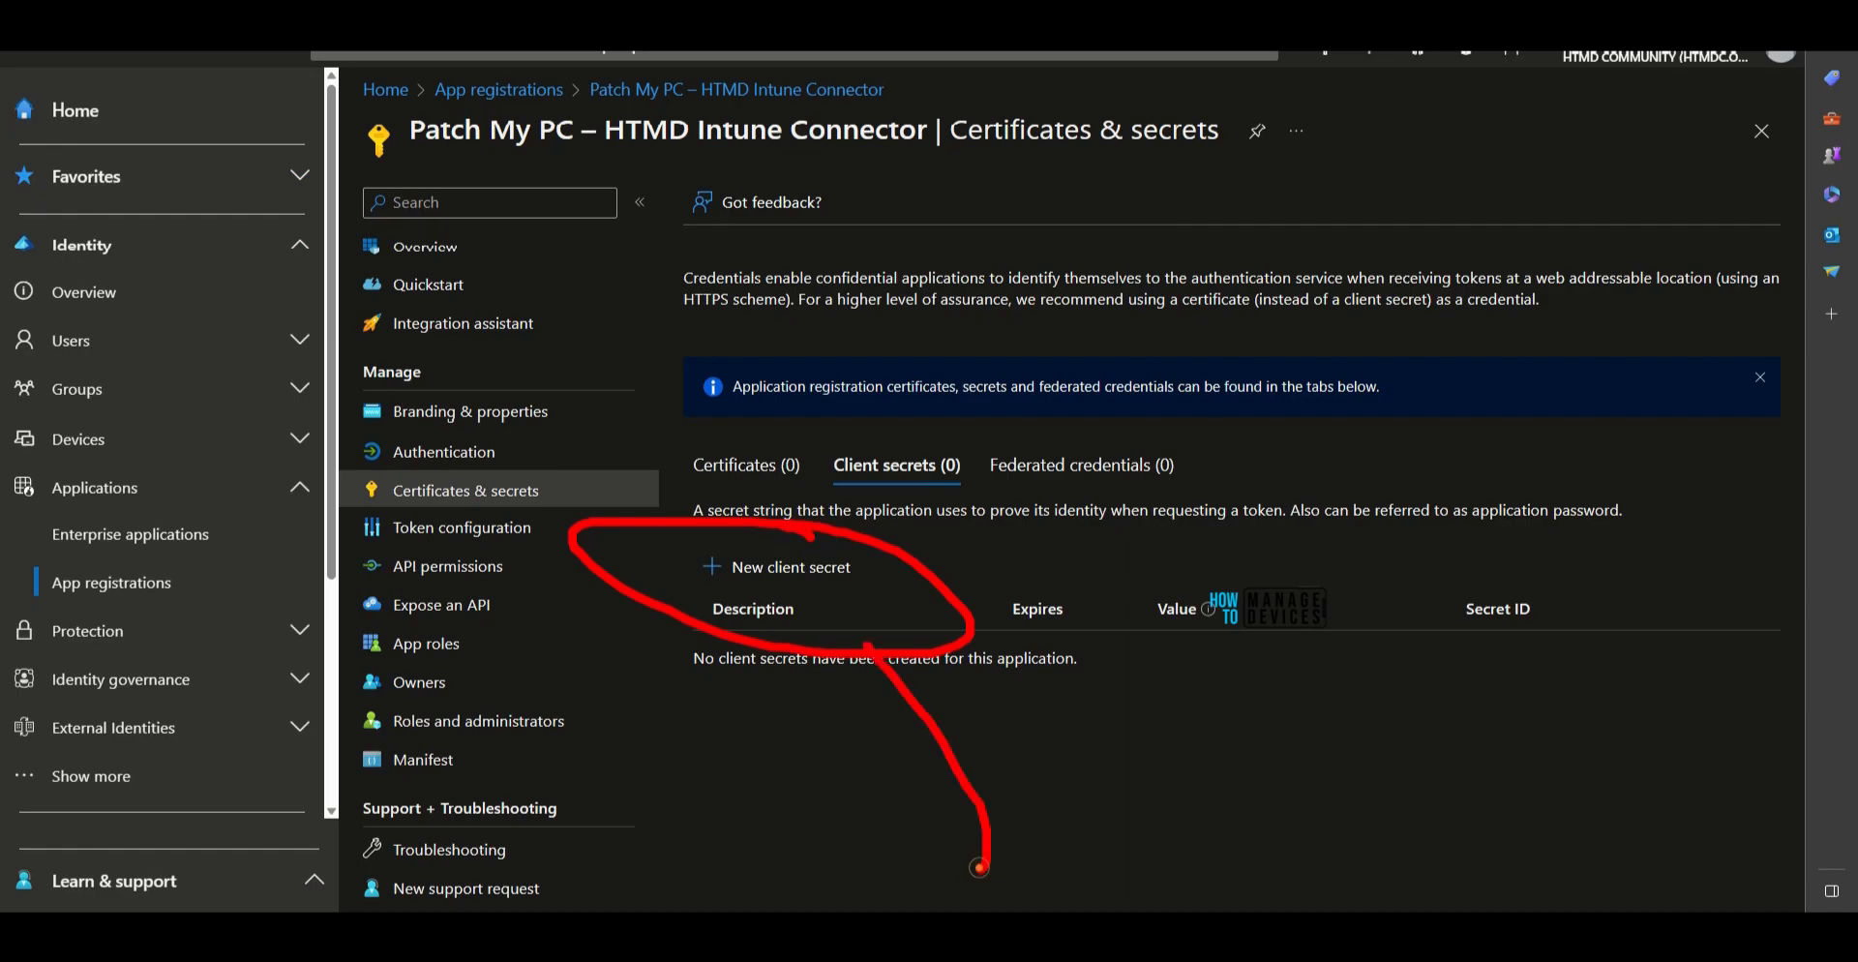
{"action": "key", "text": "Escape"}
{"action": "left_click", "coordinate": [825, 573]}
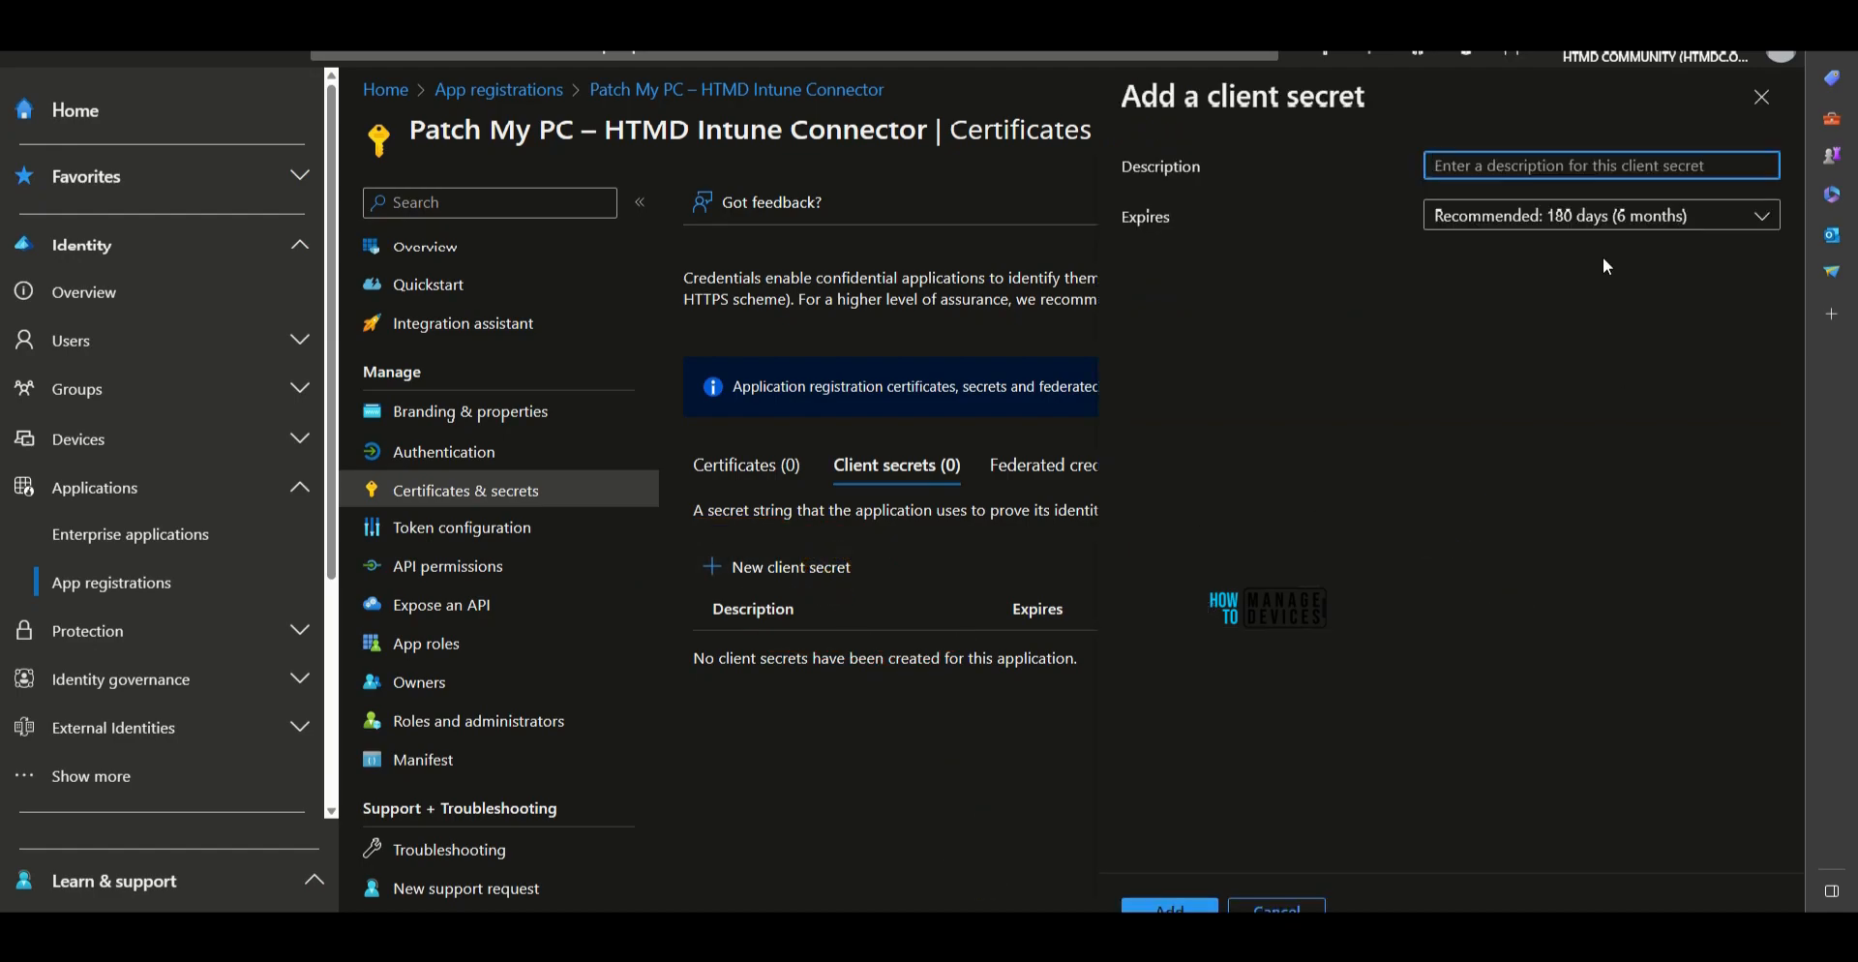
{"action": "mouse_move", "coordinate": [1519, 228]}
{"action": "left_mouse_down"}
{"action": "mouse_move", "coordinate": [1439, 238]}
{"action": "mouse_move", "coordinate": [1510, 193]}
{"action": "left_mouse_up"}
{"action": "key", "text": "Escape"}
{"action": "left_click", "coordinate": [1582, 233]}
{"action": "left_click", "coordinate": [1582, 232]}
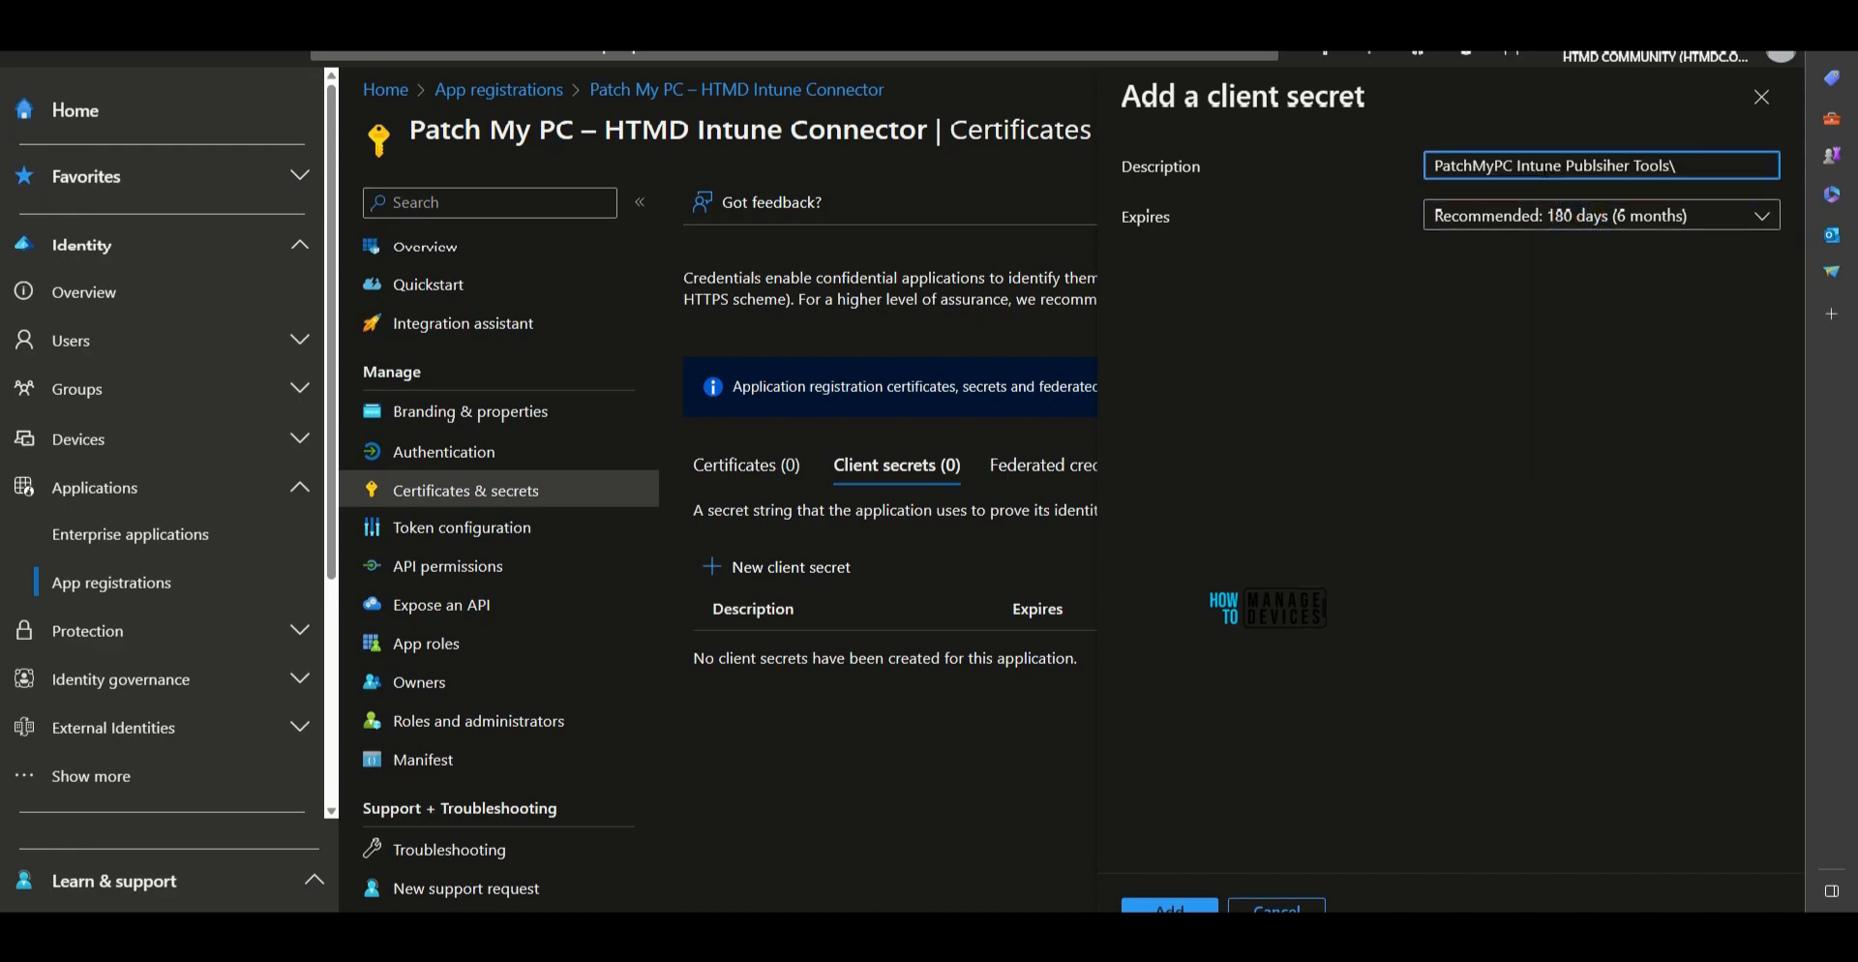
{"action": "key", "text": "BackSpace"}
{"action": "mouse_move", "coordinate": [1498, 122]}
{"action": "left_mouse_down"}
{"action": "mouse_move", "coordinate": [1405, 123]}
{"action": "mouse_move", "coordinate": [1849, 253]}
{"action": "mouse_move", "coordinate": [1611, 120]}
{"action": "left_mouse_up"}
{"action": "left_click_drag", "start_coordinate": [1467, 321], "coordinate": [1323, 526]}
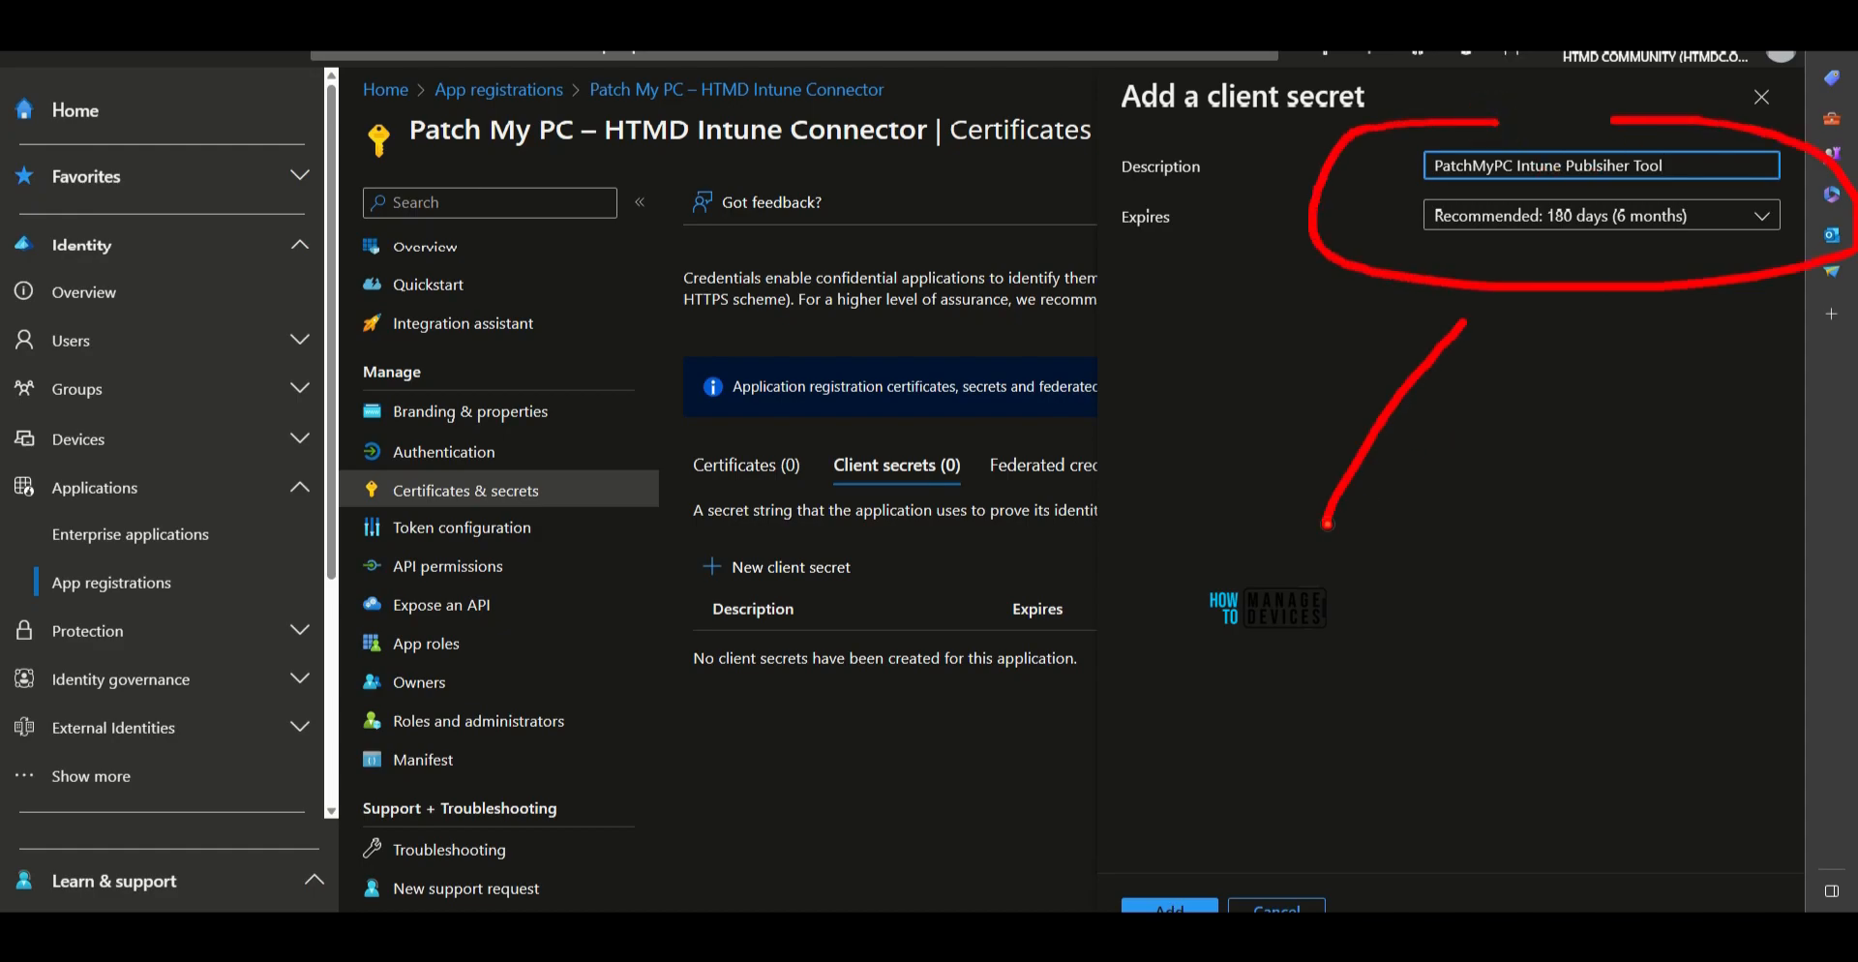
{"action": "key", "text": "e"}
{"action": "mouse_move", "coordinate": [1251, 584]}
{"action": "left_mouse_down"}
{"action": "mouse_move", "coordinate": [1201, 795]}
{"action": "mouse_move", "coordinate": [1269, 772]}
{"action": "left_mouse_up"}
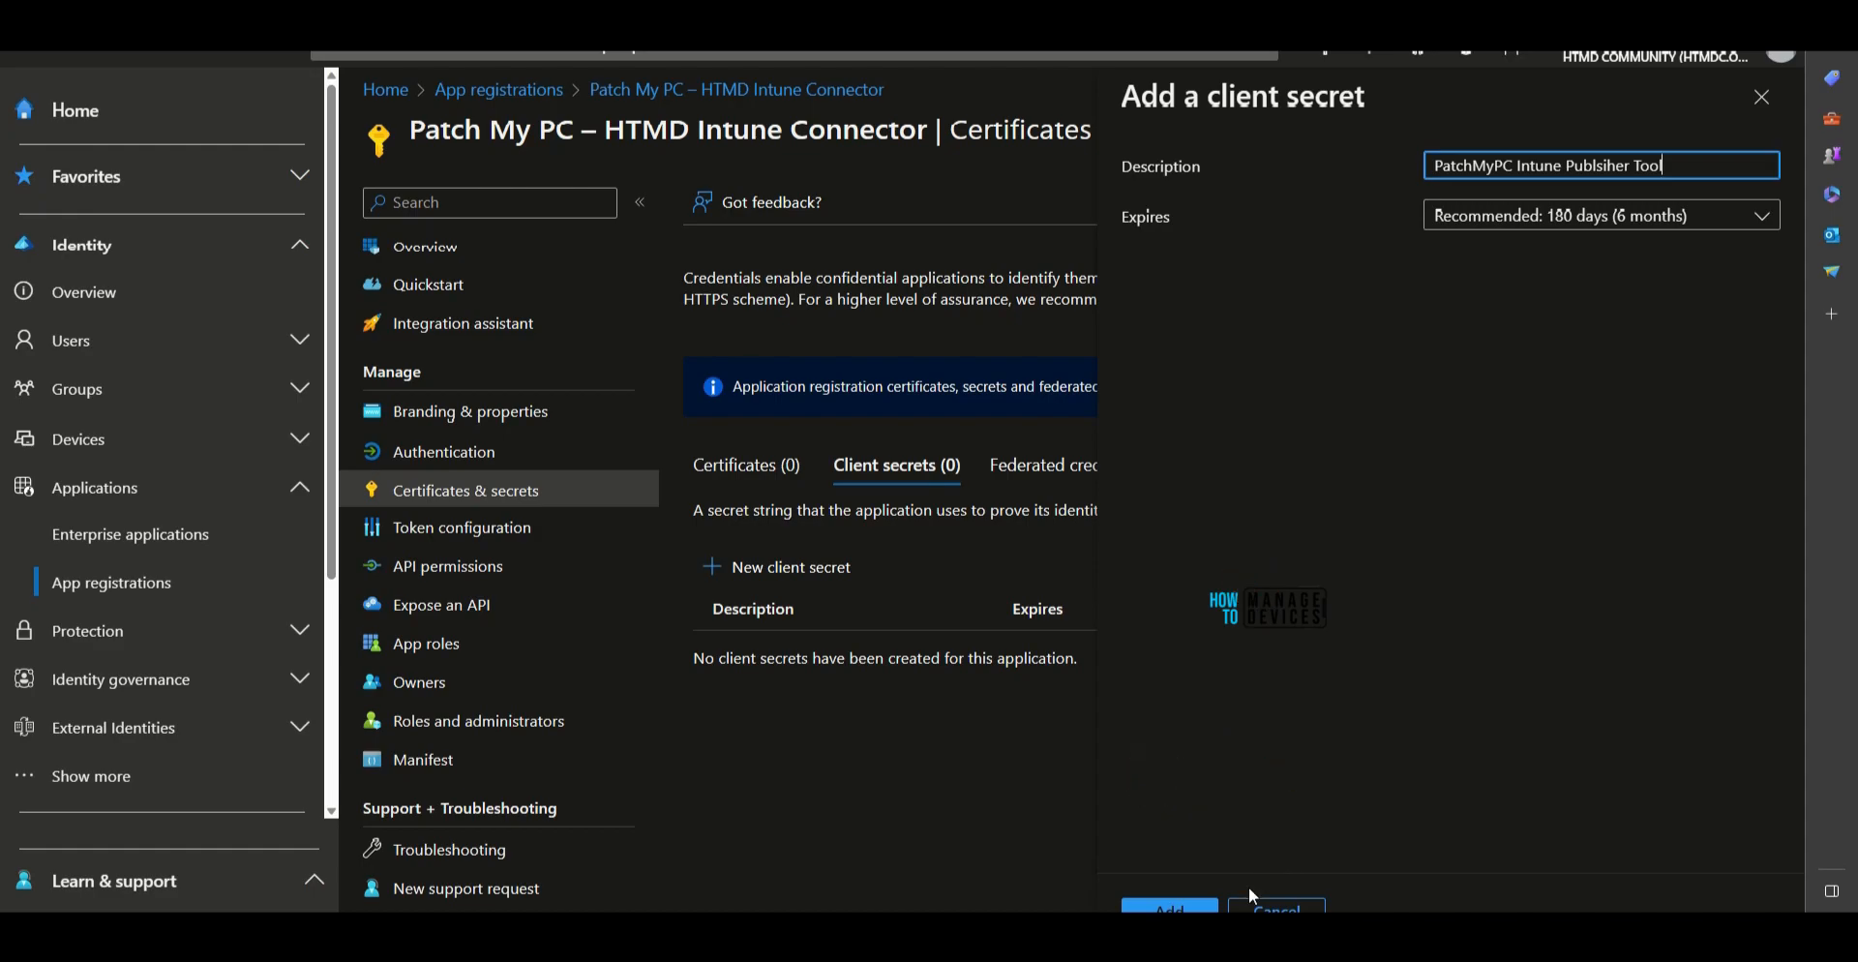
{"action": "left_click", "coordinate": [1171, 906]}
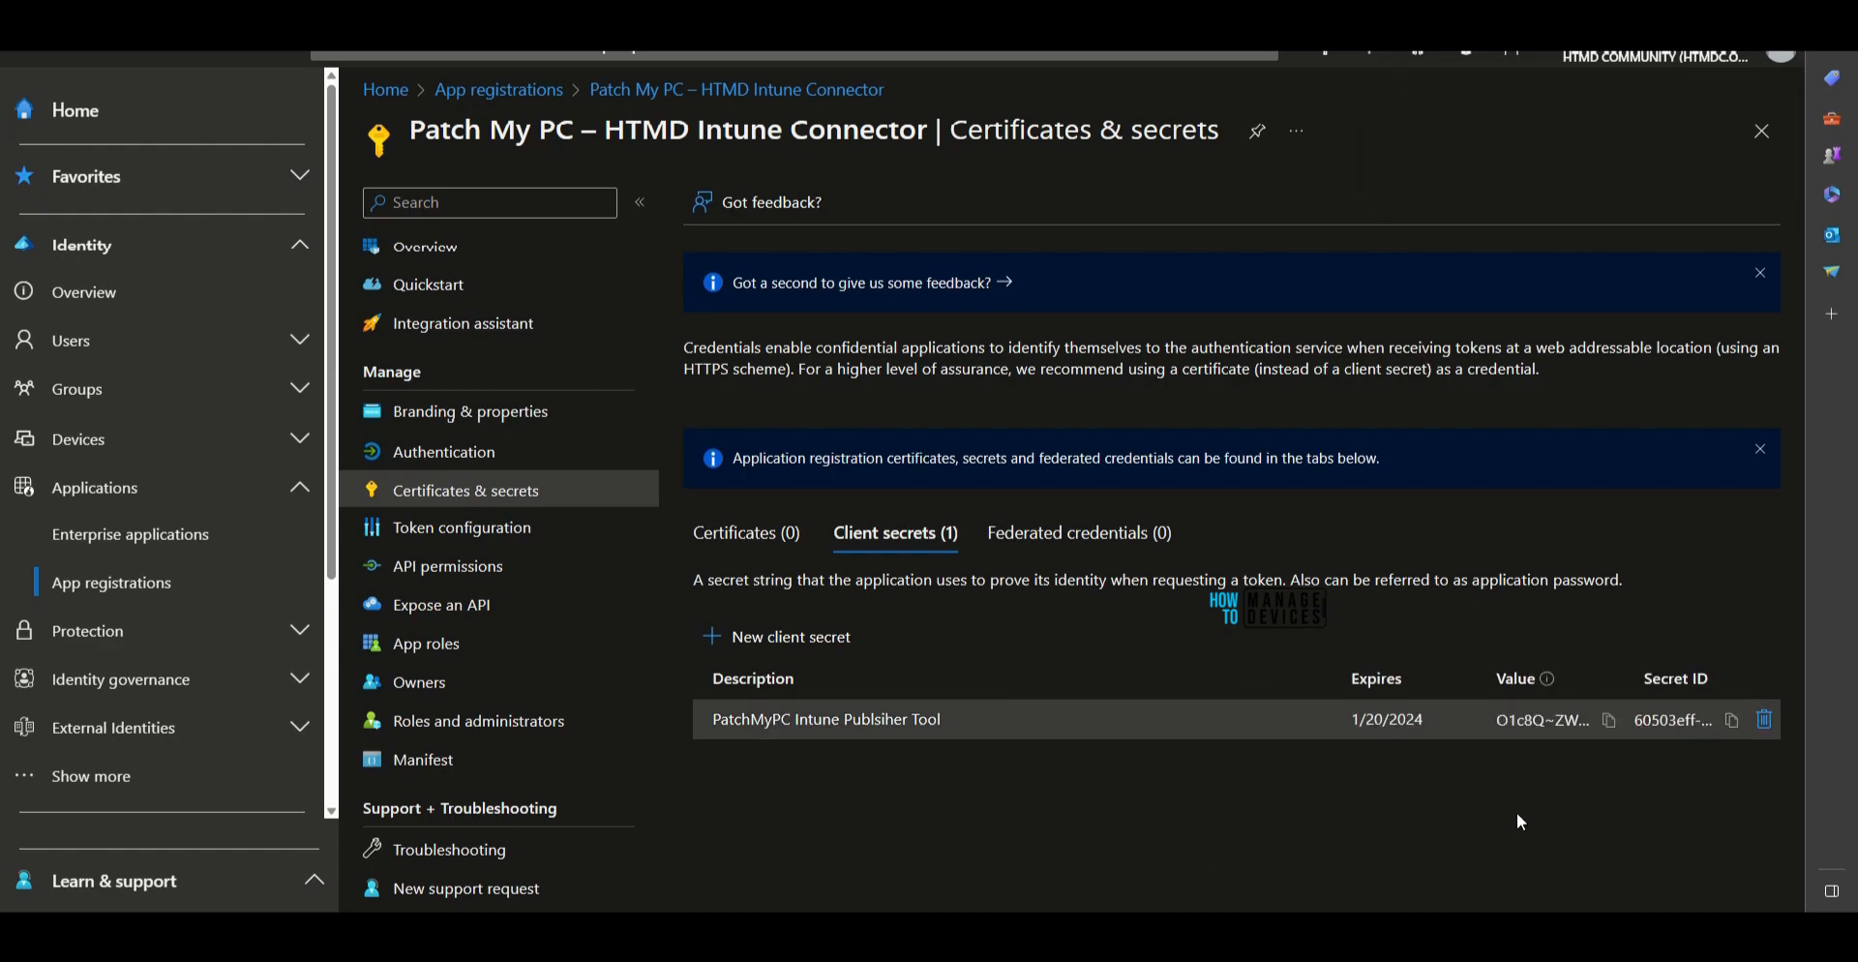
Copy the Application (client) ID from the app registration's overview.
{"action": "left_click", "coordinate": [430, 248]}
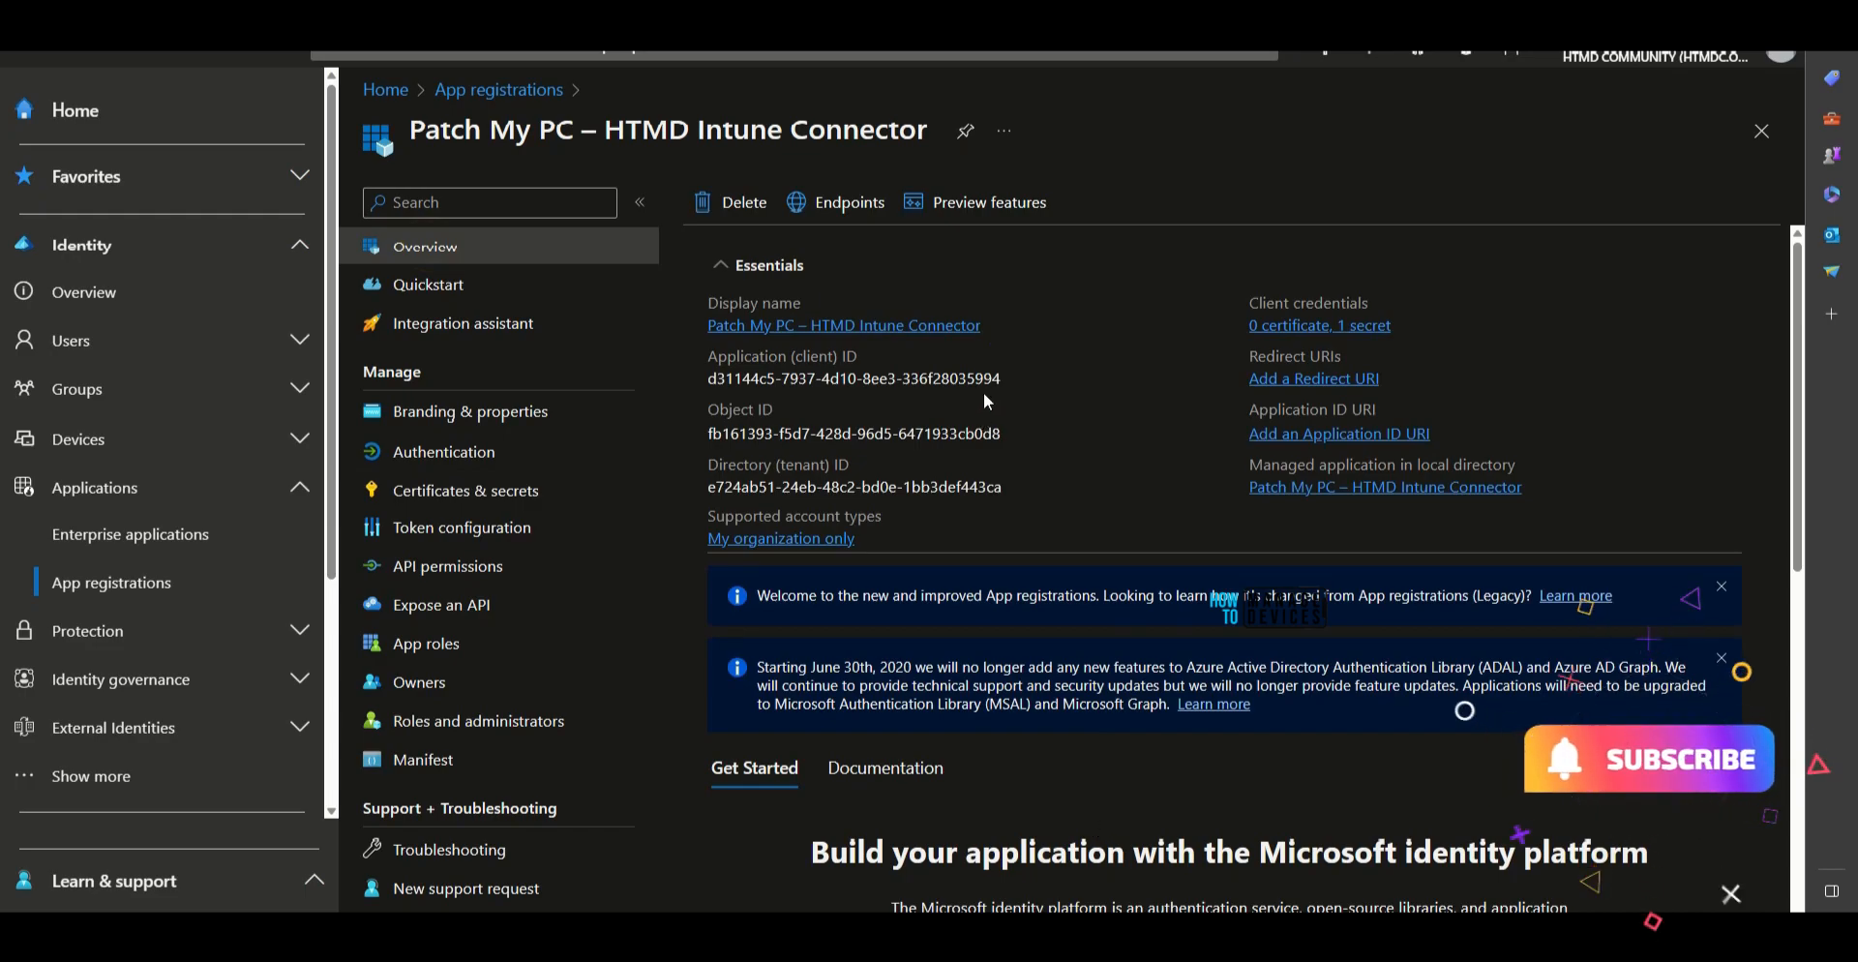
{"action": "left_click", "coordinate": [1013, 379]}
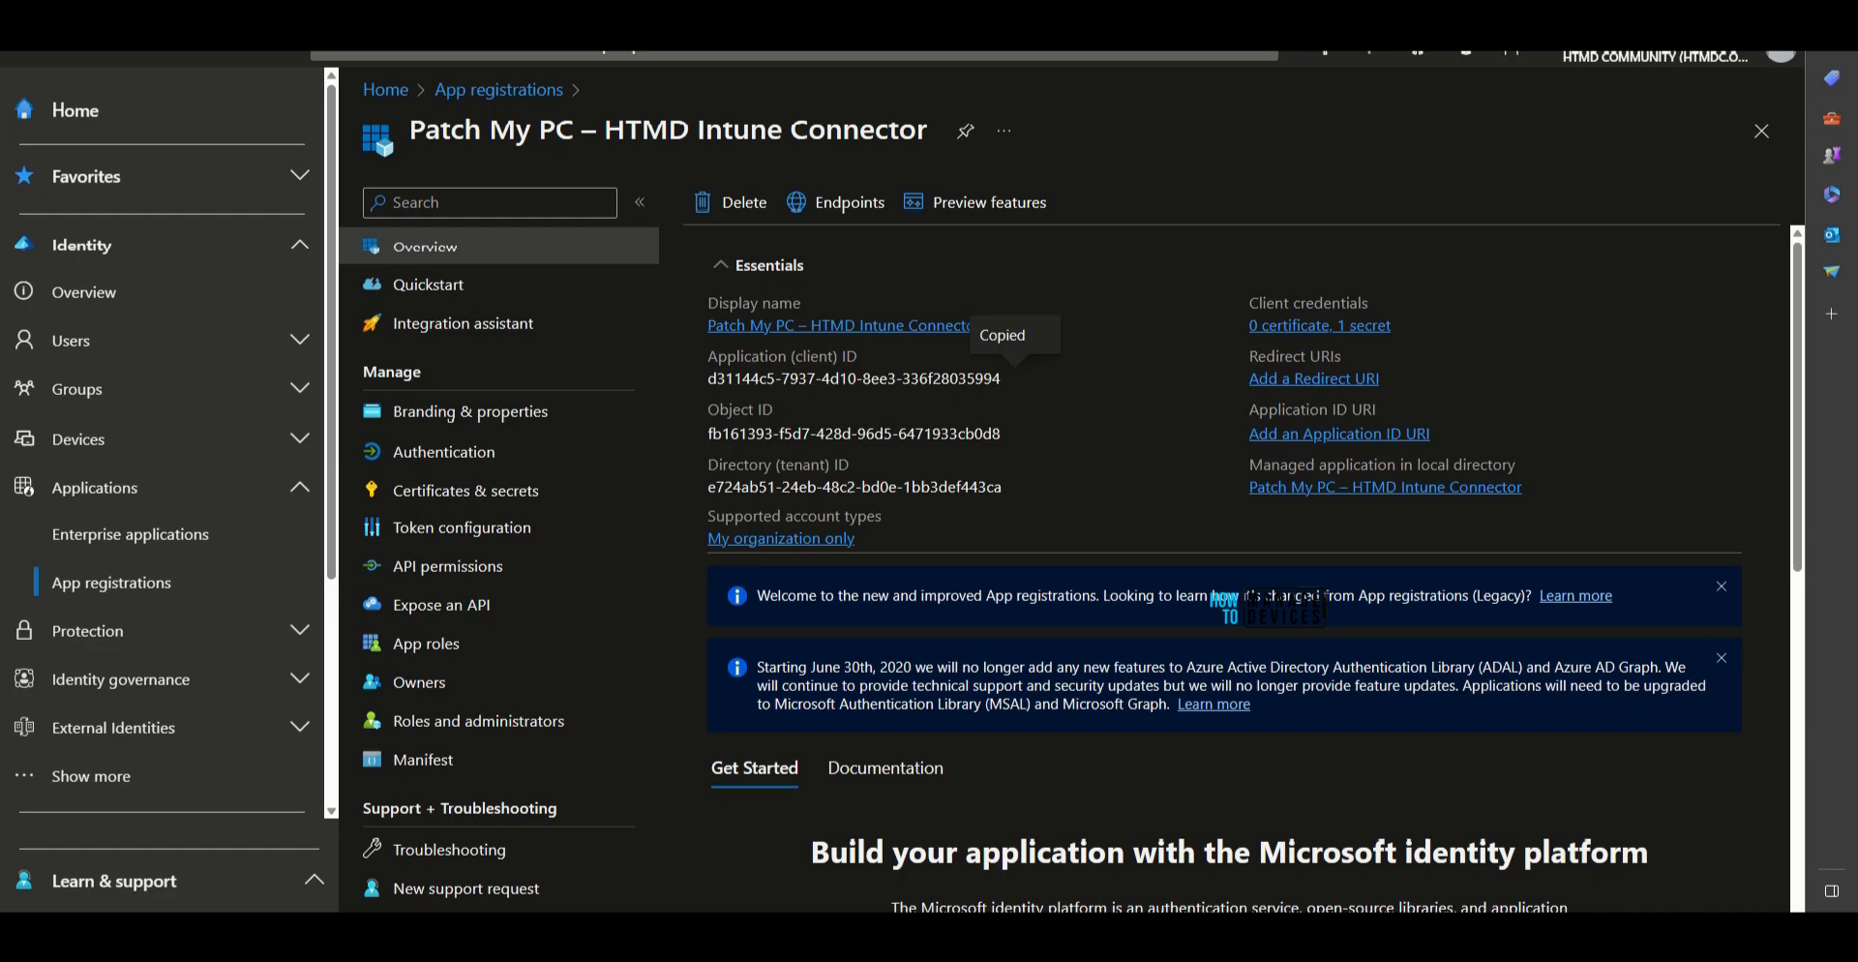
{"action": "left_click_drag", "start_coordinate": [863, 358], "coordinate": [707, 359]}
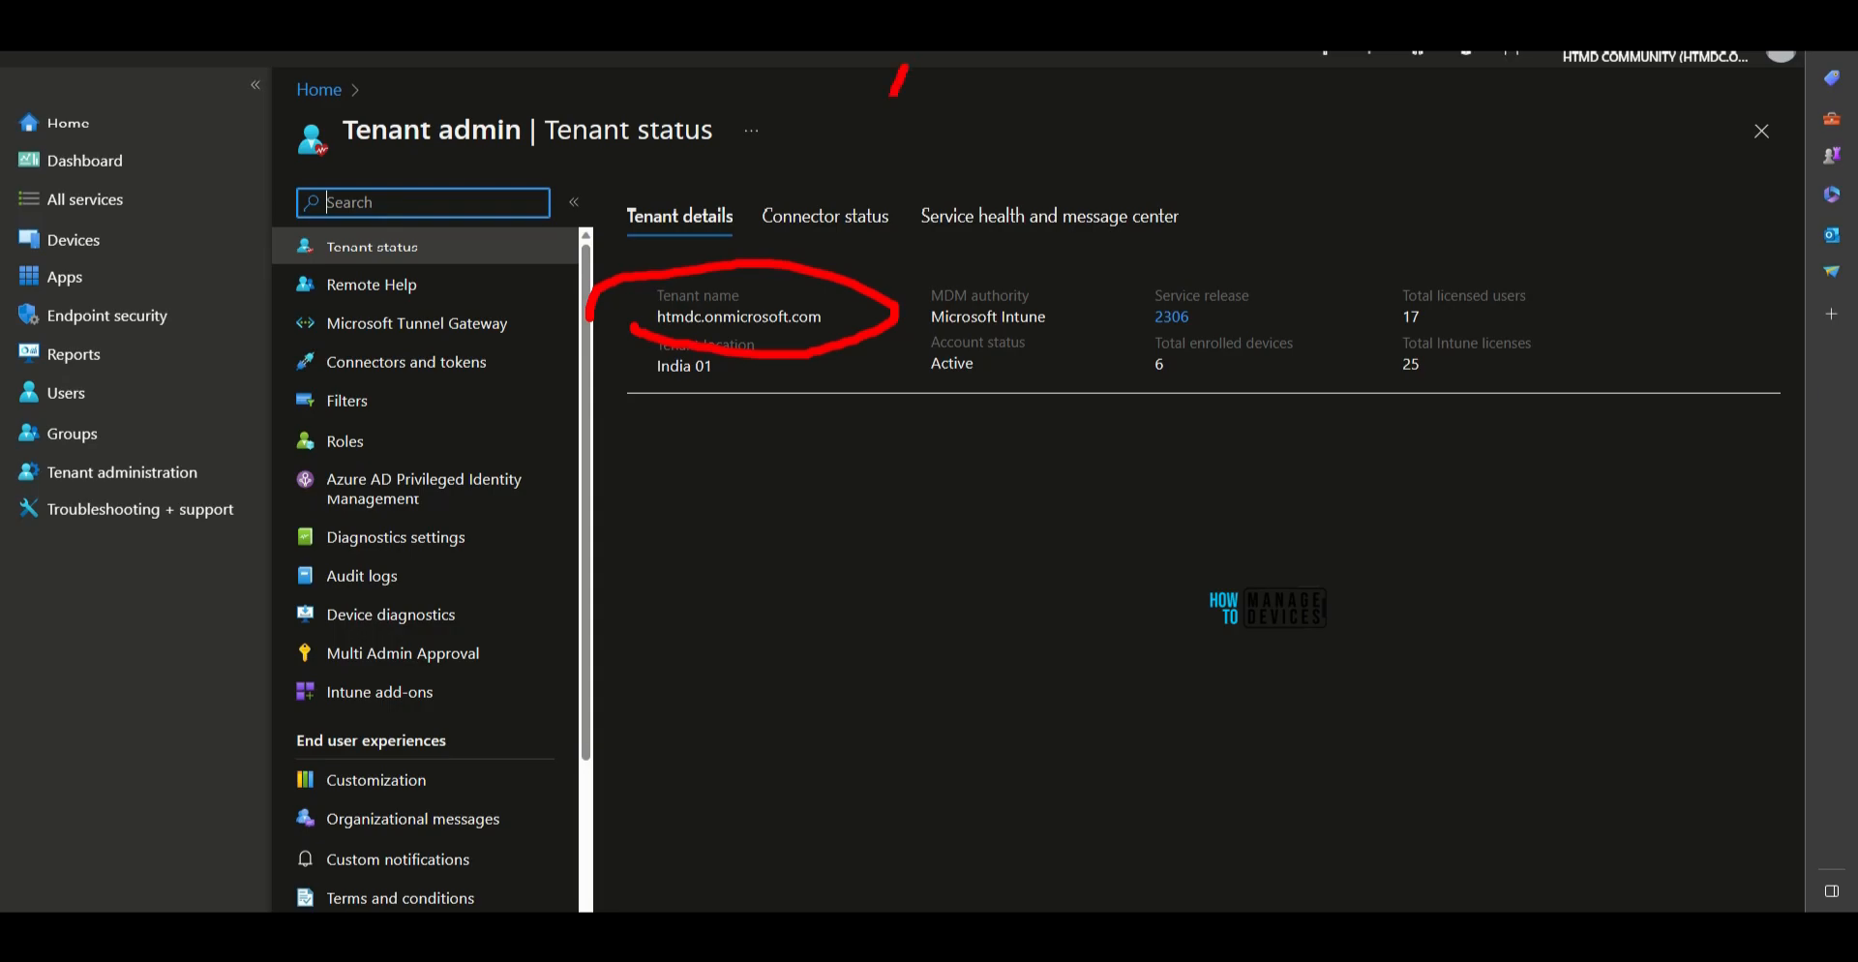
Copy the tenant name from the tenant details on the Tenant status page of the Intune admin center.
{"action": "mouse_move", "coordinate": [894, 93]}
{"action": "left_mouse_down"}
{"action": "mouse_move", "coordinate": [832, 228]}
{"action": "mouse_move", "coordinate": [864, 211]}
{"action": "left_mouse_up"}
{"action": "left_click_drag", "start_coordinate": [659, 175], "coordinate": [748, 224]}
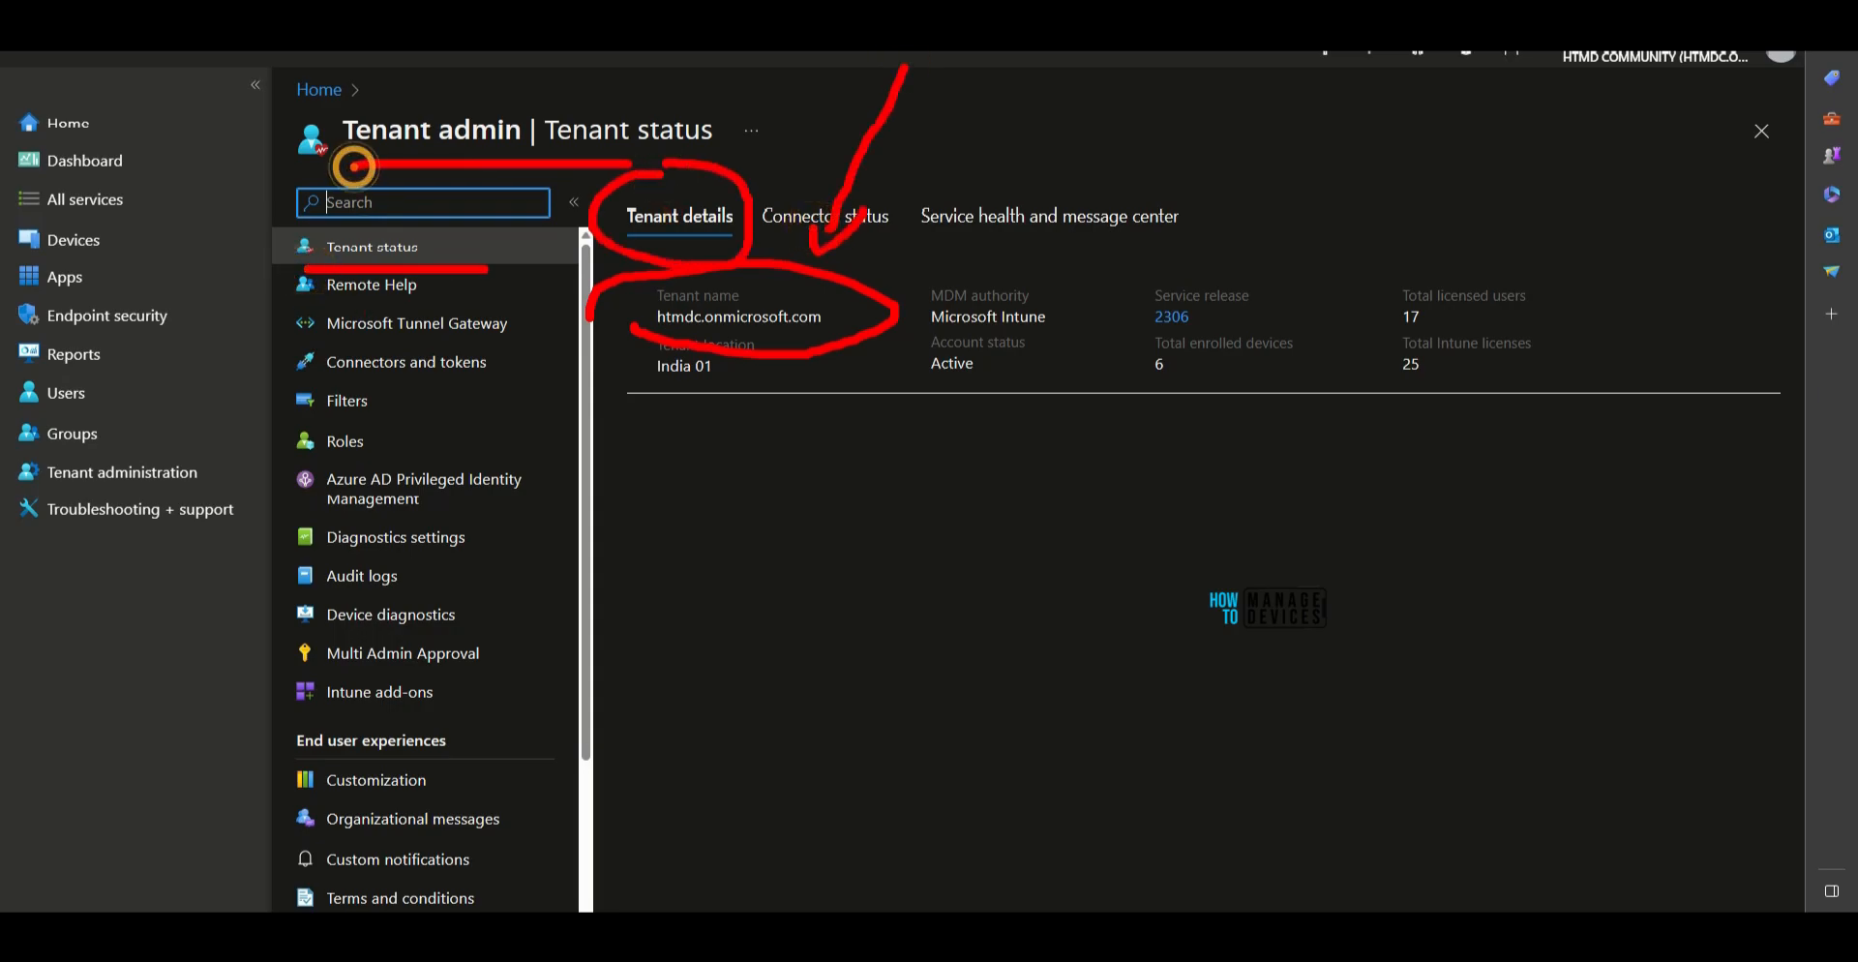
{"action": "key", "text": "Escape"}
{"action": "left_click_drag", "start_coordinate": [823, 315], "coordinate": [657, 317]}
{"action": "right_click", "coordinate": [709, 319]}
{"action": "left_click", "coordinate": [734, 332]}
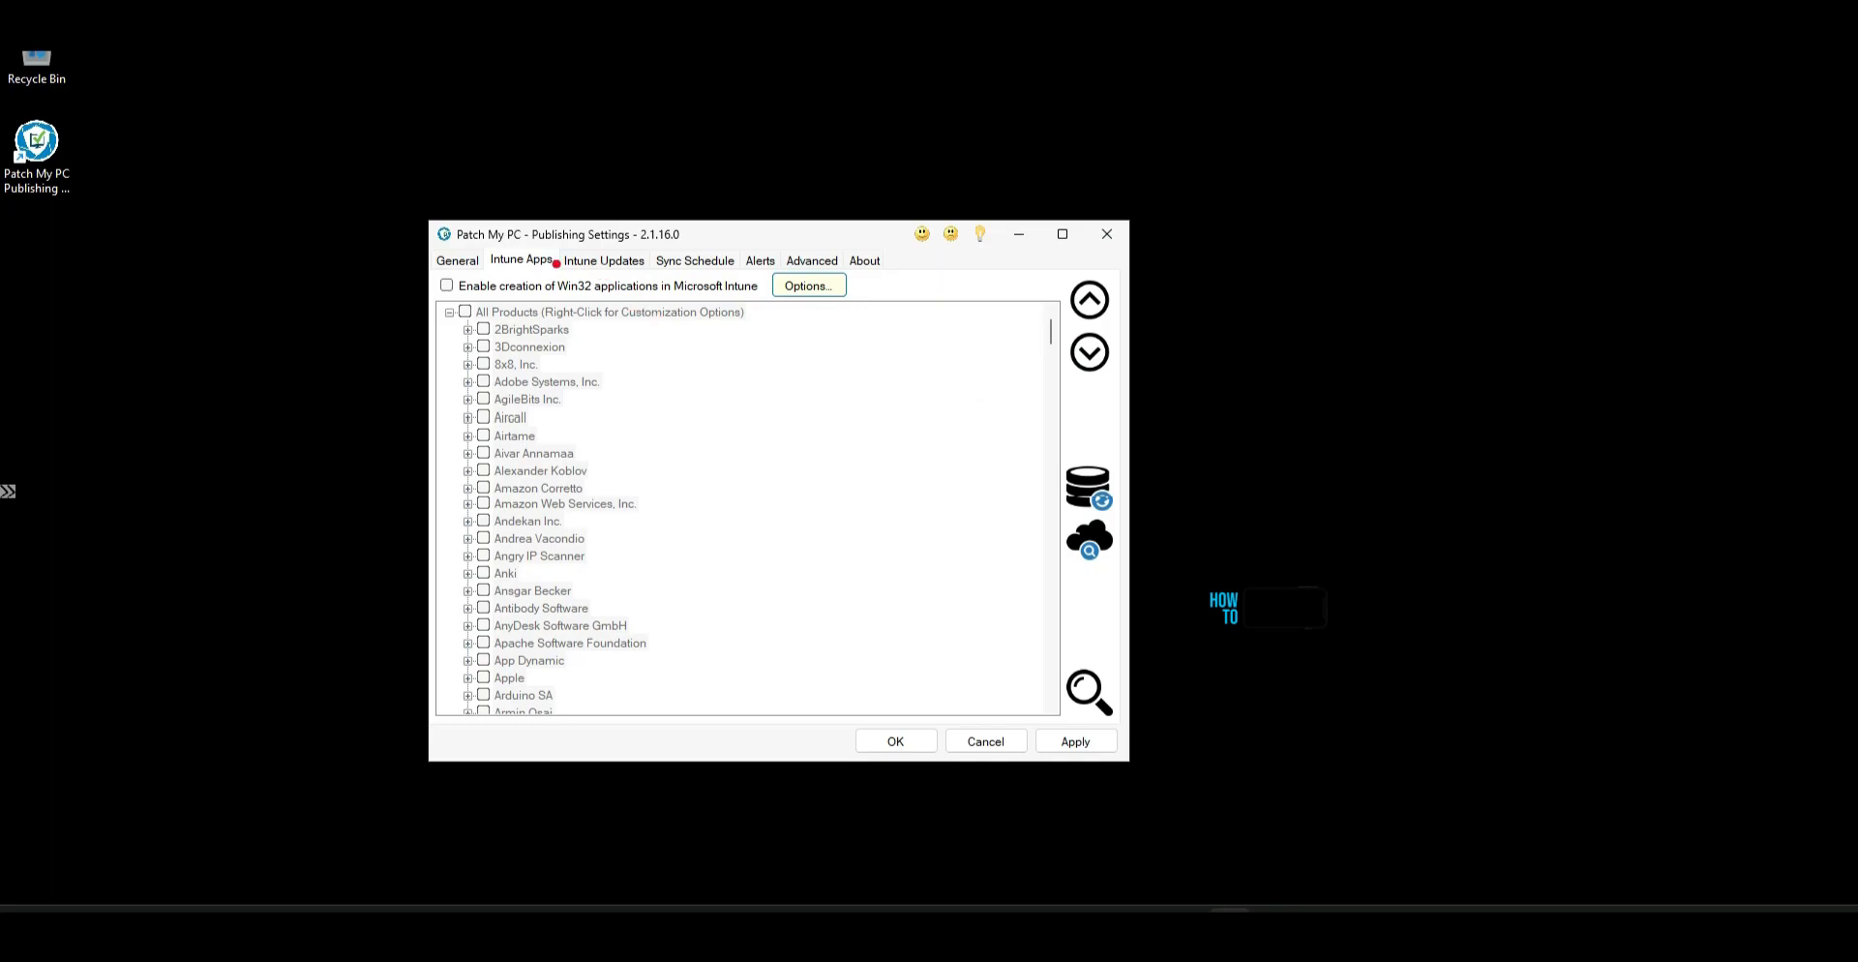
Switch to the Patch My PC Publishing Settings and open the Intune options for Win32 application creation.
{"action": "mouse_move", "coordinate": [556, 263]}
{"action": "left_mouse_down"}
{"action": "mouse_move", "coordinate": [489, 284]}
{"action": "mouse_move", "coordinate": [640, 255]}
{"action": "left_mouse_up"}
{"action": "key", "text": "Escape"}
{"action": "mouse_move", "coordinate": [896, 145]}
{"action": "left_mouse_down"}
{"action": "mouse_move", "coordinate": [844, 266]}
{"action": "mouse_move", "coordinate": [888, 254]}
{"action": "left_mouse_up"}
{"action": "left_click_drag", "start_coordinate": [751, 306], "coordinate": [882, 302]}
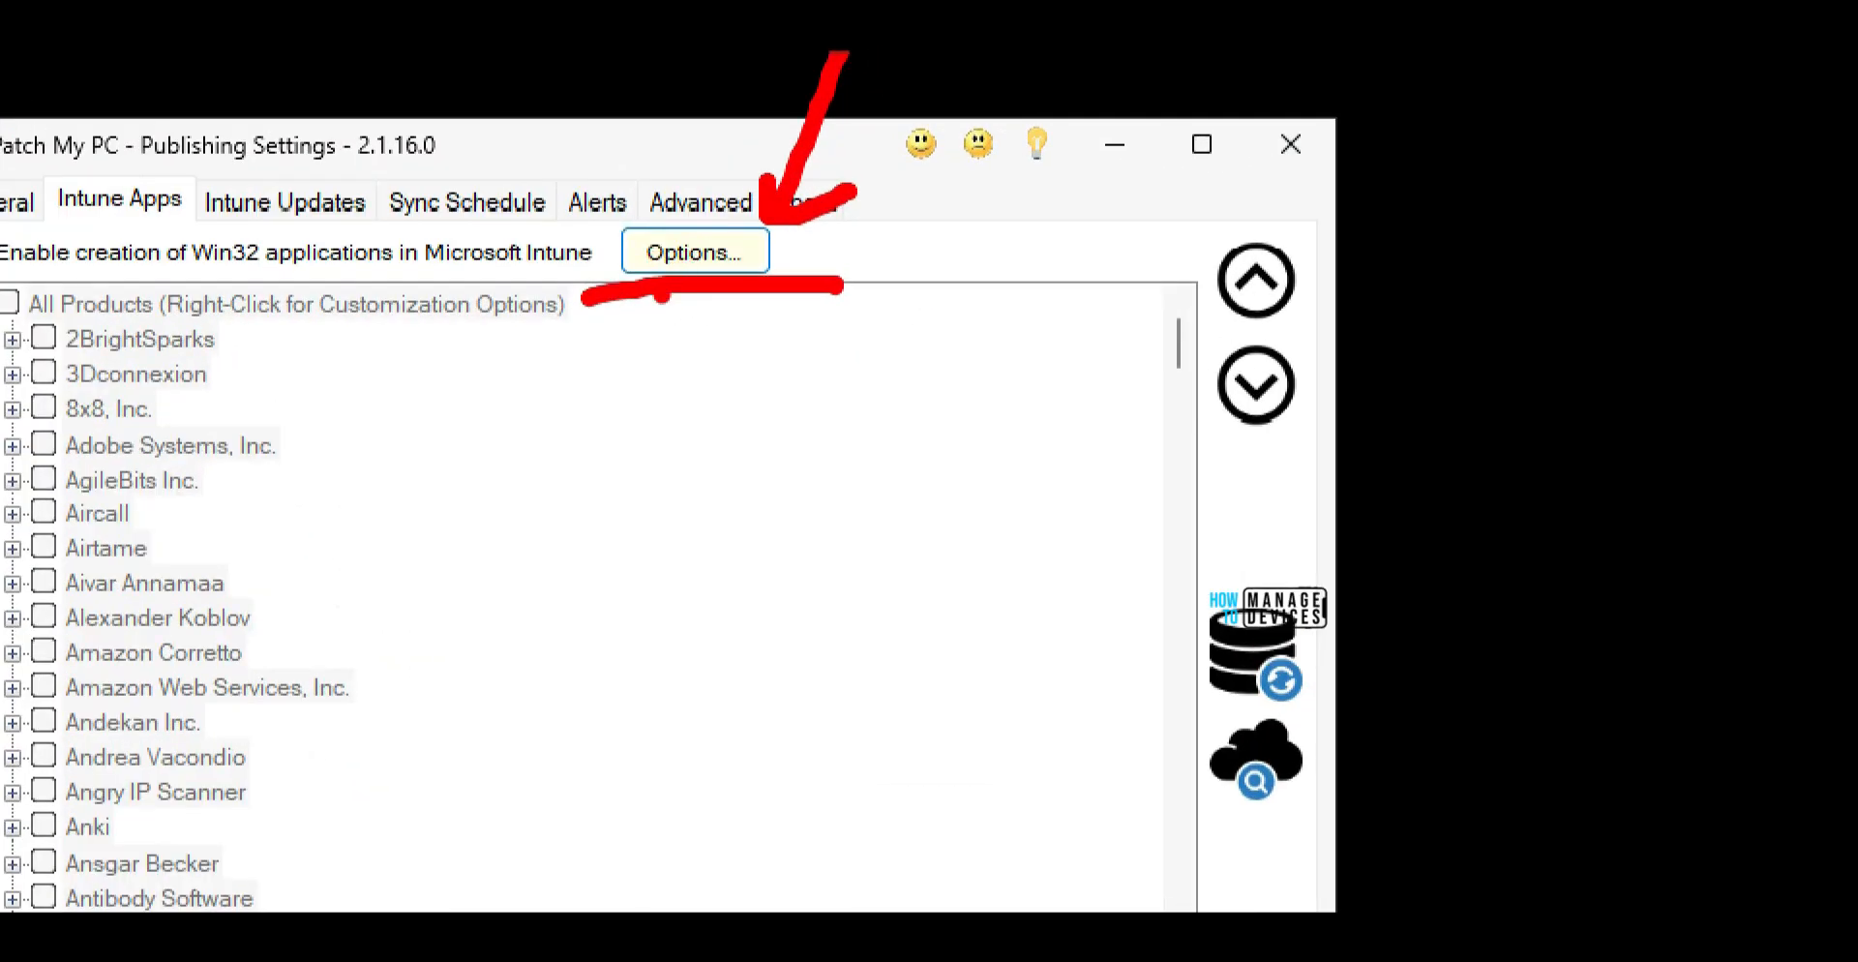
{"action": "key", "text": "Escape"}
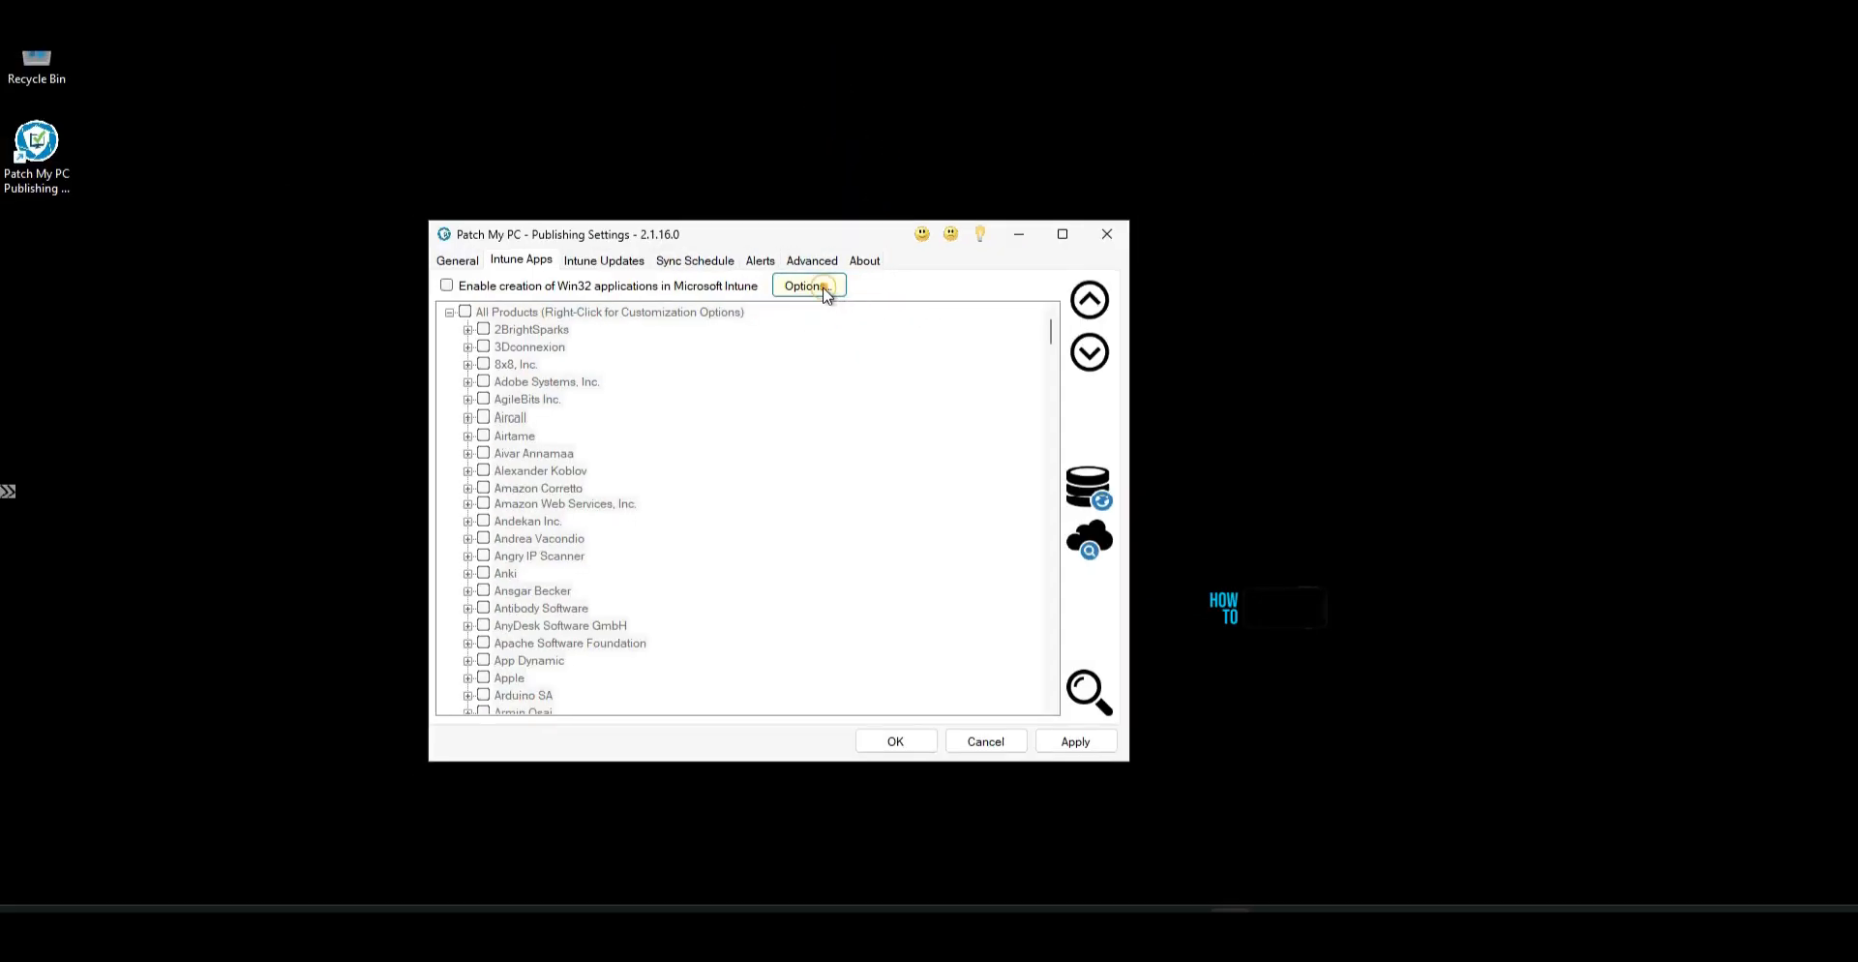
{"action": "left_click", "coordinate": [824, 289]}
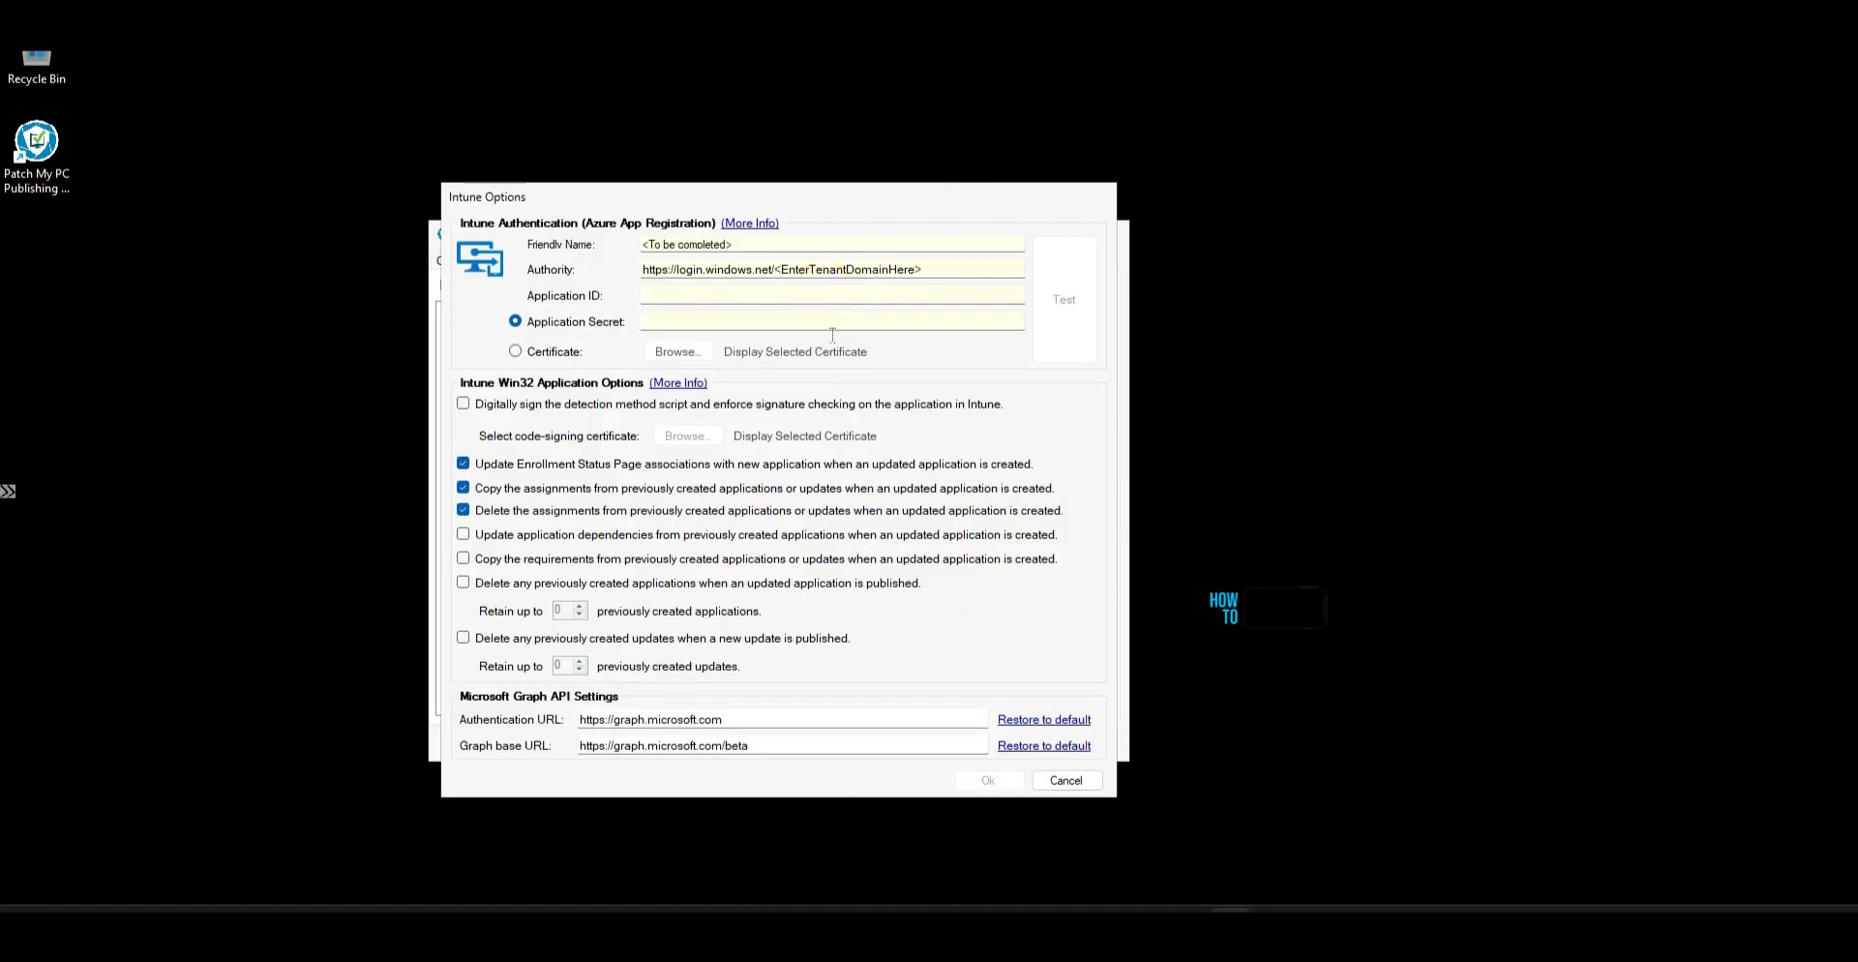
Set the friendly name of the Intune authentication to PatchMyPC Intune Connection for HTMD.
{"action": "left_click_drag", "start_coordinate": [822, 198], "coordinate": [1094, 200]}
{"action": "left_click", "coordinate": [1007, 246]}
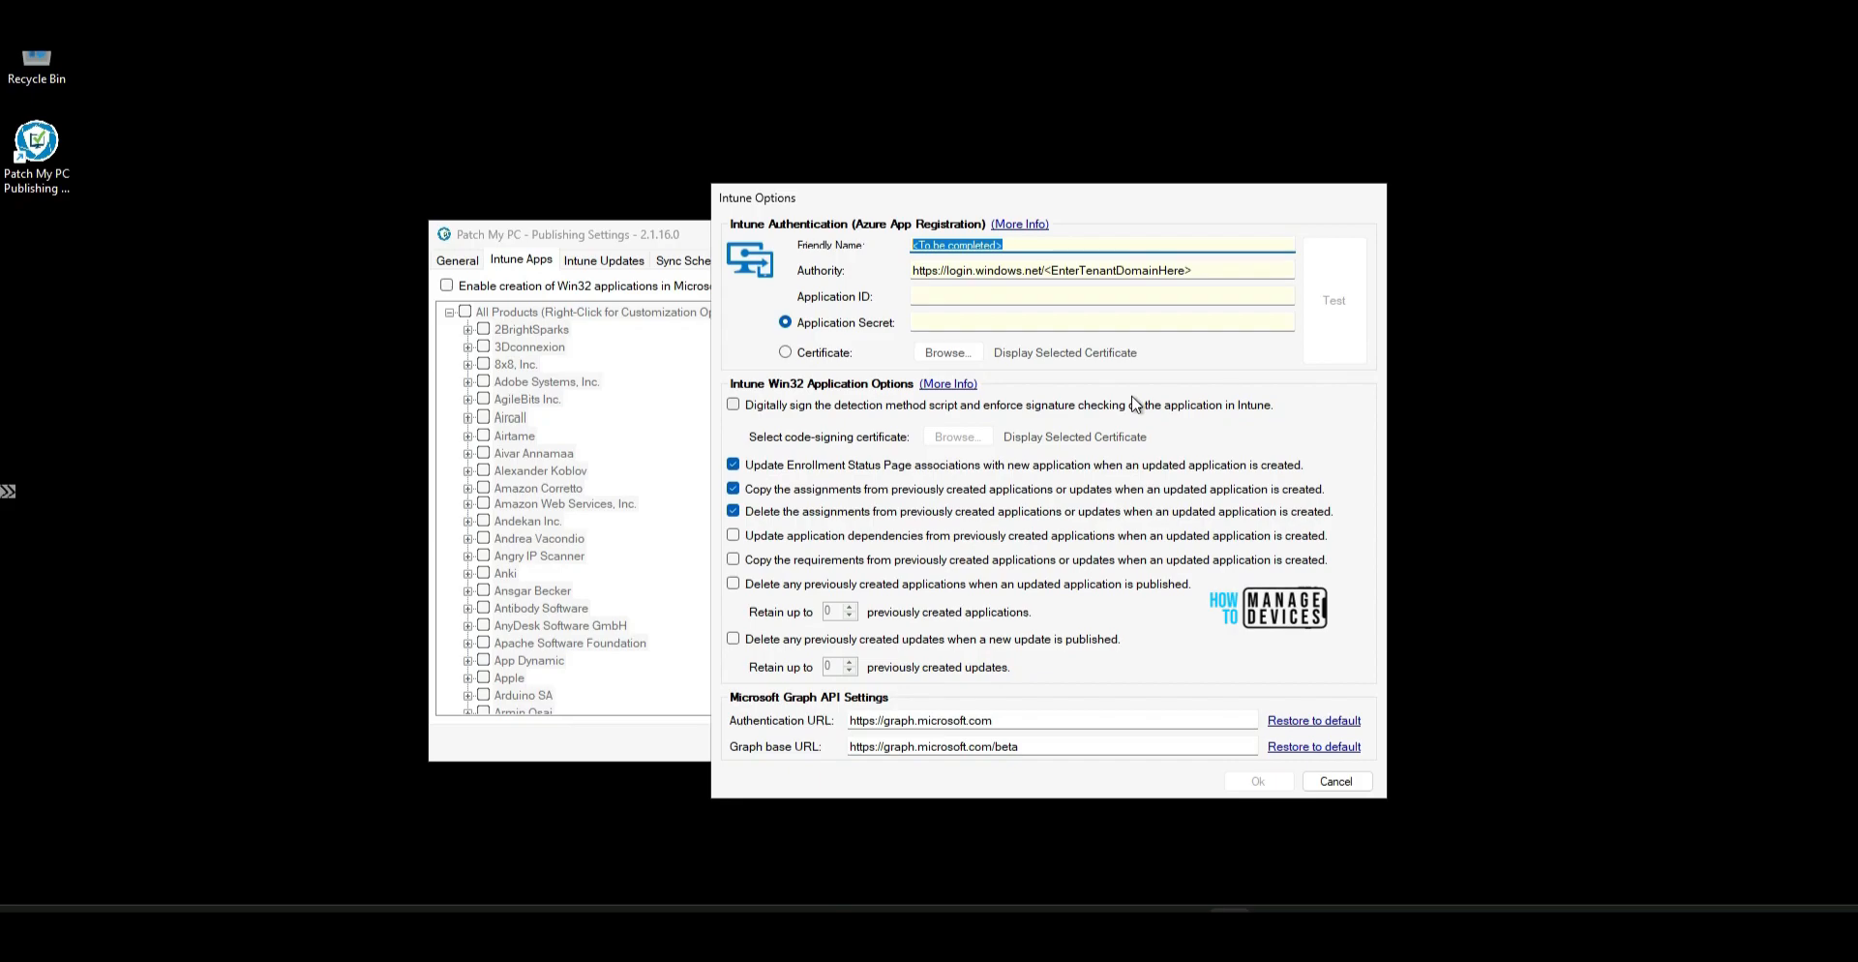
{"action": "type", "text": "PatchMyPC Intune Connection for HTMD"}
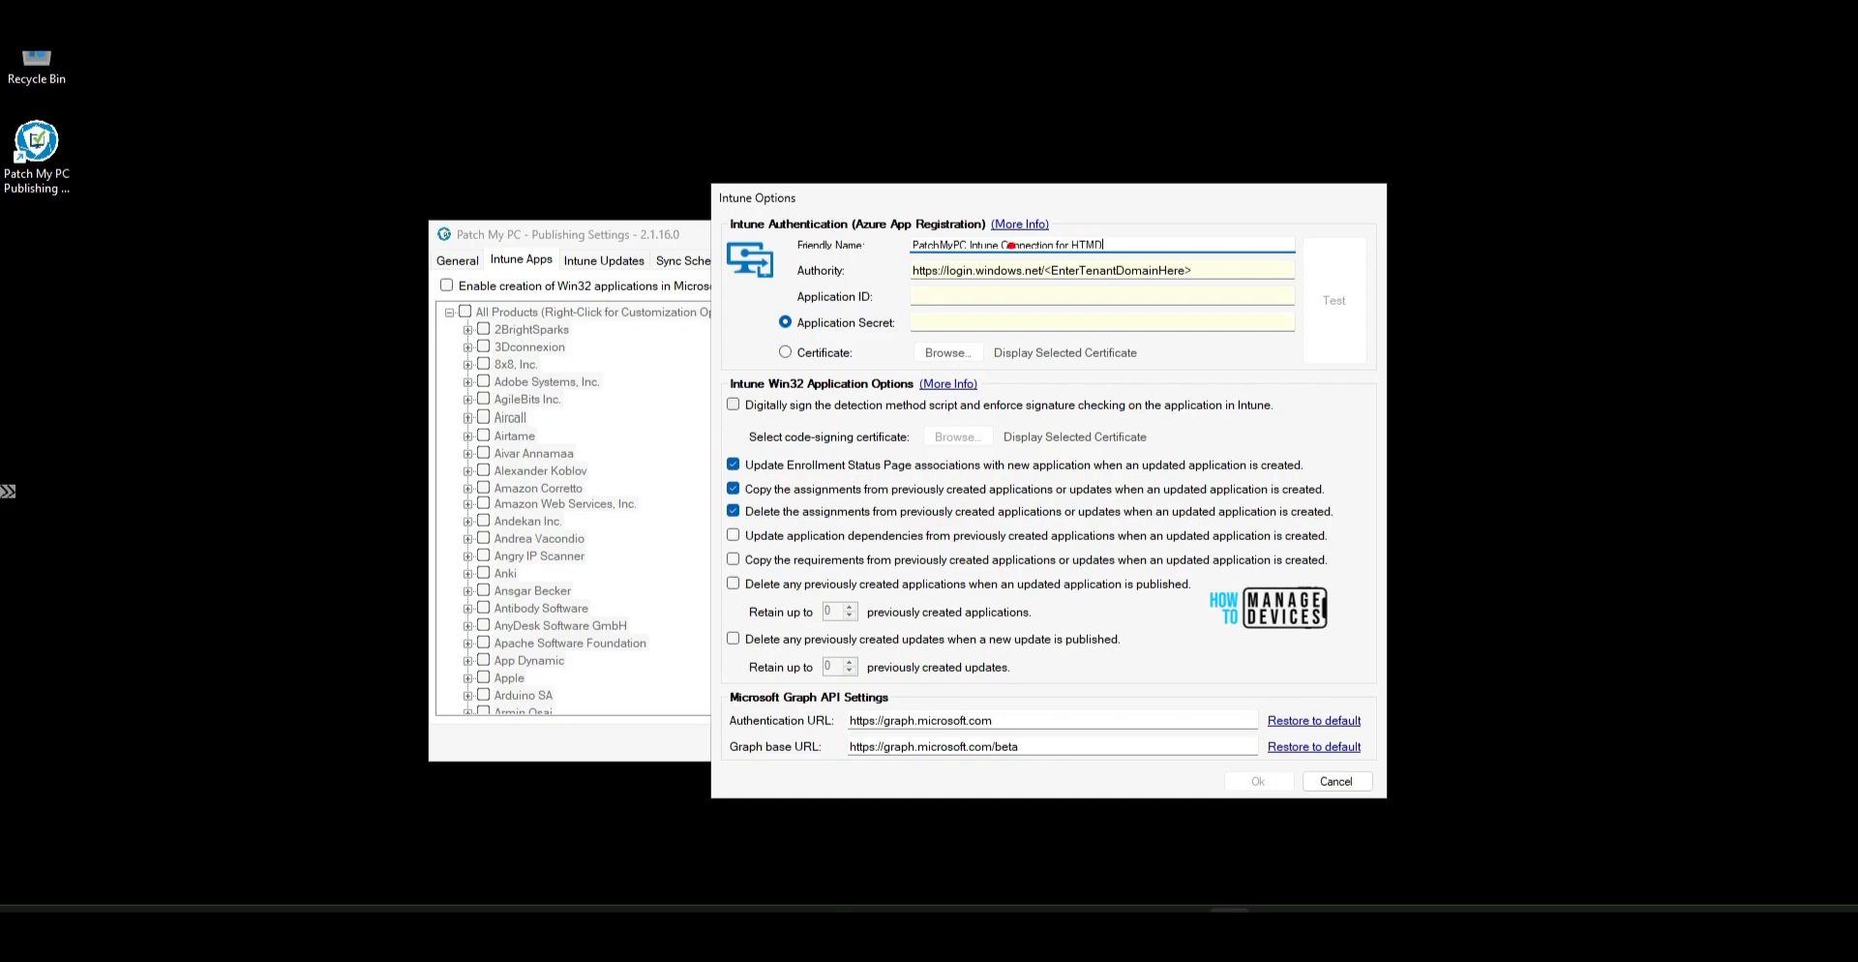
{"action": "mouse_move", "coordinate": [1157, 93]}
{"action": "left_mouse_down"}
{"action": "mouse_move", "coordinate": [1081, 180]}
{"action": "mouse_move", "coordinate": [1131, 152]}
{"action": "left_mouse_up"}
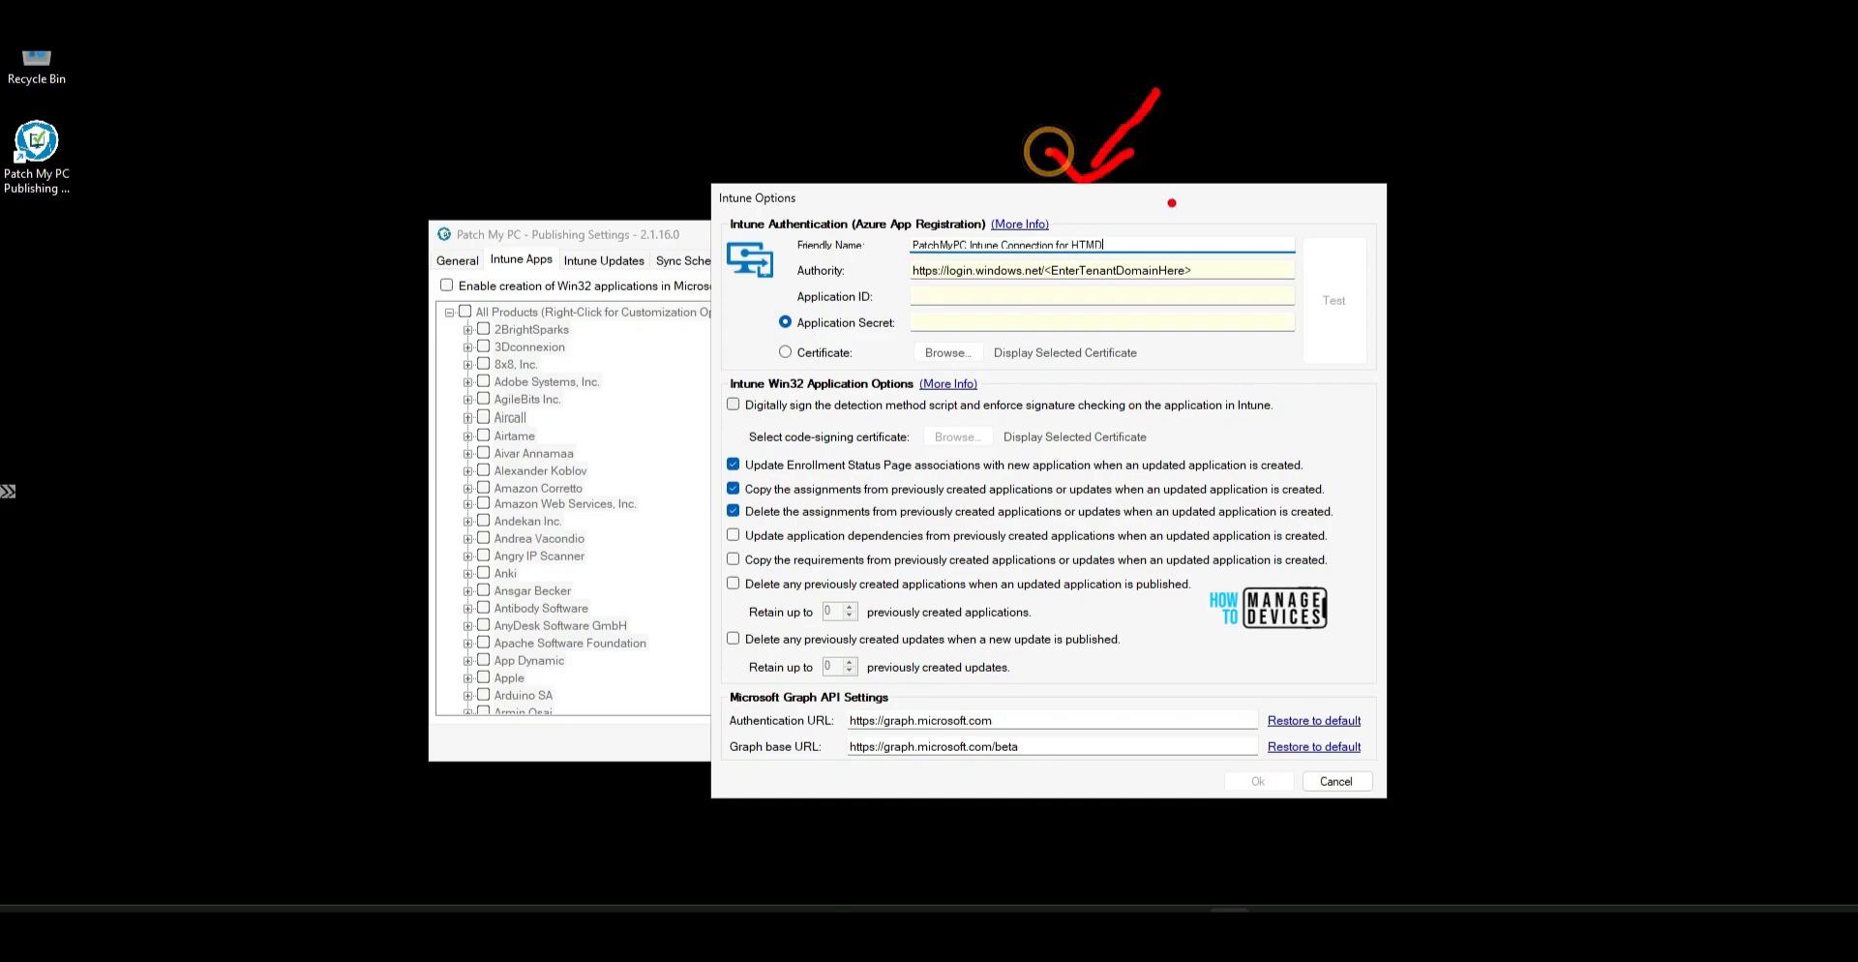
{"action": "left_click_drag", "start_coordinate": [902, 287], "coordinate": [1206, 282]}
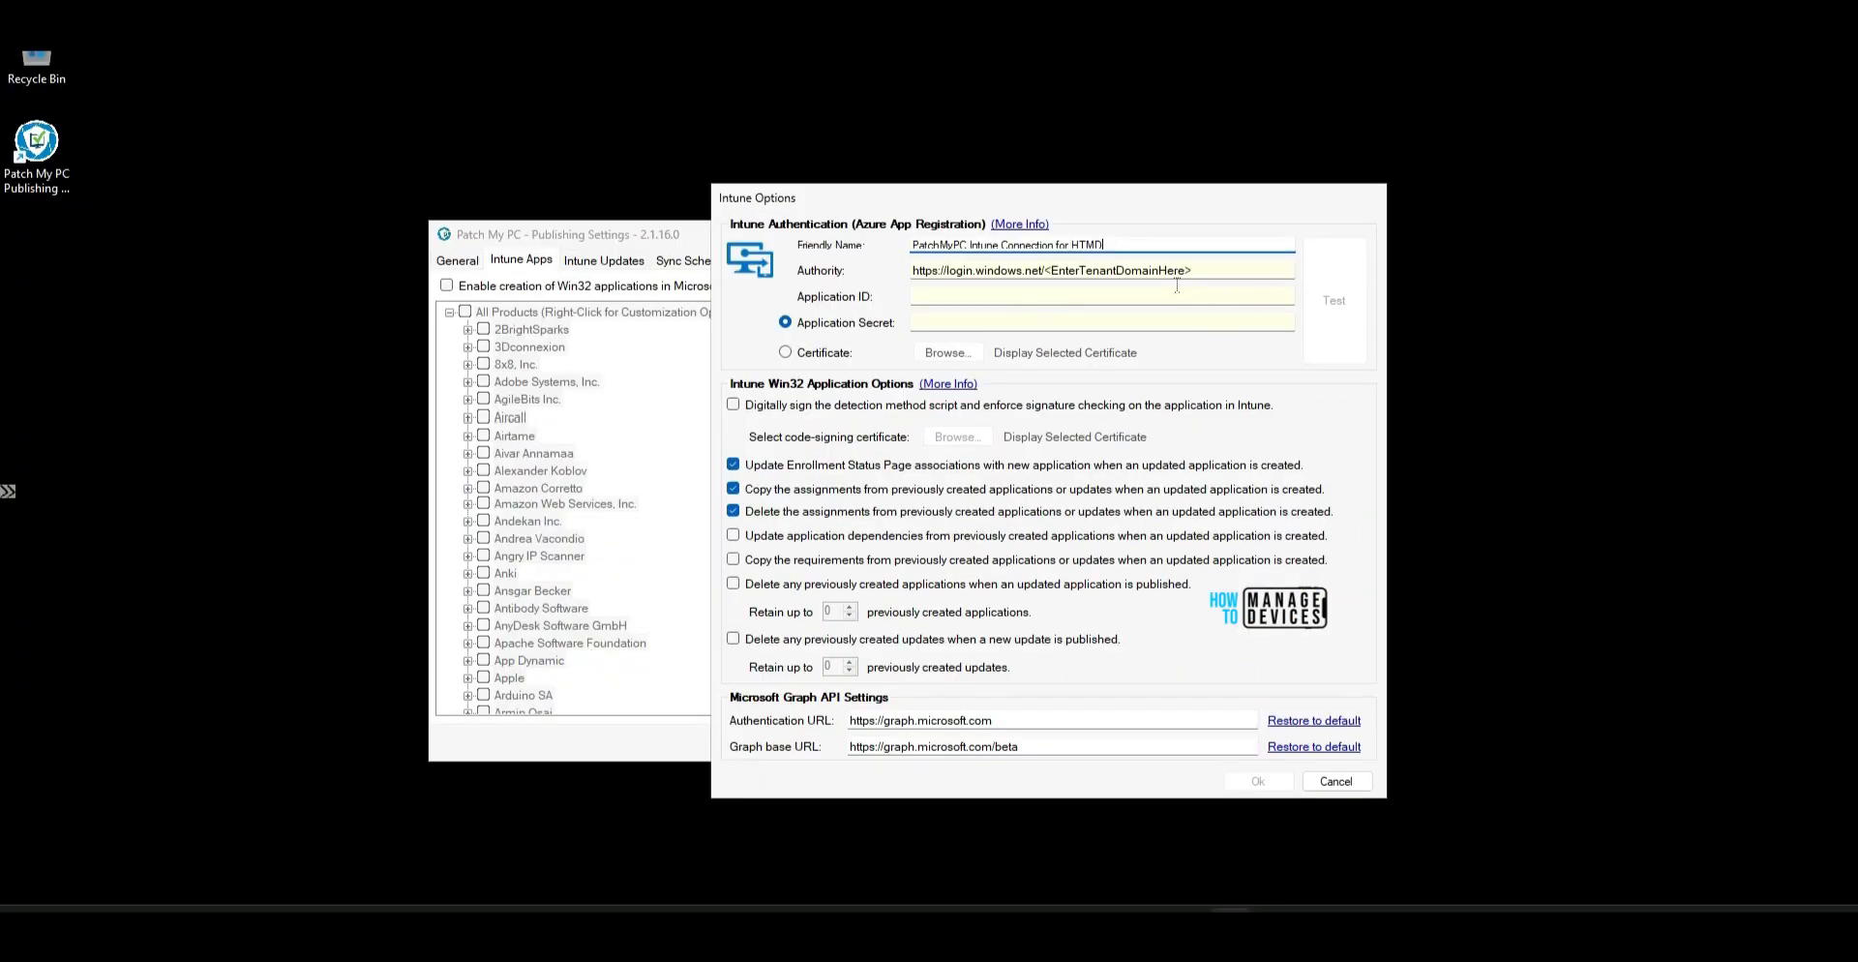
Replace the tenant placeholder in the Authority URL with htmdc.onmicrosoft.com and enter the app registration's client ID as Application ID.
{"action": "left_click", "coordinate": [1248, 145]}
{"action": "left_click_drag", "start_coordinate": [1191, 270], "coordinate": [1057, 270]}
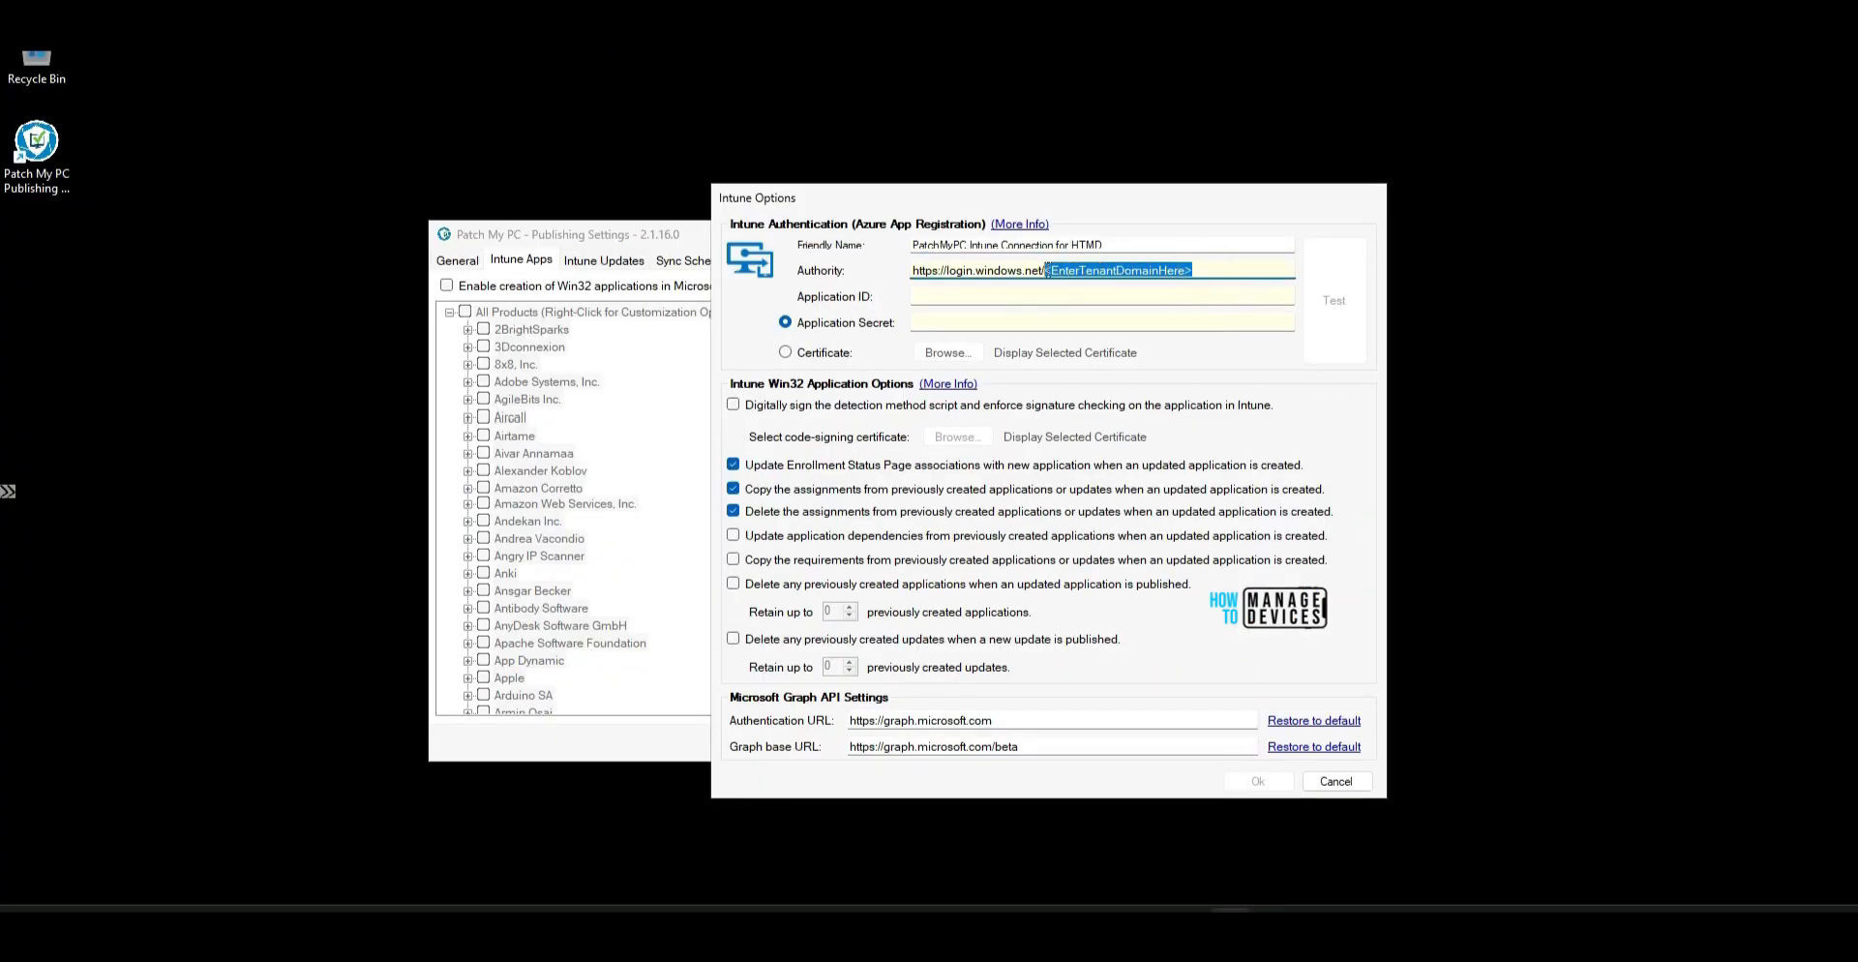
{"action": "key", "text": "BackSpace"}
{"action": "mouse_move", "coordinate": [820, 944]}
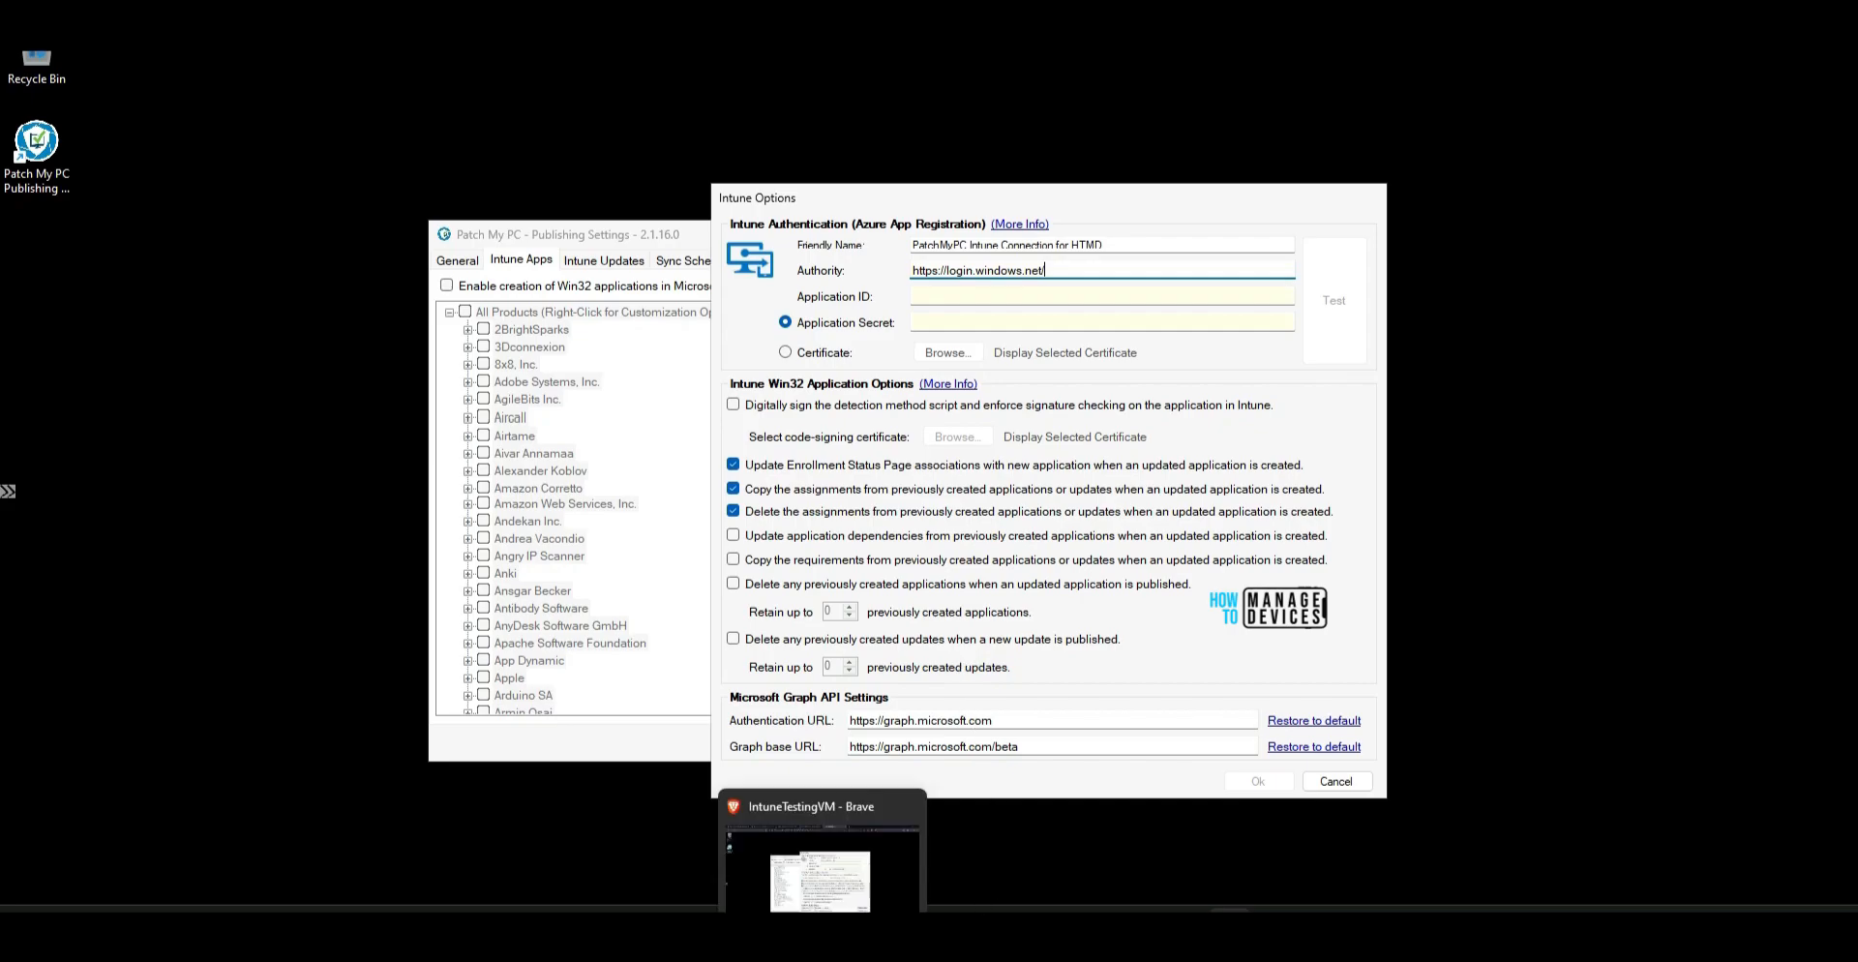
{"action": "mouse_move", "coordinate": [1374, 935]}
{"action": "left_click", "coordinate": [1268, 856]}
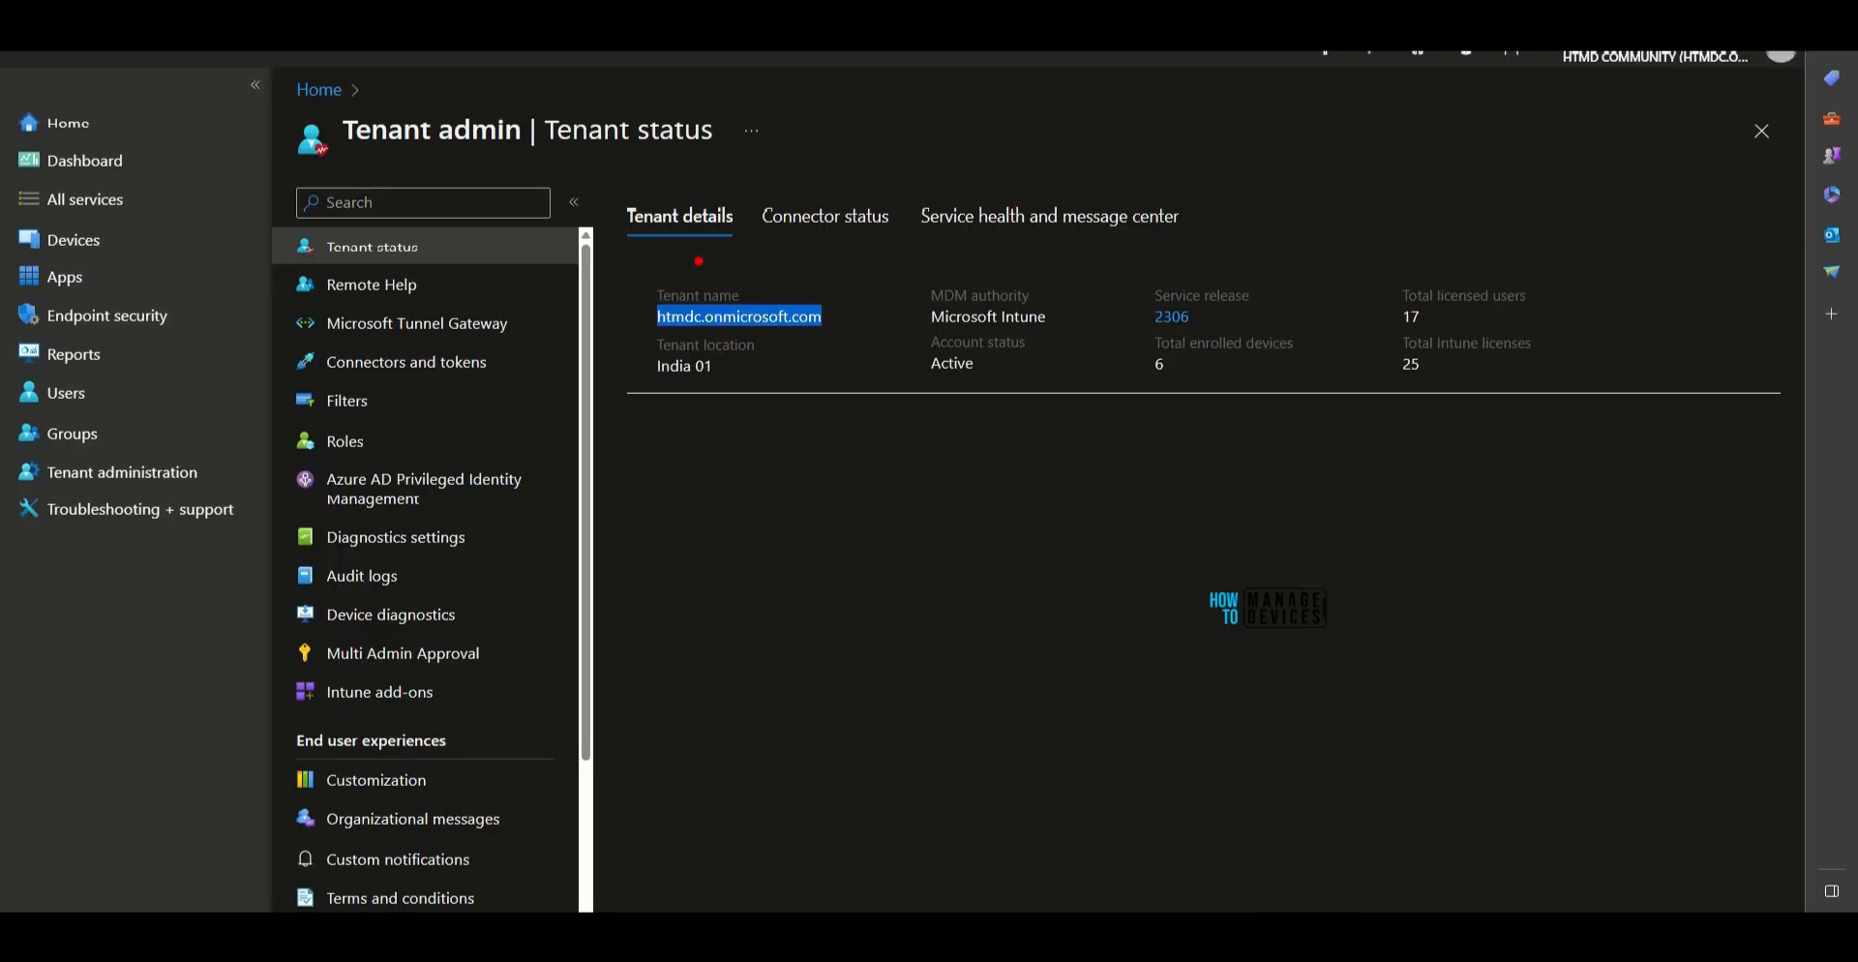
{"action": "left_click_drag", "start_coordinate": [631, 251], "coordinate": [764, 250]}
{"action": "left_click_drag", "start_coordinate": [304, 269], "coordinate": [451, 268]}
{"action": "key", "text": "Escape"}
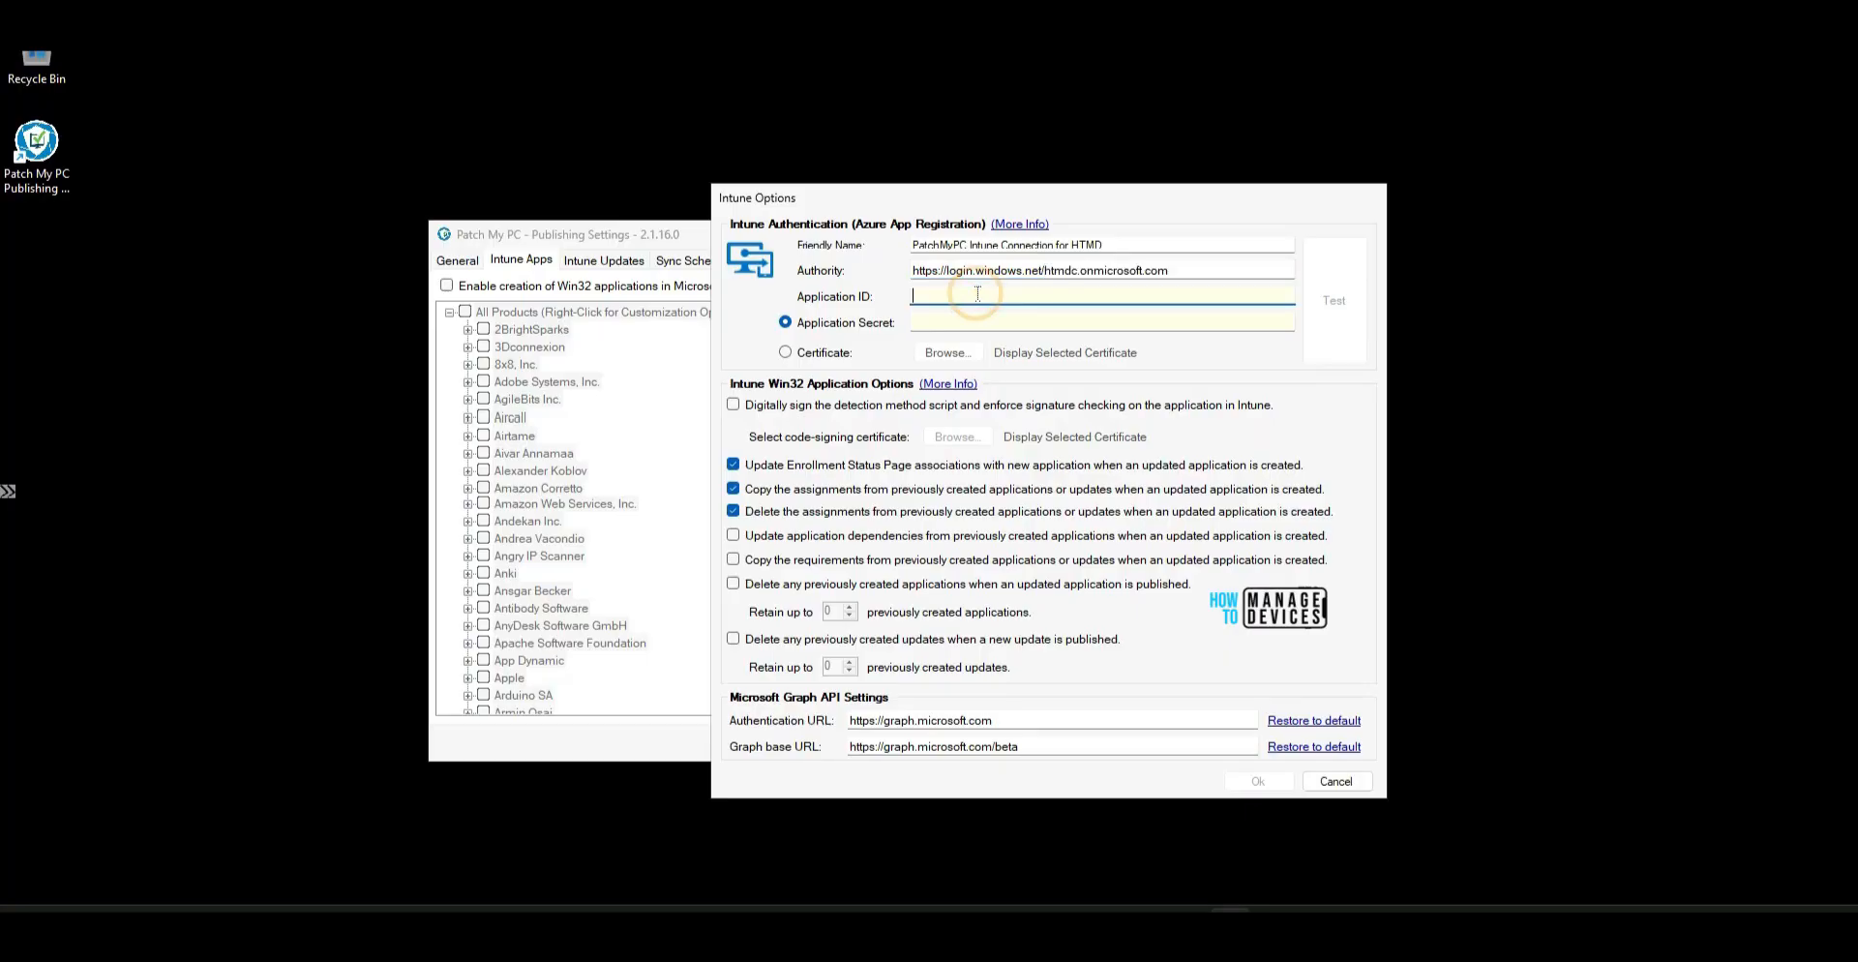
{"action": "key", "text": "ctrl+v"}
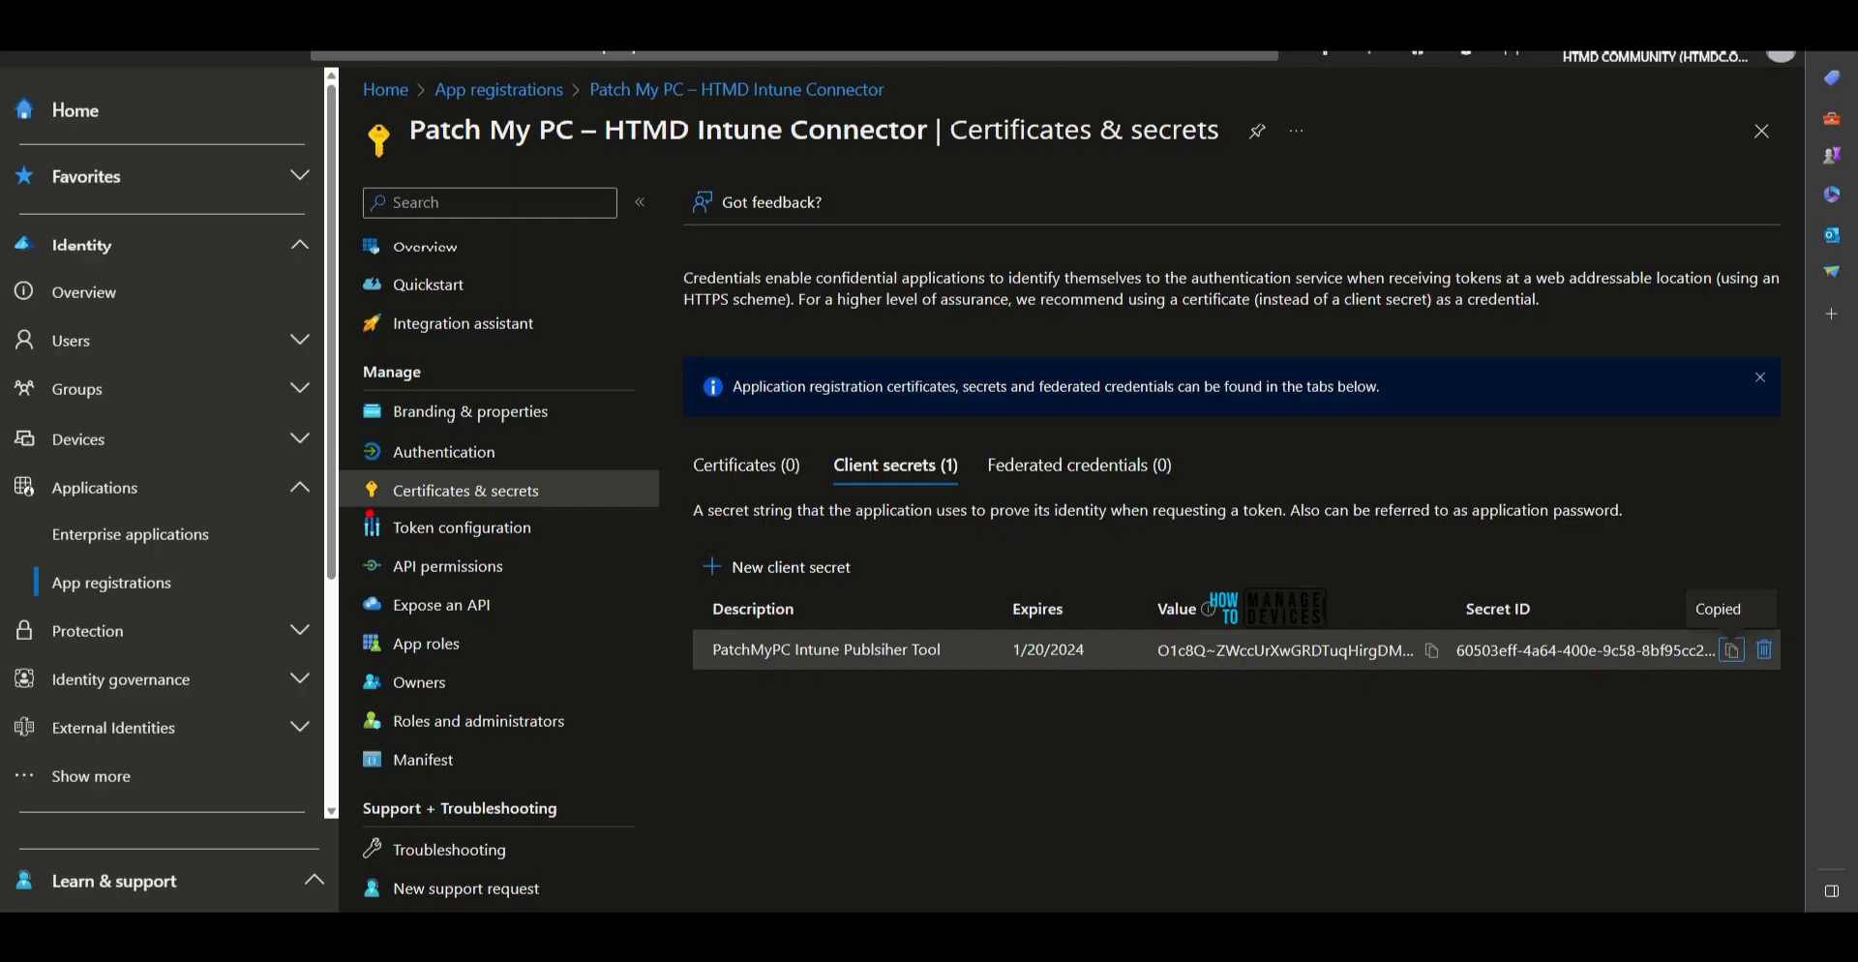
Copy the client secret's Secret ID from the app registration and enter it as the Application Secret.
{"action": "left_click_drag", "start_coordinate": [538, 512], "coordinate": [368, 514]}
{"action": "left_click_drag", "start_coordinate": [1790, 711], "coordinate": [1452, 720]}
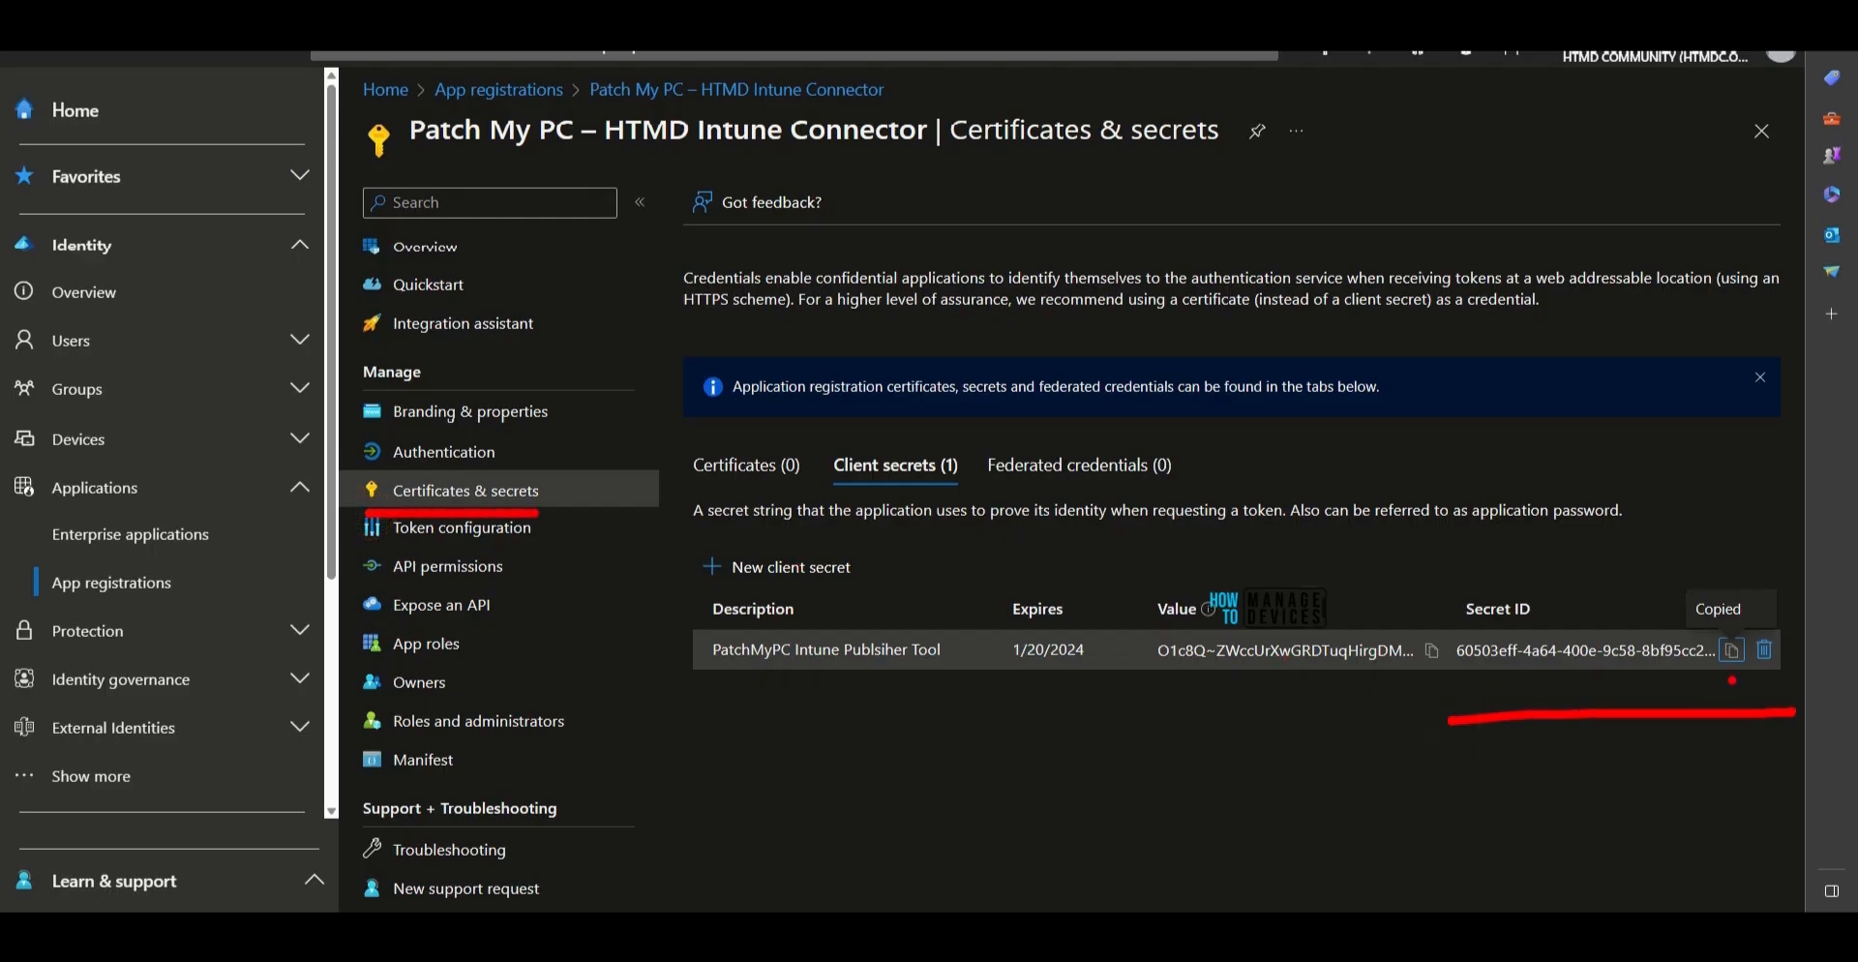
{"action": "key", "text": "Escape"}
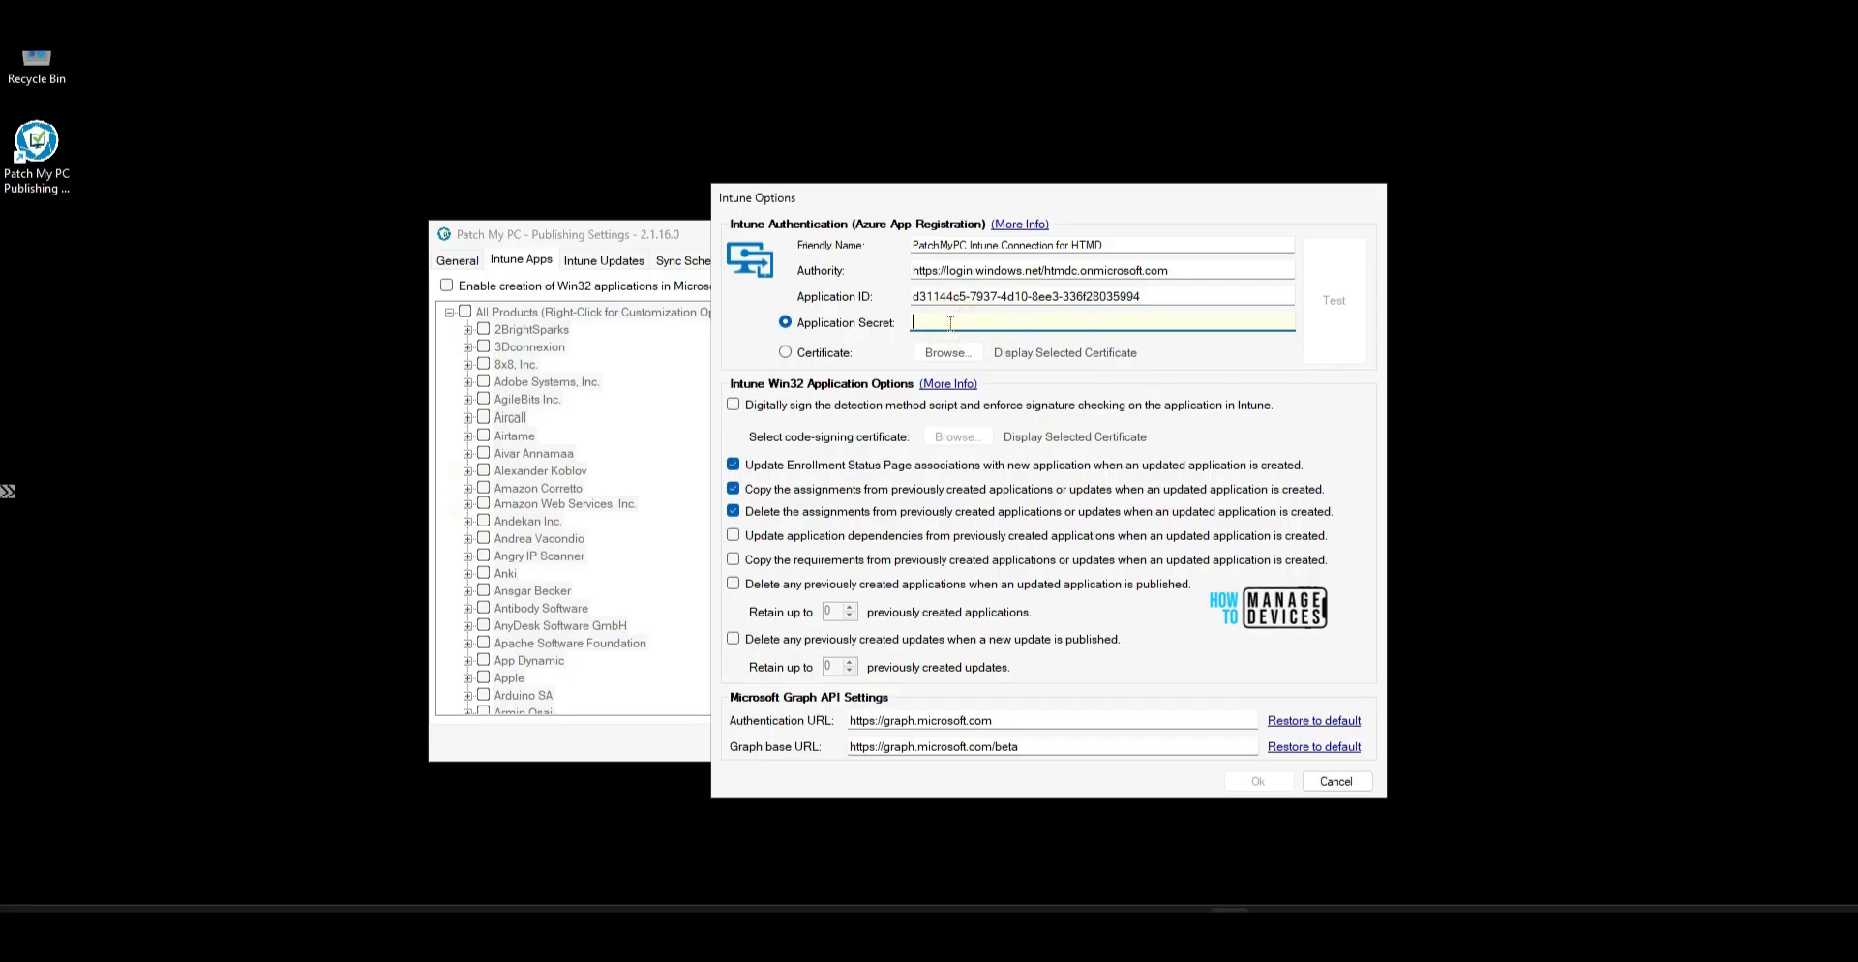
{"action": "key", "text": "ctrl+v"}
Test the Intune authentication with the entered authority, application ID and application secret.
{"action": "left_click", "coordinate": [1362, 330]}
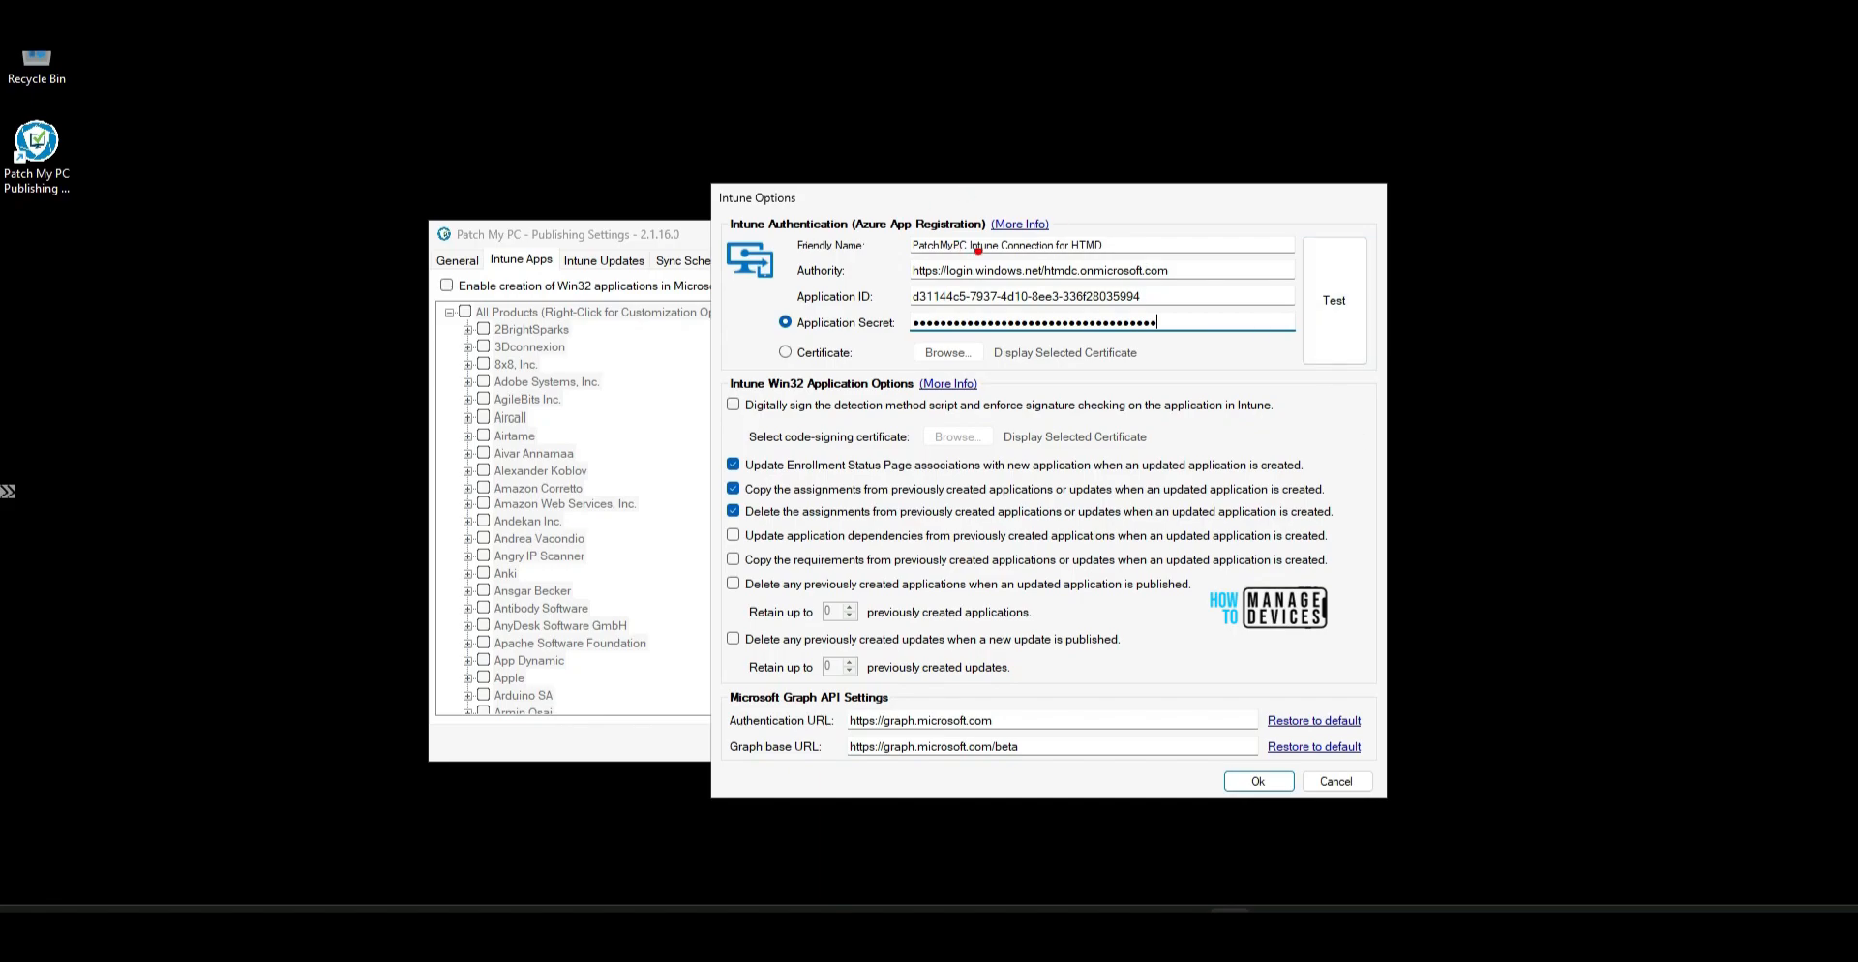
{"action": "mouse_move", "coordinate": [794, 139]}
{"action": "left_mouse_down"}
{"action": "mouse_move", "coordinate": [1451, 382]}
{"action": "mouse_move", "coordinate": [1200, 147]}
{"action": "left_mouse_up"}
{"action": "left_click_drag", "start_coordinate": [1616, 184], "coordinate": [1417, 276]}
{"action": "left_click_drag", "start_coordinate": [1372, 285], "coordinate": [1411, 238]}
{"action": "key", "text": "Escape"}
{"action": "left_click", "coordinate": [1345, 312]}
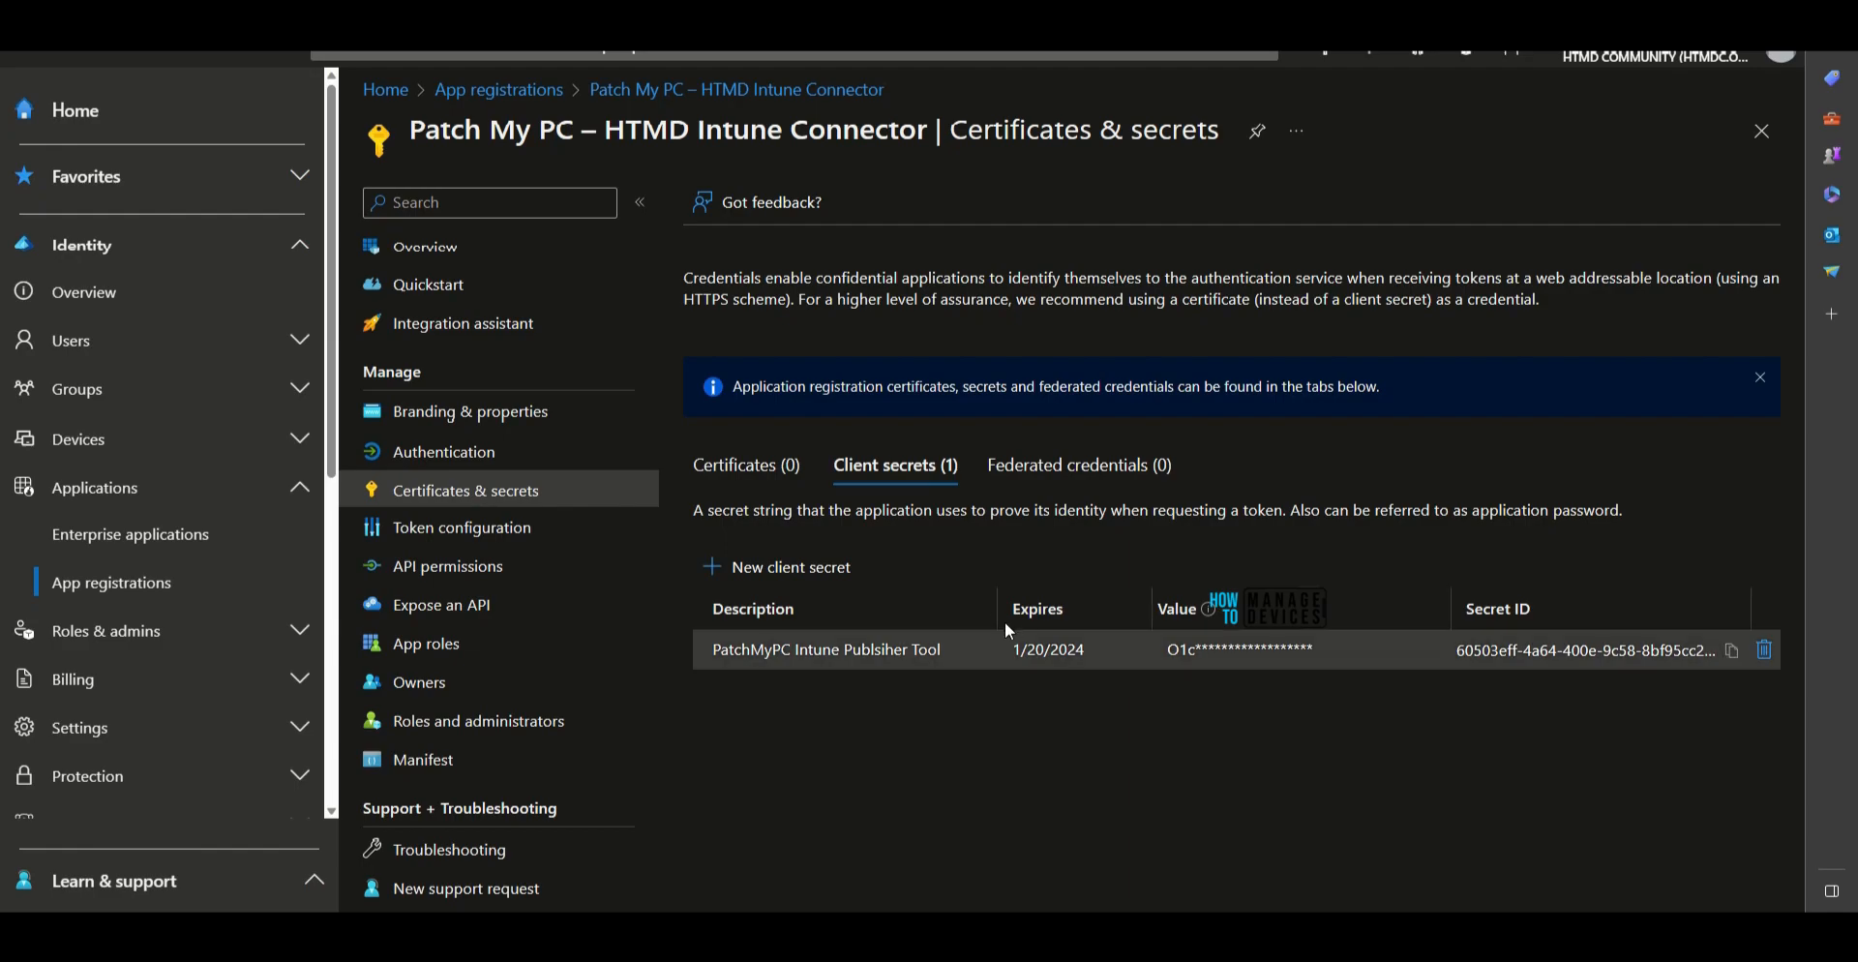
Delete the existing client secret and add one described PatchMyPC Publisher HTMD Intune Token with 180 days (6 months) expiry.
{"action": "left_click", "coordinate": [1765, 651]}
{"action": "left_click", "coordinate": [730, 332]}
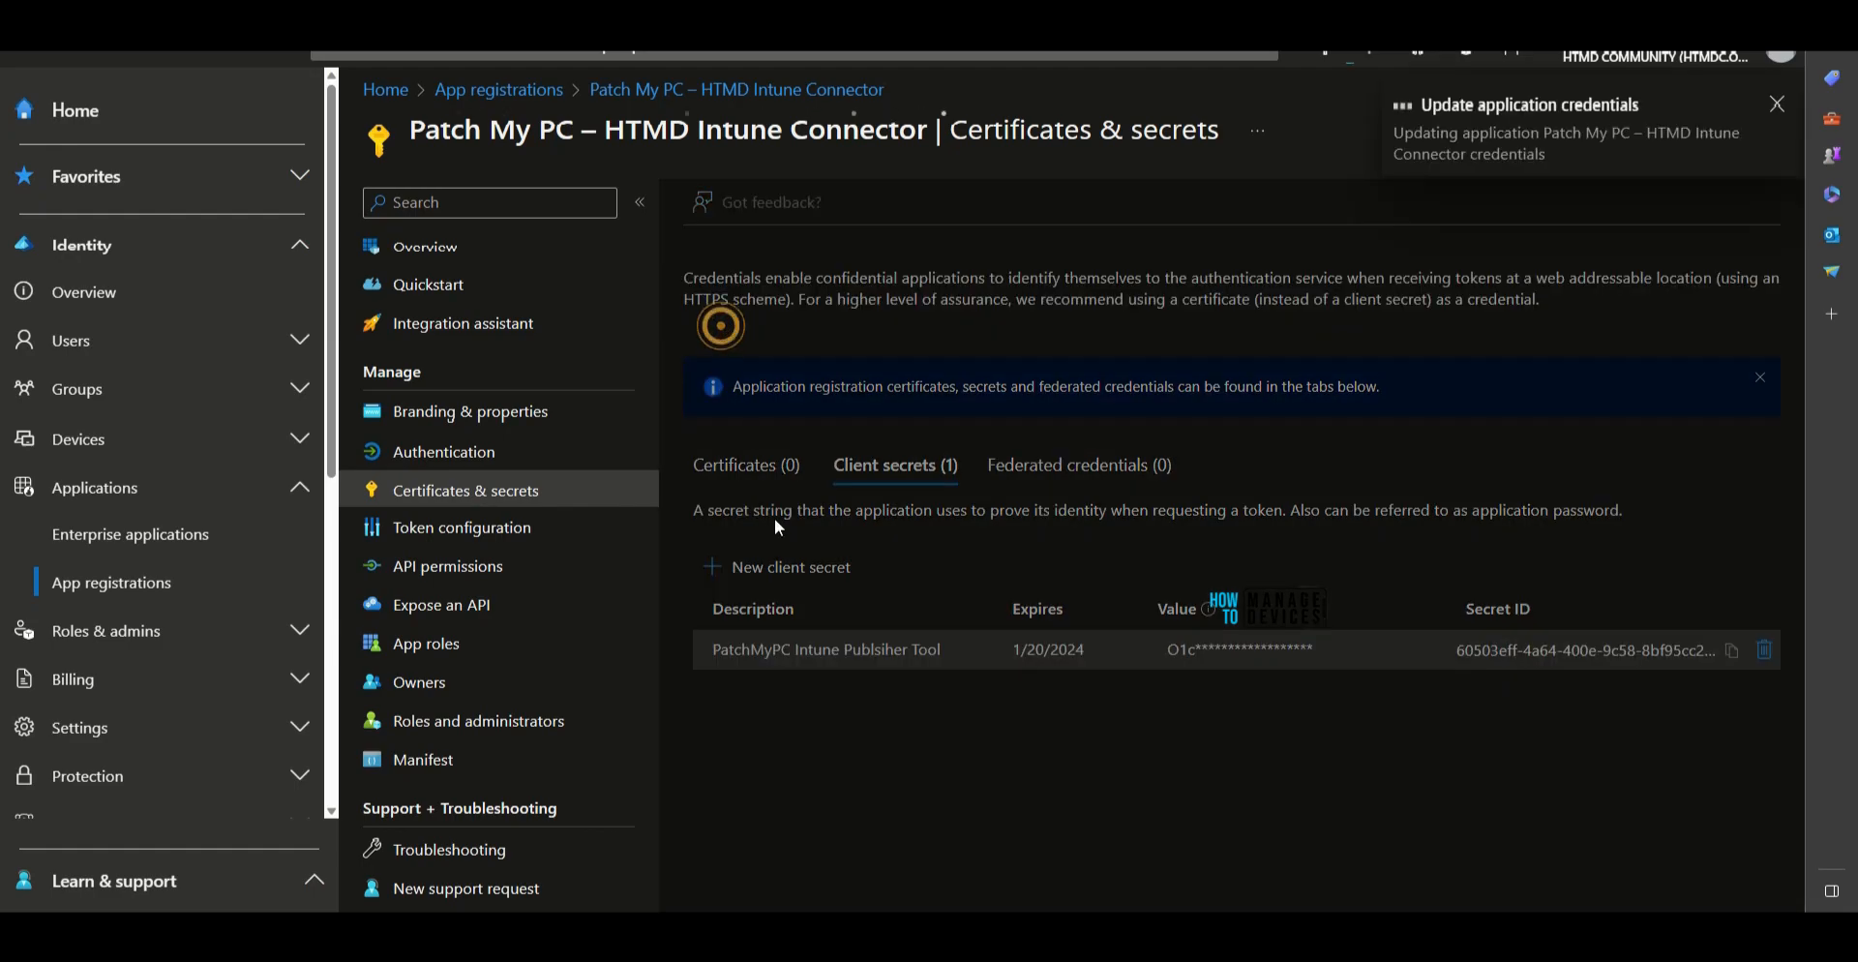
{"action": "left_click", "coordinate": [784, 567]}
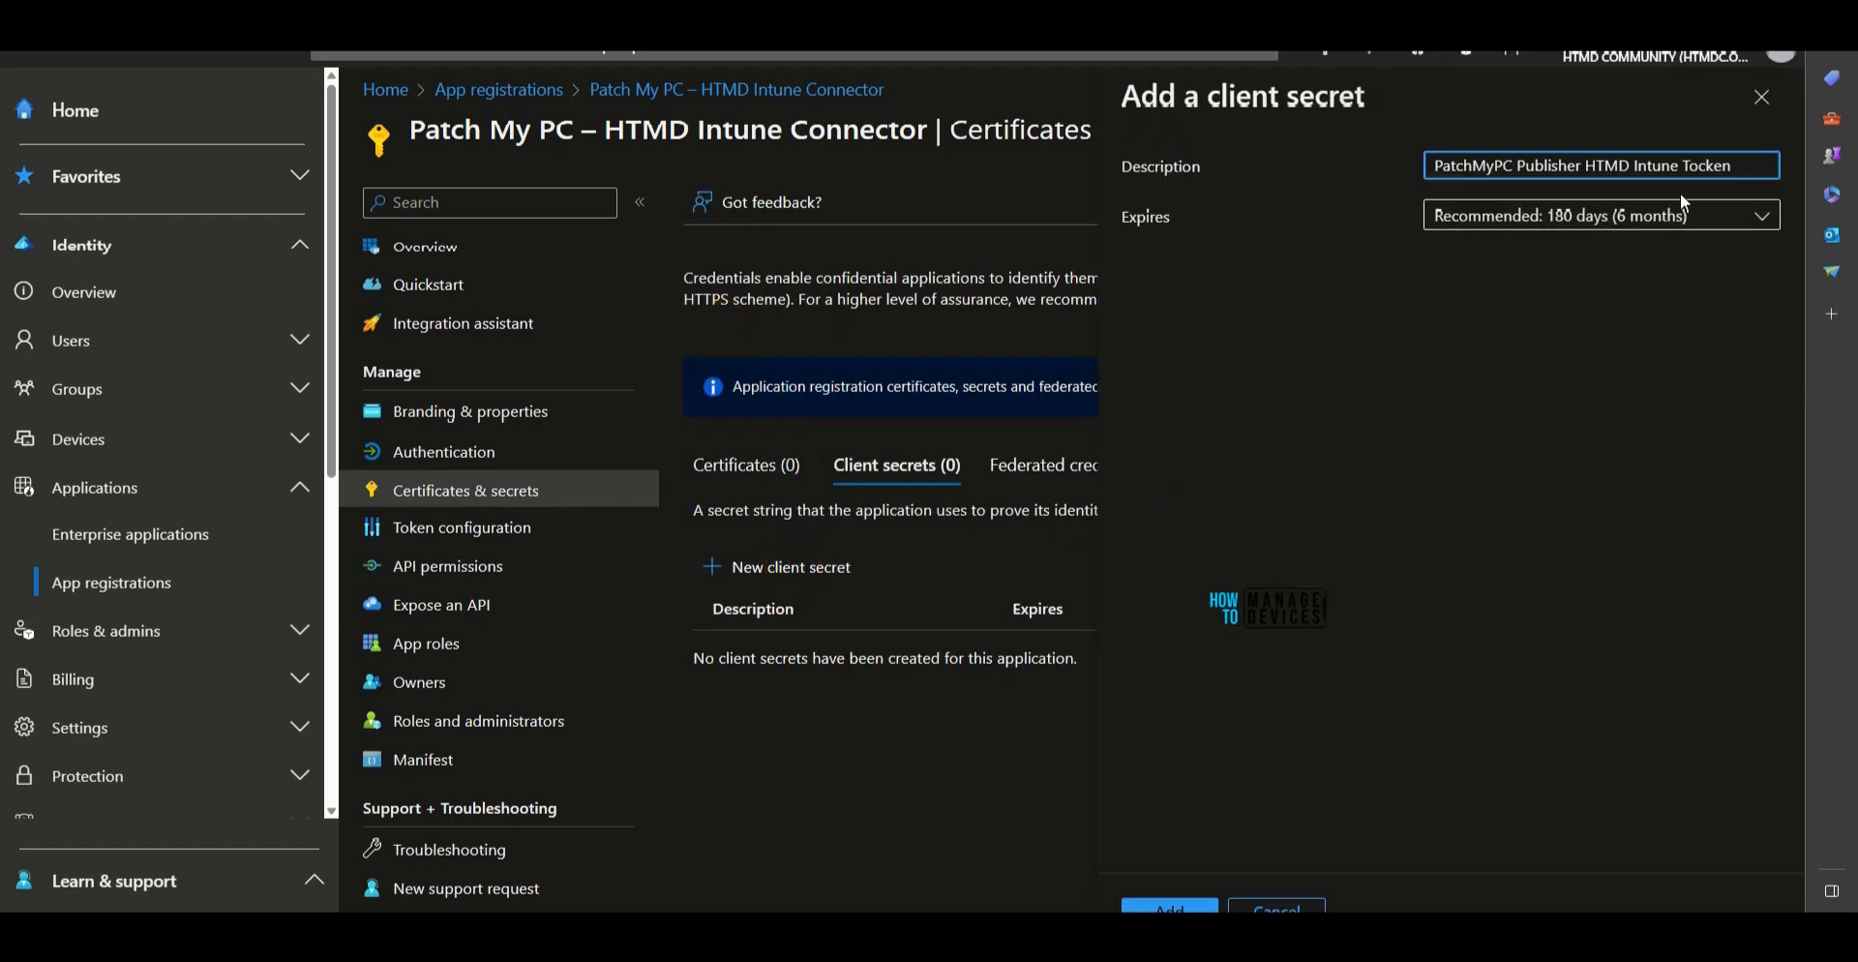
{"action": "left_click", "coordinate": [1475, 263]}
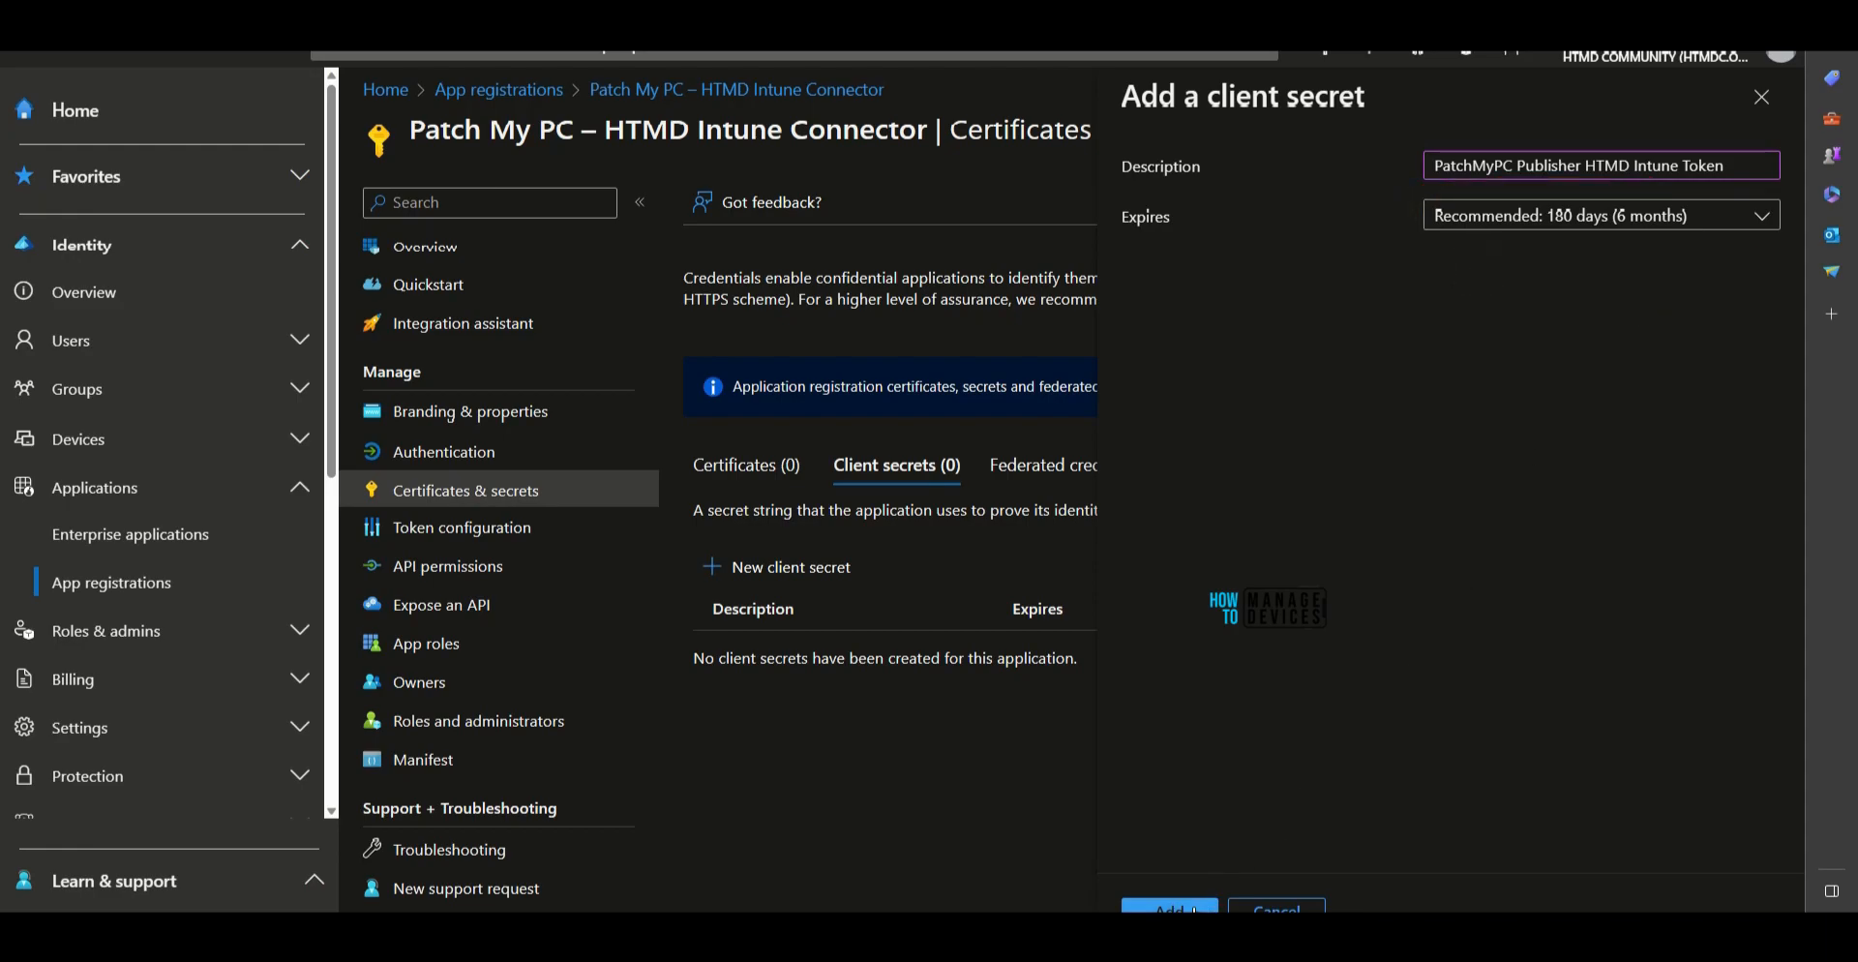
{"action": "left_click", "coordinate": [1170, 908]}
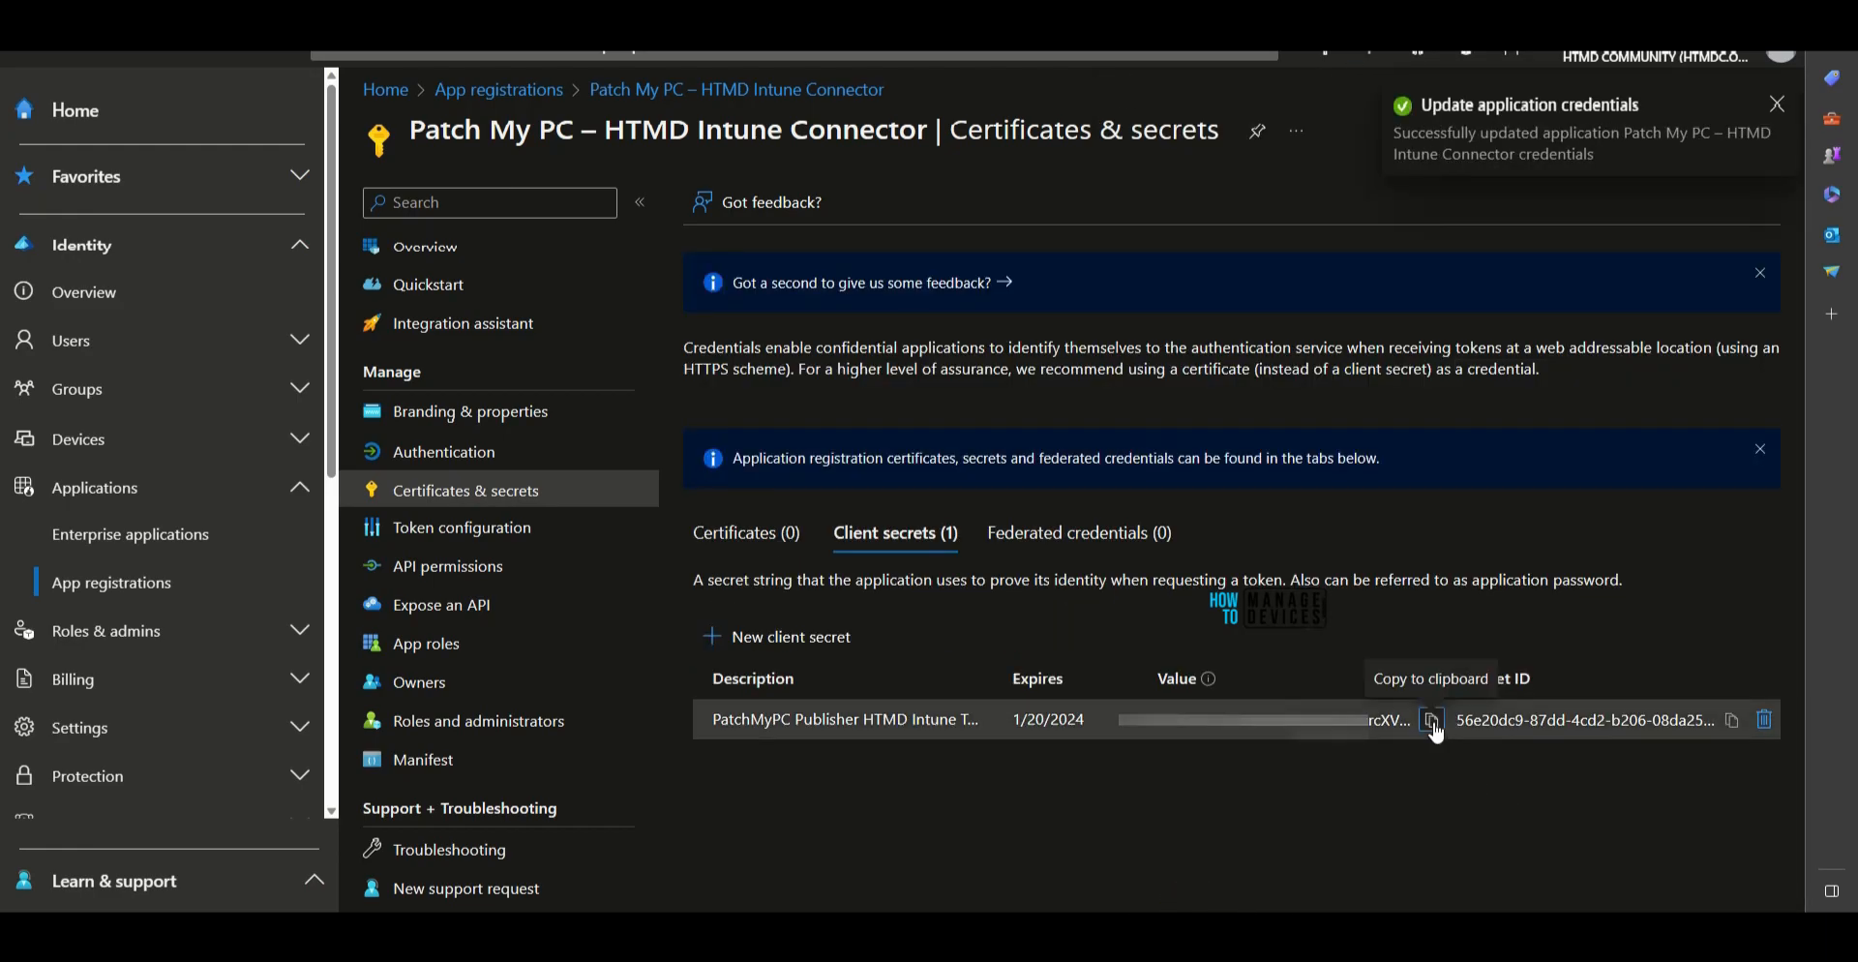
Copy the new client secret's Value and return to the Application Secret field in the Intune options.
{"action": "left_click", "coordinate": [1431, 721]}
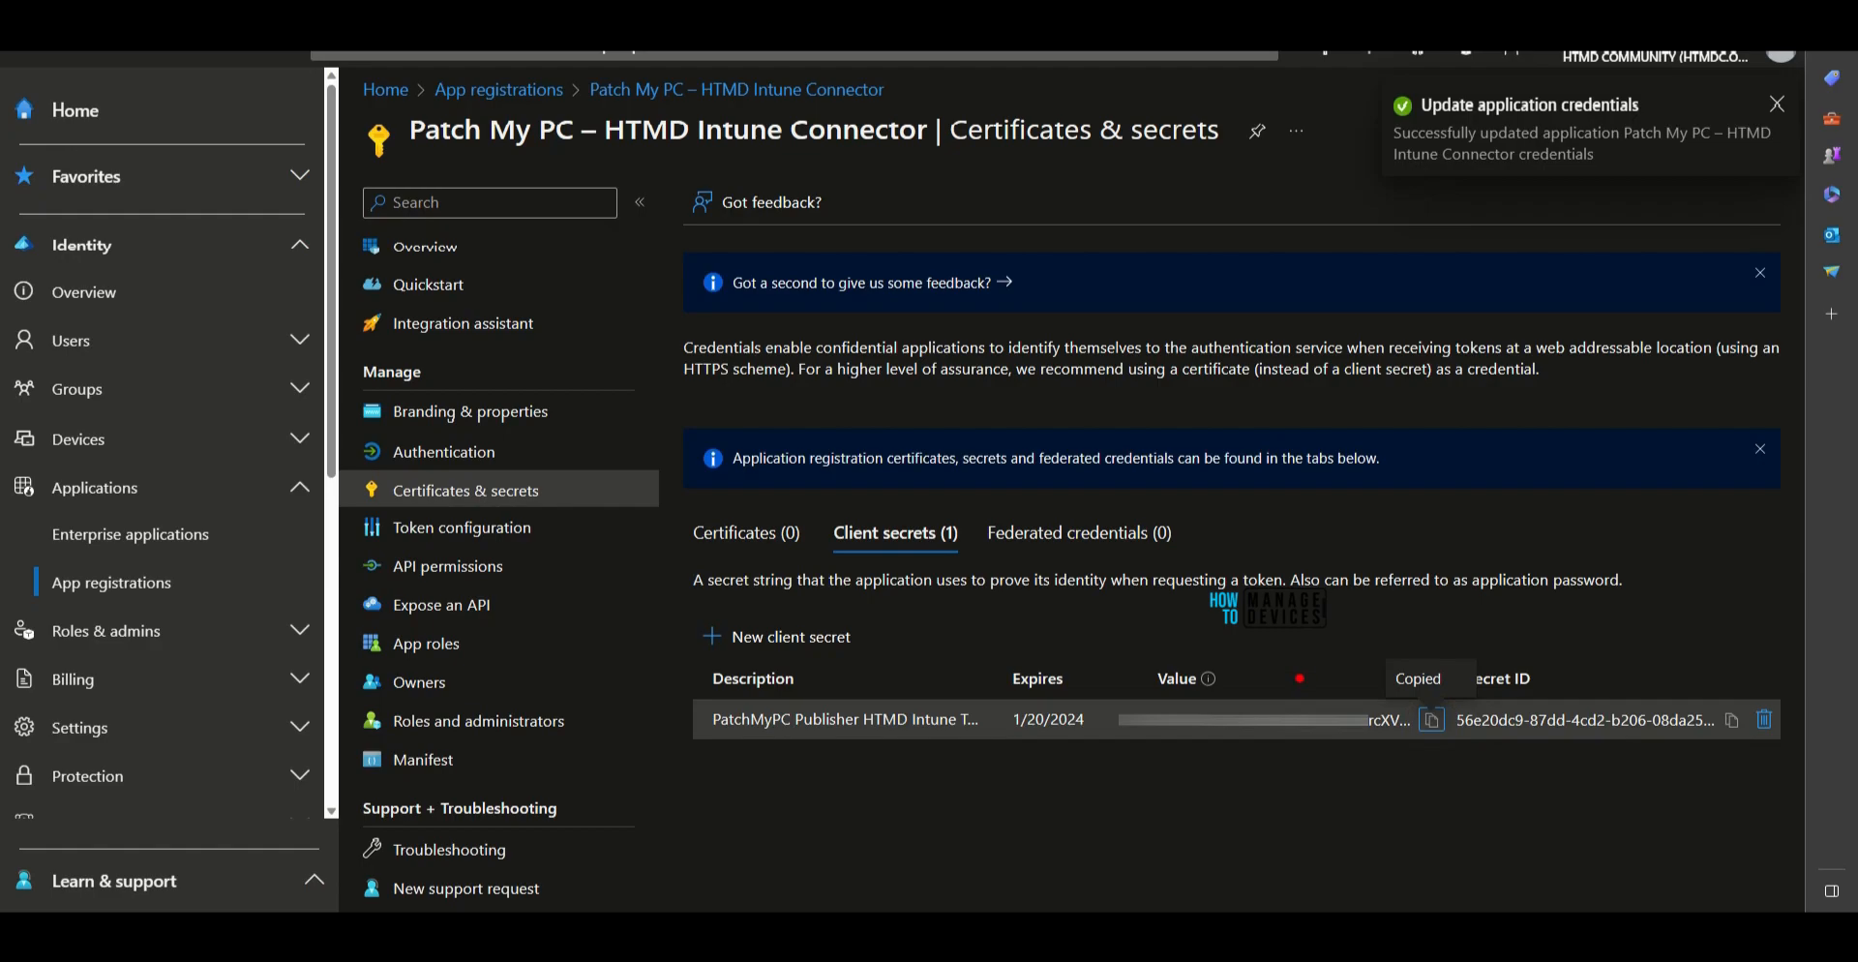
{"action": "mouse_move", "coordinate": [1298, 634]}
{"action": "left_mouse_down"}
{"action": "mouse_move", "coordinate": [1074, 724]}
{"action": "mouse_move", "coordinate": [1306, 618]}
{"action": "left_mouse_up"}
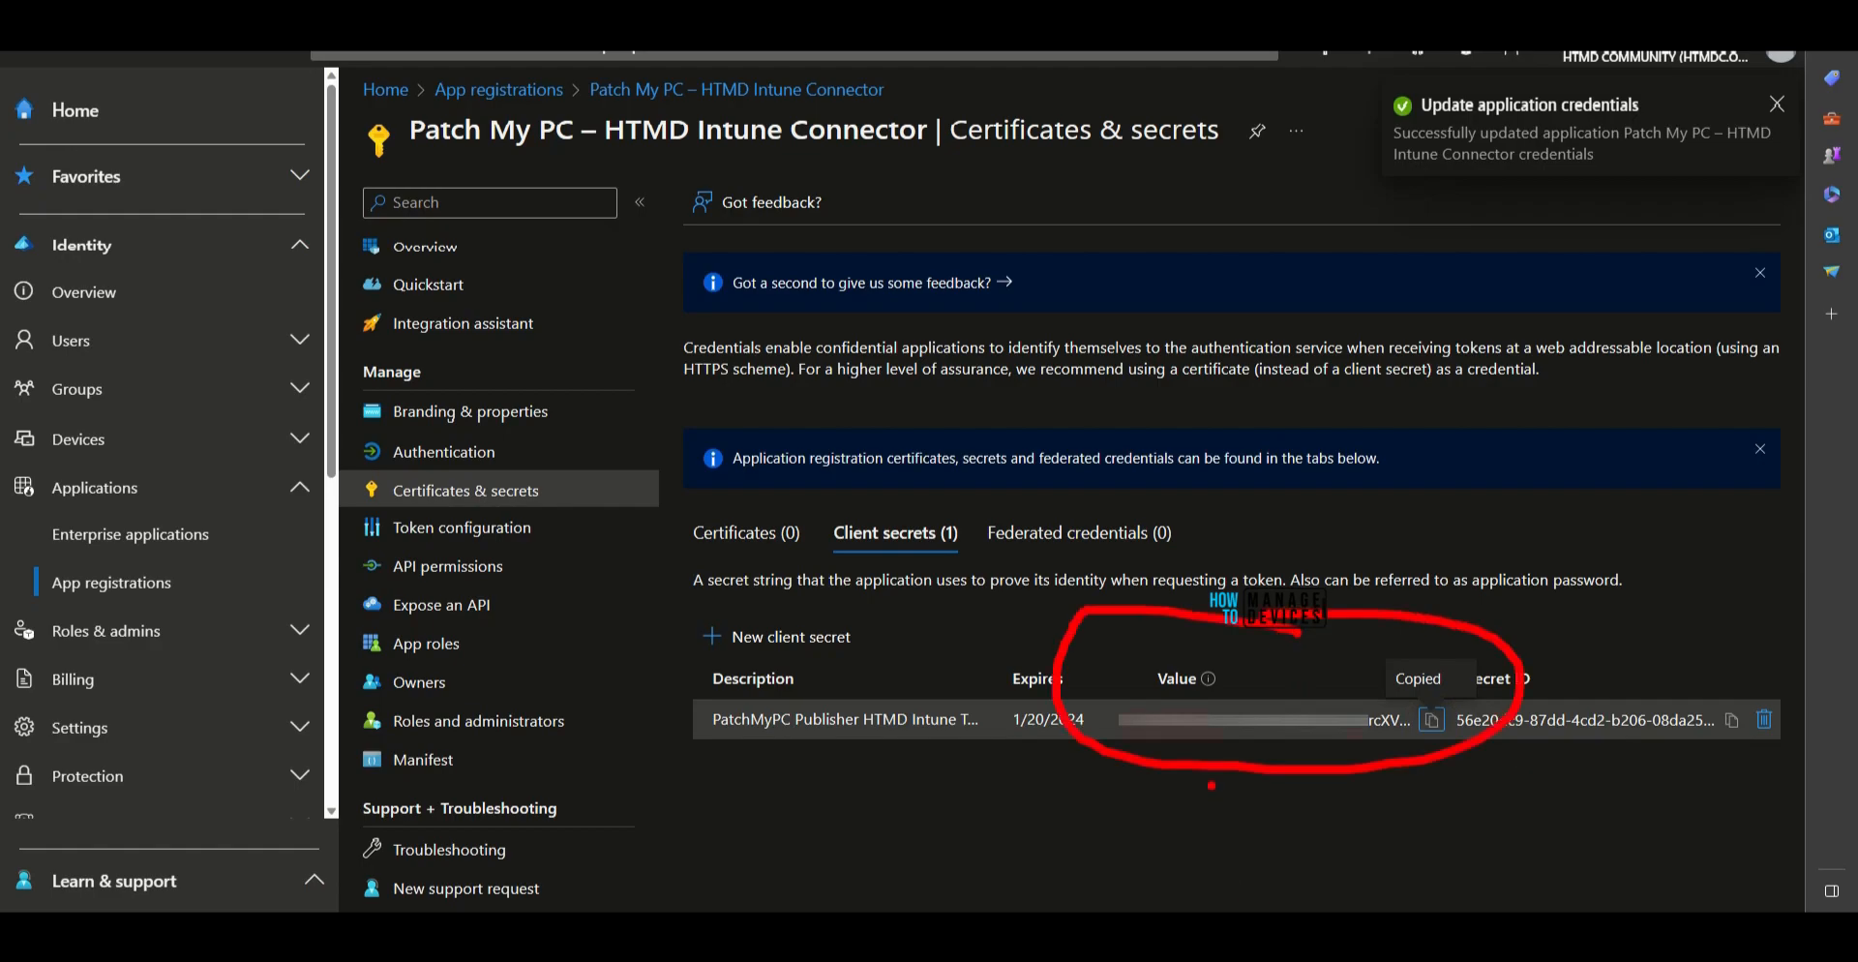
{"action": "key", "text": "Escape"}
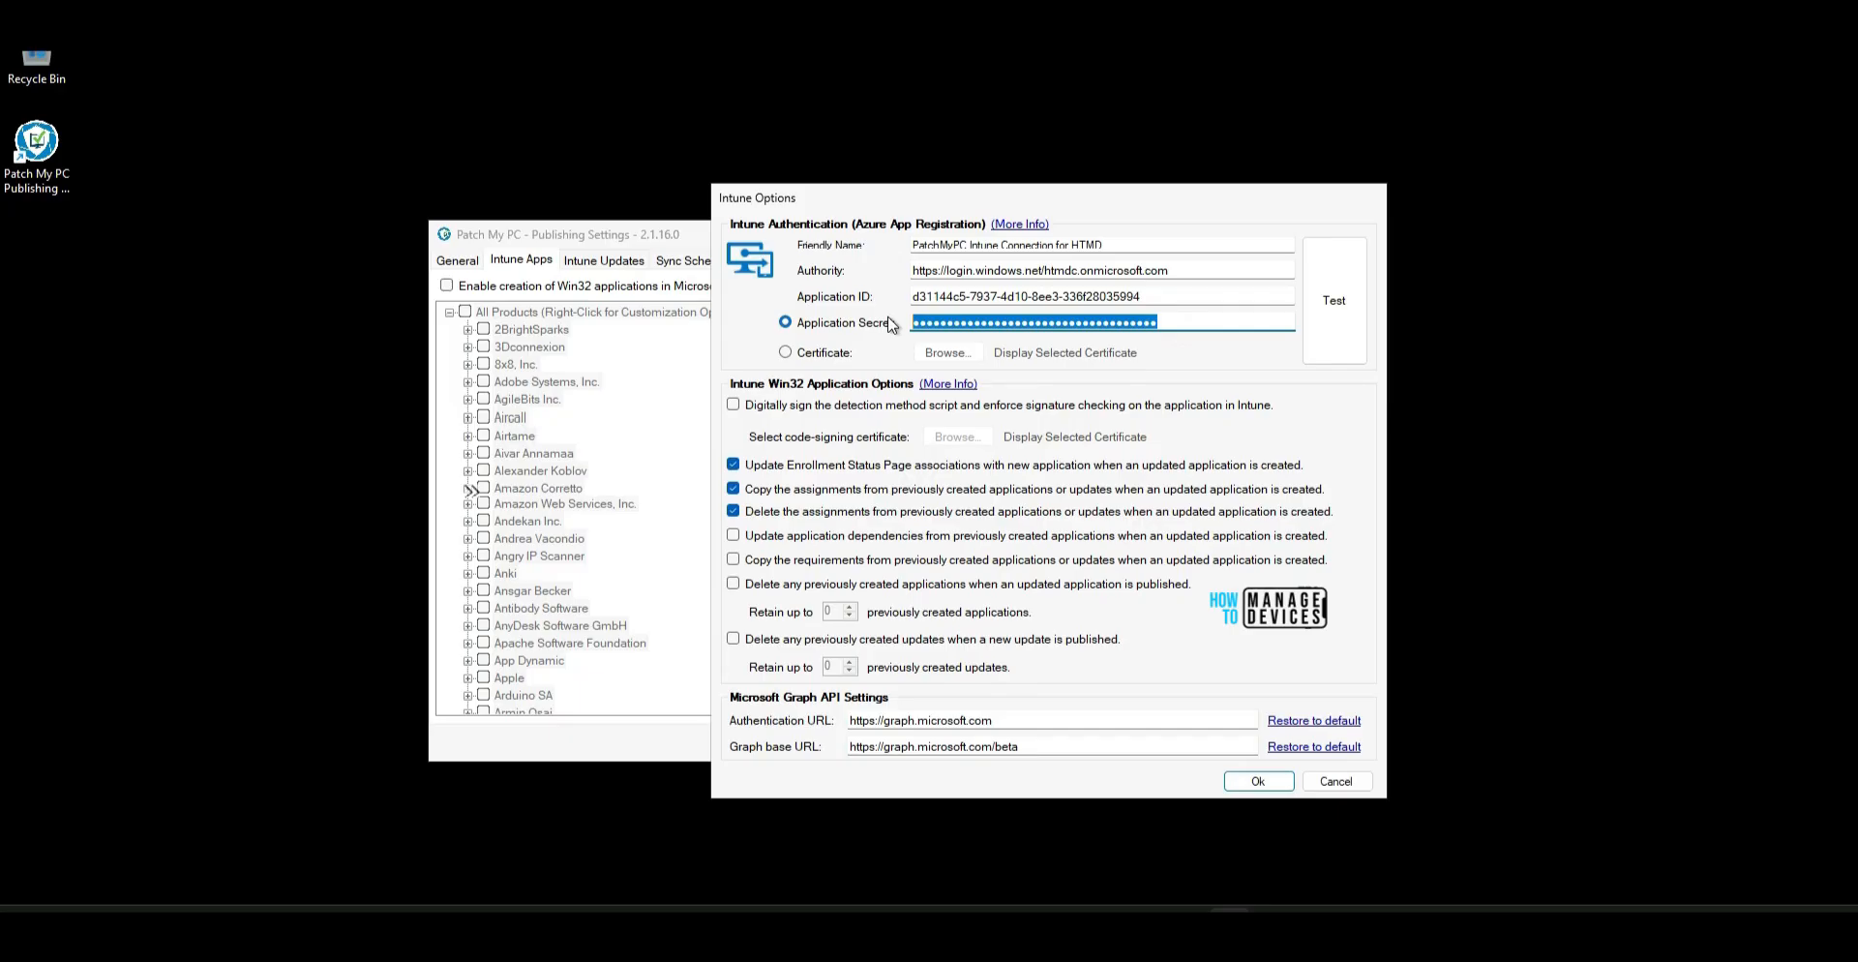
Paste the client secret's value as the Application Secret and test the Intune authentication.
{"action": "key", "text": "ctrl+v"}
{"action": "left_click", "coordinate": [1347, 319]}
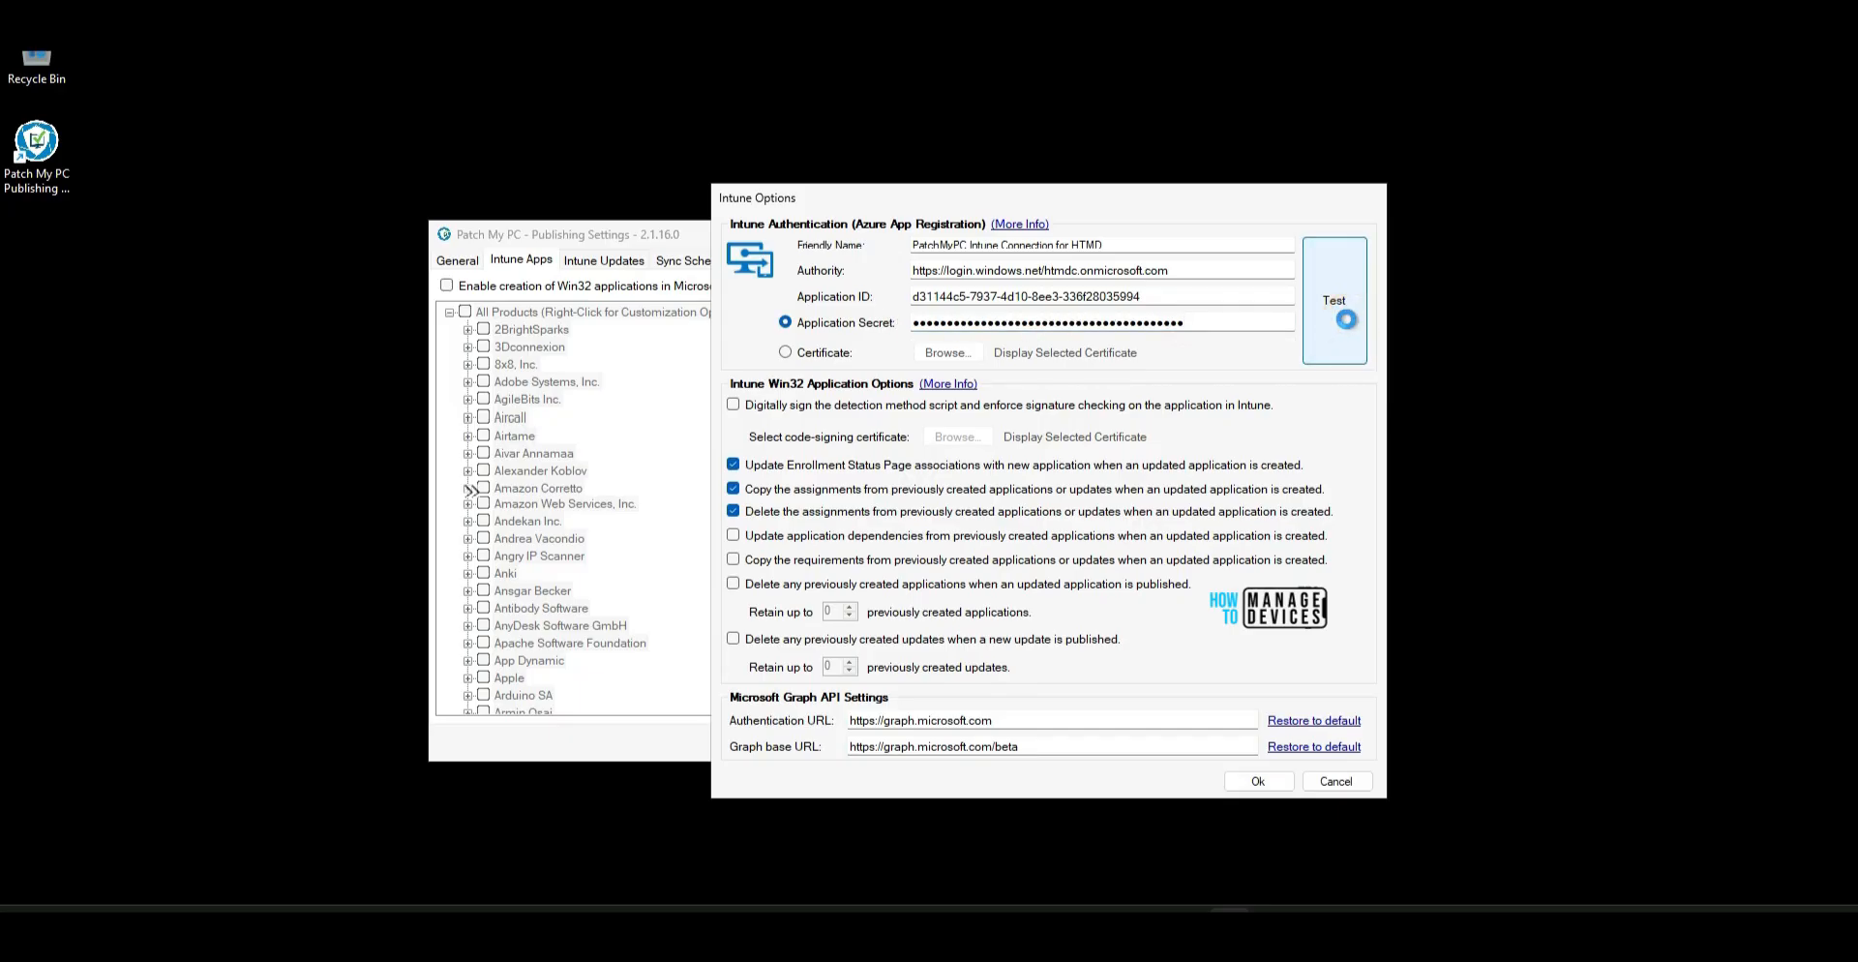
{"action": "mouse_move", "coordinate": [1007, 308]}
{"action": "left_mouse_down"}
{"action": "mouse_move", "coordinate": [1158, 747]}
{"action": "mouse_move", "coordinate": [1094, 290]}
{"action": "left_mouse_up"}
{"action": "left_click_drag", "start_coordinate": [369, 909], "coordinate": [733, 689]}
{"action": "mouse_move", "coordinate": [673, 660]}
{"action": "left_mouse_down"}
{"action": "mouse_move", "coordinate": [777, 656]}
{"action": "mouse_move", "coordinate": [750, 736]}
{"action": "left_mouse_up"}
{"action": "key", "text": "Escape"}
{"action": "left_click", "coordinate": [1376, 665]}
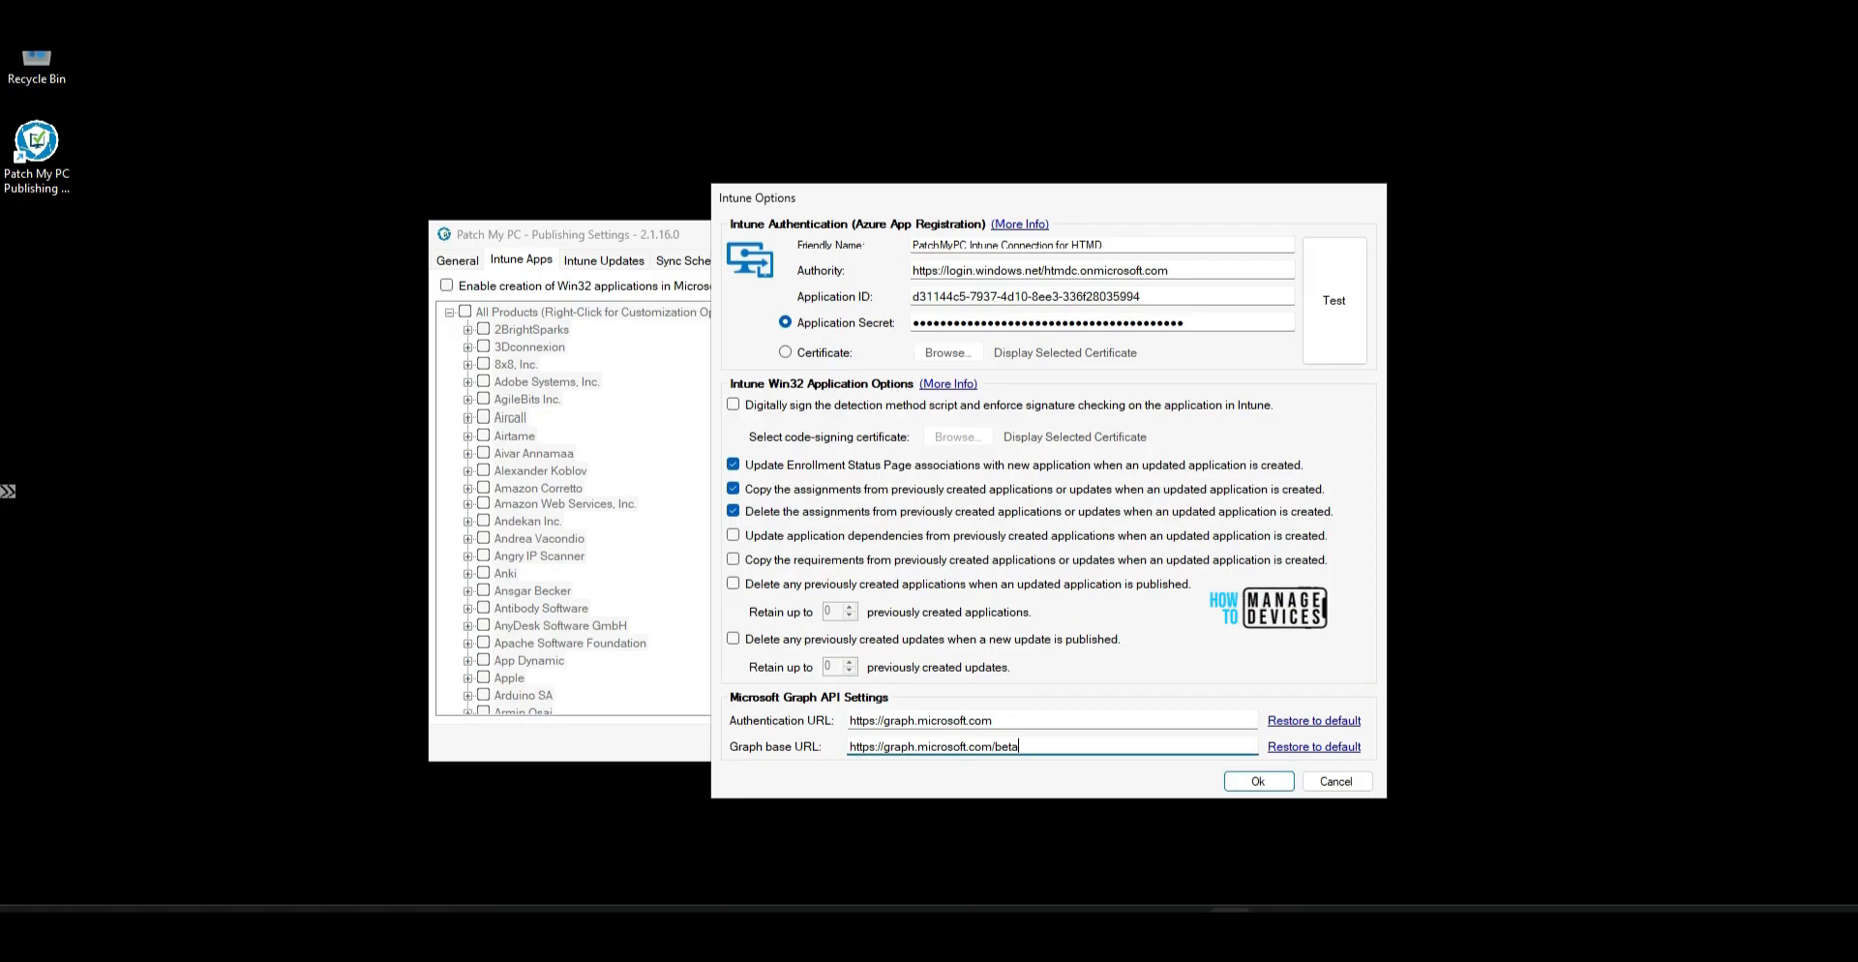
{"action": "mouse_move", "coordinate": [1141, 641]}
{"action": "left_mouse_down"}
{"action": "mouse_move", "coordinate": [782, 647]}
{"action": "mouse_move", "coordinate": [1118, 653]}
{"action": "mouse_move", "coordinate": [1049, 656]}
{"action": "left_mouse_up"}
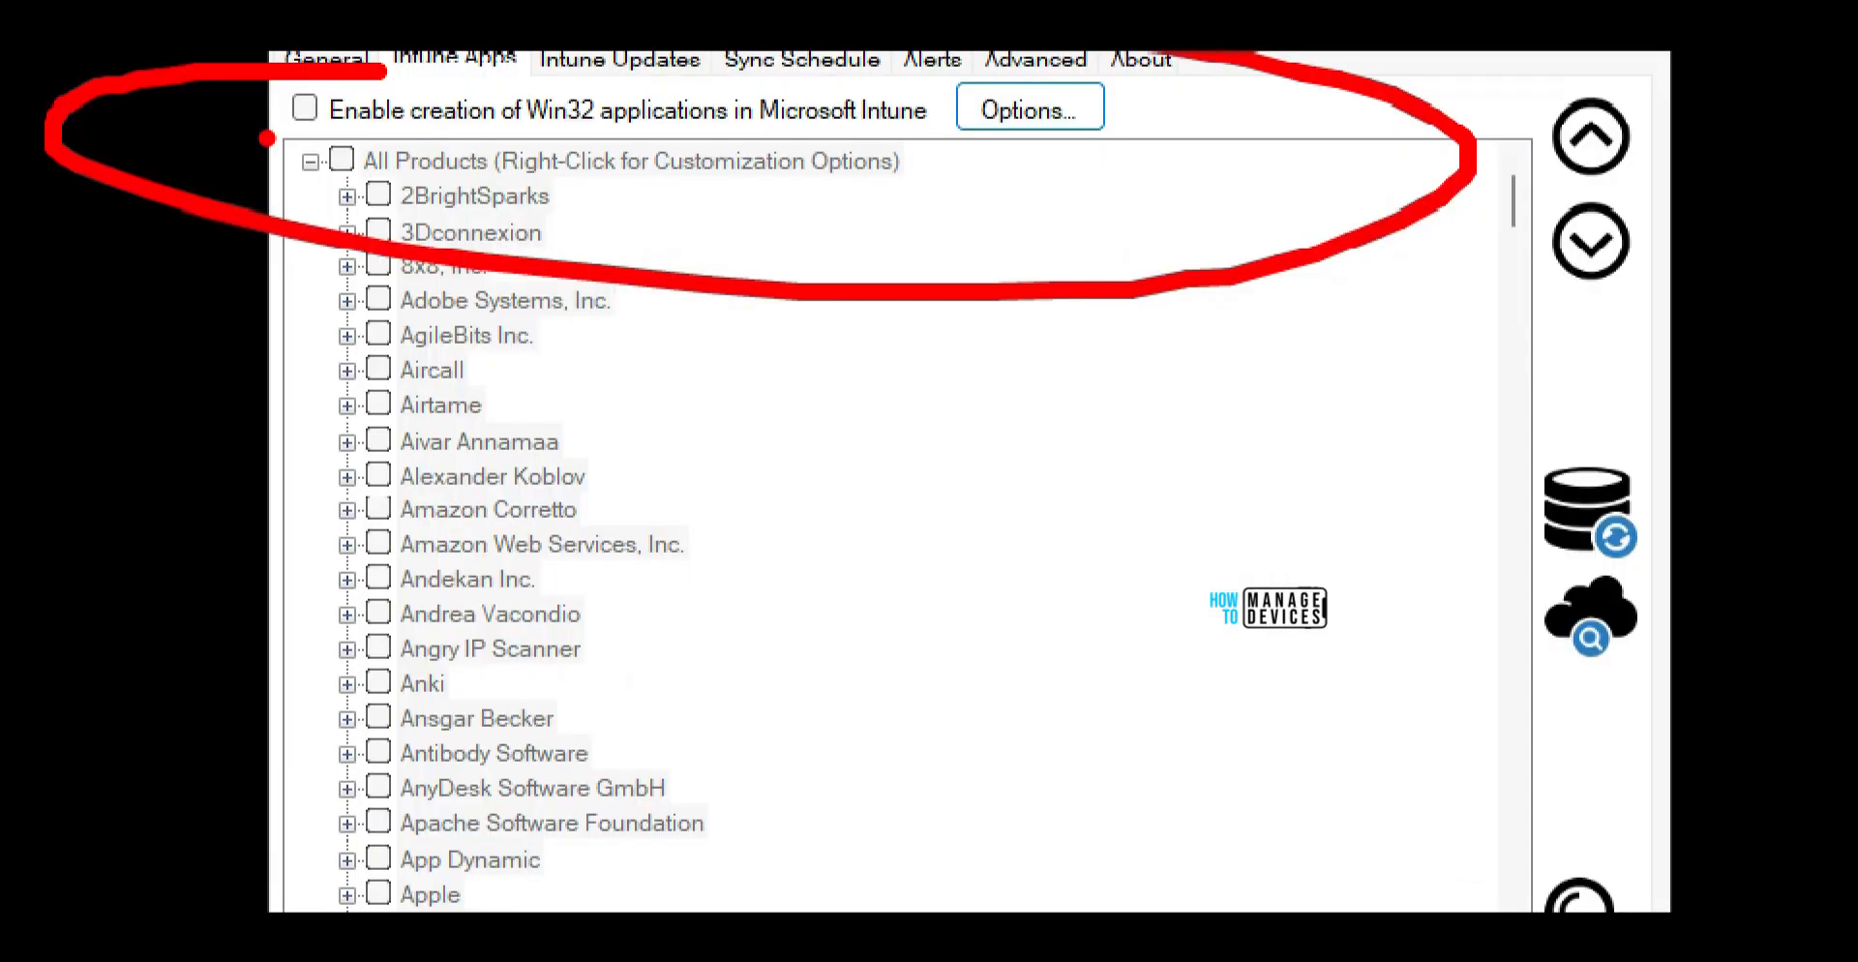
{"action": "left_click_drag", "start_coordinate": [288, 151], "coordinate": [704, 130]}
{"action": "key", "text": "Escape"}
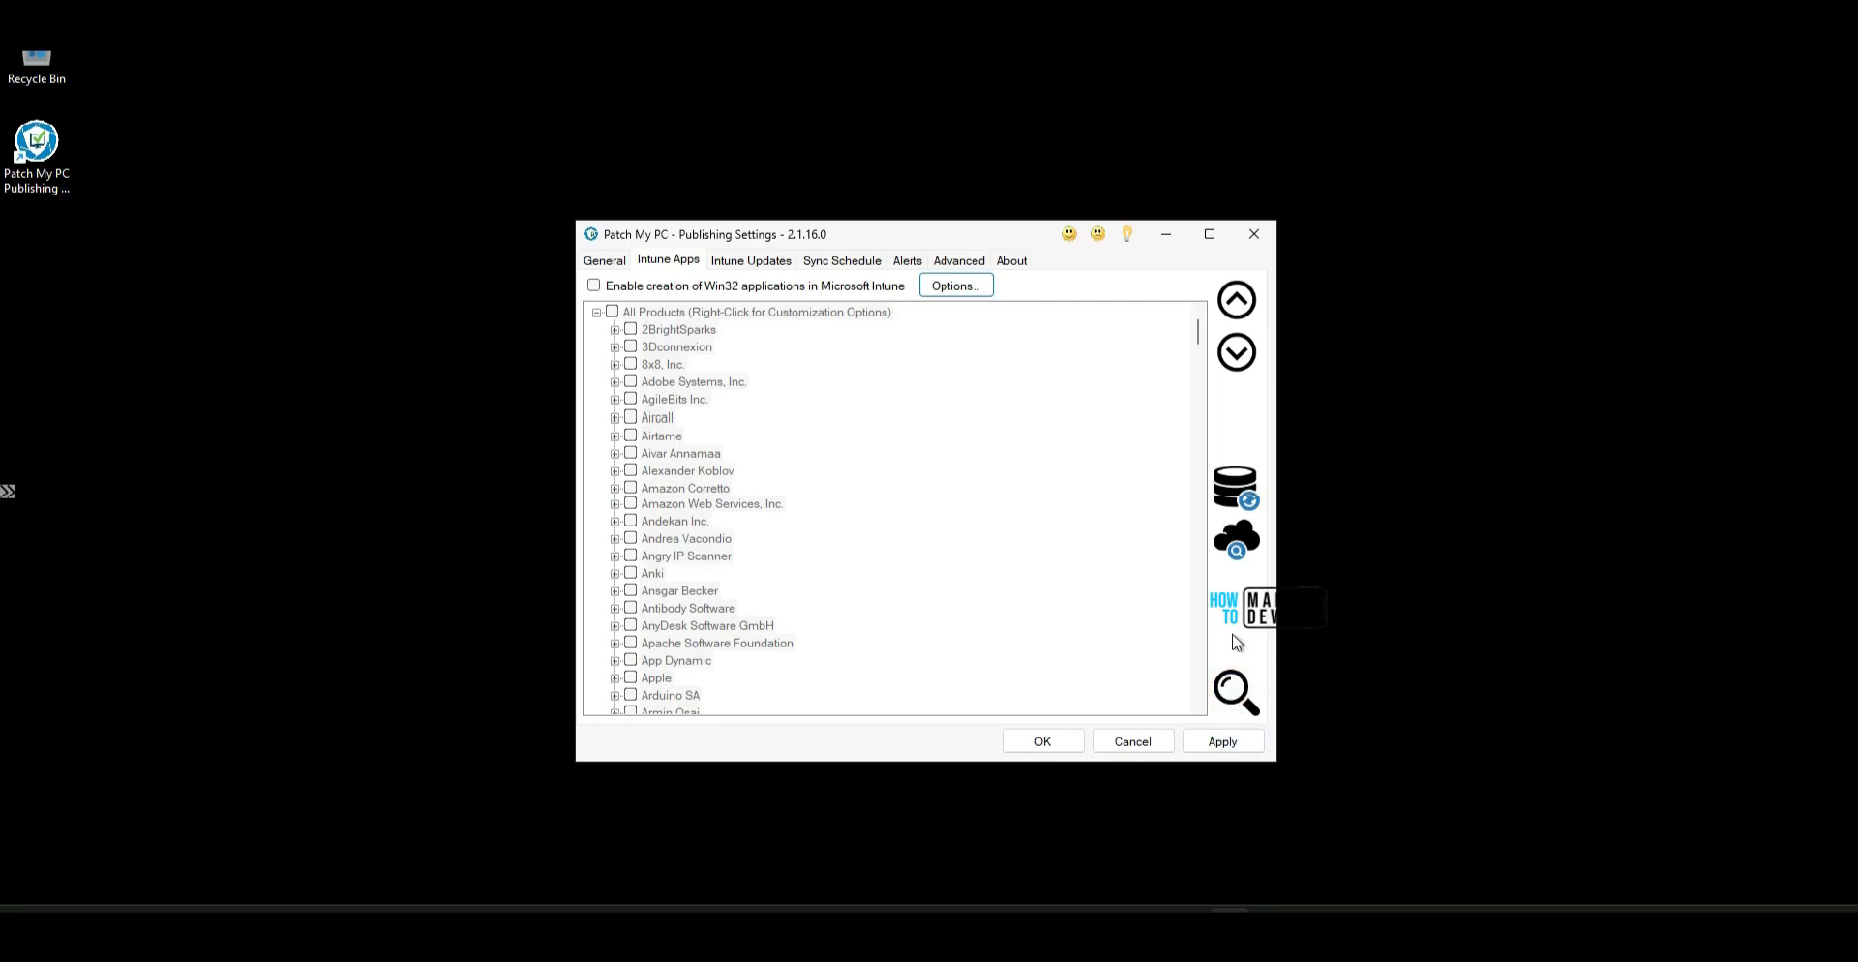
Enable creation of Win32 applications in Microsoft Intune, search the products for Adobe and browse the vendor list.
{"action": "left_click", "coordinate": [594, 286]}
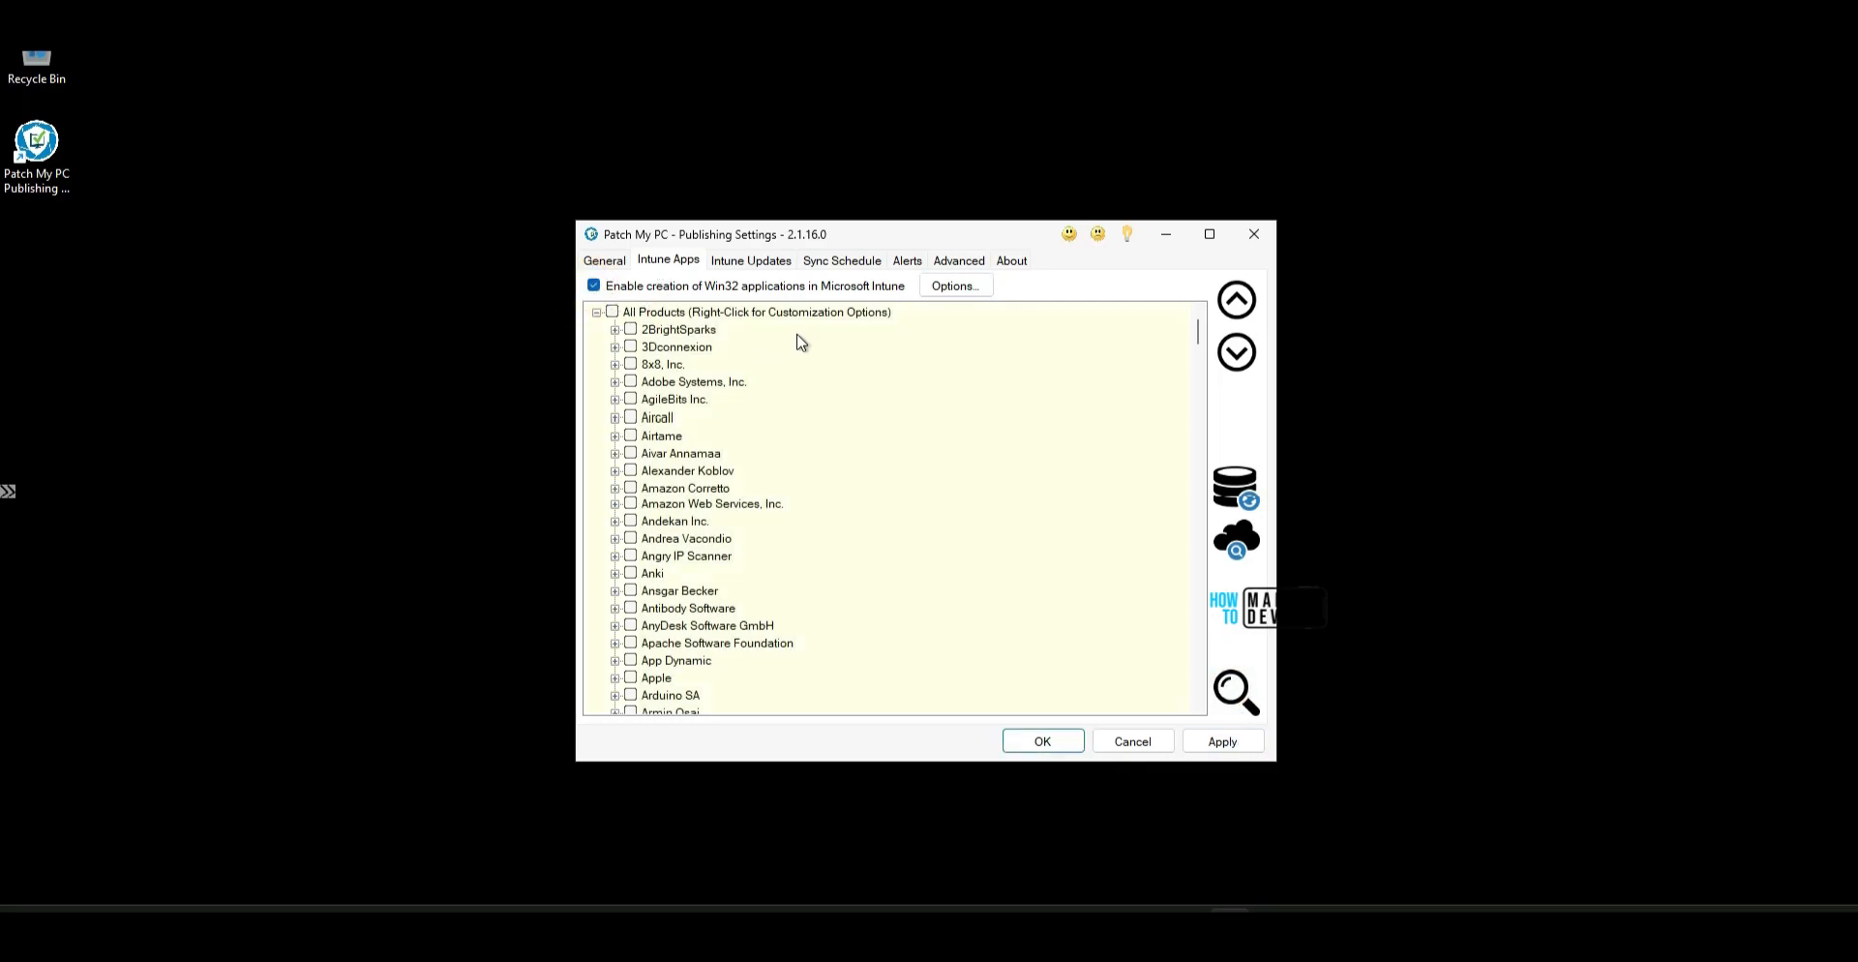
{"action": "left_click", "coordinate": [1226, 691]}
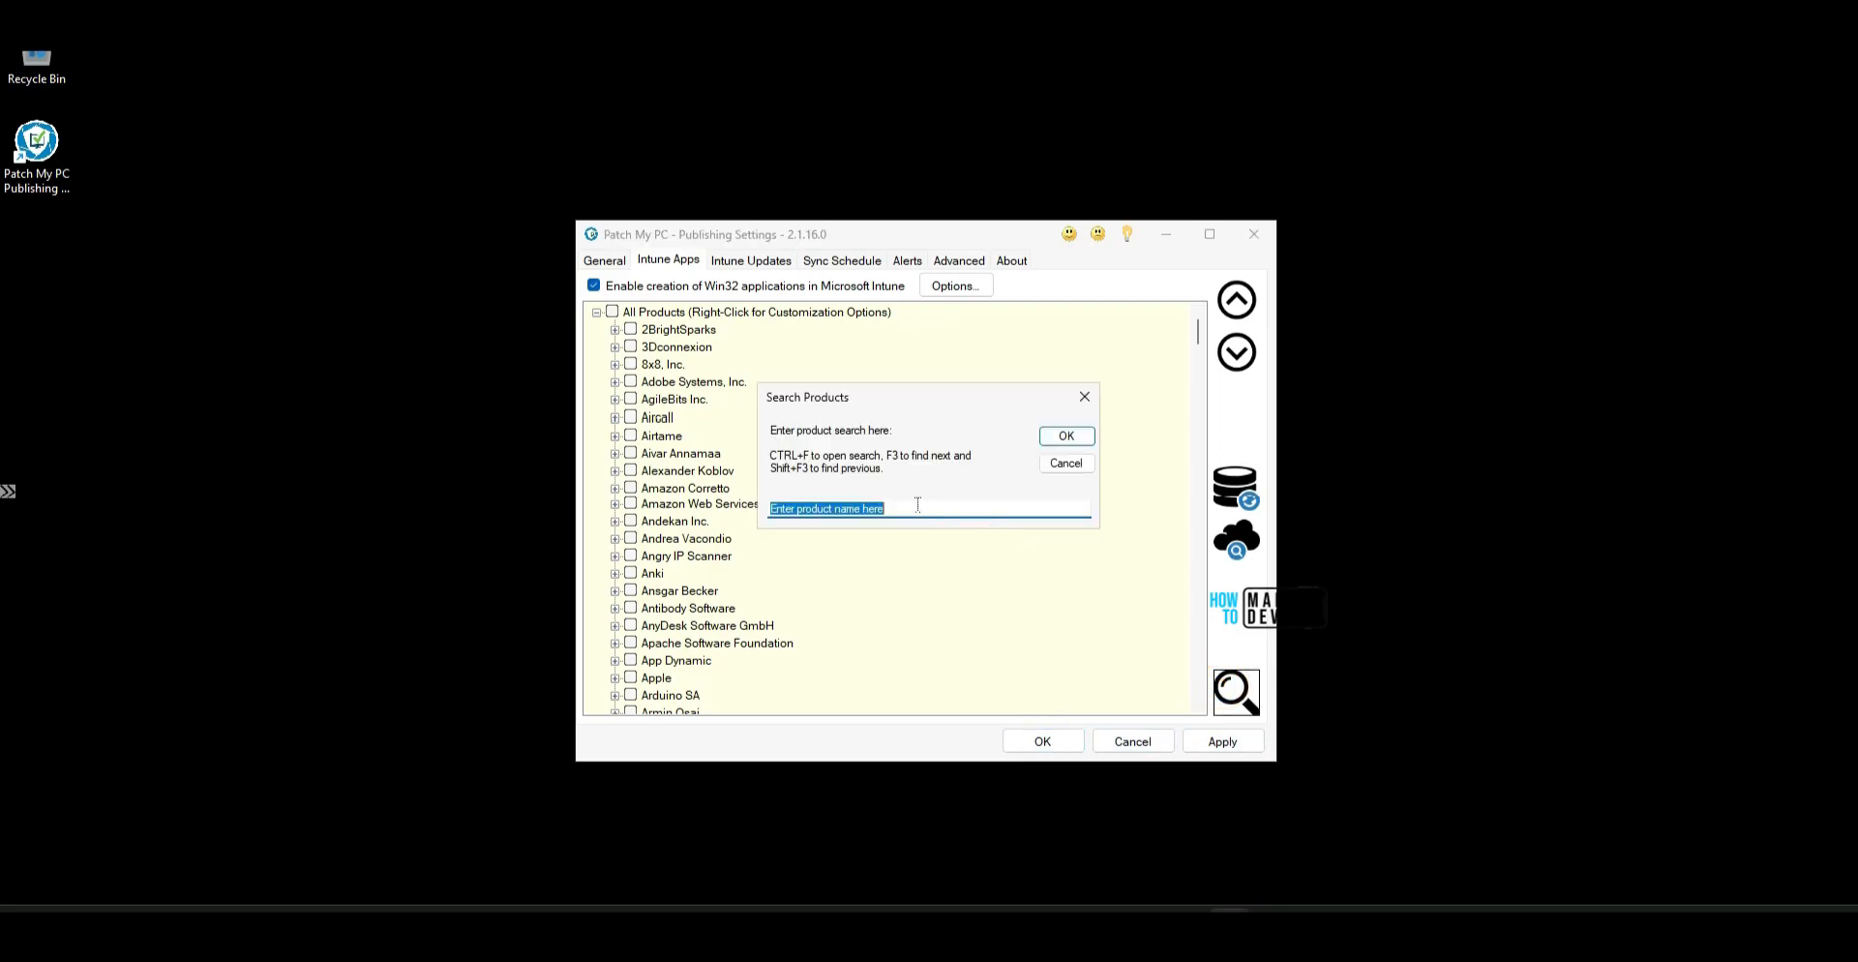
{"action": "type", "text": "Adobe"}
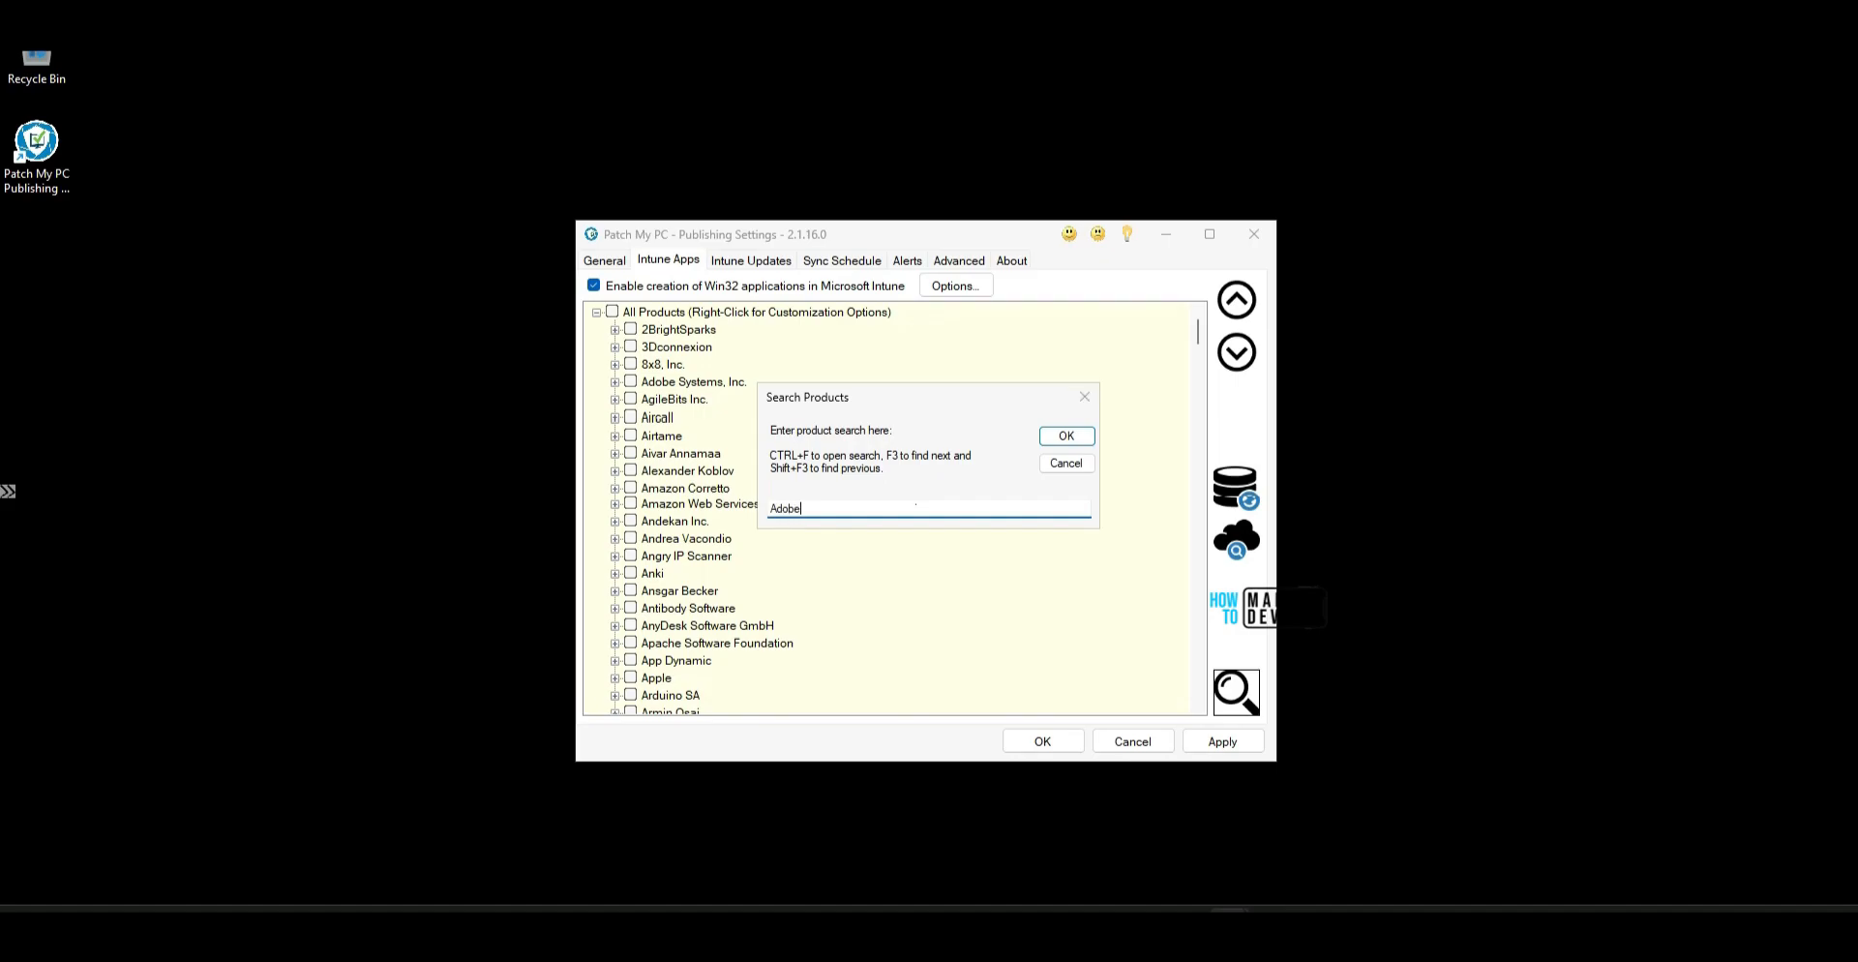
{"action": "key", "text": "Return"}
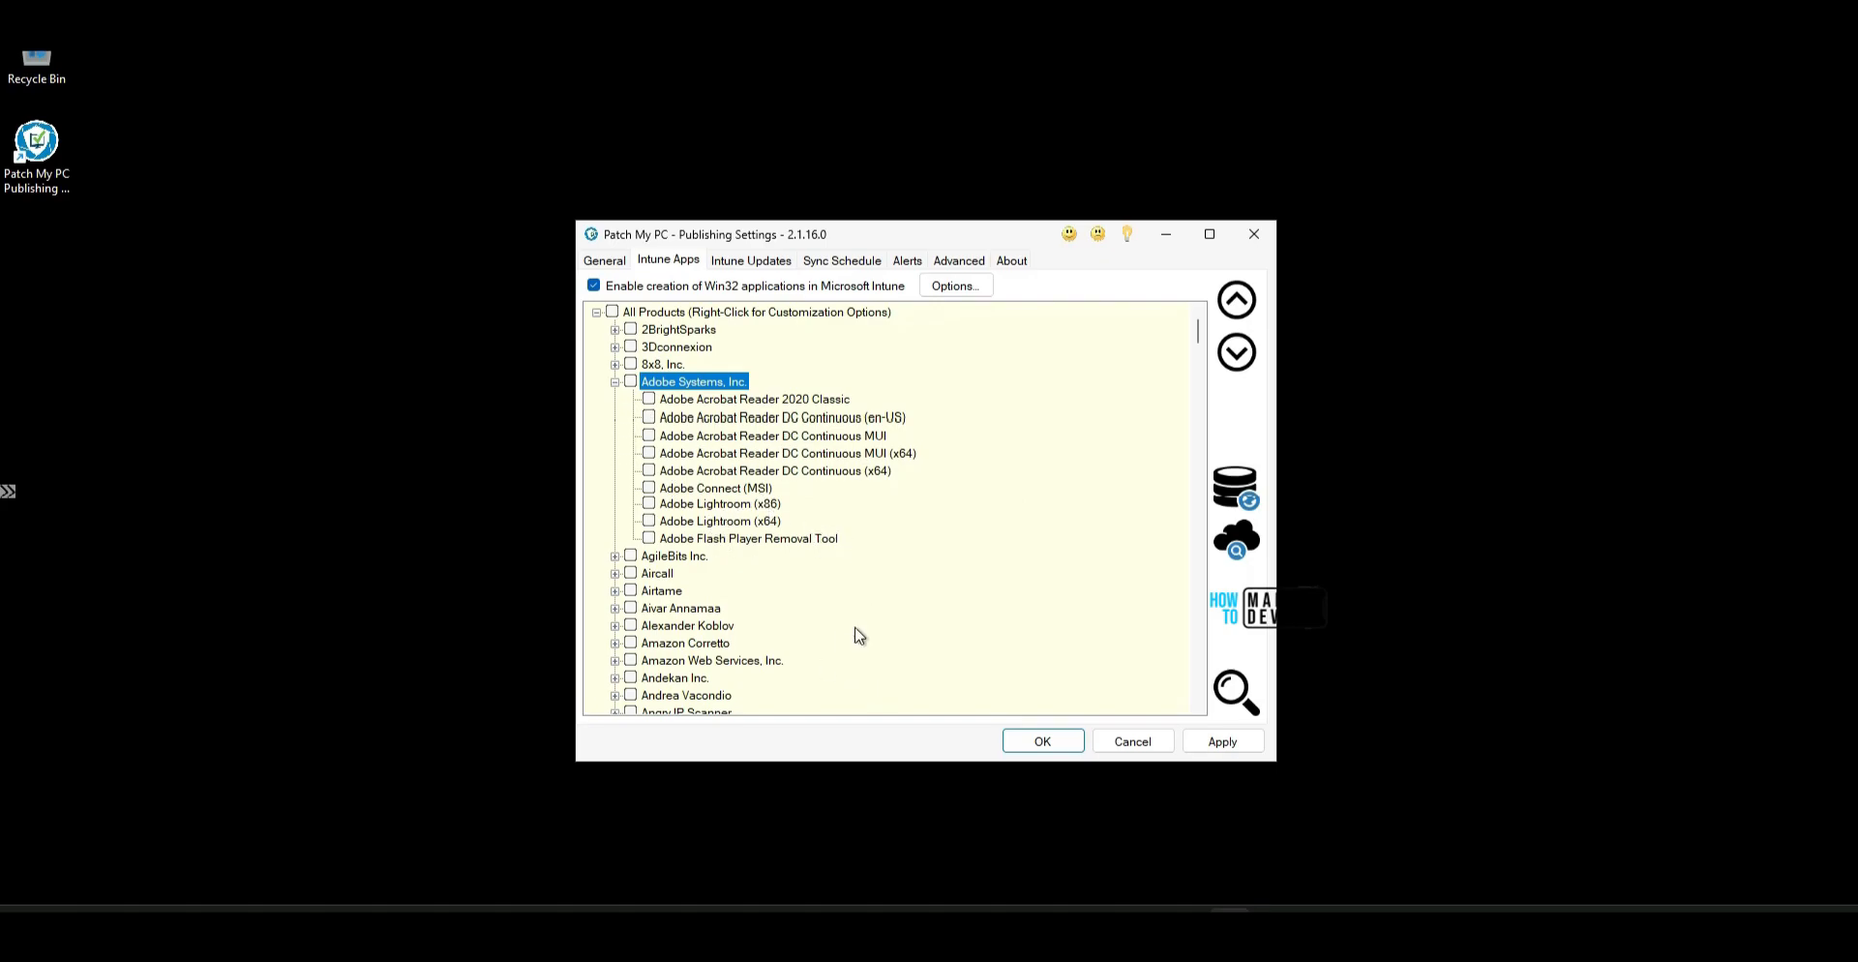
{"action": "scroll", "coordinate": [910, 639], "scroll_direction": "down", "scroll_amount": 9}
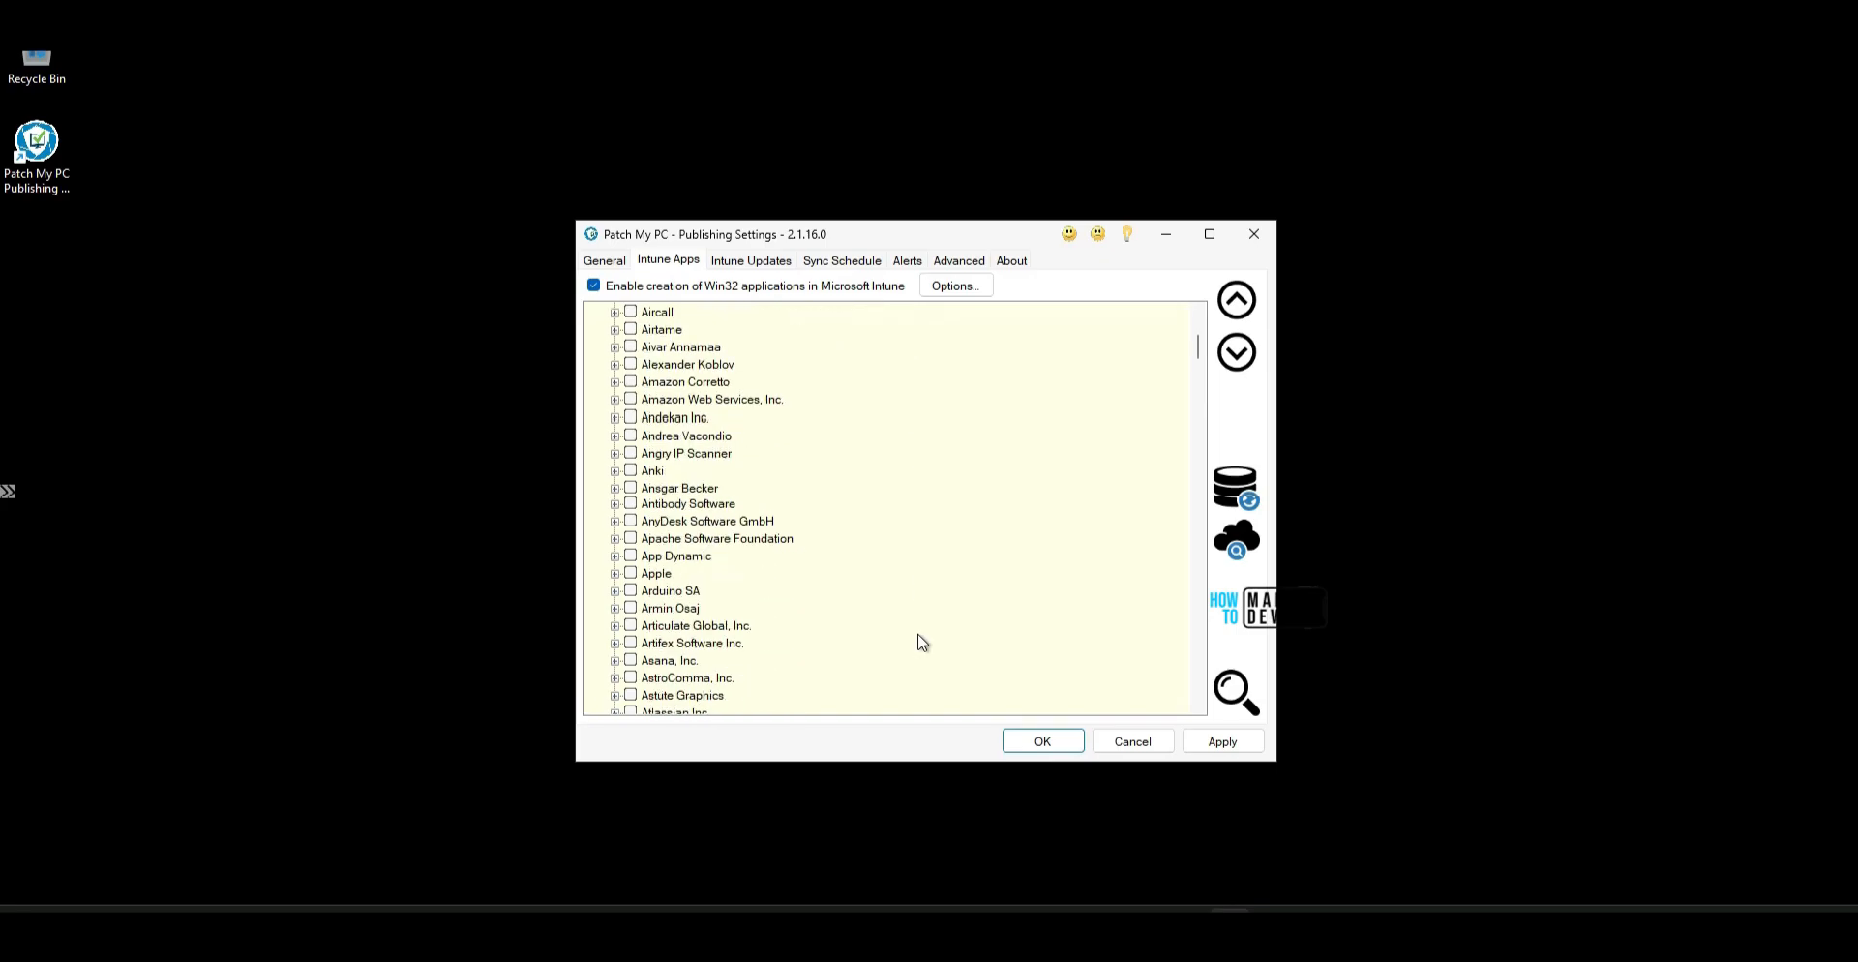
{"action": "scroll", "coordinate": [938, 643], "scroll_direction": "down", "scroll_amount": 20}
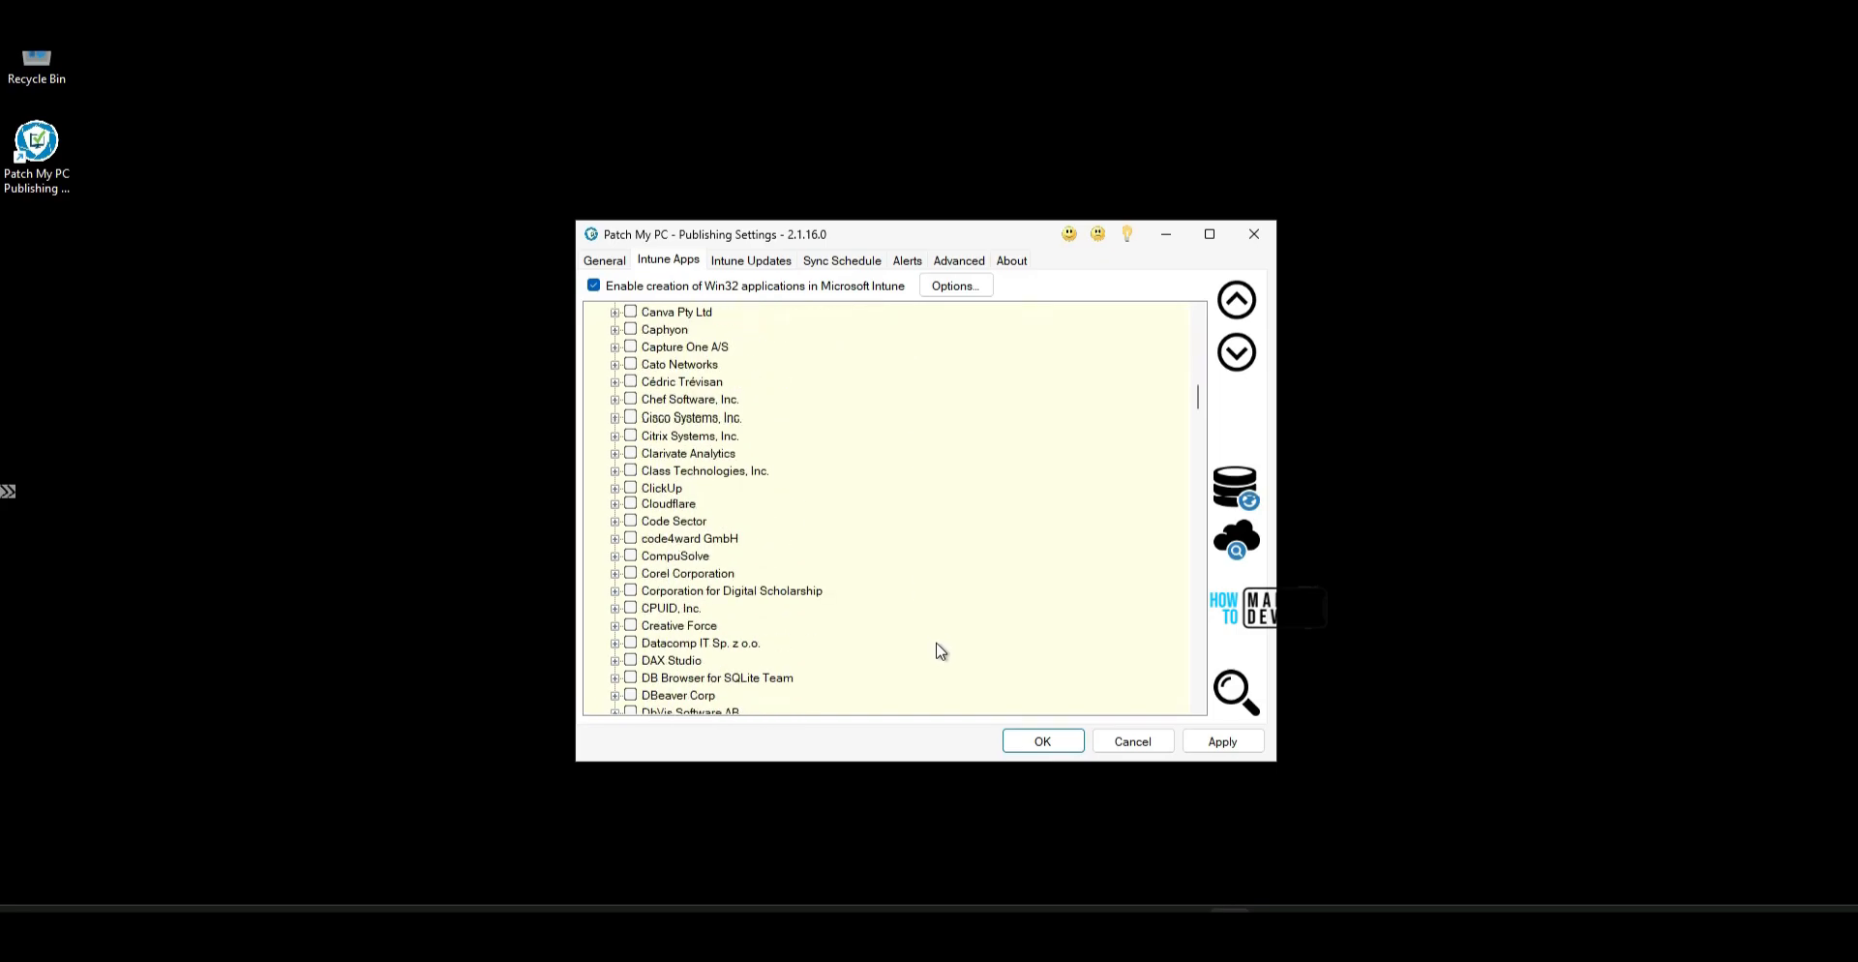
{"action": "scroll", "coordinate": [944, 650], "scroll_direction": "down", "scroll_amount": 20}
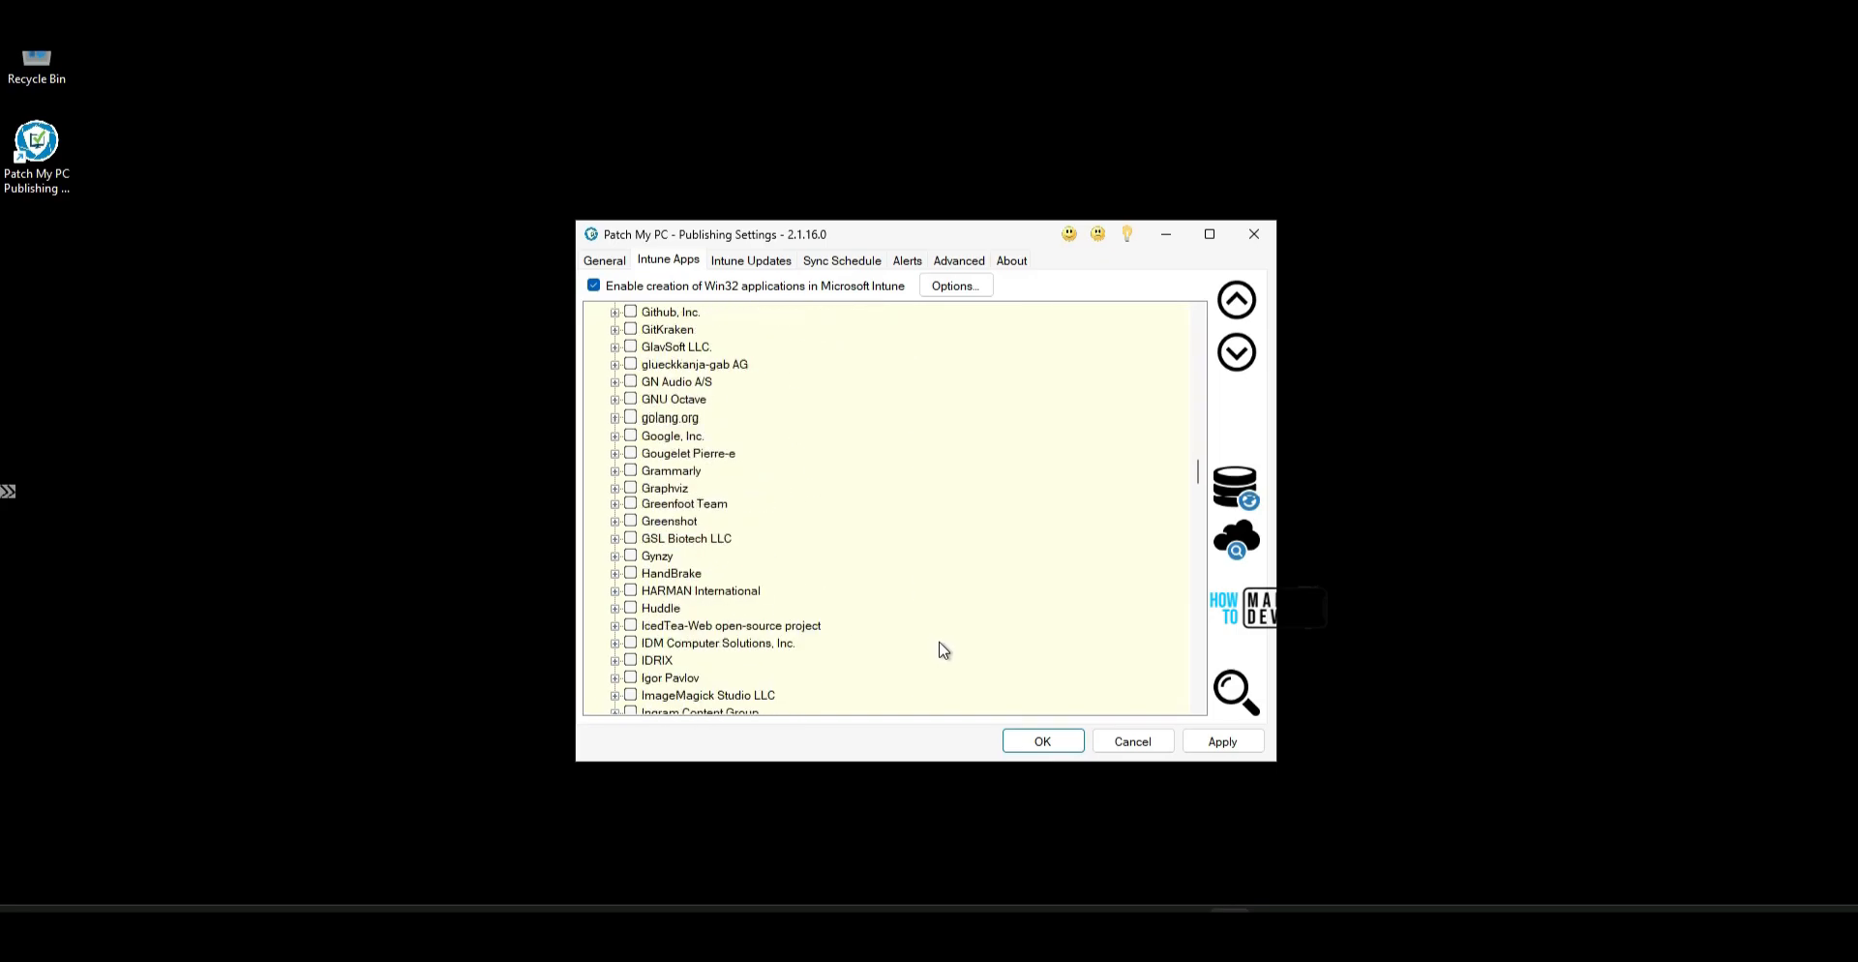
Search the Intune app products for Citrix and select Citrix Workspace.
{"action": "key", "text": "ctrl+f"}
{"action": "type", "text": "Citrix"}
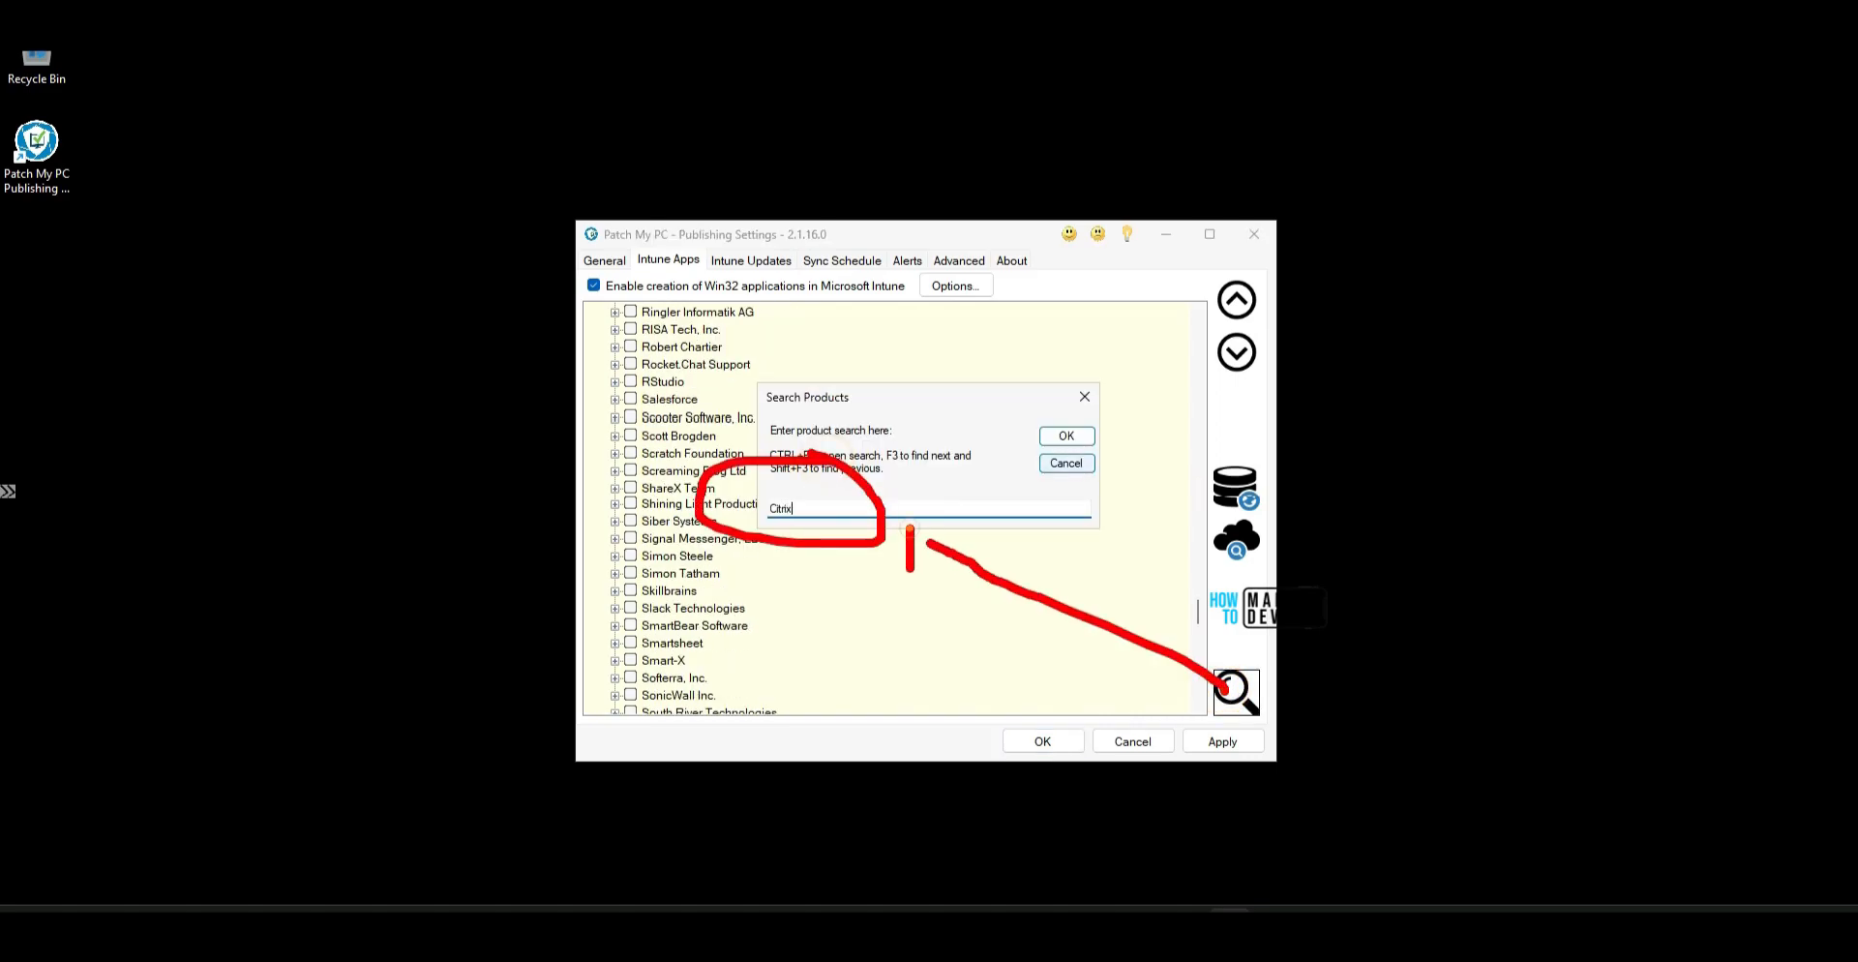
{"action": "key", "text": "Return"}
{"action": "scroll", "coordinate": [878, 607], "scroll_direction": "down", "scroll_amount": 1}
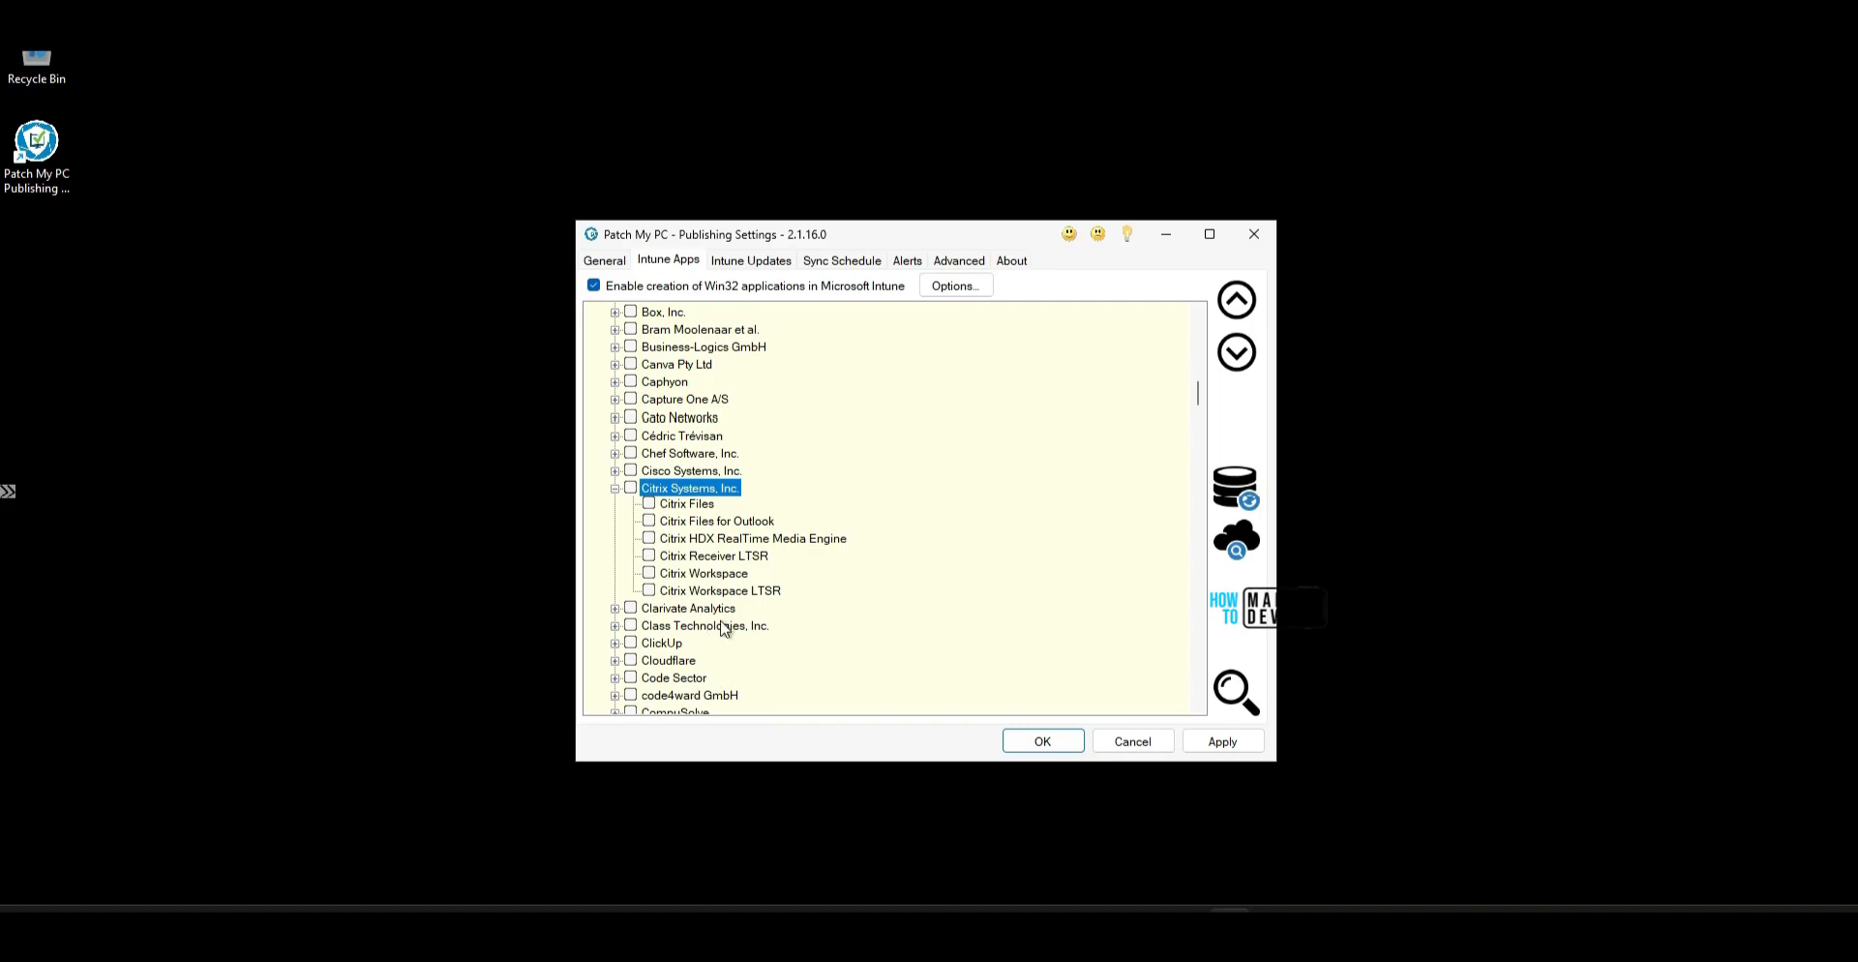
{"action": "left_click", "coordinate": [648, 573]}
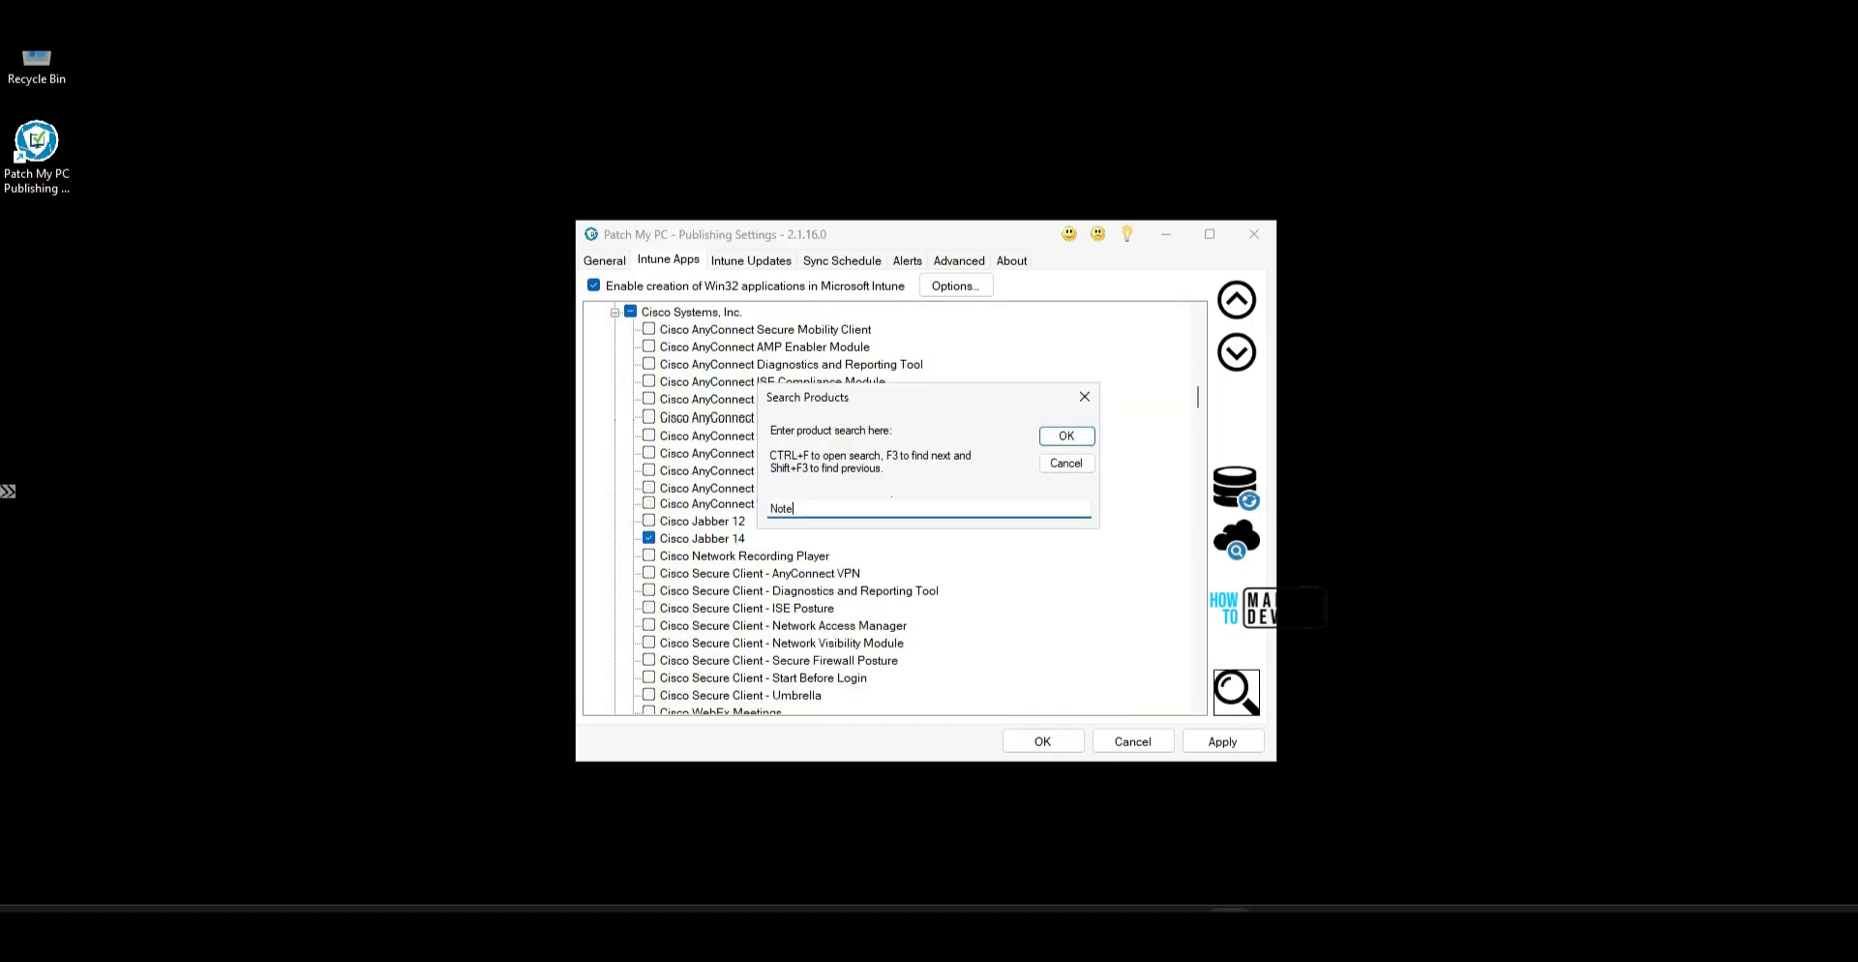
Find the Notepad++ Team products, select Notepad++ (x64) and apply the Intune apps selection.
{"action": "left_click", "coordinate": [1068, 436]}
{"action": "scroll", "coordinate": [843, 680], "scroll_direction": "down", "scroll_amount": 1}
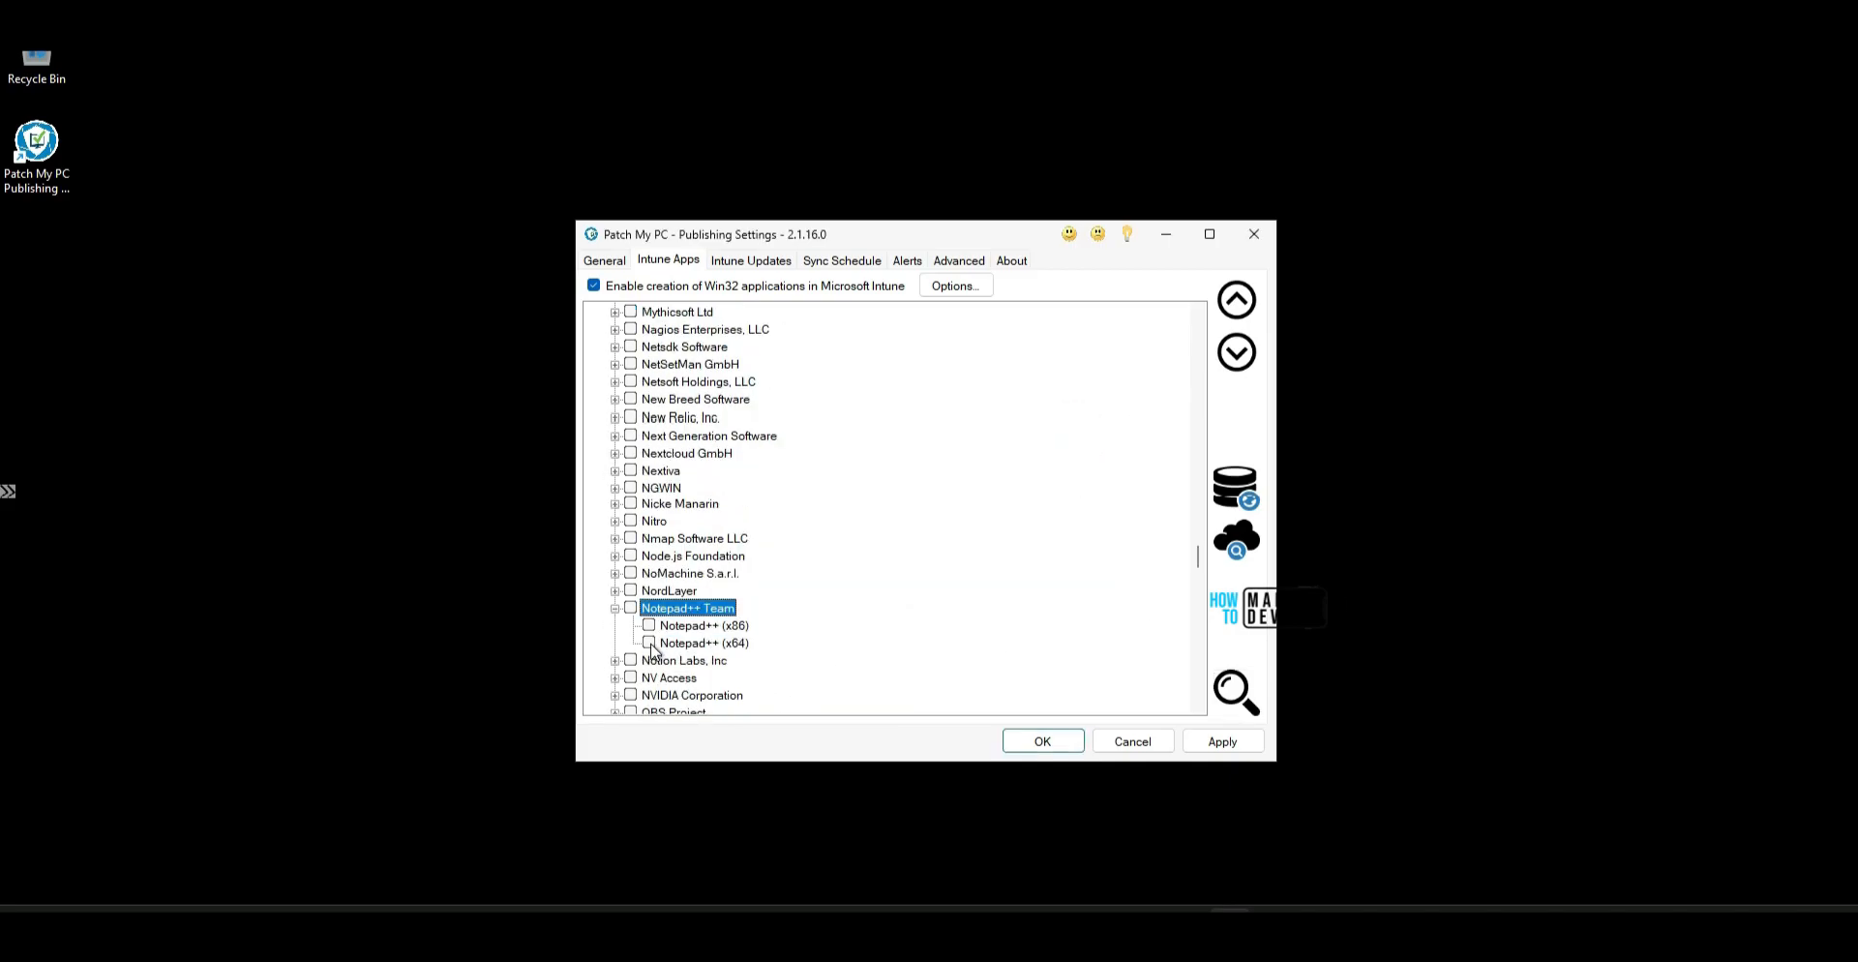
{"action": "left_click", "coordinate": [648, 642]}
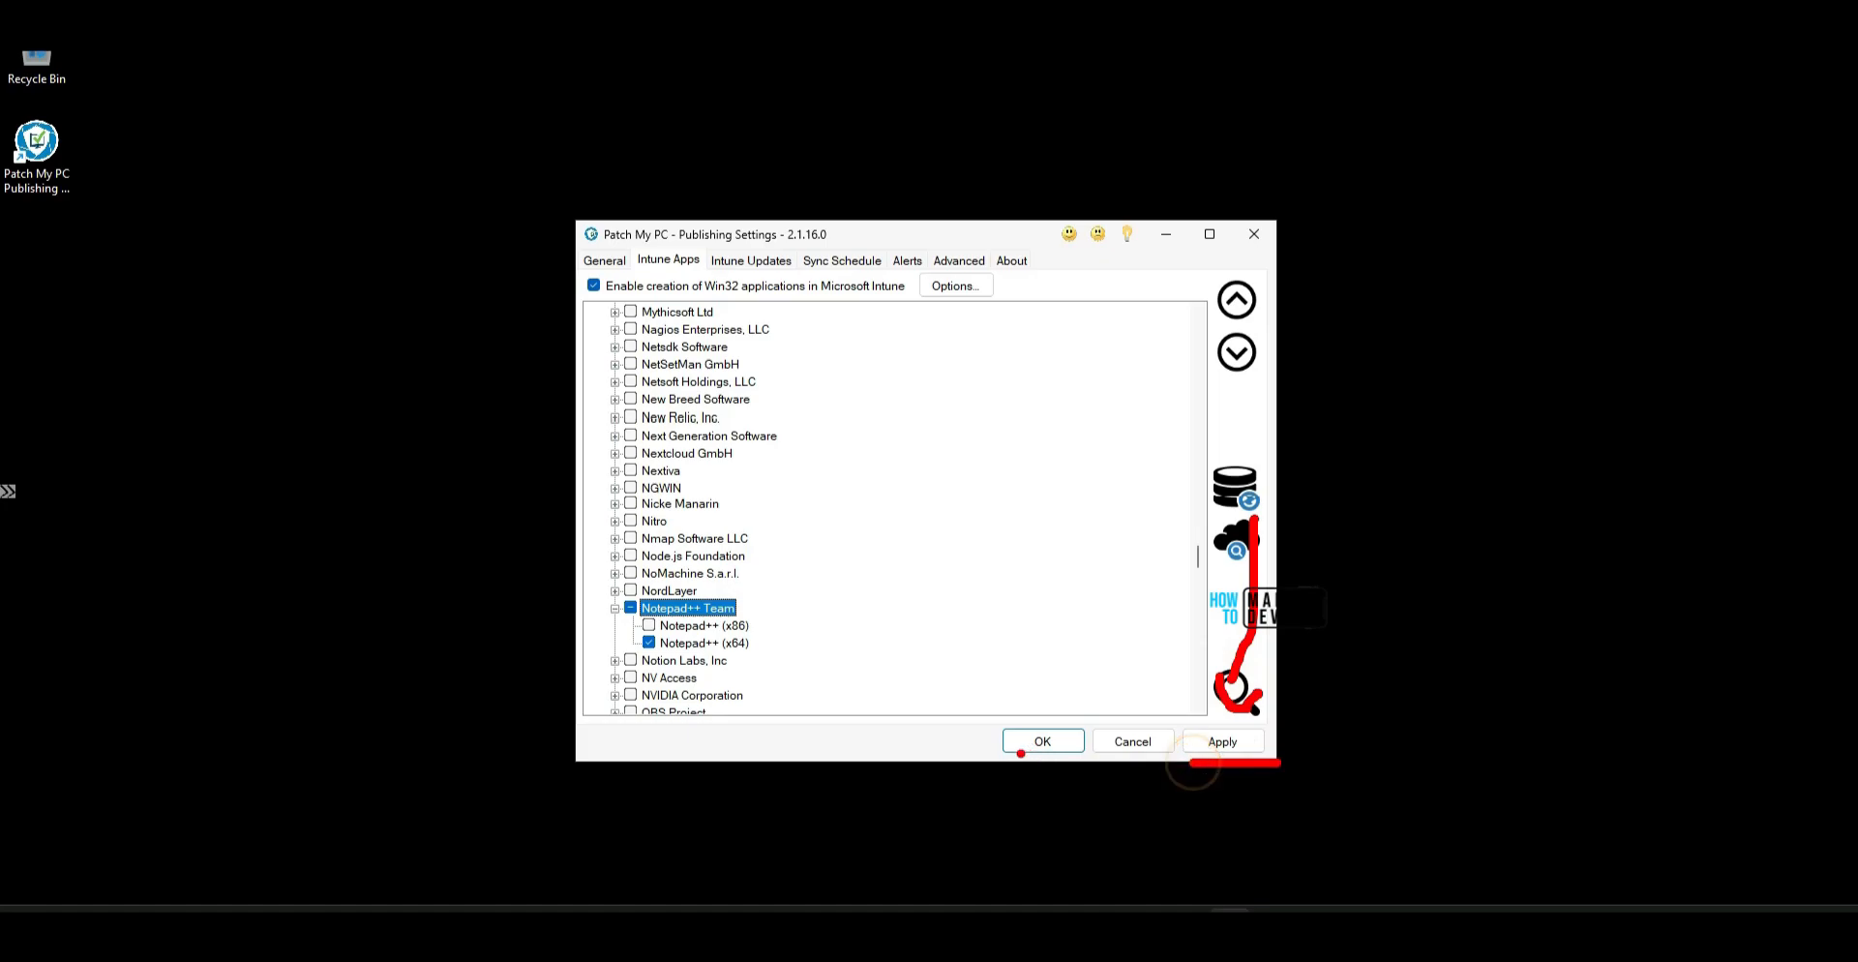
{"action": "left_click", "coordinate": [1222, 741]}
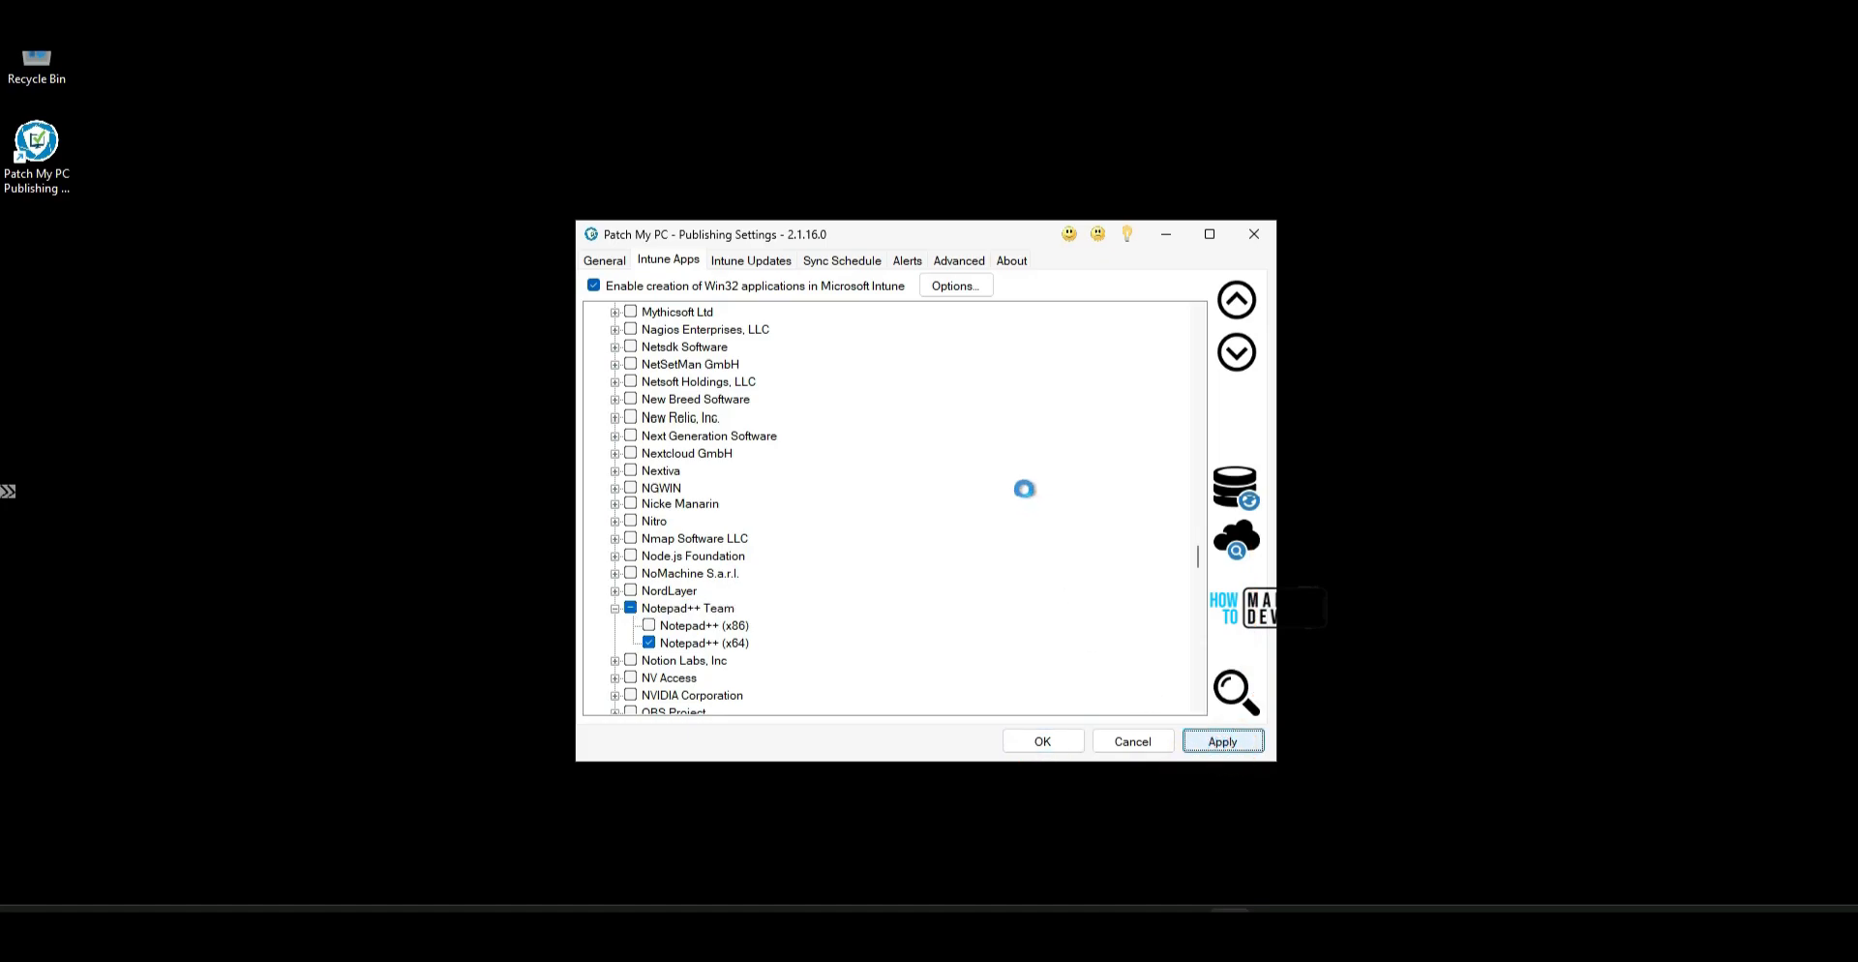
Enable creation of Win32 updates in Microsoft Intune, search for Notepad++ and select Notepad++ (x64) for updates.
{"action": "left_click", "coordinate": [751, 260]}
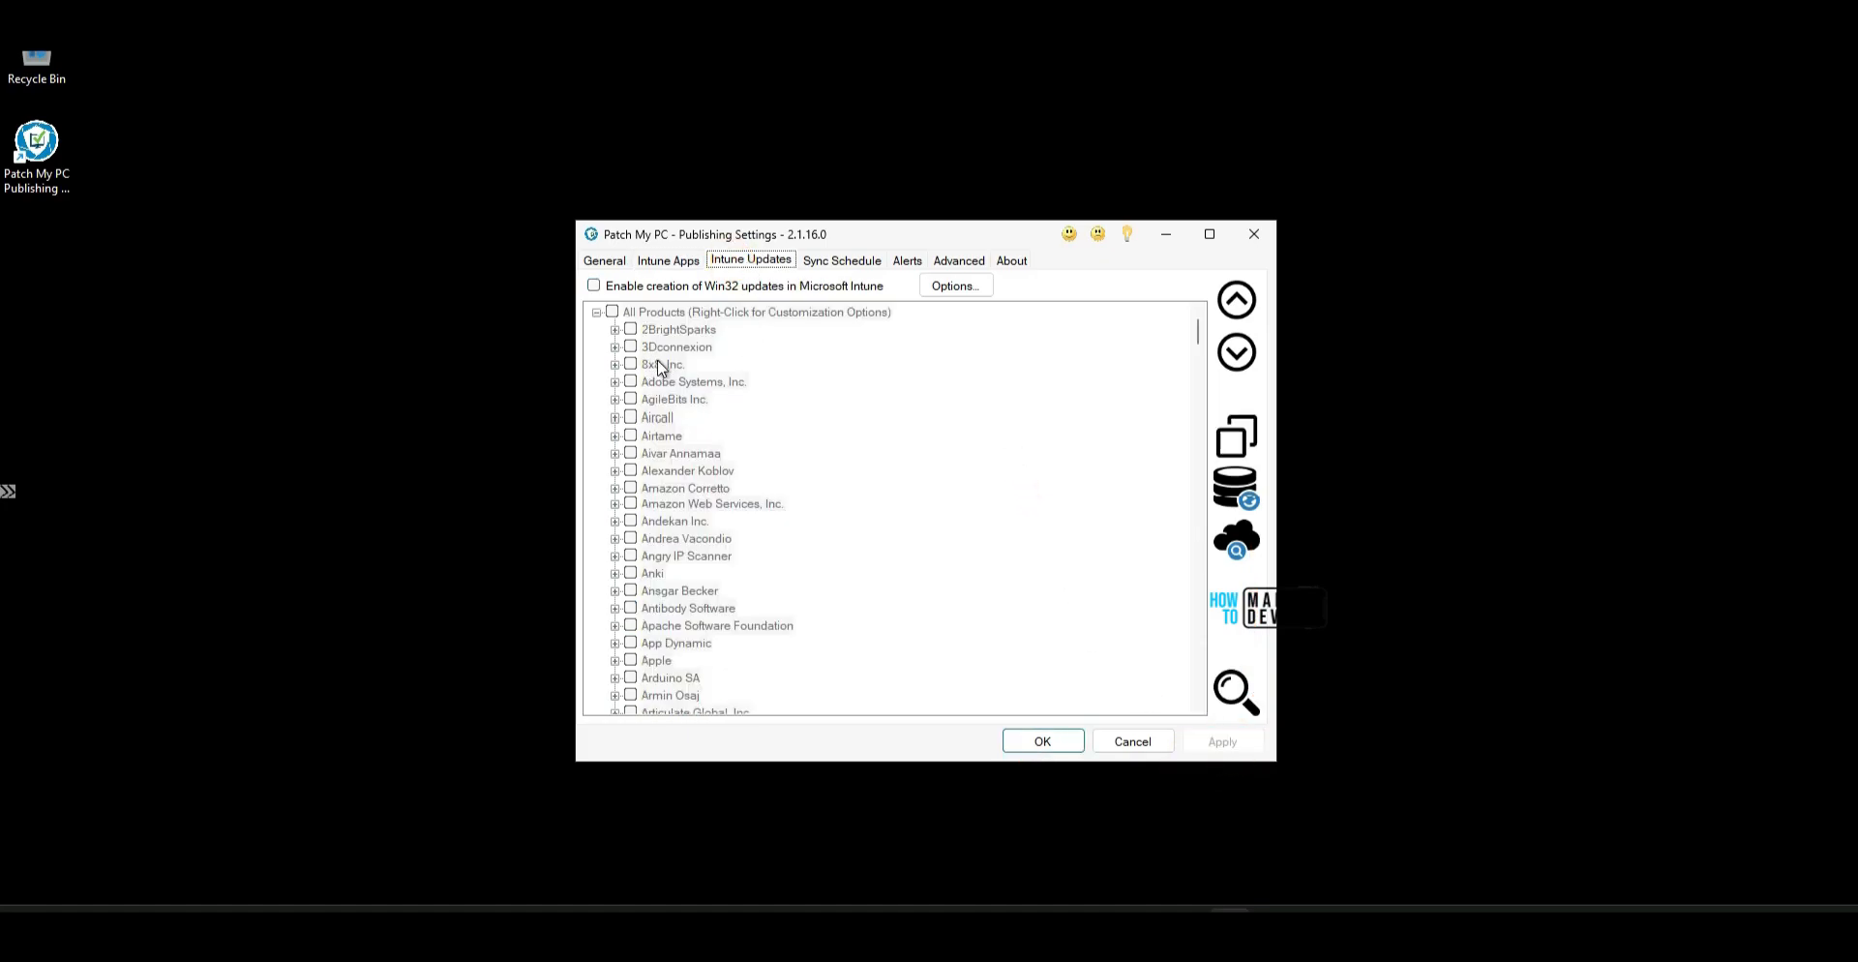
{"action": "left_click", "coordinate": [593, 286]}
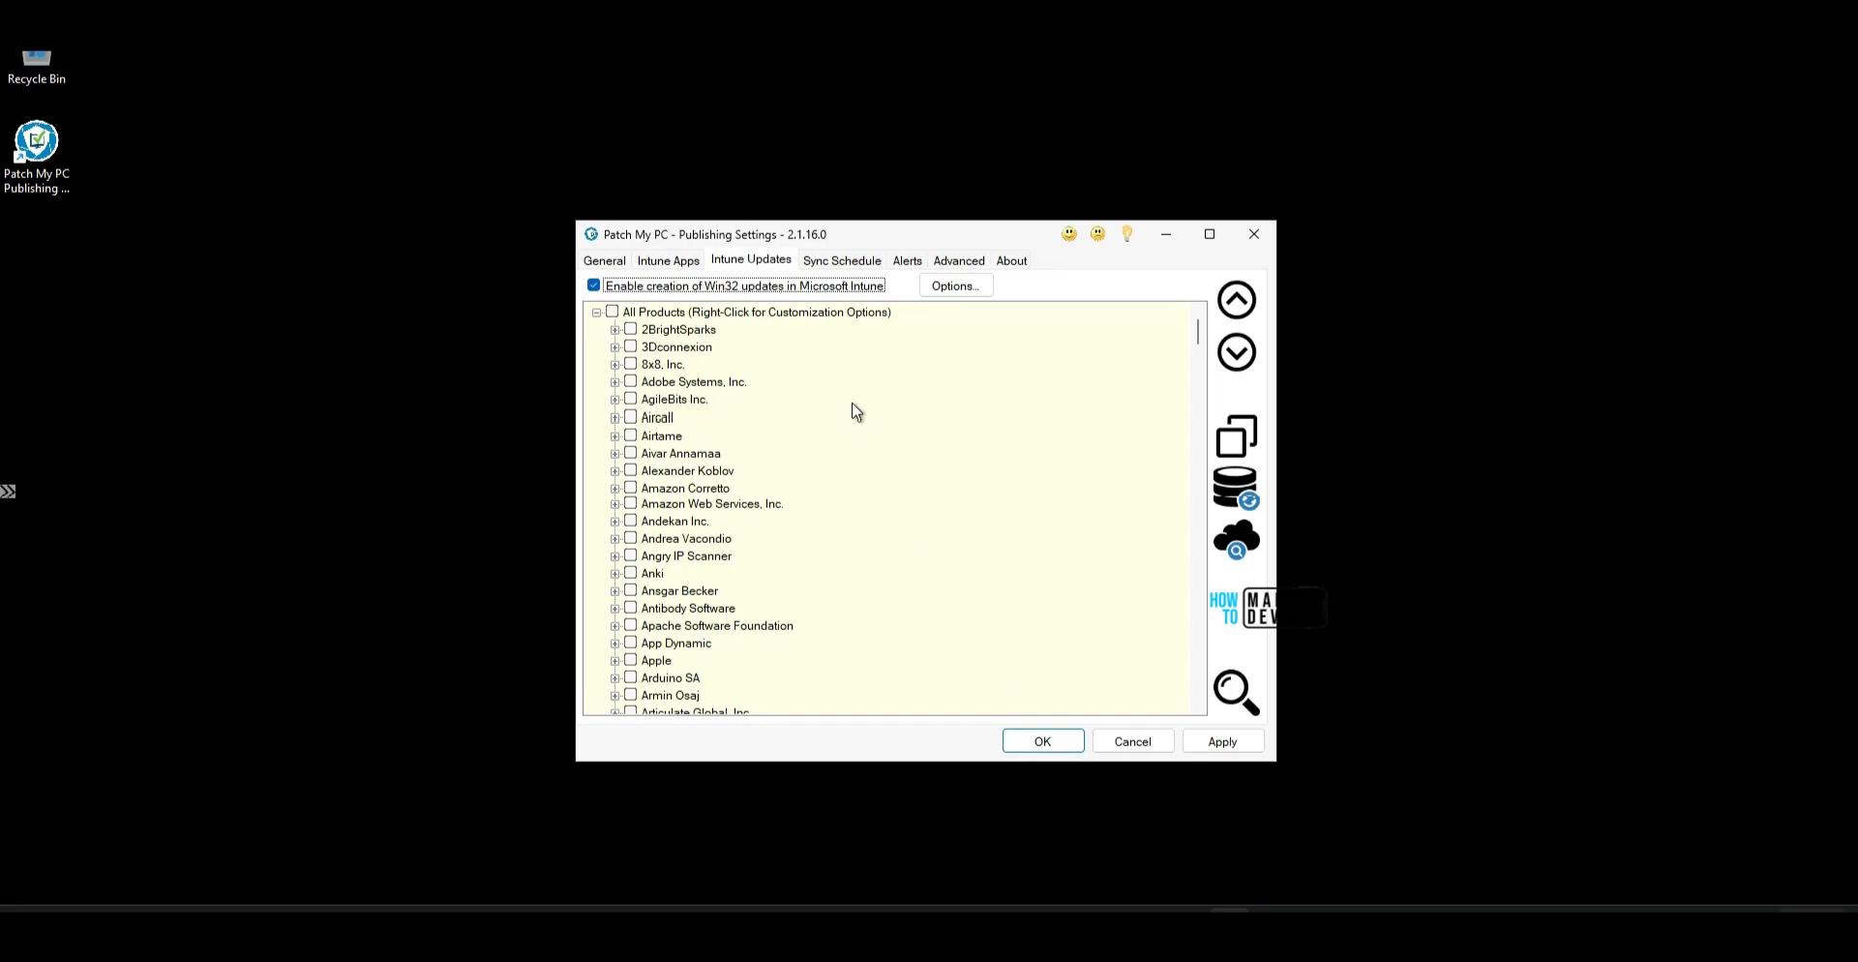
{"action": "left_click", "coordinate": [1229, 703]}
{"action": "type", "text": "Notepad++"}
{"action": "left_click", "coordinate": [1065, 434]}
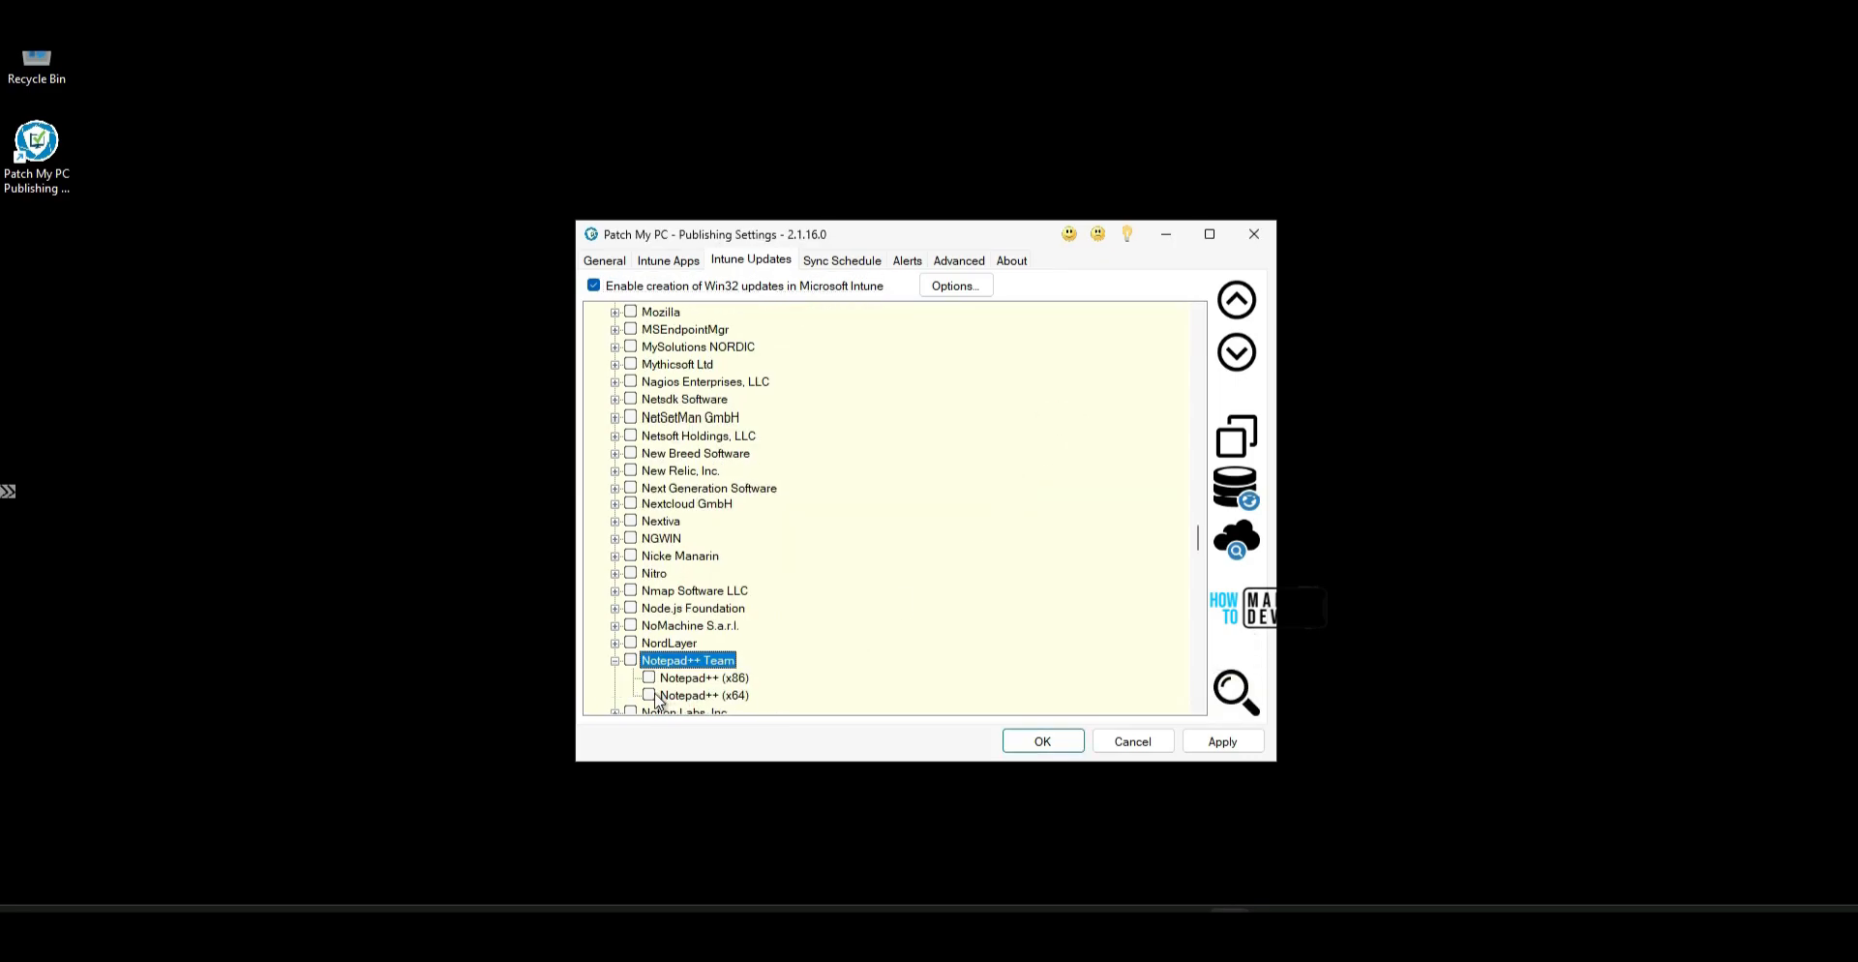
{"action": "left_click", "coordinate": [648, 695]}
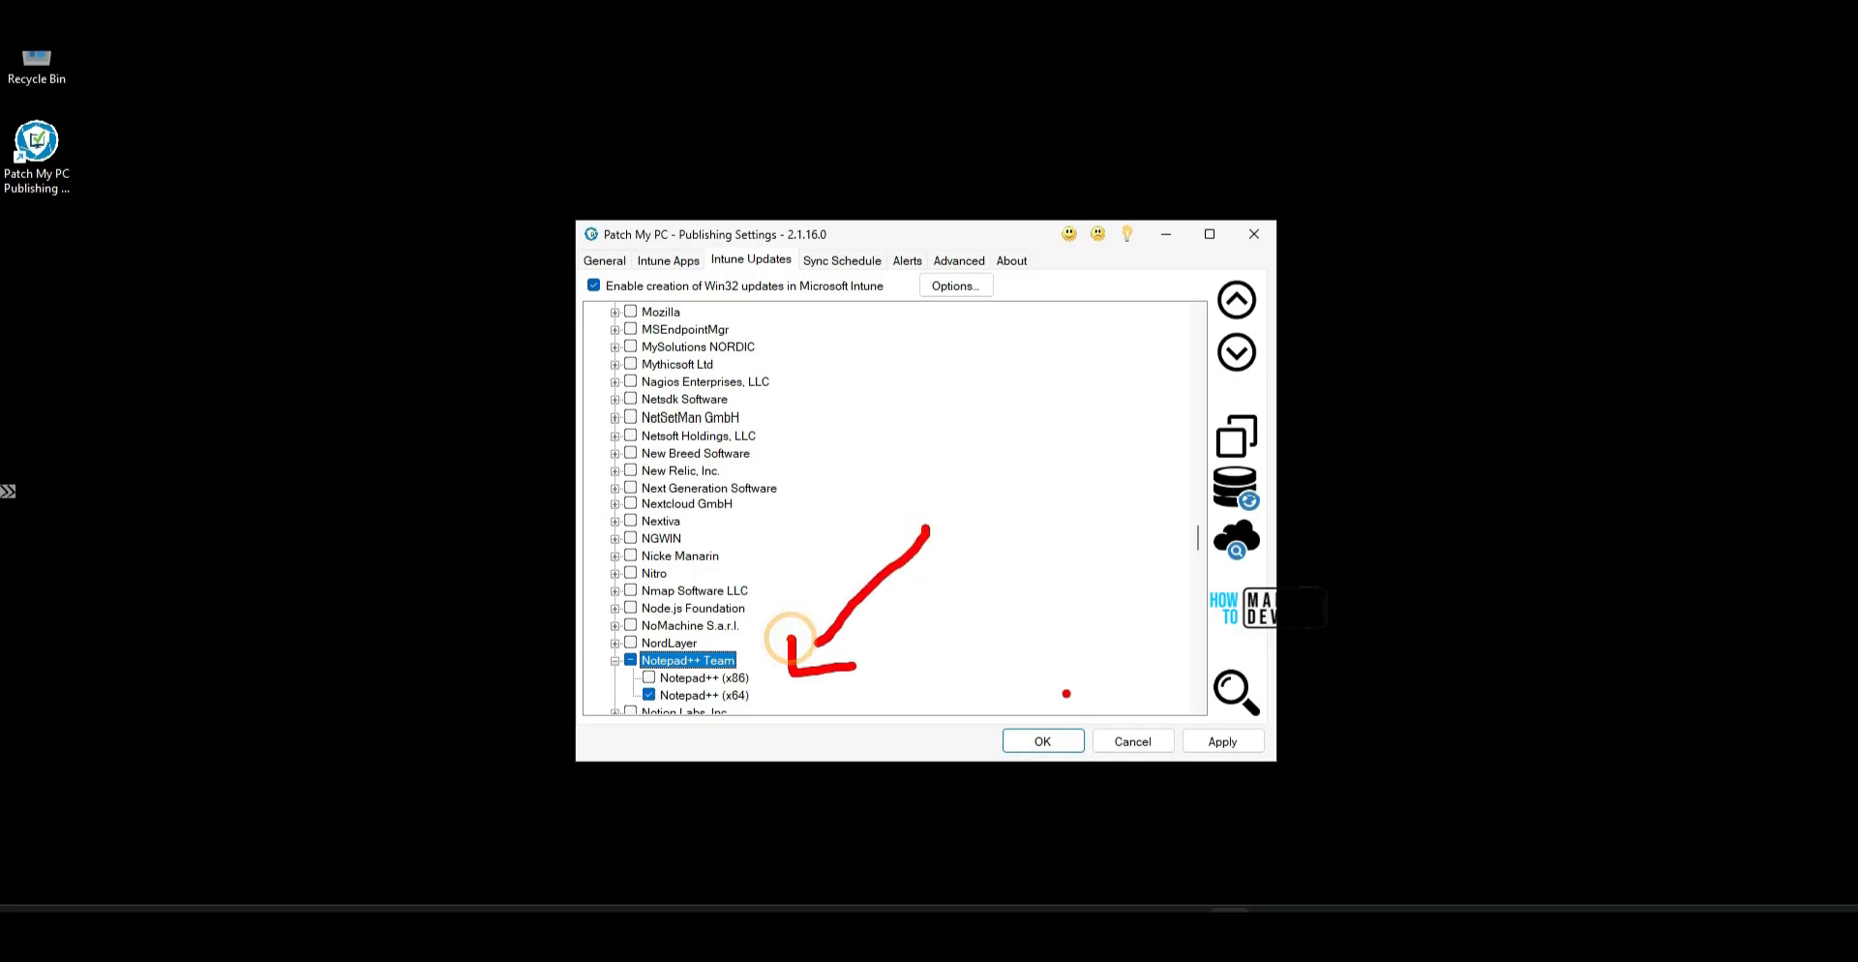
Search the Intune update products for Citri and select Citrix Workspace for updates.
{"action": "left_click", "coordinate": [1225, 677]}
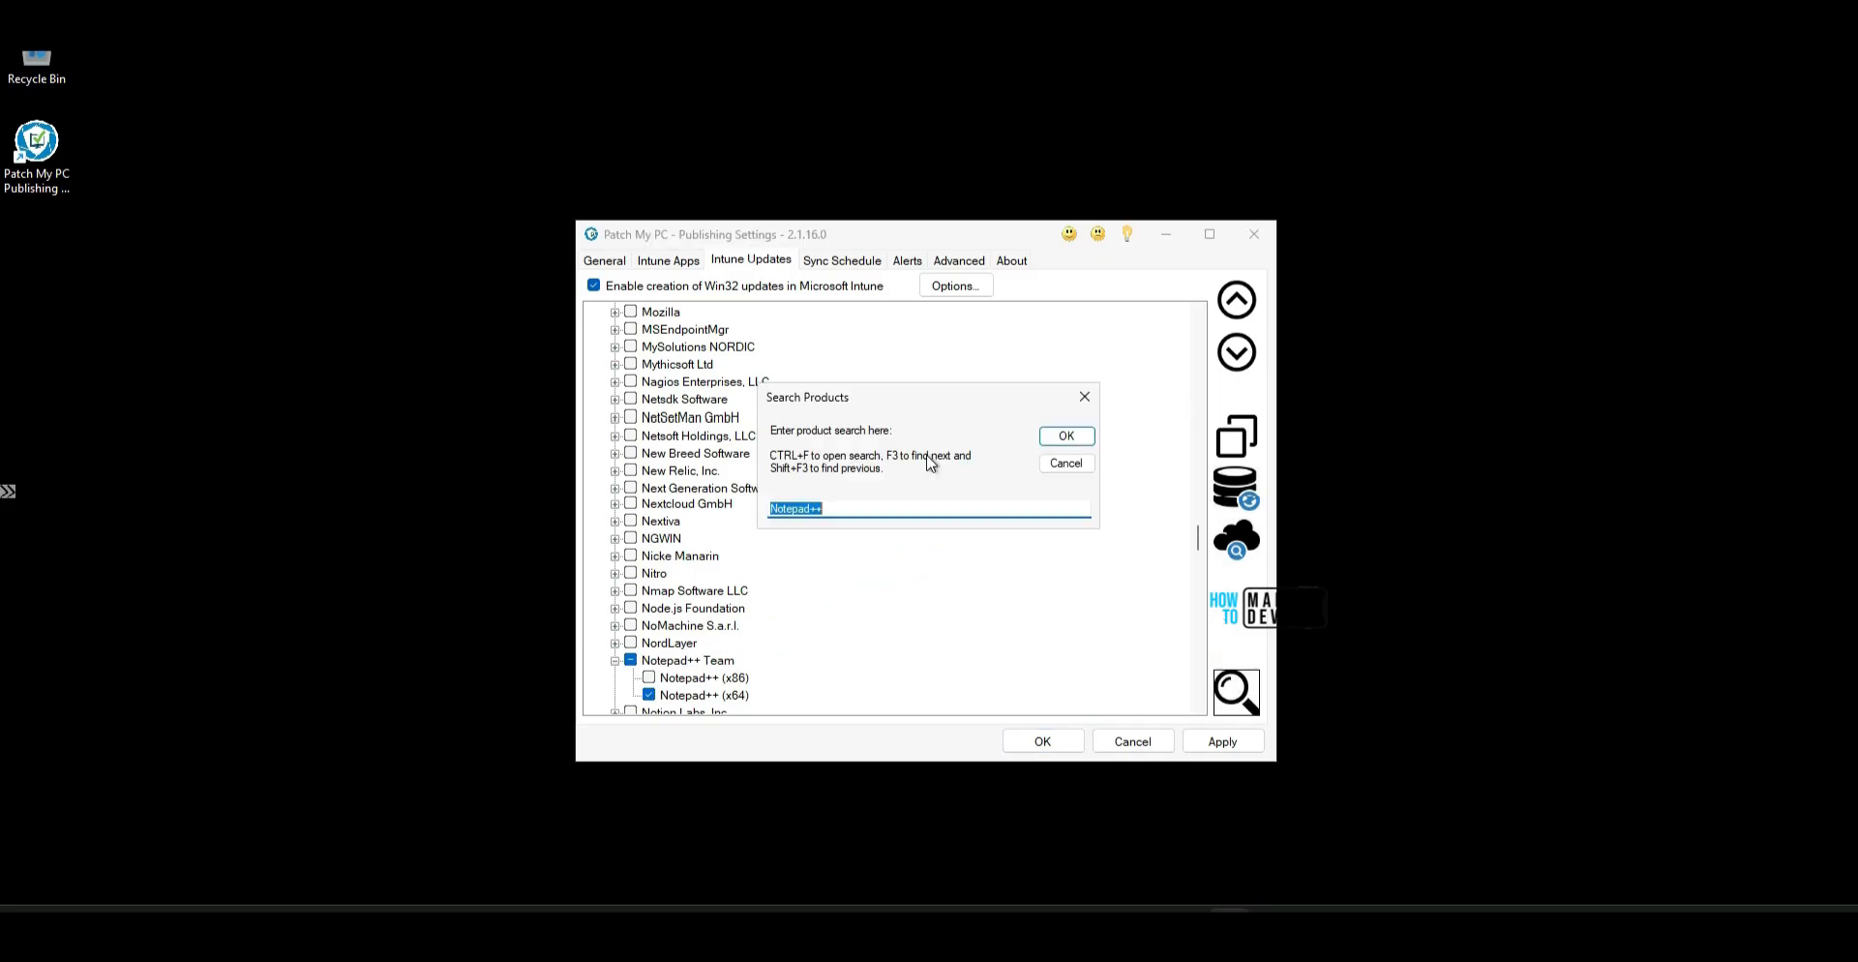
{"action": "type", "text": "Clsc"}
{"action": "key", "text": "BackSpace"}
{"action": "key", "text": "BackSpace"}
{"action": "type", "text": "tri"}
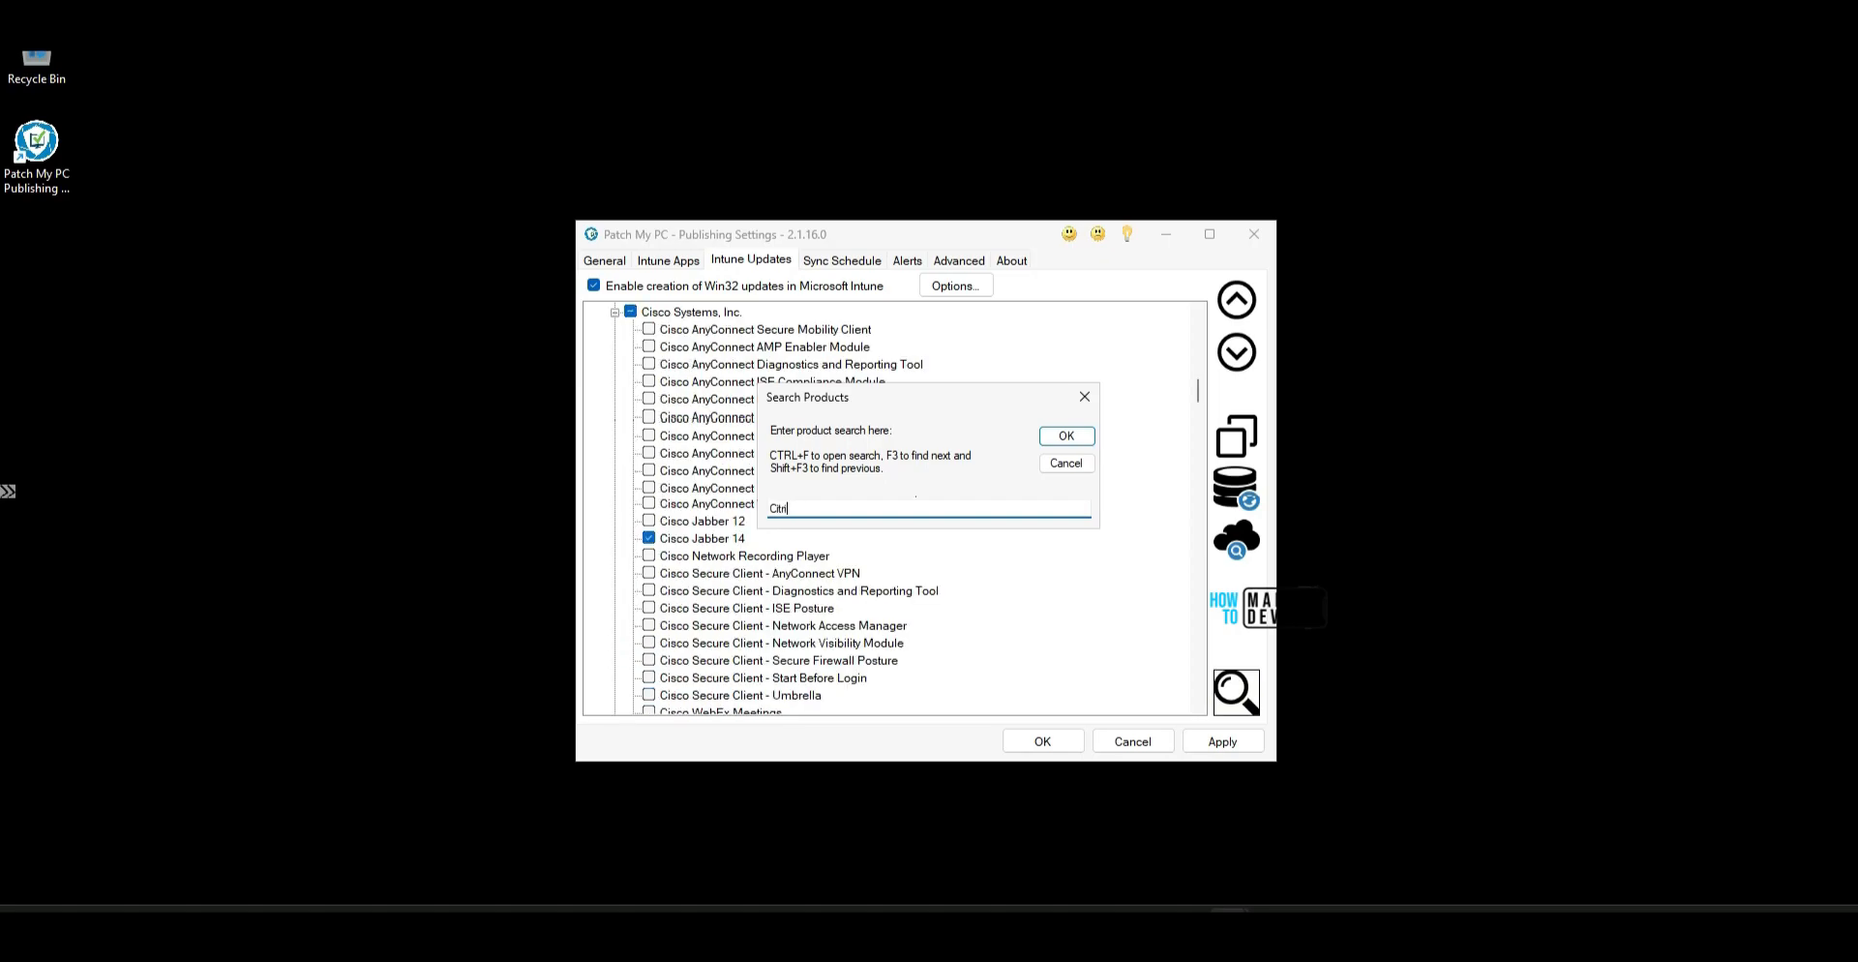
{"action": "key", "text": "Return"}
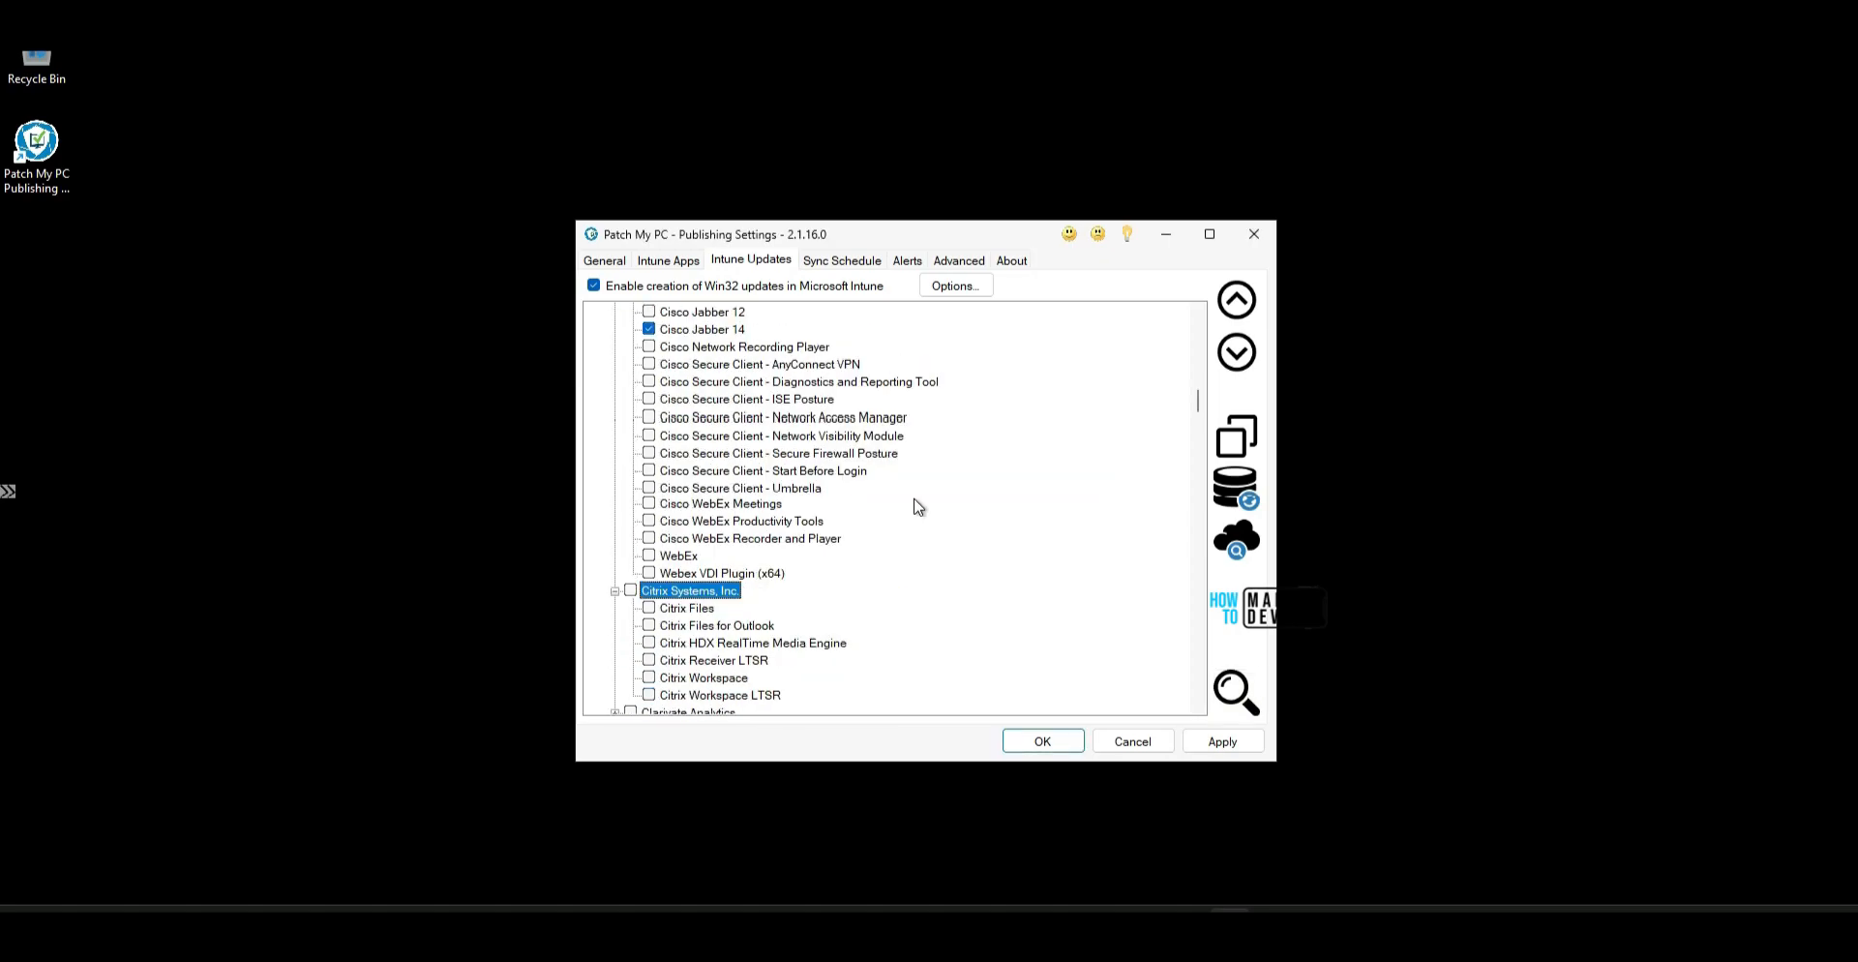
{"action": "left_click", "coordinate": [648, 678]}
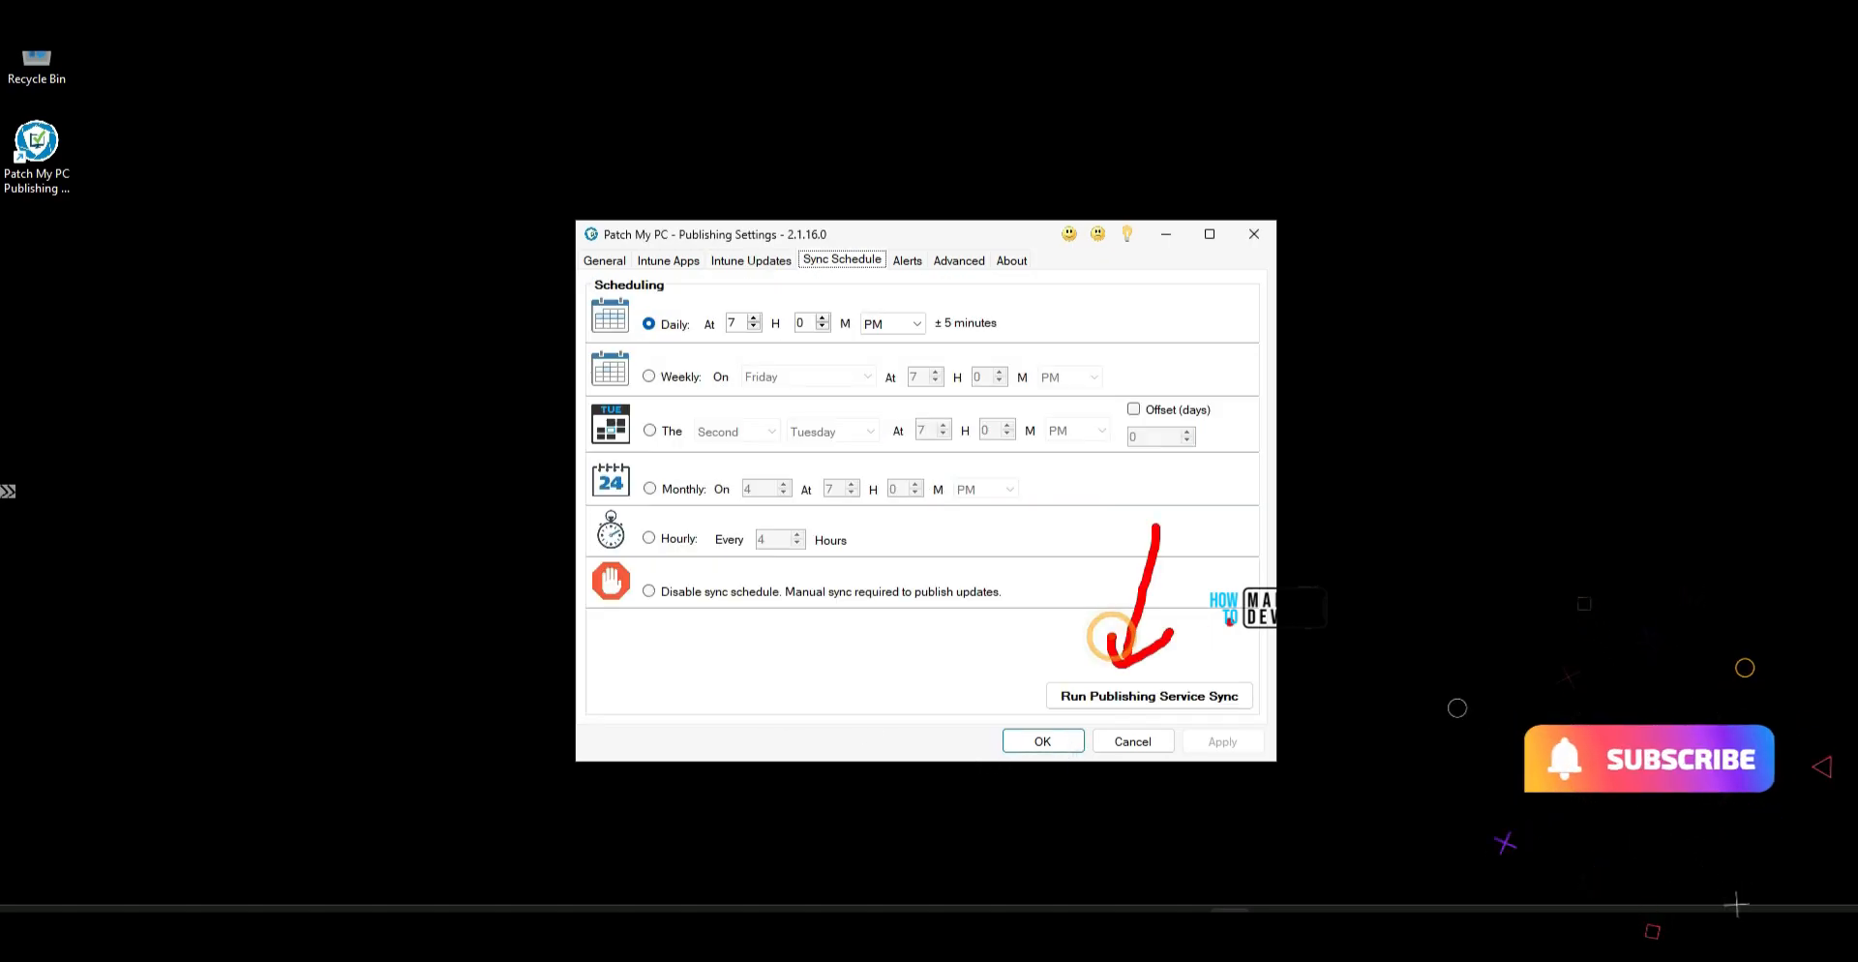
{"action": "mouse_move", "coordinate": [1208, 584]}
{"action": "left_mouse_down"}
{"action": "mouse_move", "coordinate": [1365, 622]}
{"action": "mouse_move", "coordinate": [1486, 573]}
{"action": "mouse_move", "coordinate": [1591, 634]}
{"action": "left_mouse_up"}
{"action": "left_click_drag", "start_coordinate": [1608, 508], "coordinate": [1634, 646]}
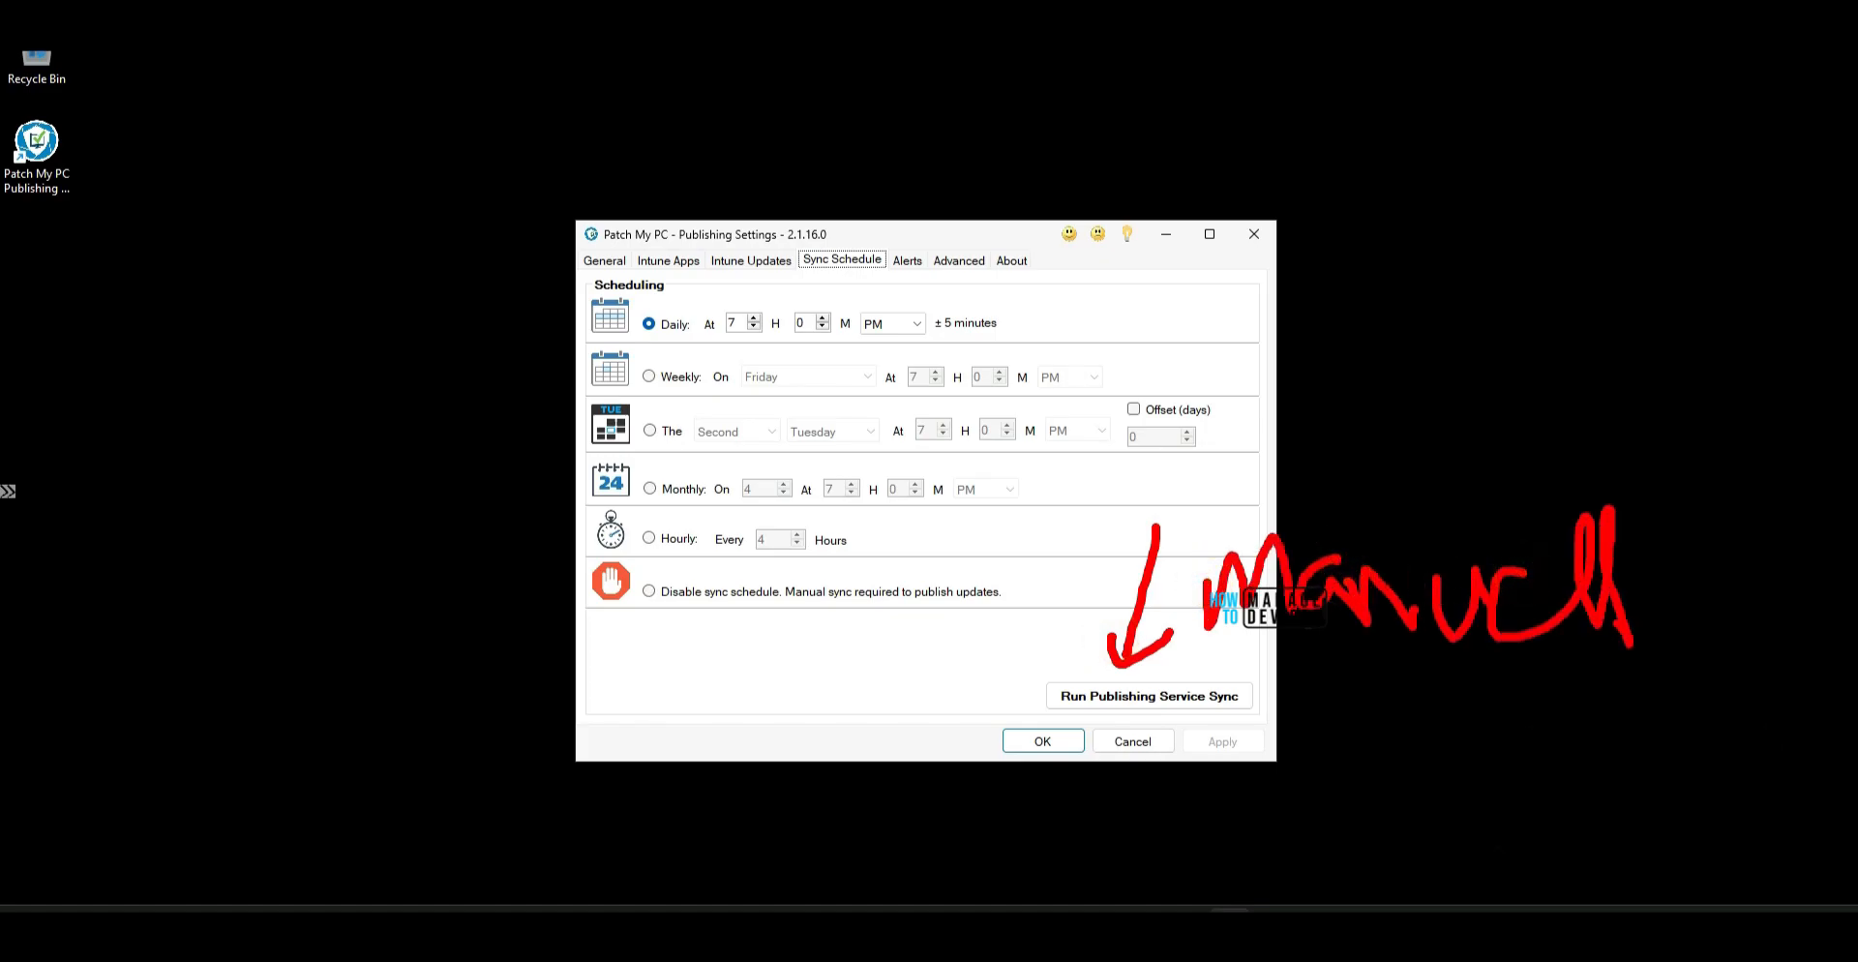
{"action": "left_click_drag", "start_coordinate": [1538, 592], "coordinate": [1550, 611]}
{"action": "left_click_drag", "start_coordinate": [1493, 685], "coordinate": [1221, 683]}
{"action": "key", "text": "Escape"}
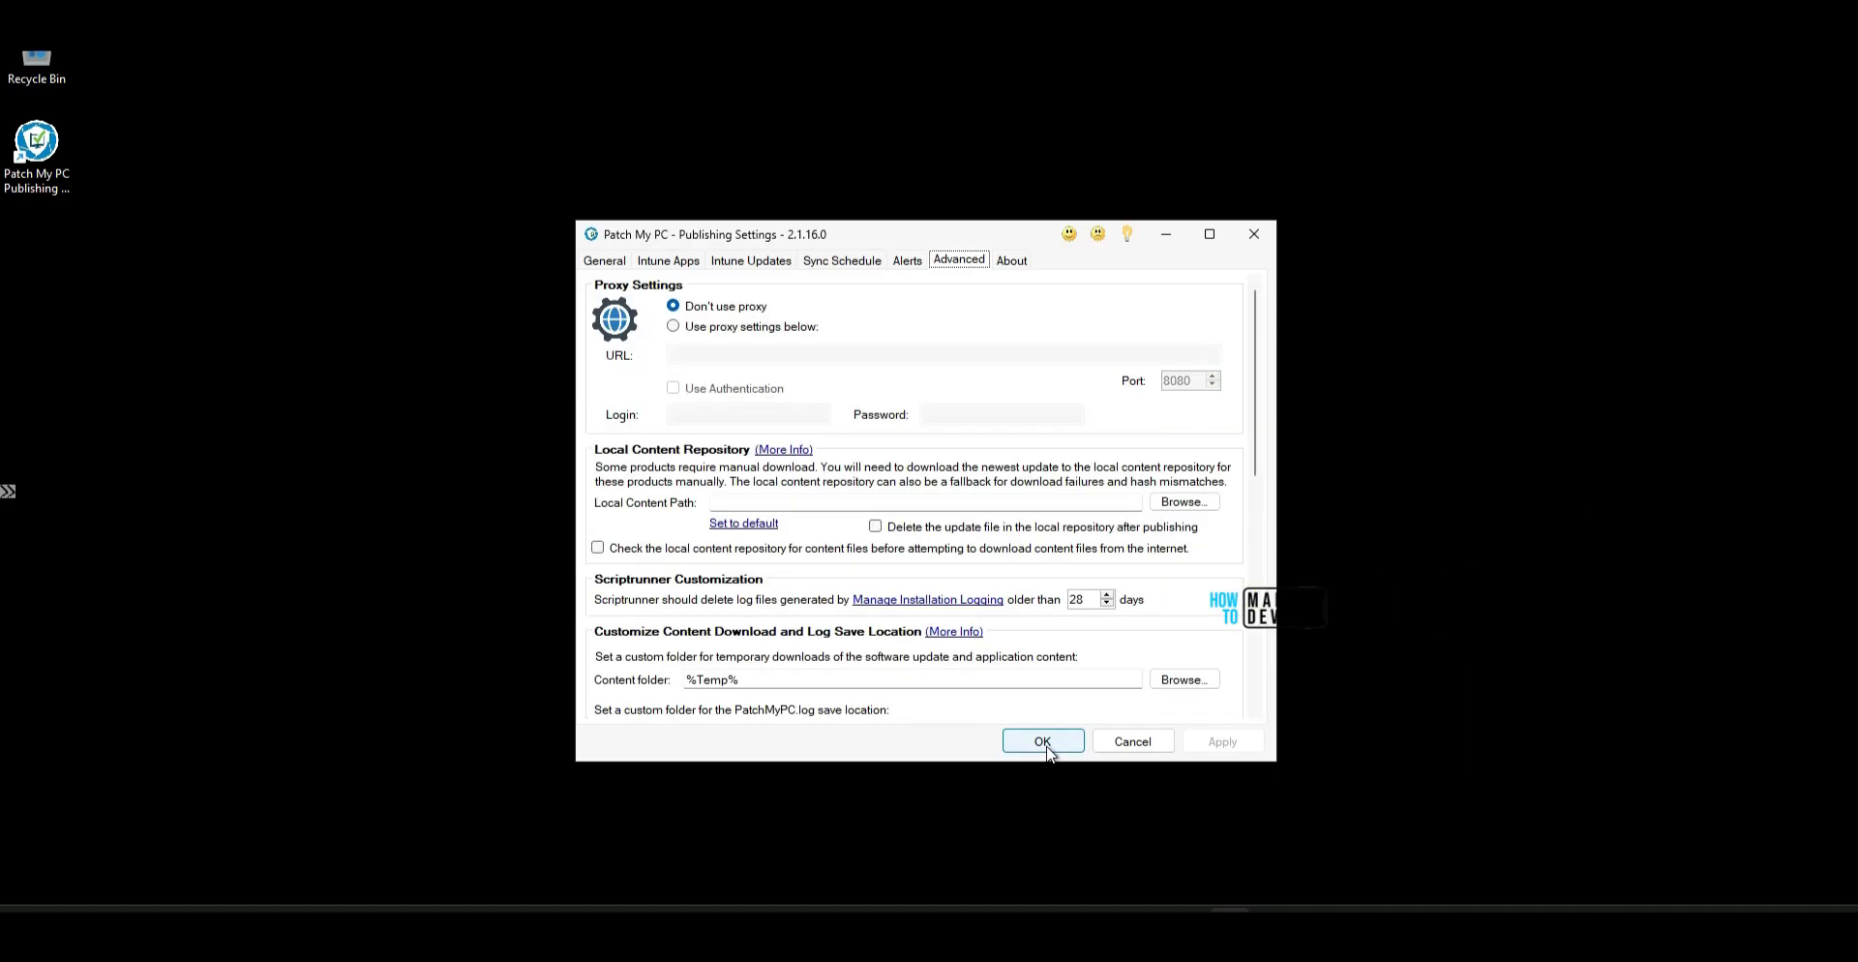
Set the Local Content Path to the default \\LocalHost\PatchMyPCRepository, look through the remaining advanced settings and apply the change.
{"action": "left_click", "coordinate": [743, 522]}
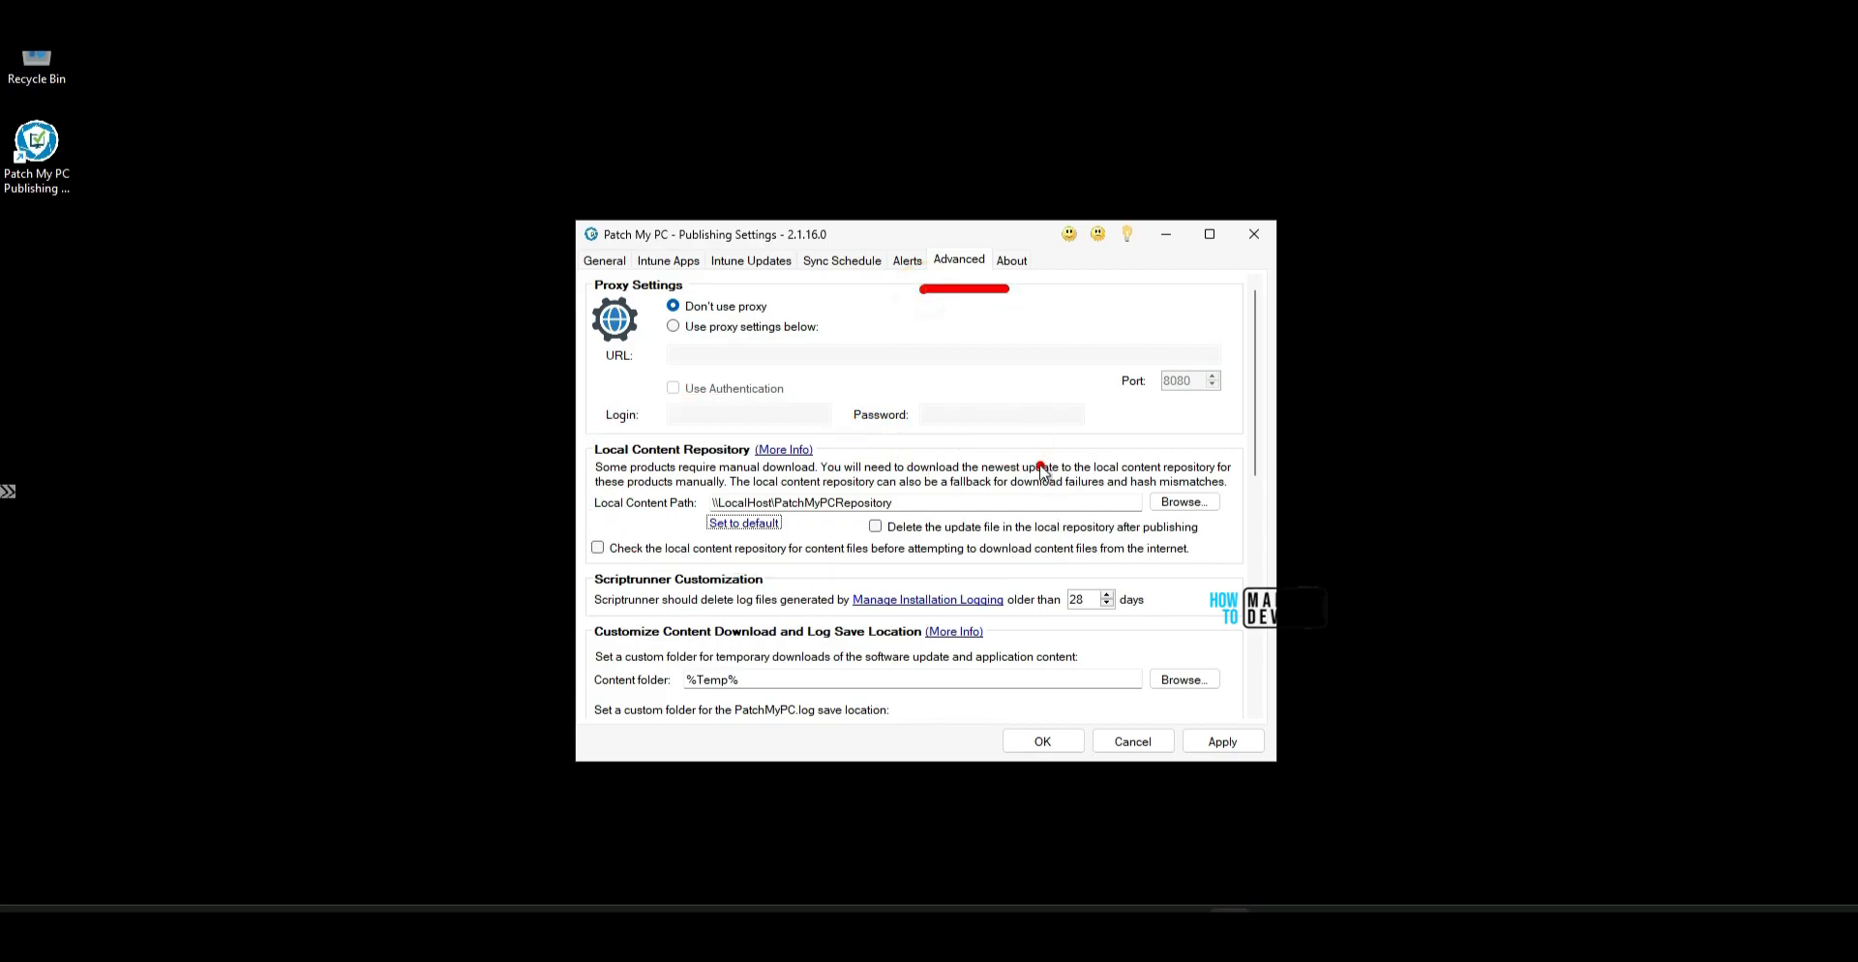
{"action": "scroll", "coordinate": [1080, 525], "scroll_direction": "down", "scroll_amount": 10}
{"action": "scroll", "coordinate": [1080, 530], "scroll_direction": "up", "scroll_amount": 6}
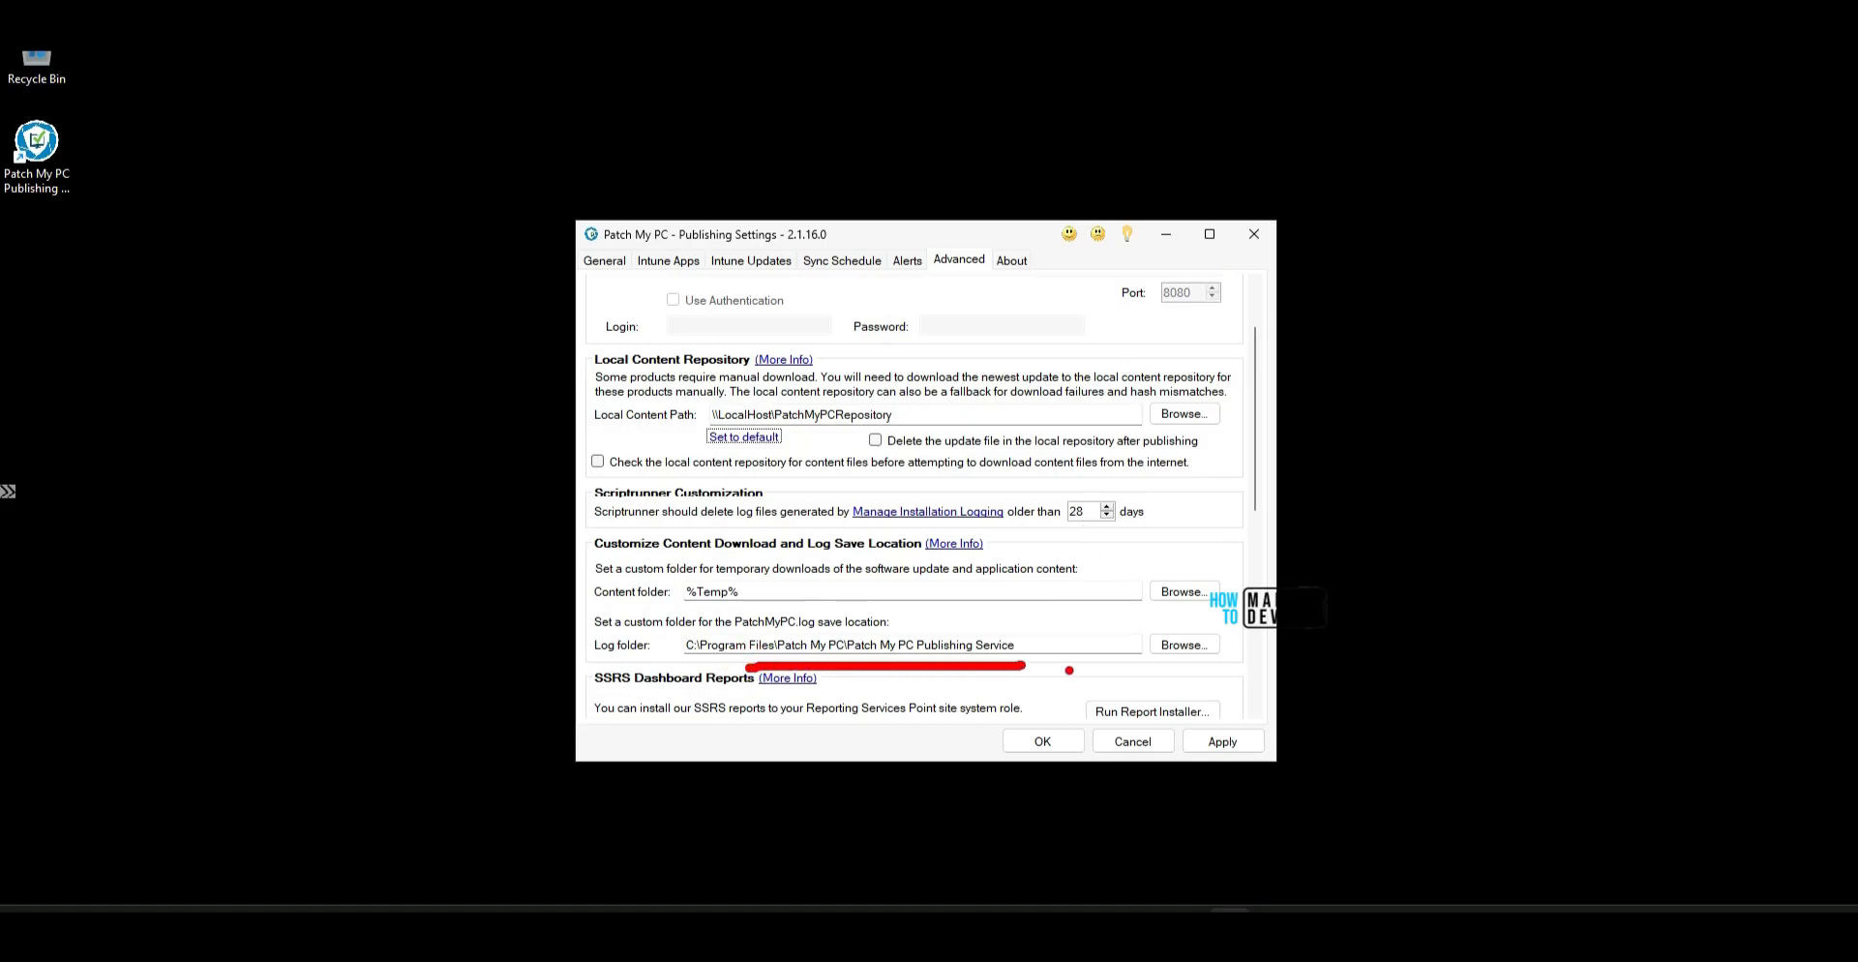
{"action": "scroll", "coordinate": [1080, 671], "scroll_direction": "down", "scroll_amount": 6}
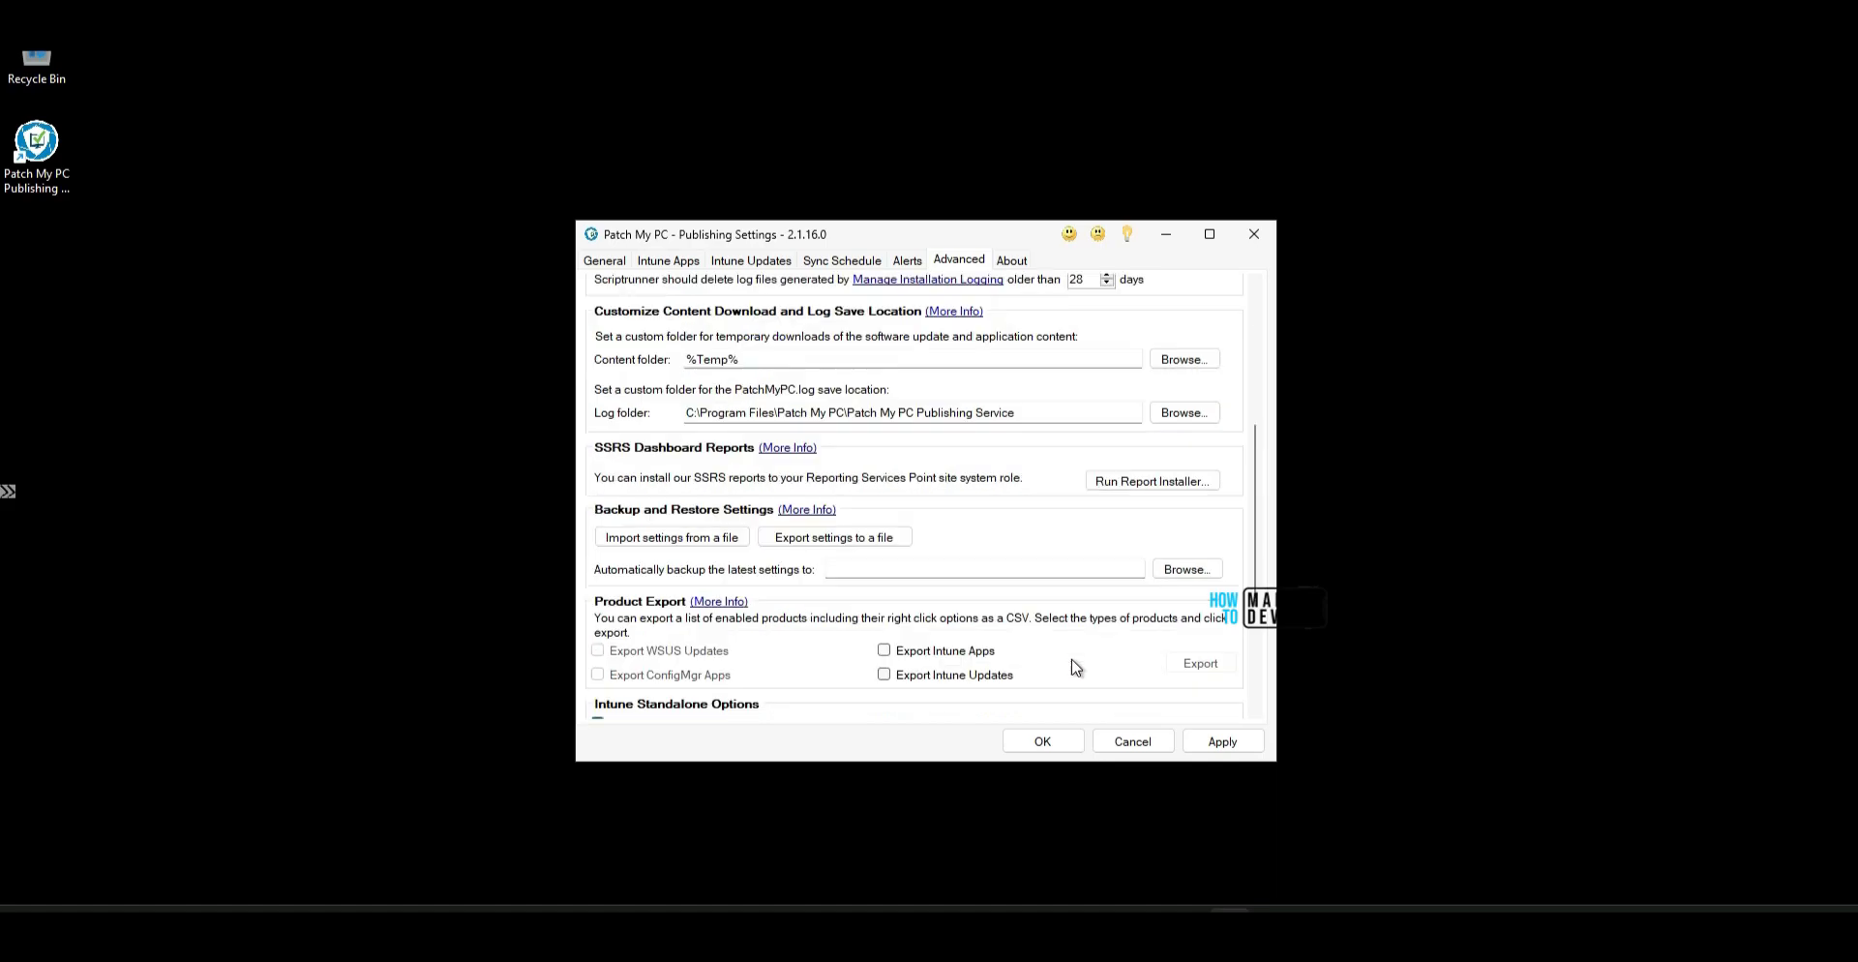
{"action": "left_click", "coordinate": [1204, 741]}
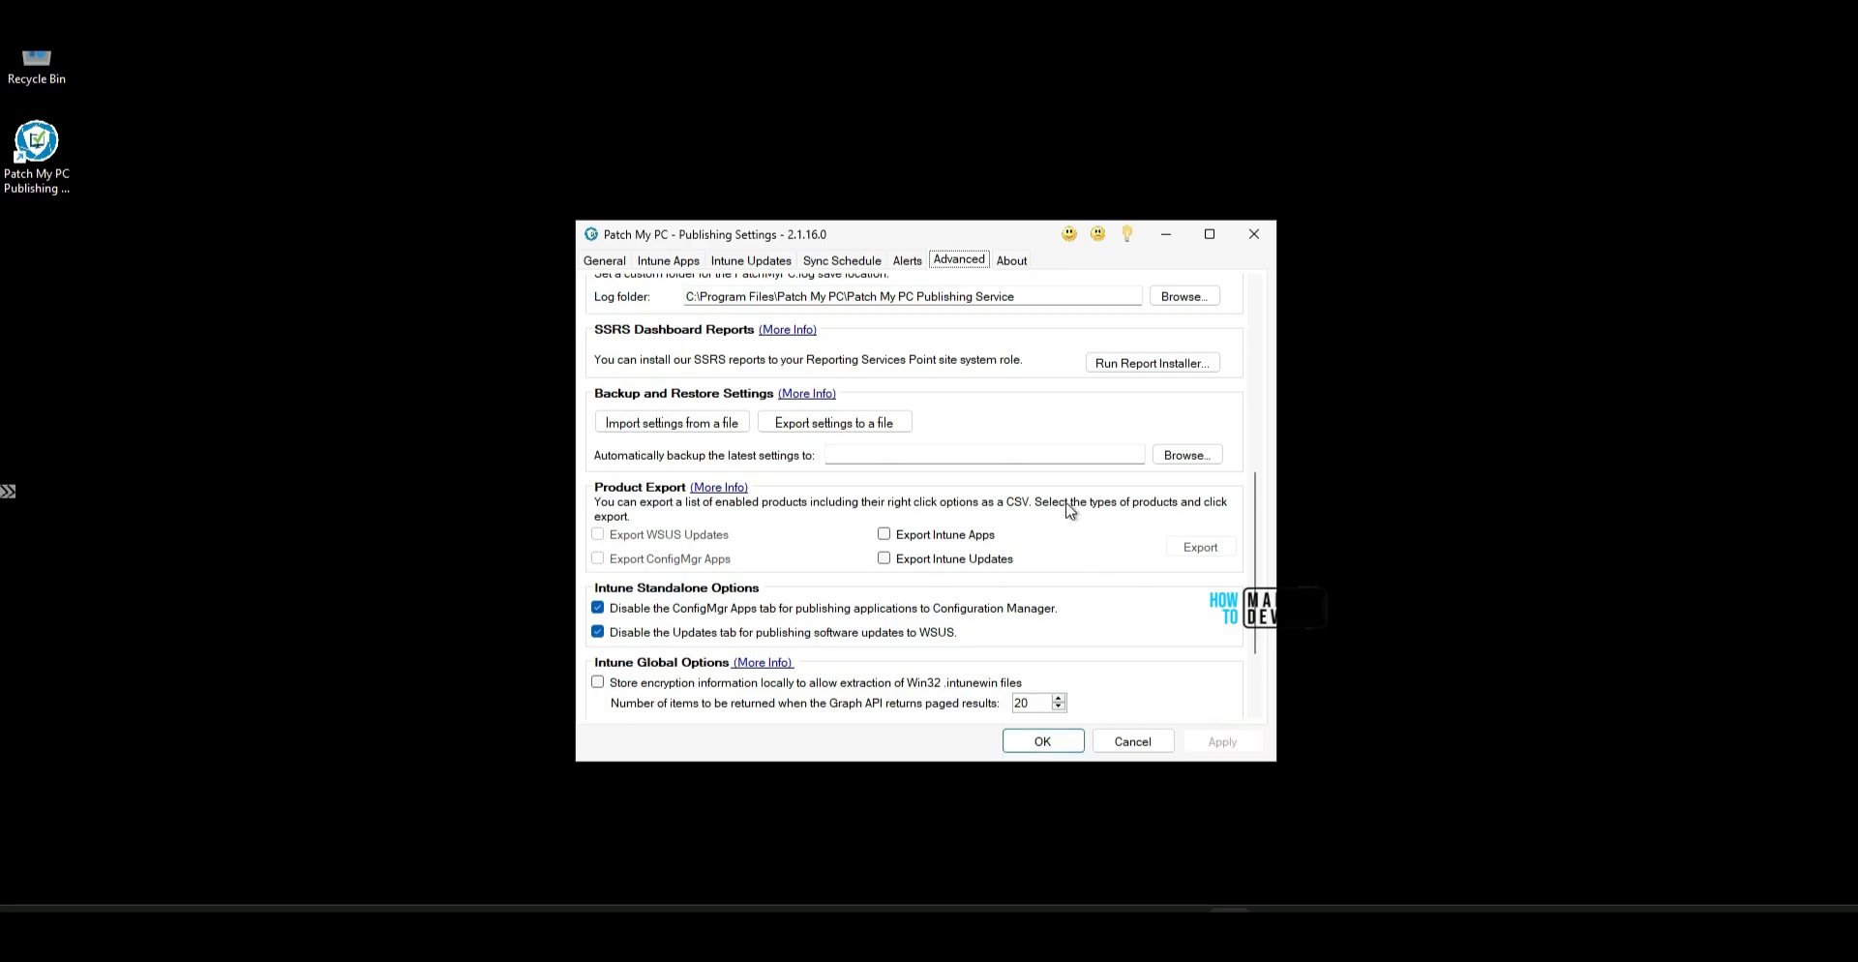
Look over the About page and product selections, including the auto-publishing rules and filters of Scan Intune for Supported Products.
{"action": "scroll", "coordinate": [1070, 514], "scroll_direction": "up", "scroll_amount": 8}
{"action": "left_click", "coordinate": [1011, 259]}
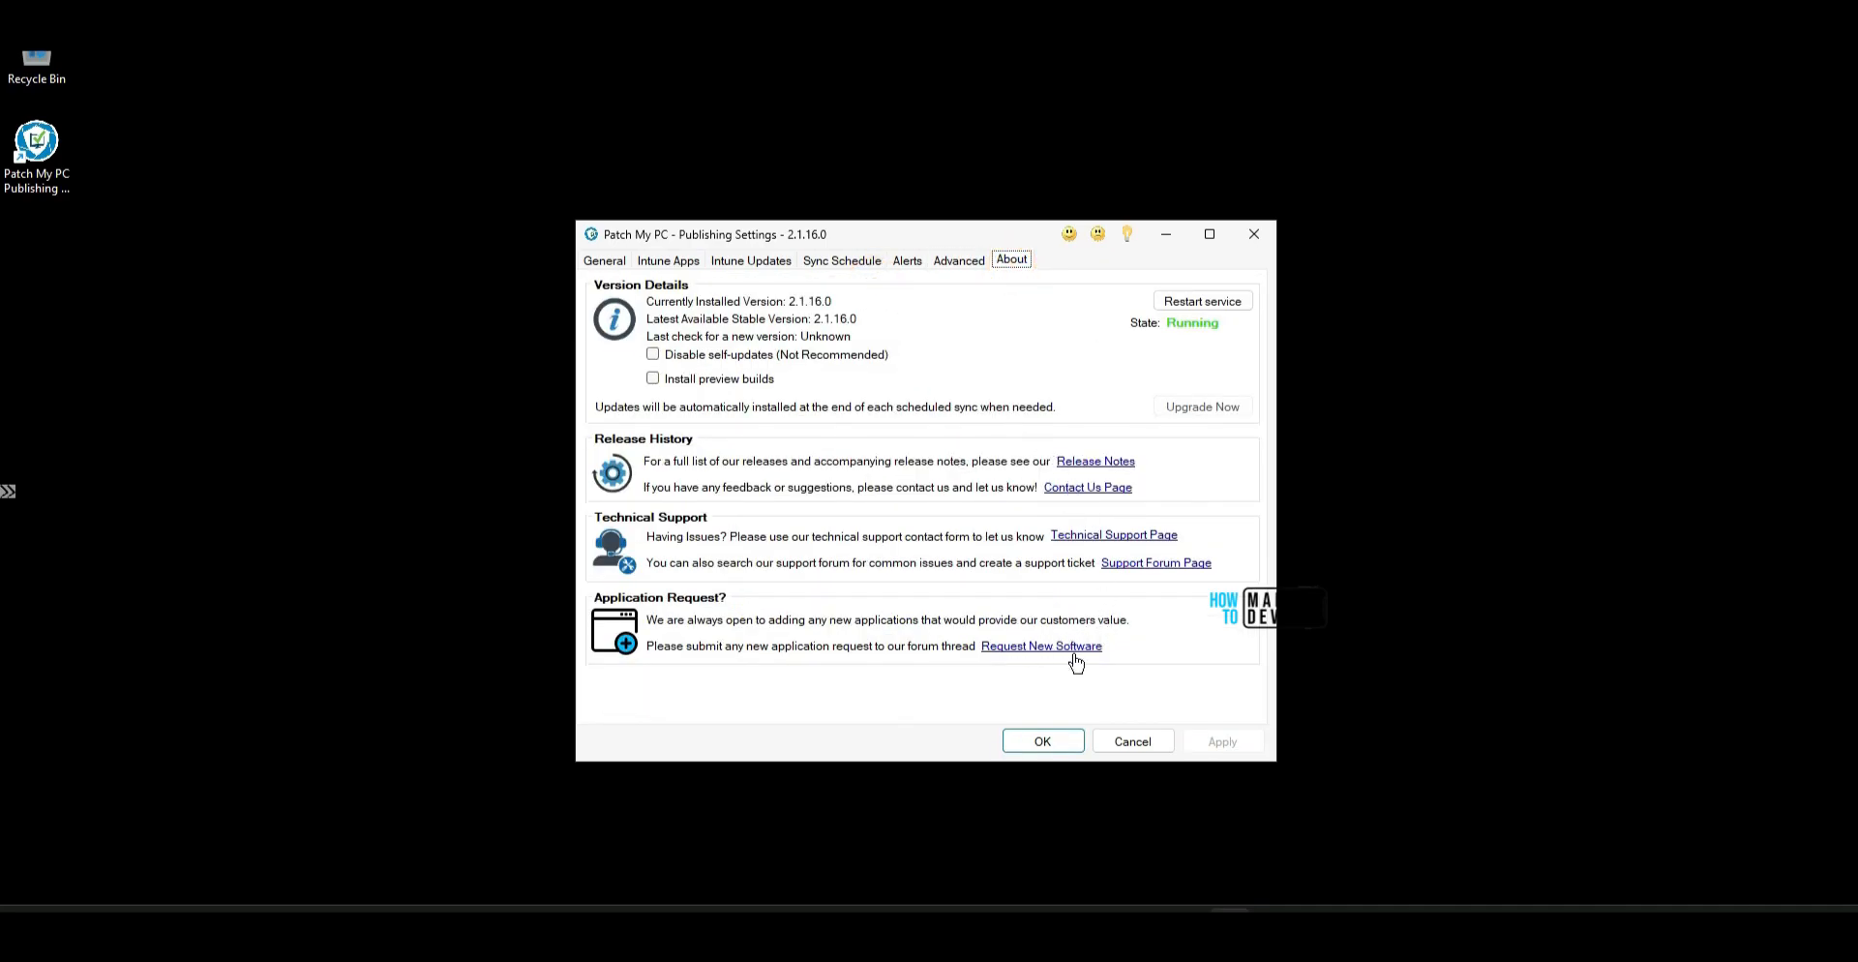
{"action": "left_click", "coordinate": [685, 260]}
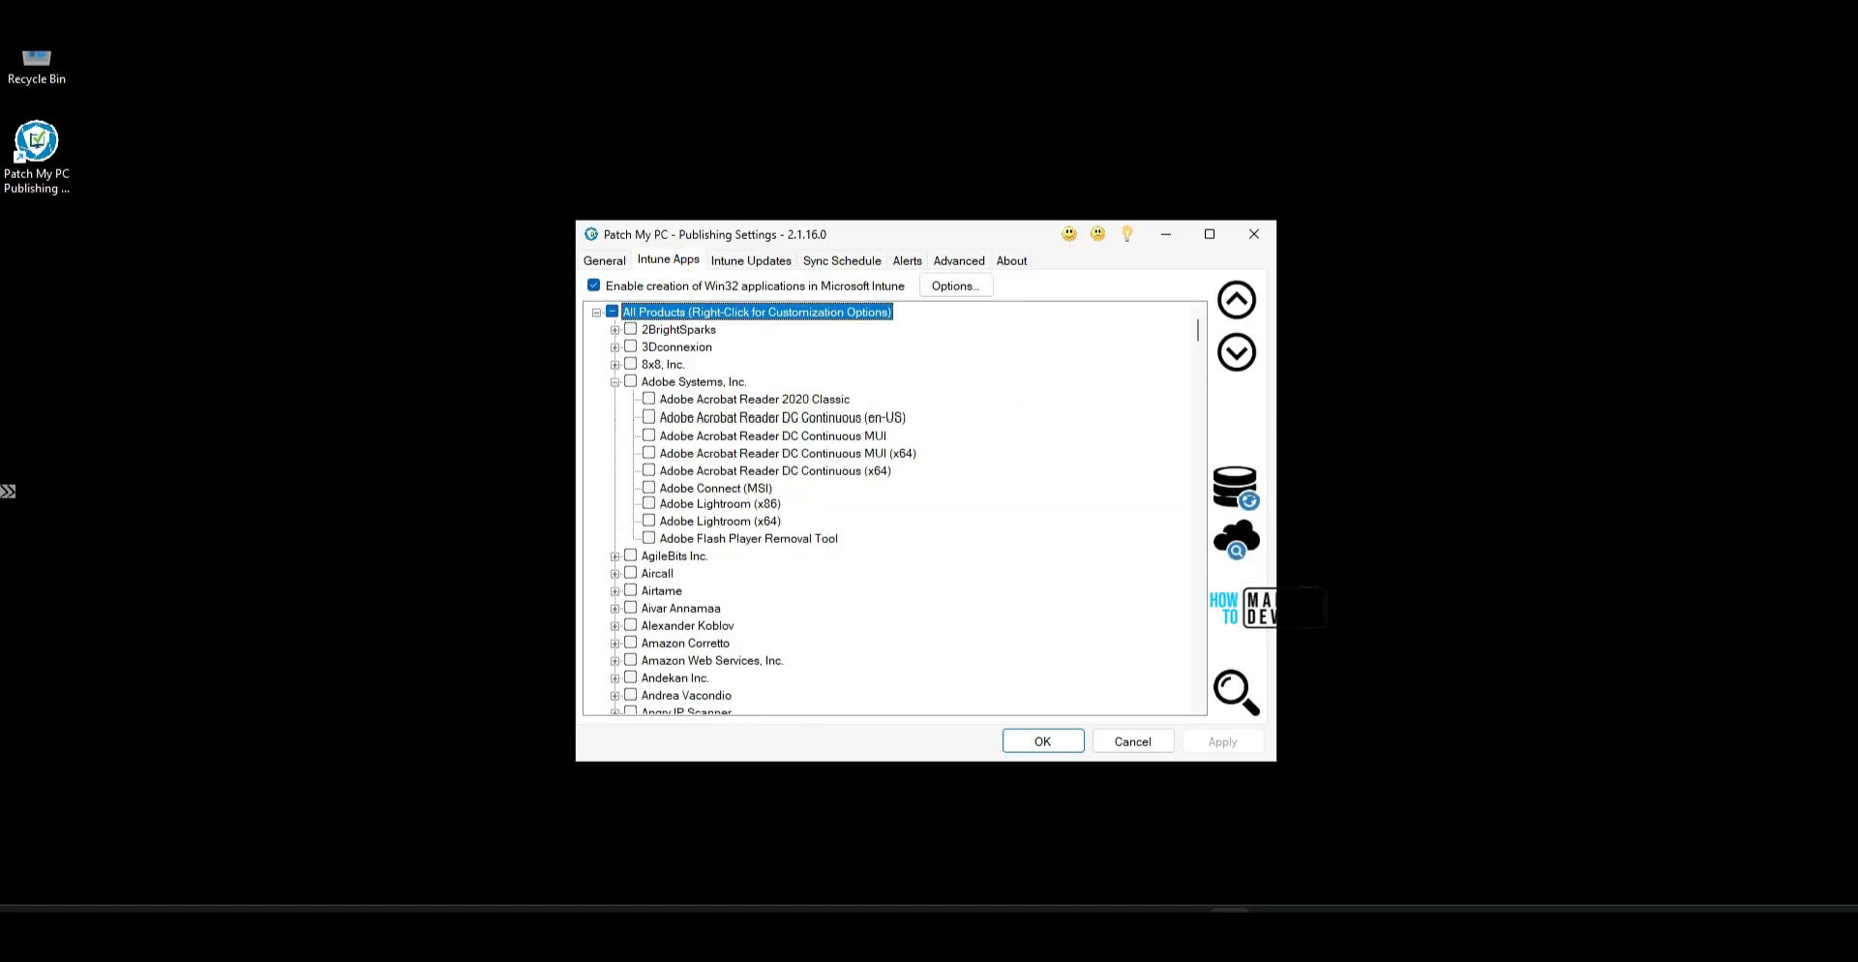
{"action": "left_click", "coordinate": [741, 262]}
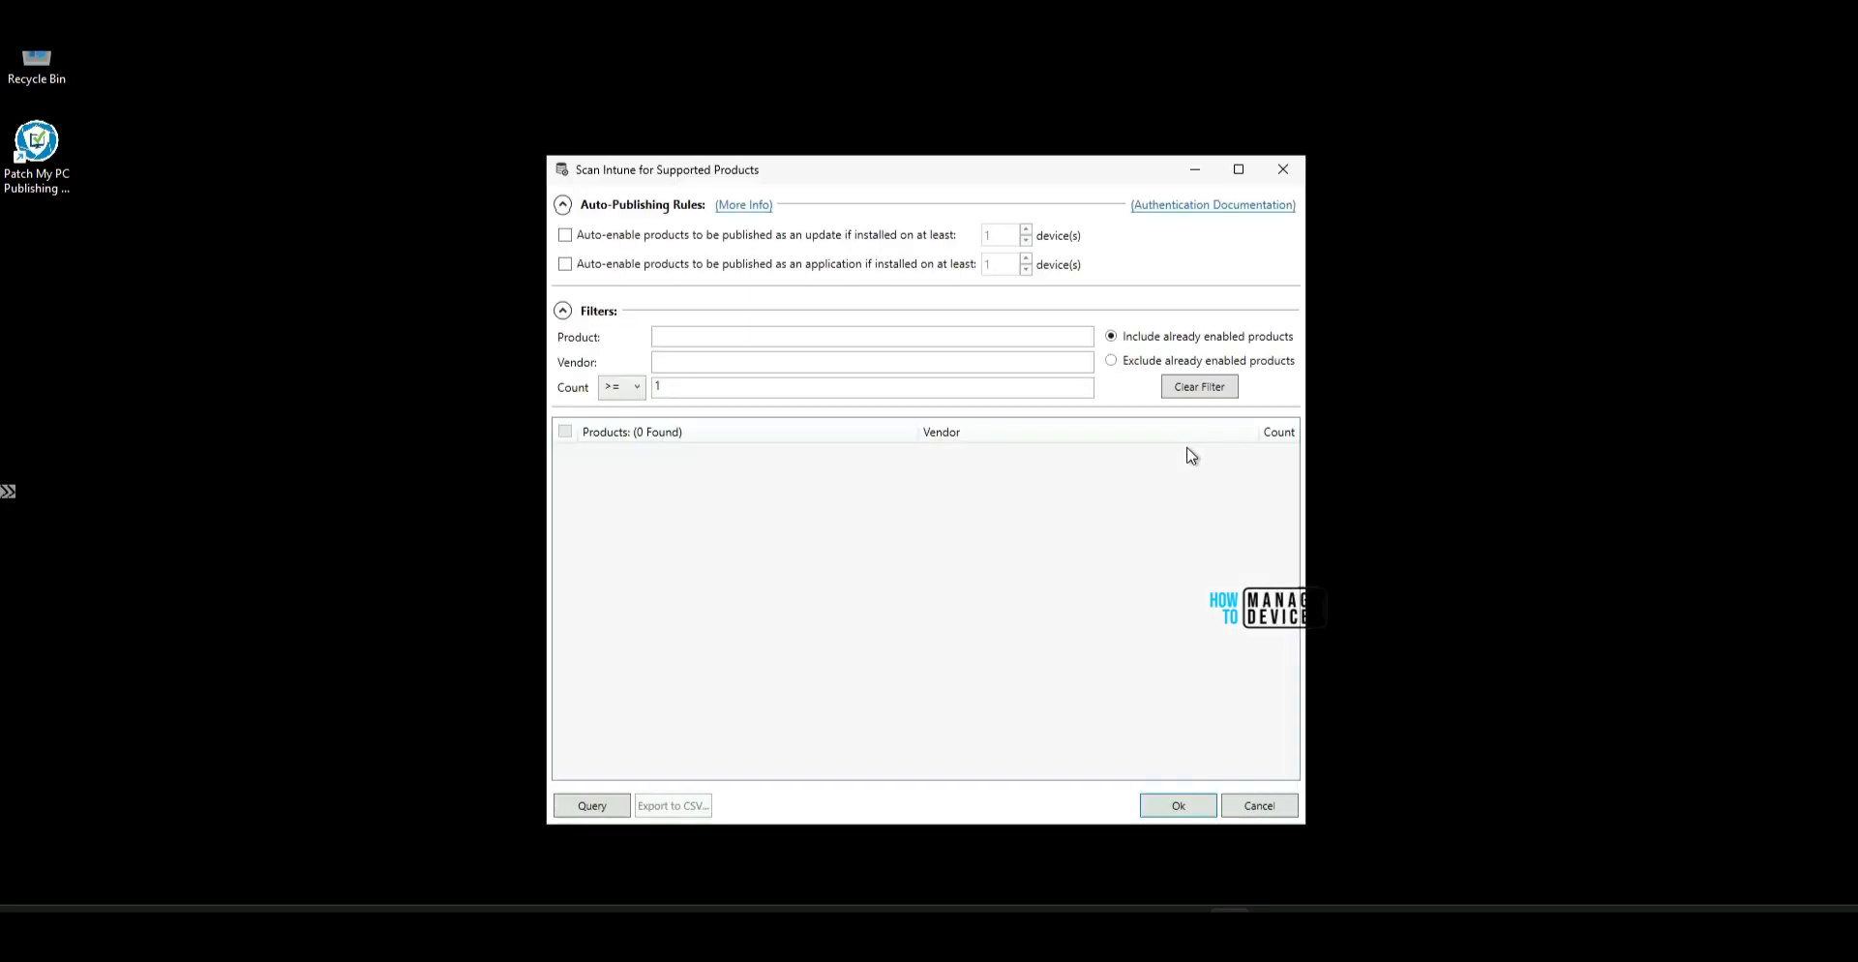
{"action": "left_click", "coordinate": [719, 332]}
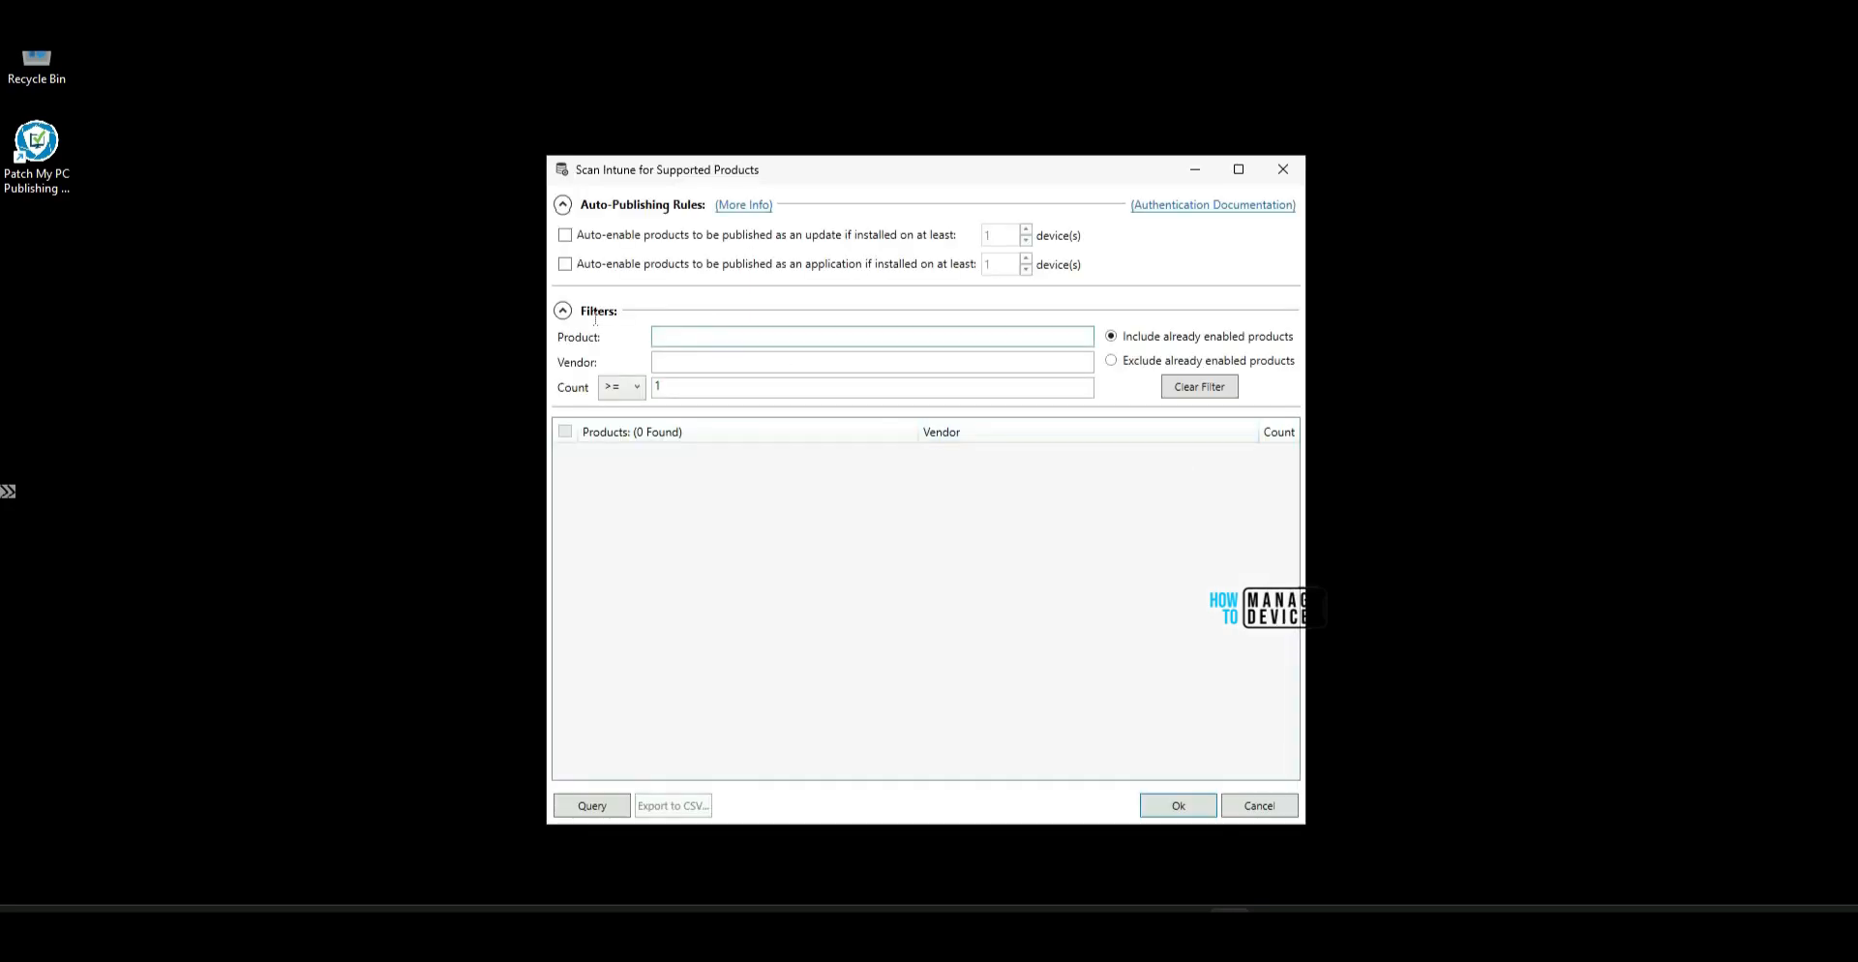
{"action": "left_click", "coordinate": [1255, 805]}
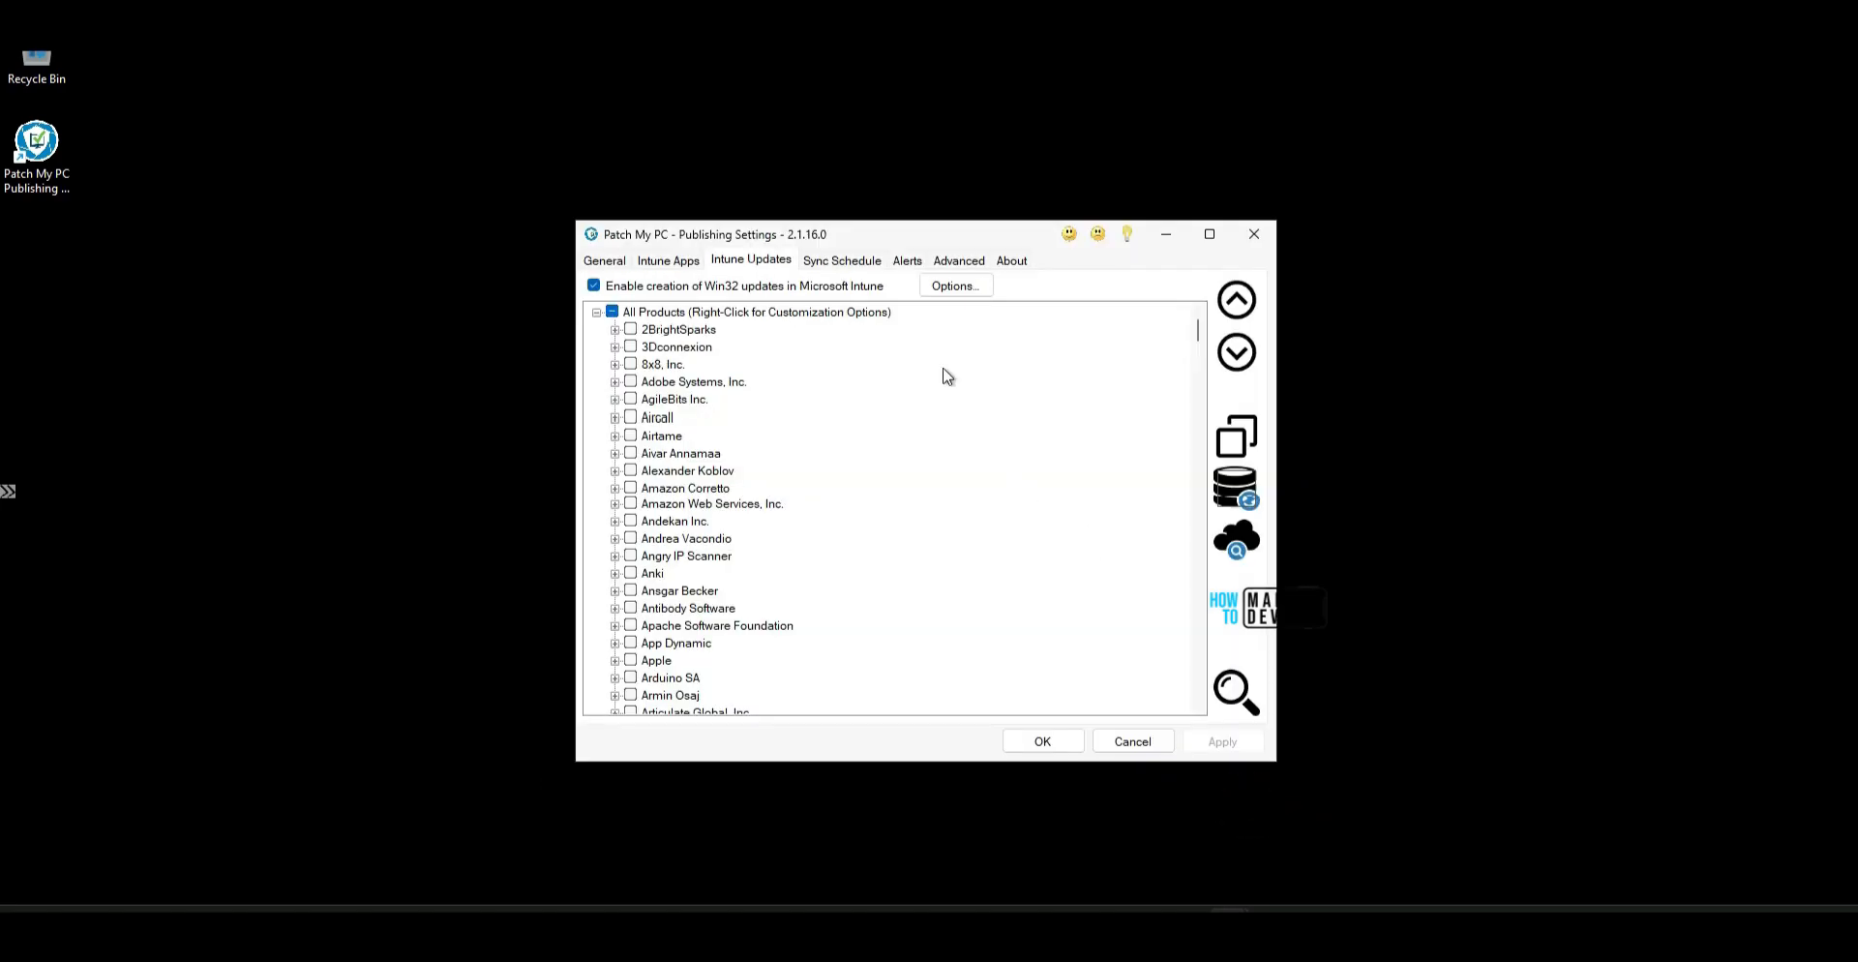
Start a manual Publishing Service sync from the sync schedule settings and dismiss the message.
{"action": "left_click", "coordinate": [844, 261]}
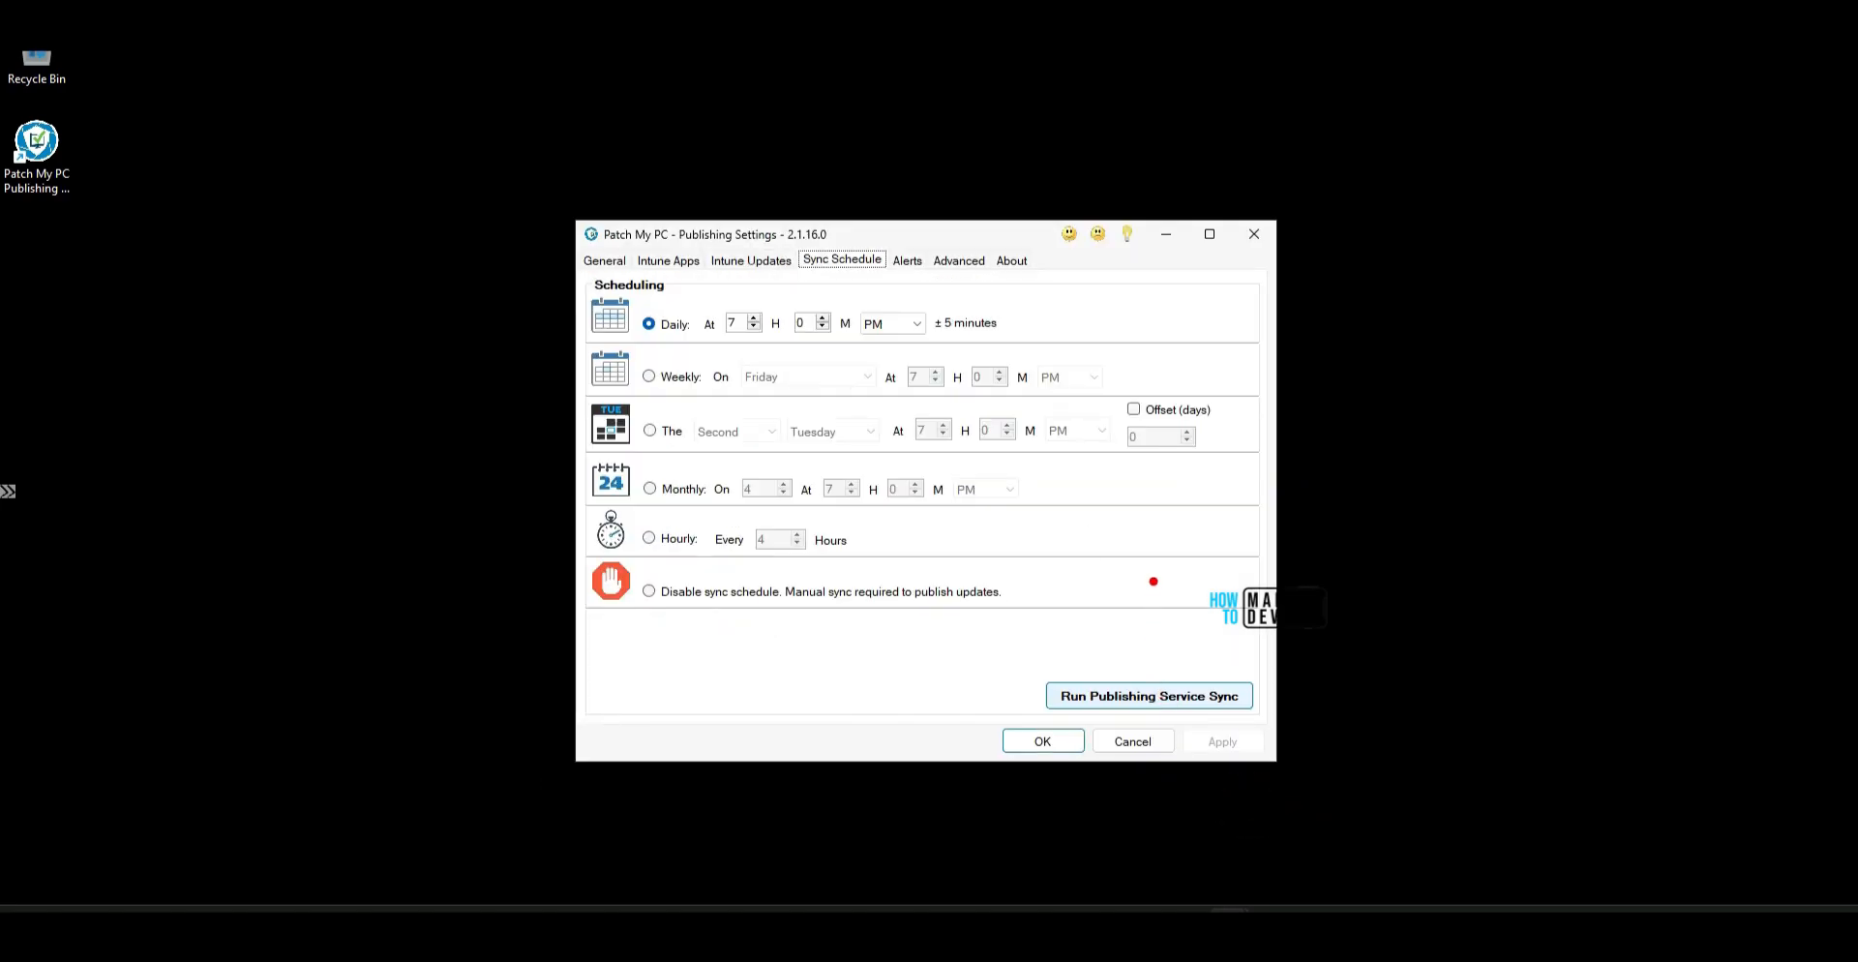
{"action": "left_click", "coordinate": [1139, 694]}
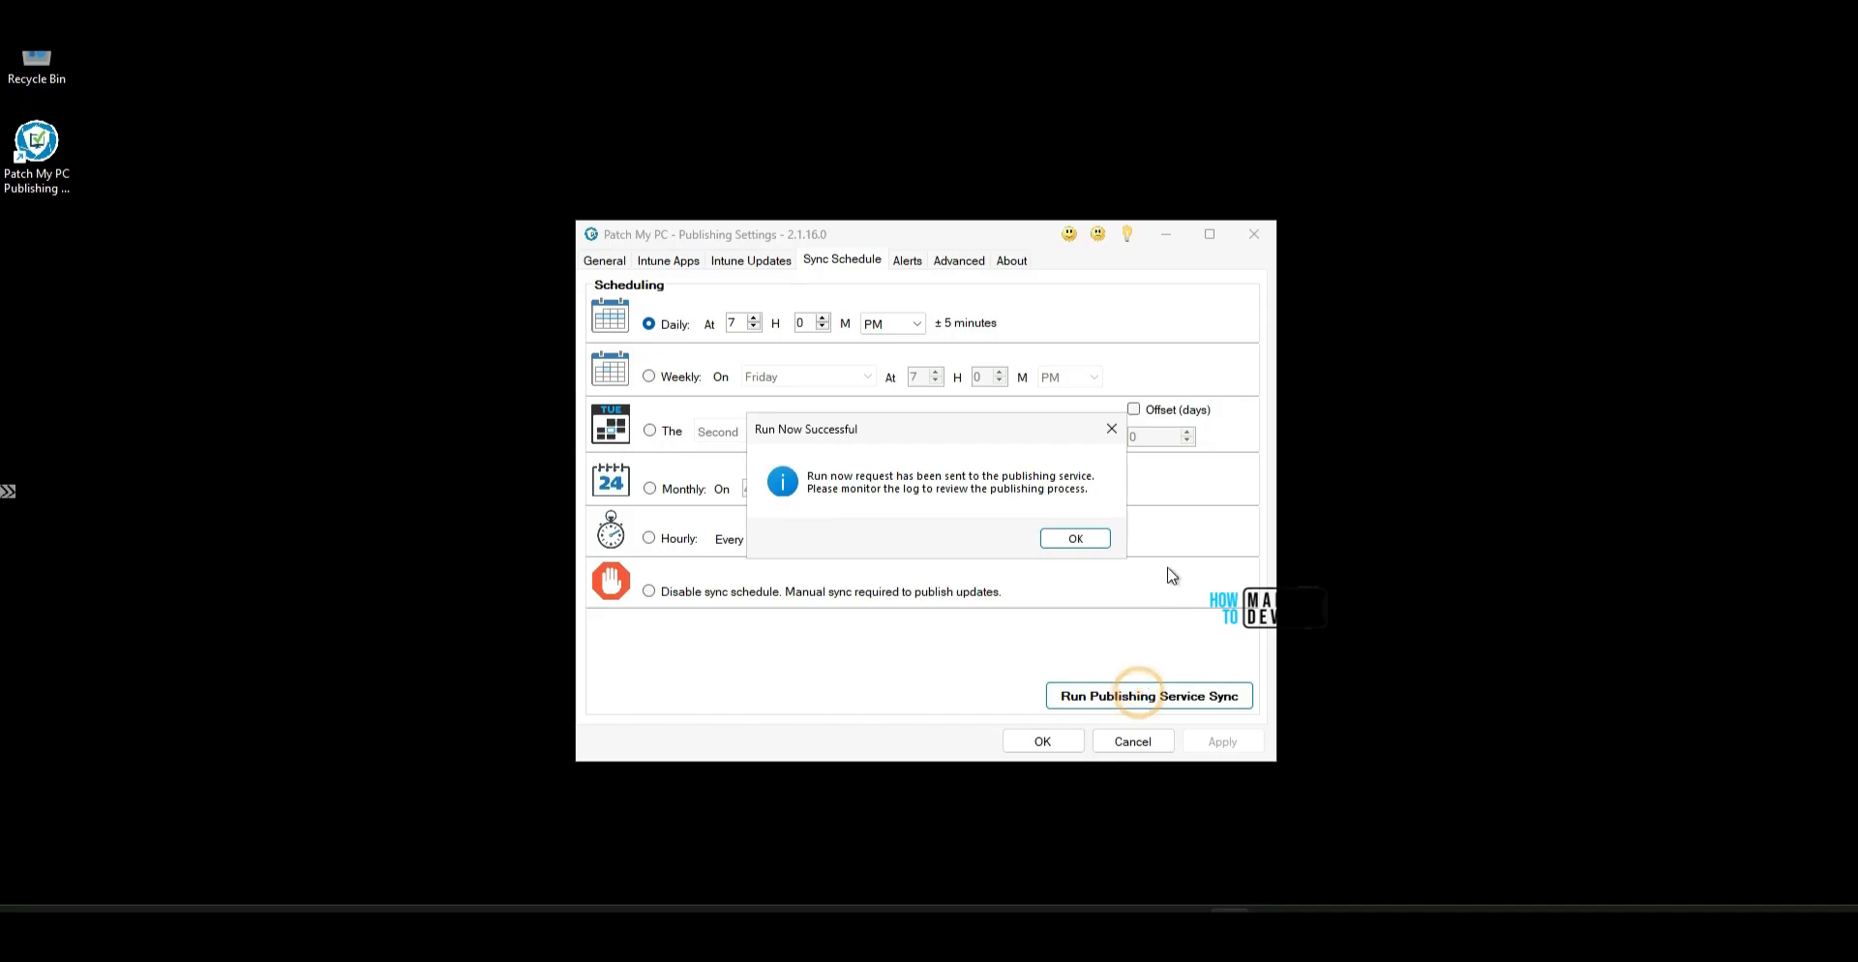
{"action": "key", "text": "Return"}
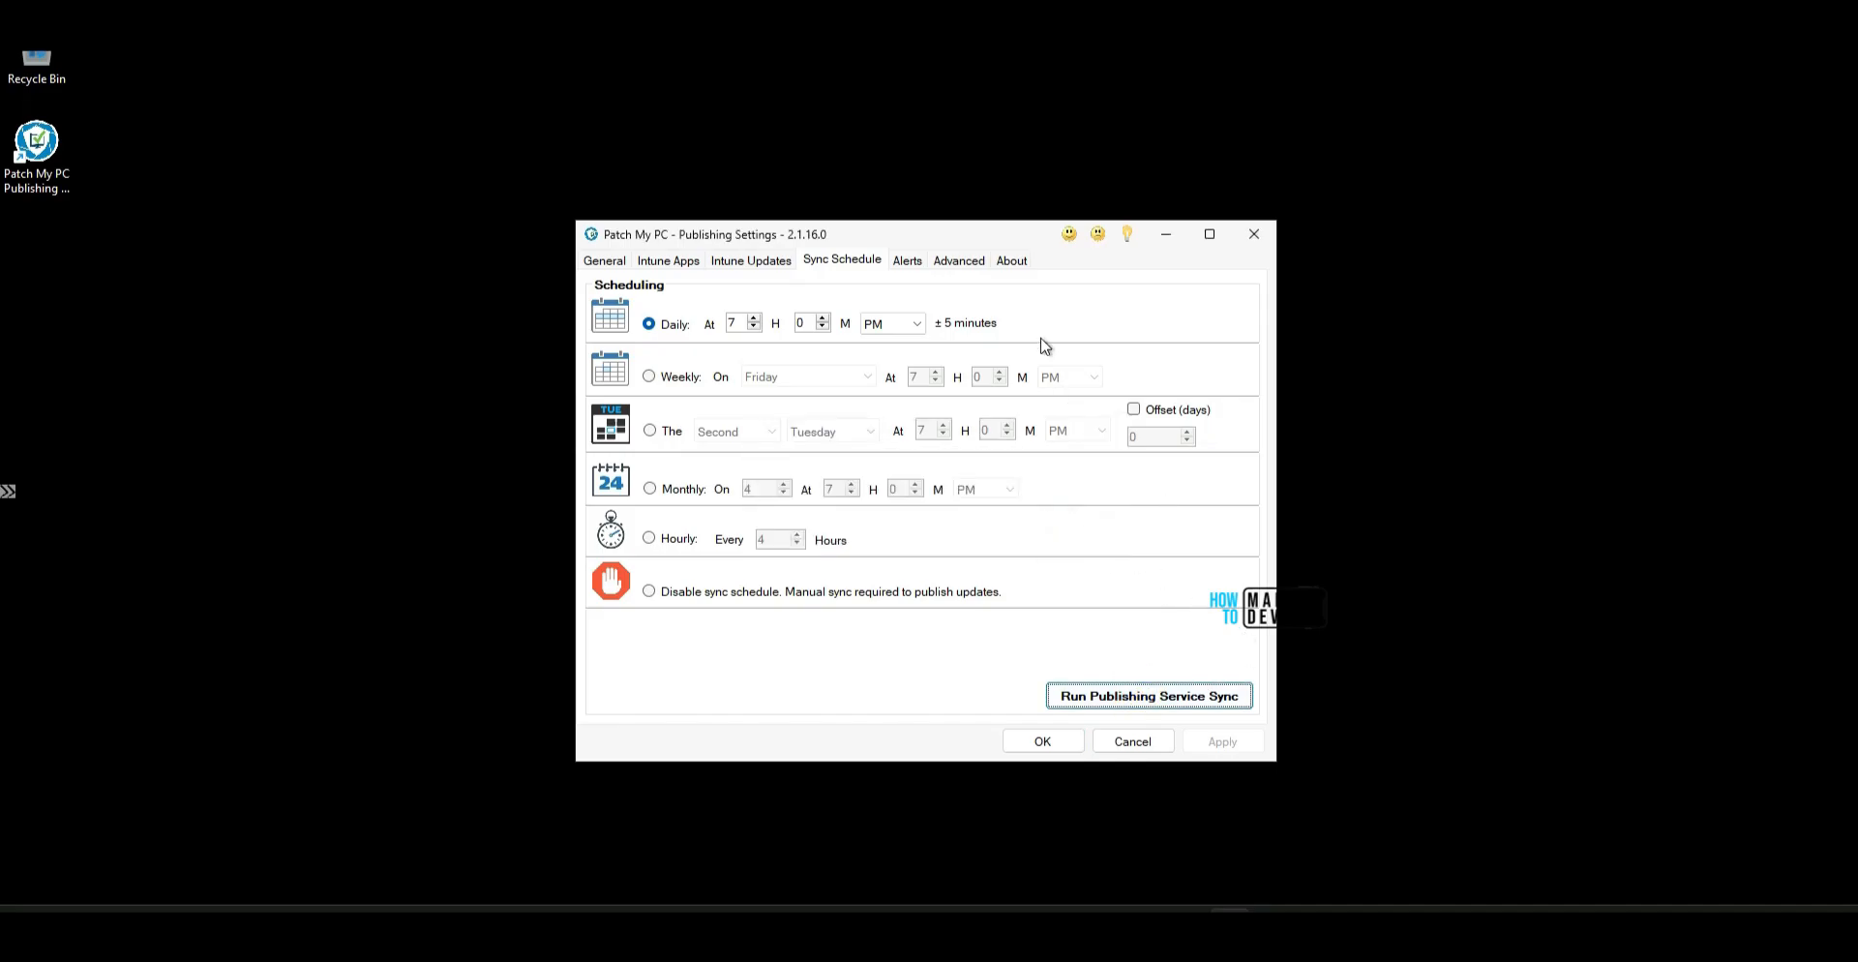
{"action": "left_click", "coordinate": [963, 265]}
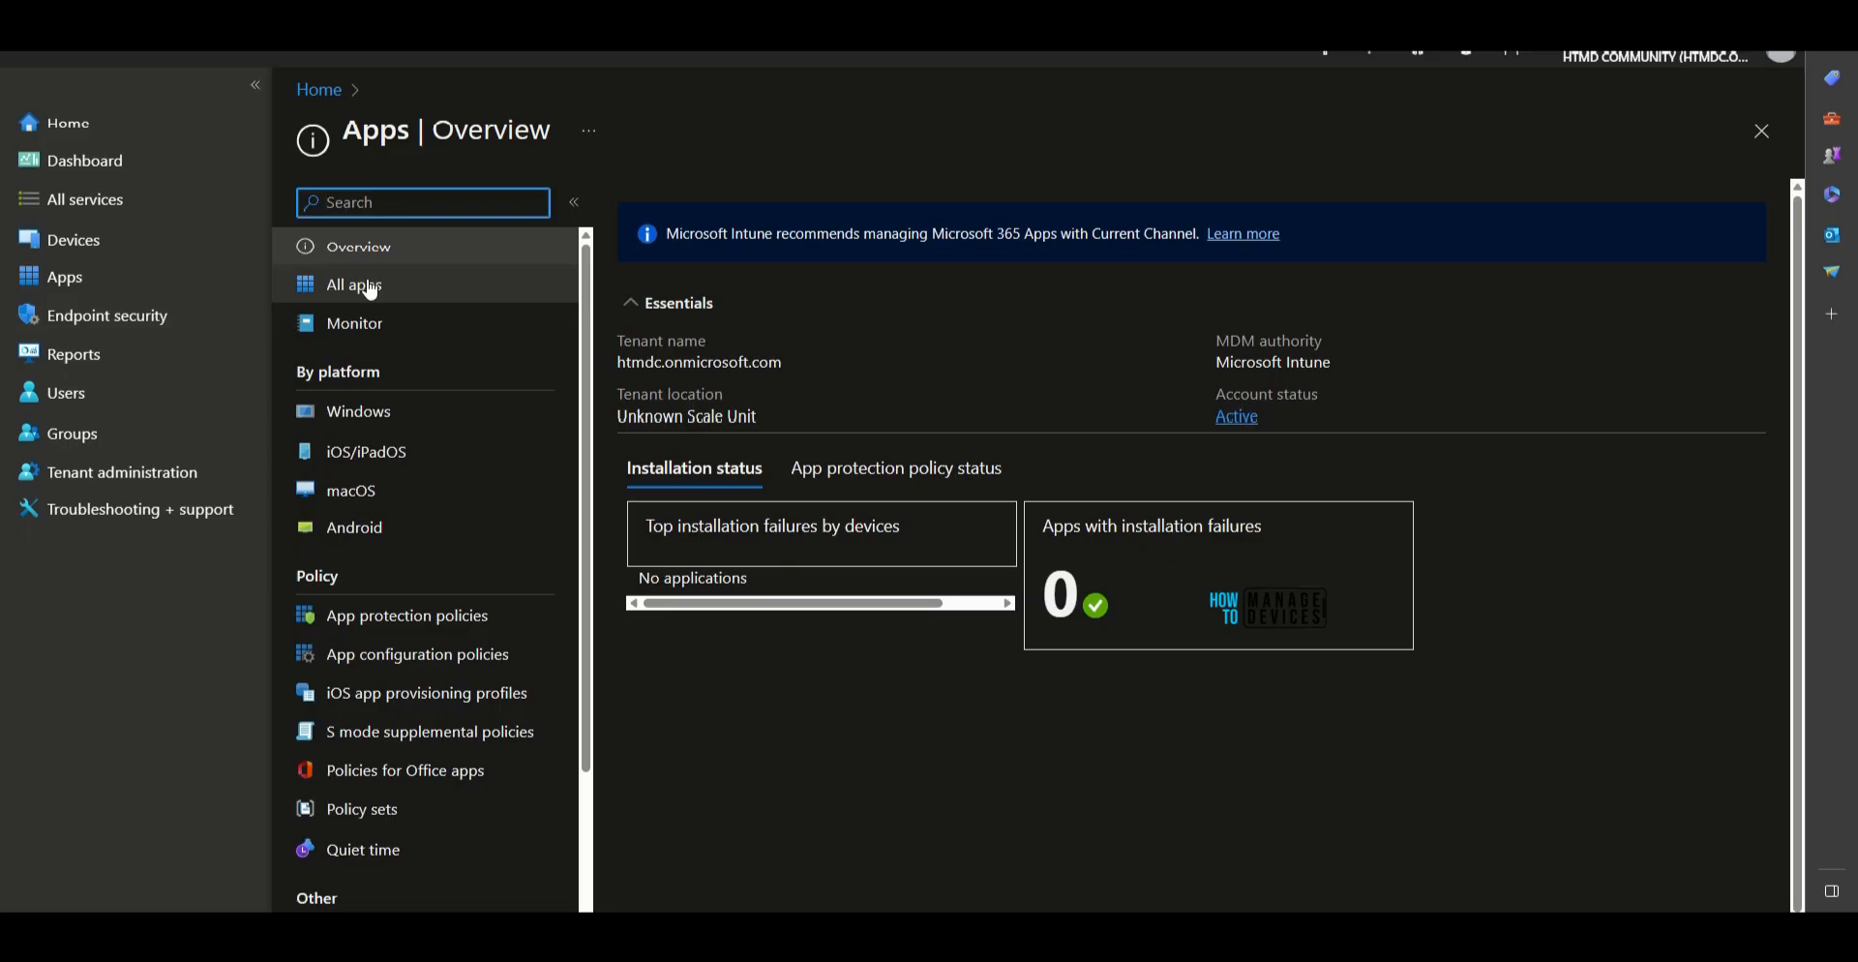
Switch to the Intune admin center, list all apps and examine the published Cisco Jabber entry.
{"action": "left_click", "coordinate": [369, 288]}
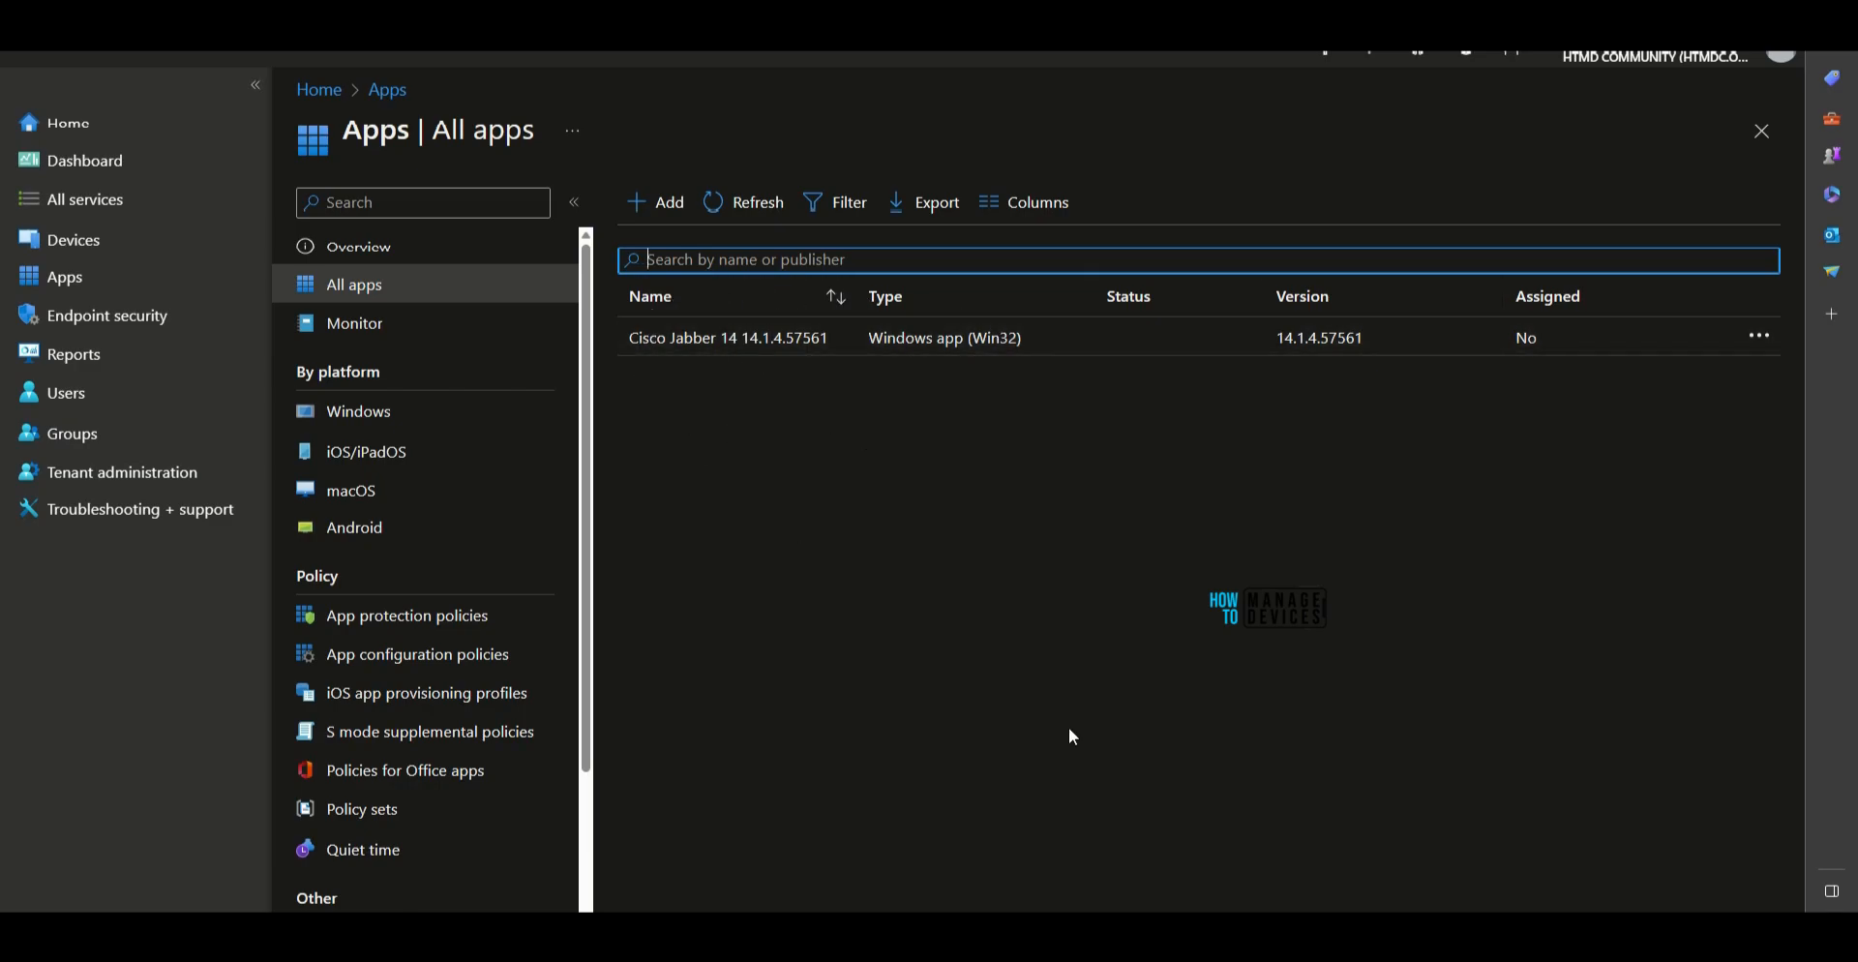
{"action": "mouse_move", "coordinate": [793, 296]}
{"action": "left_mouse_down"}
{"action": "mouse_move", "coordinate": [761, 296]}
{"action": "mouse_move", "coordinate": [740, 325]}
{"action": "left_mouse_up"}
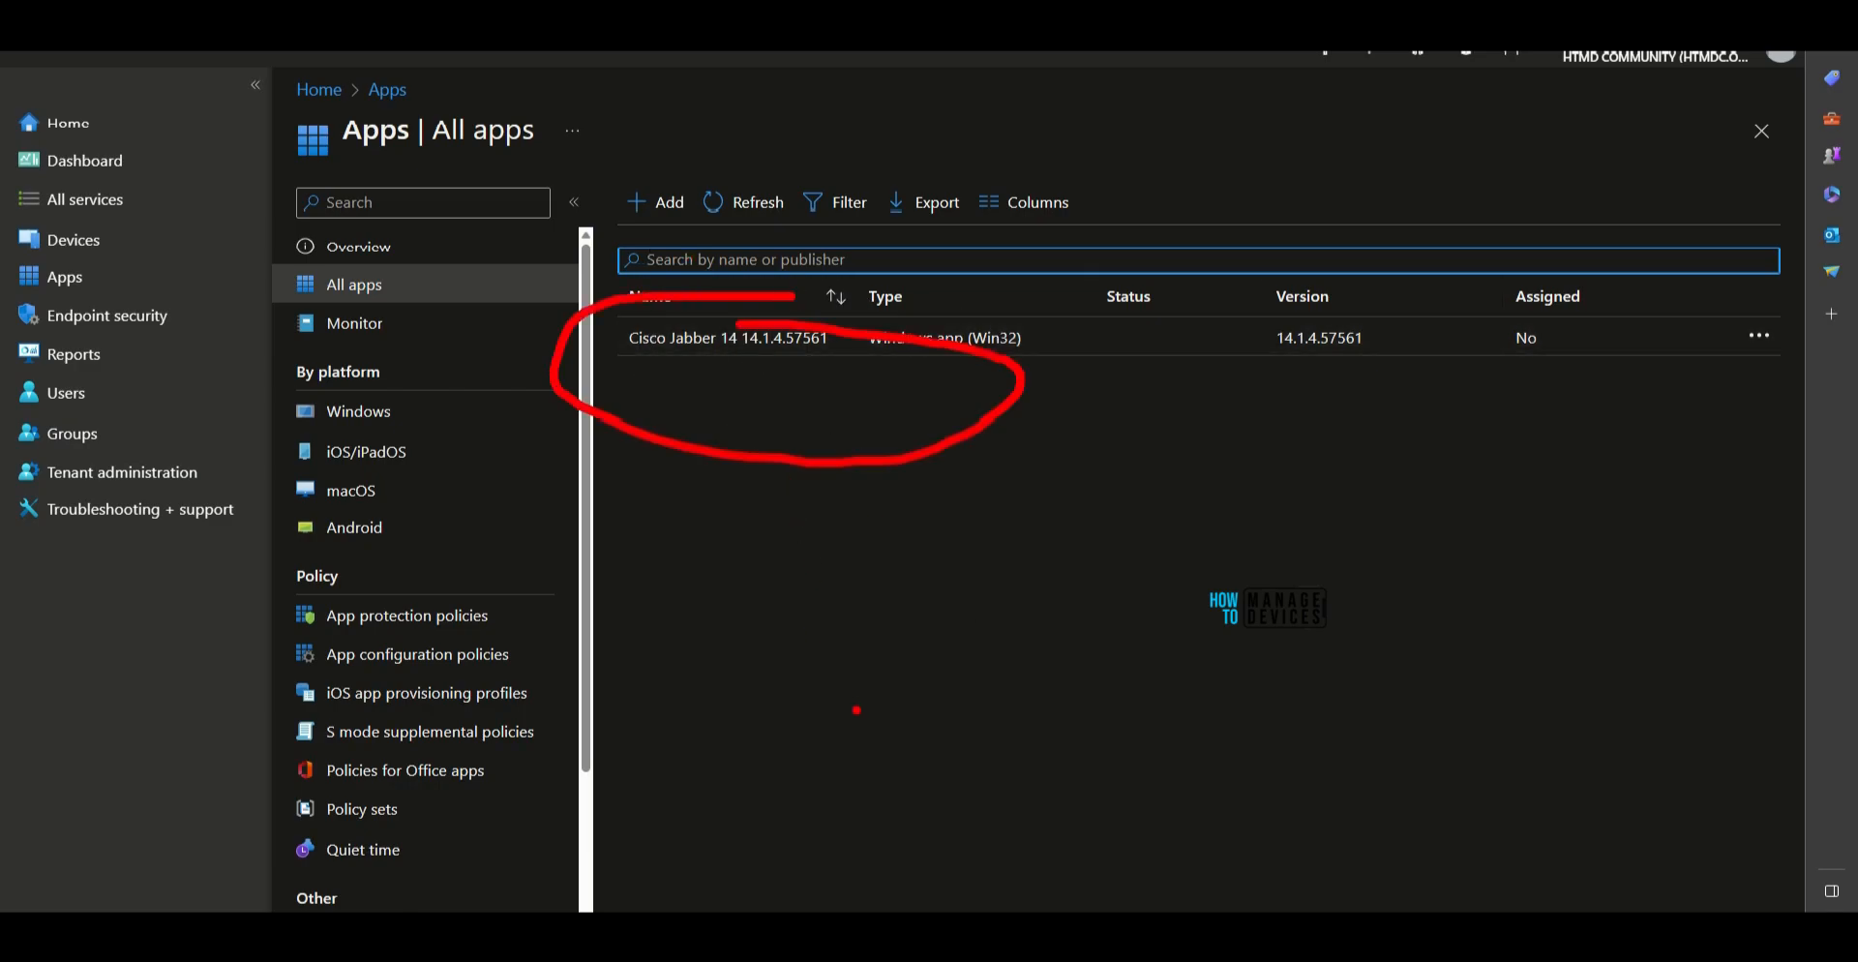
{"action": "mouse_move", "coordinate": [851, 709]}
{"action": "left_mouse_down"}
{"action": "mouse_move", "coordinate": [840, 463]}
{"action": "mouse_move", "coordinate": [813, 427]}
{"action": "mouse_move", "coordinate": [864, 505]}
{"action": "left_mouse_up"}
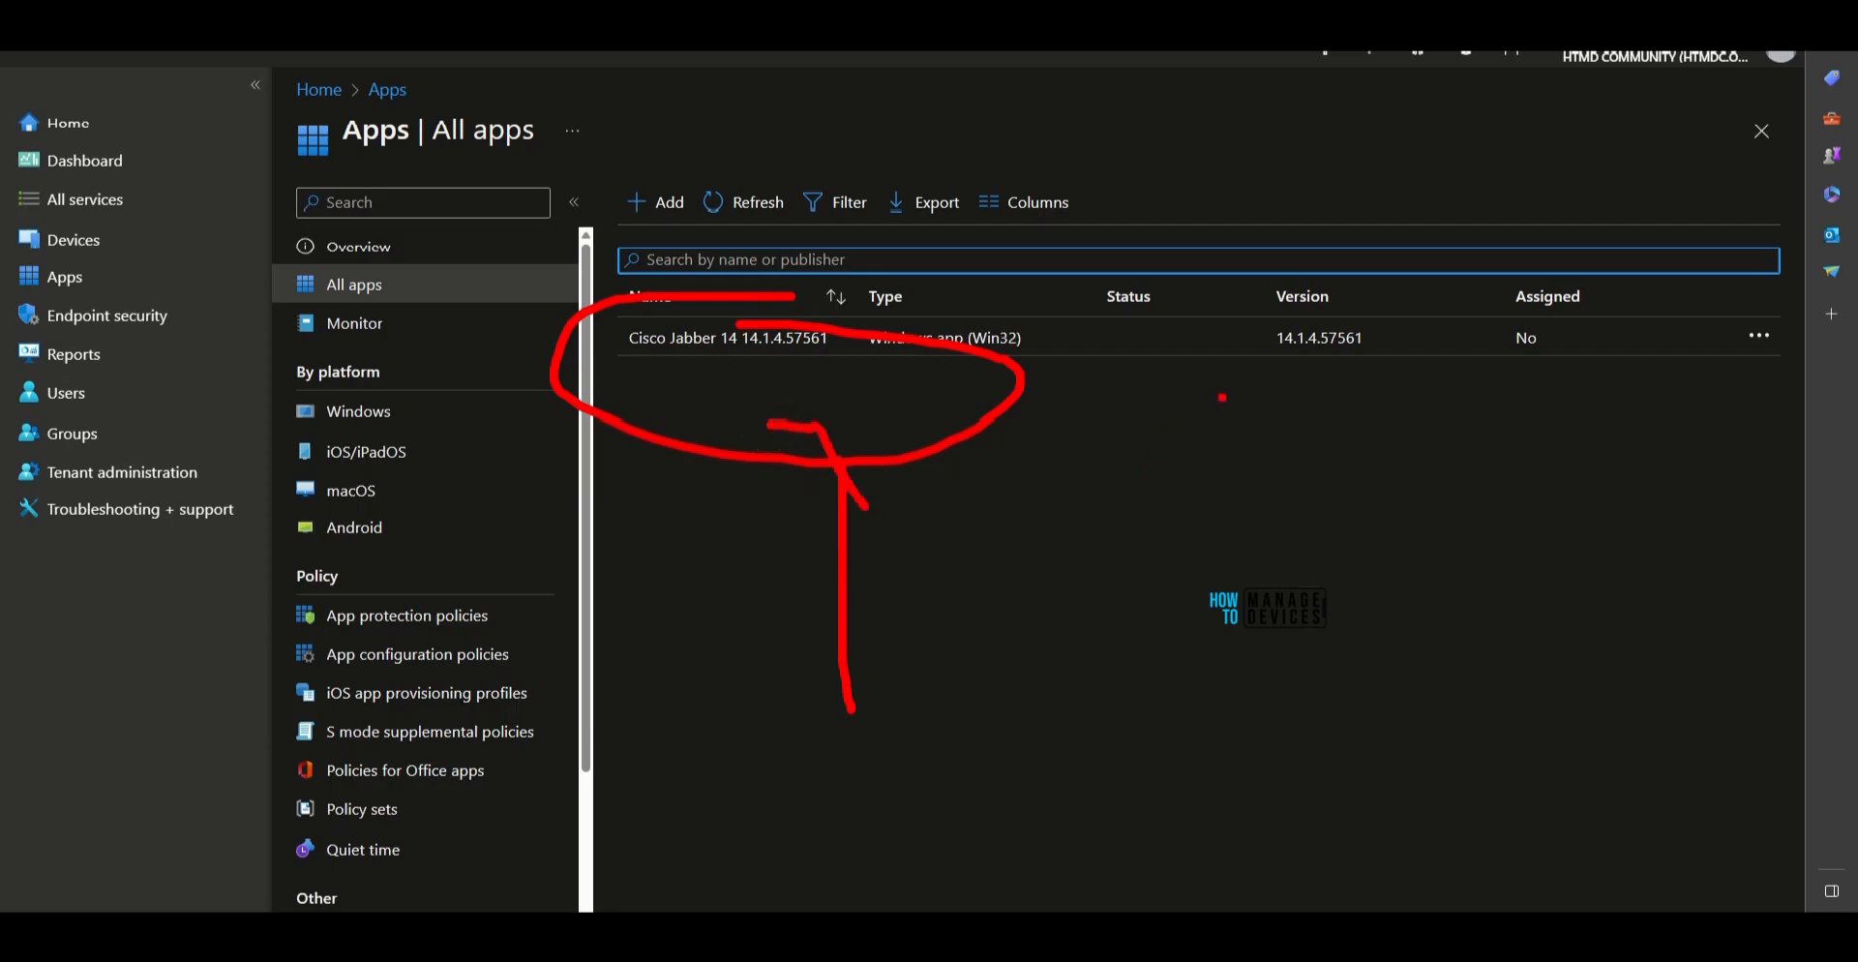
{"action": "left_click_drag", "start_coordinate": [1228, 383], "coordinate": [1438, 369]}
{"action": "key", "text": "Escape"}
Open the Cisco Jabber app's properties and review its app information, including publisher, URLs, notes and logo.
{"action": "left_click", "coordinate": [871, 347]}
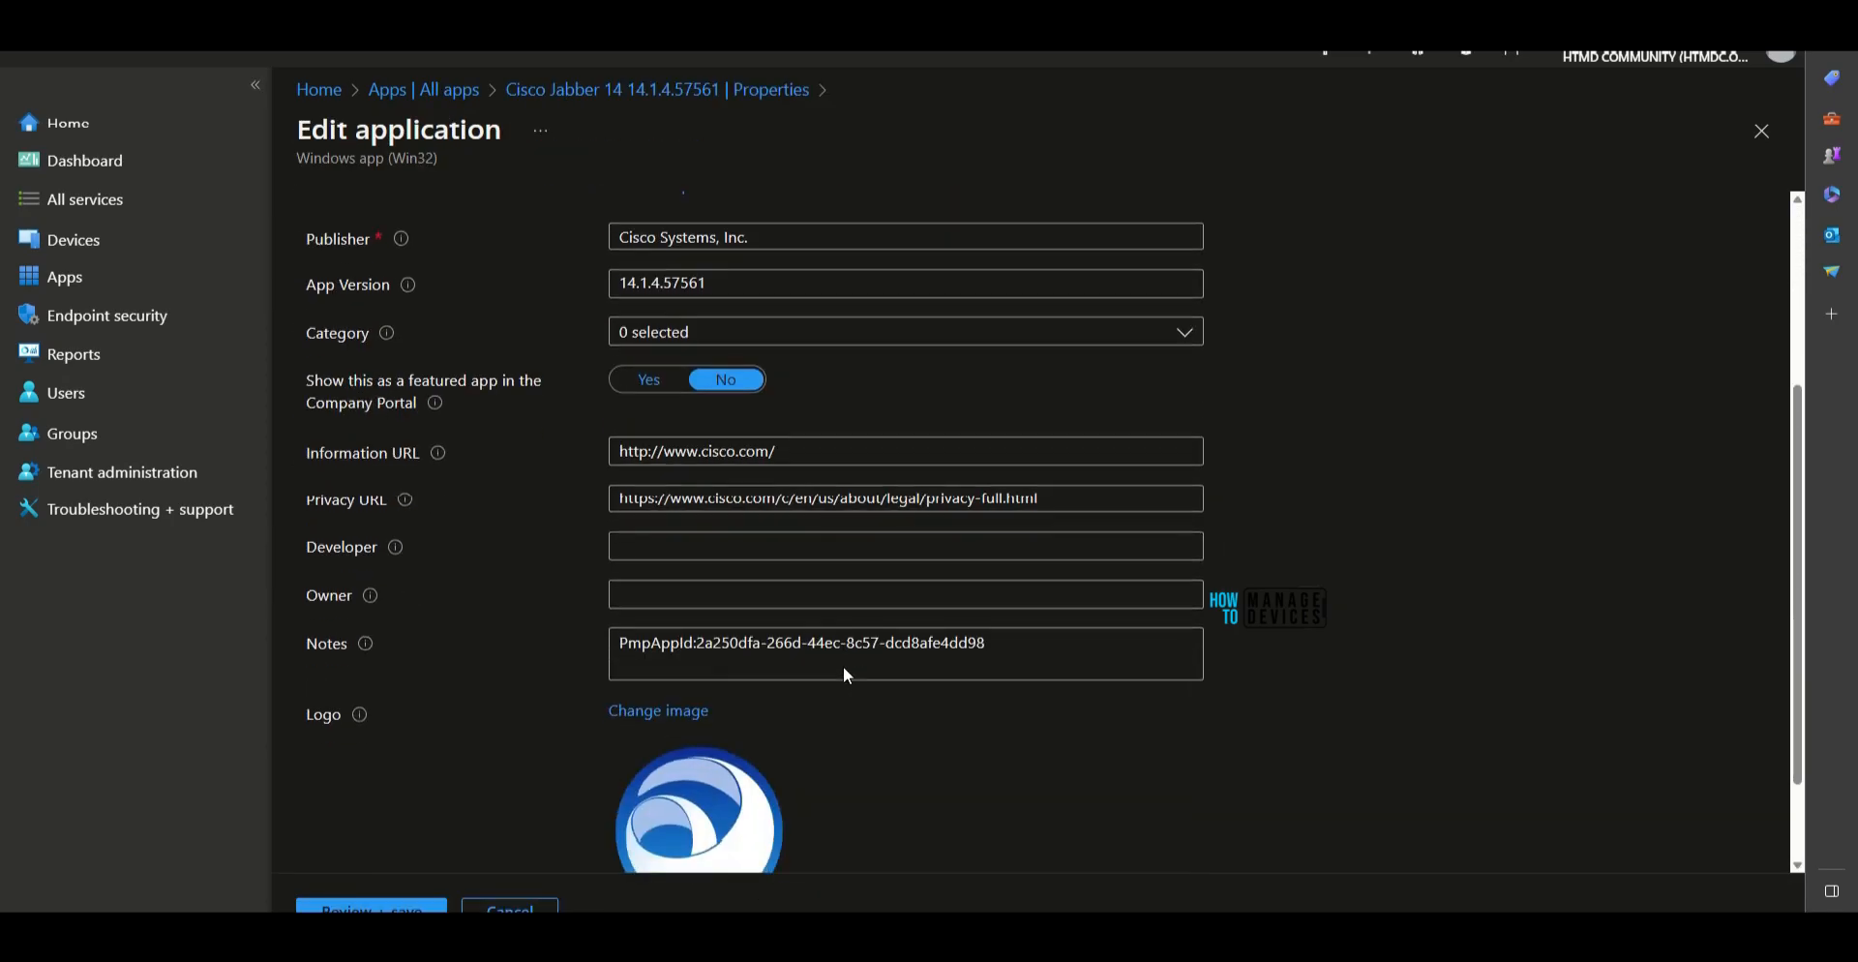
{"action": "scroll", "coordinate": [844, 665], "scroll_direction": "down", "scroll_amount": 1}
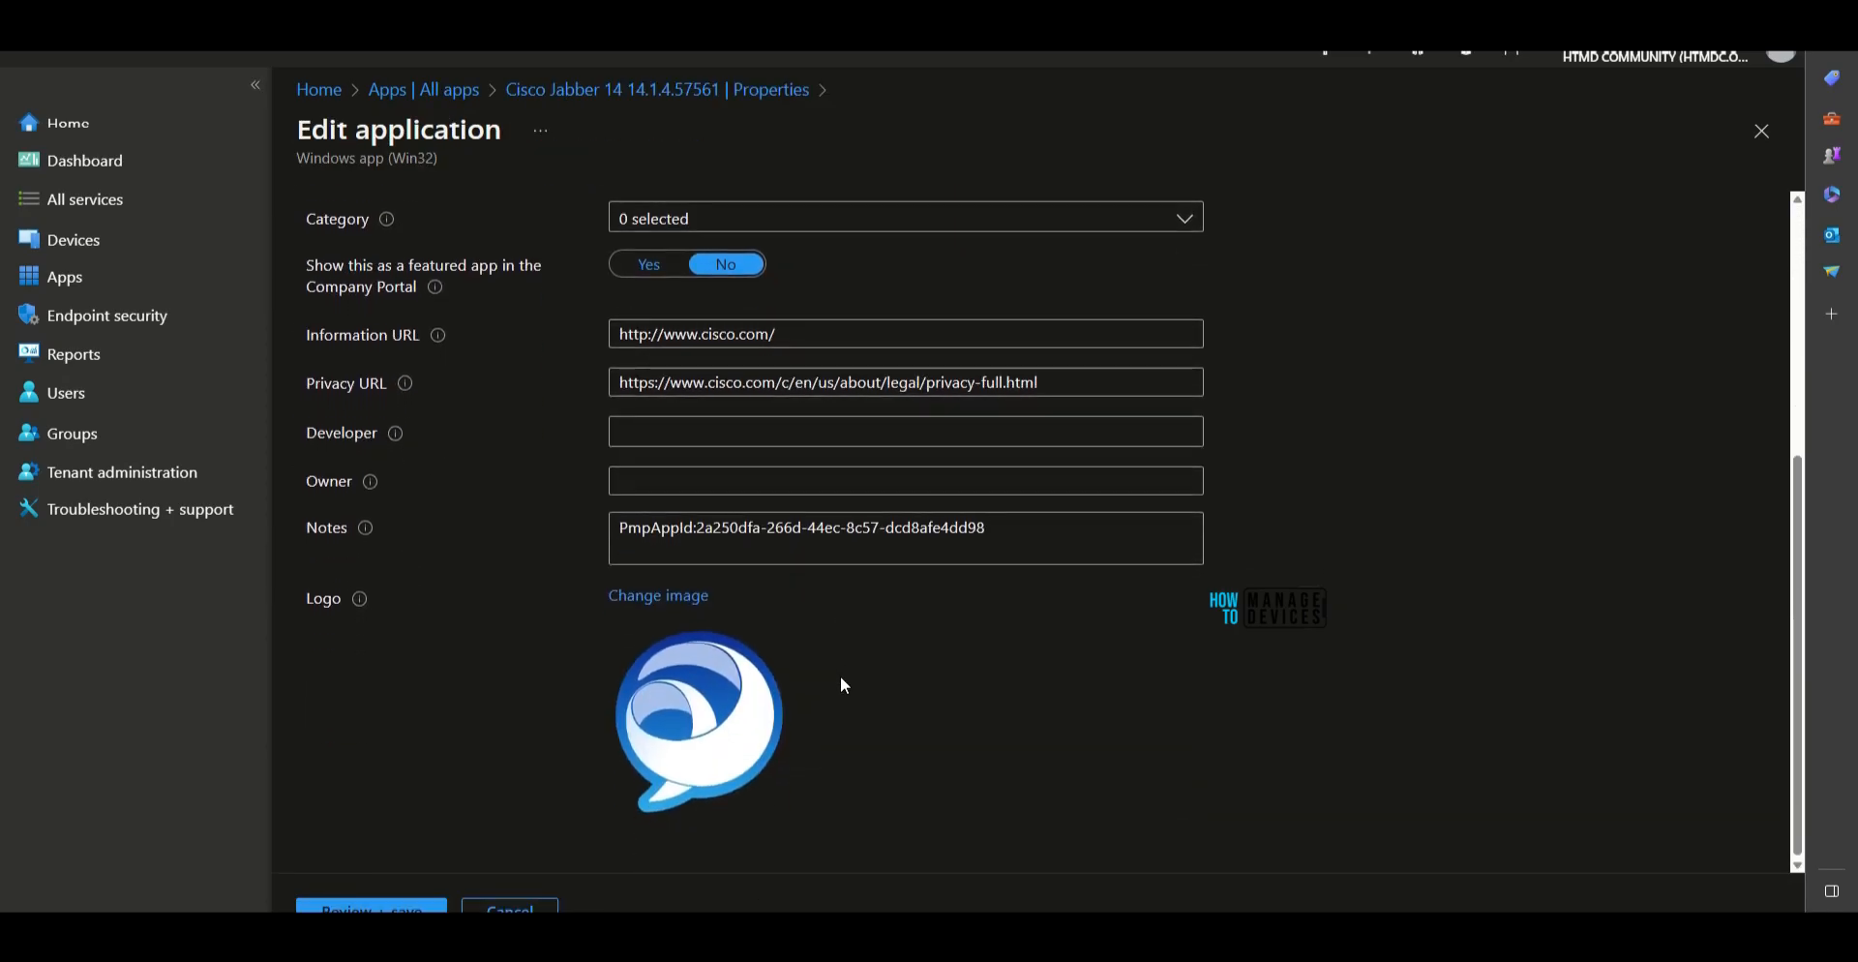
{"action": "left_click_drag", "start_coordinate": [735, 542], "coordinate": [619, 542]}
{"action": "scroll", "coordinate": [461, 586], "scroll_direction": "up", "scroll_amount": 4}
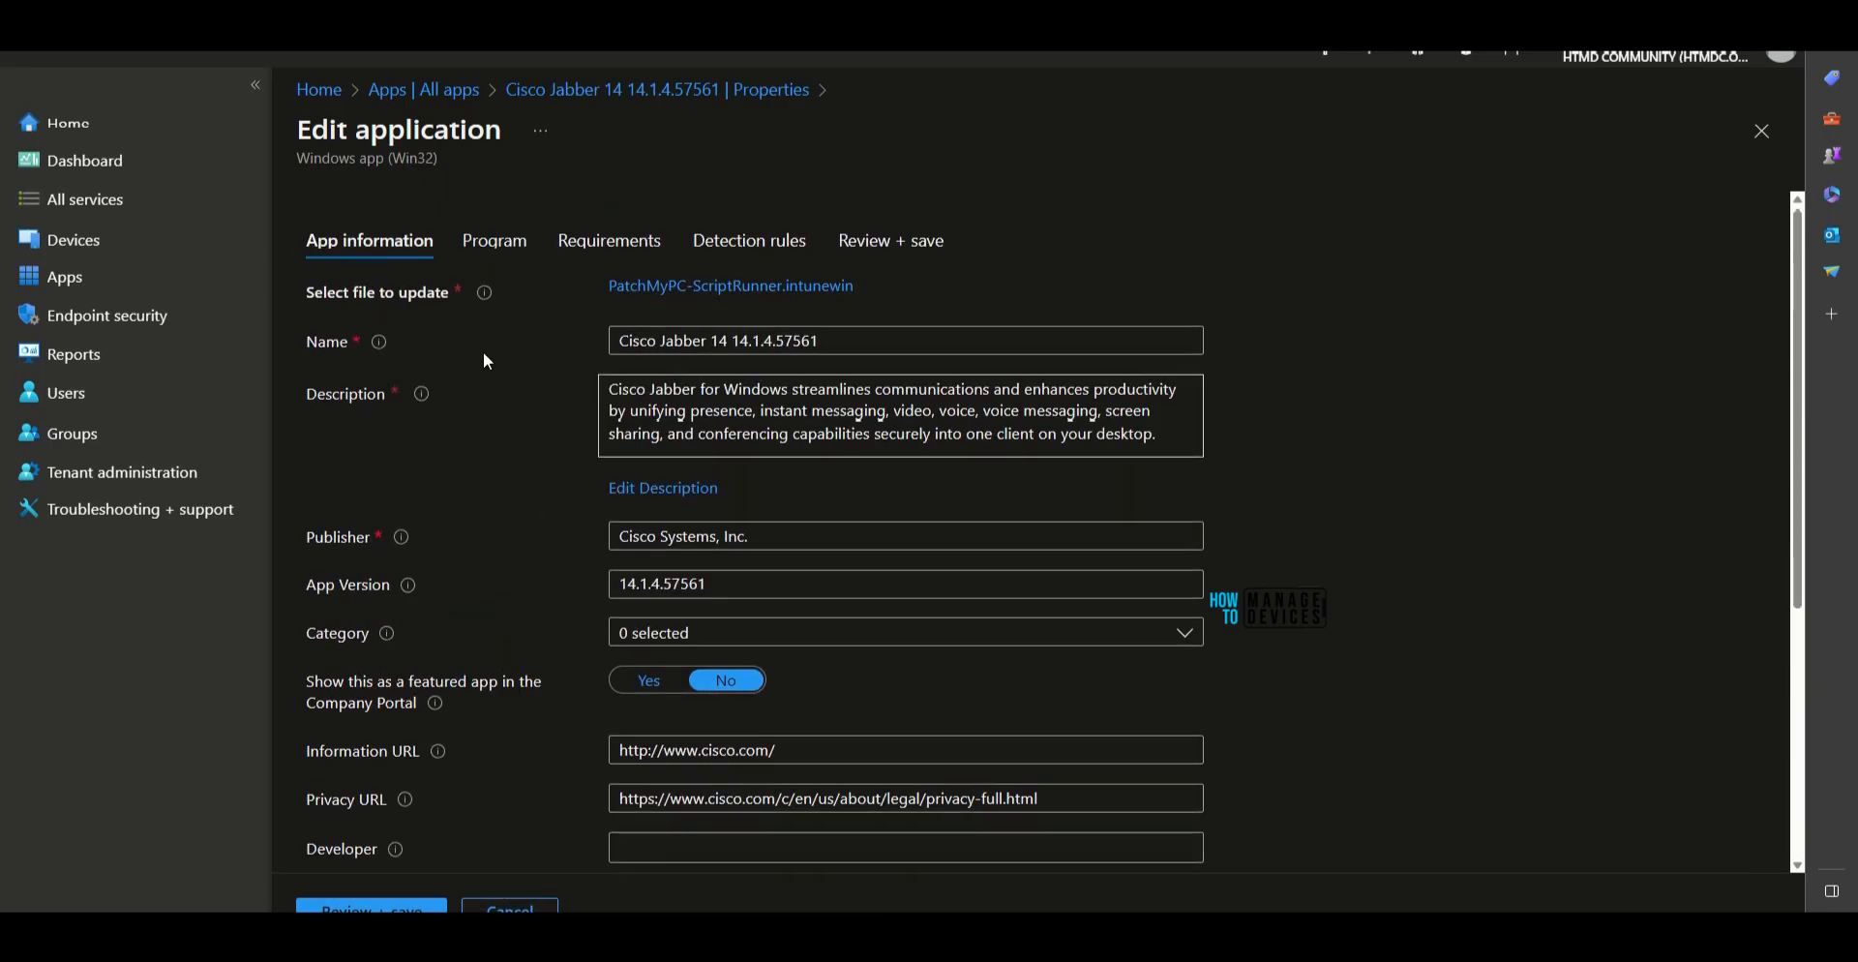
Review Cisco Jabber's install and uninstall commands, return codes, requirements and detection rules.
{"action": "left_click", "coordinate": [489, 256]}
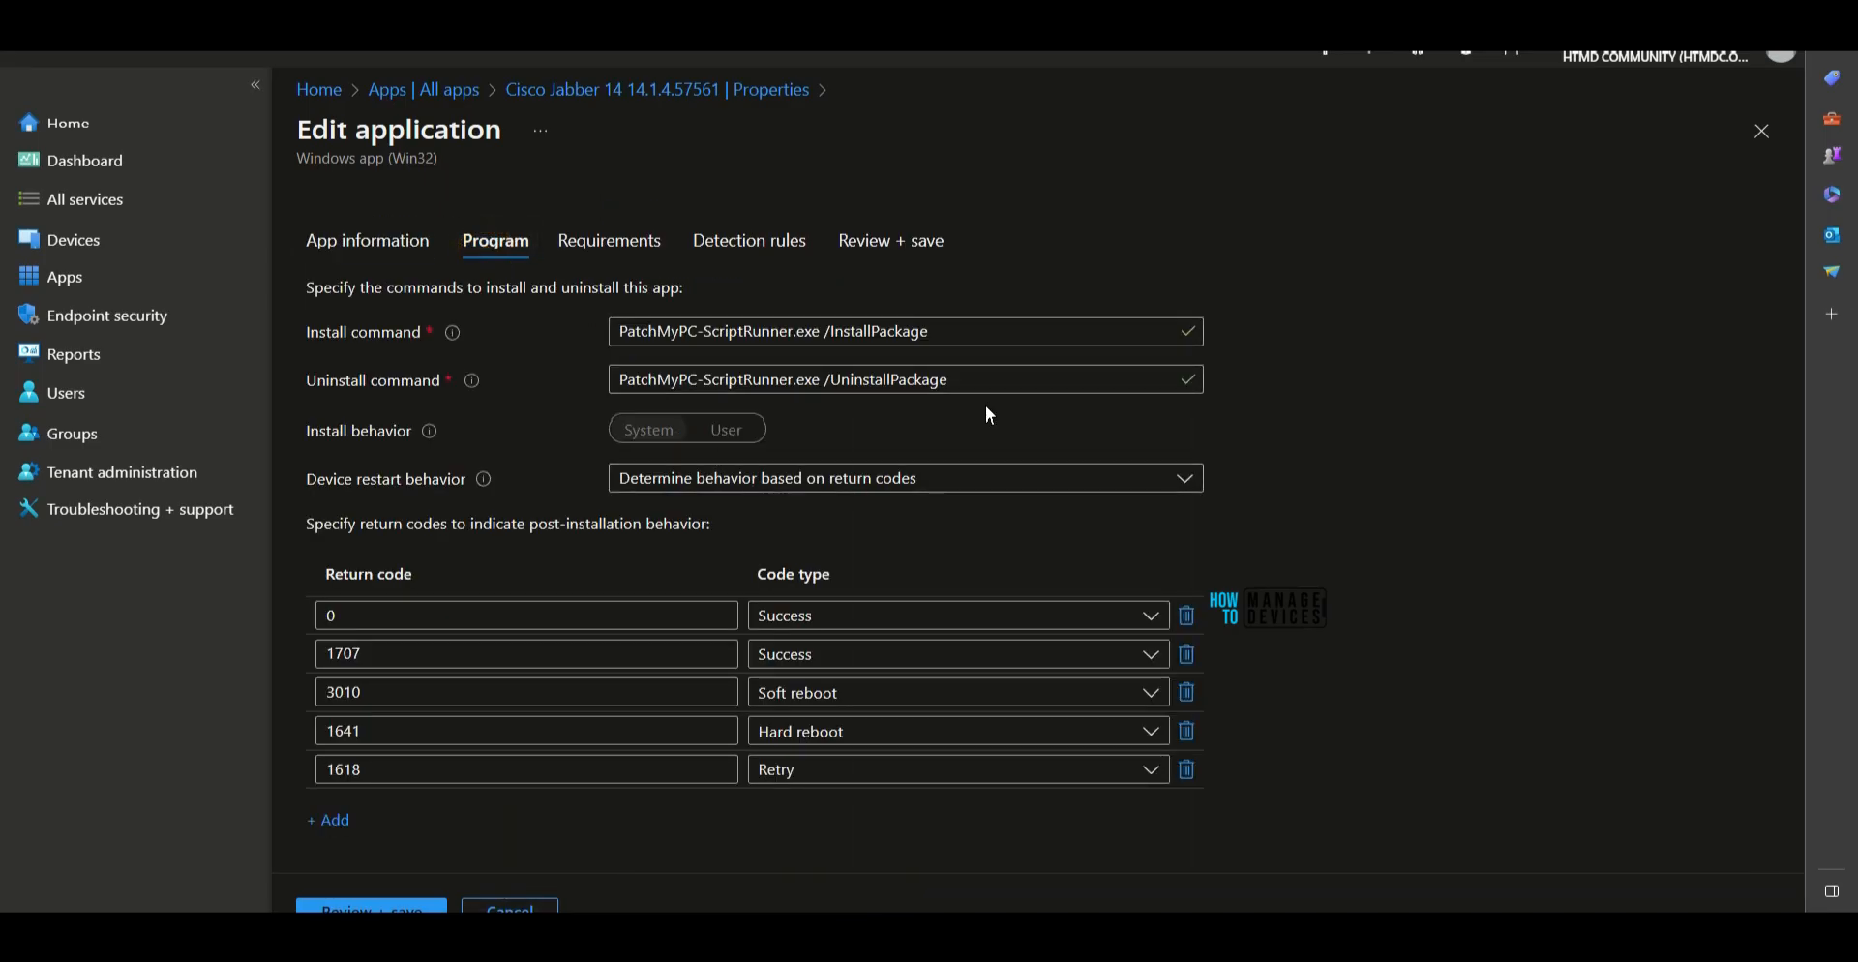
{"action": "left_click_drag", "start_coordinate": [615, 344], "coordinate": [819, 360]}
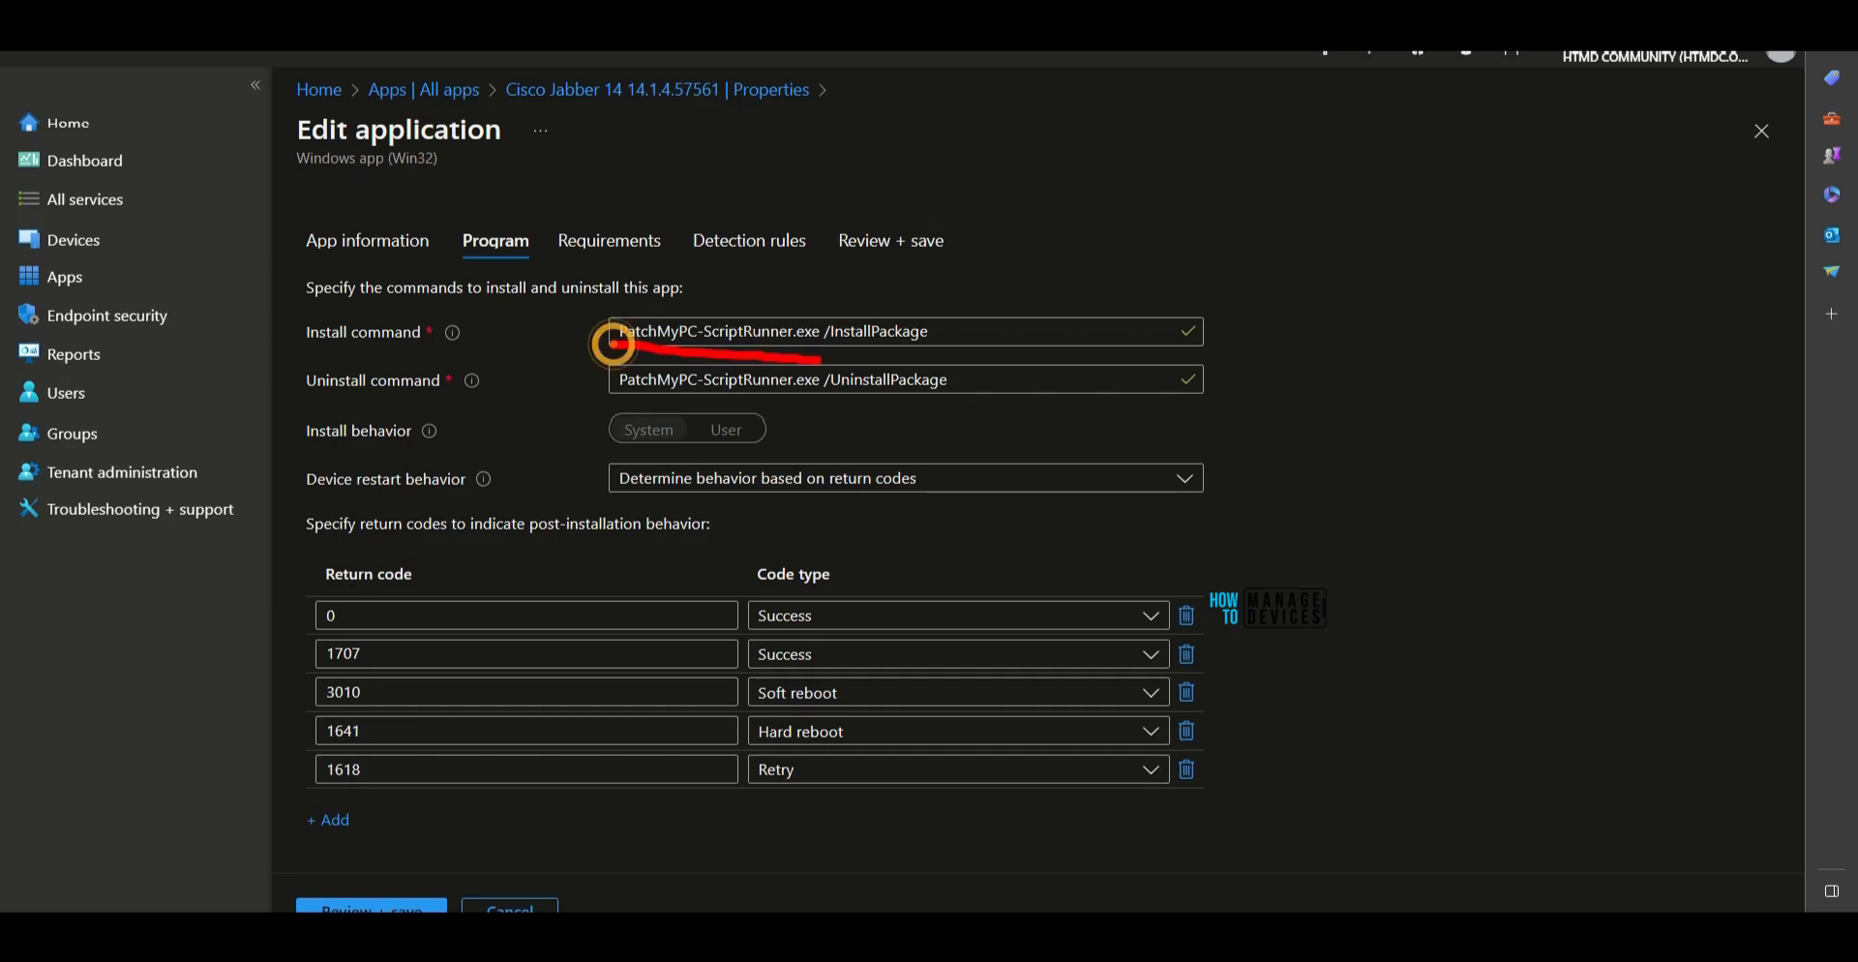
{"action": "left_click_drag", "start_coordinate": [626, 405], "coordinate": [915, 405]}
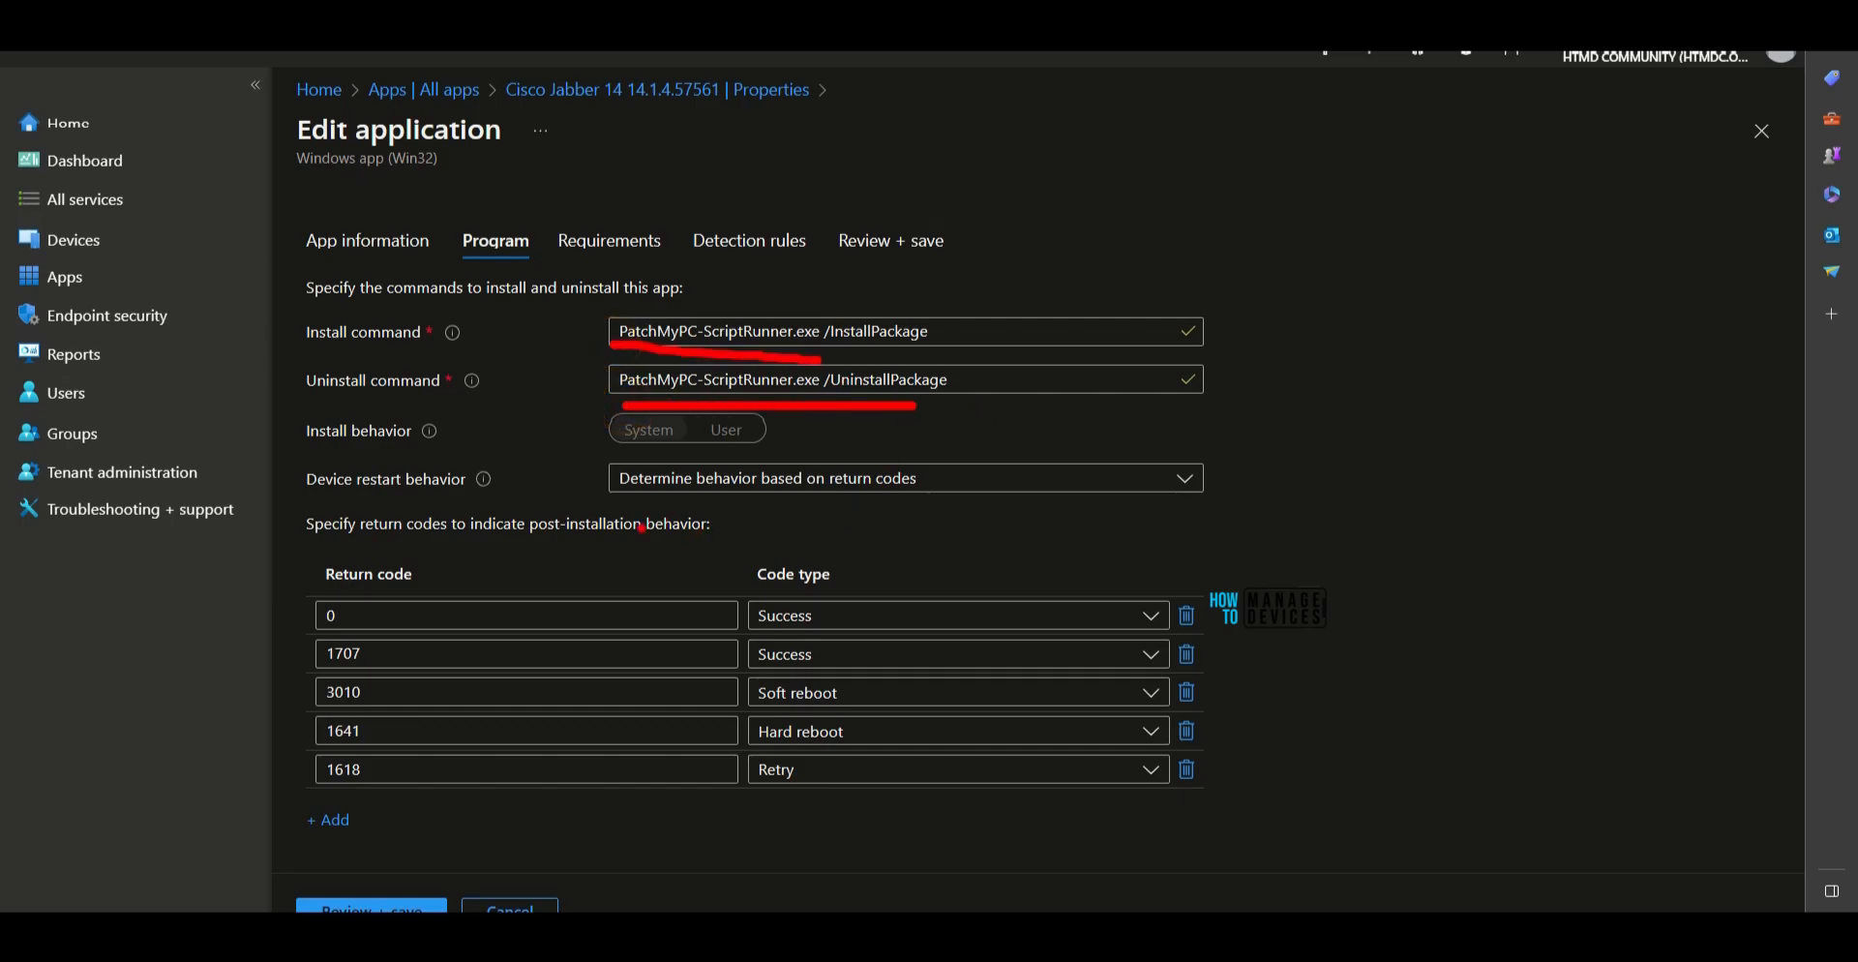
{"action": "left_click_drag", "start_coordinate": [1202, 516], "coordinate": [1247, 818]}
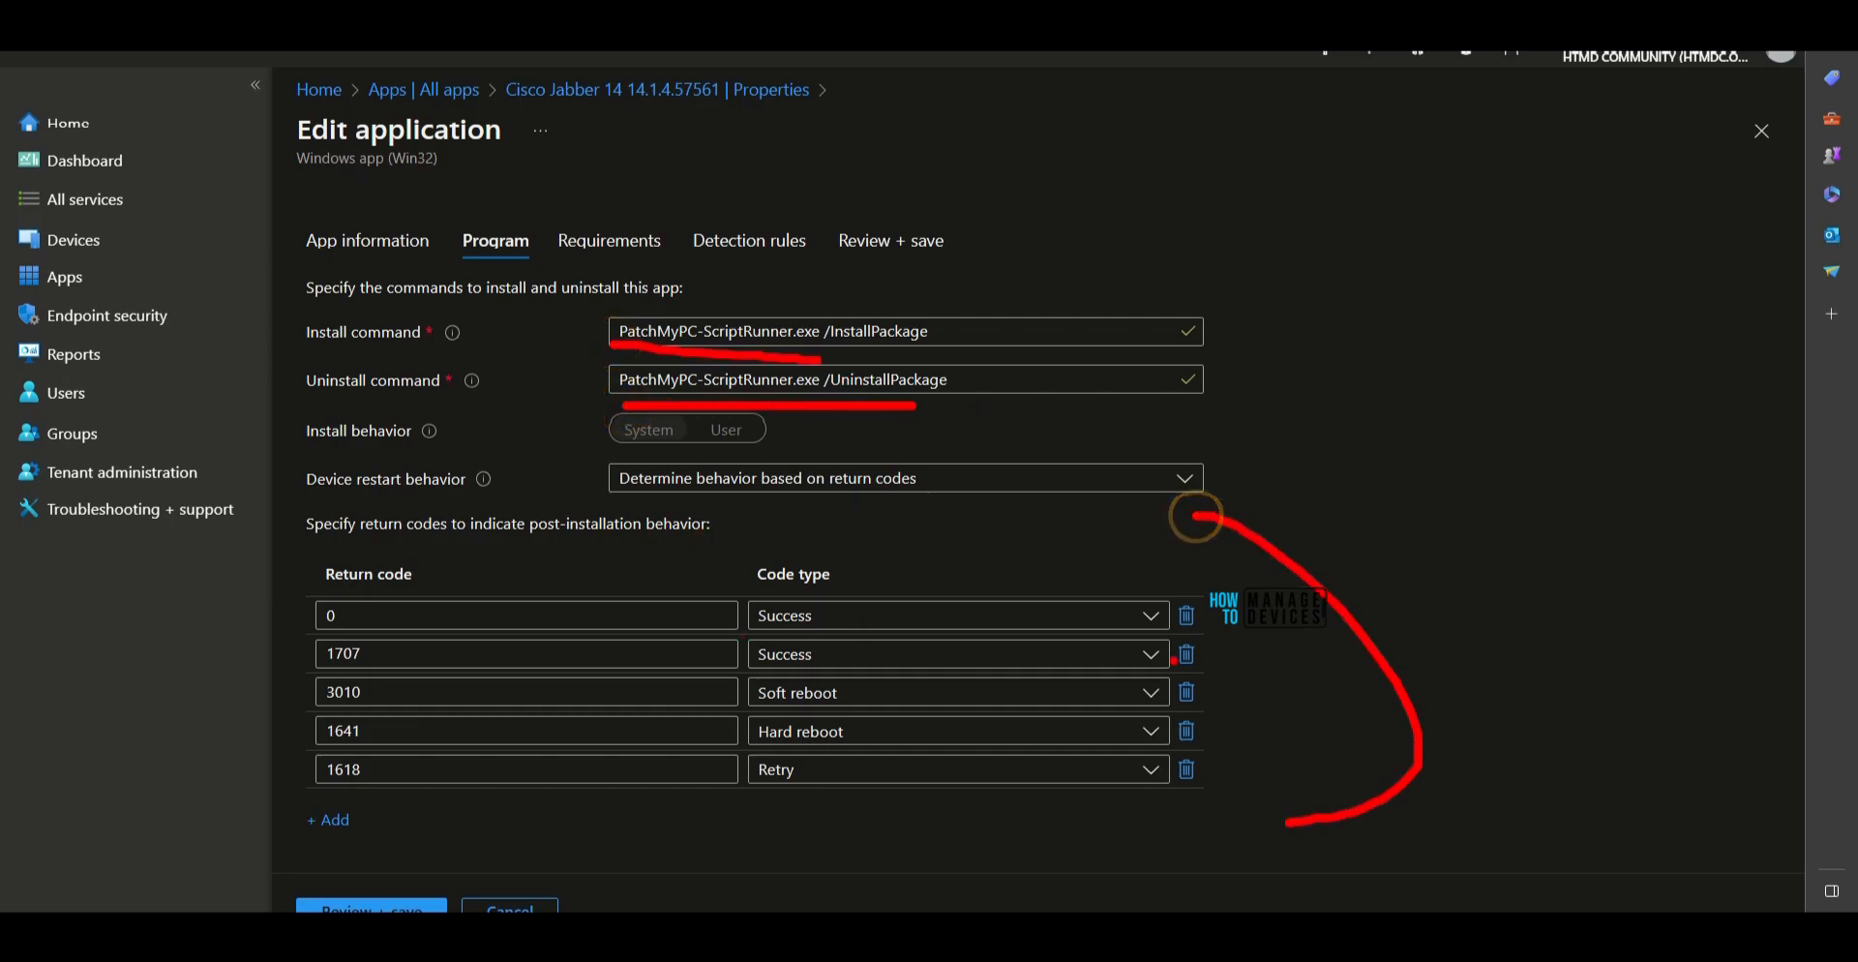
{"action": "left_click", "coordinate": [634, 244]}
{"action": "left_click", "coordinate": [740, 242]}
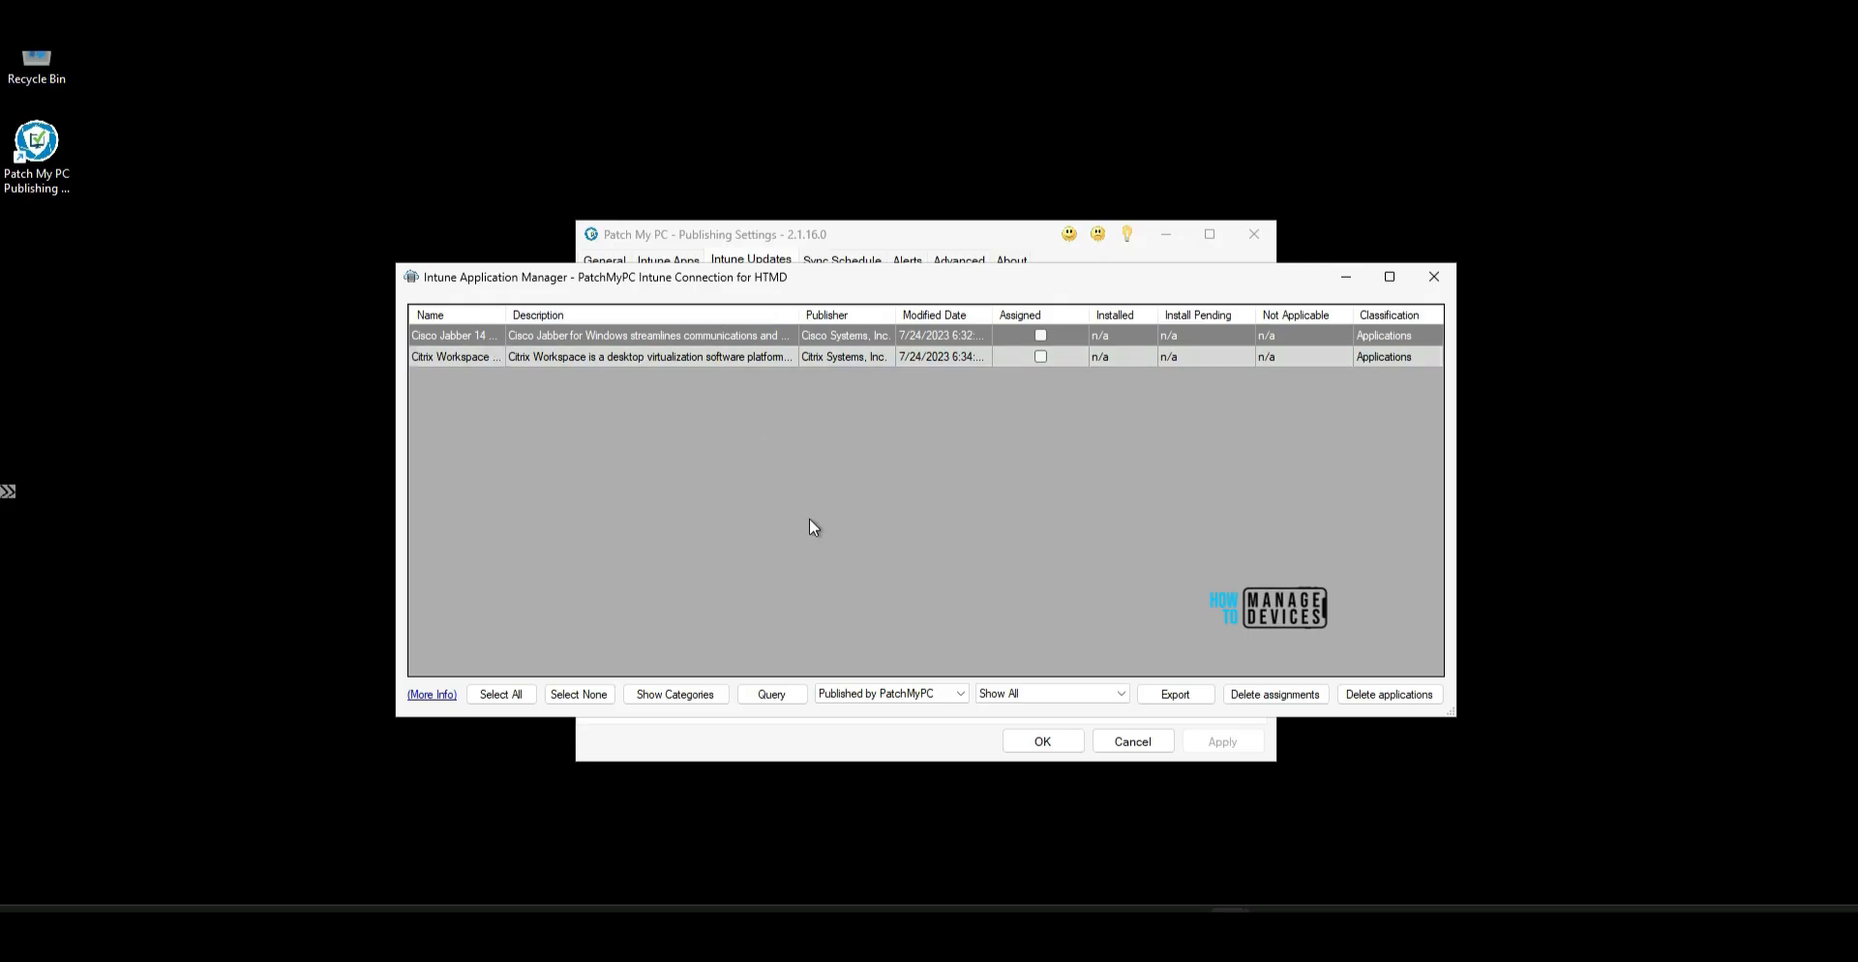
In Patch My PC's Intune Application Manager, examine the published apps' names, descriptions, assignment and installation columns.
{"action": "mouse_move", "coordinate": [505, 277]}
{"action": "left_mouse_down"}
{"action": "mouse_move", "coordinate": [387, 434]}
{"action": "mouse_move", "coordinate": [639, 249]}
{"action": "left_mouse_up"}
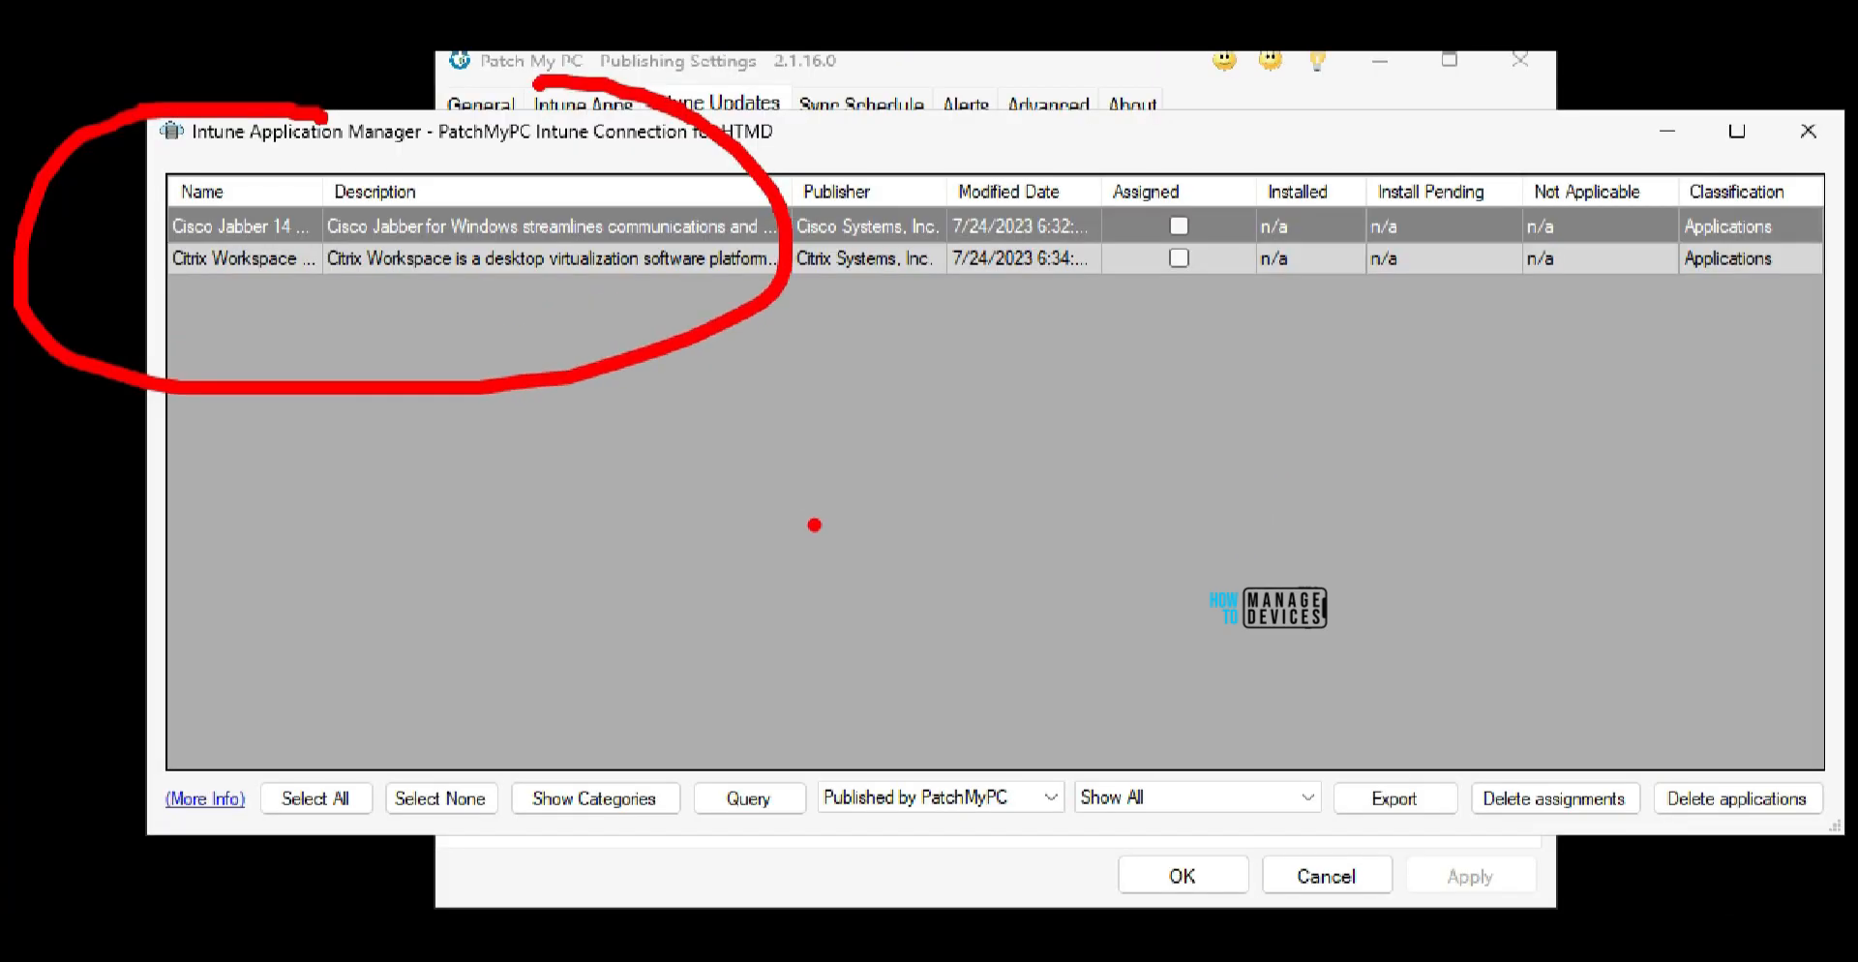
{"action": "left_click_drag", "start_coordinate": [183, 297], "coordinate": [578, 326]}
{"action": "left_click_drag", "start_coordinate": [1110, 308], "coordinate": [1340, 310]}
{"action": "left_click_drag", "start_coordinate": [1435, 324], "coordinate": [1691, 319]}
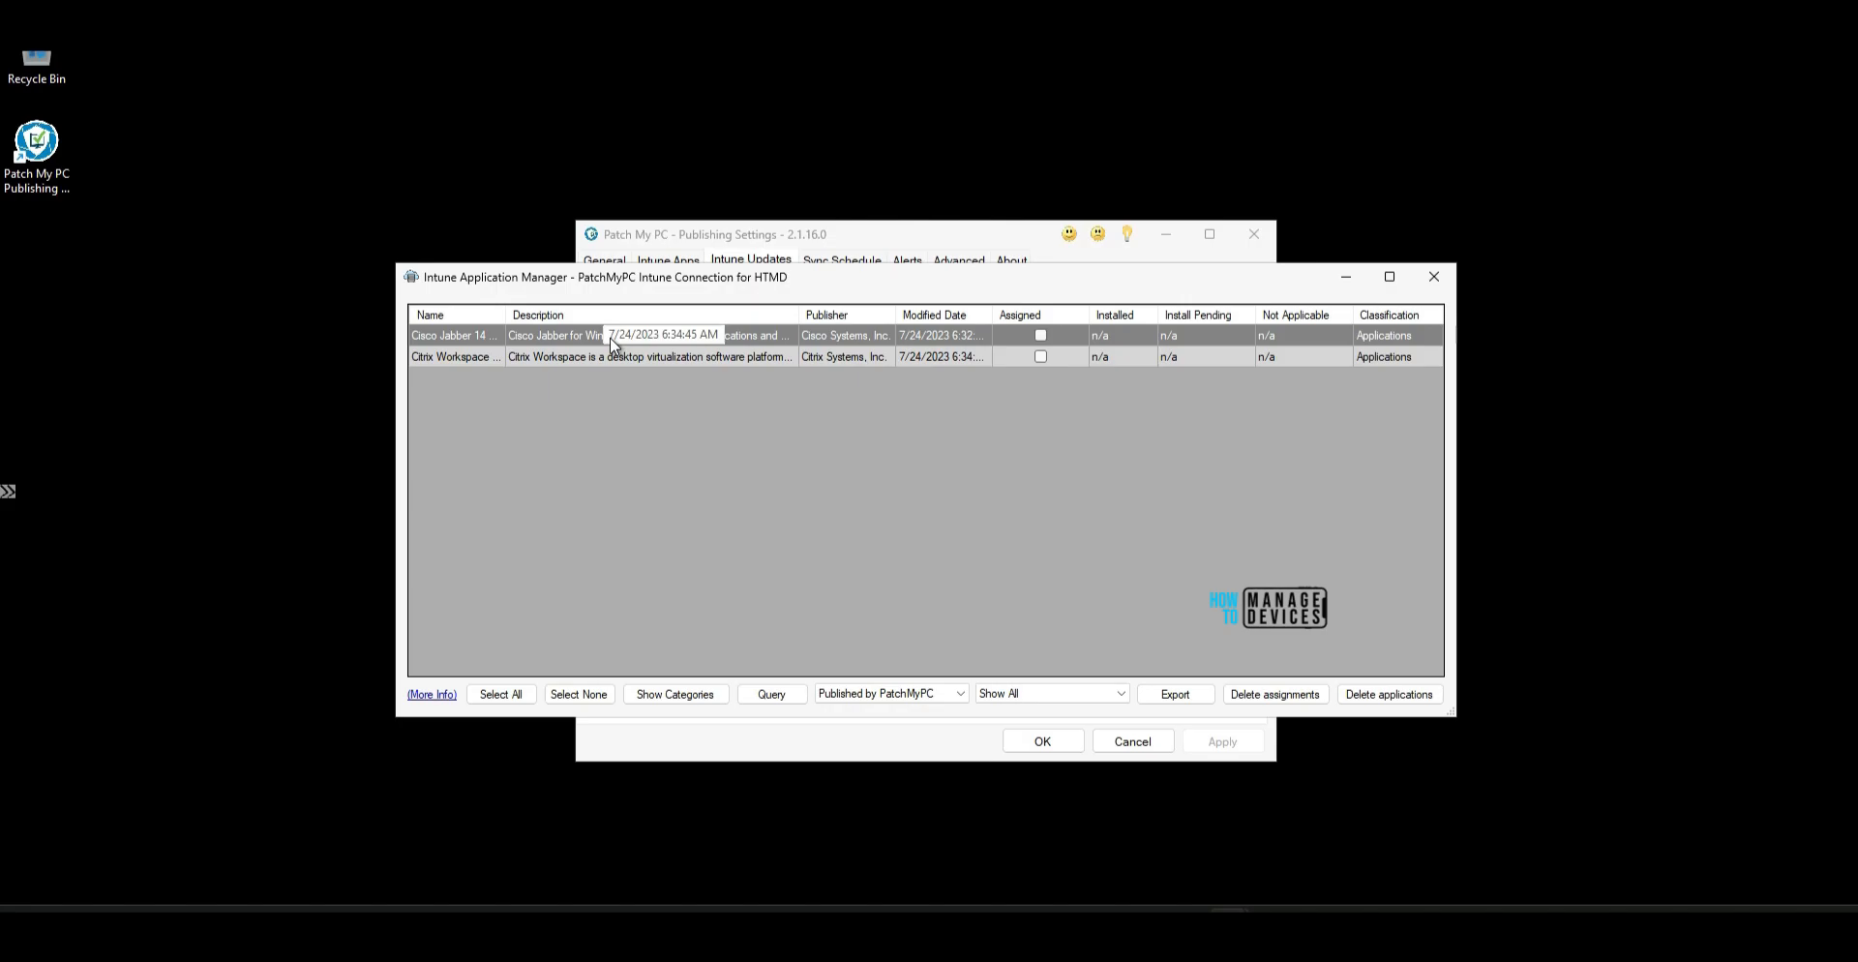
Review the management actions for Cisco Jabber and the application manager's filter, export, category and deletion options.
{"action": "right_click", "coordinate": [509, 246]}
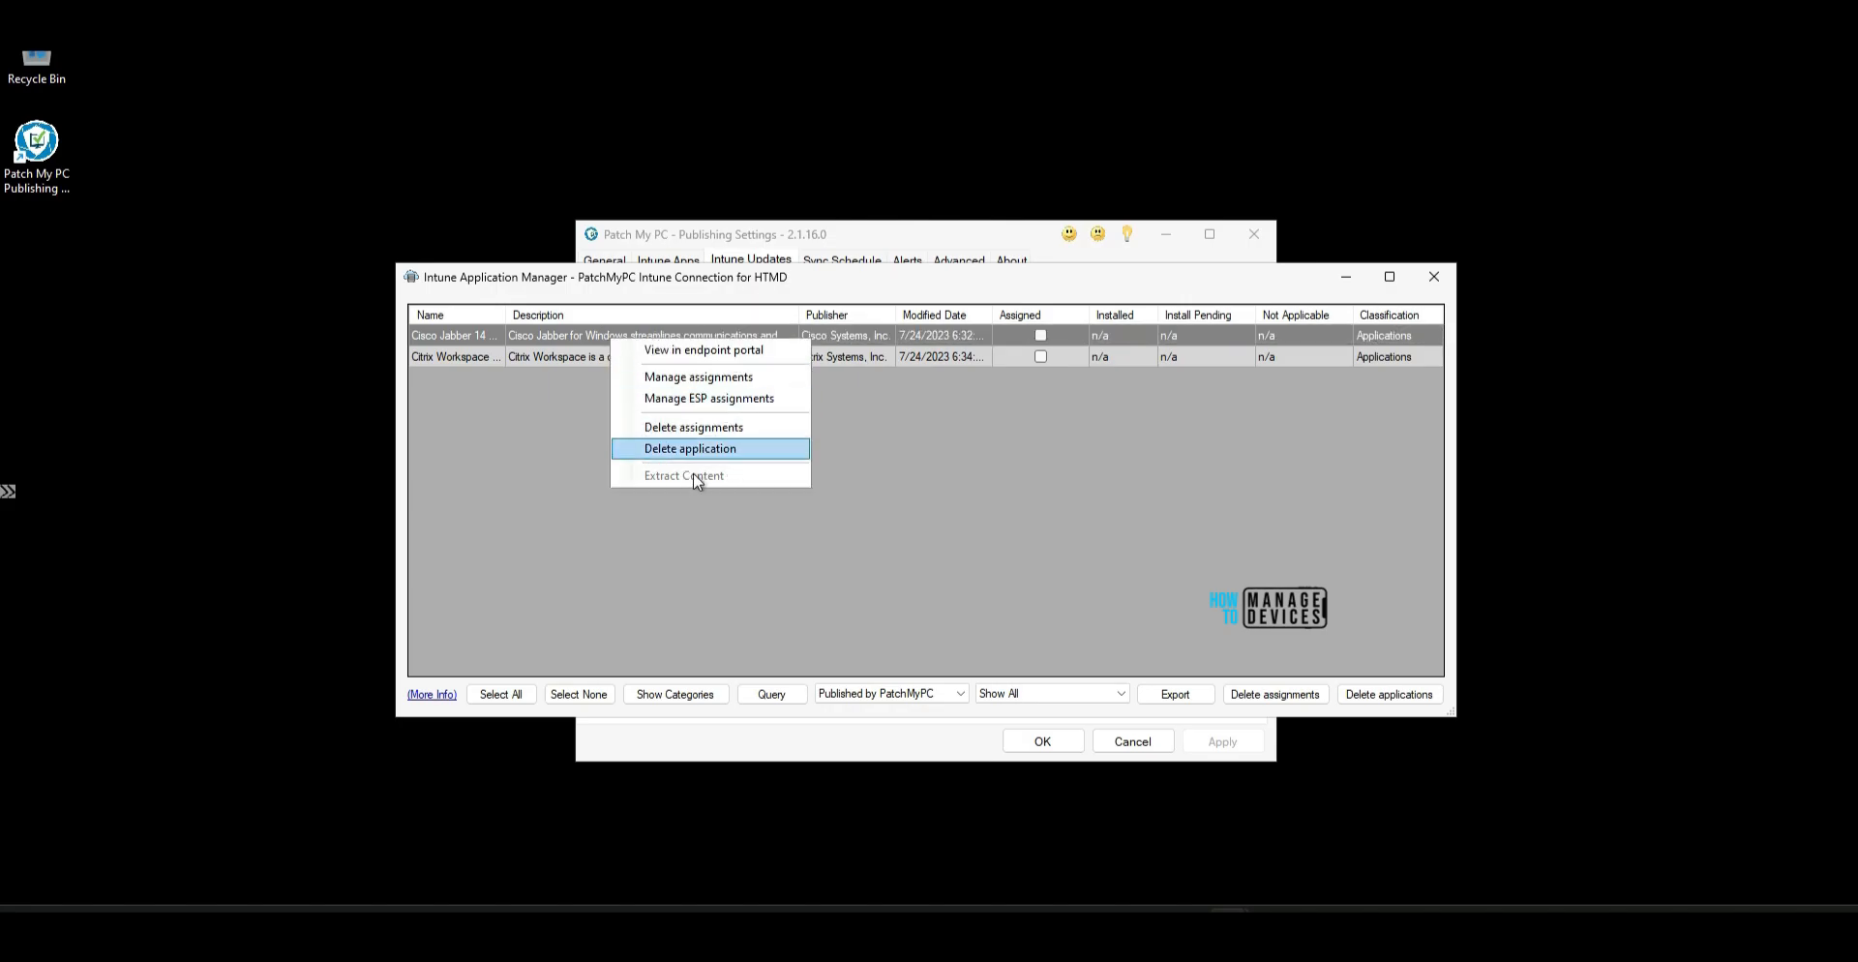
{"action": "left_click_drag", "start_coordinate": [689, 208], "coordinate": [668, 225]}
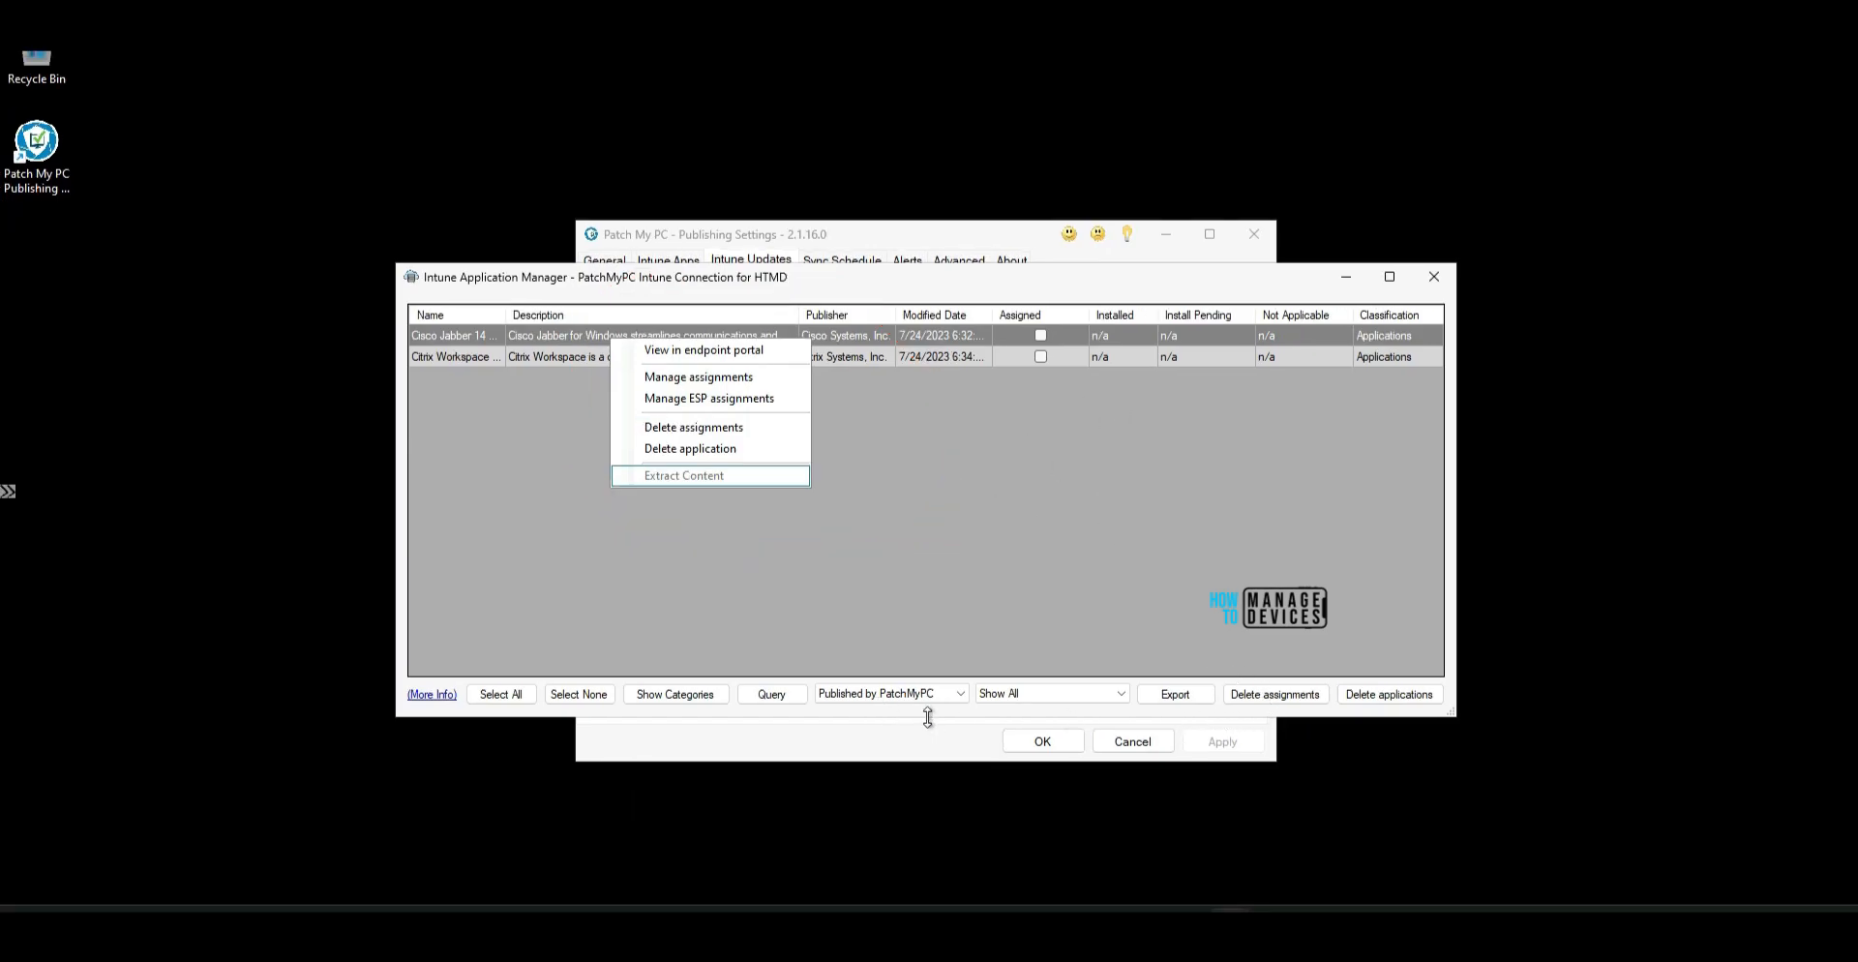
{"action": "left_click_drag", "start_coordinate": [924, 474], "coordinate": [906, 609]}
{"action": "left_click_drag", "start_coordinate": [989, 588], "coordinate": [872, 602]}
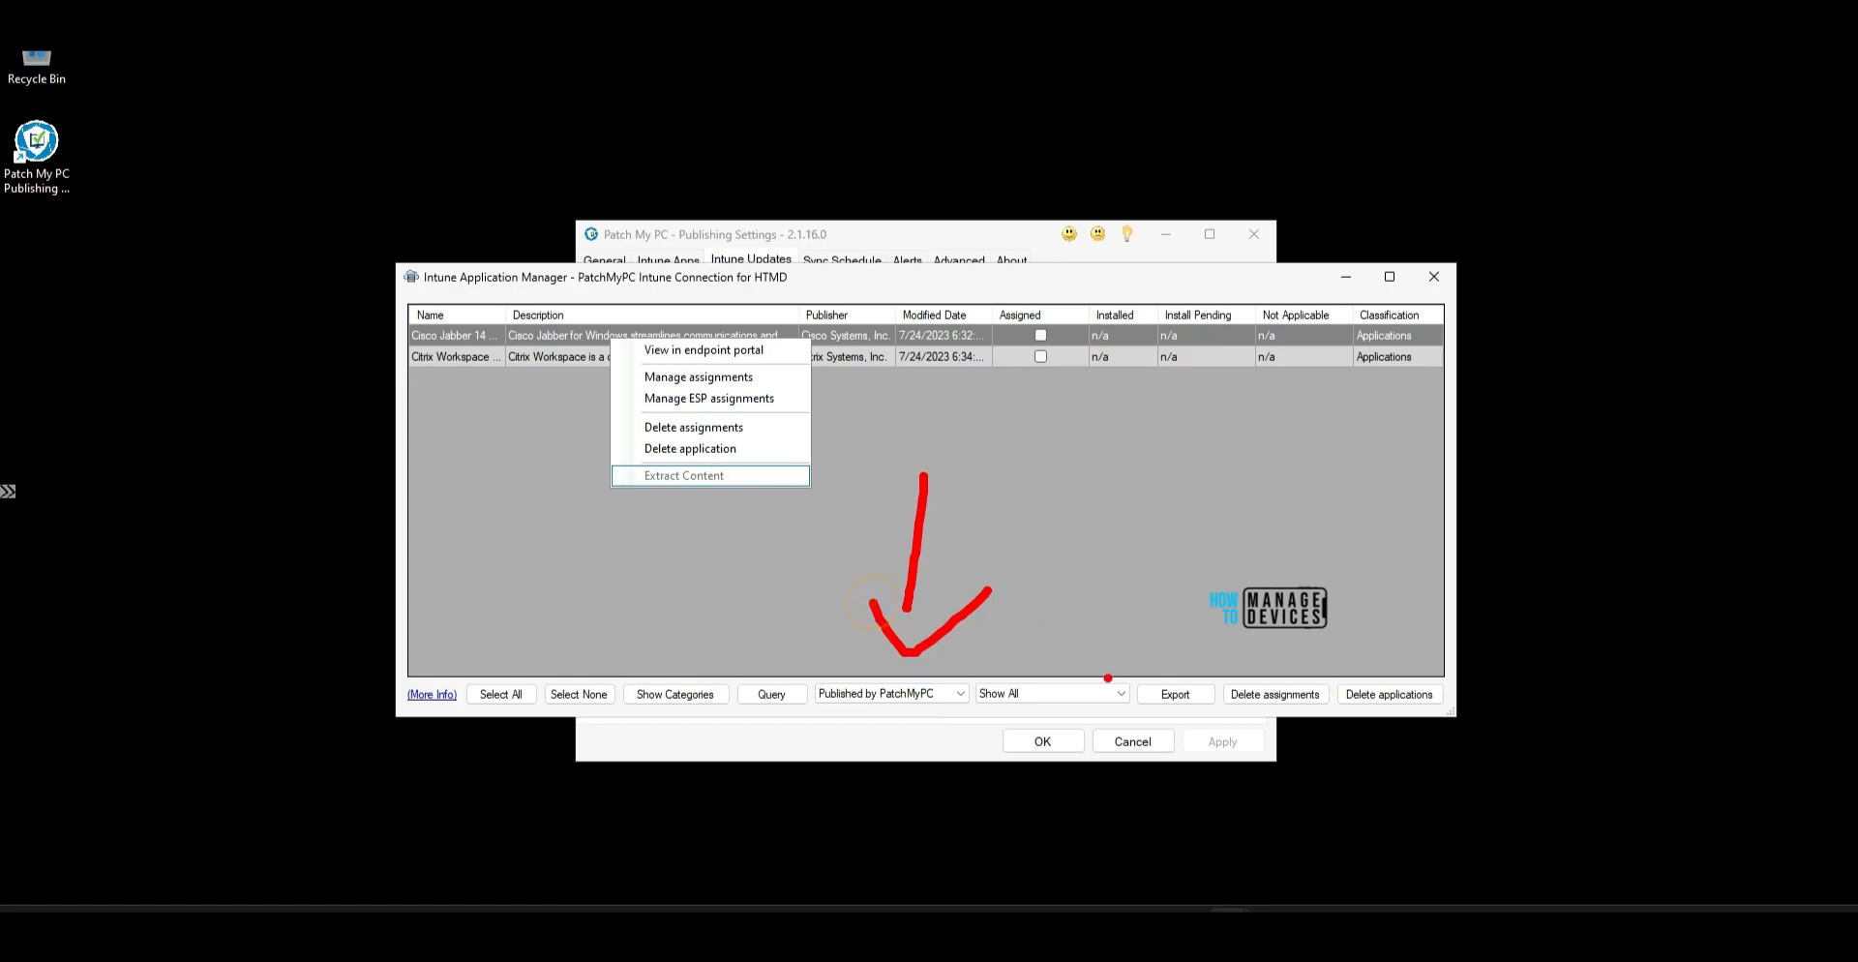
{"action": "mouse_move", "coordinate": [1186, 571]}
{"action": "left_mouse_down"}
{"action": "mouse_move", "coordinate": [1180, 674]}
{"action": "mouse_move", "coordinate": [1338, 715]}
{"action": "left_mouse_up"}
{"action": "left_click_drag", "start_coordinate": [1368, 716], "coordinate": [1437, 709]}
{"action": "left_click_drag", "start_coordinate": [627, 709], "coordinate": [693, 710]}
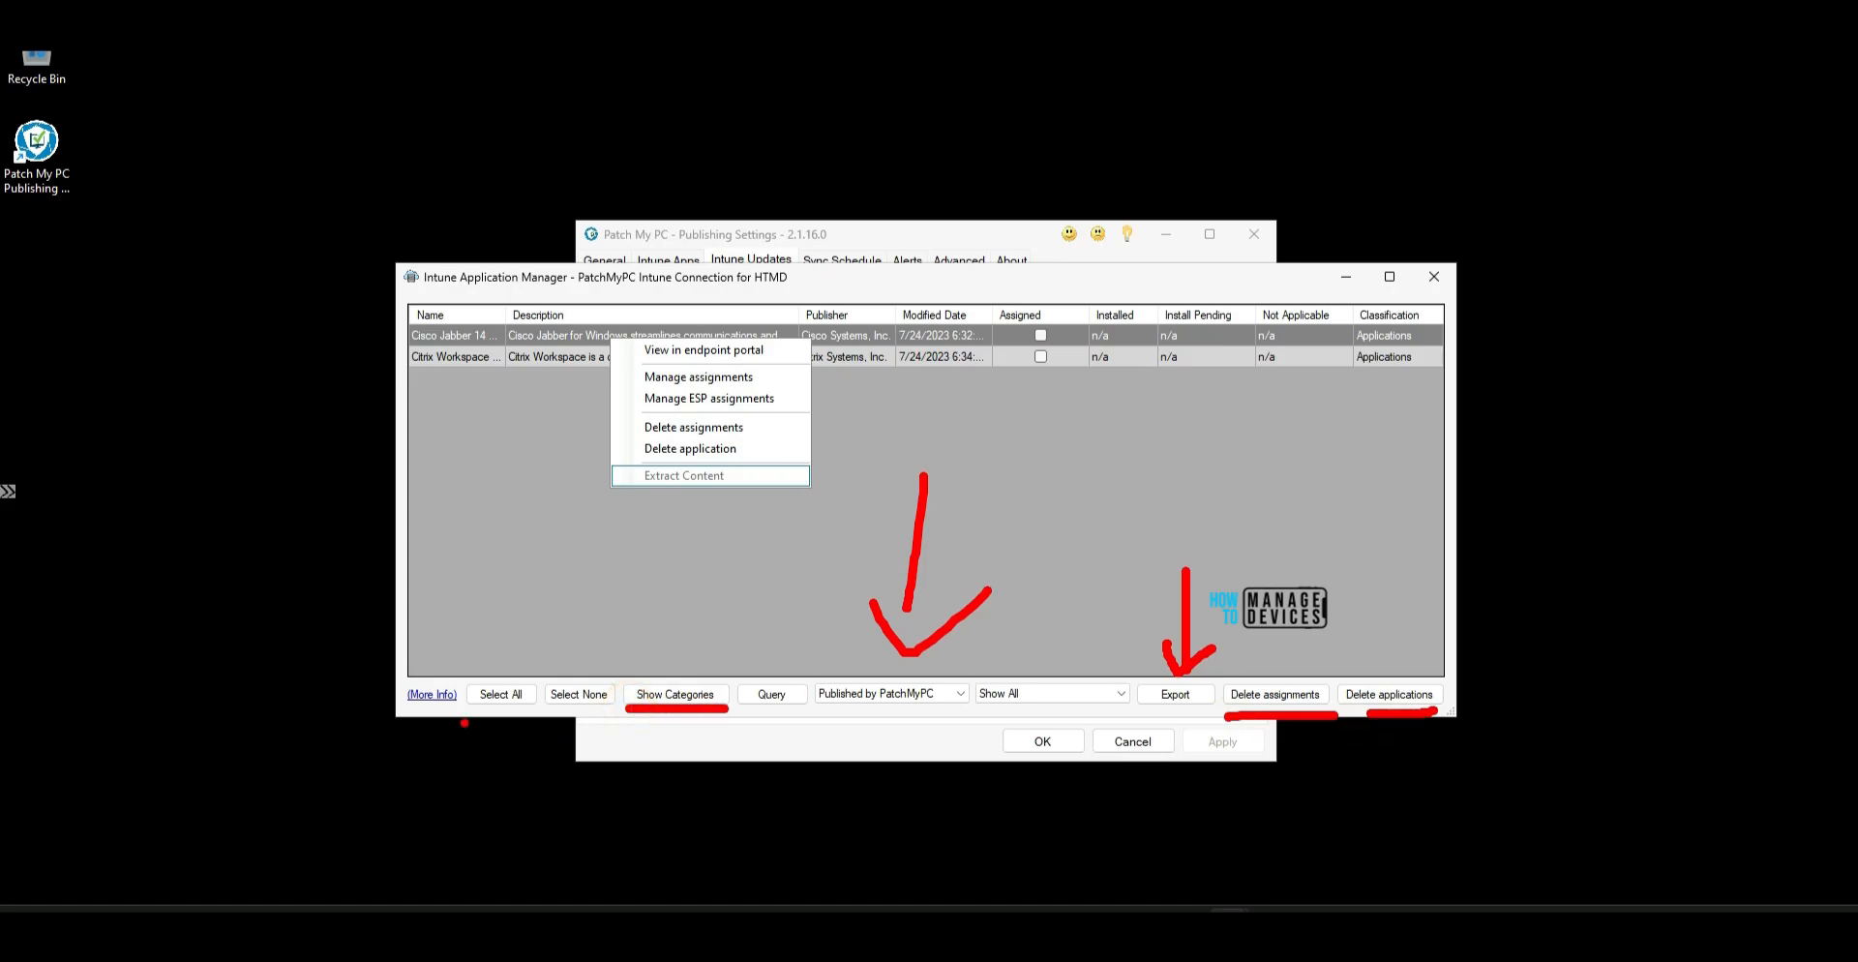
{"action": "key", "text": "Escape"}
{"action": "left_click", "coordinate": [1029, 497]}
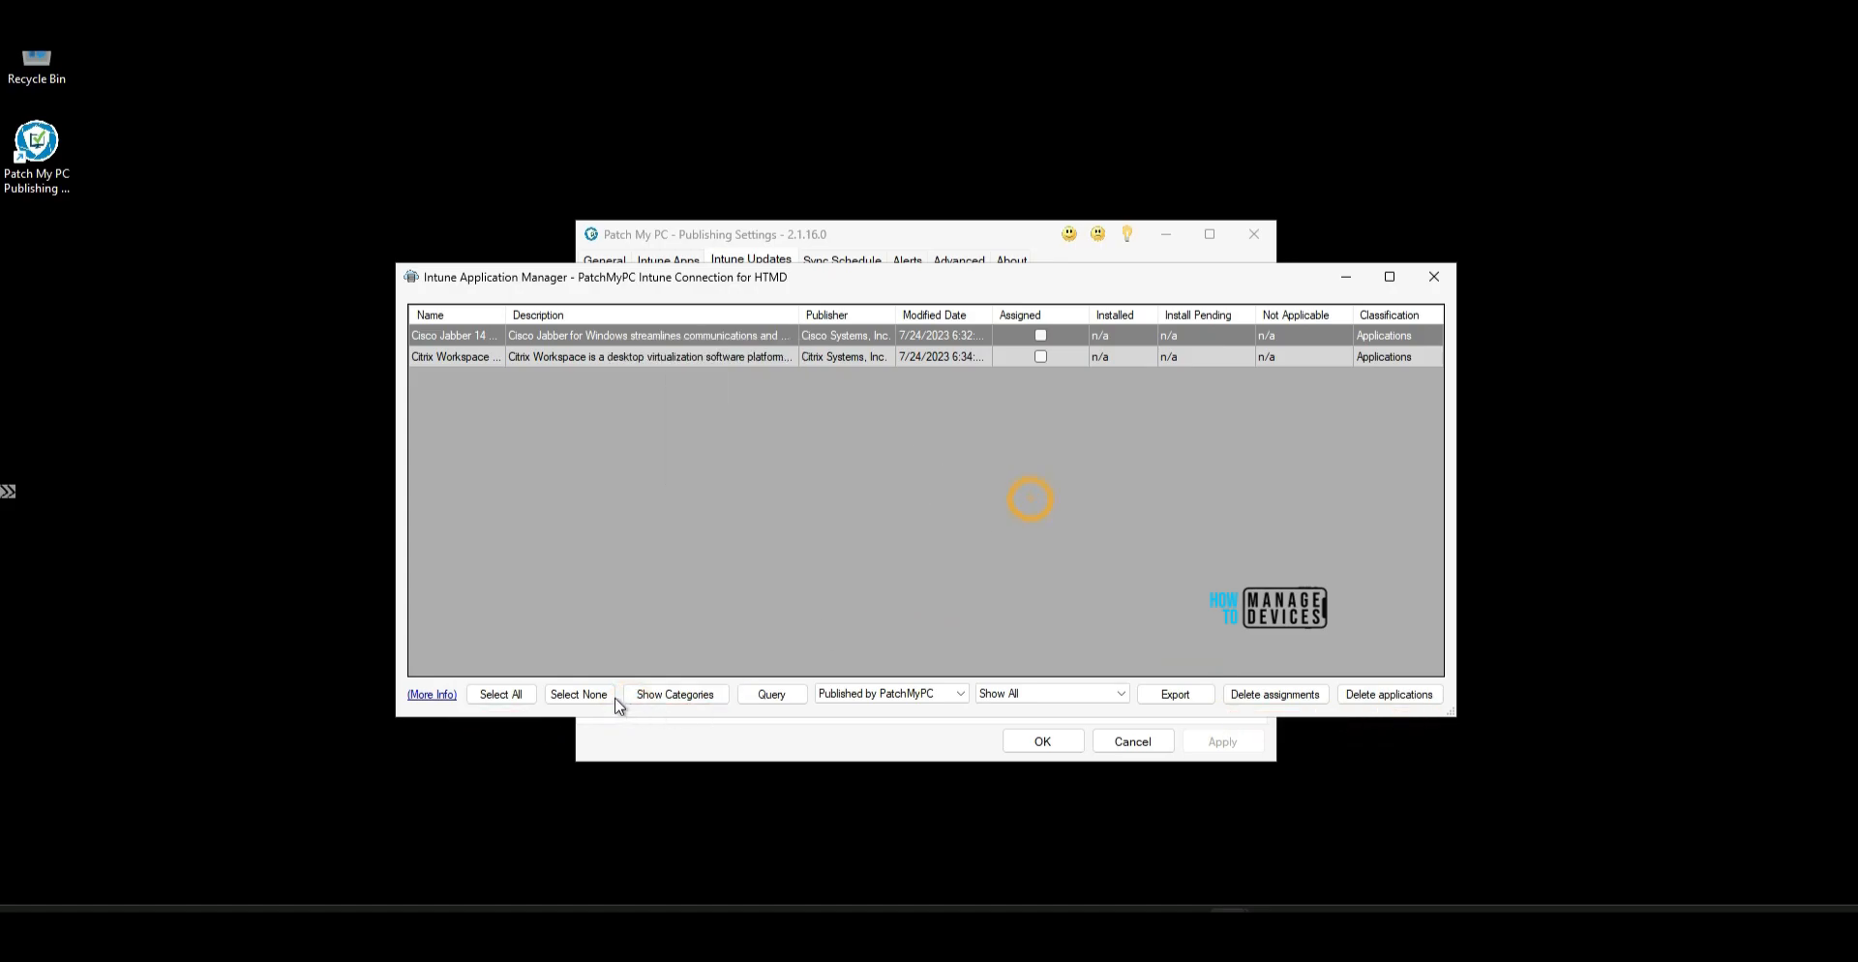
View the categories associated with Cisco Jabber, then query the apps published by PatchMyPC again.
{"action": "left_click", "coordinate": [664, 697]}
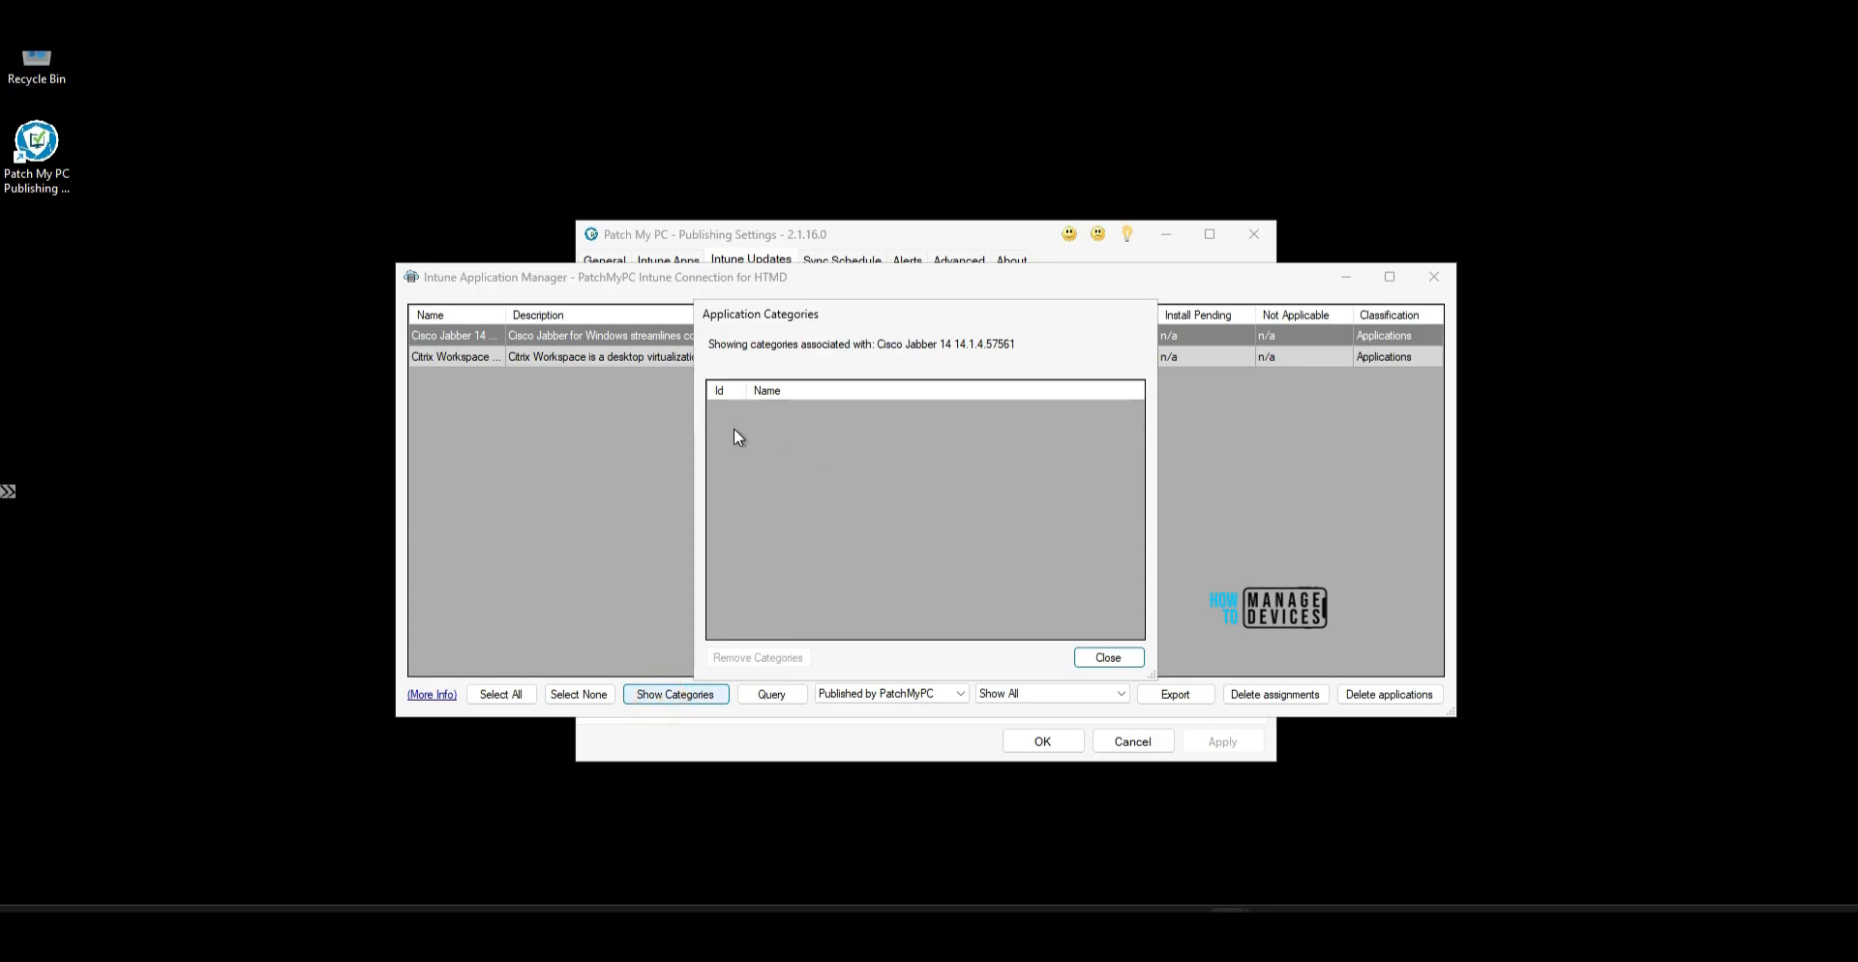
{"action": "left_click", "coordinate": [1104, 658]}
{"action": "left_click", "coordinate": [481, 358]}
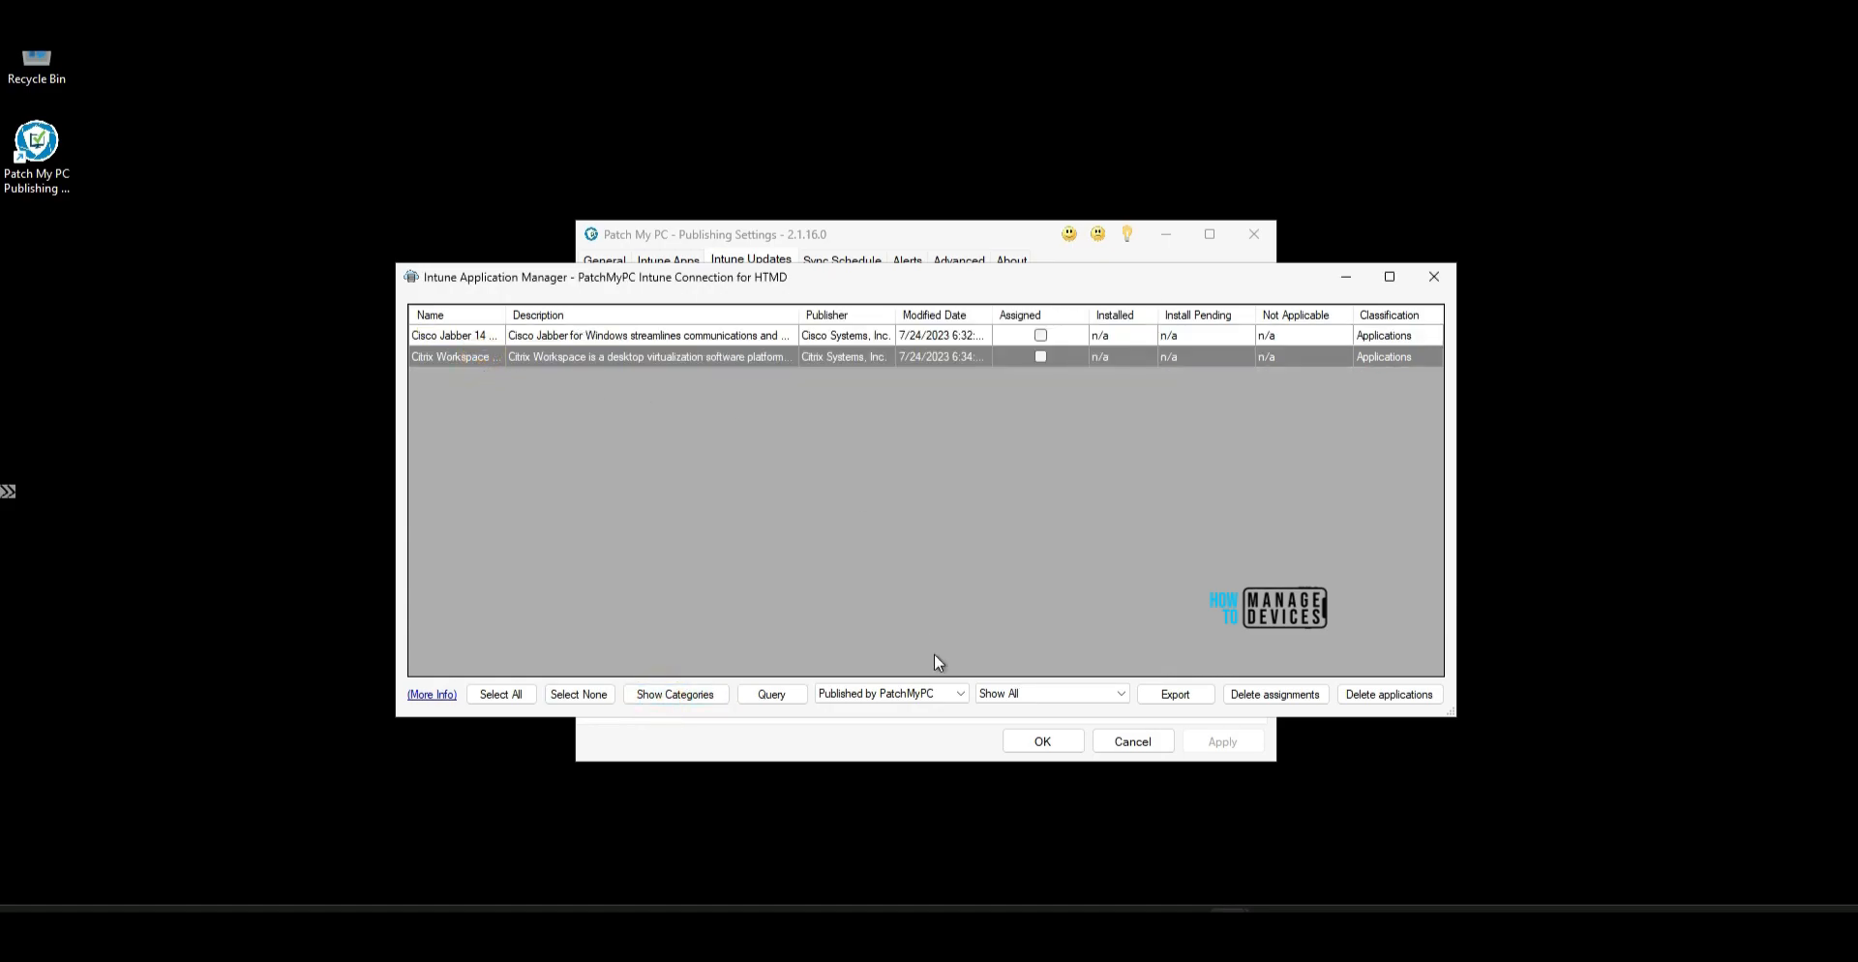
{"action": "left_click", "coordinate": [779, 695]}
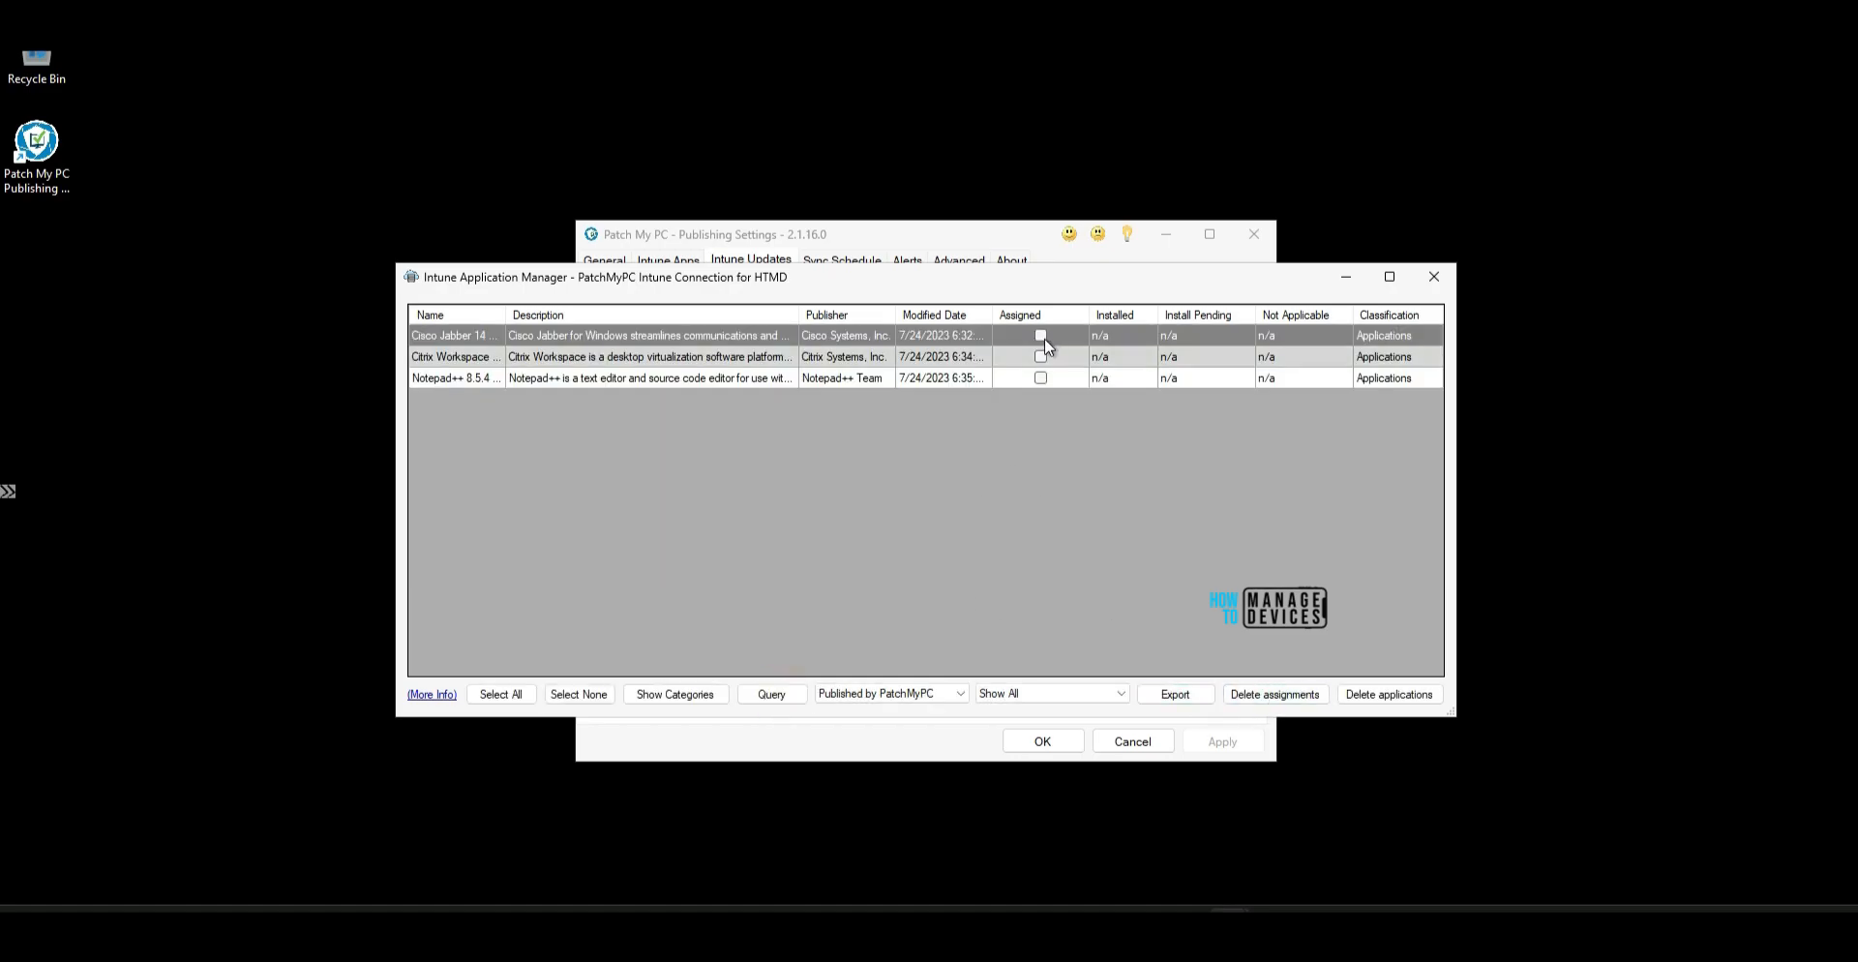
Assign Citrix Workspace 23.5.1.83 in Intune as a required app for all devices and save the assignment.
{"action": "left_click", "coordinate": [1039, 357]}
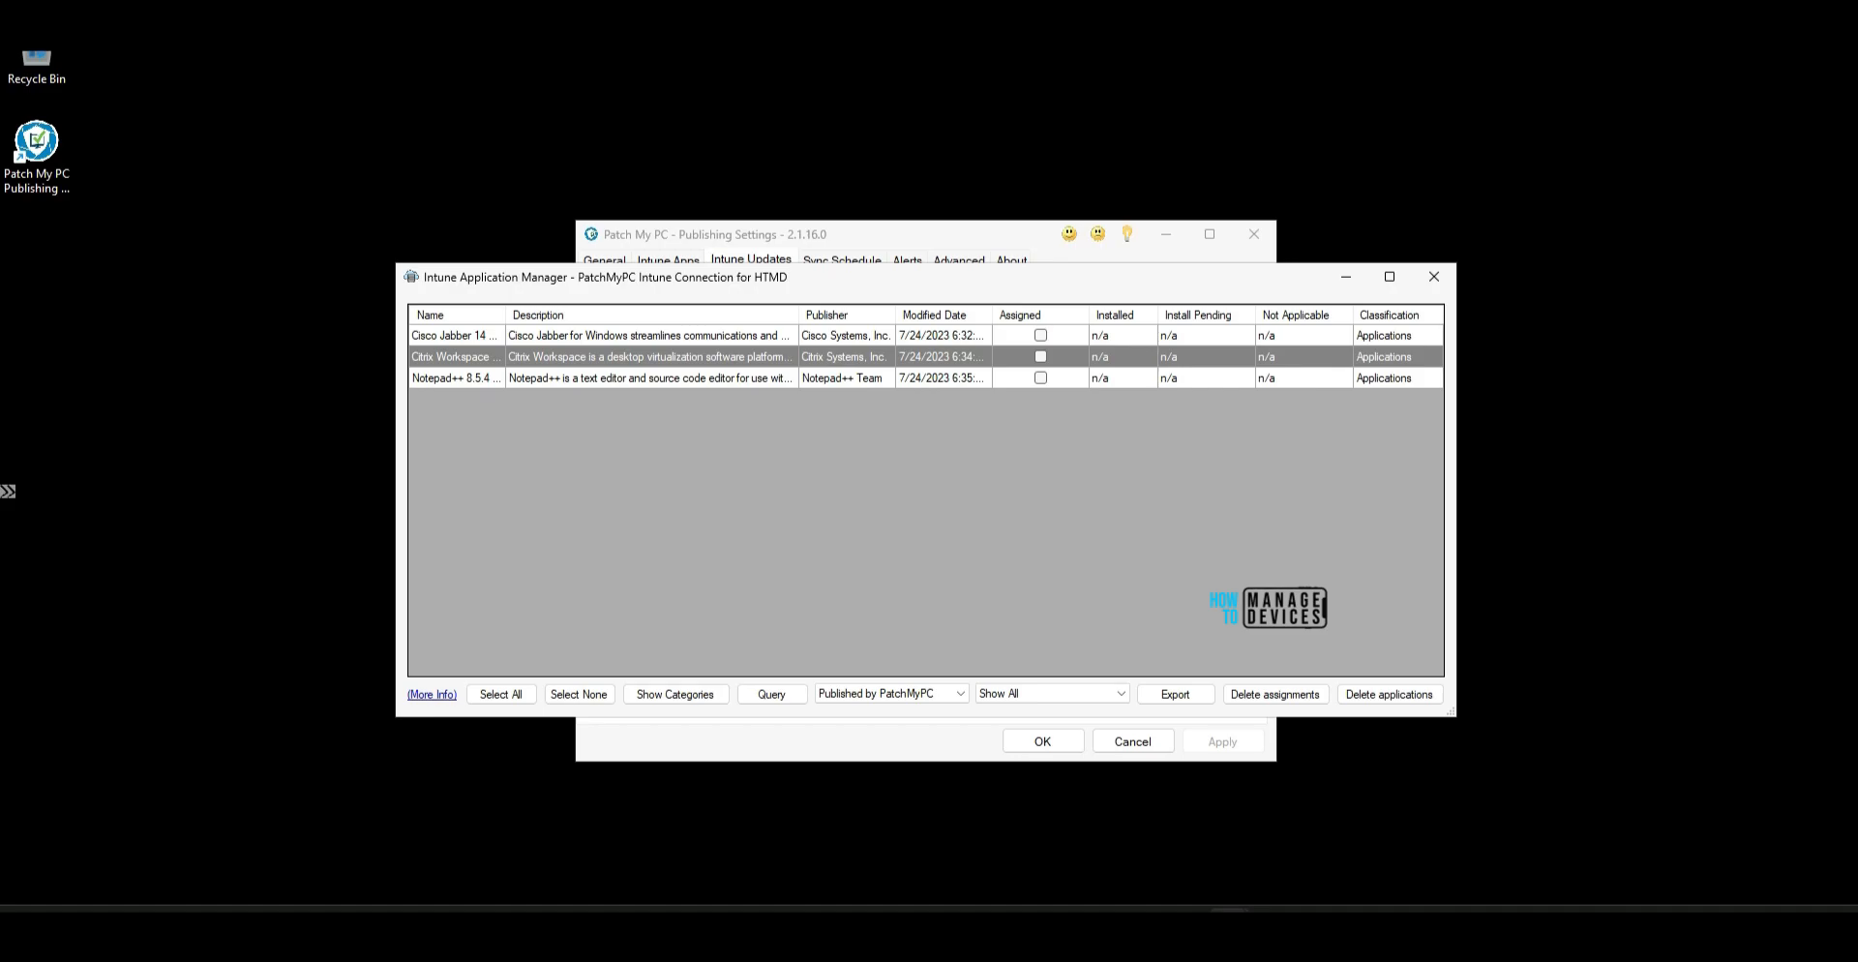
{"action": "right_click", "coordinate": [1035, 360]}
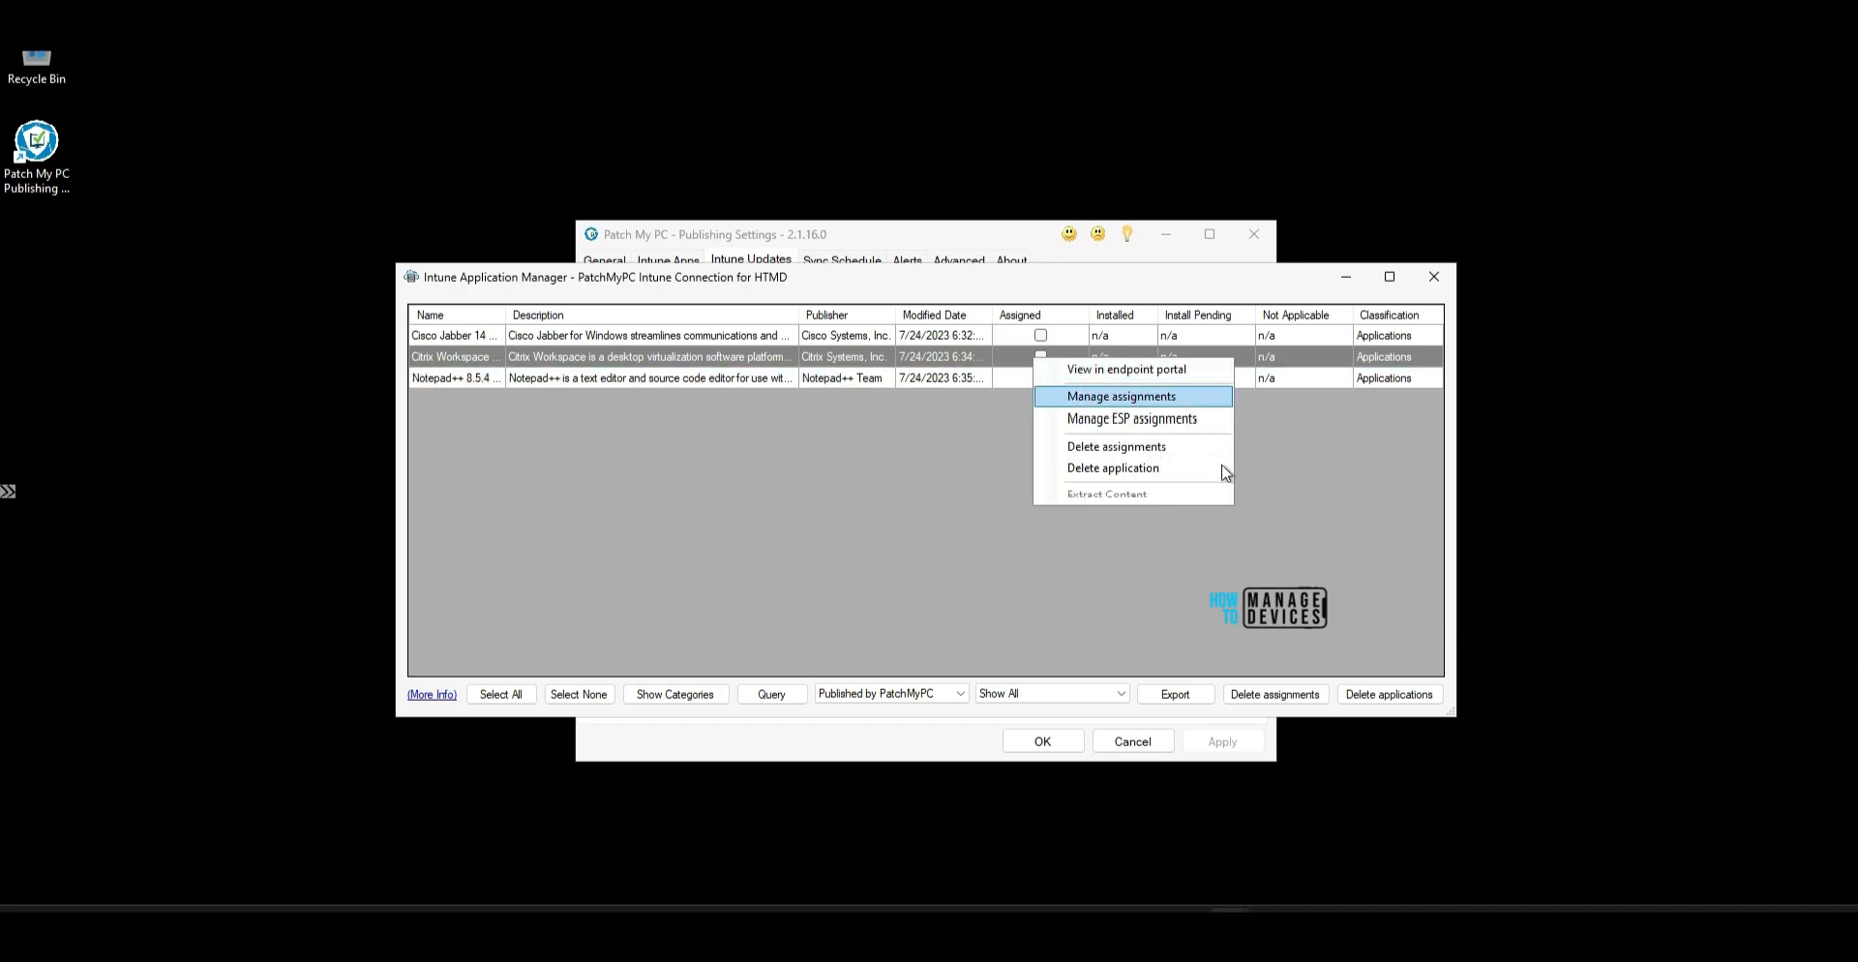
{"action": "left_click", "coordinate": [1026, 381]}
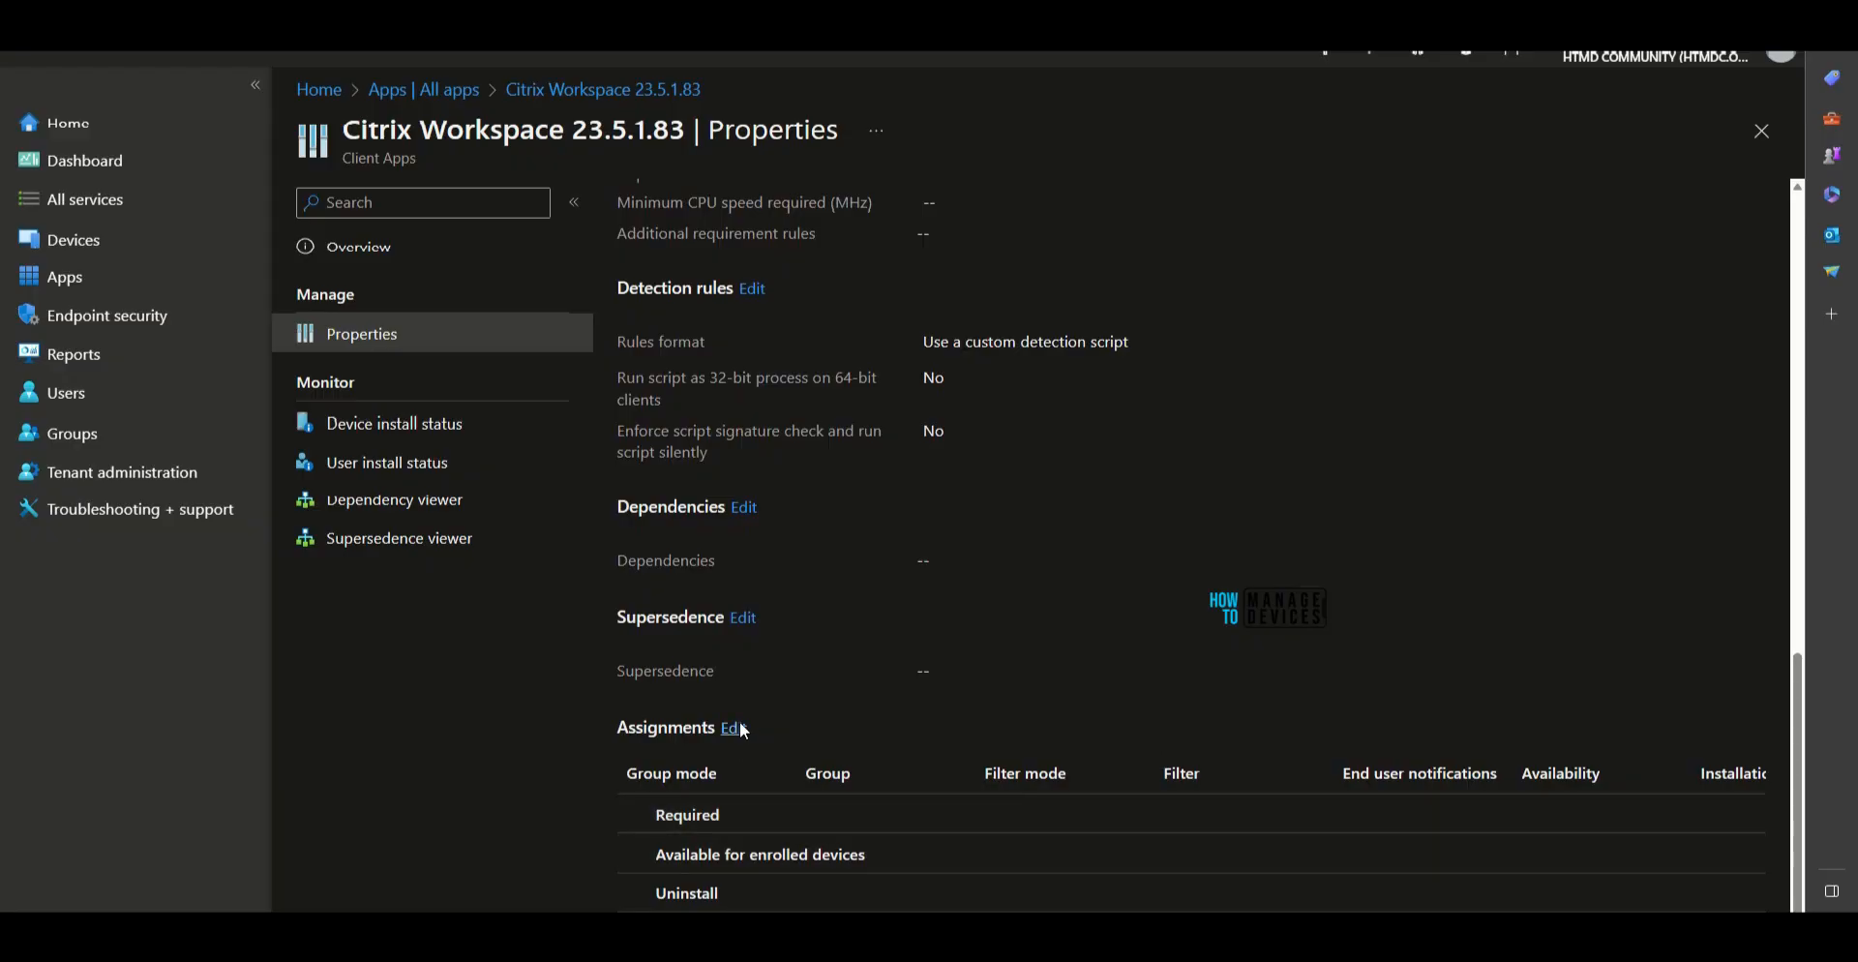
{"action": "left_click", "coordinate": [735, 729]}
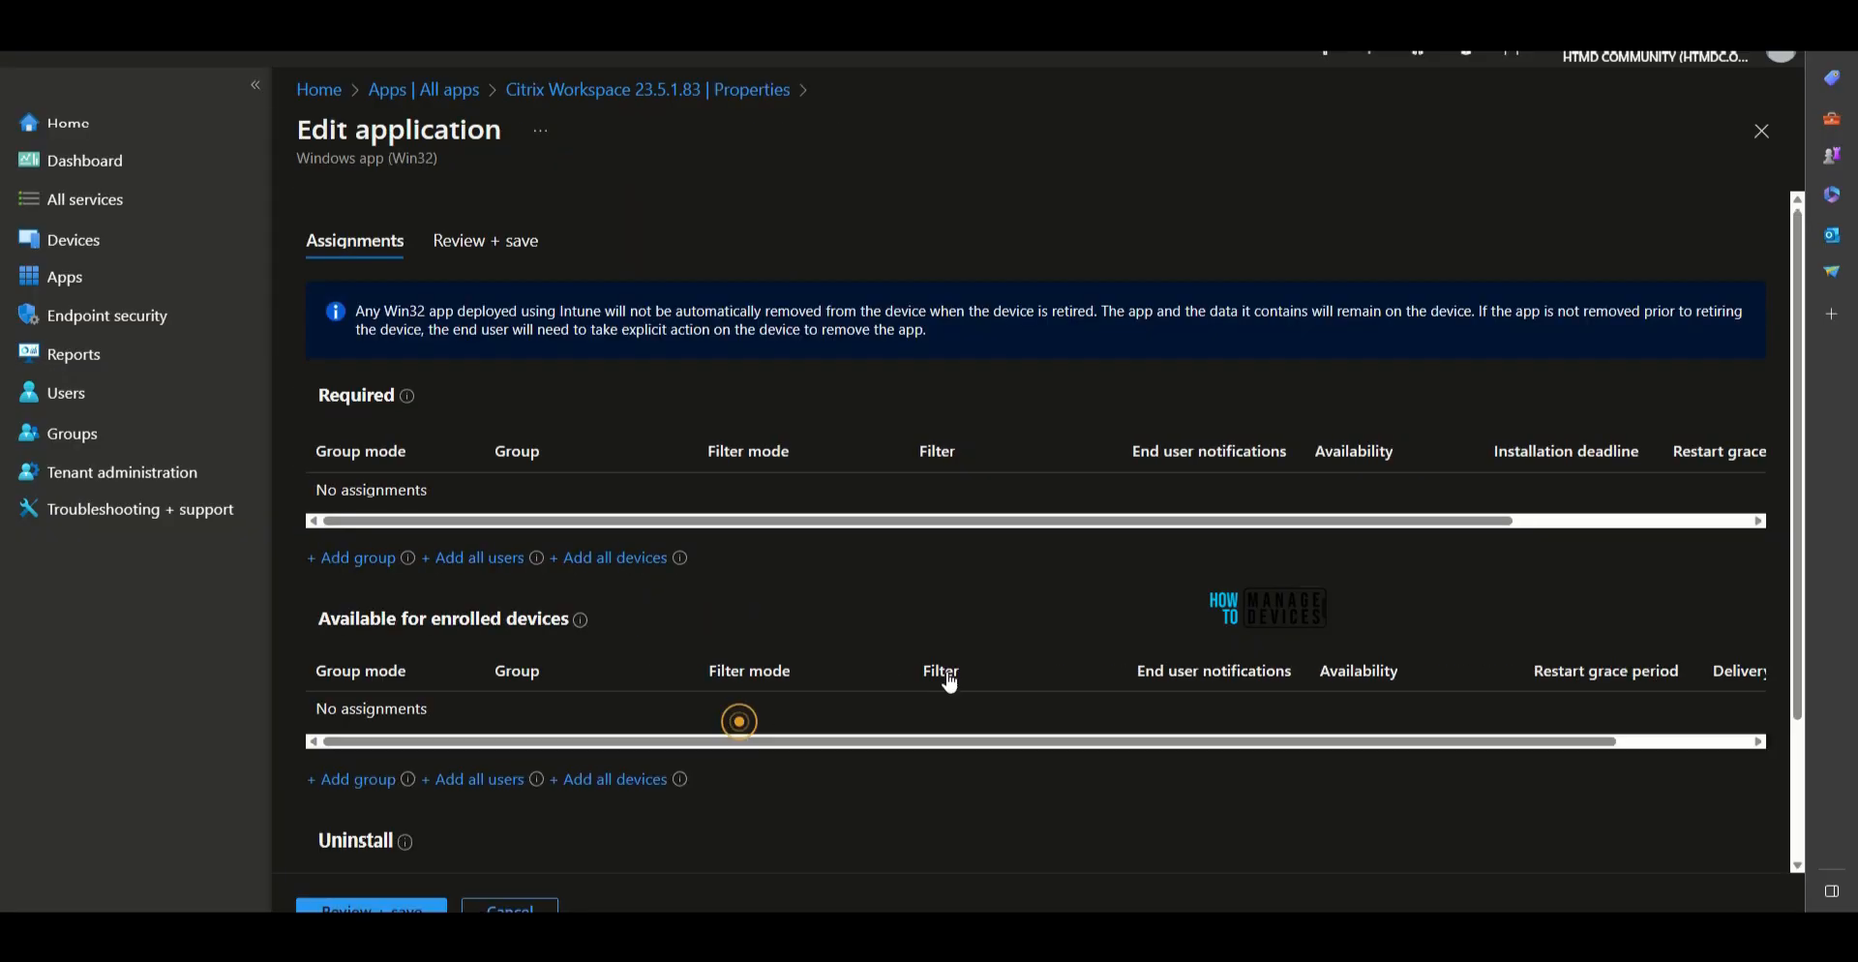
{"action": "left_click", "coordinate": [605, 559]}
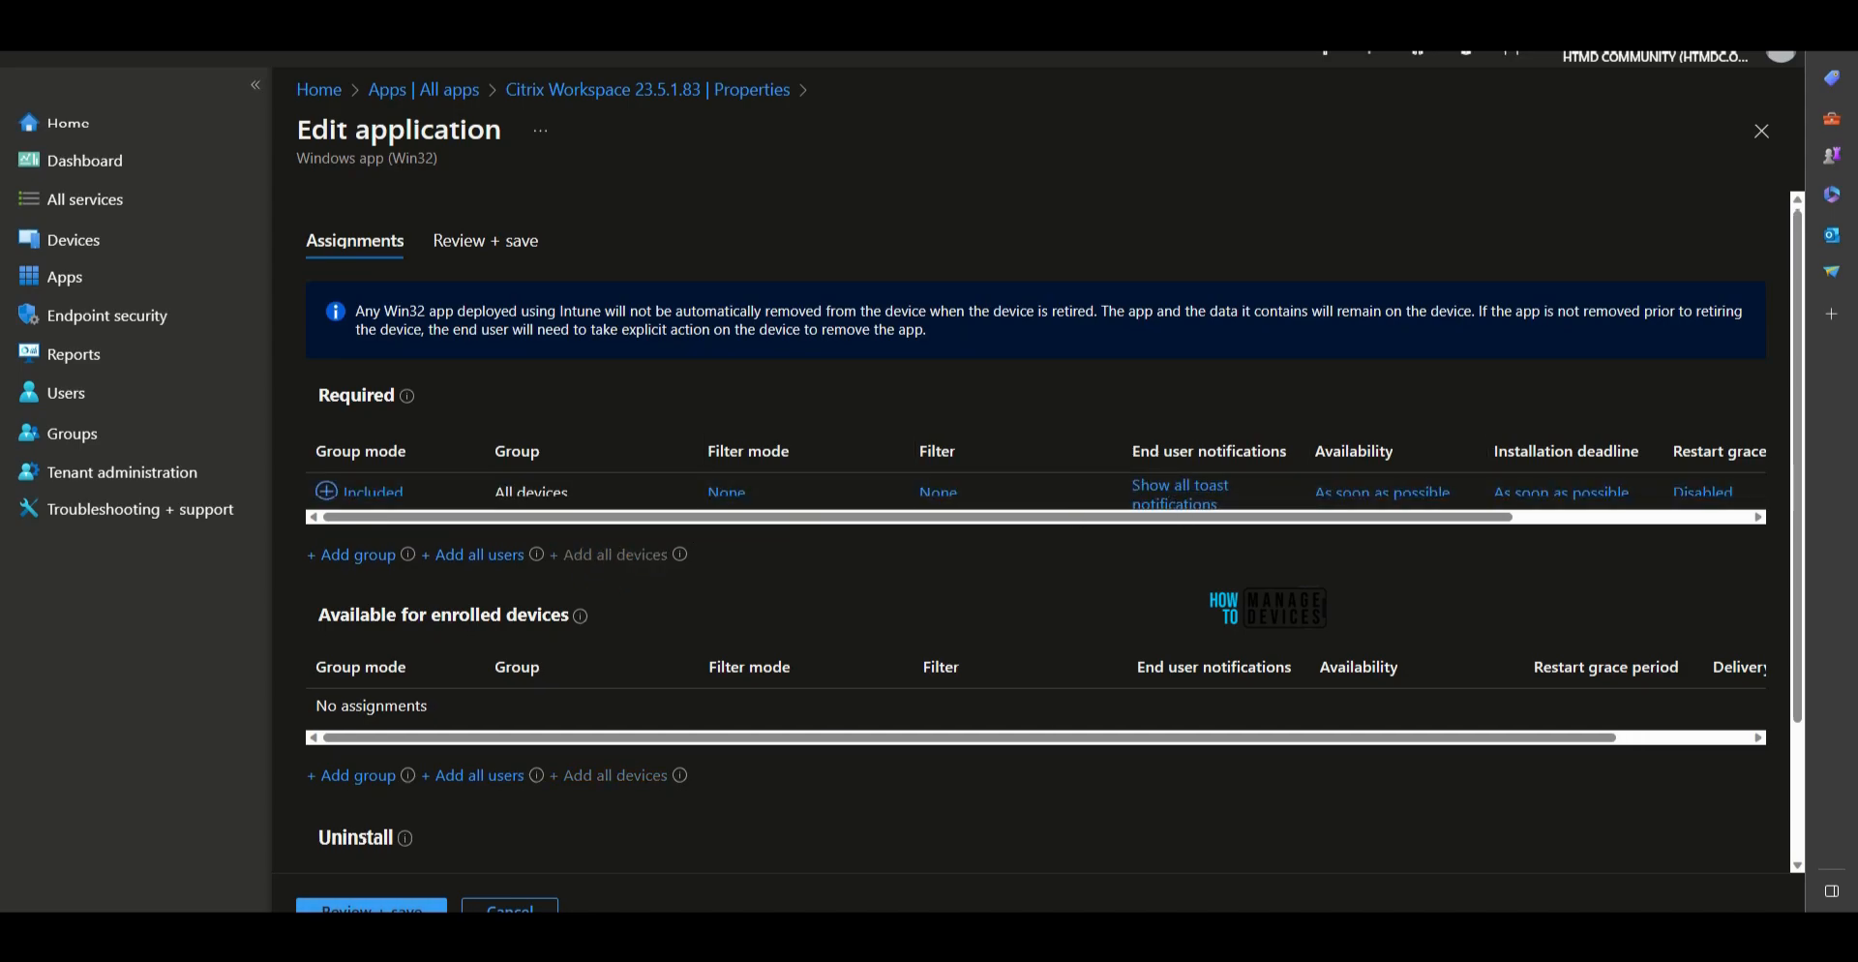
{"action": "left_click", "coordinate": [372, 906]}
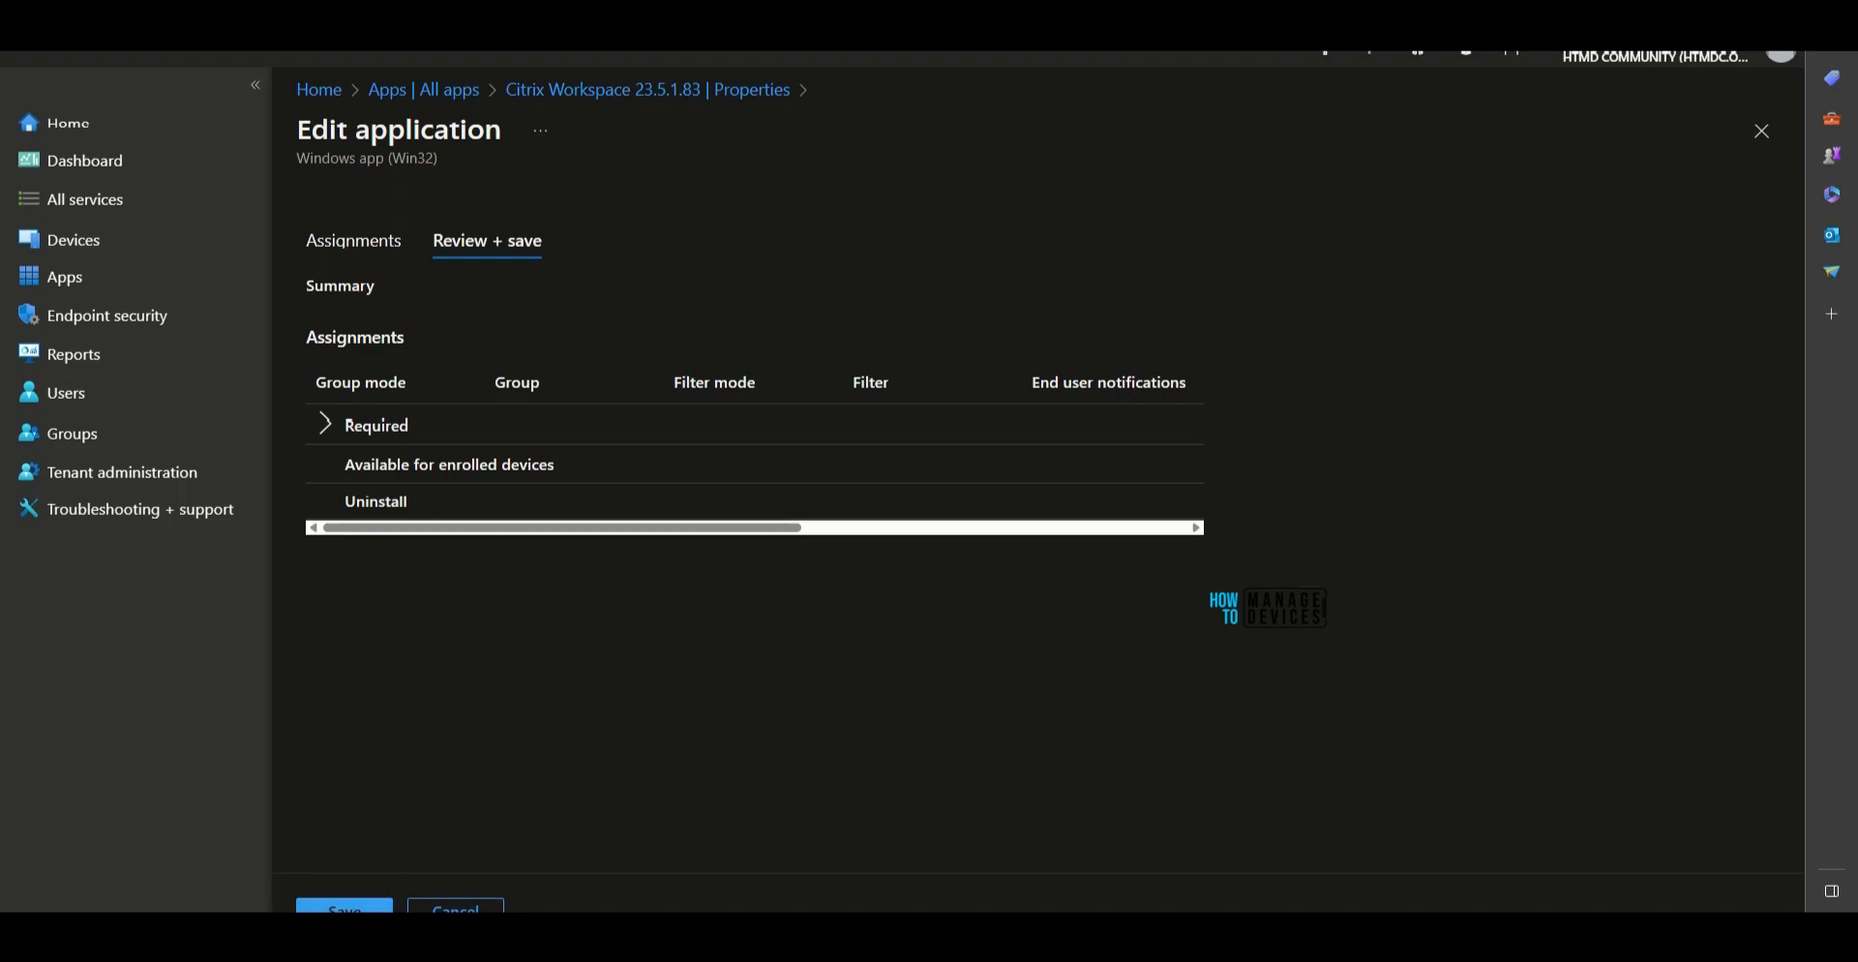
{"action": "left_click", "coordinate": [372, 907]}
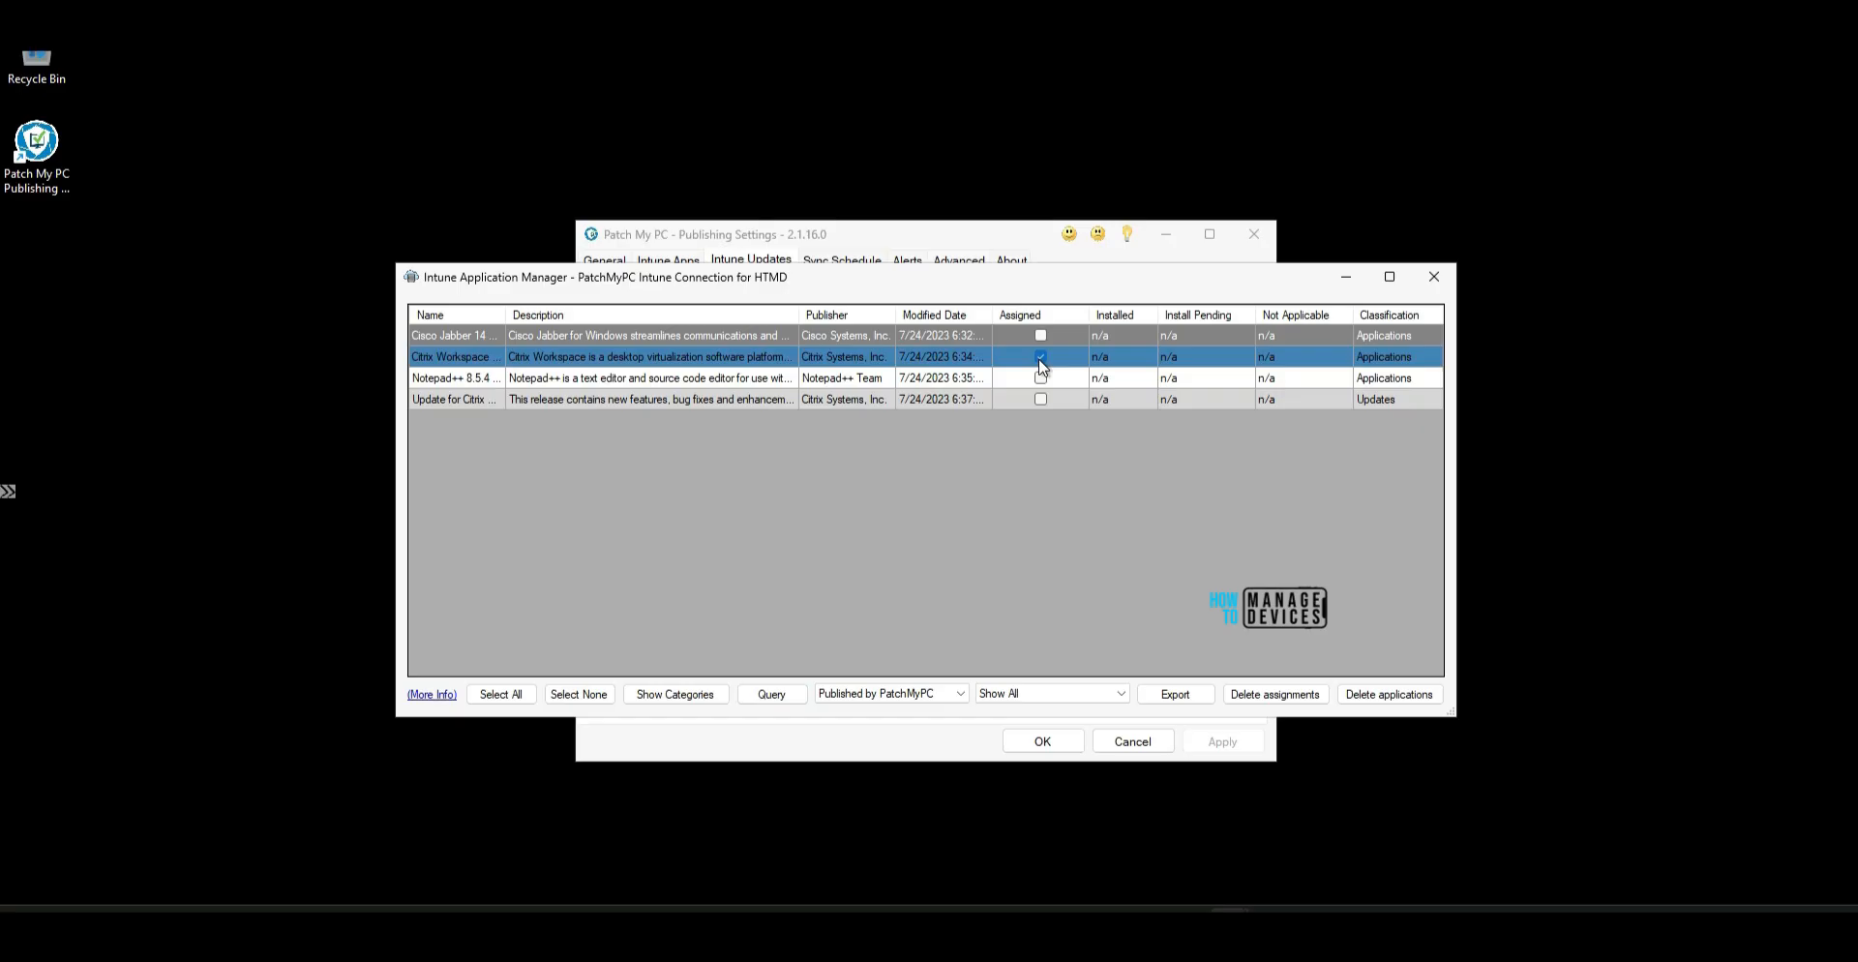
Open the assignment manager for Citrix Workspace 23.5.1.83 and review its required, available and uninstall assignments.
{"action": "right_click", "coordinate": [1042, 365]}
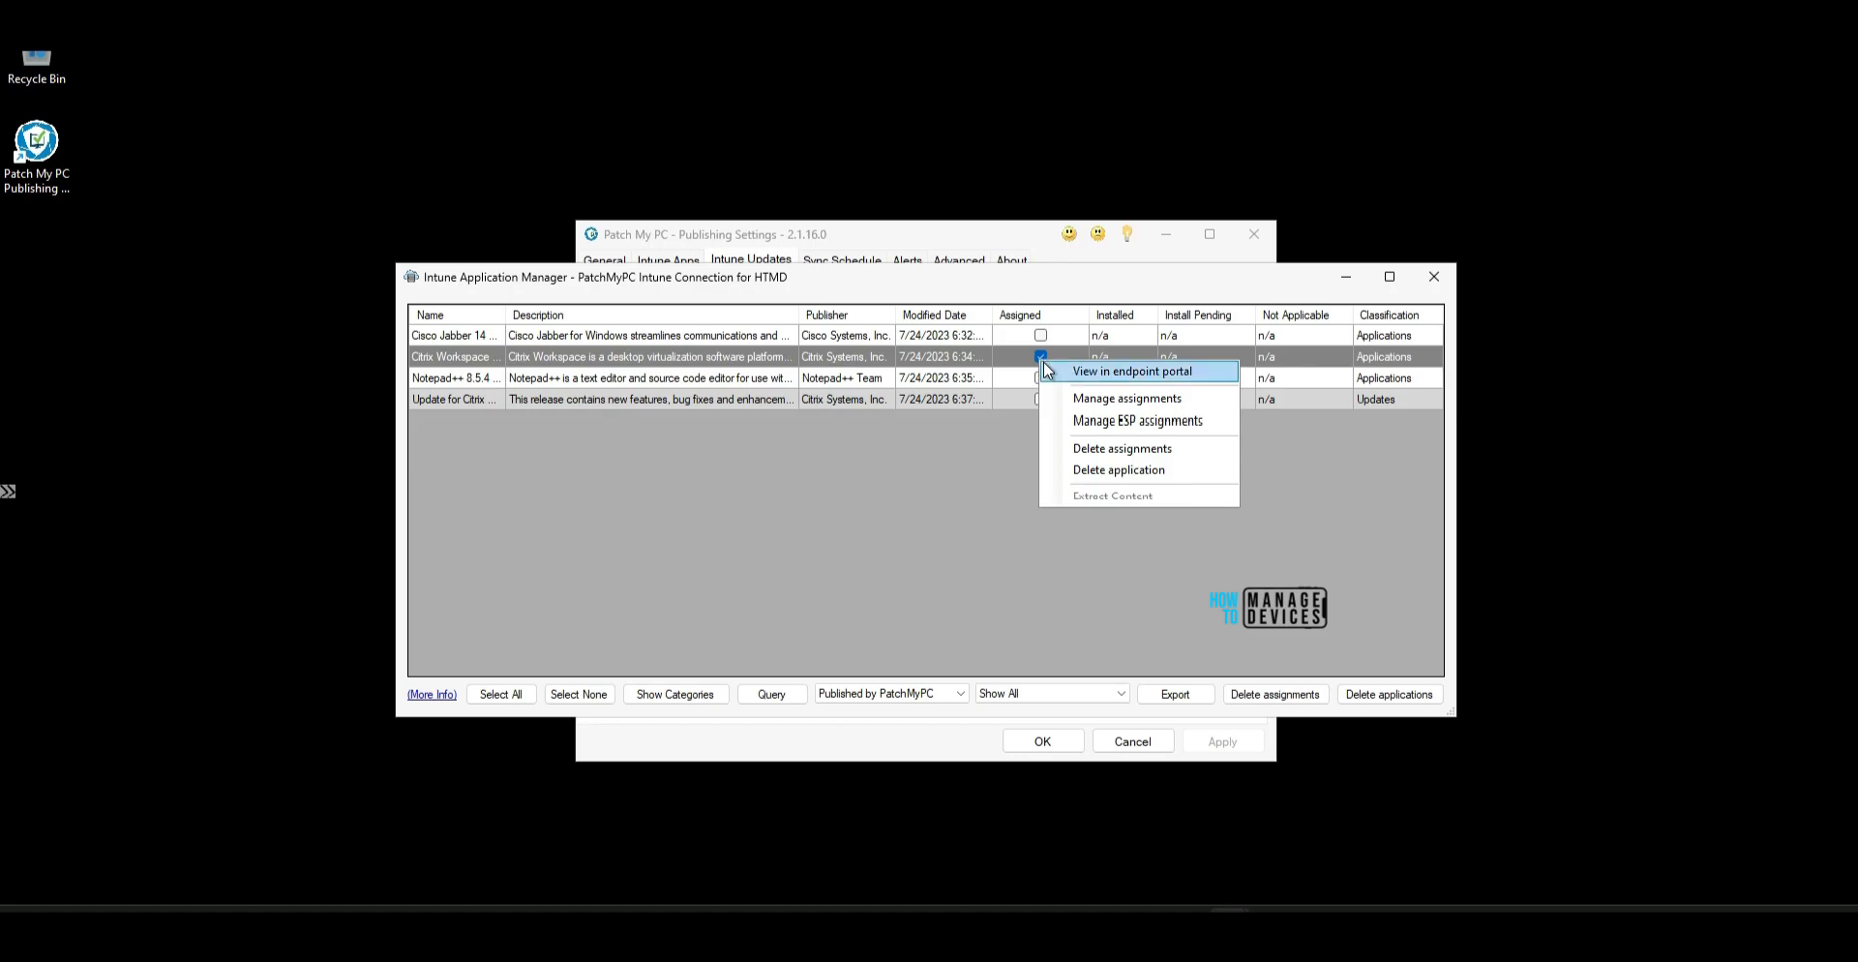
{"action": "left_click", "coordinate": [895, 487]}
{"action": "left_click", "coordinate": [1113, 356]}
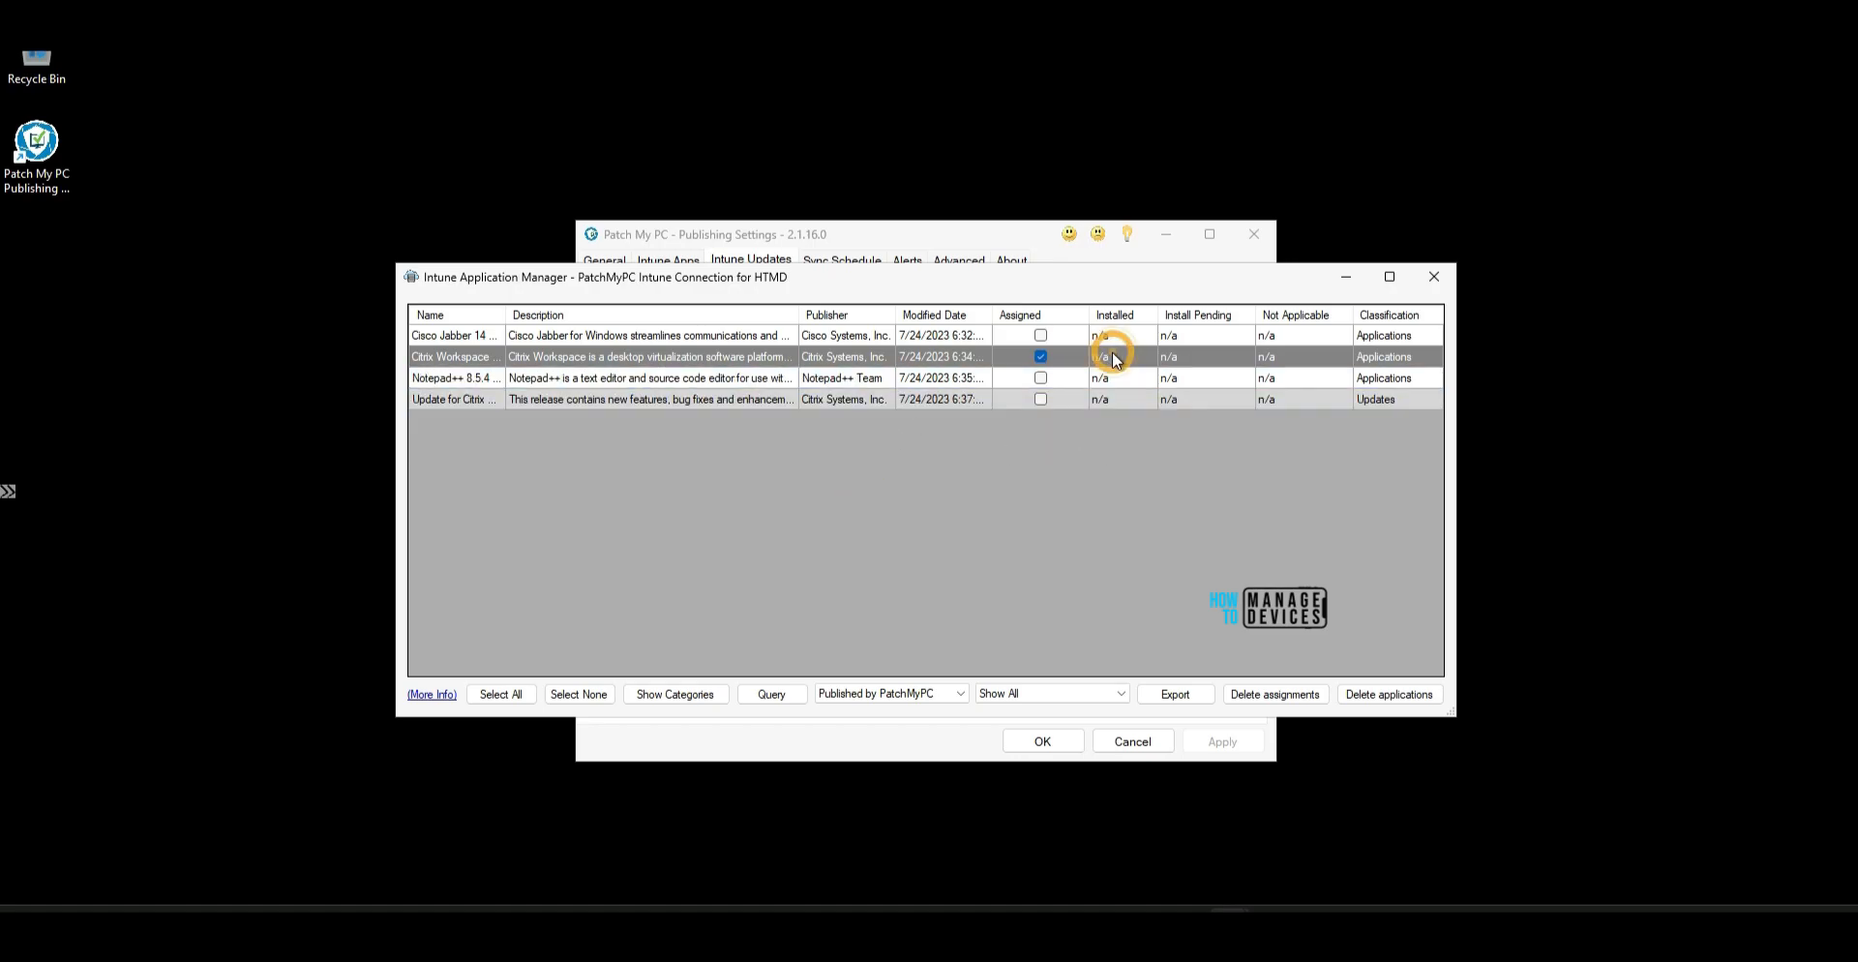
{"action": "left_click", "coordinate": [920, 356]}
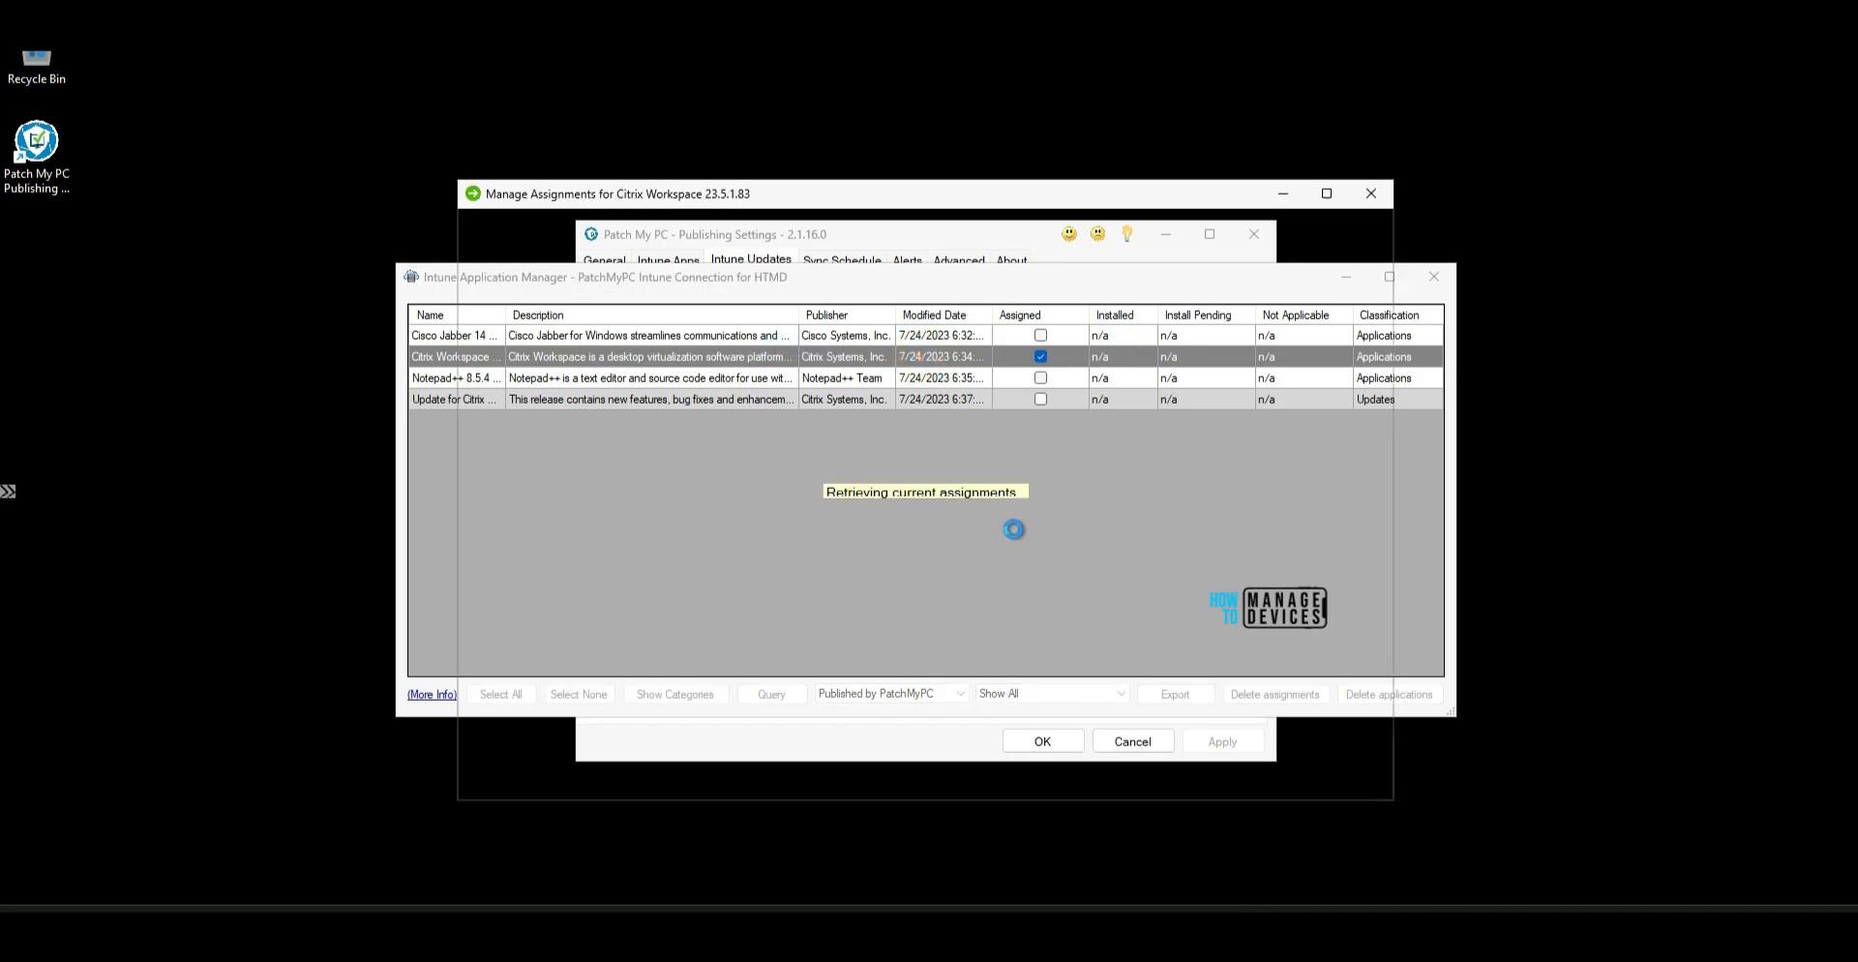
{"action": "left_click_drag", "start_coordinate": [904, 200], "coordinate": [973, 471]}
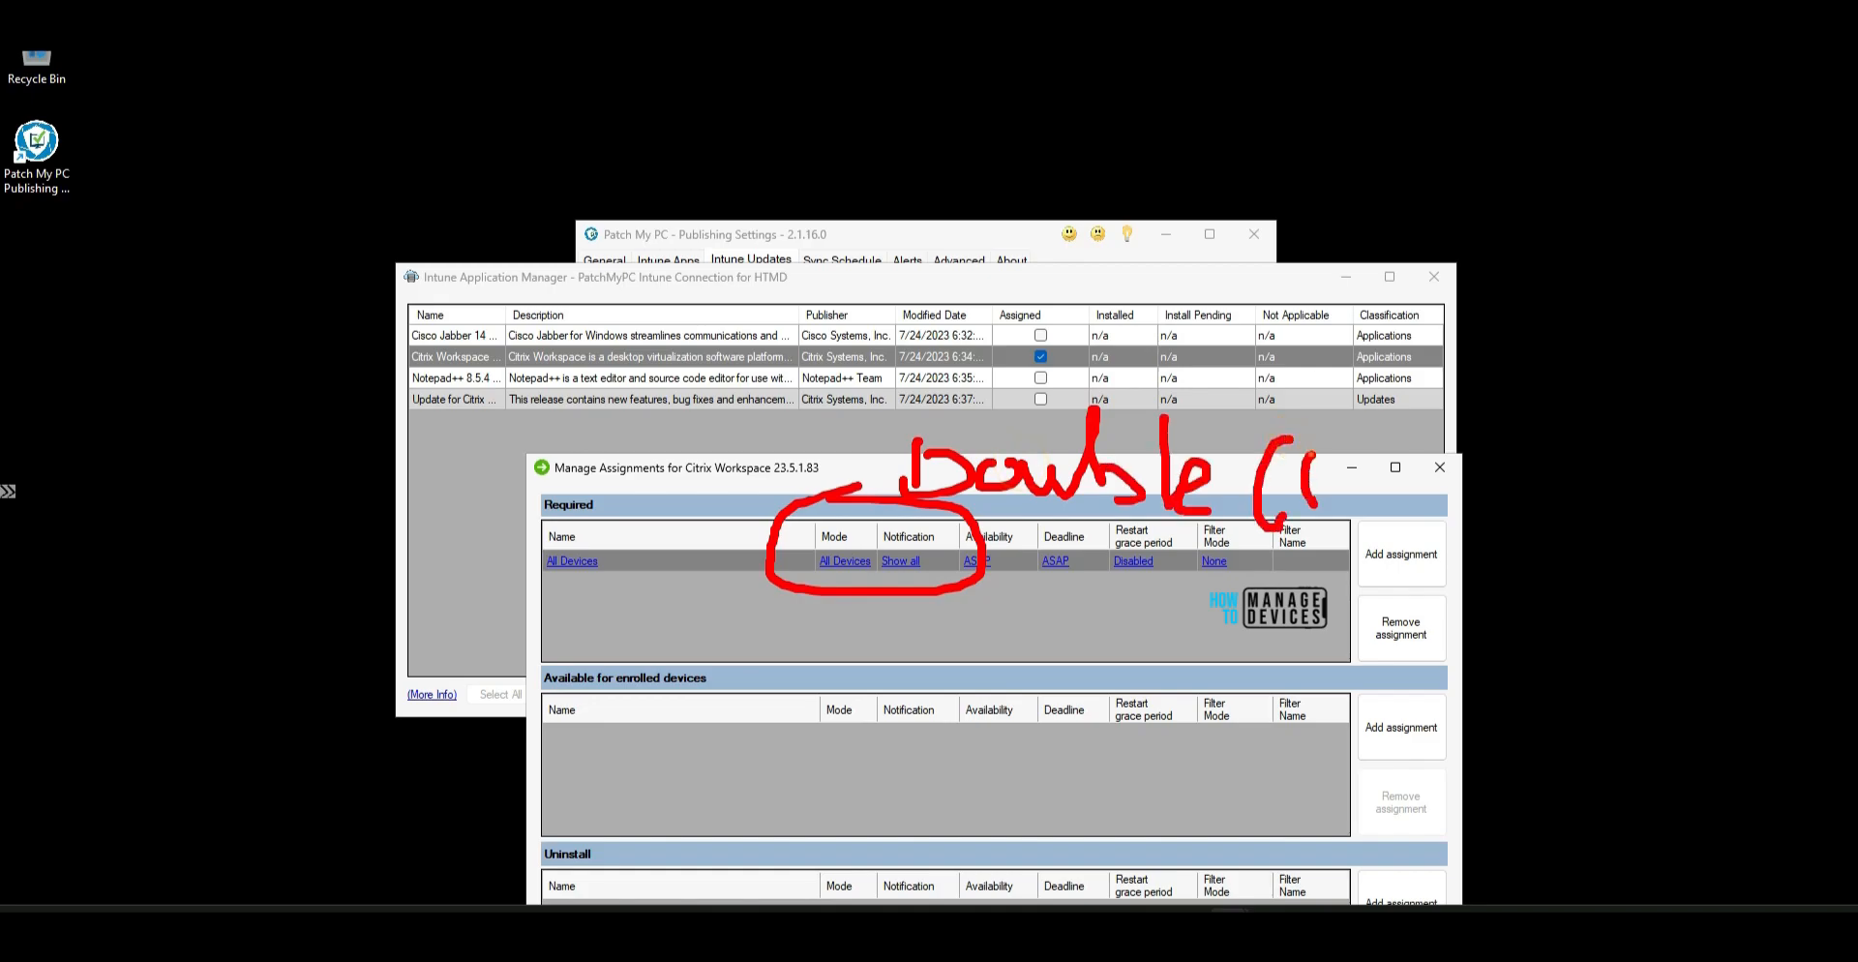
{"action": "mouse_move", "coordinate": [1368, 475]}
{"action": "left_mouse_down"}
{"action": "mouse_move", "coordinate": [1359, 515]}
{"action": "mouse_move", "coordinate": [1382, 503]}
{"action": "left_mouse_up"}
{"action": "left_click_drag", "start_coordinate": [1396, 465], "coordinate": [1391, 510]}
{"action": "left_click_drag", "start_coordinate": [1408, 471], "coordinate": [1455, 506]}
{"action": "left_click_drag", "start_coordinate": [573, 366], "coordinate": [713, 361]}
{"action": "left_click_drag", "start_coordinate": [749, 624], "coordinate": [831, 604]}
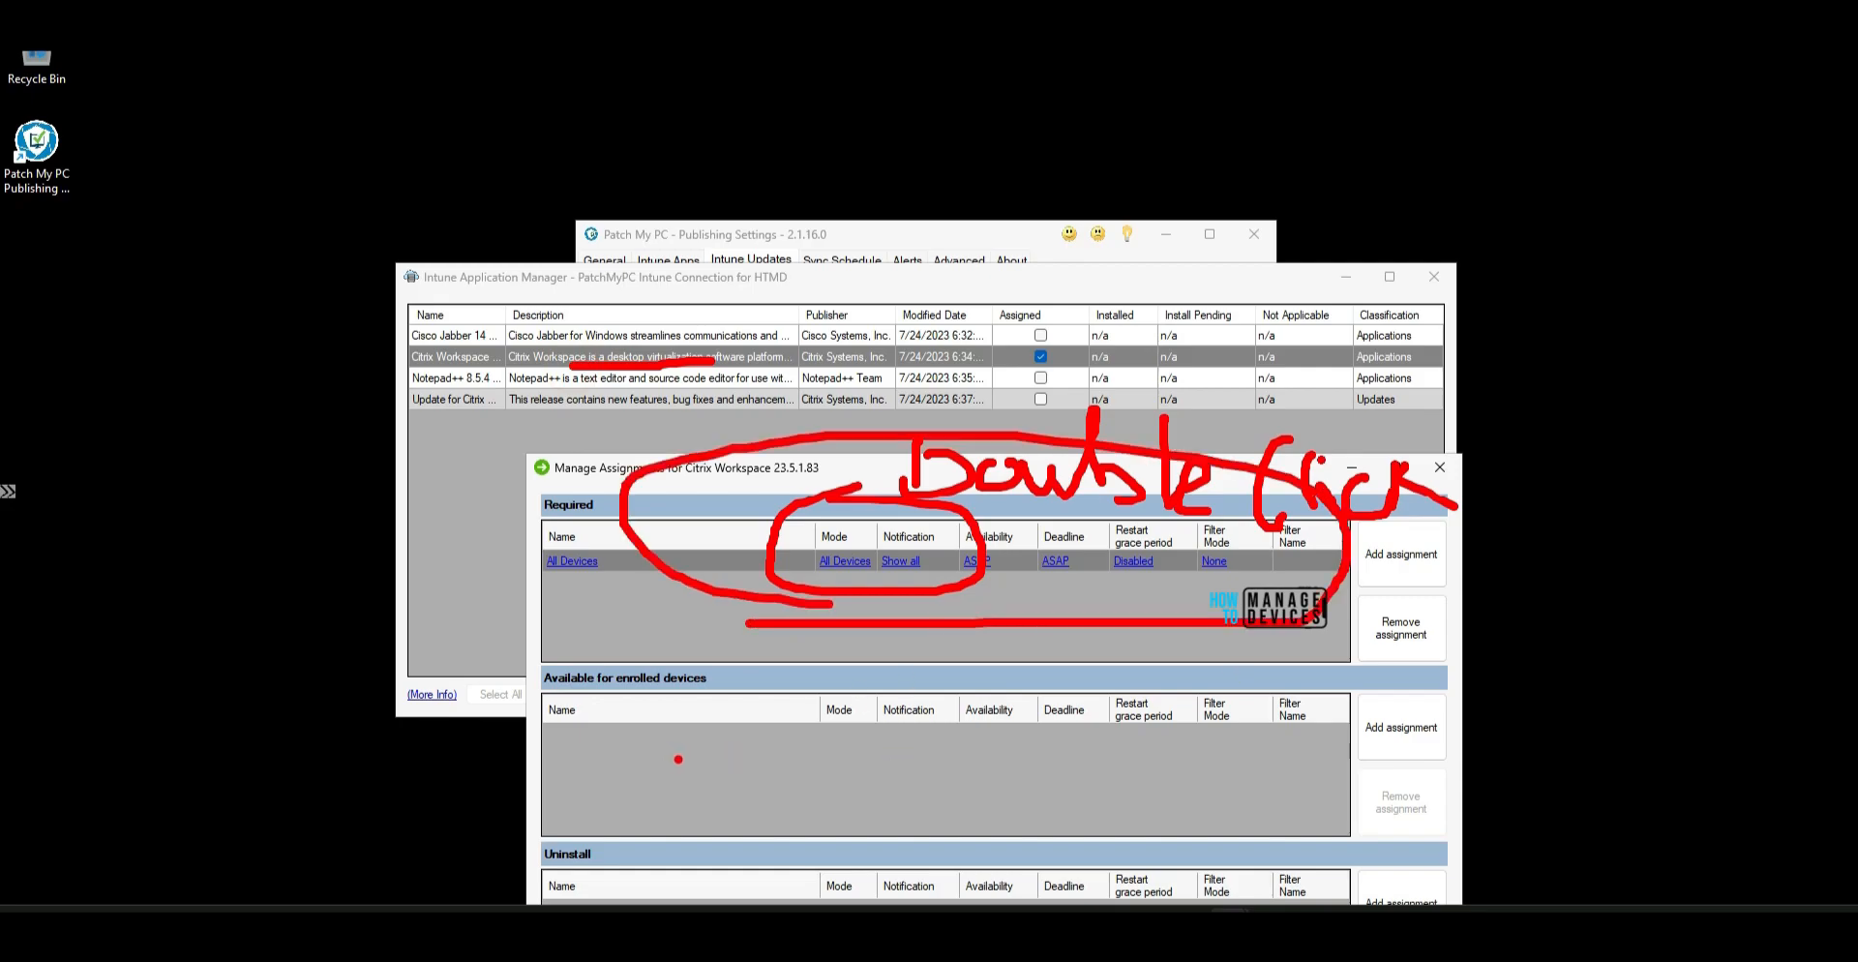
{"action": "left_click_drag", "start_coordinate": [618, 748], "coordinate": [840, 749]}
{"action": "left_click_drag", "start_coordinate": [681, 882], "coordinate": [809, 882]}
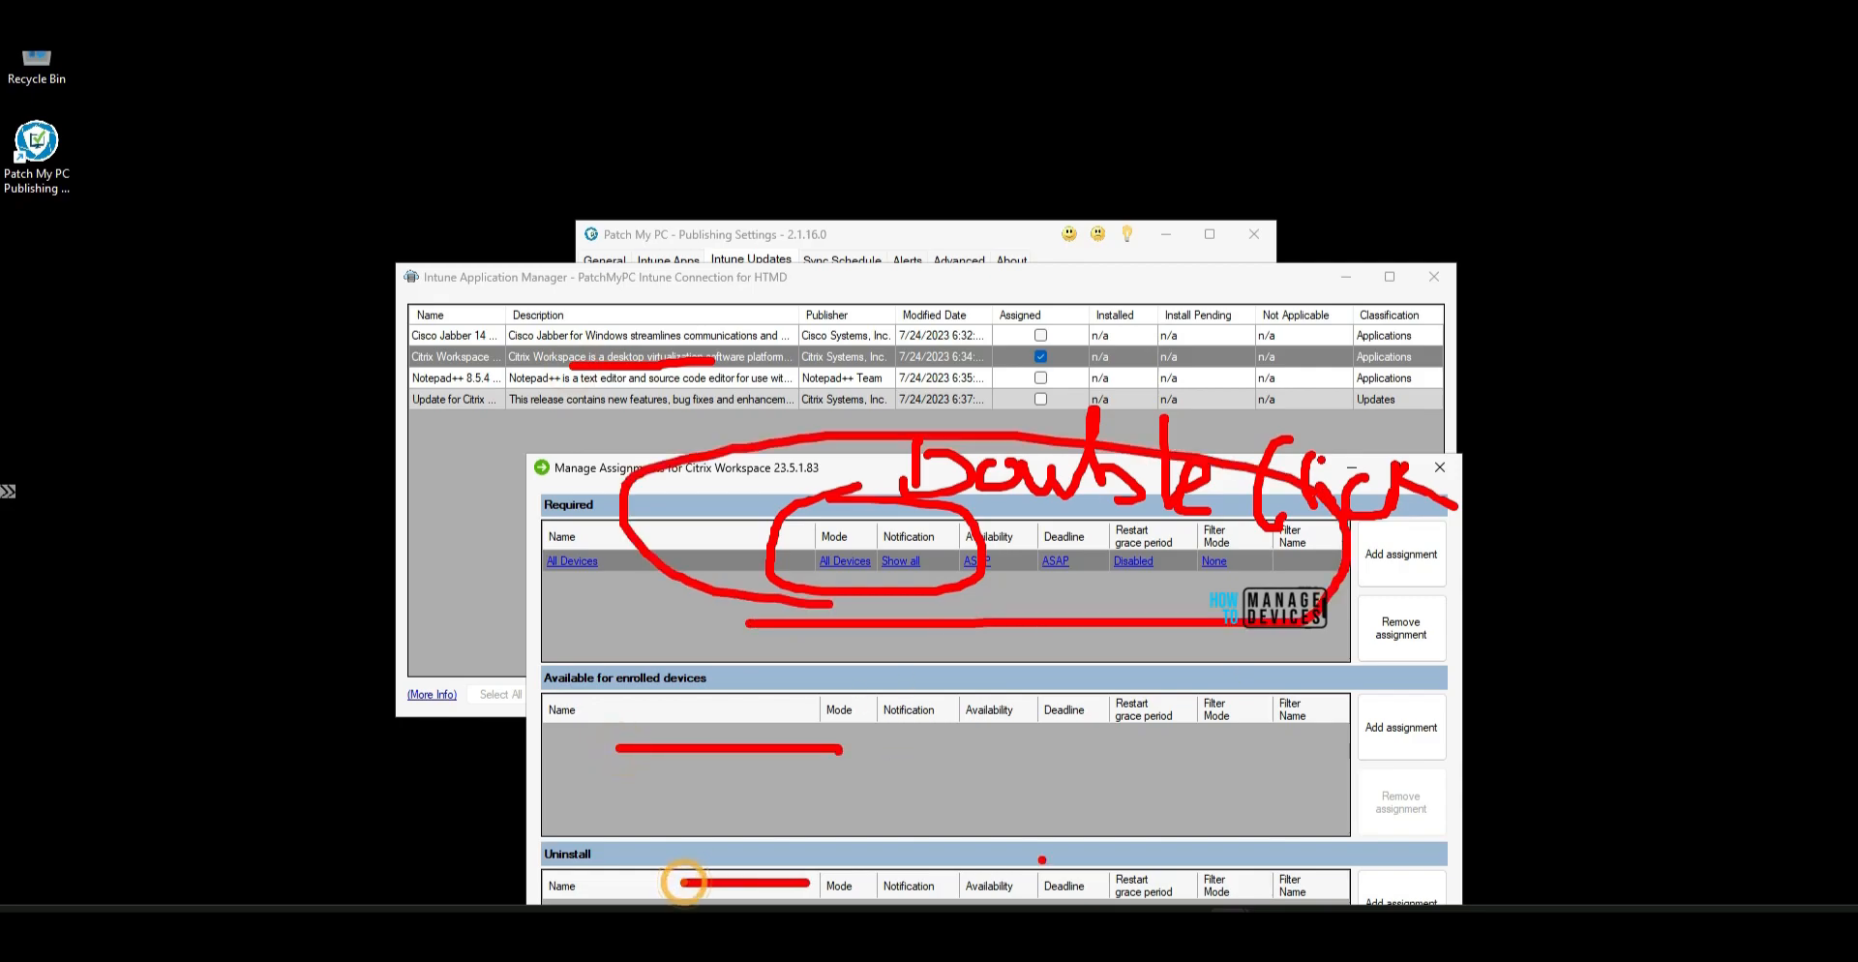
{"action": "key", "text": "Escape"}
{"action": "left_click", "coordinate": [1443, 468]}
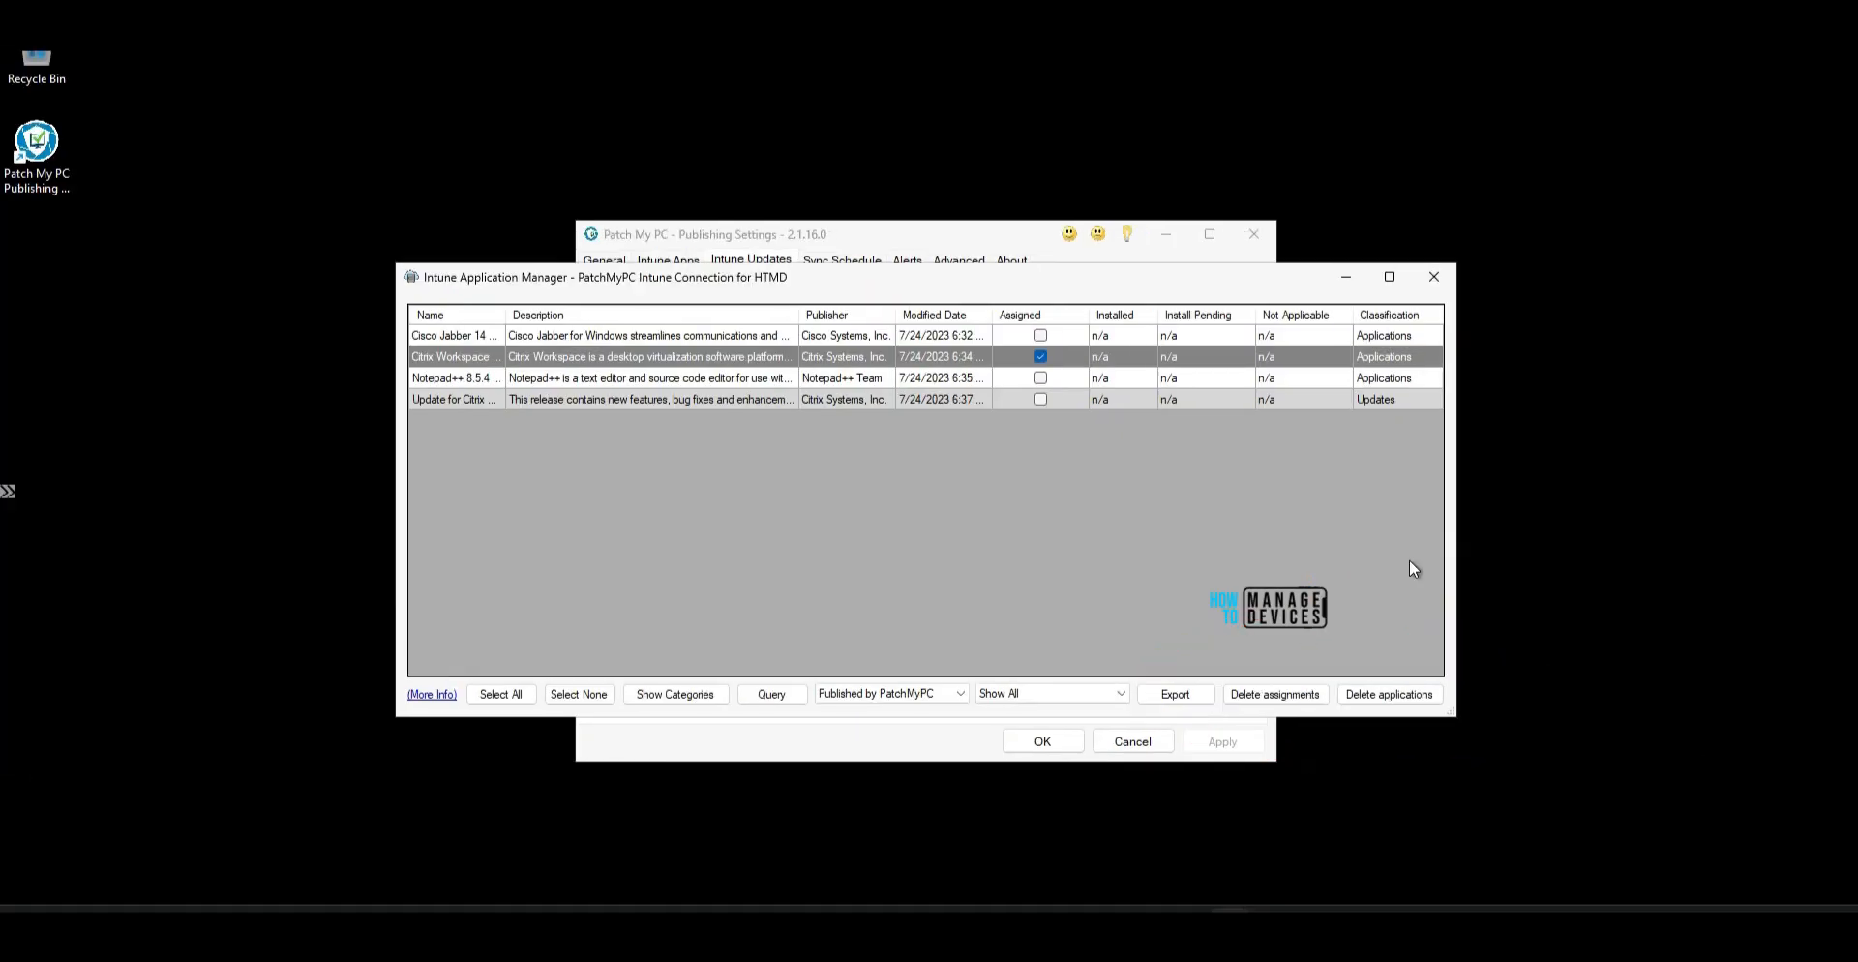
Check the recently added apps on the test device for the Citrix Workspace installation.
{"action": "left_click", "coordinate": [1178, 334]}
{"action": "left_click", "coordinate": [1047, 526]}
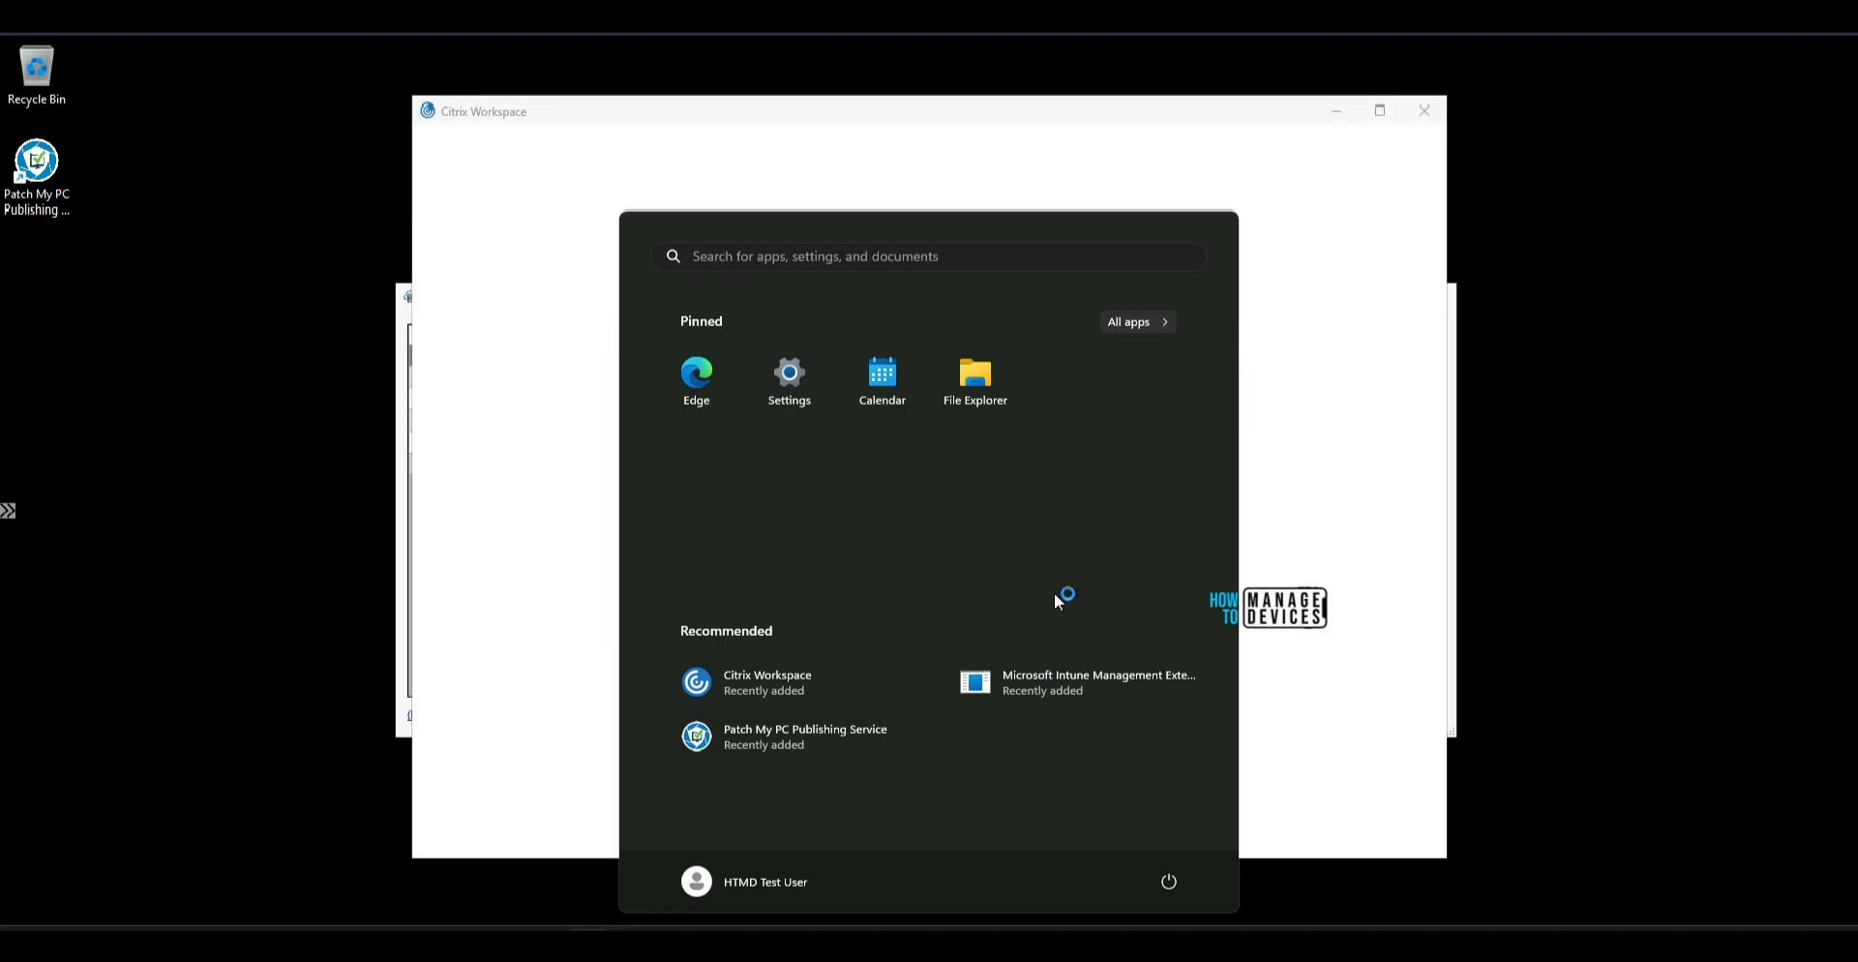
{"action": "left_click", "coordinate": [1328, 276]}
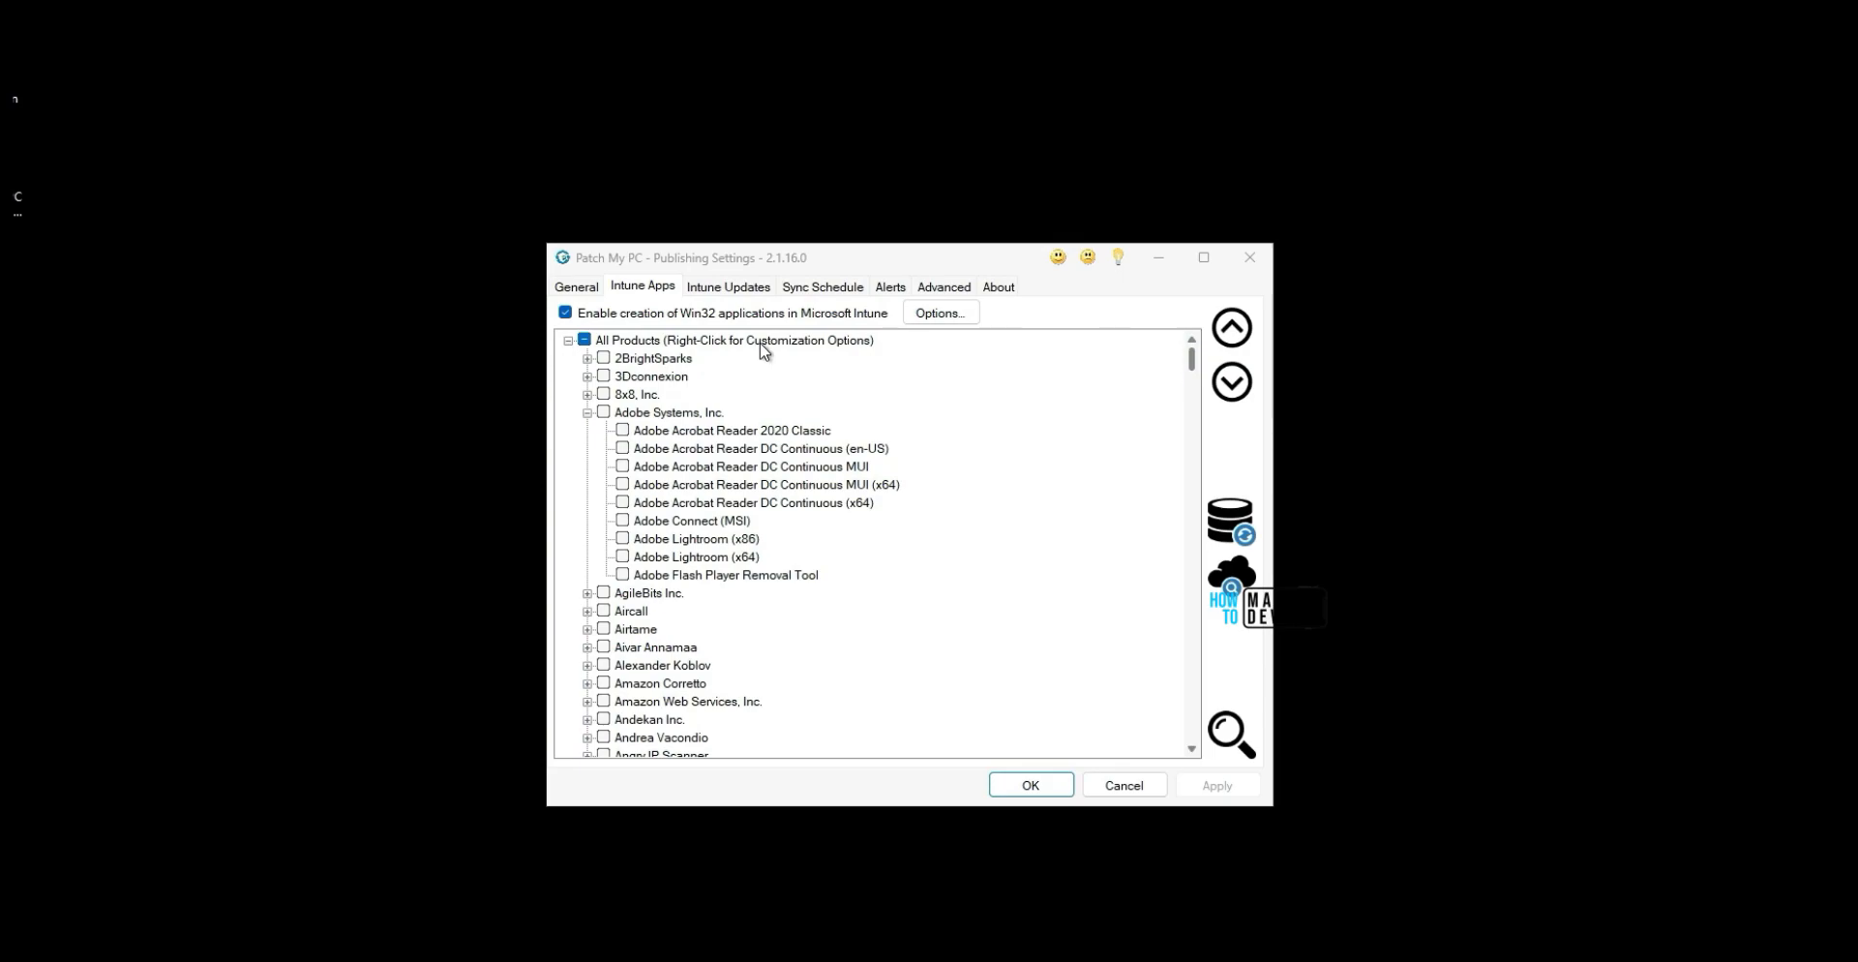
Show the package info for all products and review the file name, size, command-line, download URL and digest columns.
{"action": "right_click", "coordinate": [762, 340]}
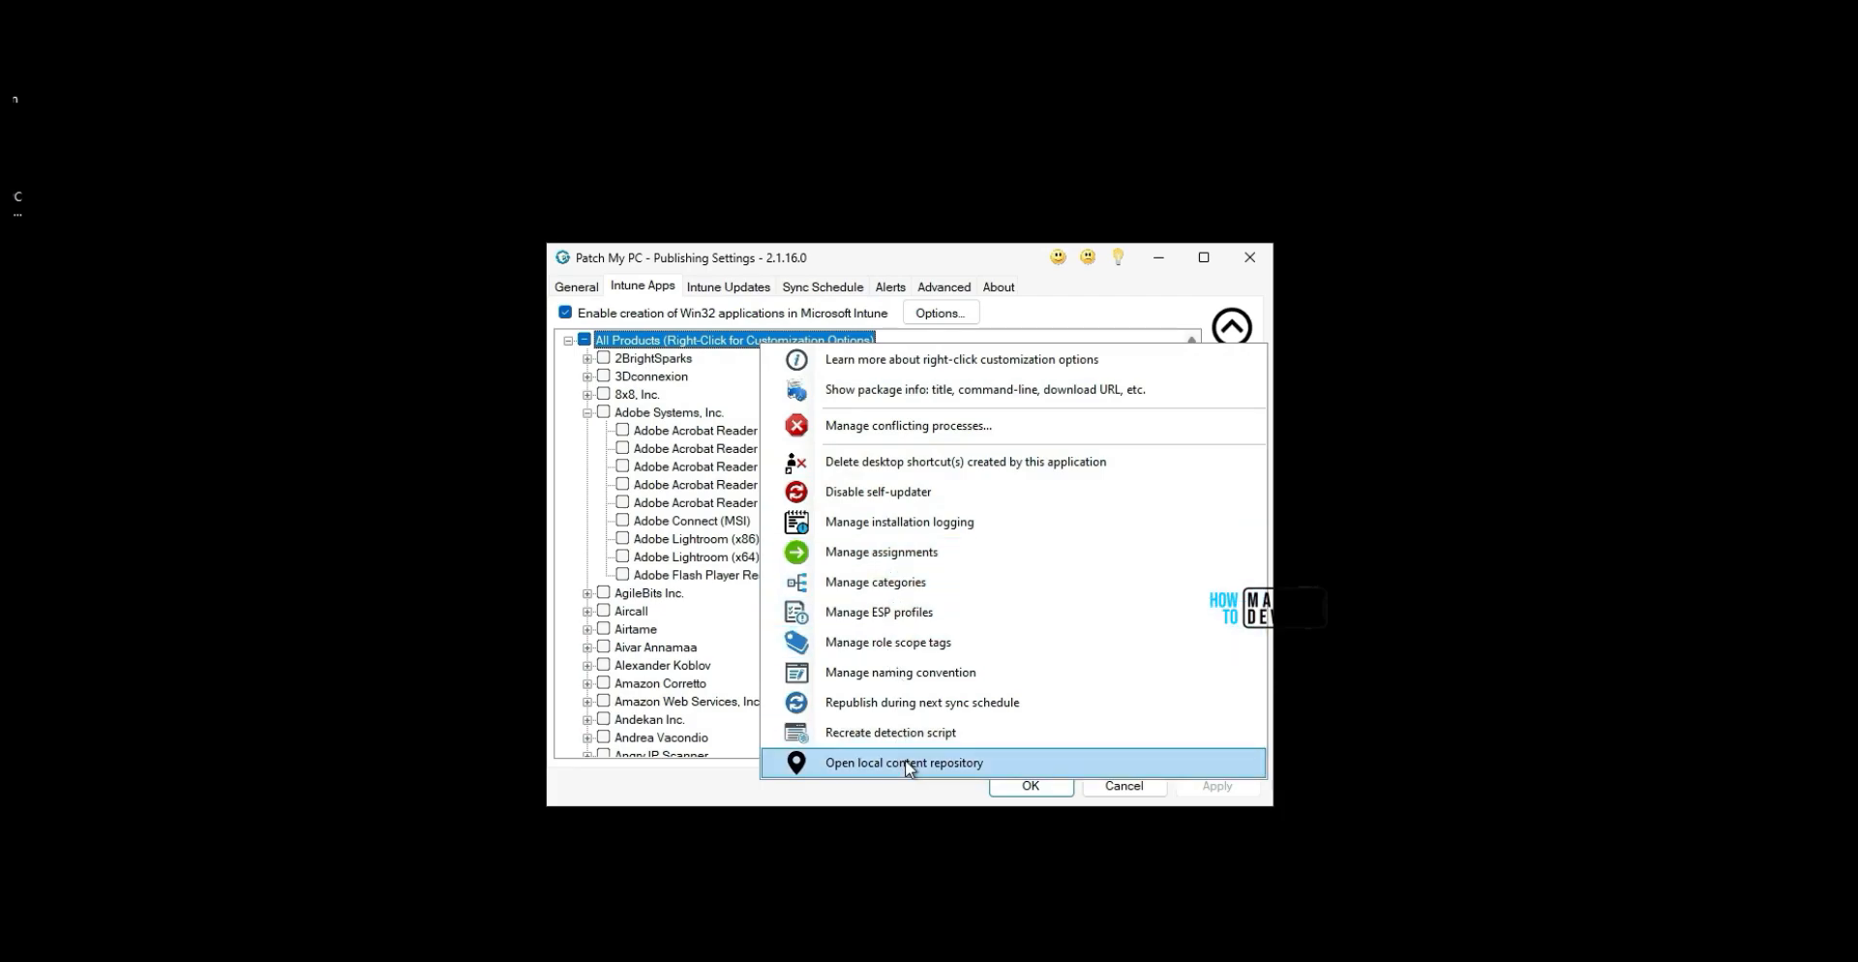
{"action": "left_click", "coordinate": [929, 391]}
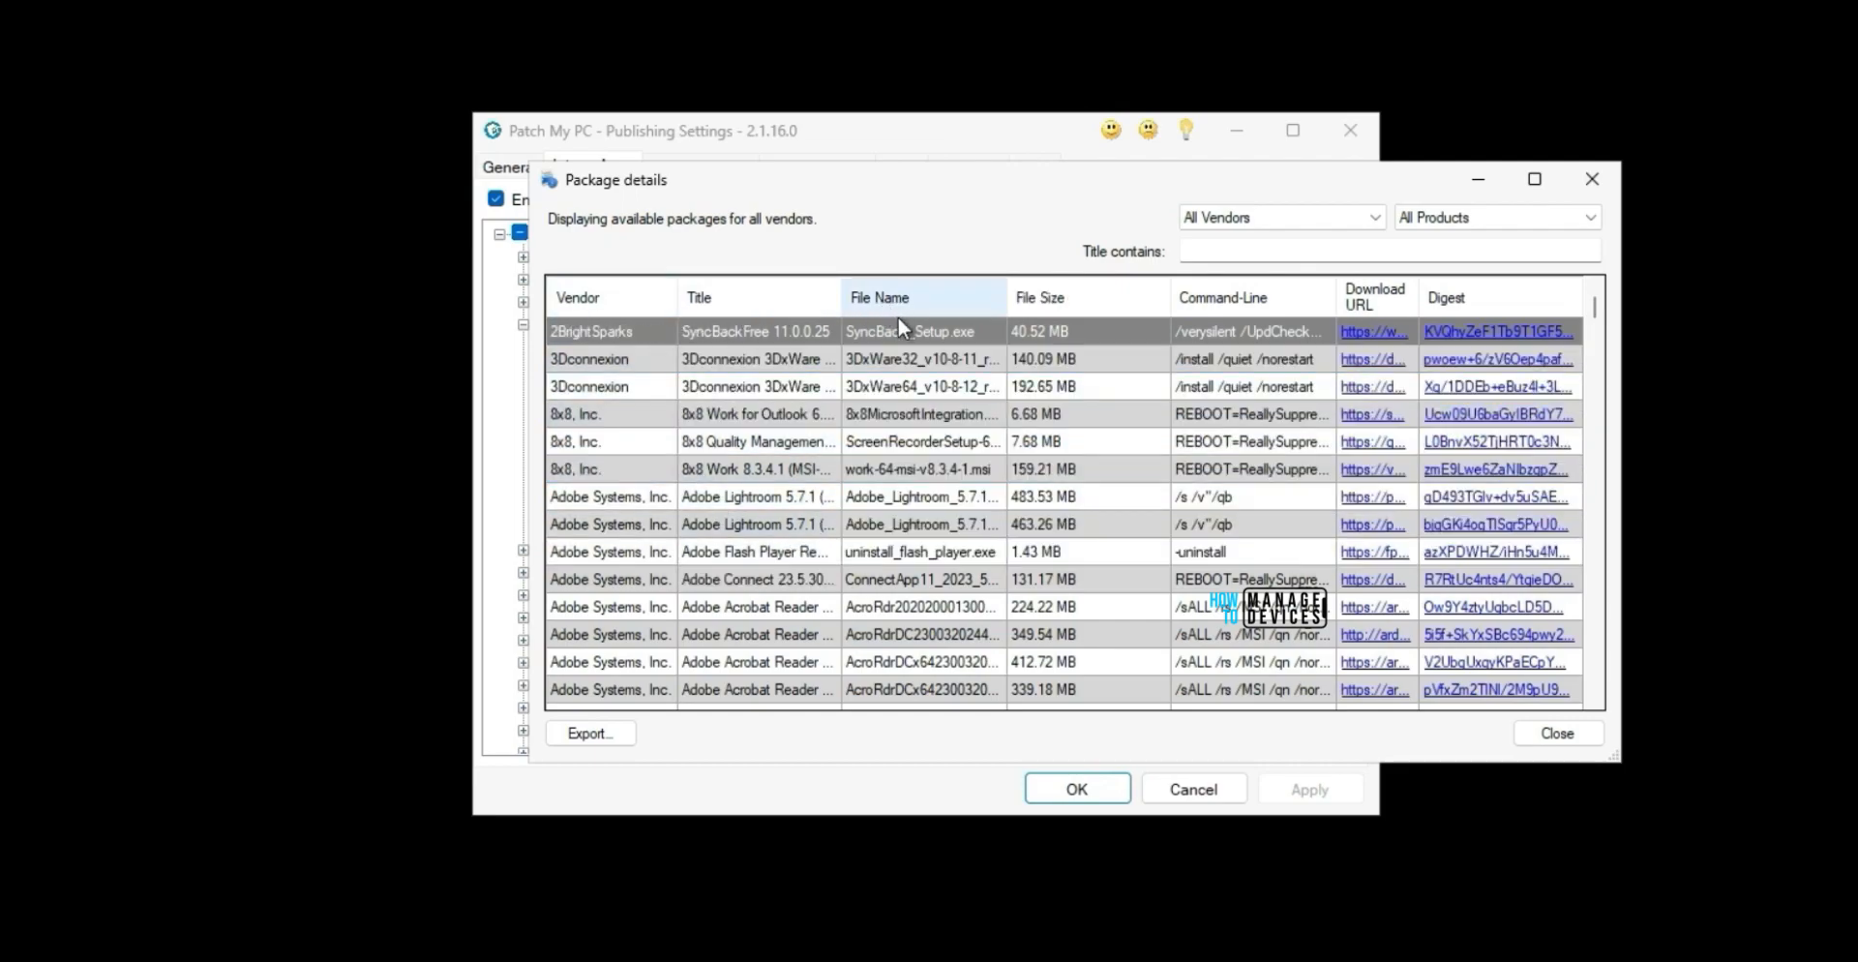
{"action": "left_click_drag", "start_coordinate": [914, 215], "coordinate": [924, 310]}
{"action": "left_click_drag", "start_coordinate": [1043, 316], "coordinate": [1324, 315]}
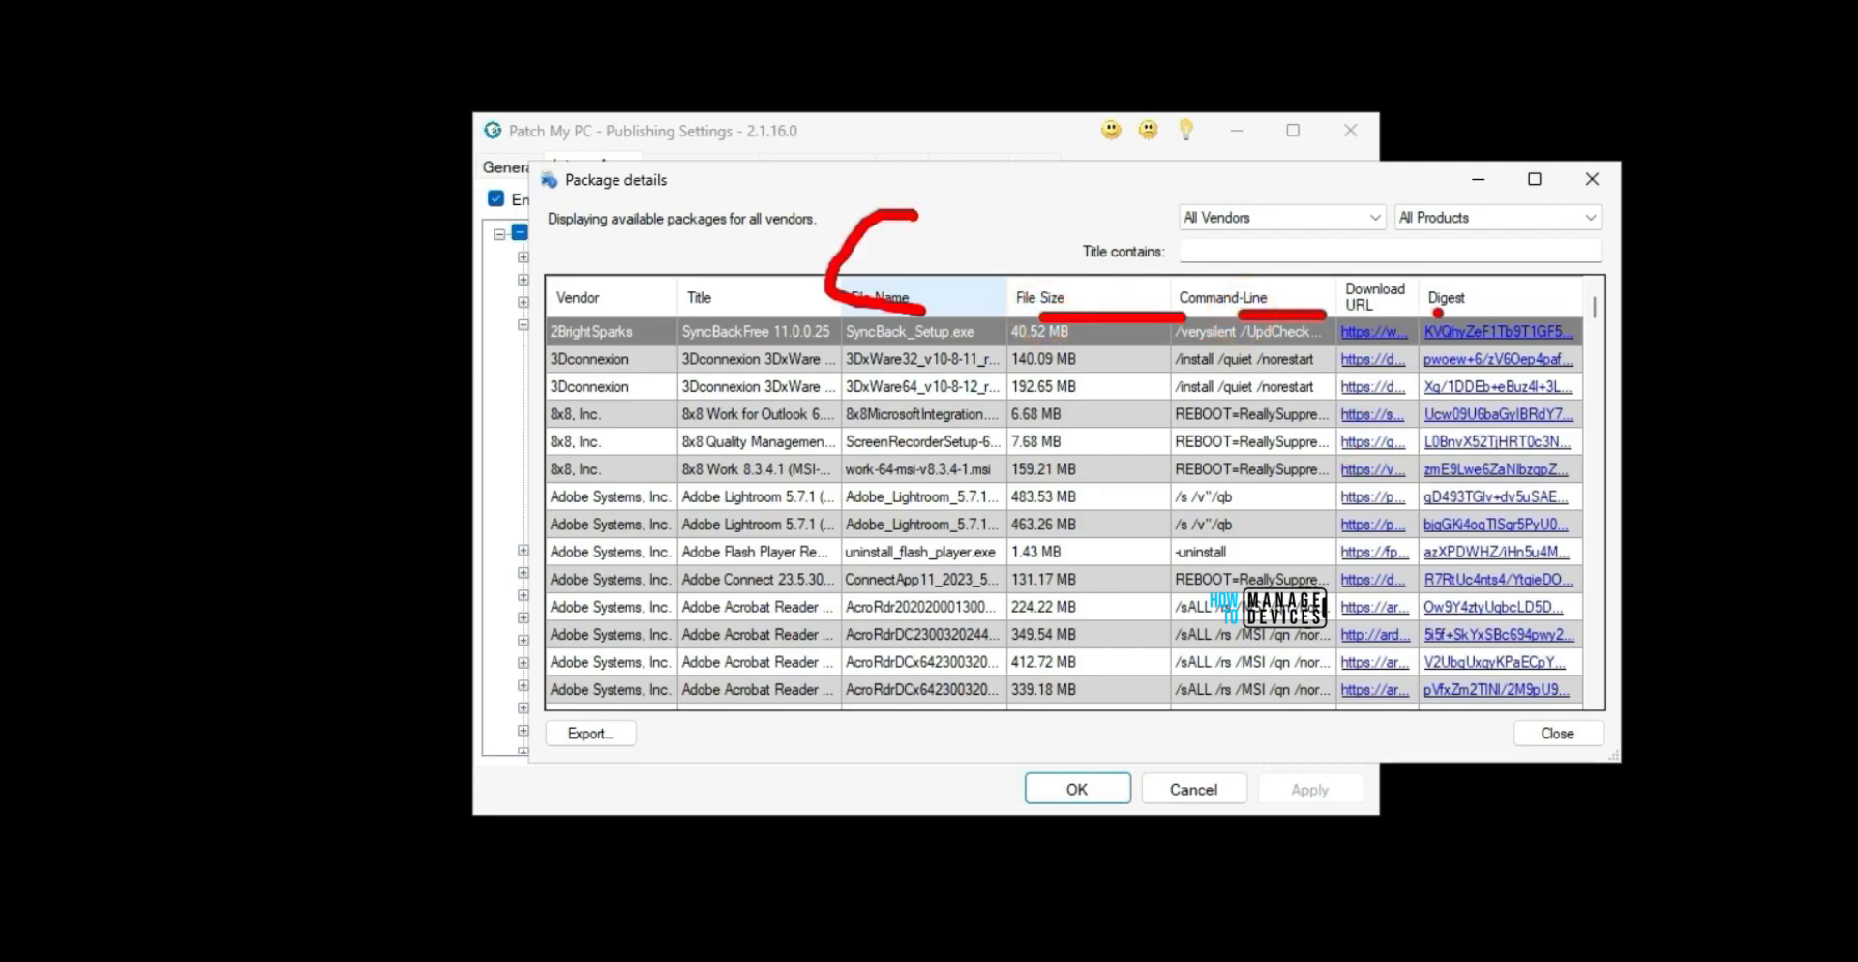
{"action": "left_click_drag", "start_coordinate": [1613, 555], "coordinate": [1597, 634]}
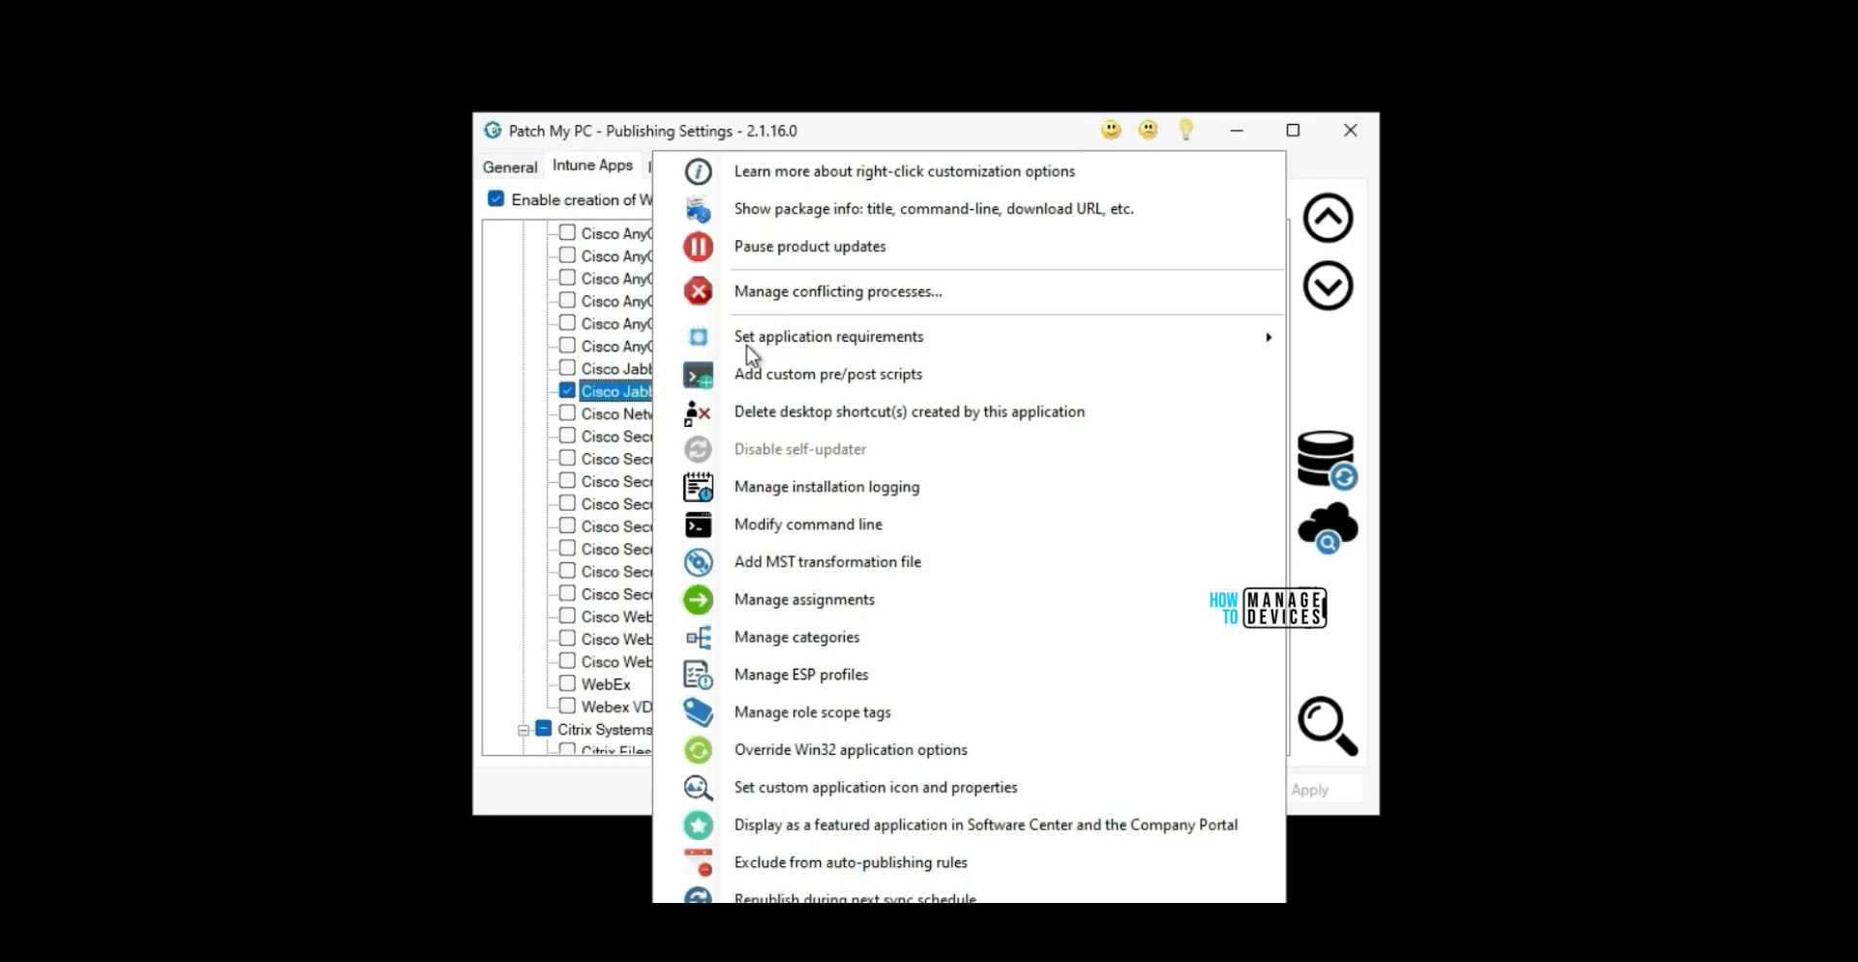
Examine the pause product updates options for Cisco Jabber 14, including the date to resume updates.
{"action": "left_click", "coordinate": [814, 248]}
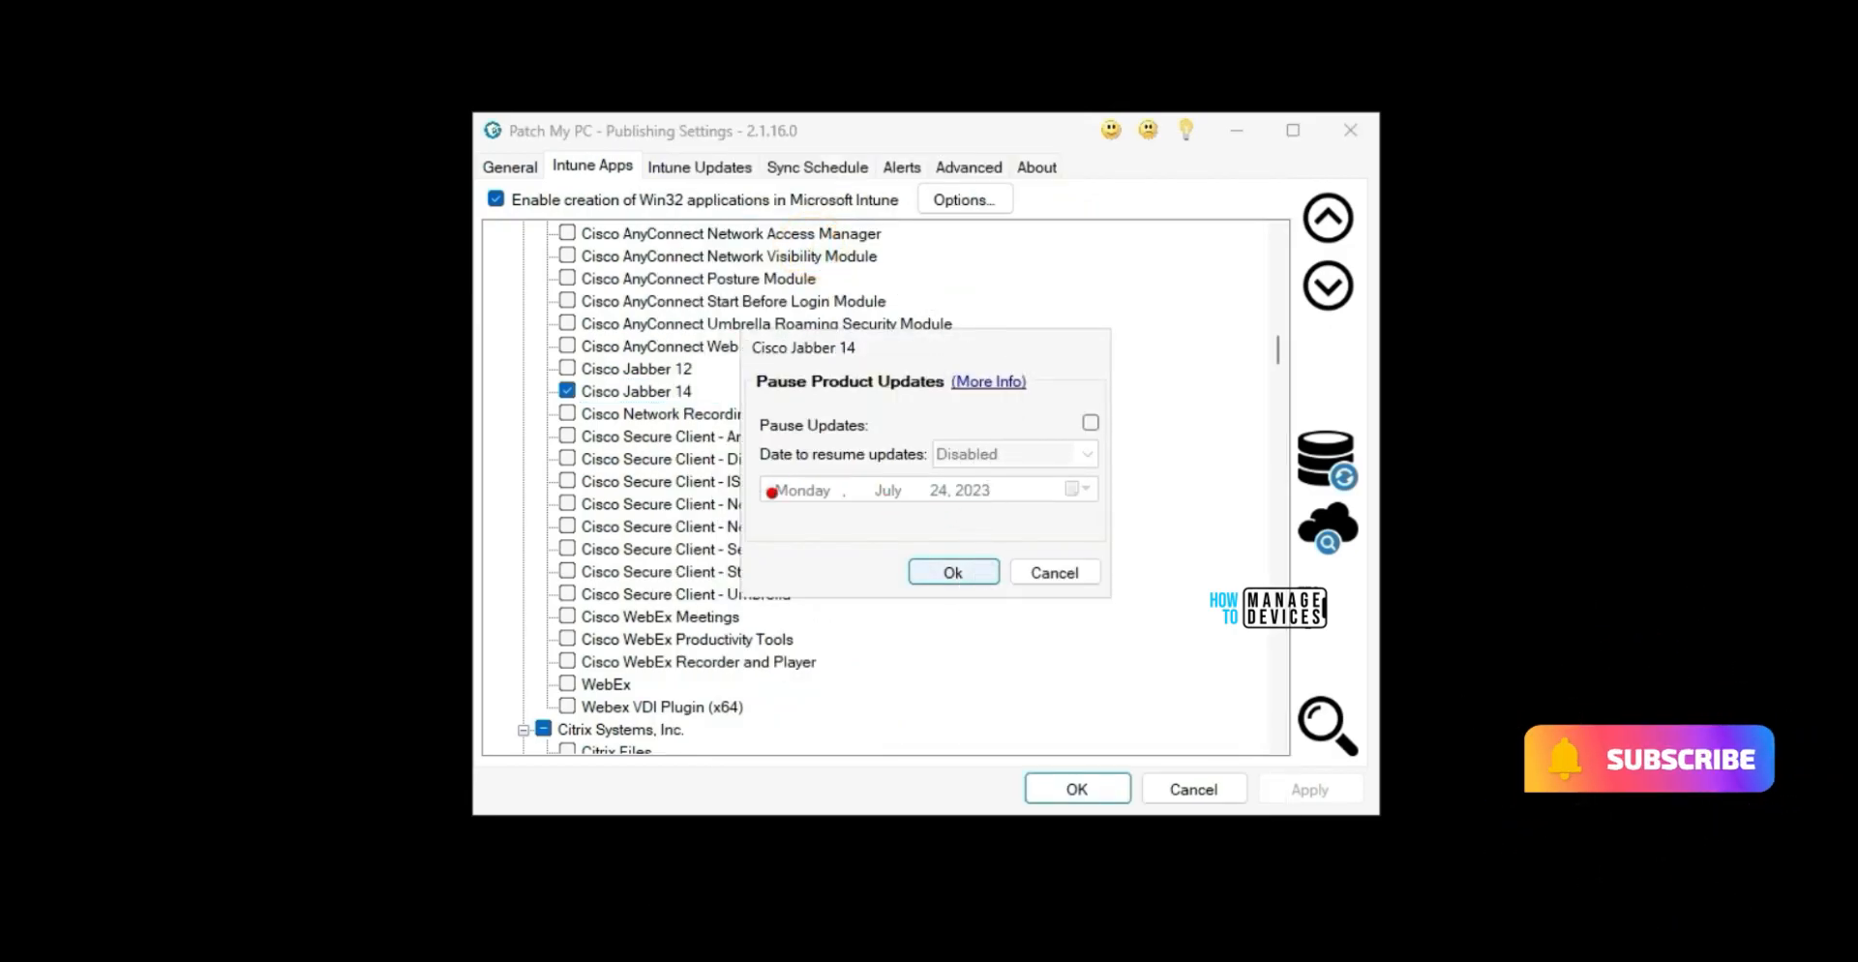
{"action": "mouse_move", "coordinate": [804, 373]}
{"action": "left_mouse_down"}
{"action": "mouse_move", "coordinate": [851, 653]}
{"action": "mouse_move", "coordinate": [999, 338]}
{"action": "left_mouse_up"}
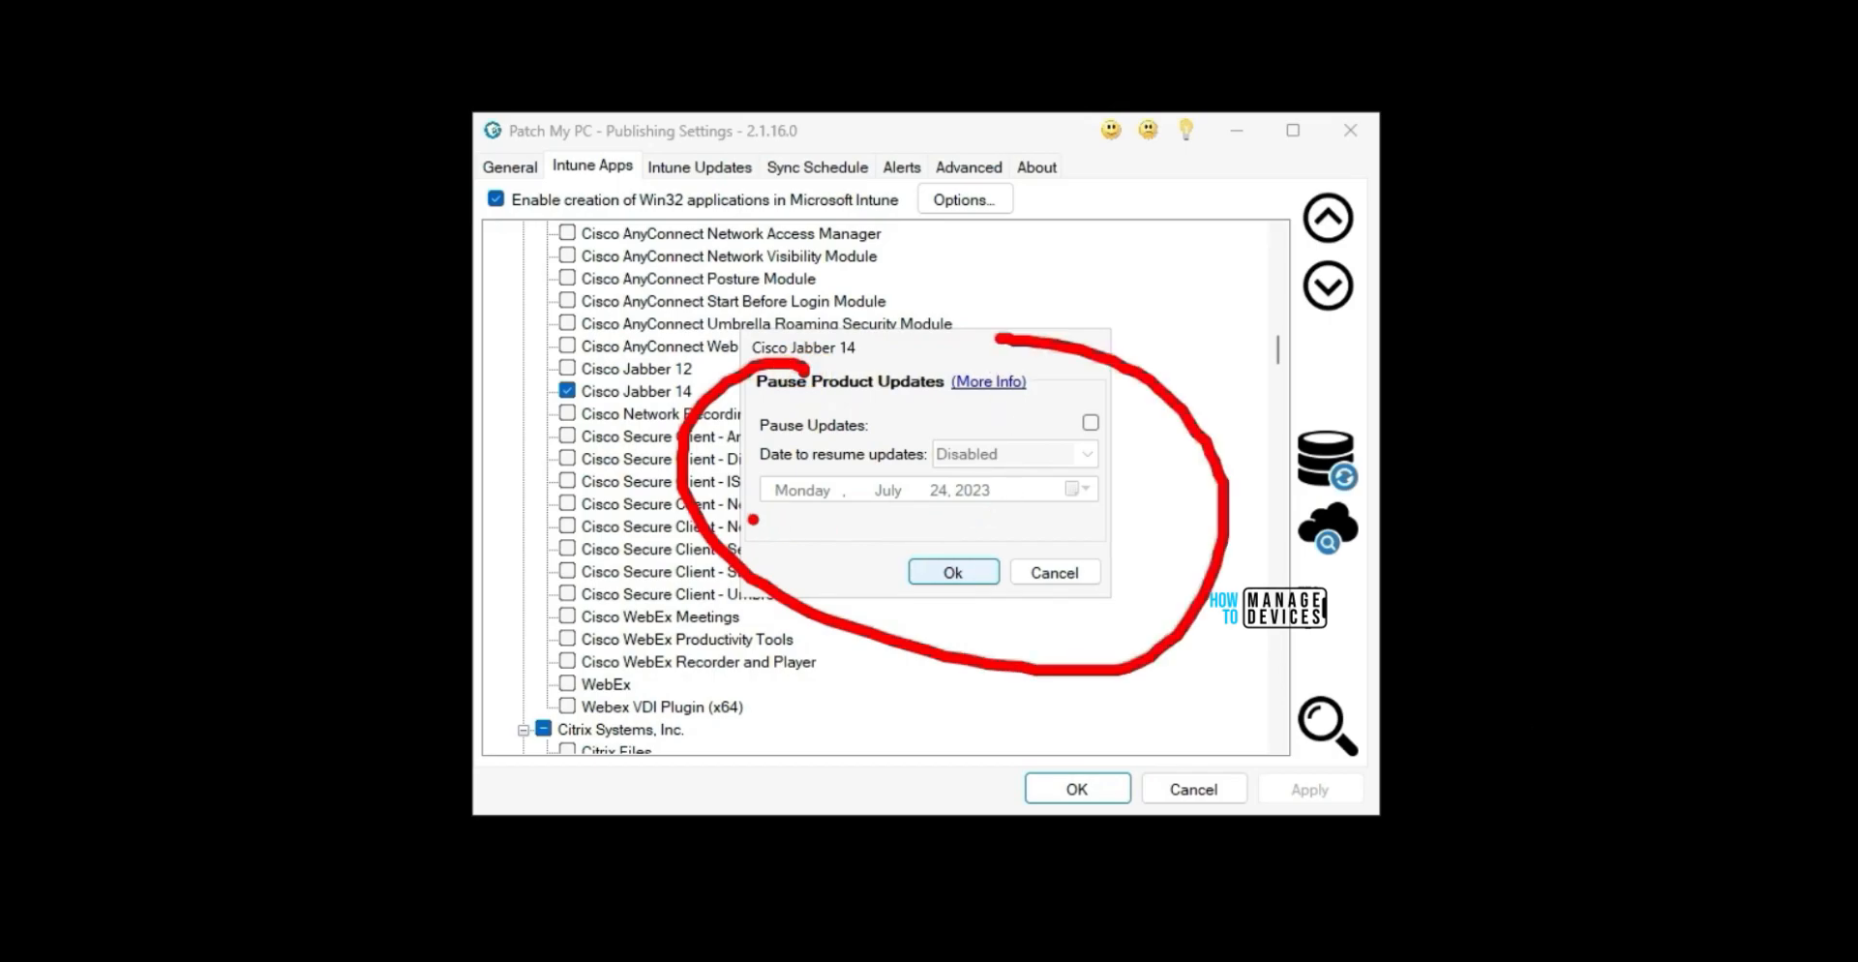
{"action": "left_click_drag", "start_coordinate": [752, 519], "coordinate": [1043, 511]}
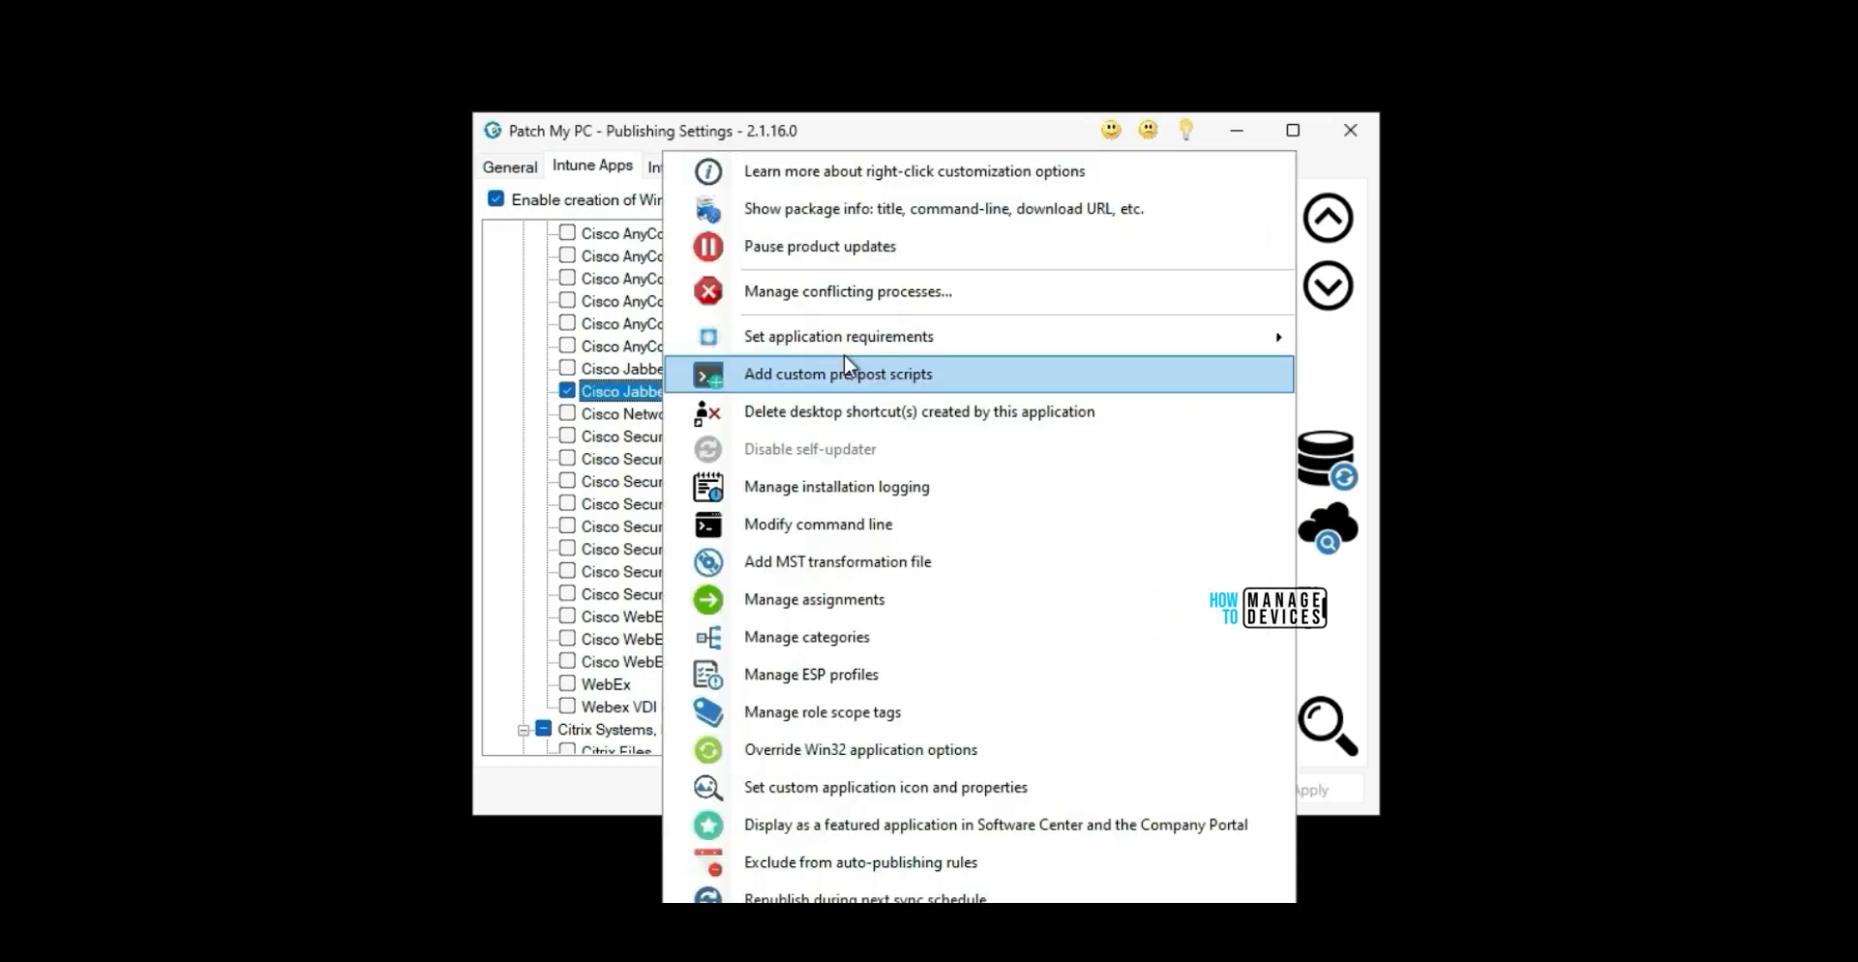
Review the conflicting process policies for Cisco Jabber 14, including the notification and defer settings.
{"action": "left_click", "coordinate": [833, 290]}
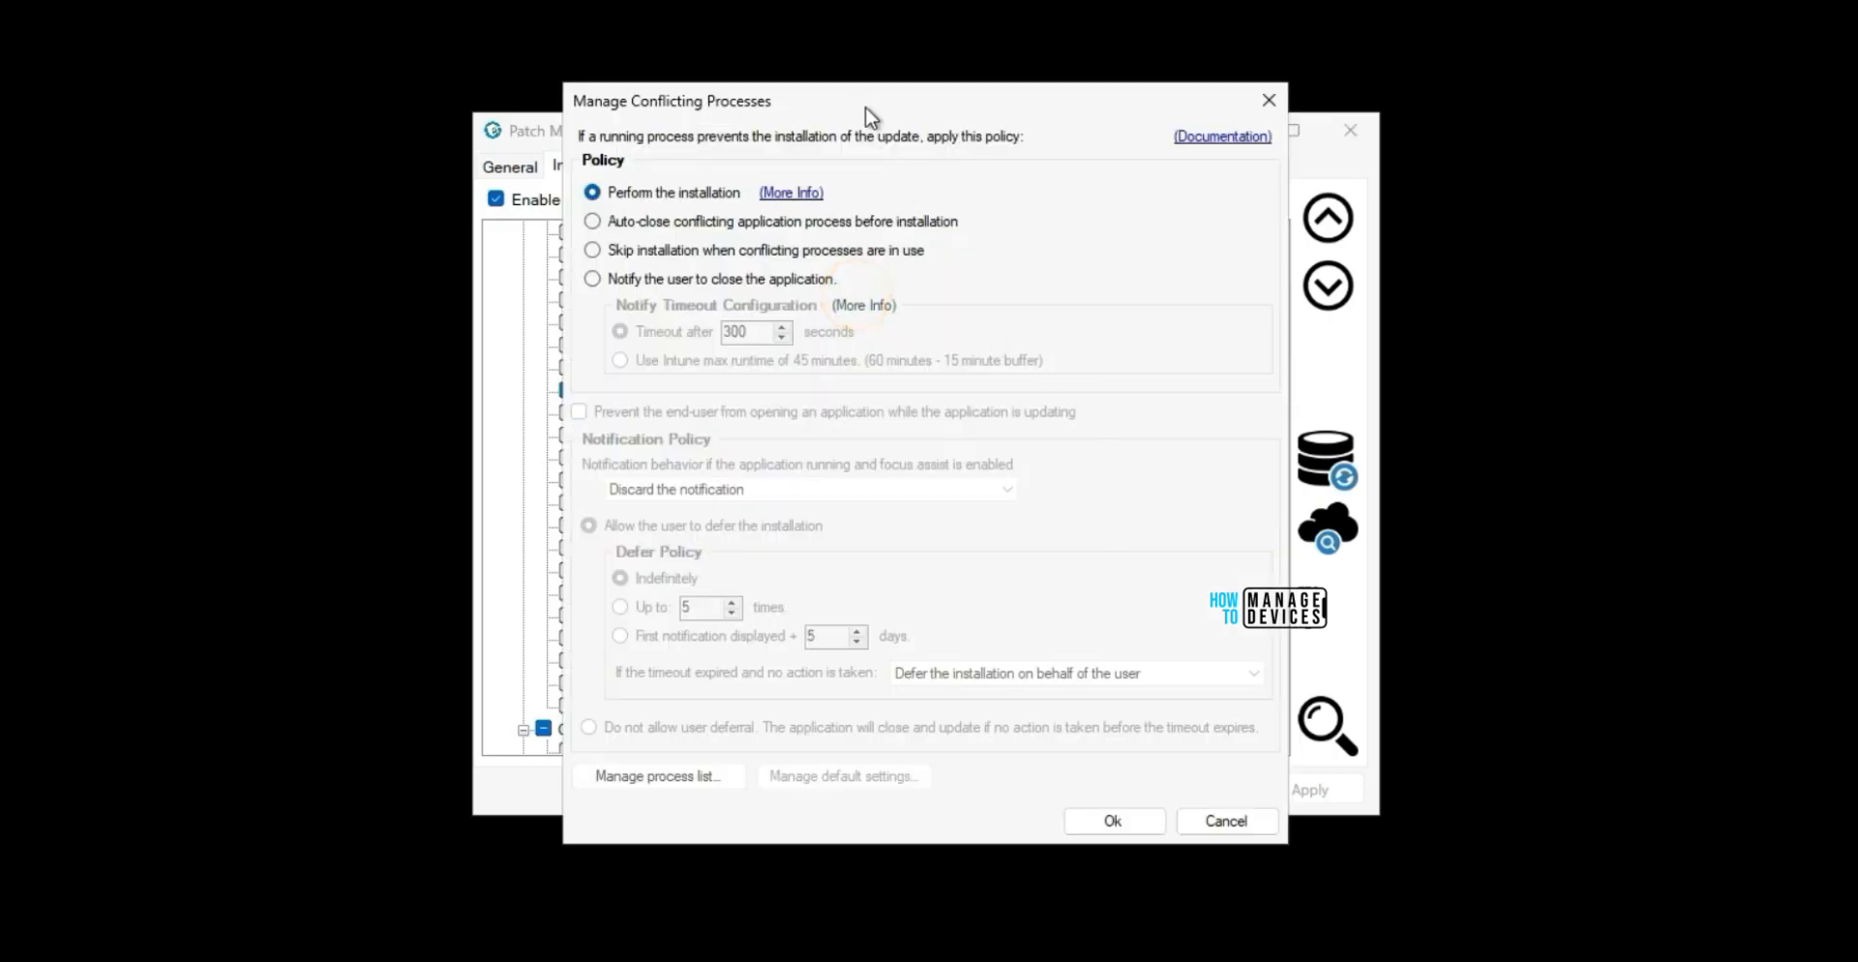
{"action": "left_click_drag", "start_coordinate": [864, 101], "coordinate": [1240, 131]}
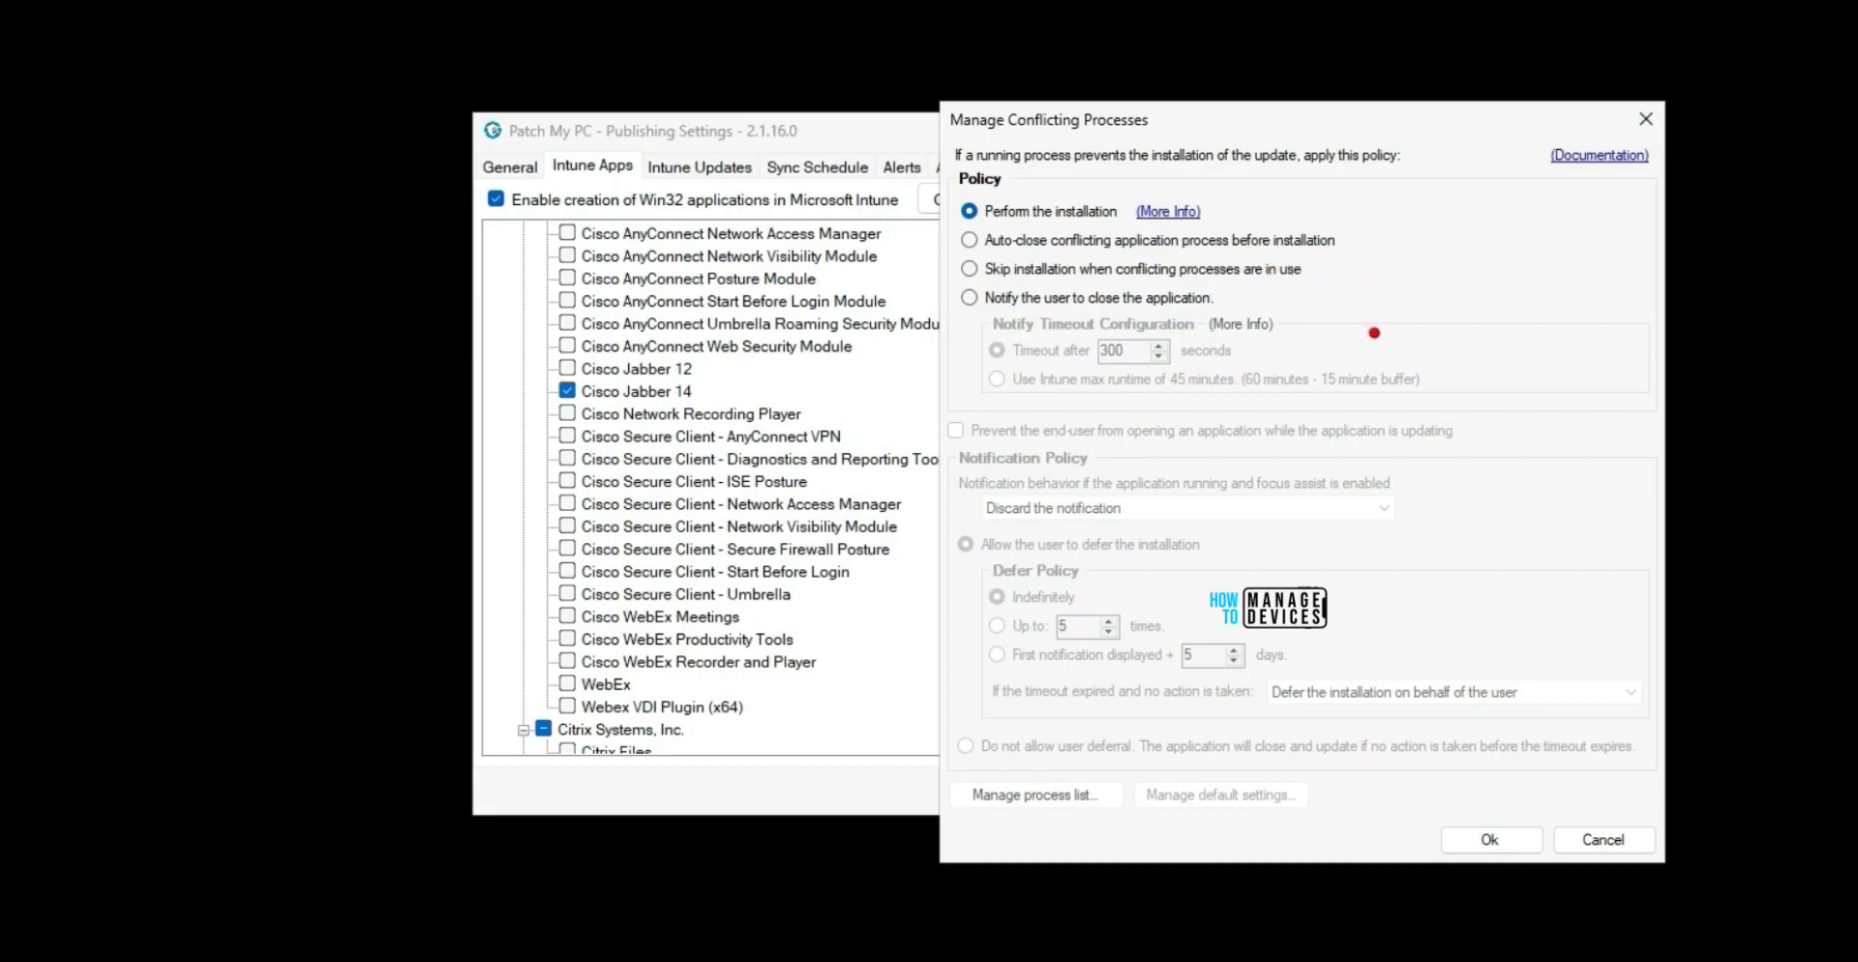
{"action": "left_click_drag", "start_coordinate": [1396, 166], "coordinate": [1406, 504]}
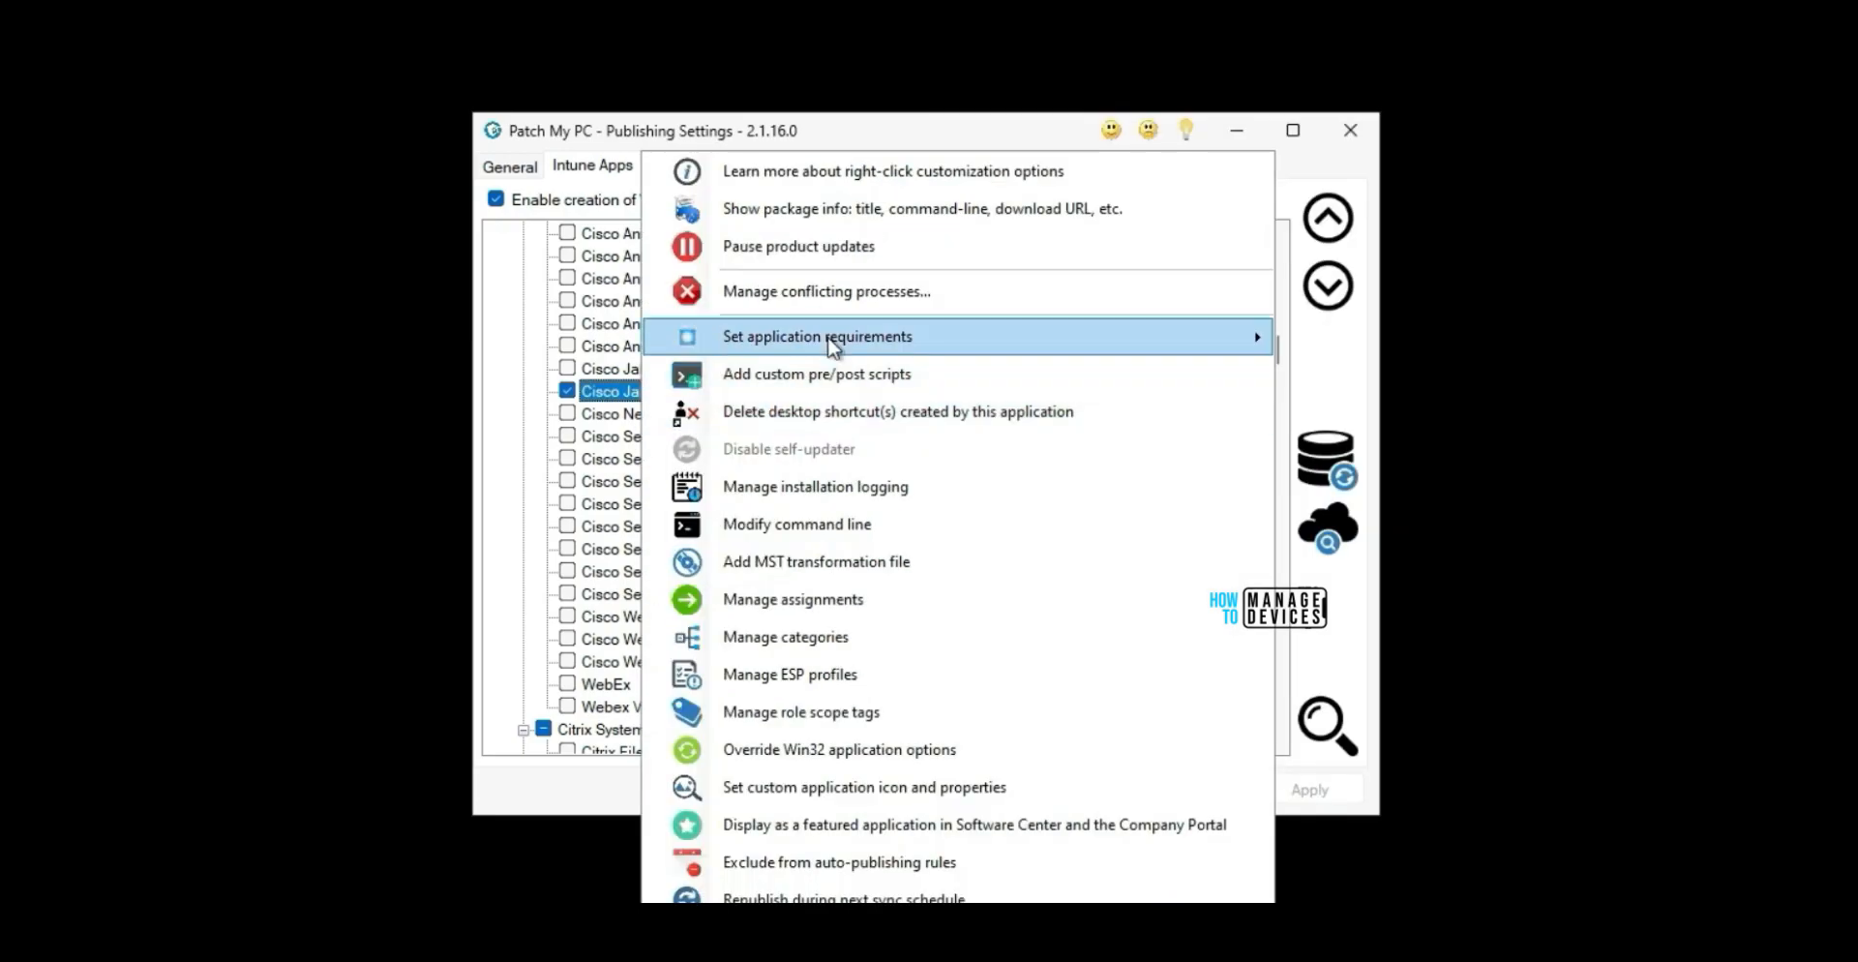
Examine the application requirement options for Cisco Jabber 14 and its custom pre/post scripts option.
{"action": "mouse_move", "coordinate": [830, 348]}
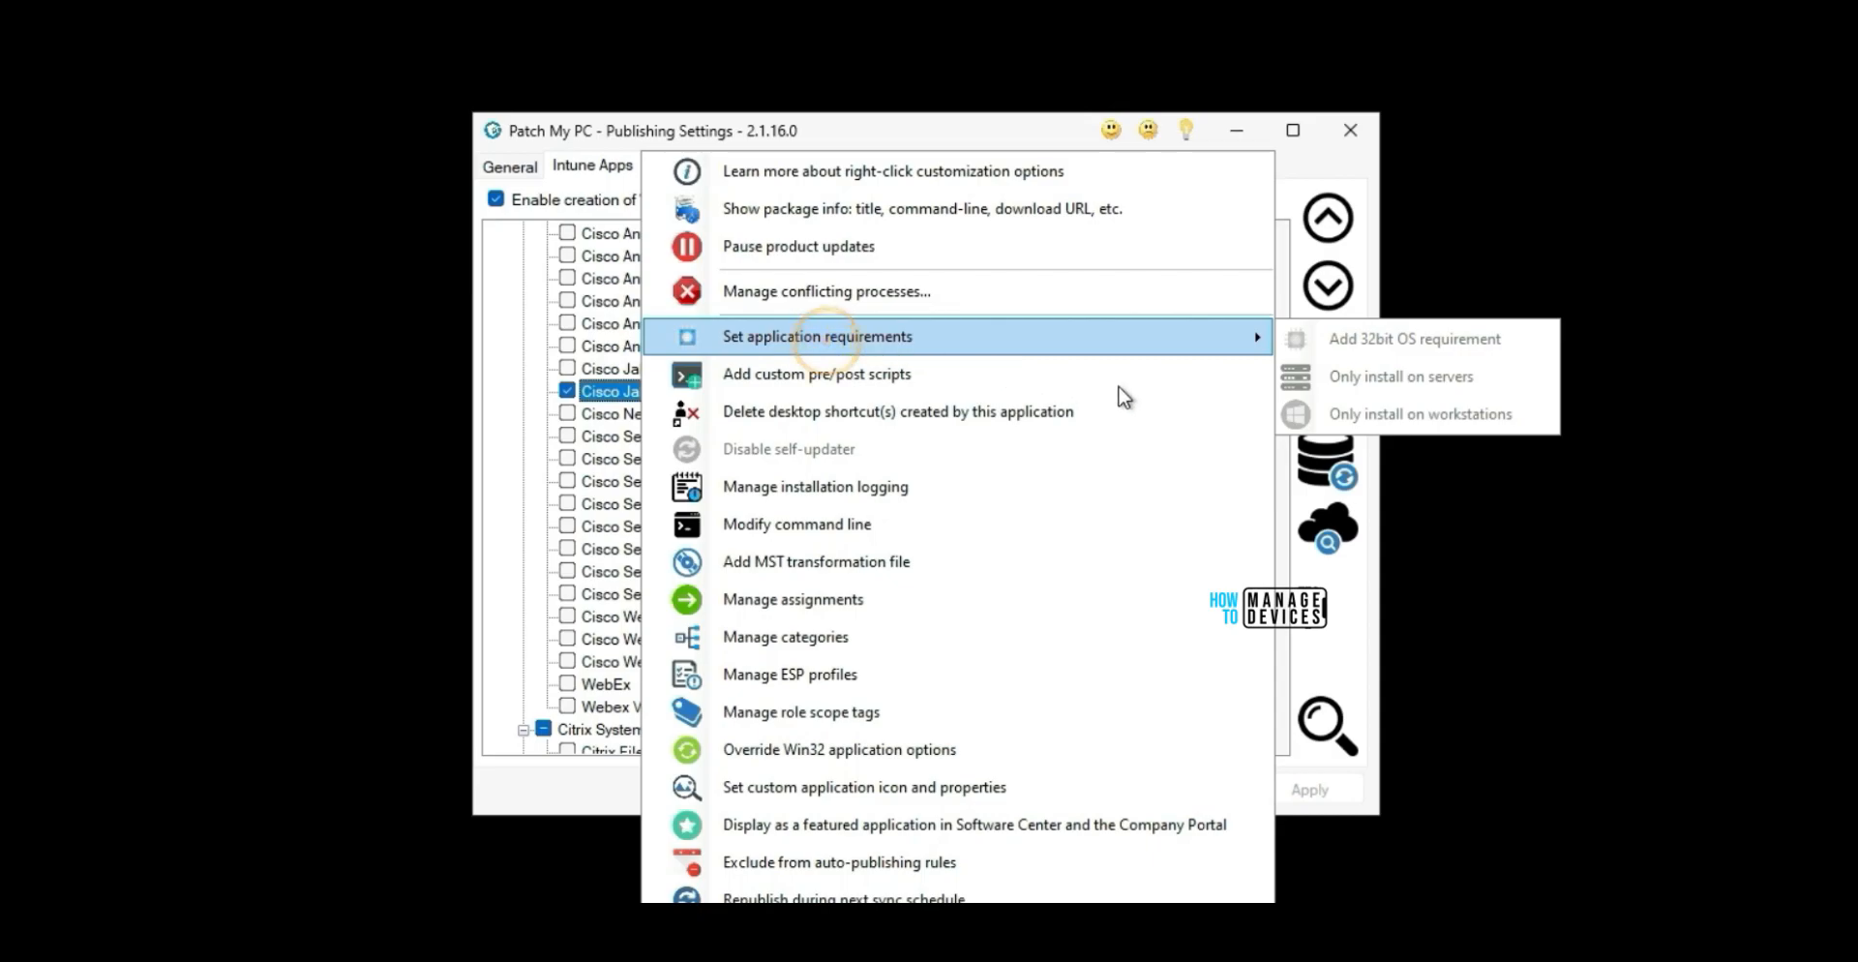
{"action": "mouse_move", "coordinate": [1010, 349]}
{"action": "left_click", "coordinate": [593, 414]}
{"action": "left_click", "coordinate": [593, 414]}
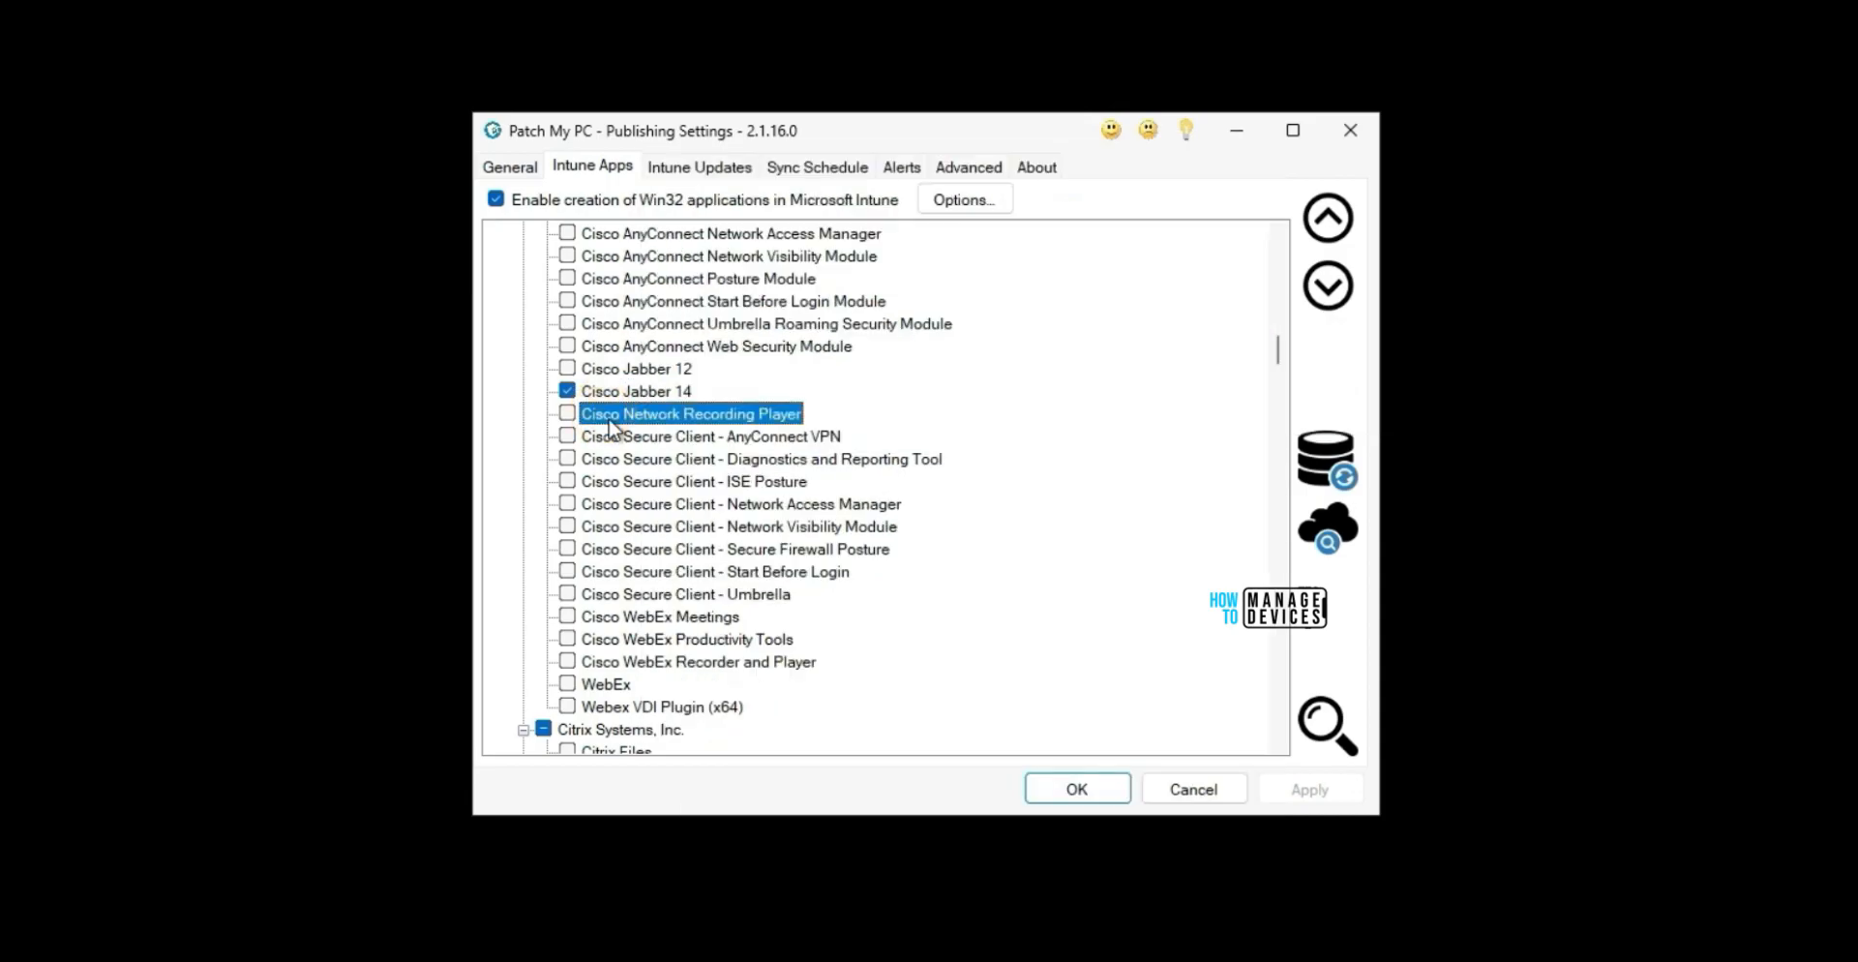
{"action": "right_click", "coordinate": [610, 416]}
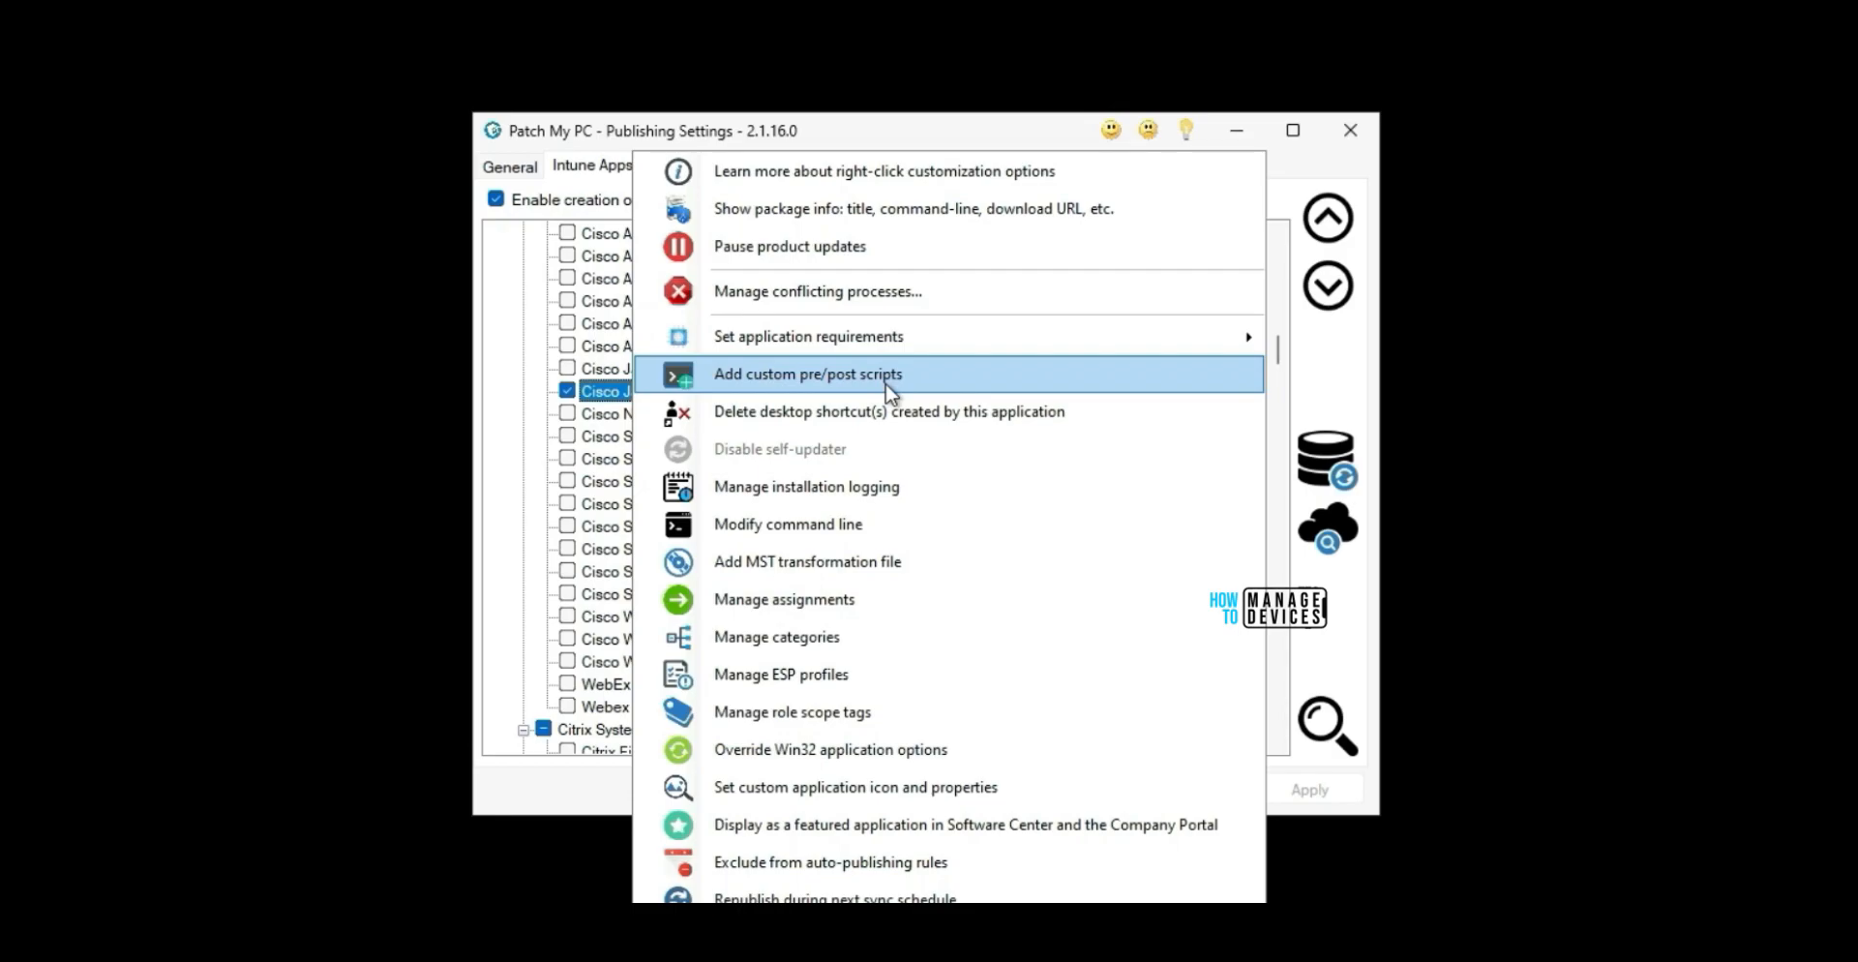
{"action": "left_click", "coordinate": [886, 385]}
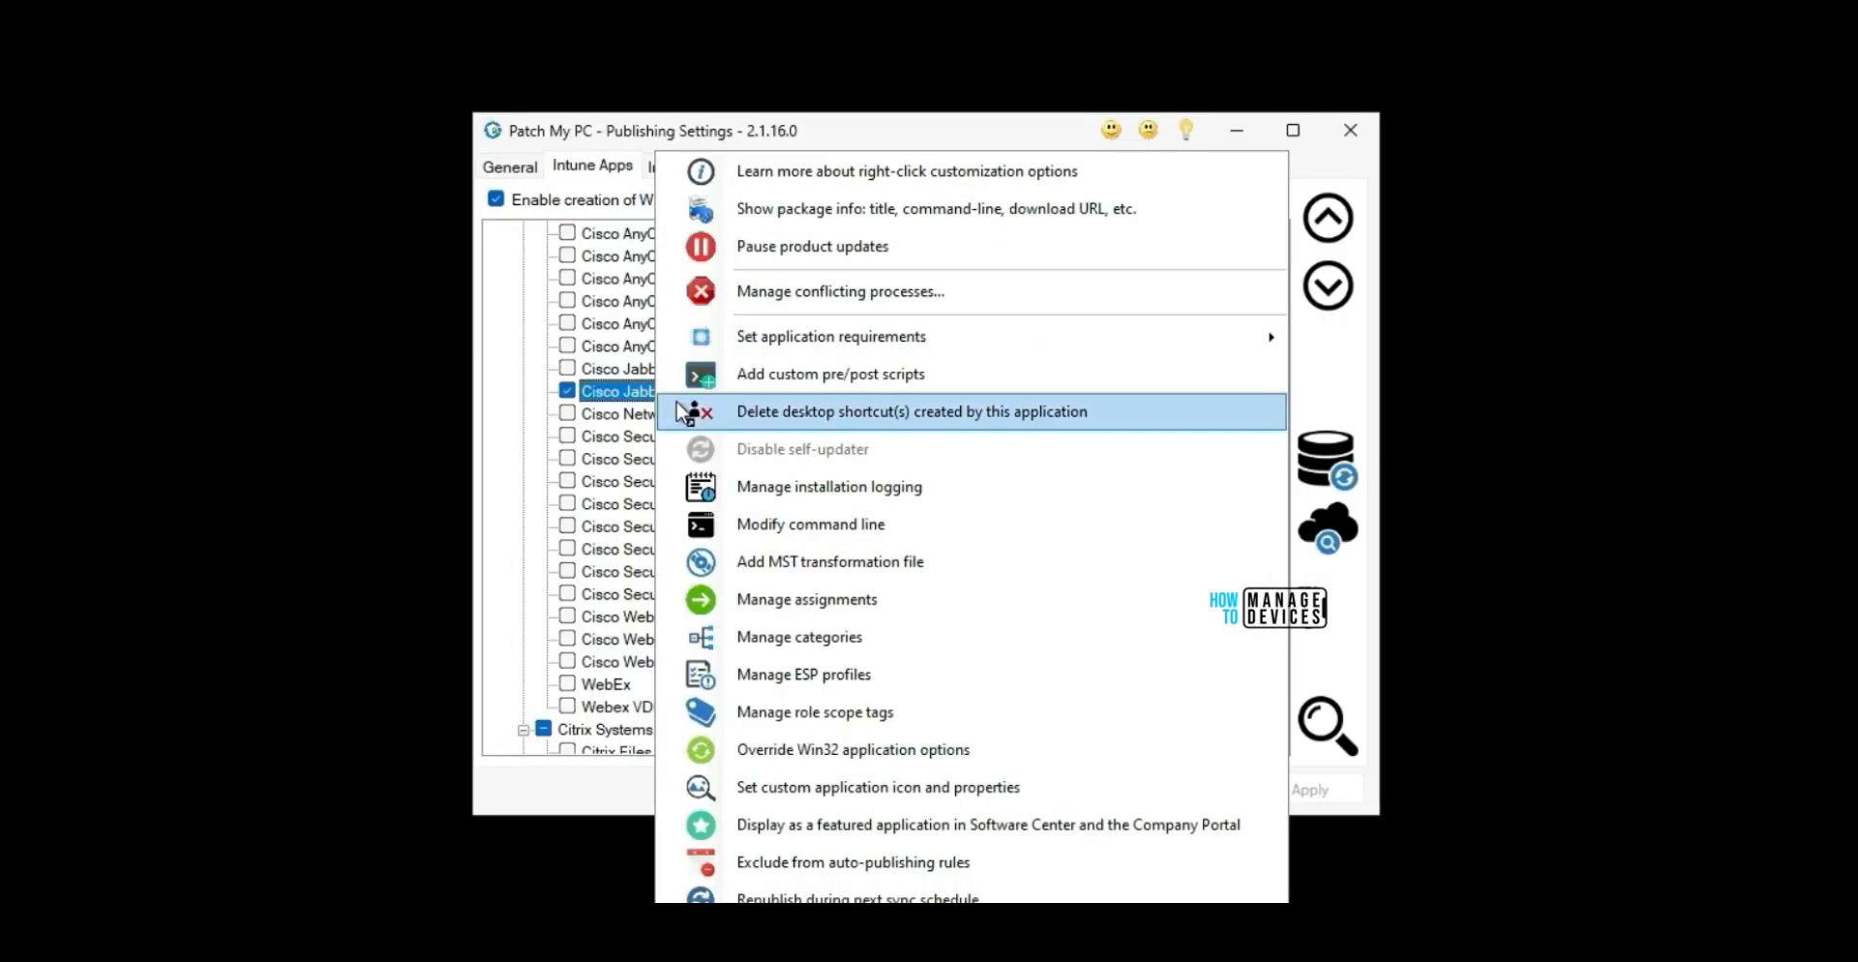
Enable deletion of desktop shortcuts created by Cisco Jabber 14, and turn the option back off.
{"action": "left_click", "coordinate": [874, 413]}
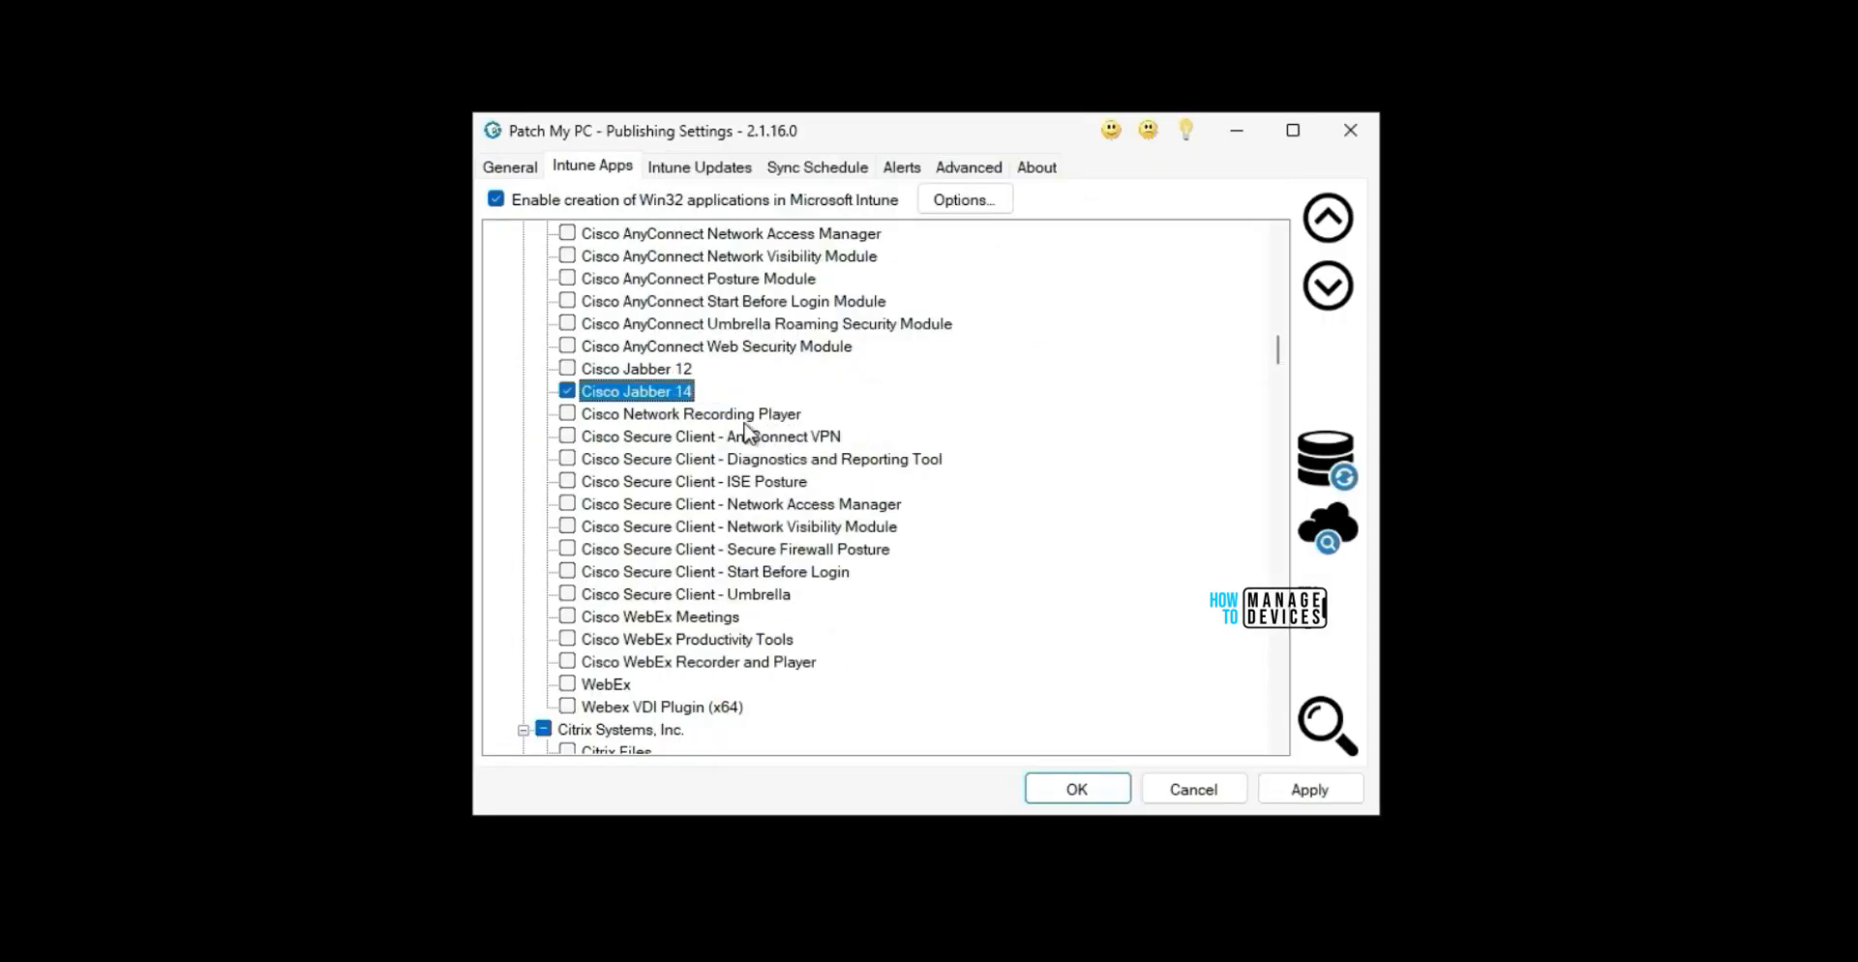
{"action": "right_click", "coordinate": [669, 392]}
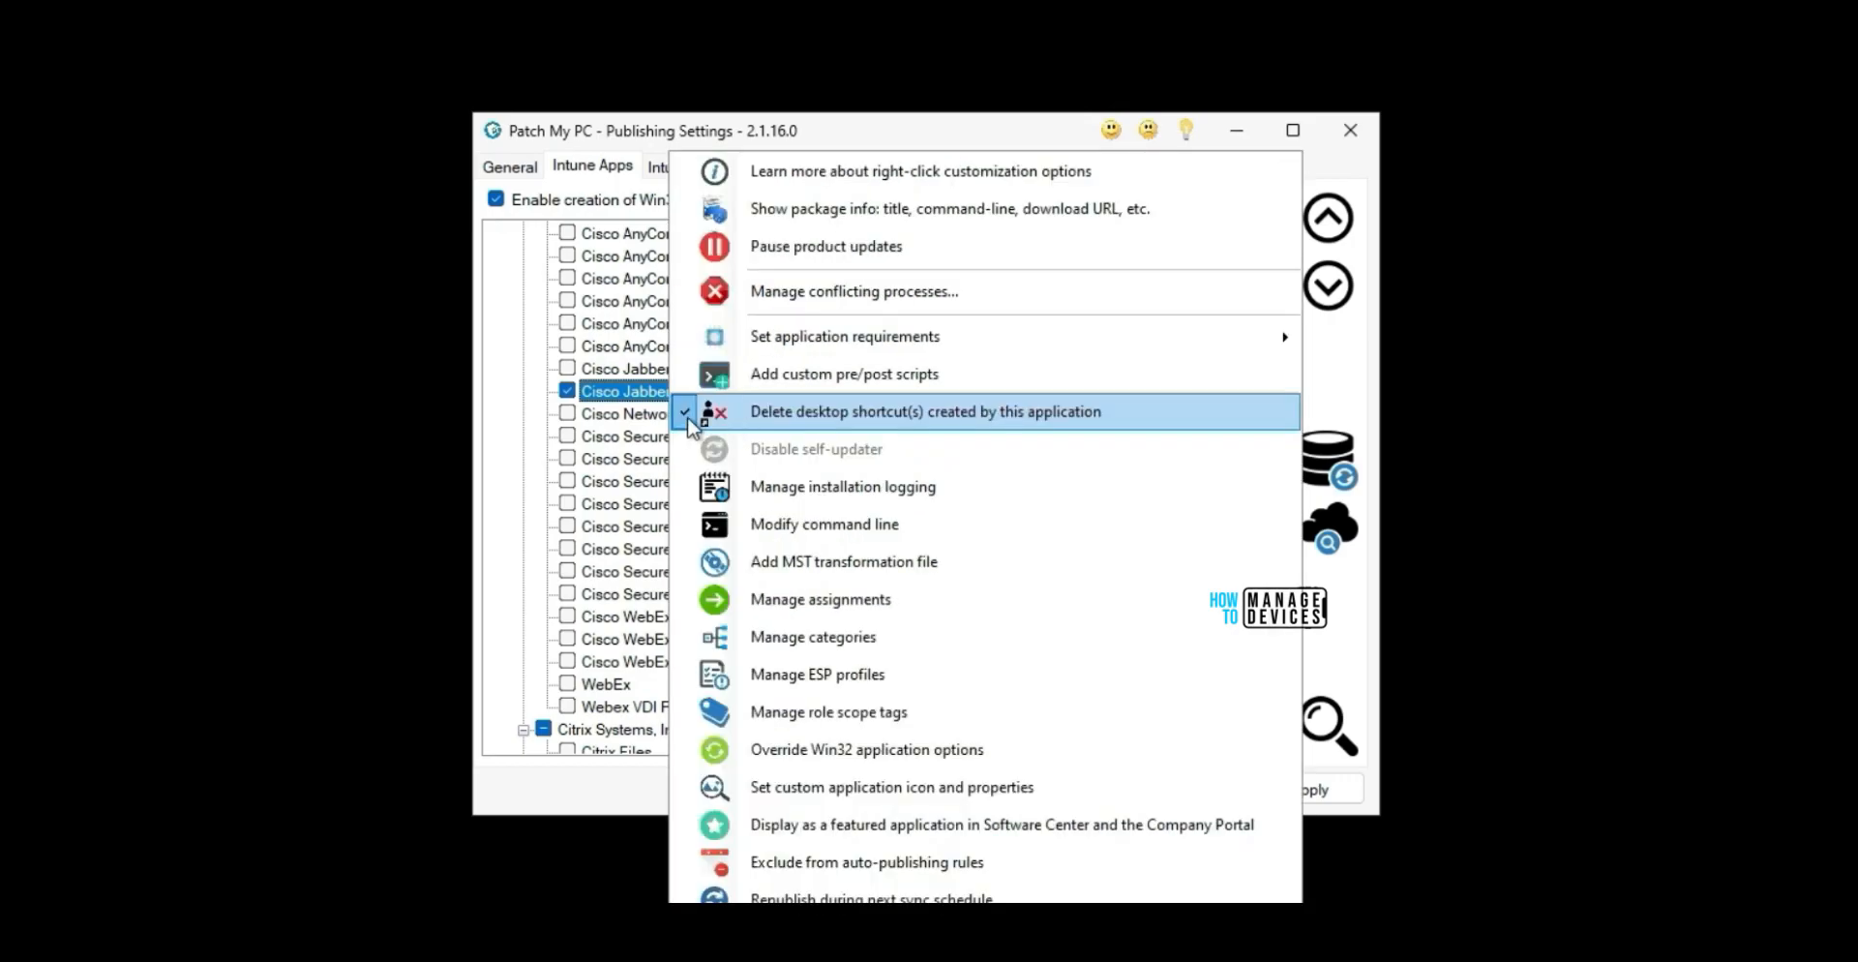
{"action": "left_click", "coordinate": [758, 420]}
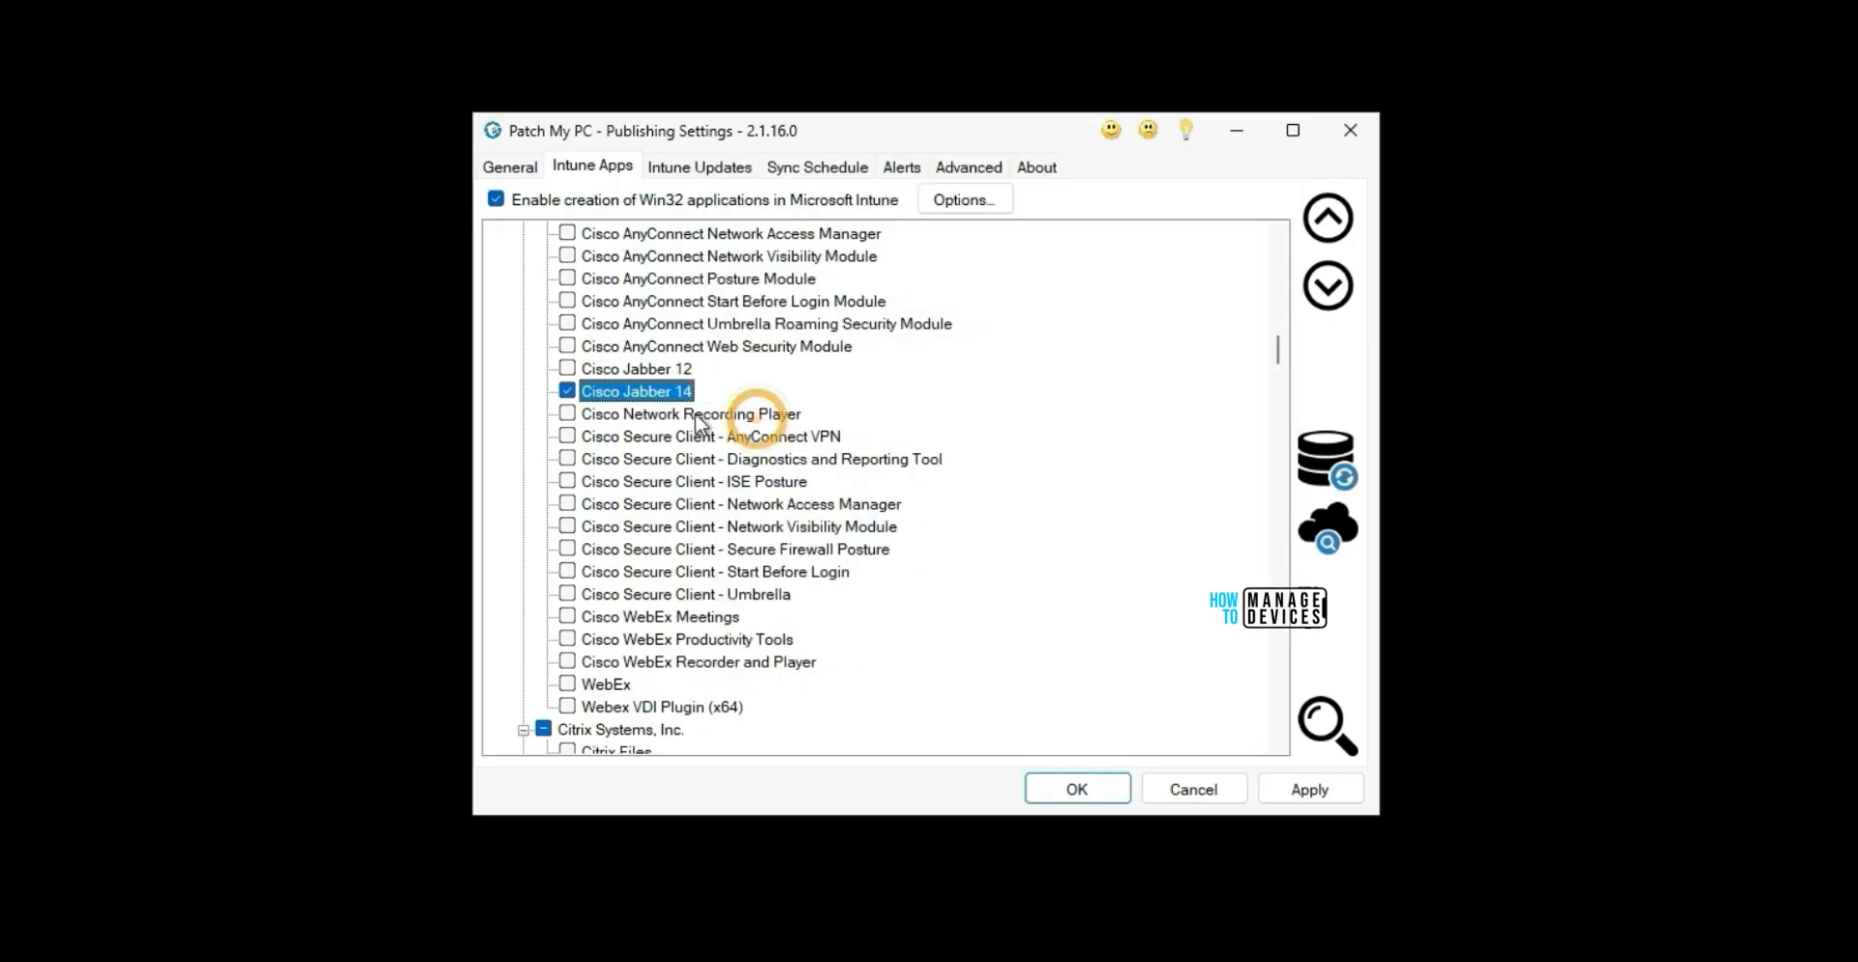
Enable logging in the installation logging options for Cisco Jabber 14 and examine the folder path, verbose logging and computer name prefix settings.
{"action": "right_click", "coordinate": [674, 392]}
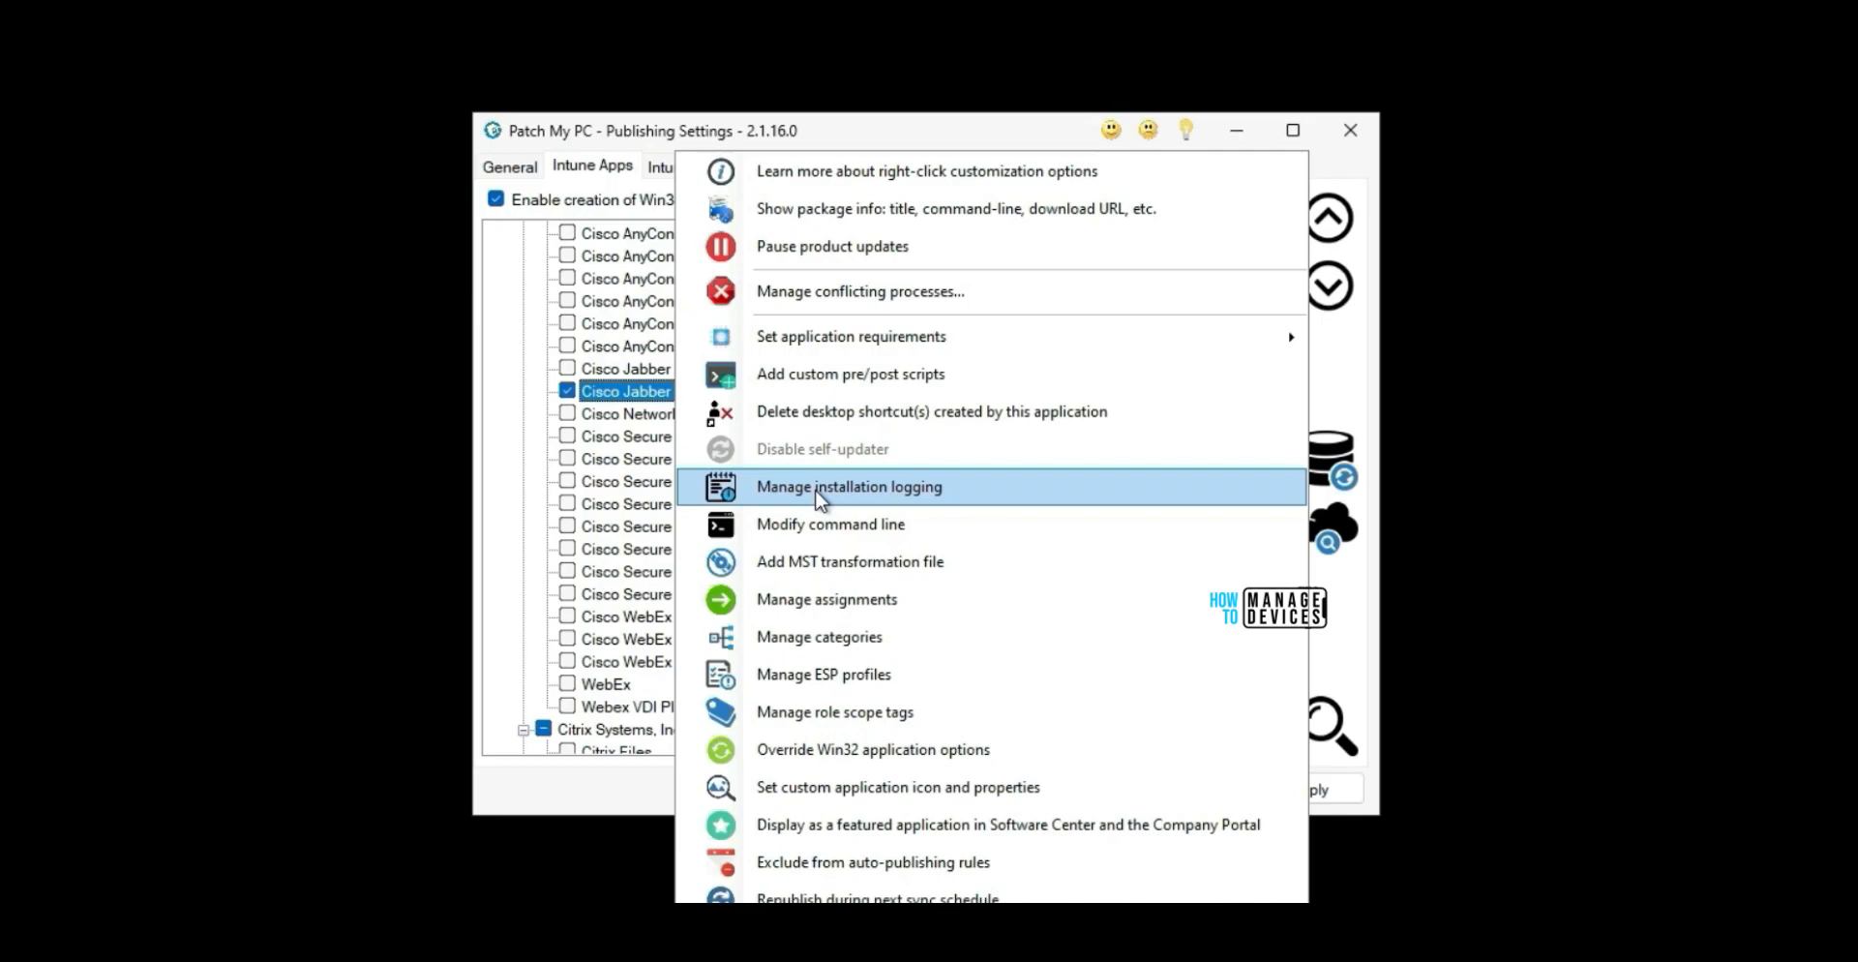
{"action": "left_click", "coordinate": [821, 496]}
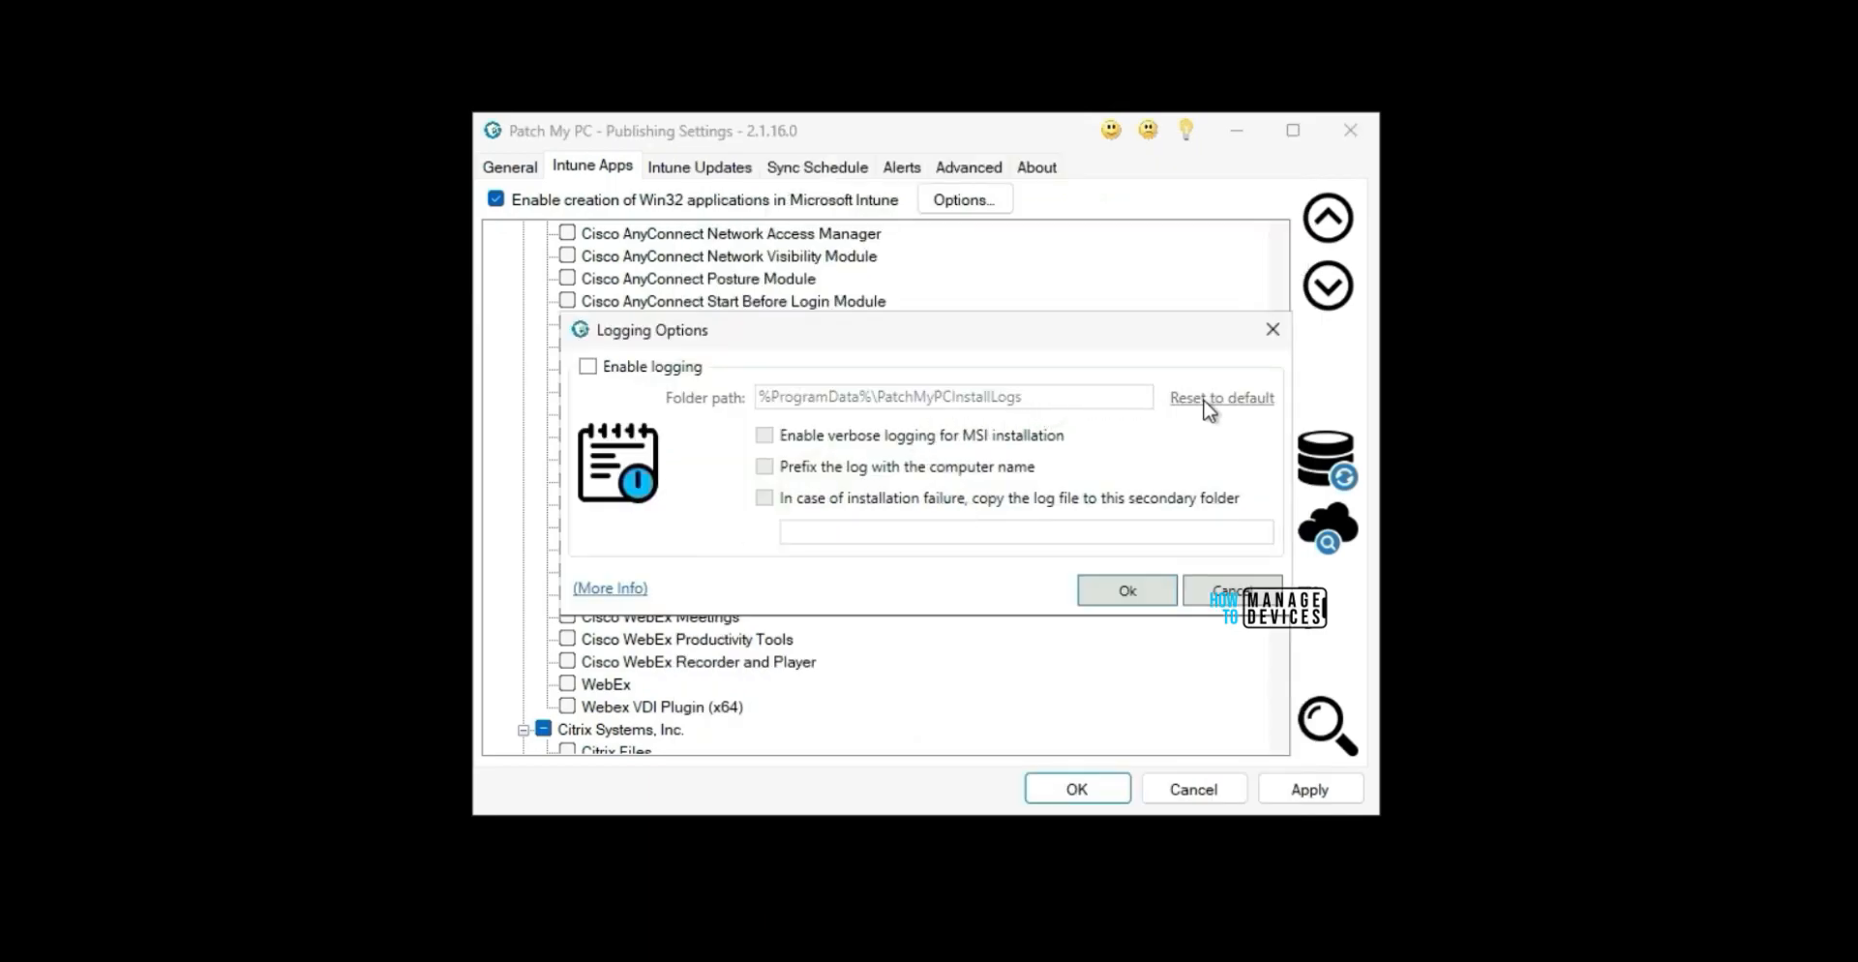
{"action": "left_click", "coordinate": [759, 434]}
{"action": "left_click", "coordinate": [588, 367]}
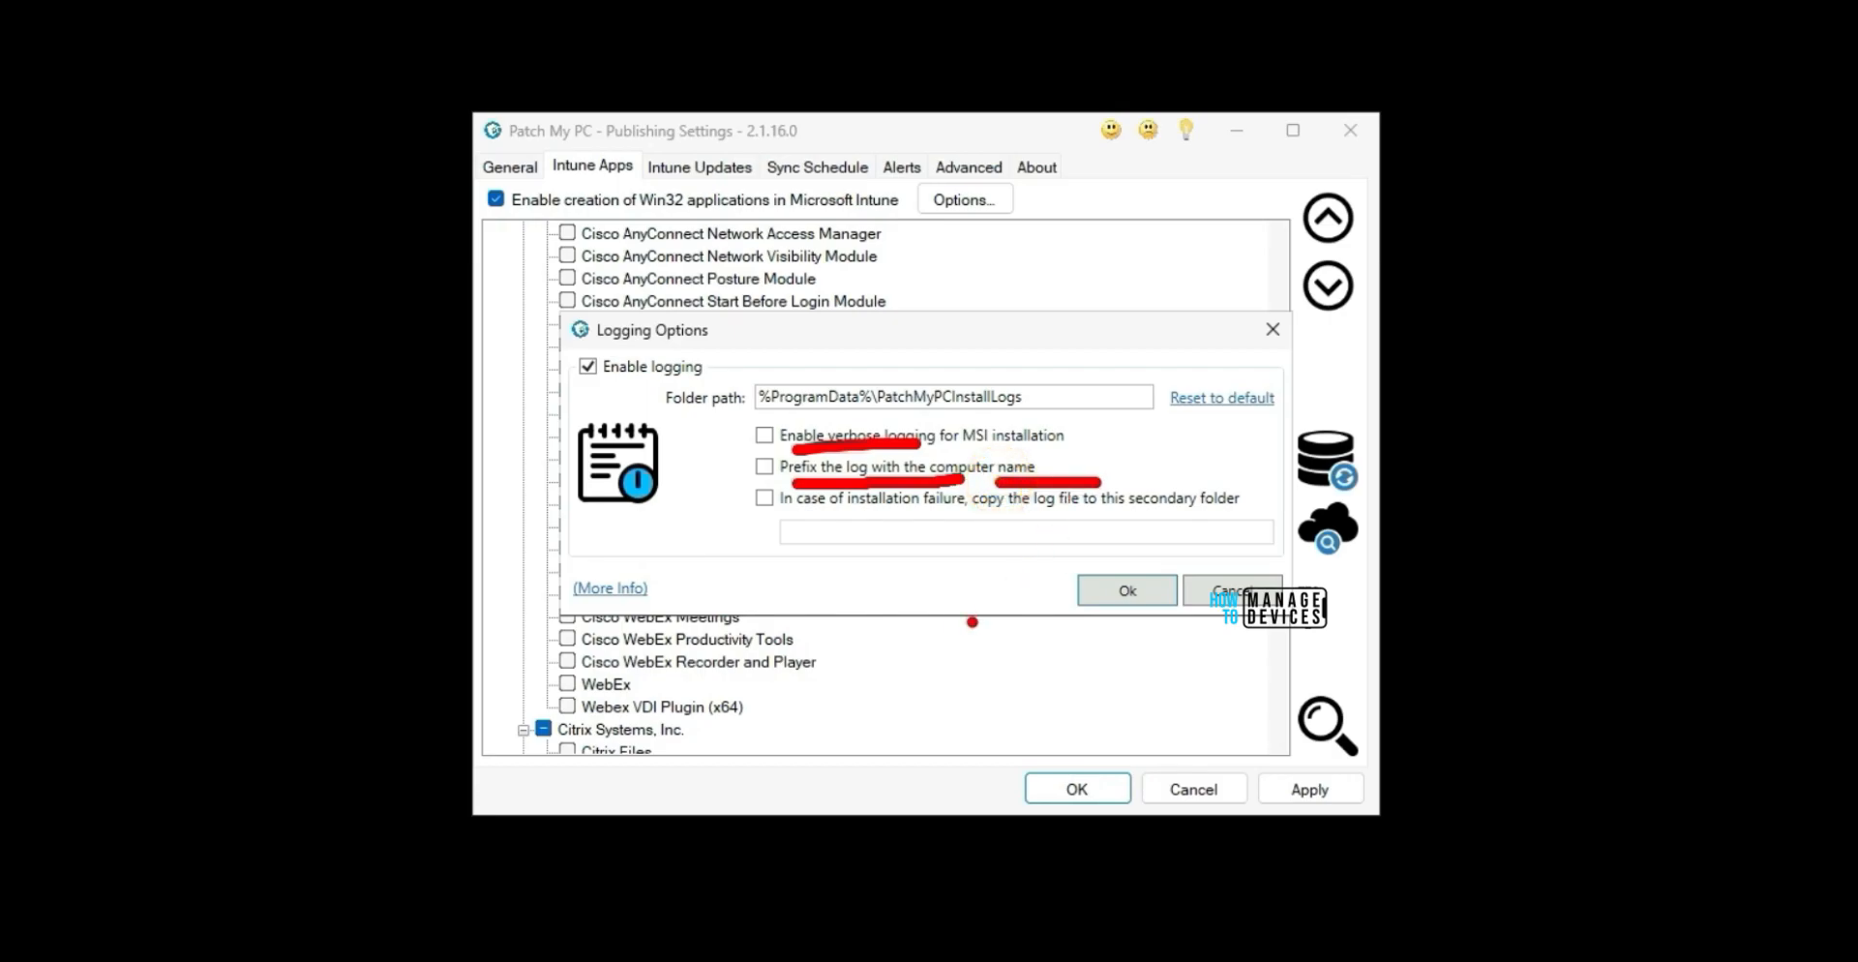
{"action": "left_click", "coordinate": [1166, 587]}
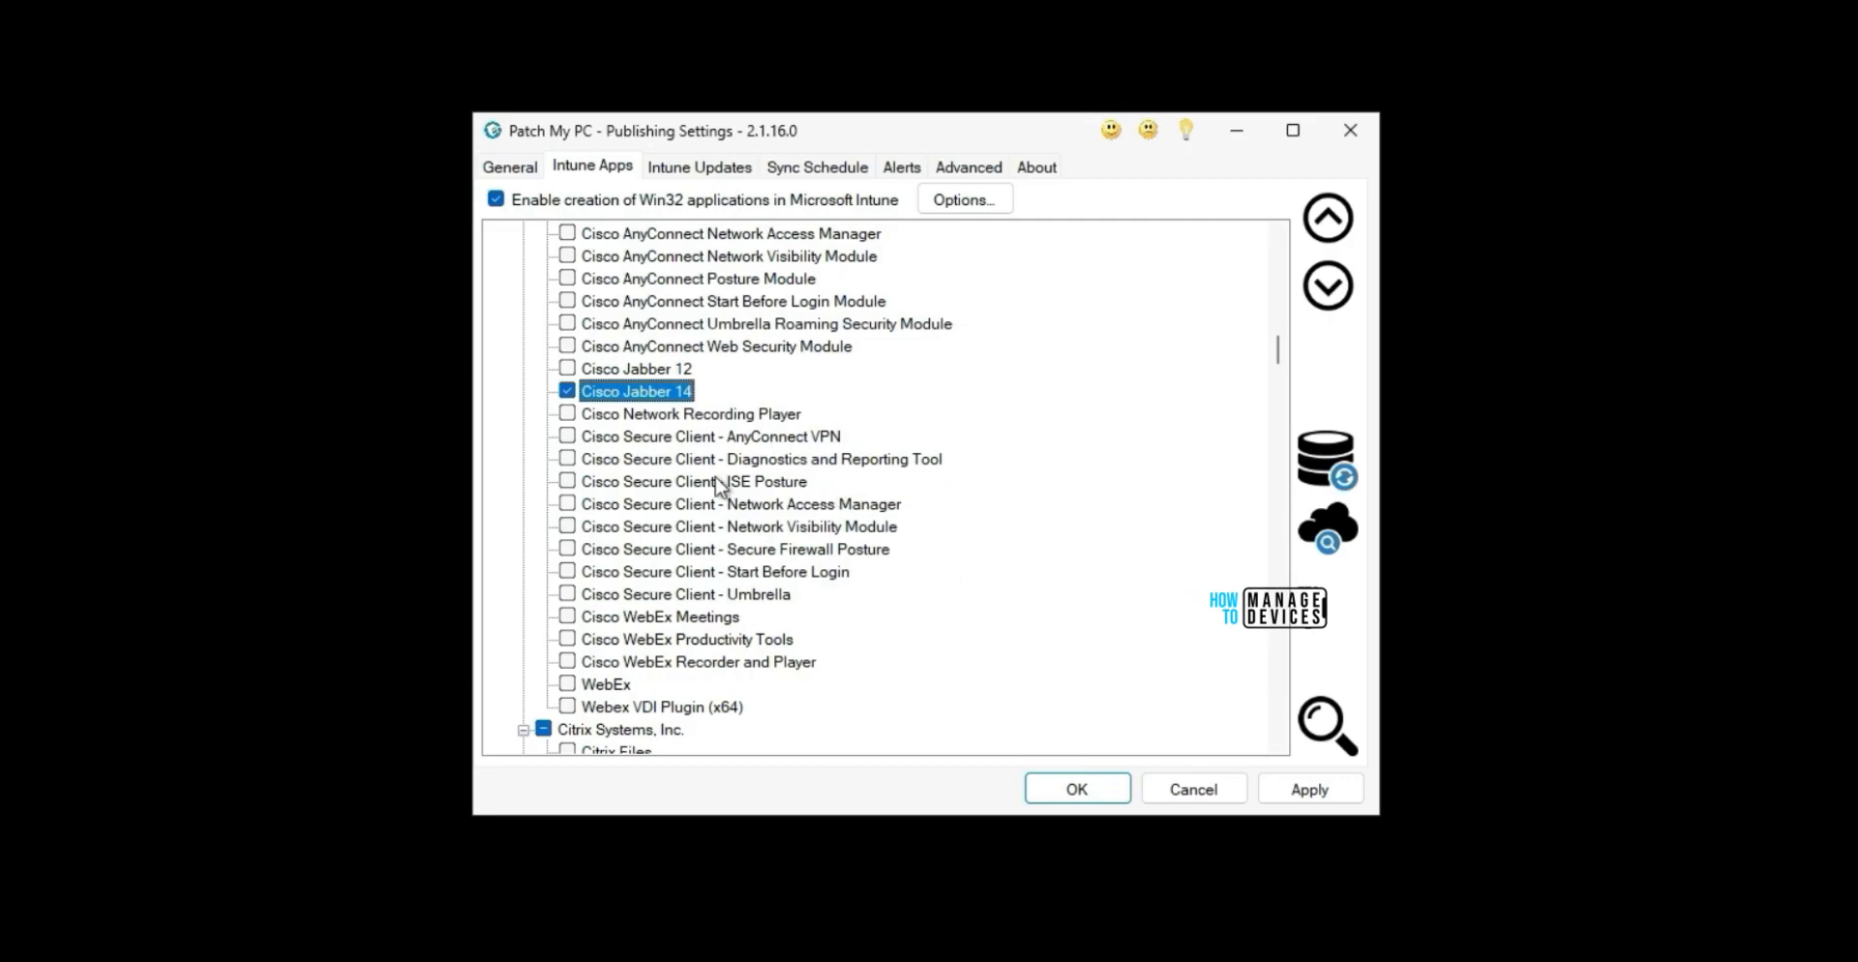
Look over the command line, MST transformation file and assignment options for Cisco Jabber 14.
{"action": "right_click", "coordinate": [665, 390]}
{"action": "left_click", "coordinate": [847, 528]}
{"action": "right_click", "coordinate": [675, 397]}
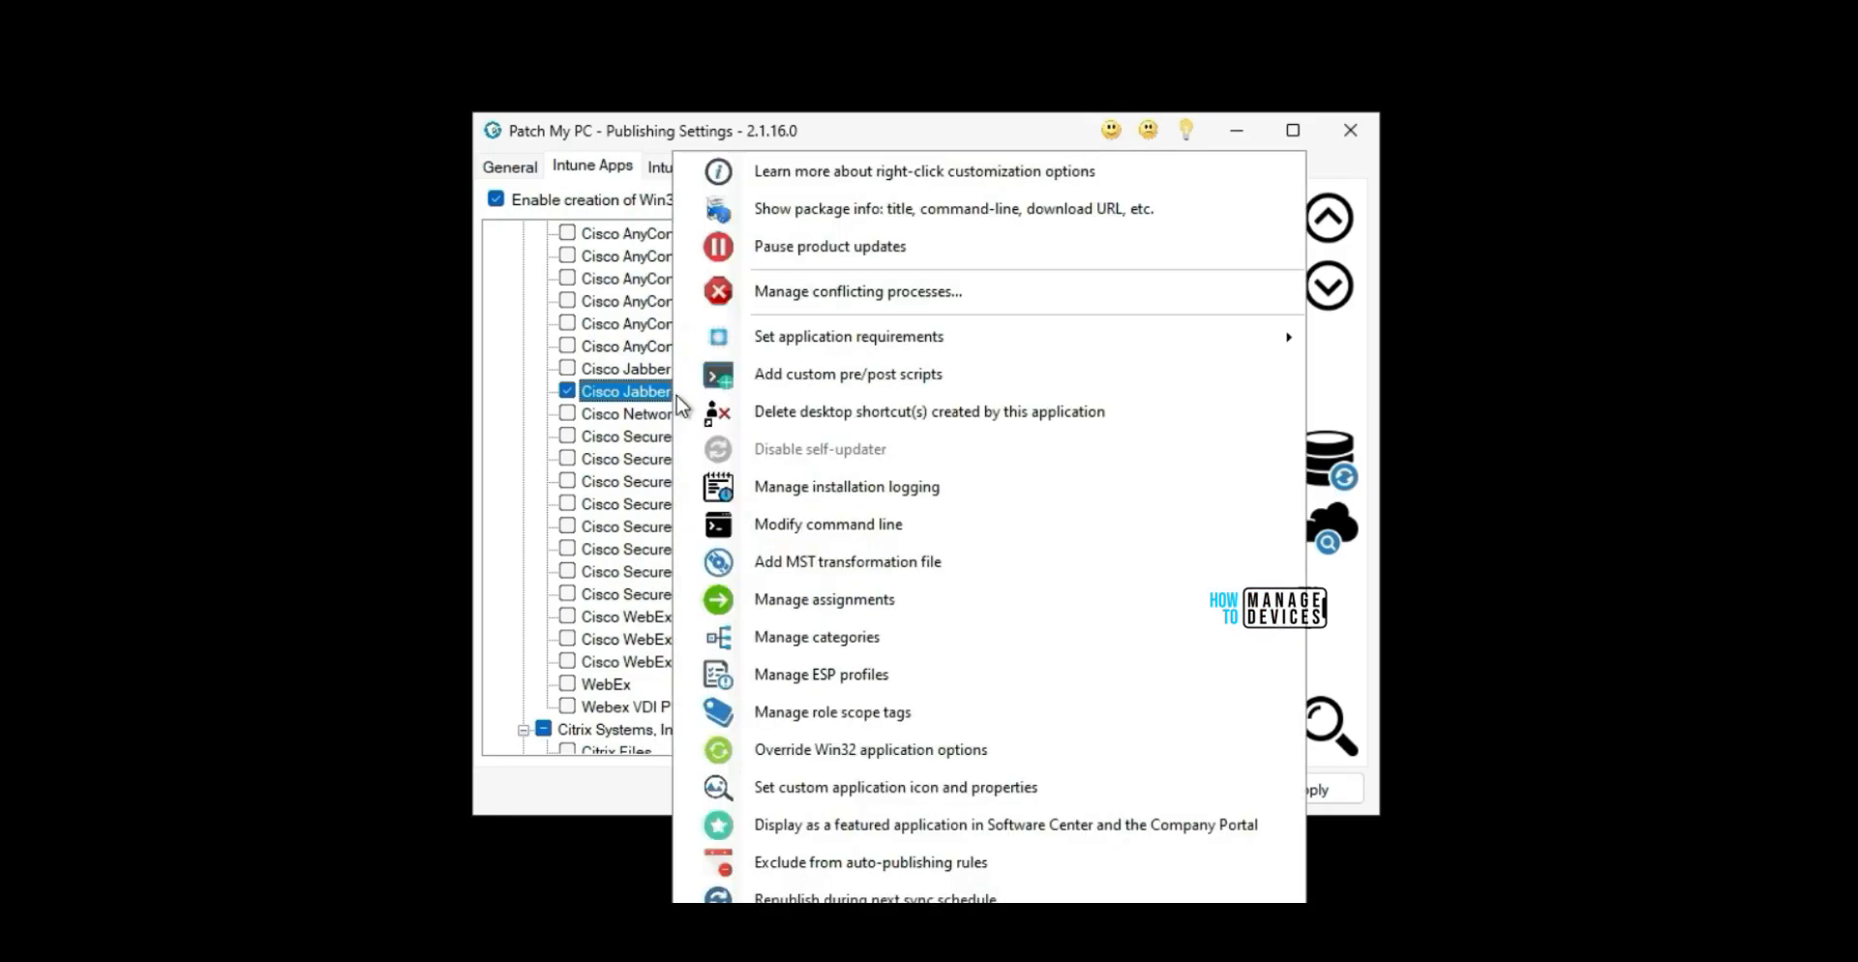
{"action": "left_click", "coordinate": [829, 601]}
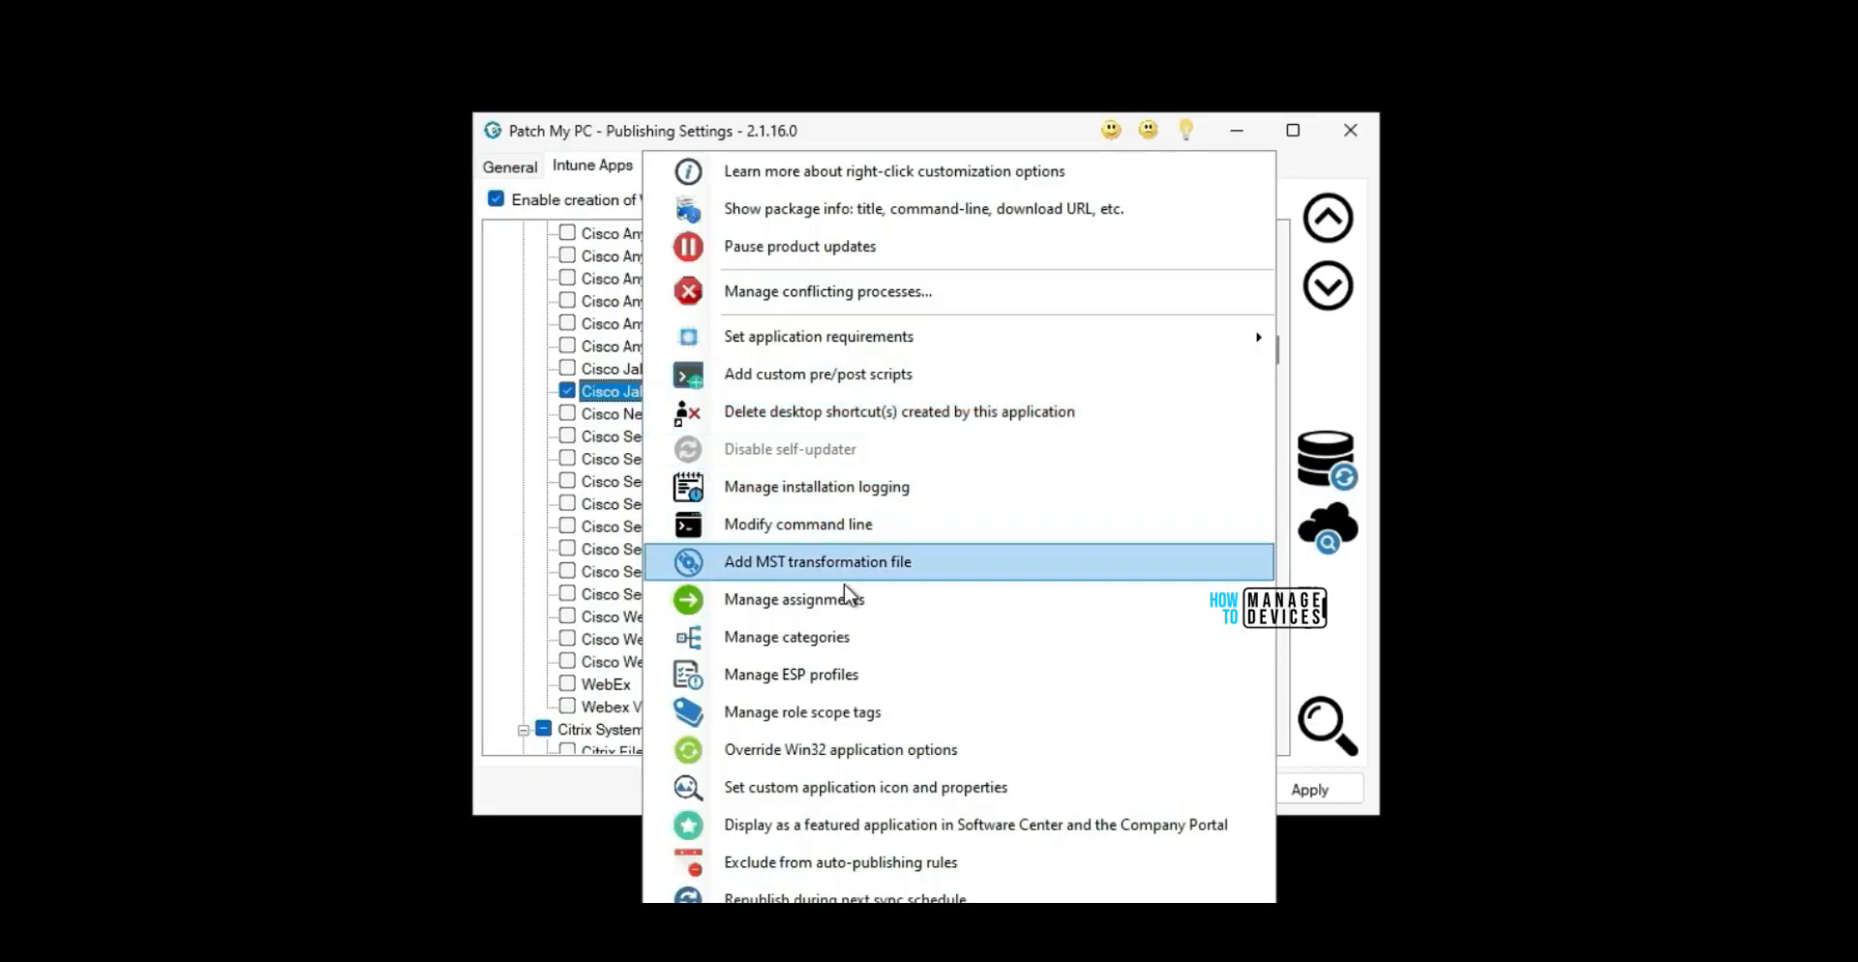
{"action": "left_click", "coordinate": [836, 600]}
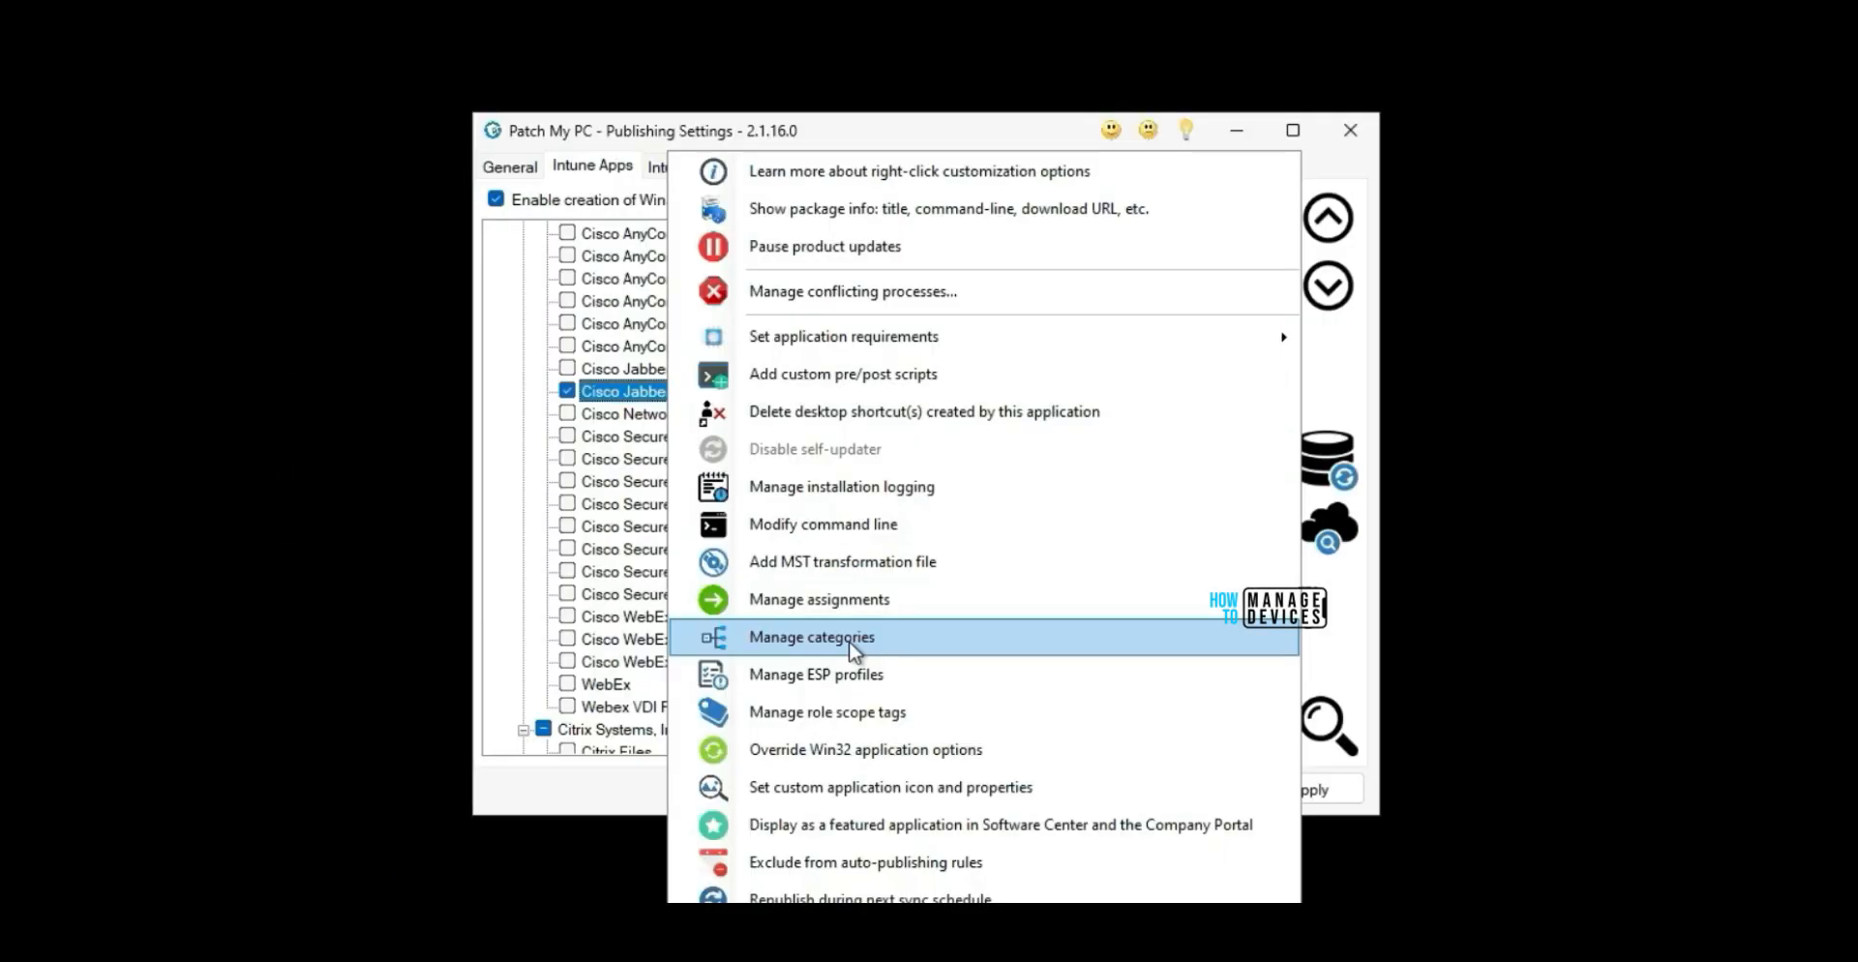
Examine the category options for Cisco Jabber 14, including the Productivity category and adding a new category.
{"action": "left_click", "coordinate": [851, 639]}
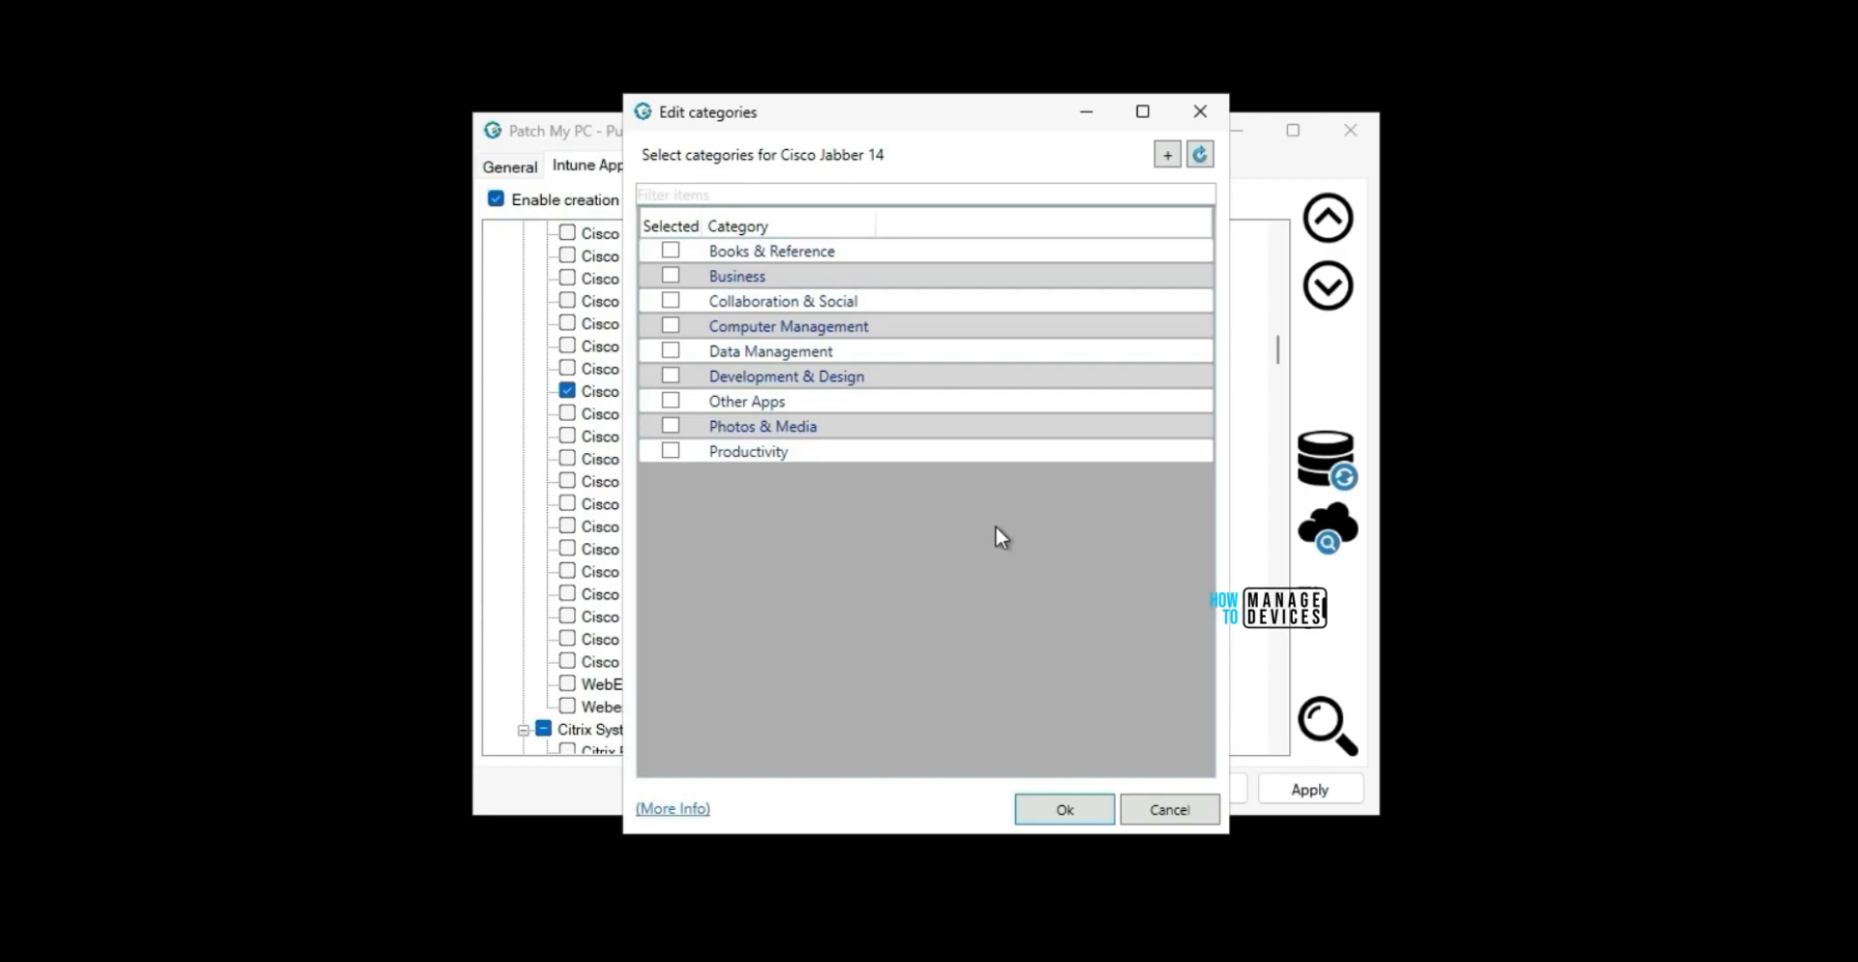
{"action": "left_click", "coordinate": [670, 451]}
{"action": "left_click", "coordinate": [1167, 155]}
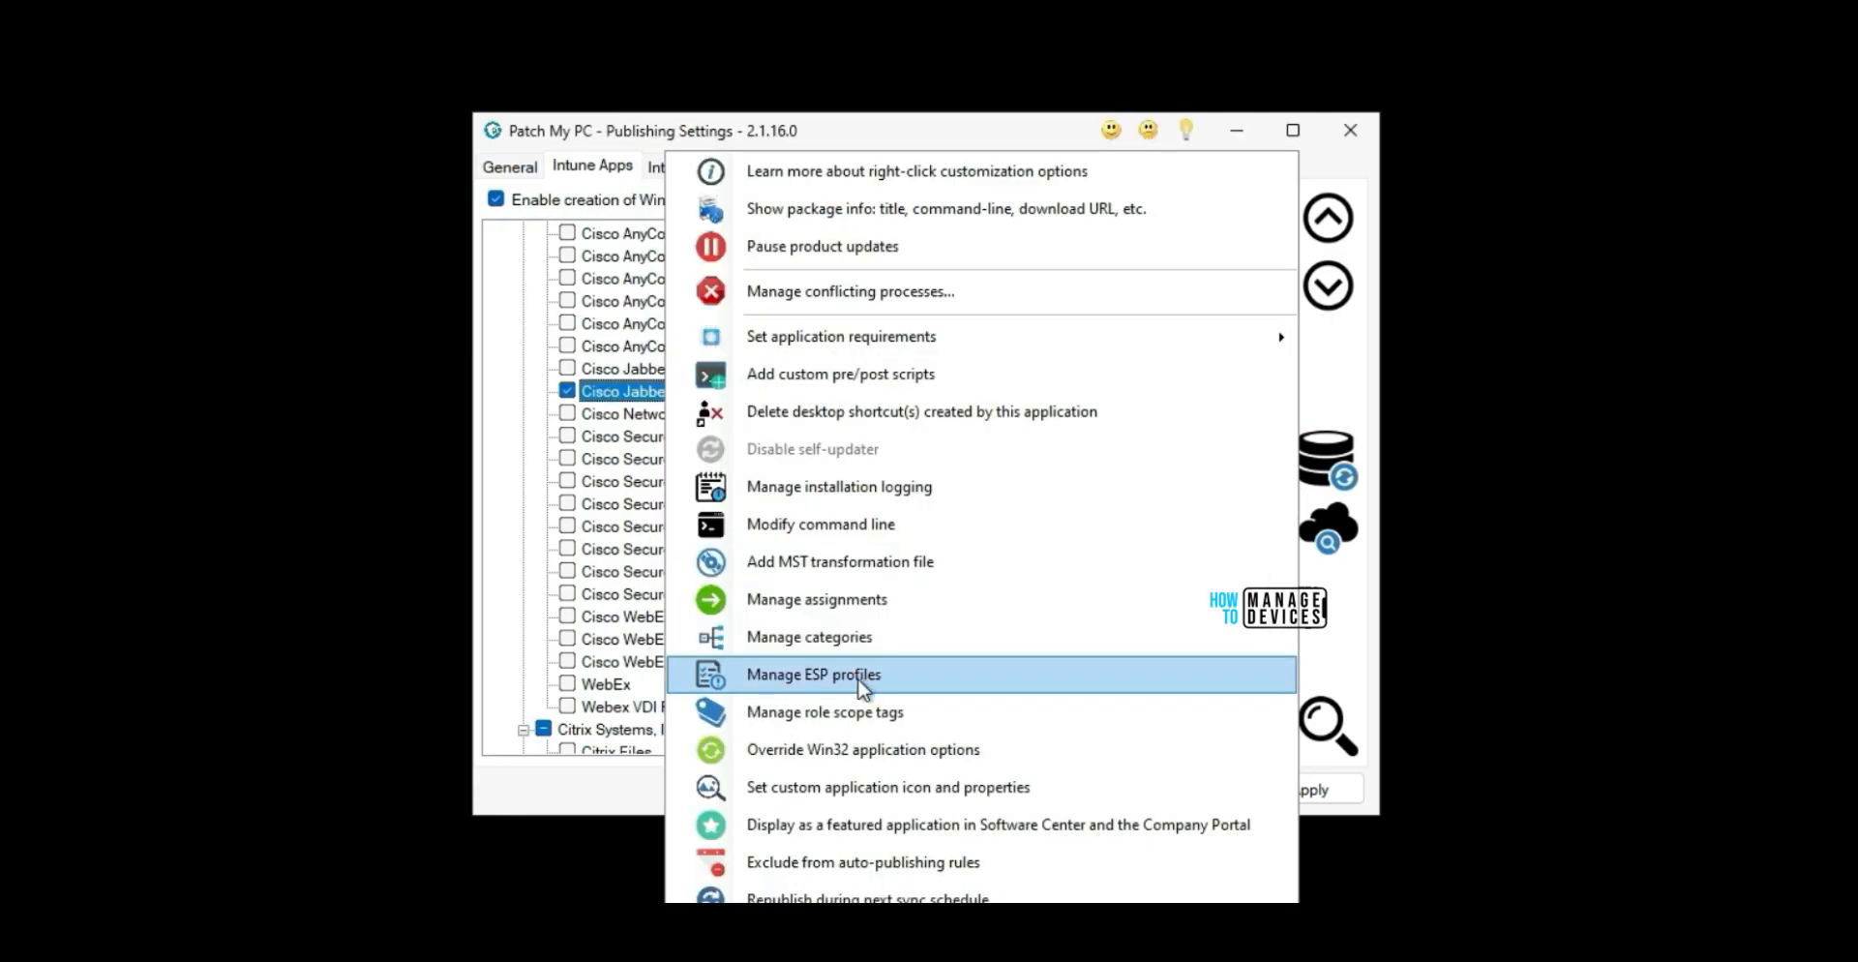
Open the ESP profile selection for Cisco Jabber 14 and read the linked article on managing Enrollment Status Pages in Microsoft Intune.
{"action": "left_click", "coordinate": [860, 675]}
{"action": "left_click", "coordinate": [888, 493]}
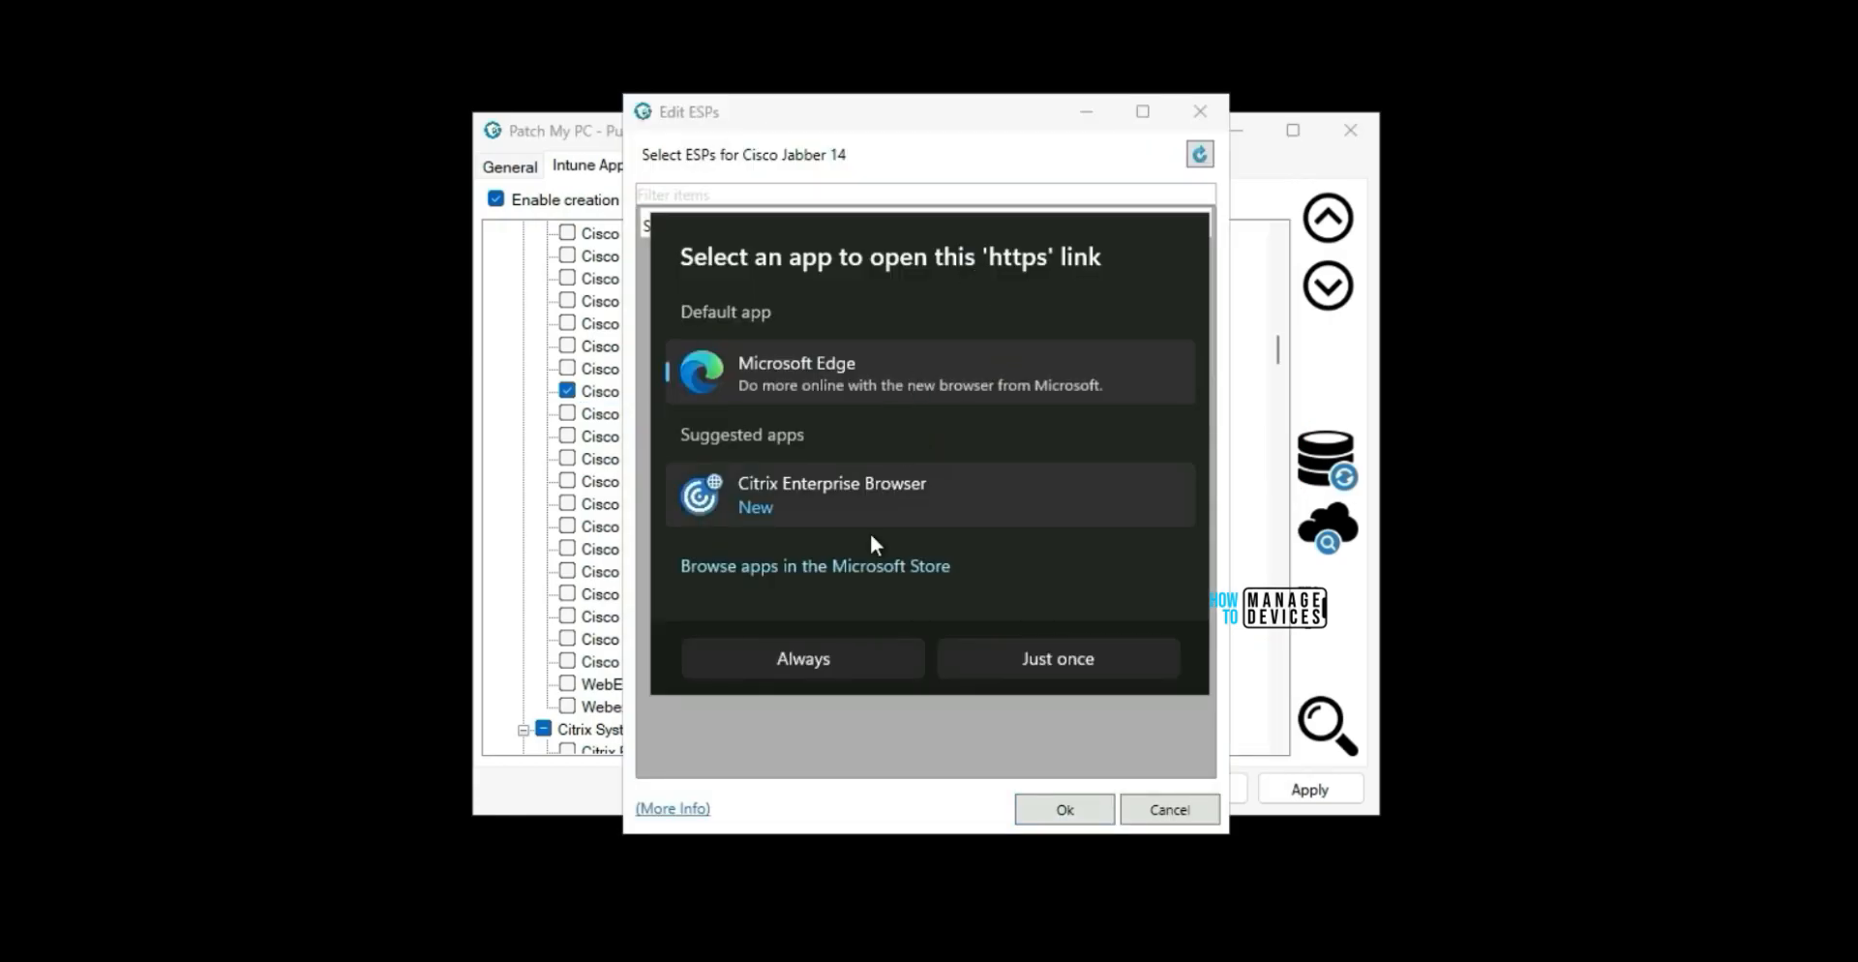
{"action": "left_click", "coordinate": [836, 662]}
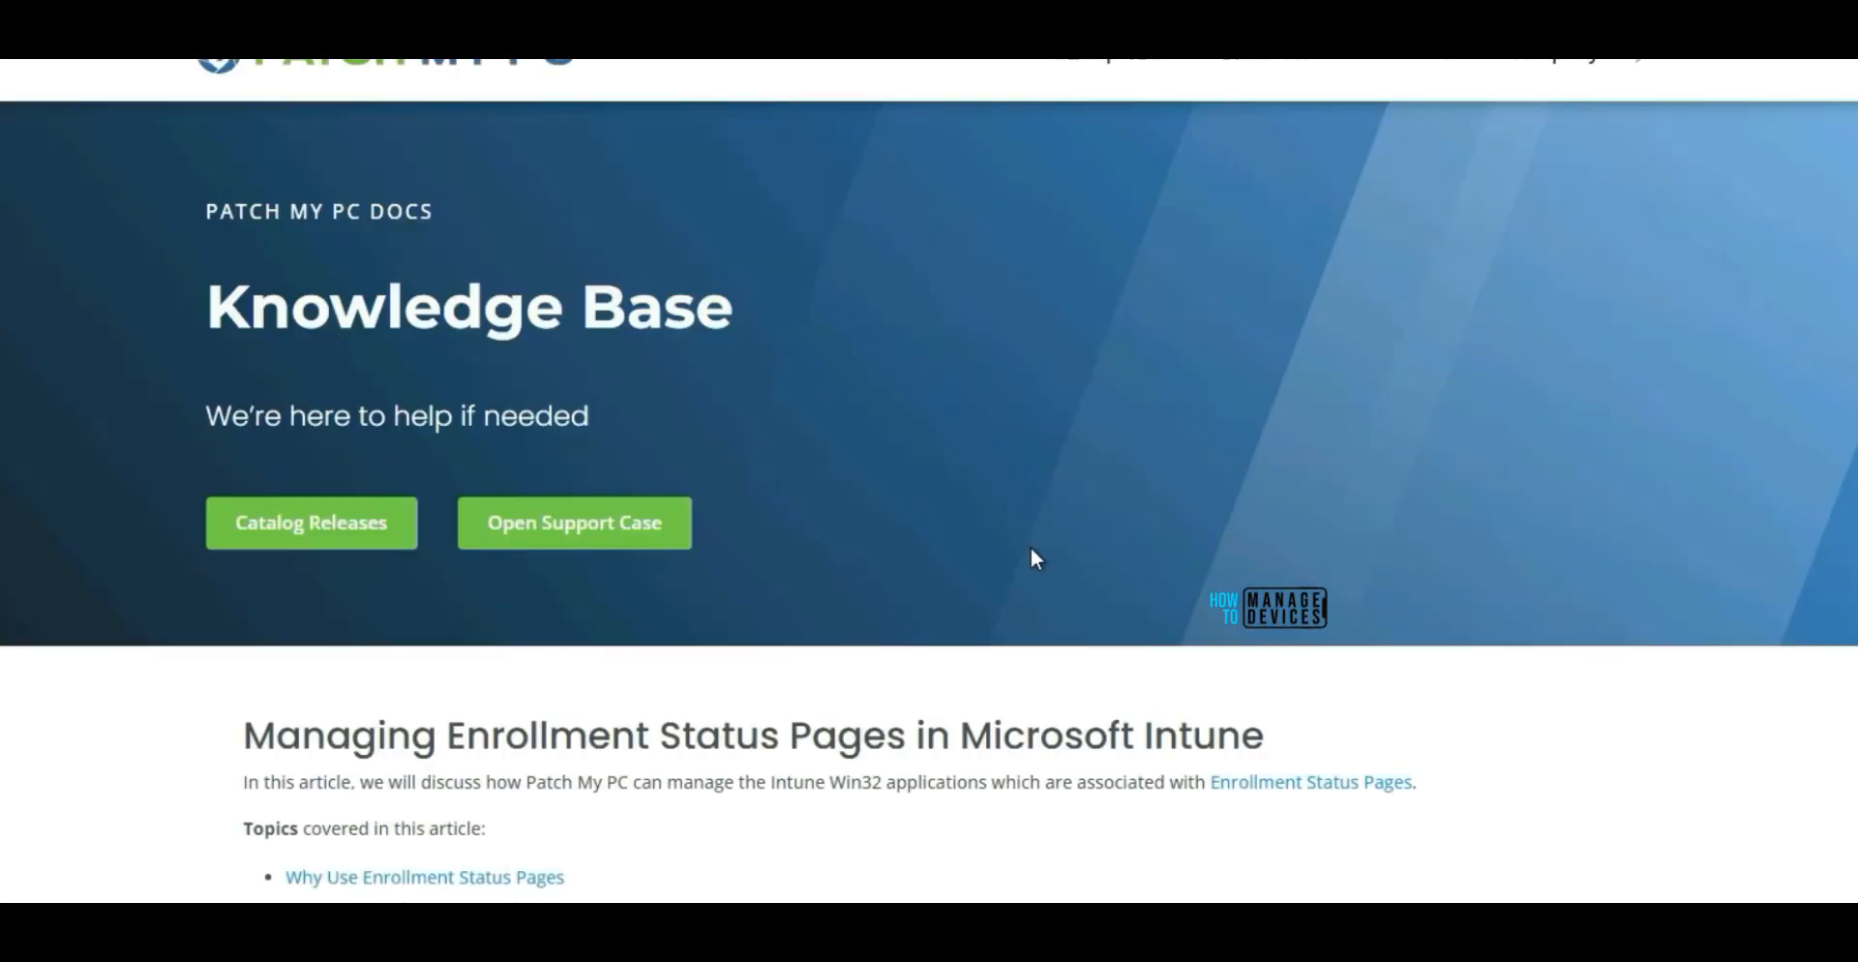
{"action": "scroll", "coordinate": [1071, 549], "scroll_direction": "down", "scroll_amount": 10}
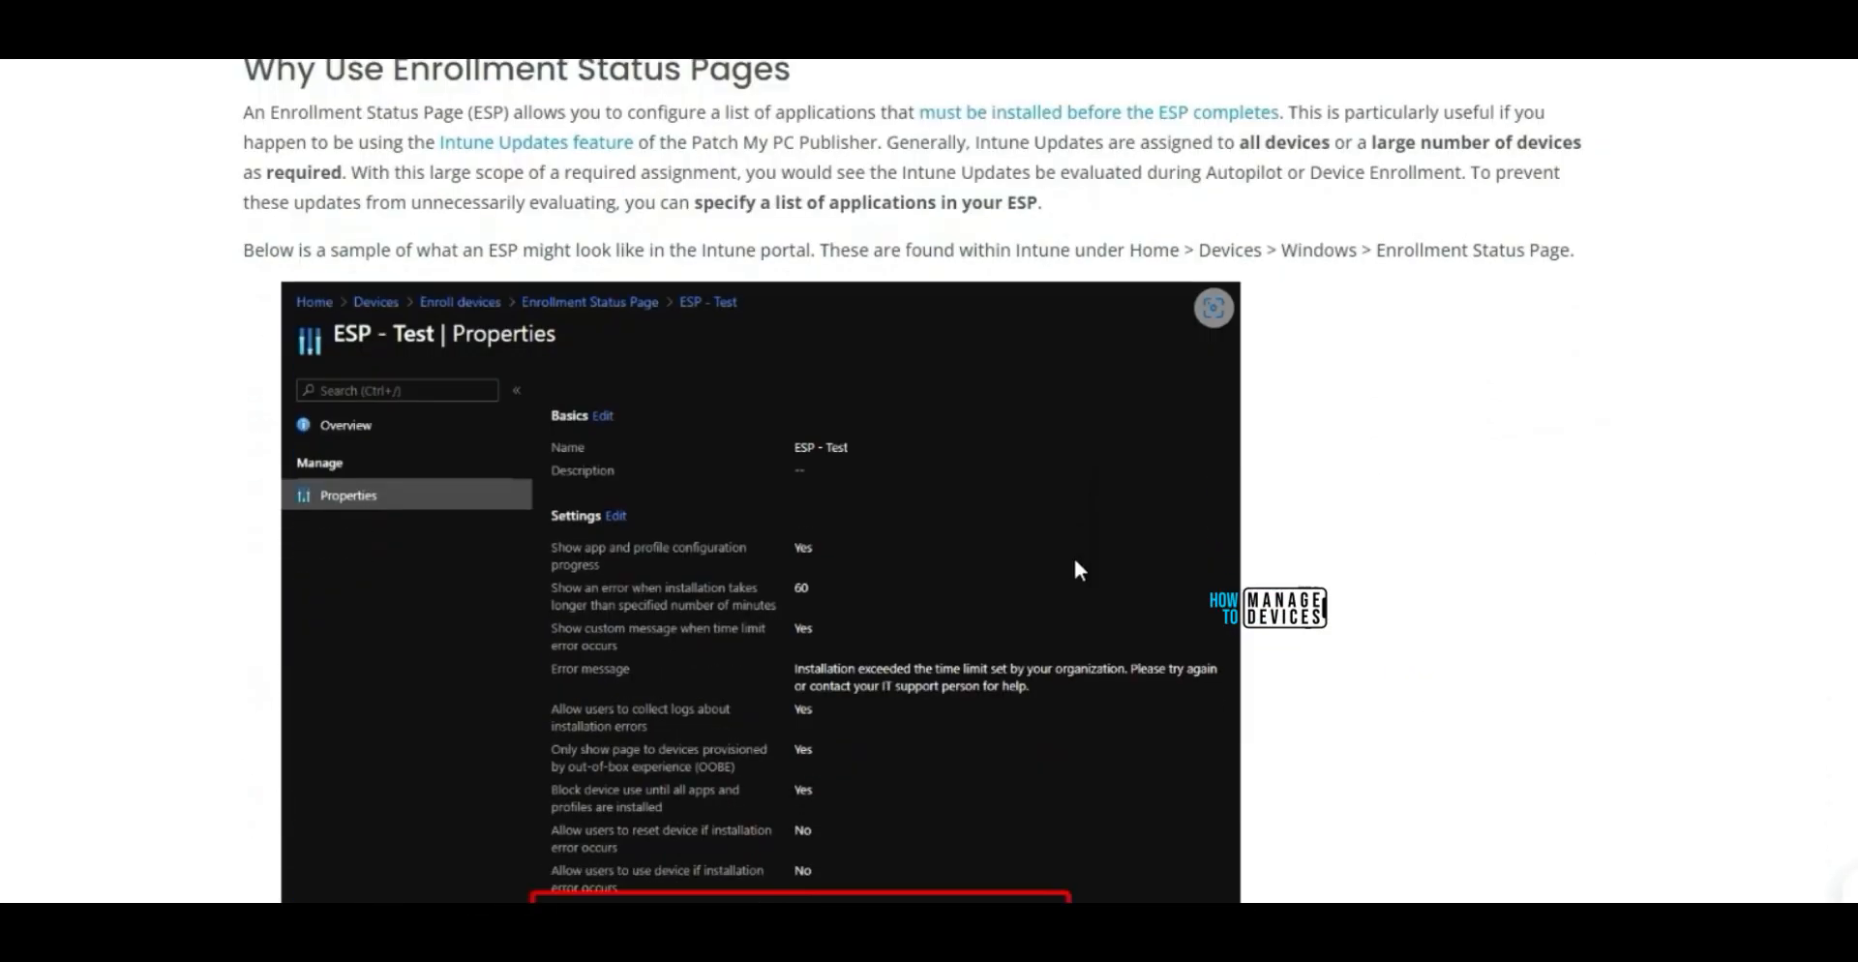
{"action": "scroll", "coordinate": [1081, 569], "scroll_direction": "down", "scroll_amount": 3}
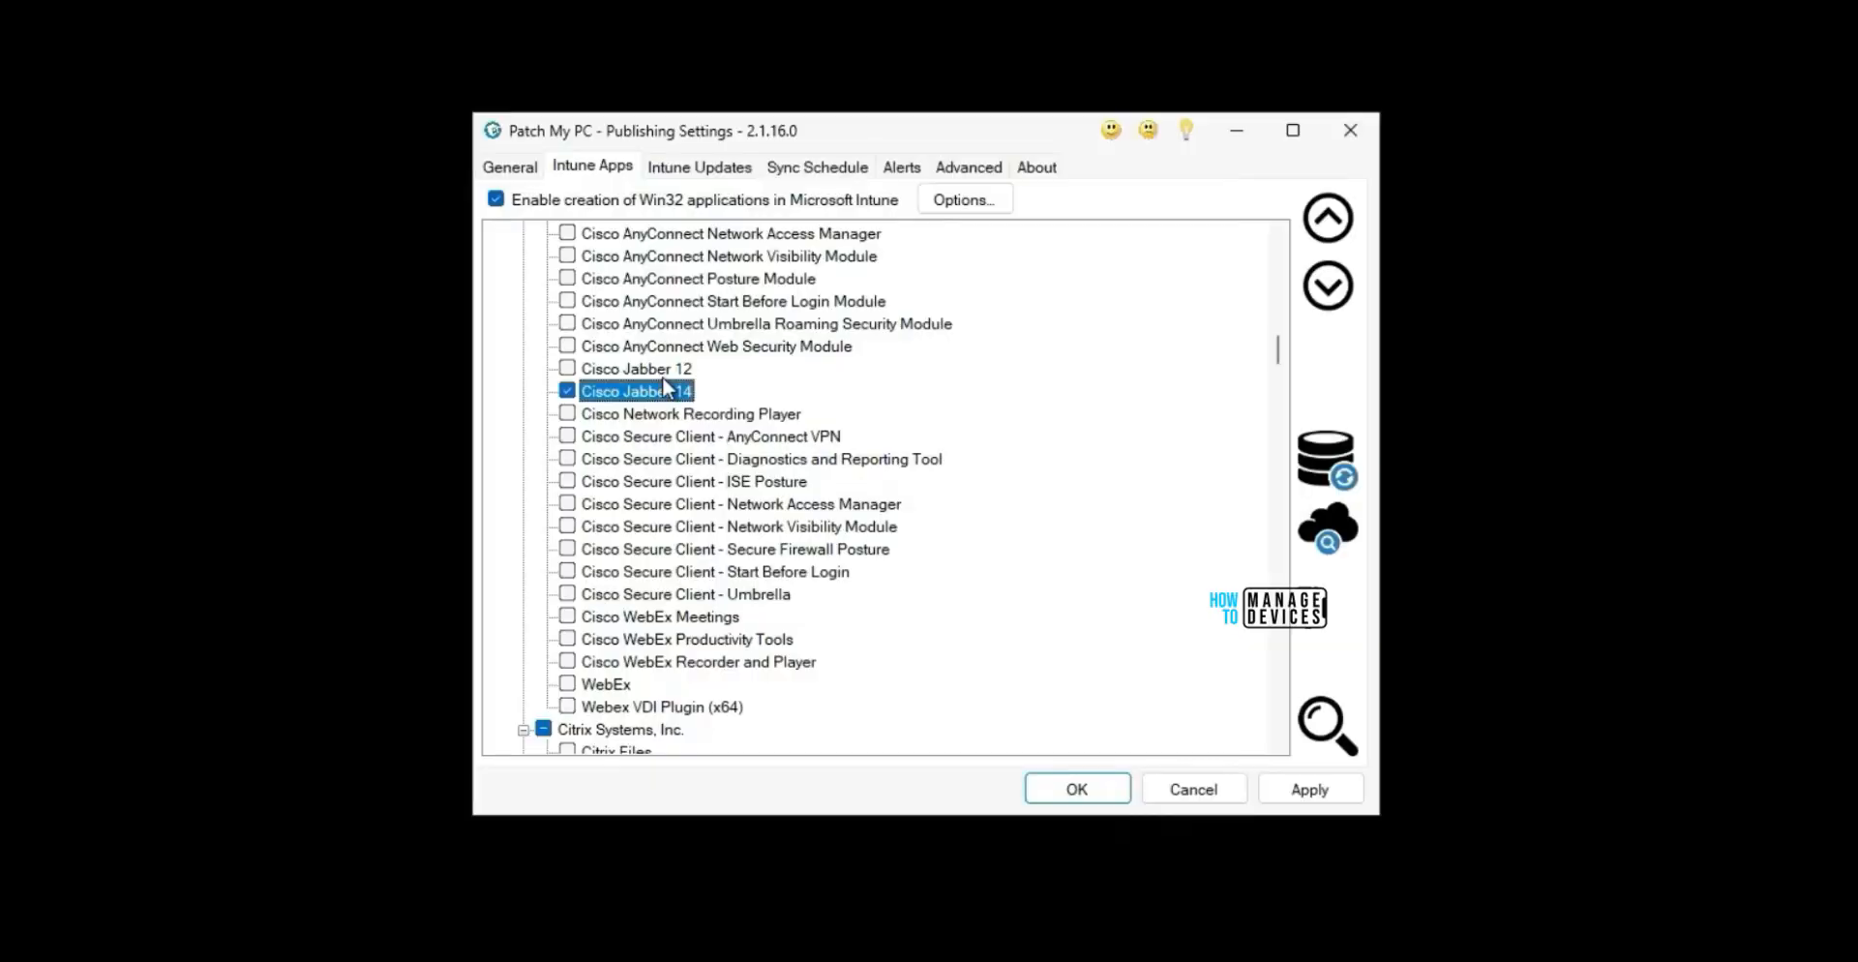
Examine the ESP profile and role scope tag options for Cisco Jabber 14, leaving the scope tag dialog without saving.
{"action": "right_click", "coordinate": [664, 393]}
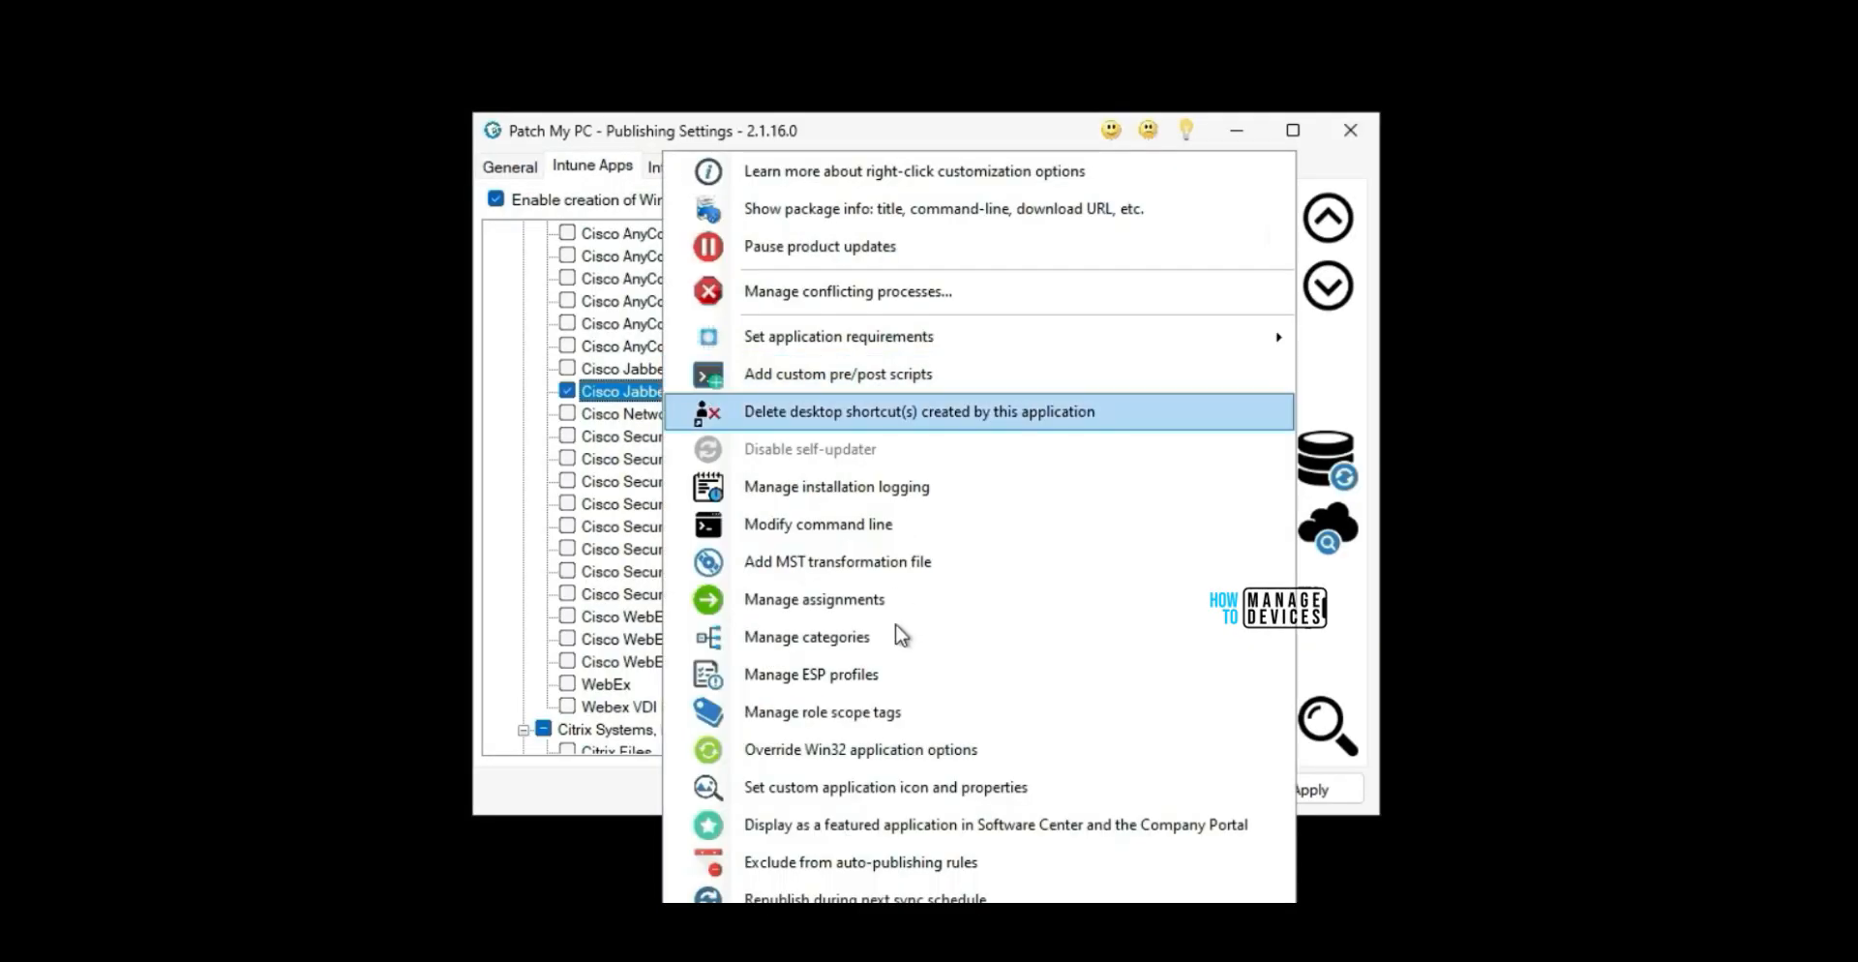
{"action": "left_click", "coordinate": [838, 680]}
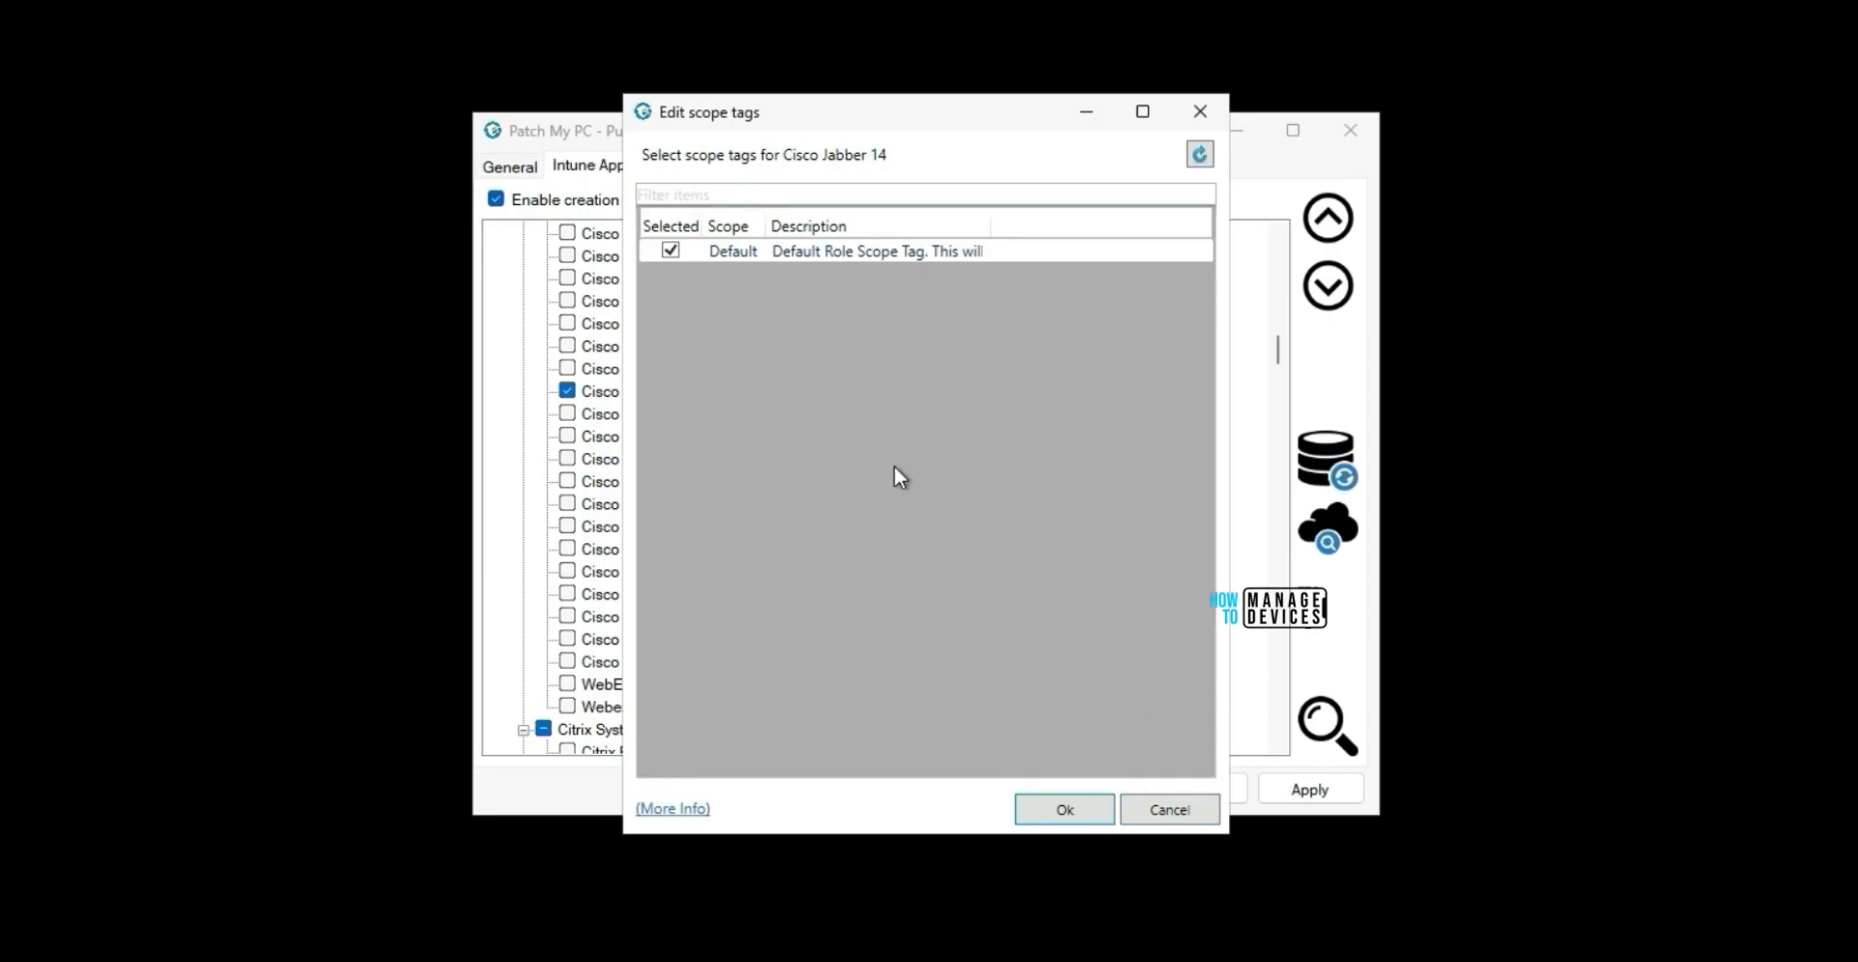
{"action": "left_click", "coordinate": [1169, 813]}
Review the Win32 application override options for Cisco Jabber 14 and its custom icon and properties settings, without saving.
{"action": "right_click", "coordinate": [659, 392]}
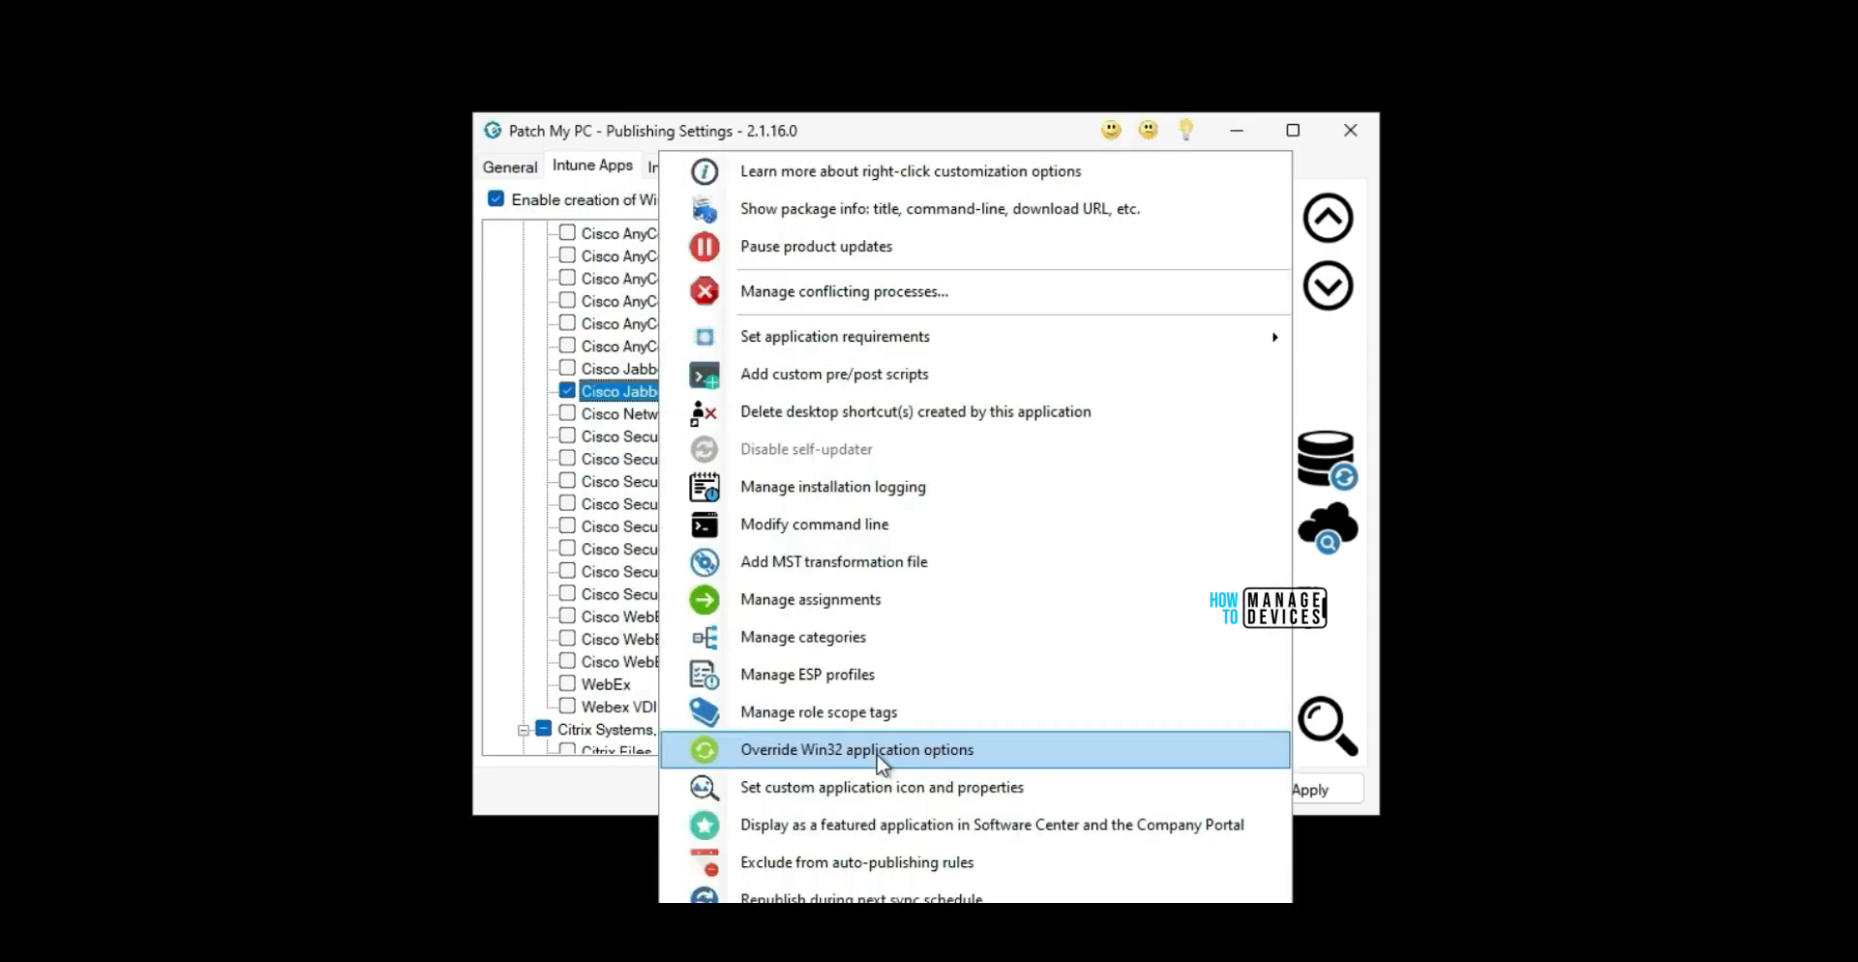
{"action": "left_click", "coordinate": [883, 754]}
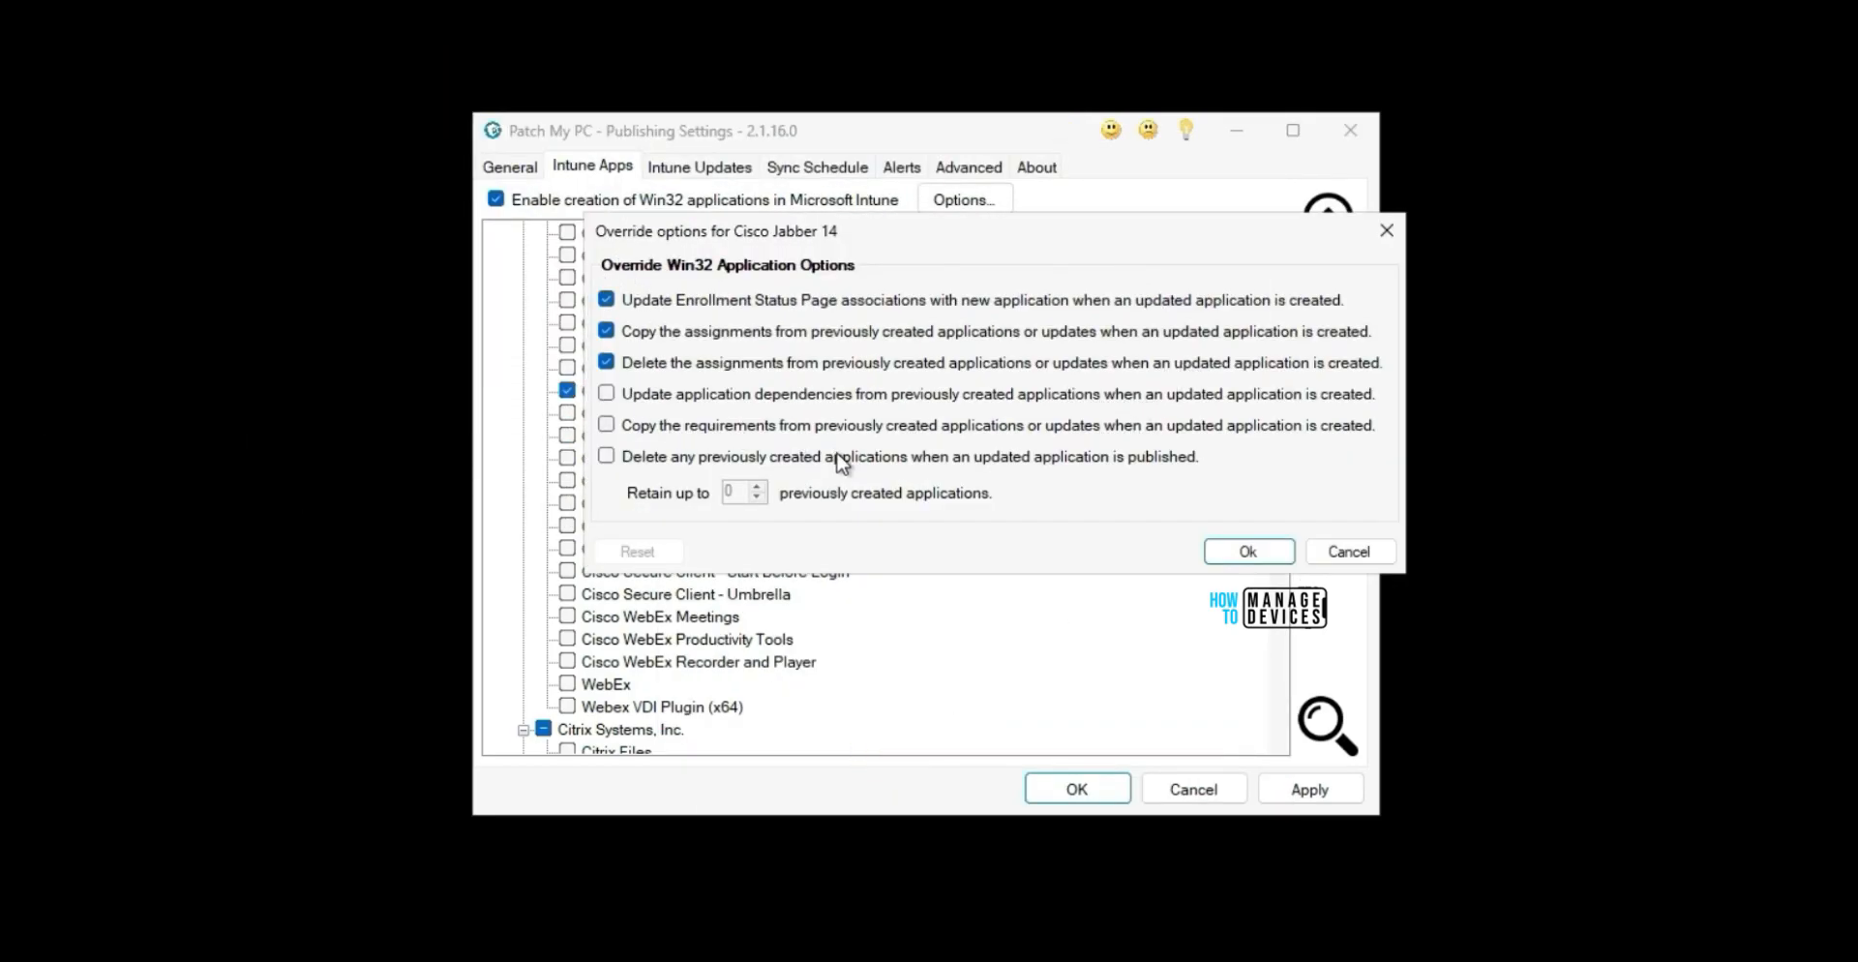
{"action": "left_click_drag", "start_coordinate": [647, 407], "coordinate": [1125, 411]}
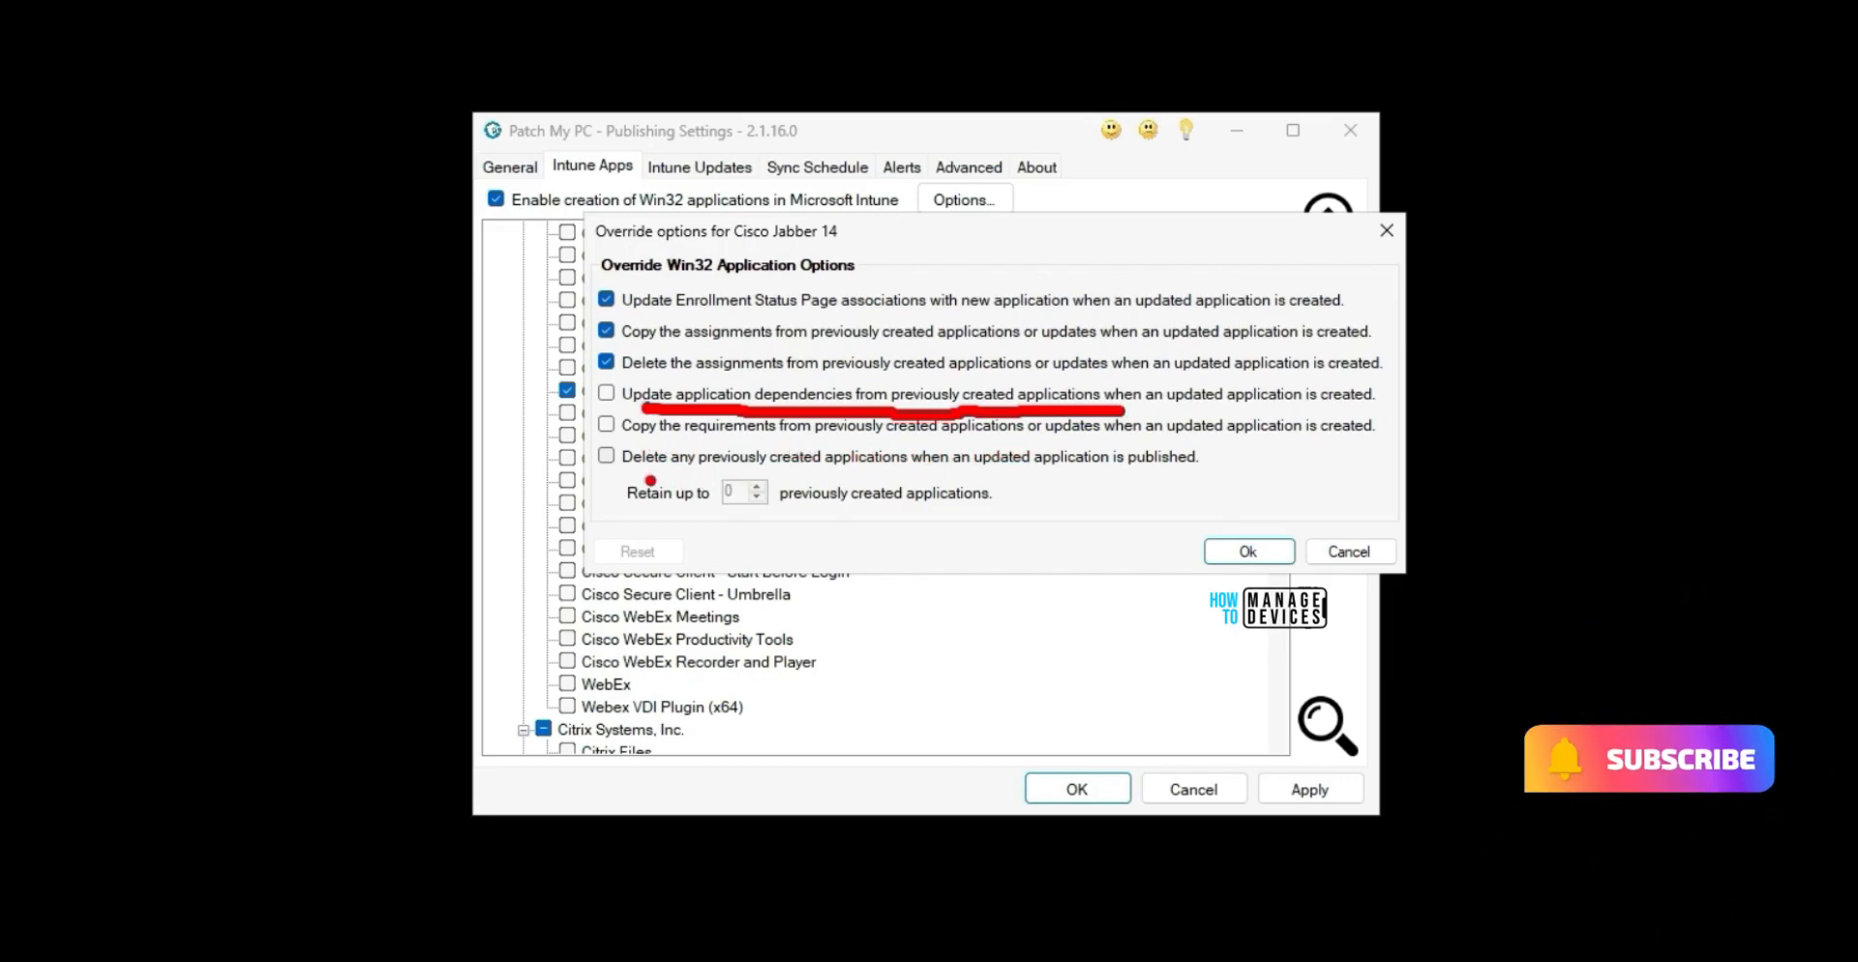
{"action": "left_click", "coordinate": [1348, 550]}
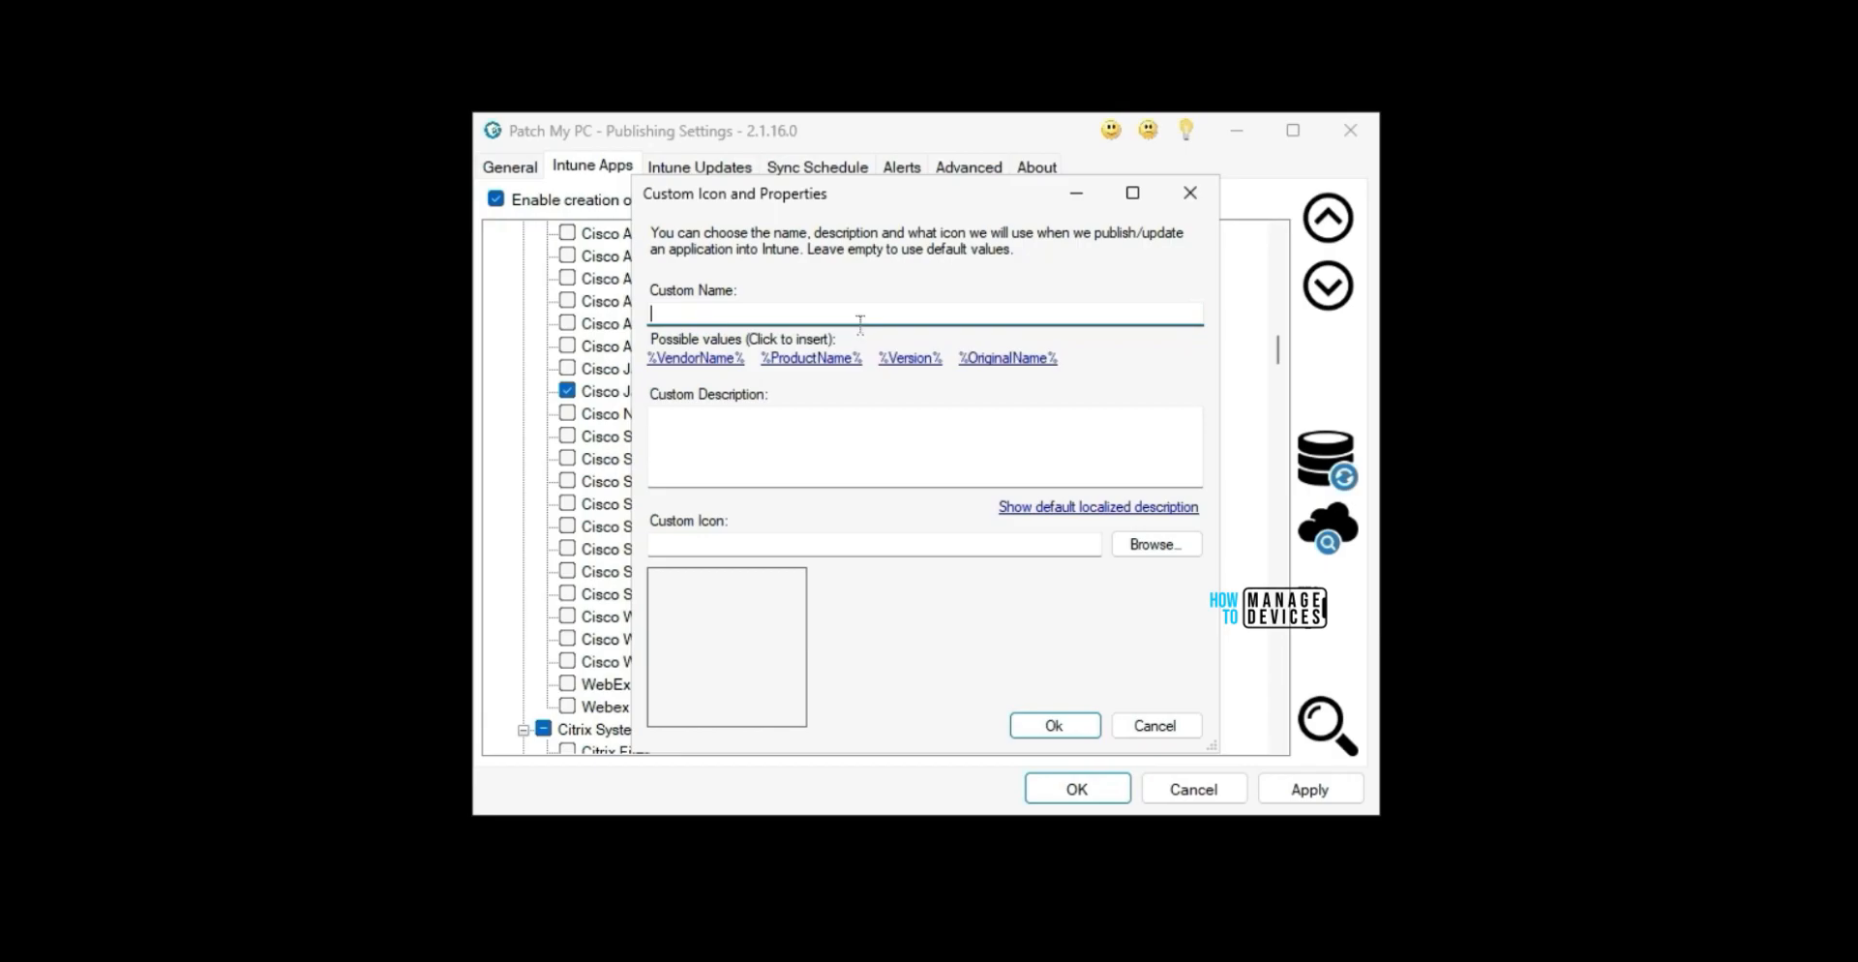
{"action": "left_click", "coordinate": [1154, 726]}
Display Cisco Jabber 14 as a featured application in Software Center and the Company Portal, and turn the option back off.
{"action": "right_click", "coordinate": [615, 390]}
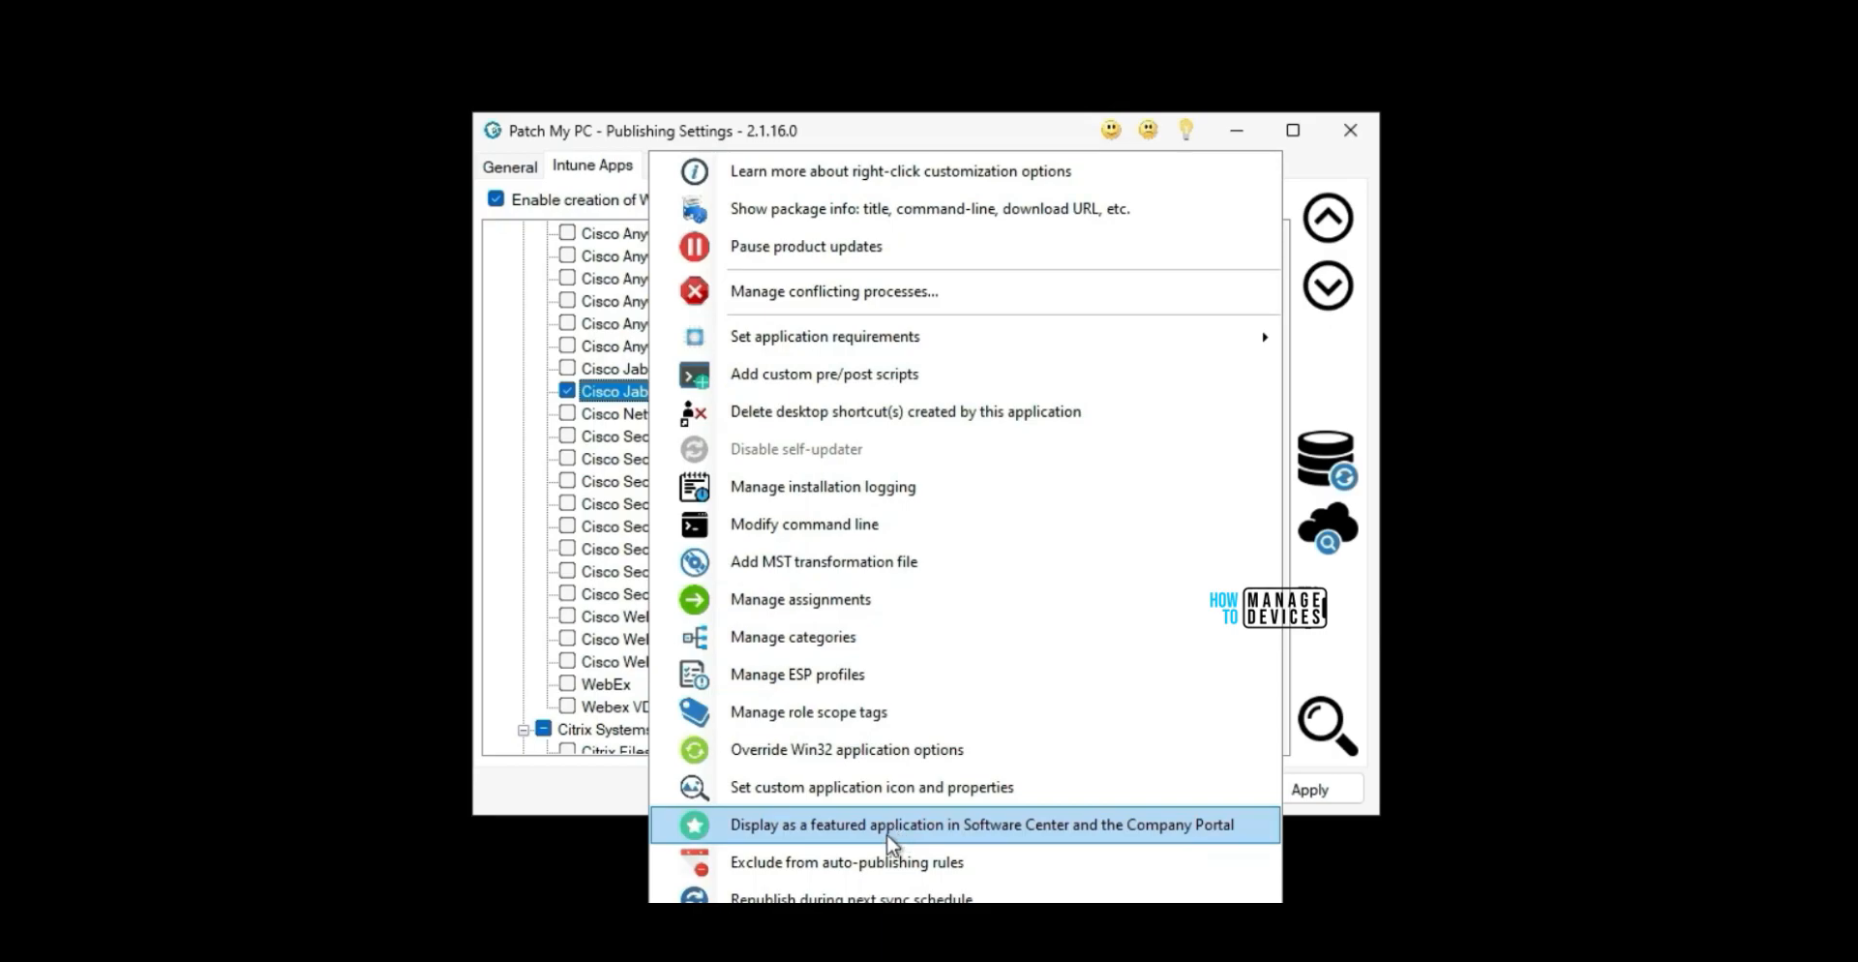
{"action": "left_click", "coordinate": [891, 825]}
{"action": "right_click", "coordinate": [653, 405]}
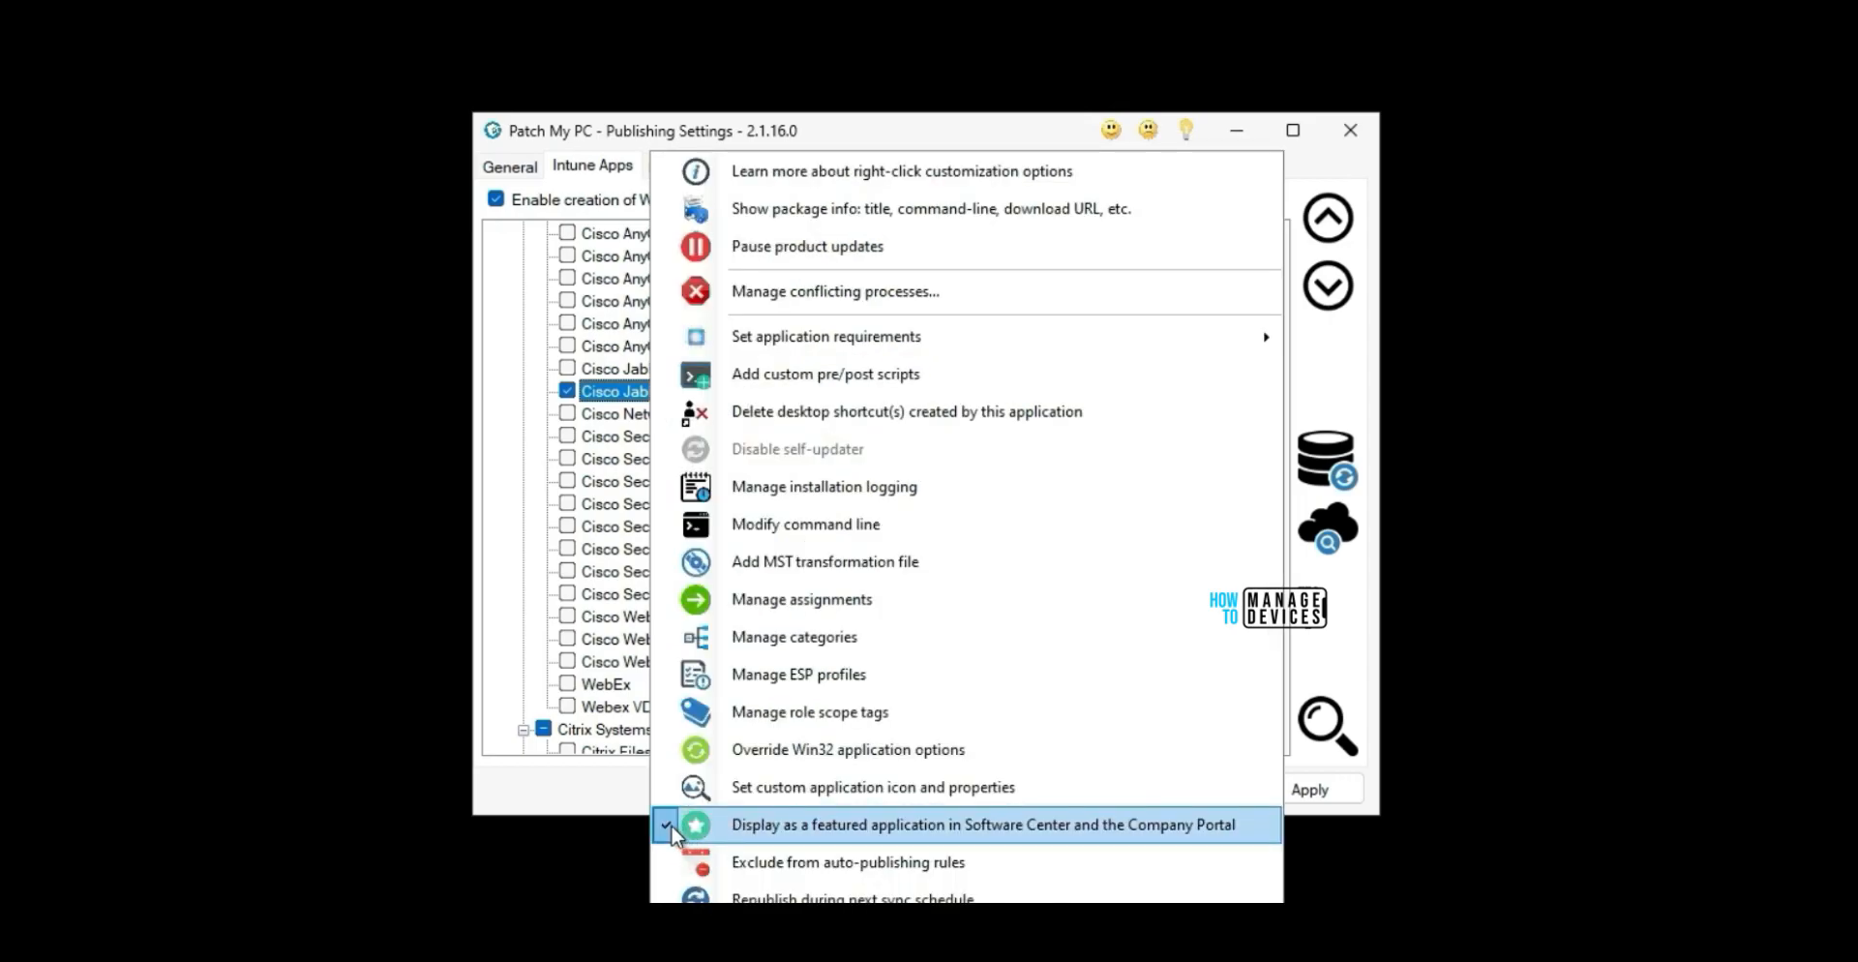
{"action": "left_click", "coordinate": [745, 828]}
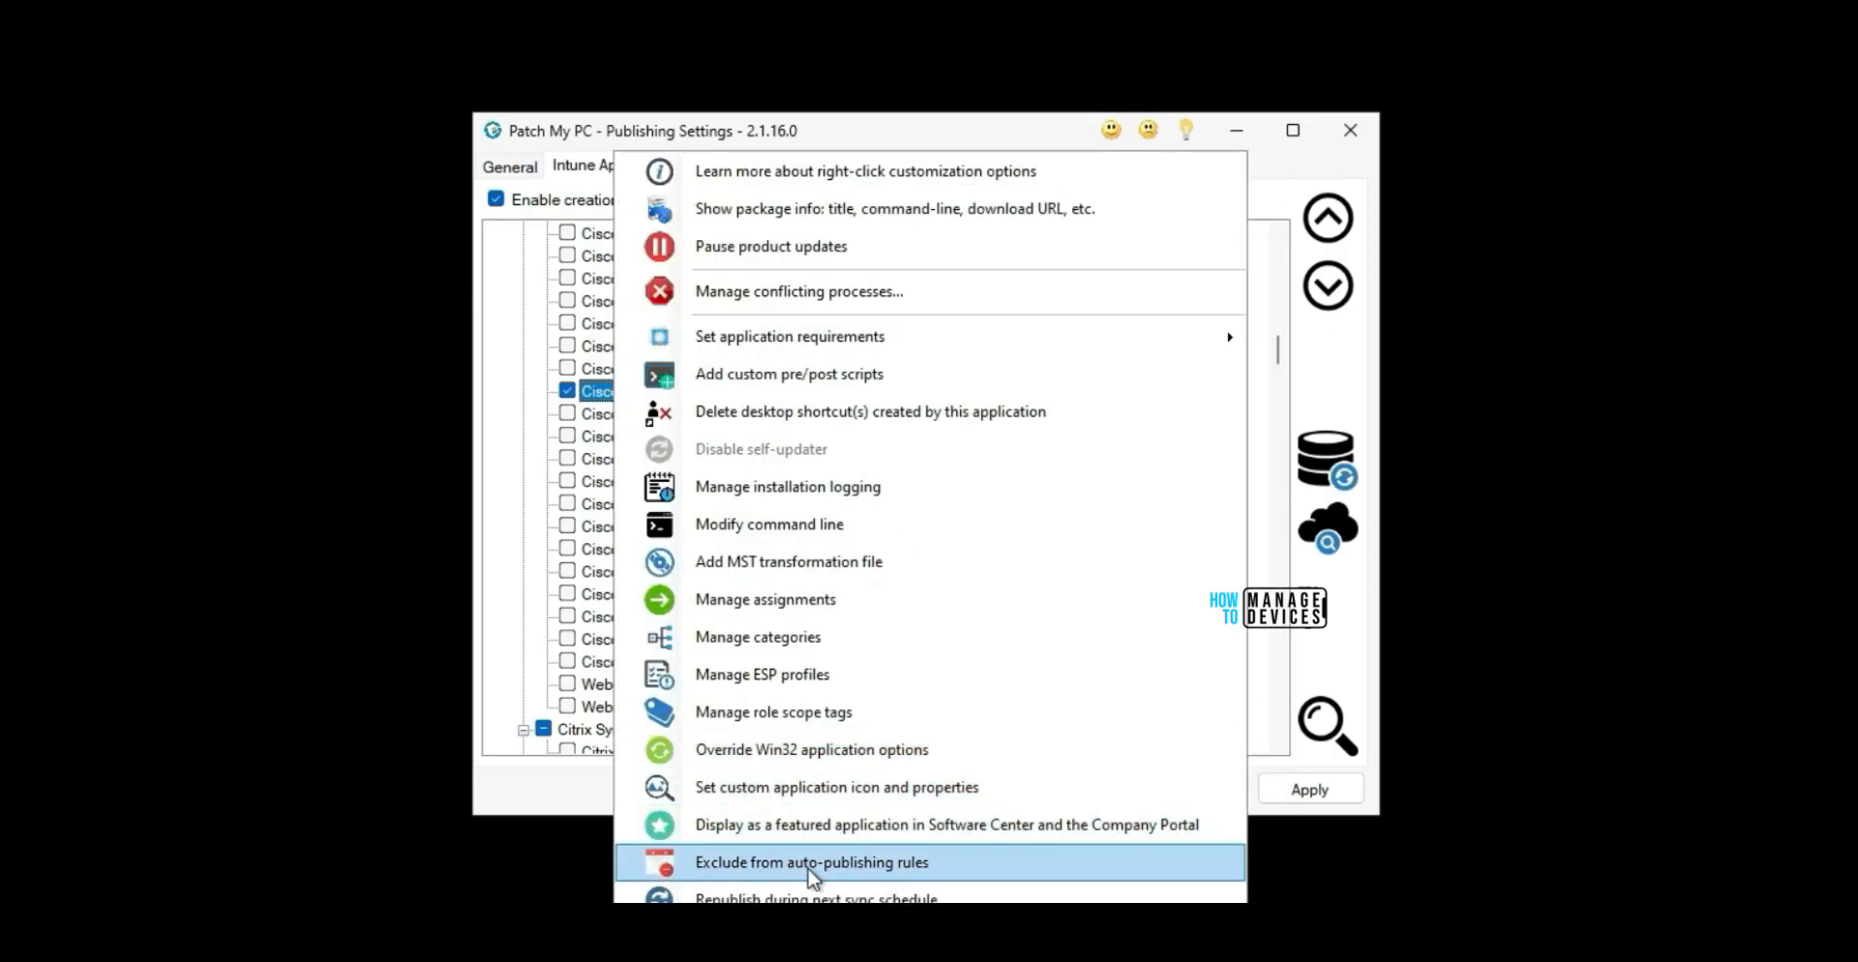
Exclude Cisco Jabber 14 from the auto-publishing rules, and reverse the exclusion.
{"action": "left_click", "coordinate": [809, 868]}
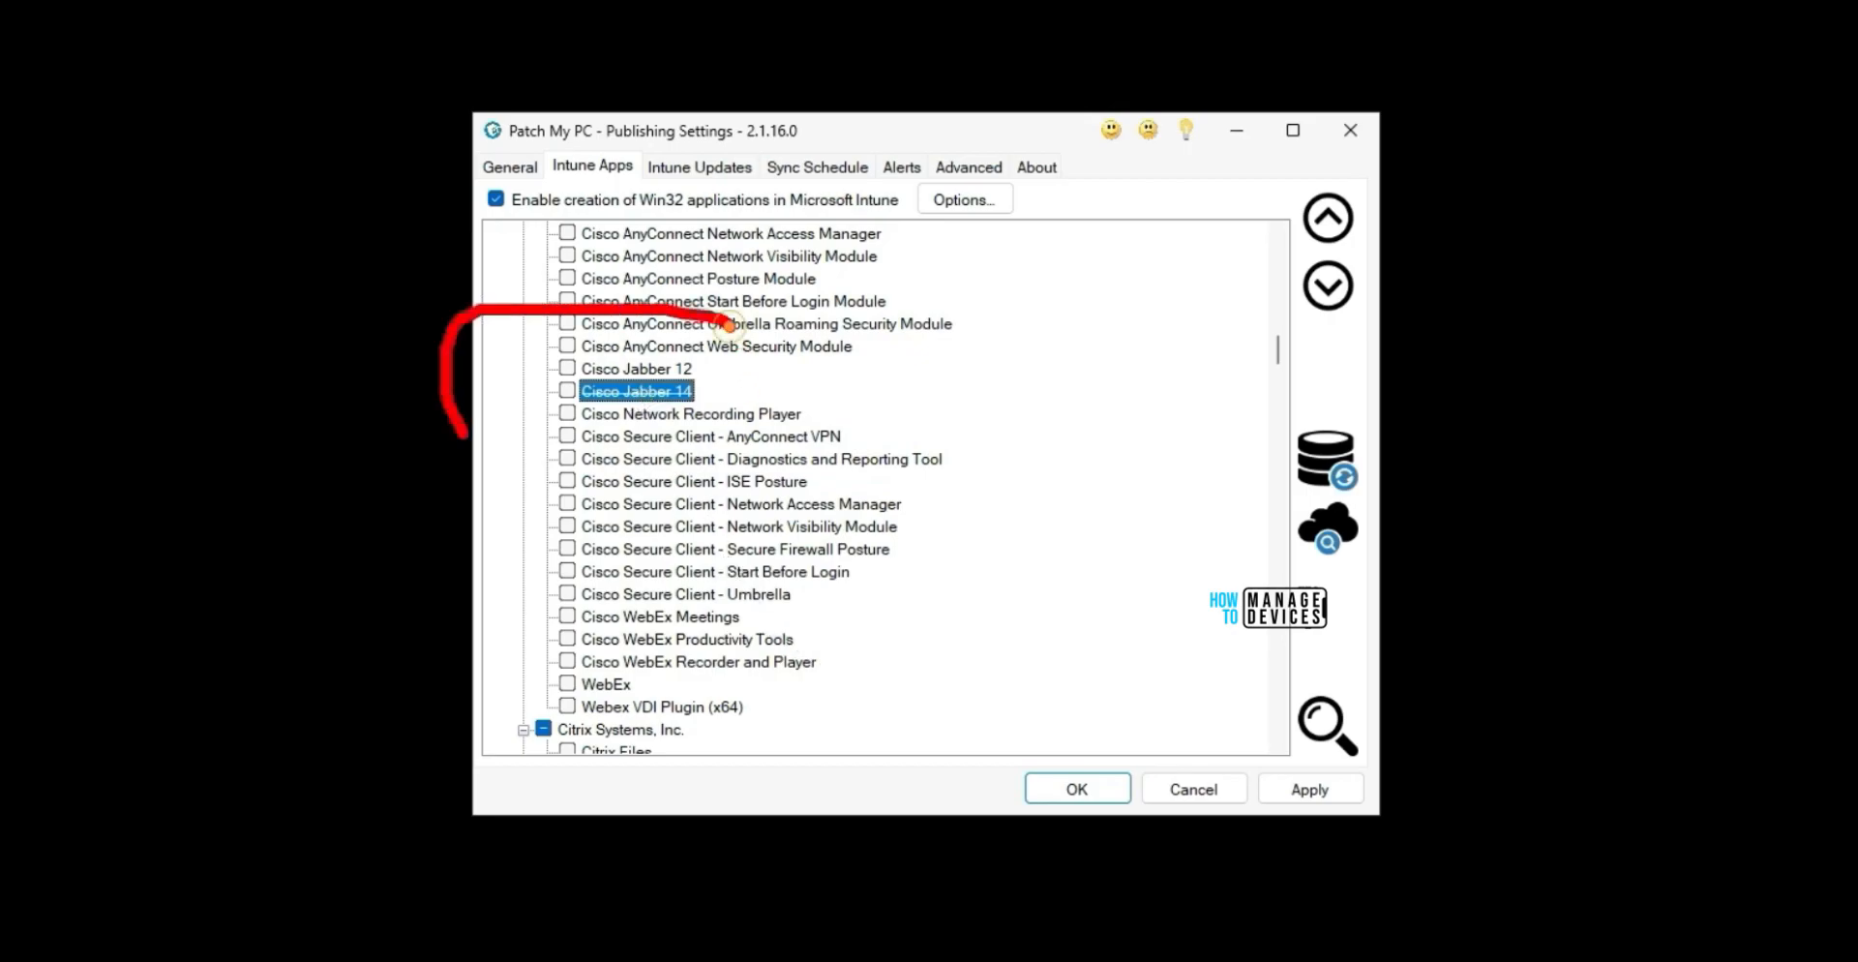
{"action": "left_click_drag", "start_coordinate": [728, 324], "coordinate": [677, 389]}
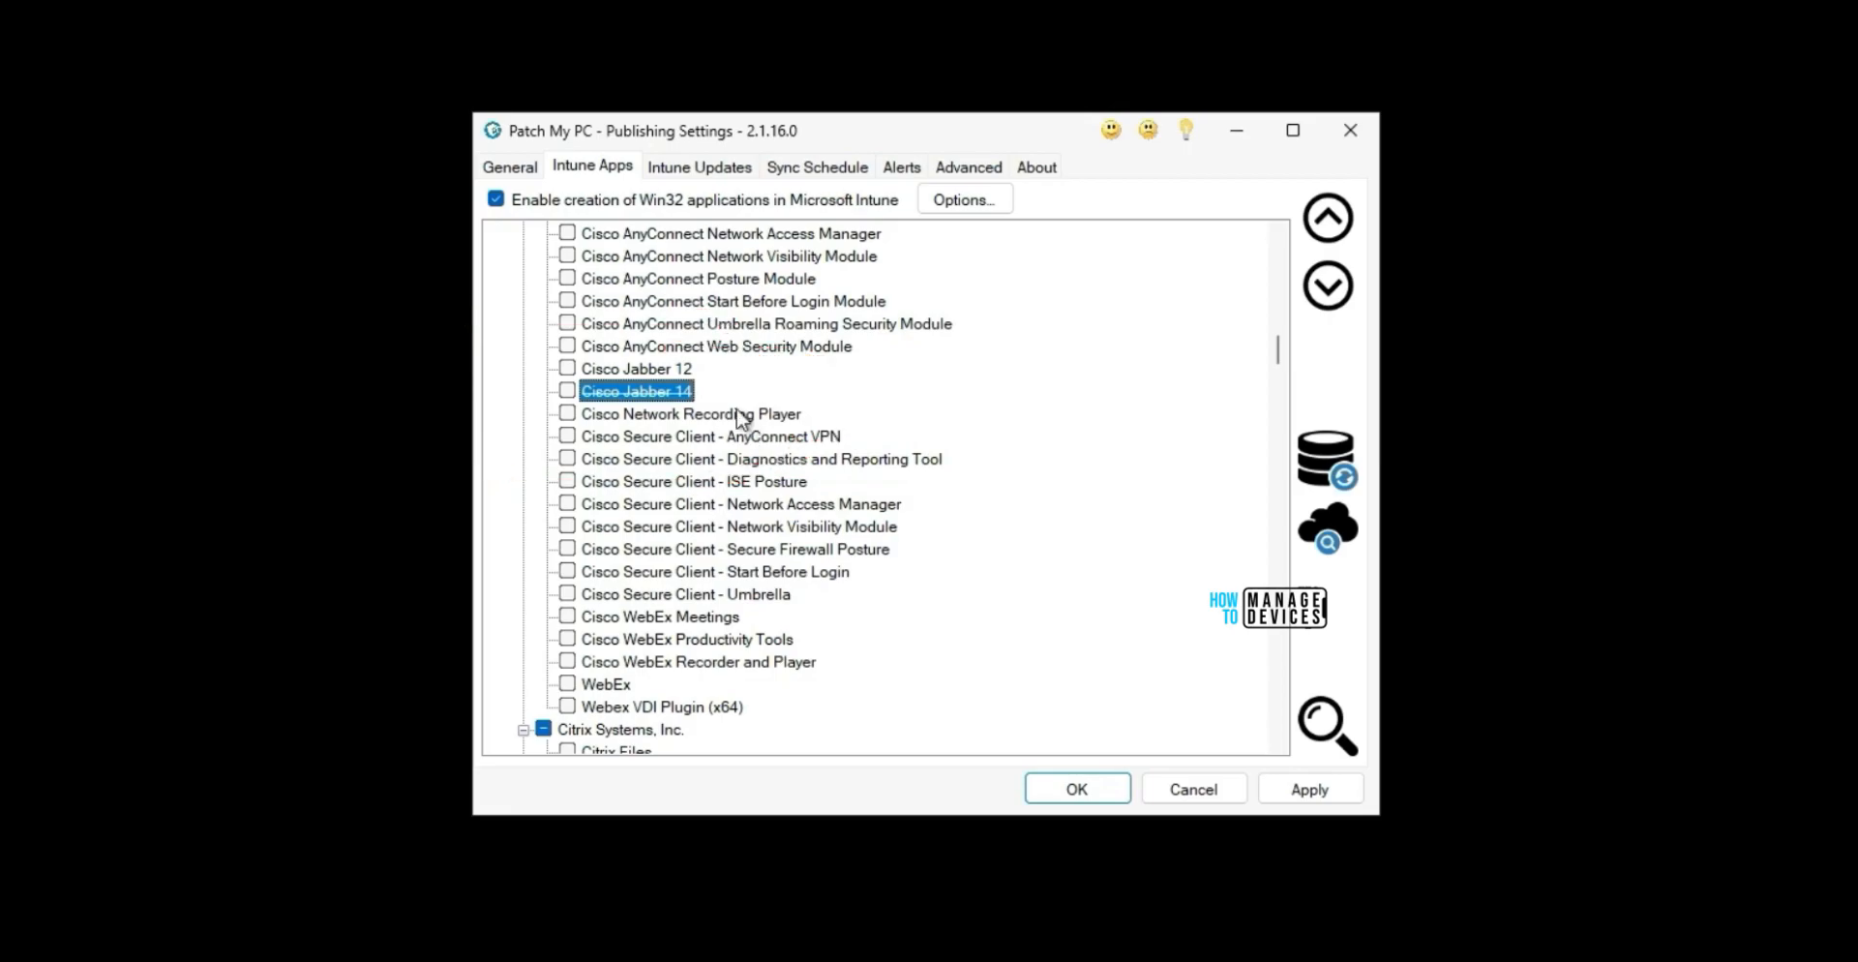
{"action": "right_click", "coordinate": [678, 391]}
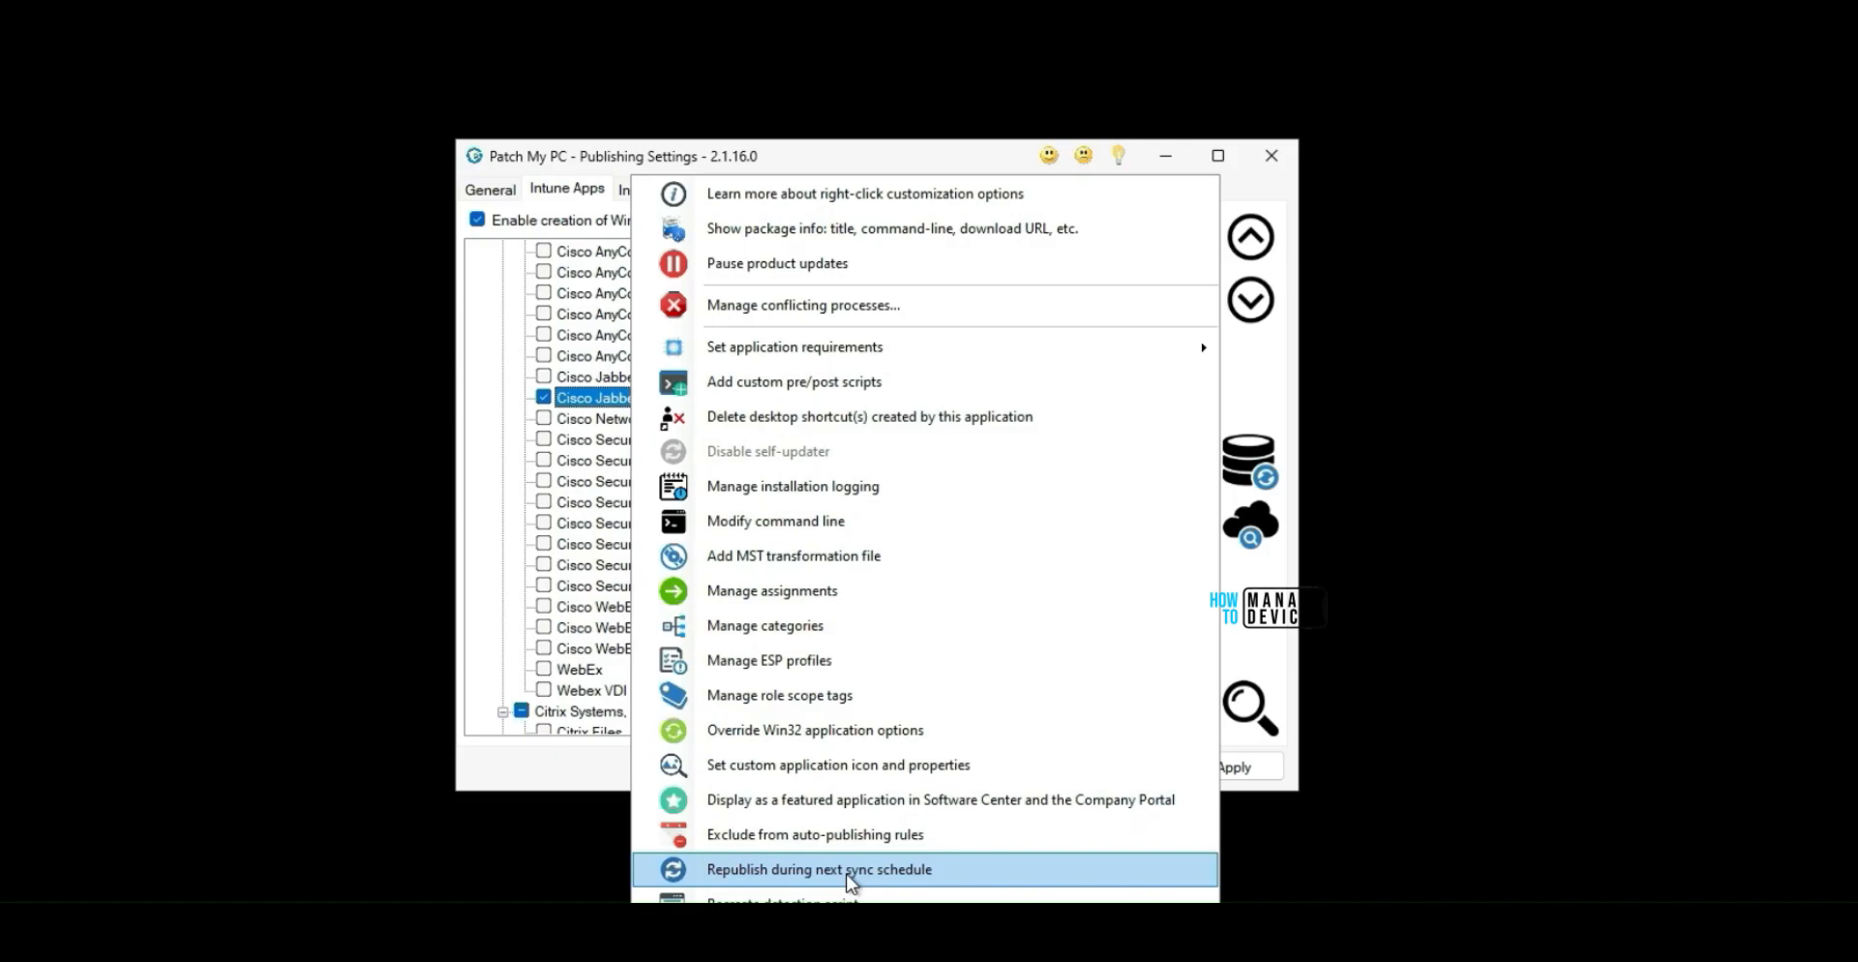
Request republishing of Cisco Jabber 14 during the next sync schedule and examine the choice to recreate its assignments.
{"action": "left_click", "coordinate": [846, 869]}
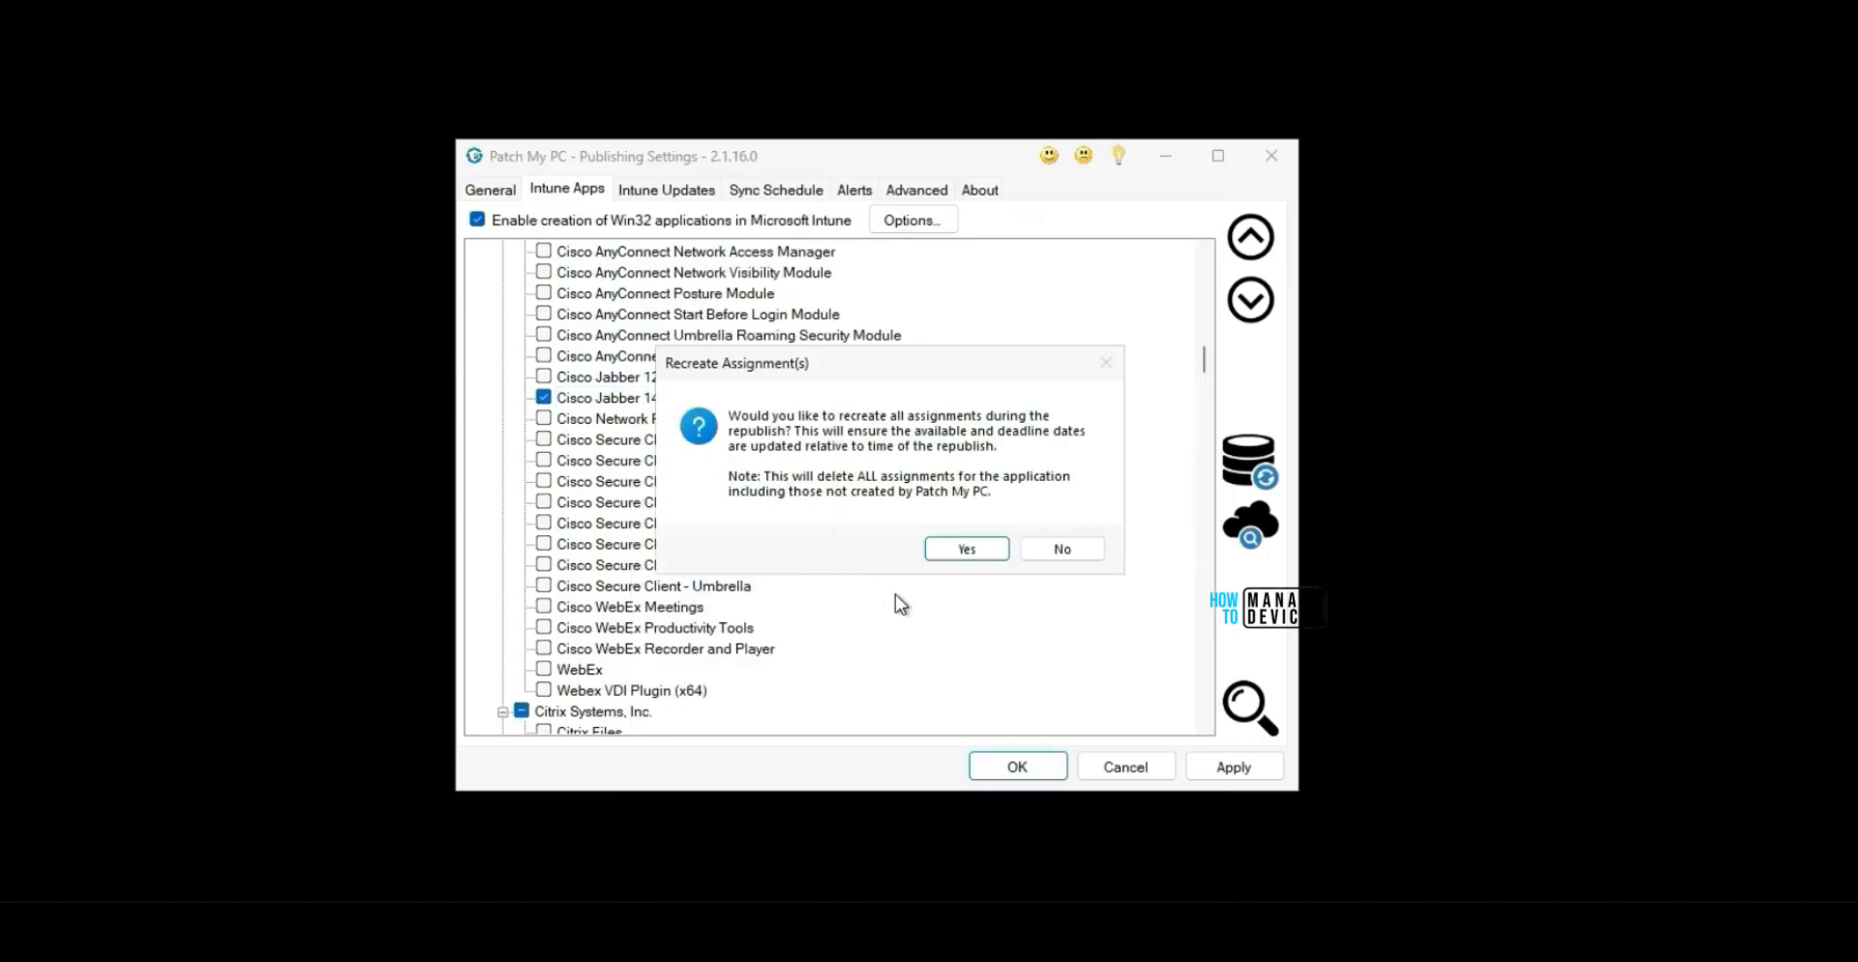
{"action": "left_click_drag", "start_coordinate": [890, 311], "coordinate": [943, 368]}
{"action": "mouse_move", "coordinate": [1113, 260]}
{"action": "left_mouse_down"}
{"action": "mouse_move", "coordinate": [1151, 201]}
{"action": "mouse_move", "coordinate": [1070, 310]}
{"action": "mouse_move", "coordinate": [1115, 307]}
{"action": "left_mouse_up"}
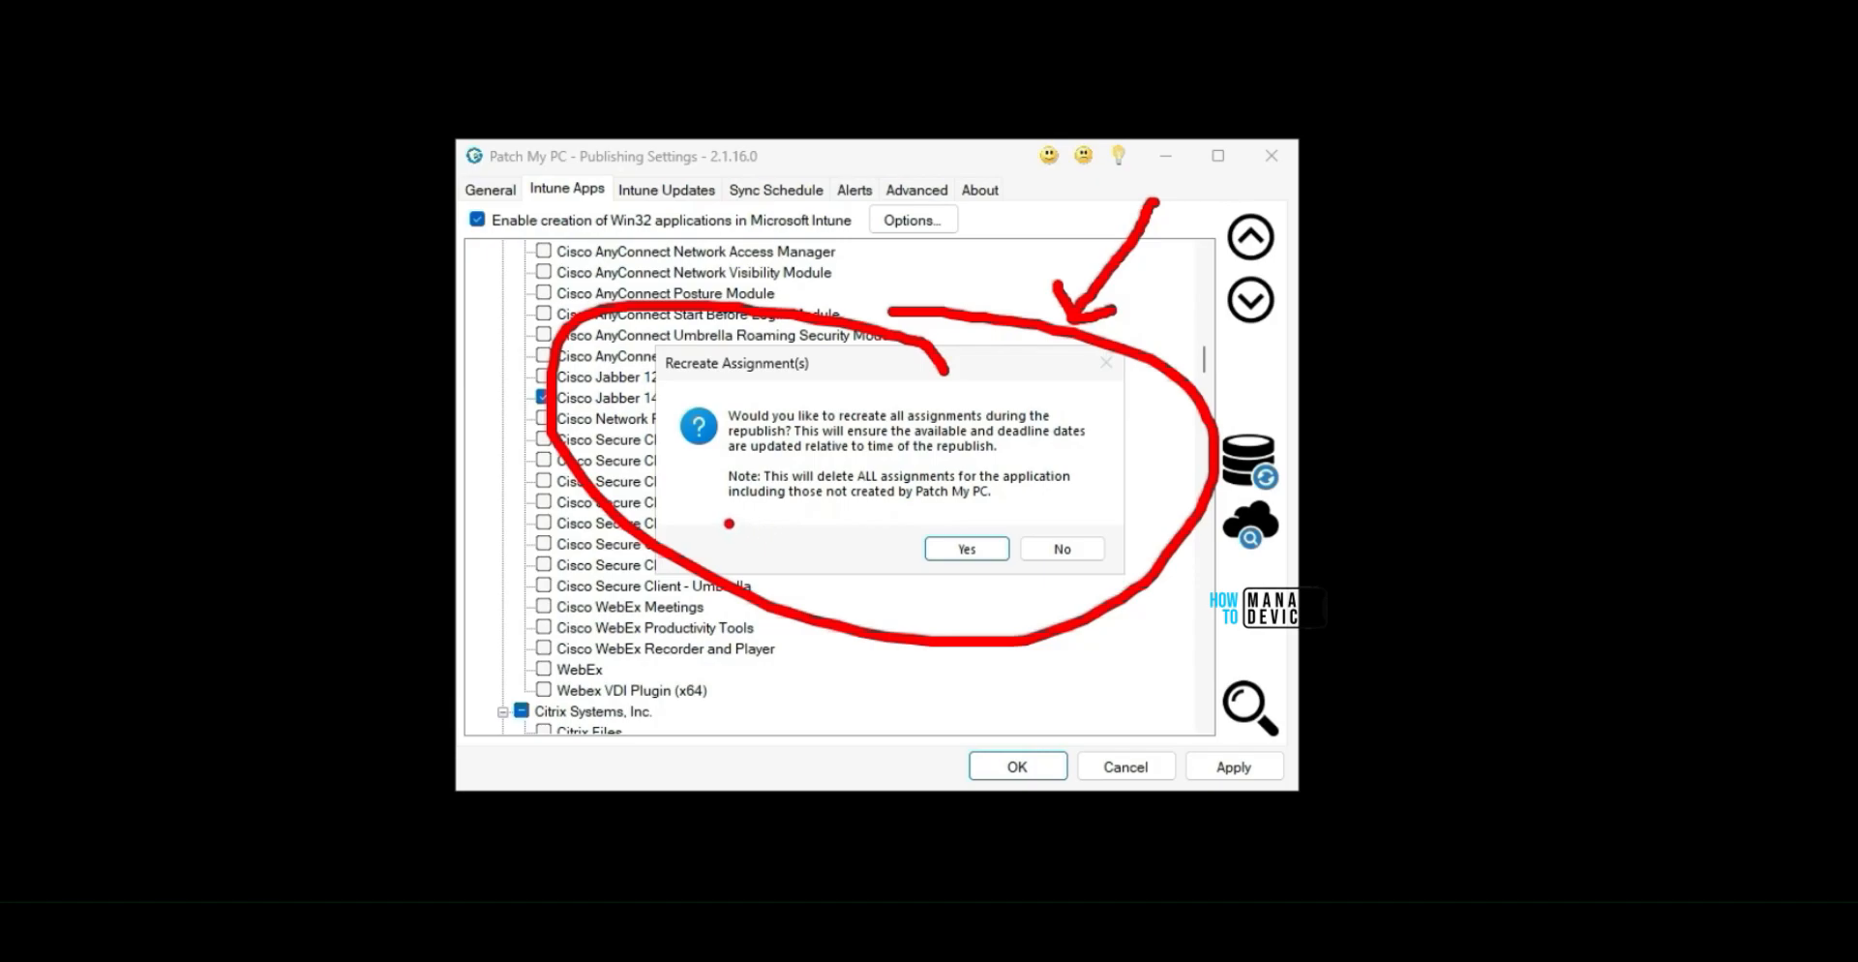
{"action": "left_click_drag", "start_coordinate": [722, 522], "coordinate": [1026, 515]}
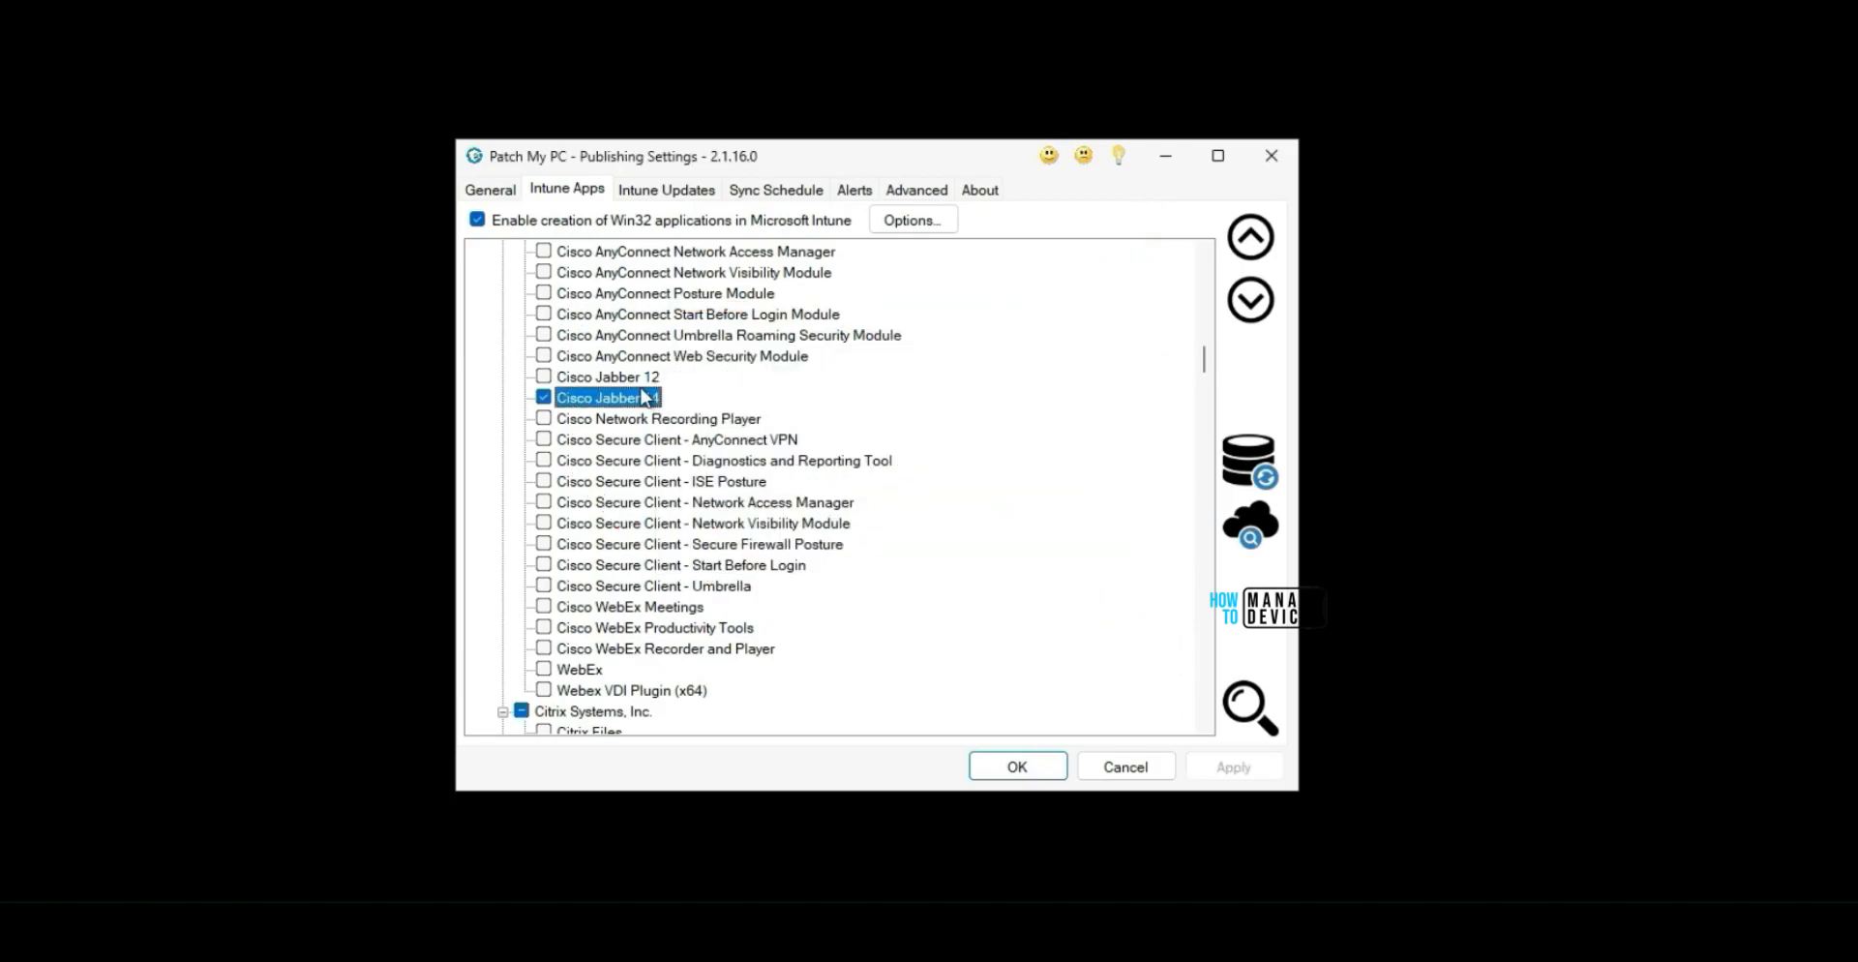
Enable recreation of the detection script for Cisco Jabber 14, and turn the option back off.
{"action": "right_click", "coordinate": [607, 397]}
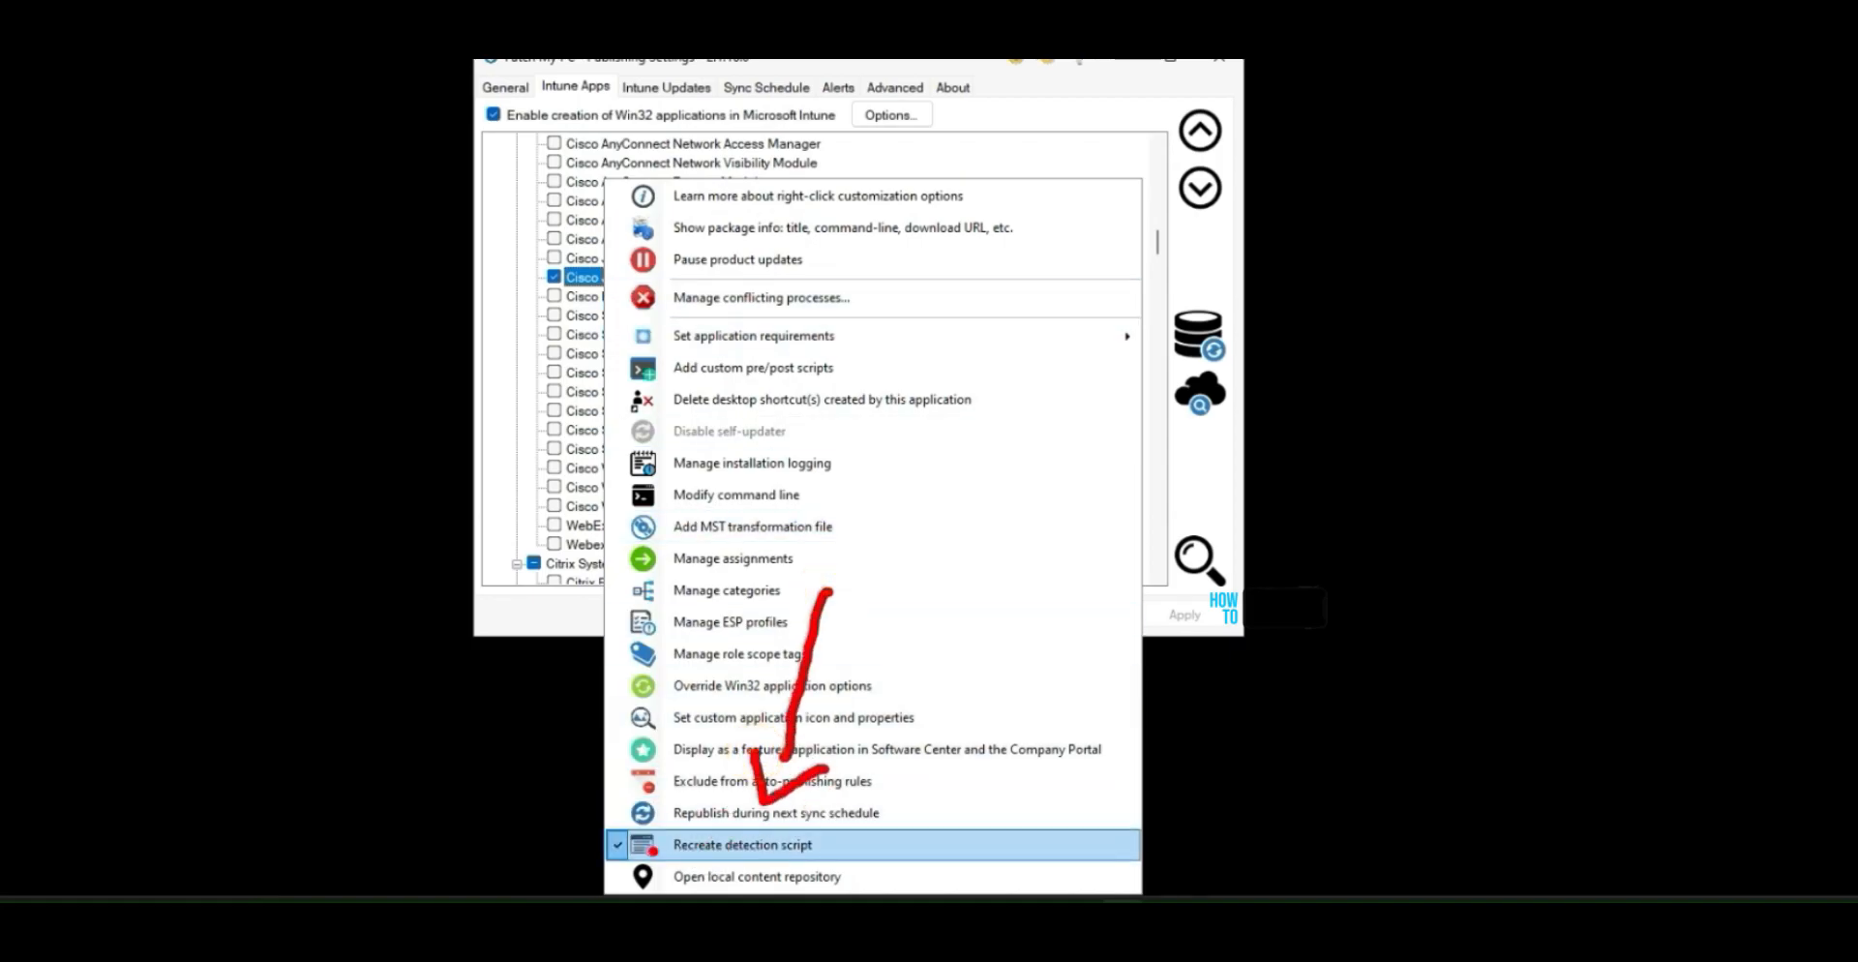
{"action": "left_click", "coordinate": [667, 846]}
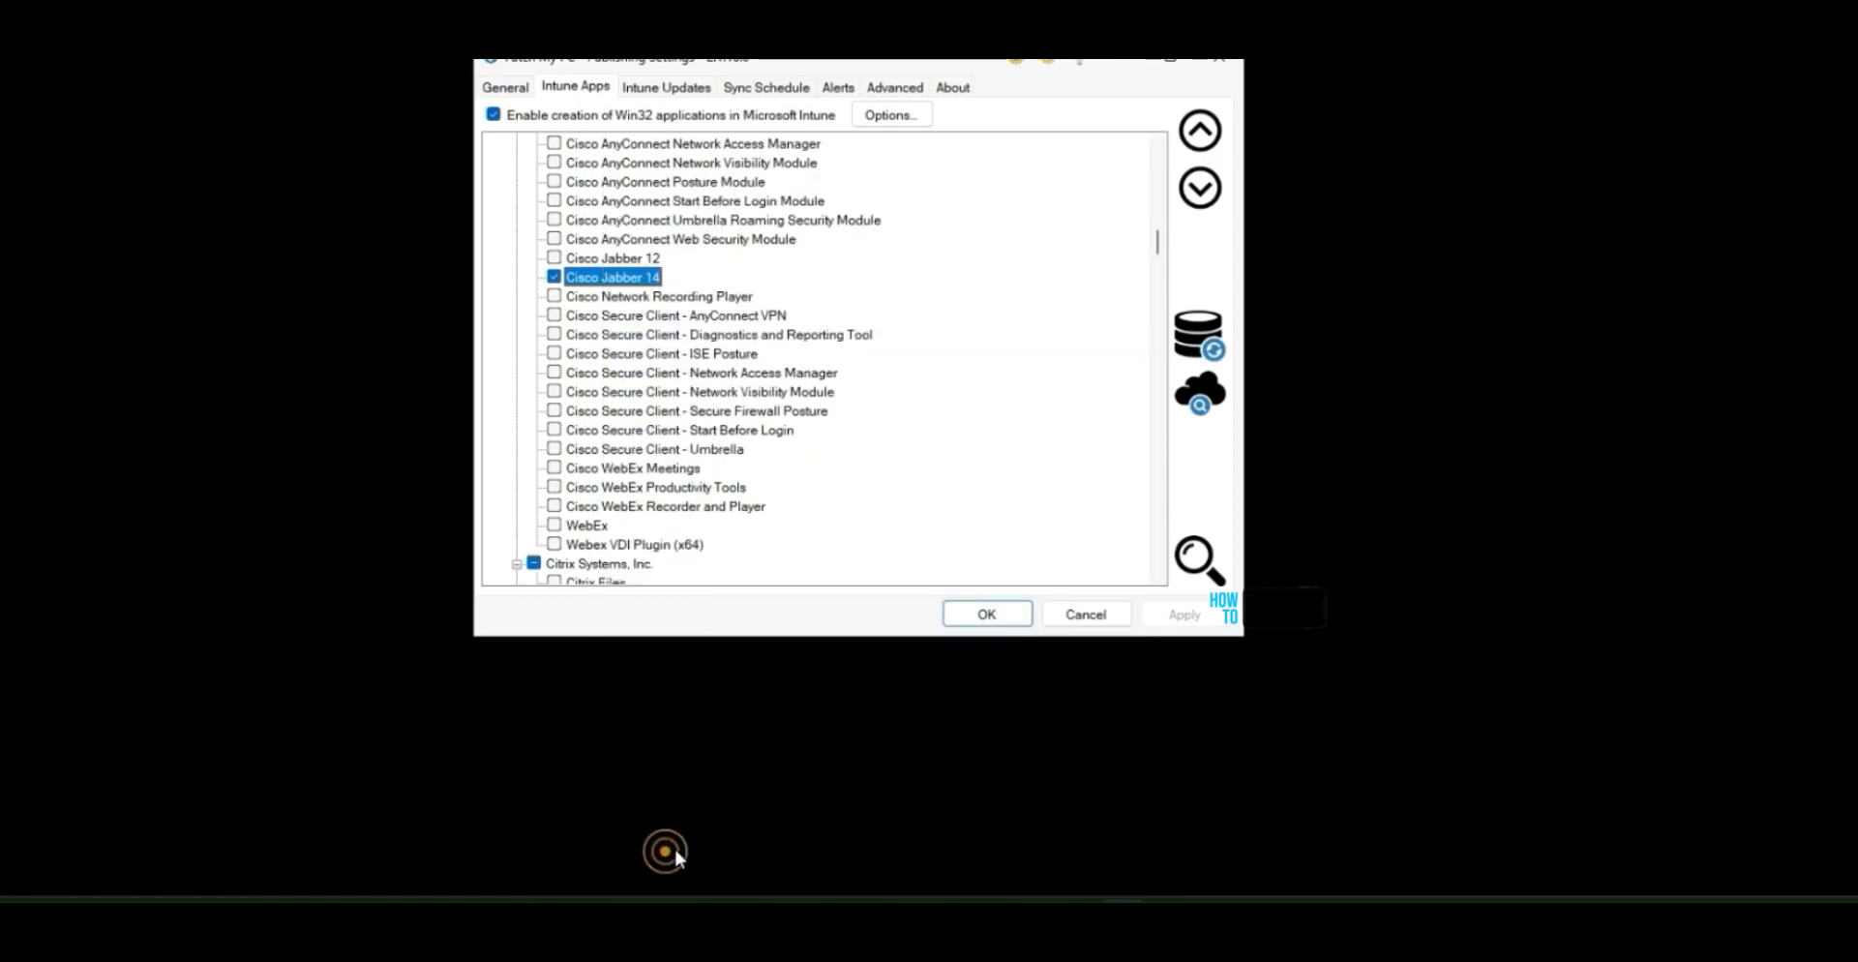
{"action": "right_click", "coordinate": [620, 285]}
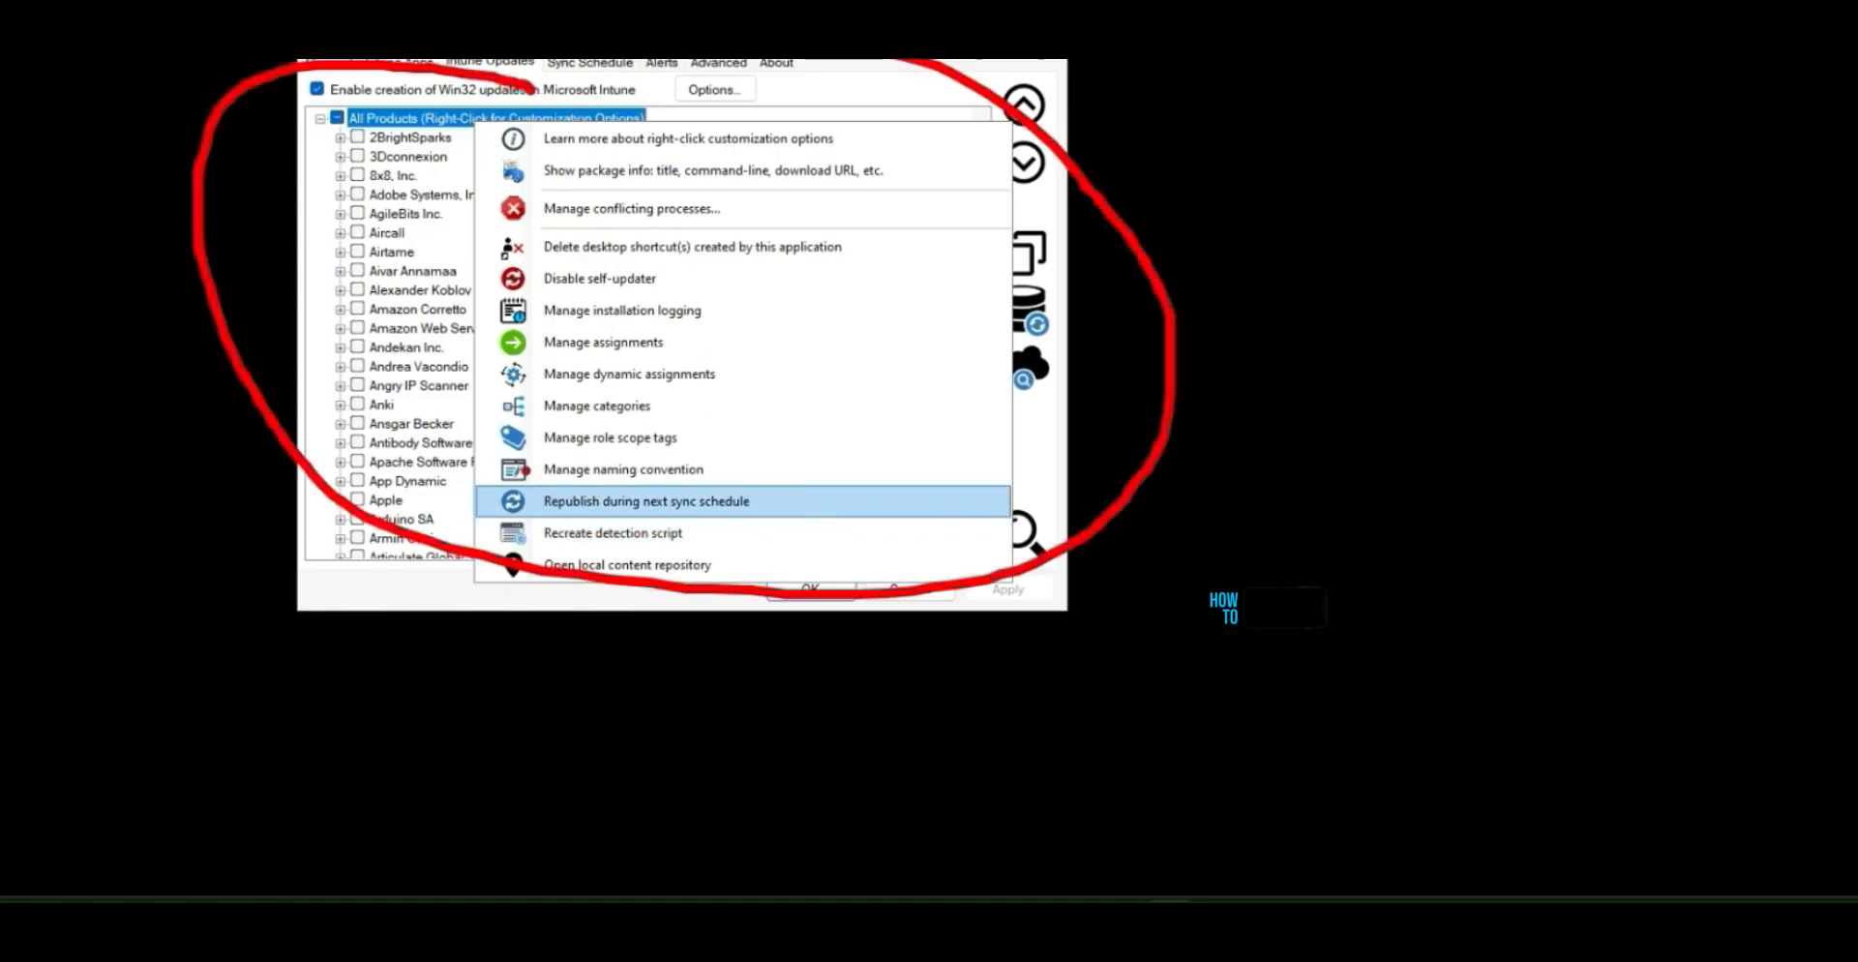
Expand Adobe Systems, Inc. among the Intune updates and examine the customization options for Adobe Acrobat 2020 Classic.
{"action": "left_click", "coordinate": [340, 194]}
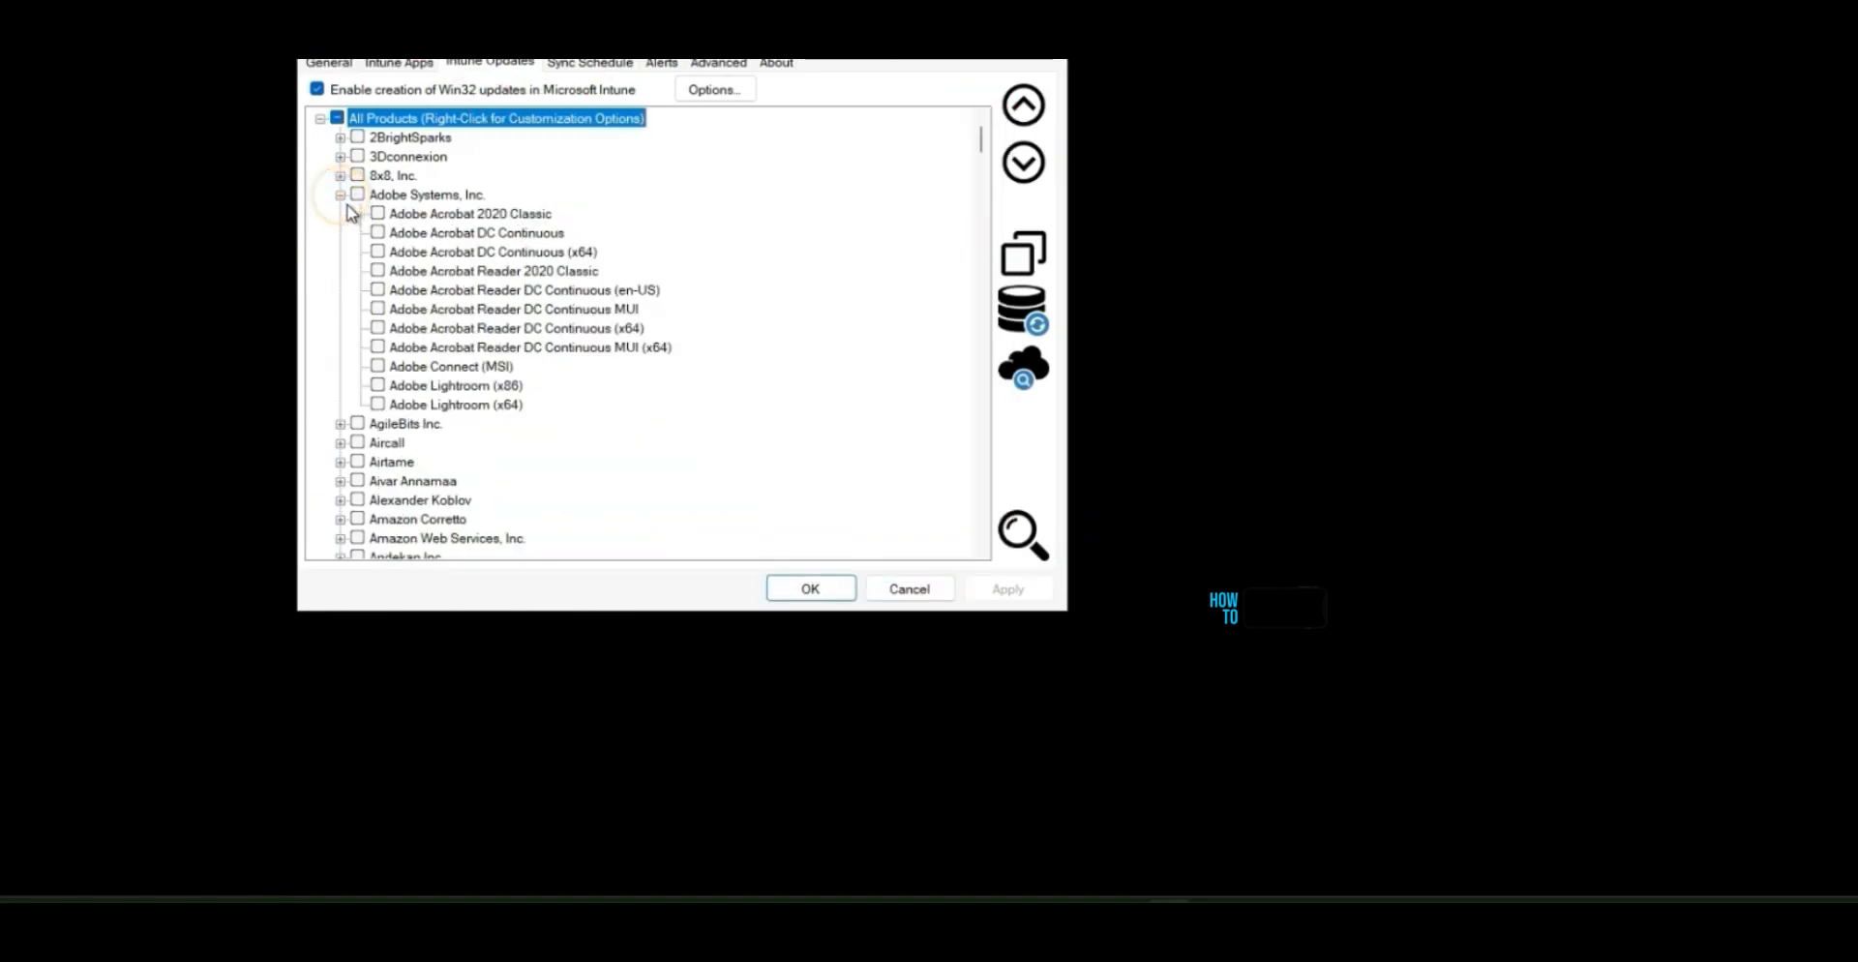
{"action": "left_click", "coordinate": [435, 214]}
{"action": "right_click", "coordinate": [436, 221]}
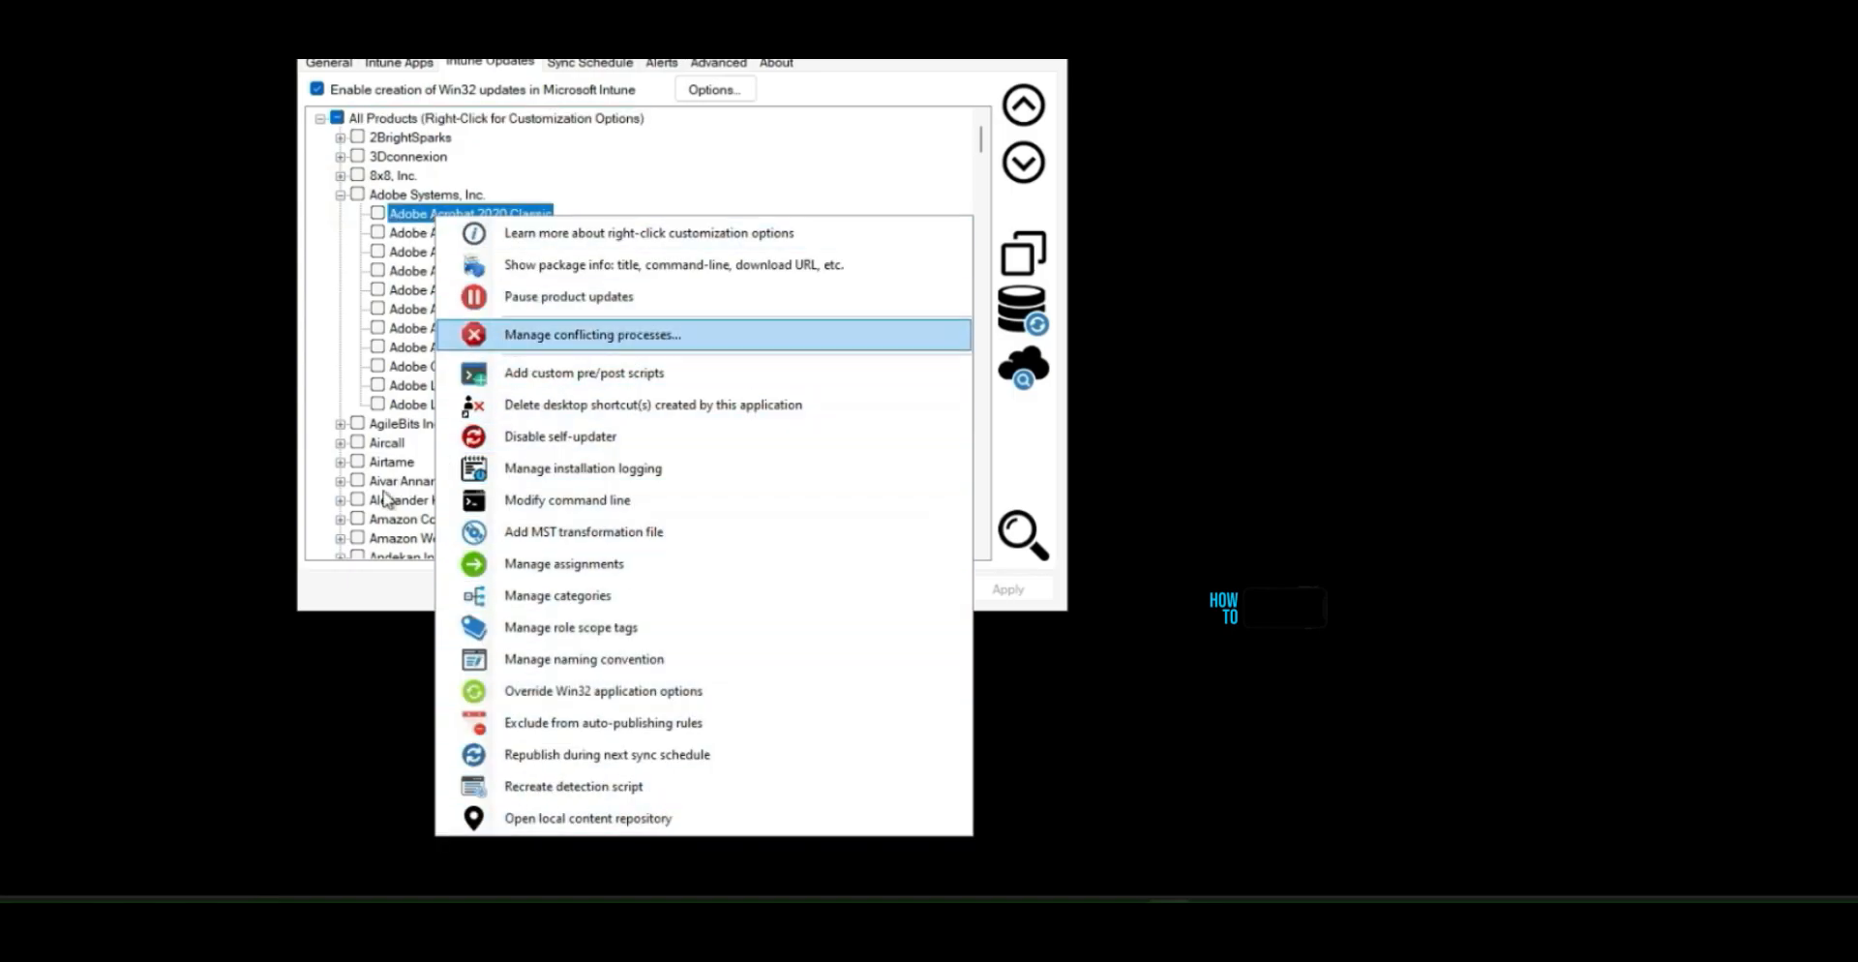
{"action": "left_click", "coordinate": [477, 65]}
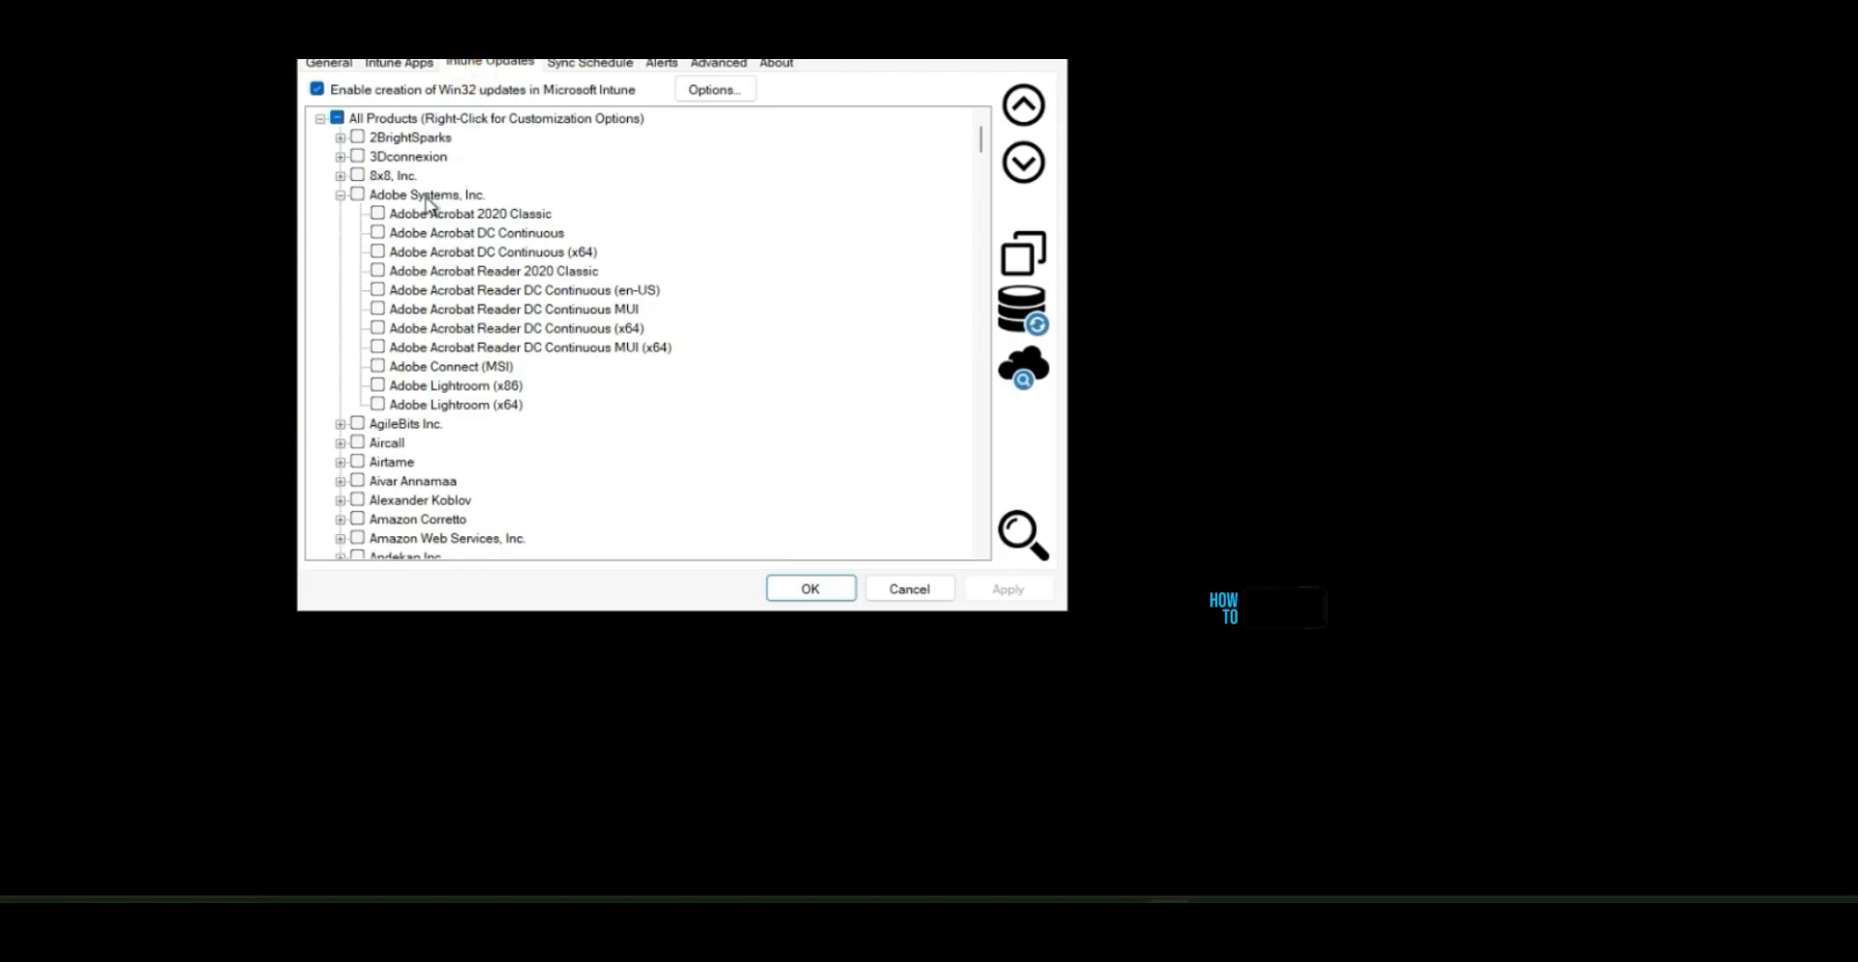
Compare the product customization options for Intune apps with those offered for All Products under Intune updates.
{"action": "left_click", "coordinate": [399, 64]}
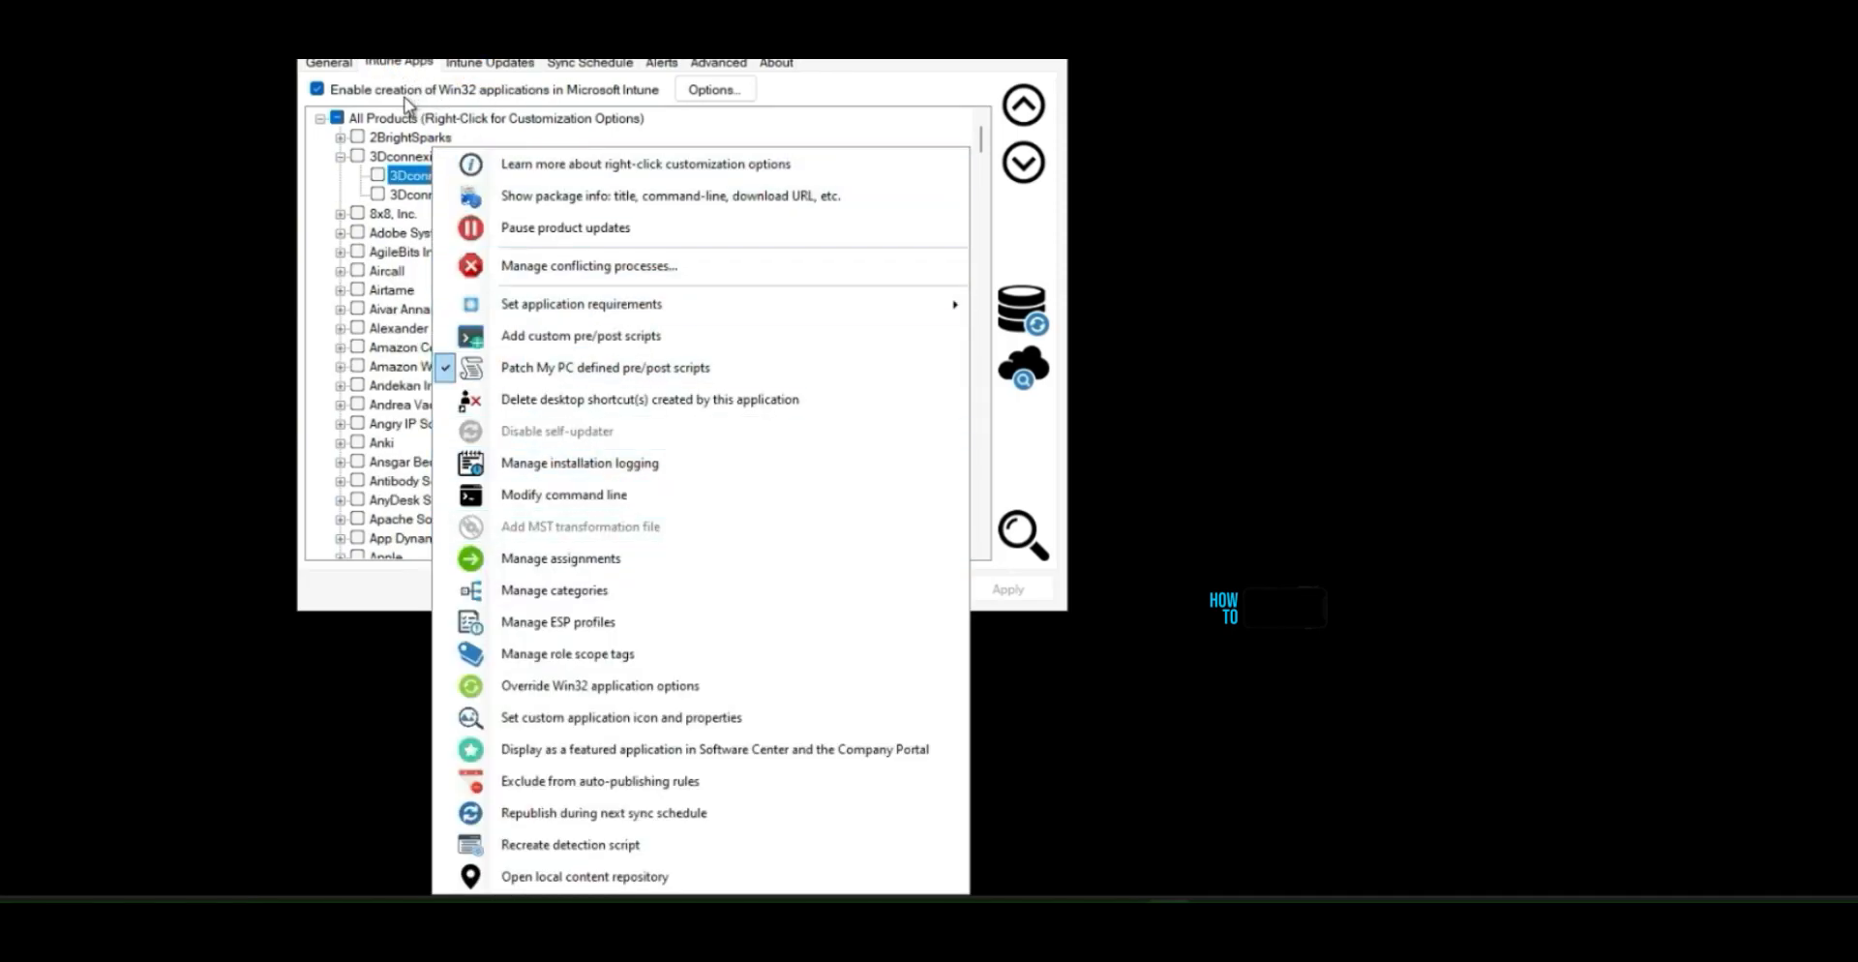
{"action": "left_click_drag", "start_coordinate": [362, 77], "coordinate": [565, 76]}
{"action": "left_click", "coordinate": [479, 66]}
{"action": "right_click", "coordinate": [474, 120]}
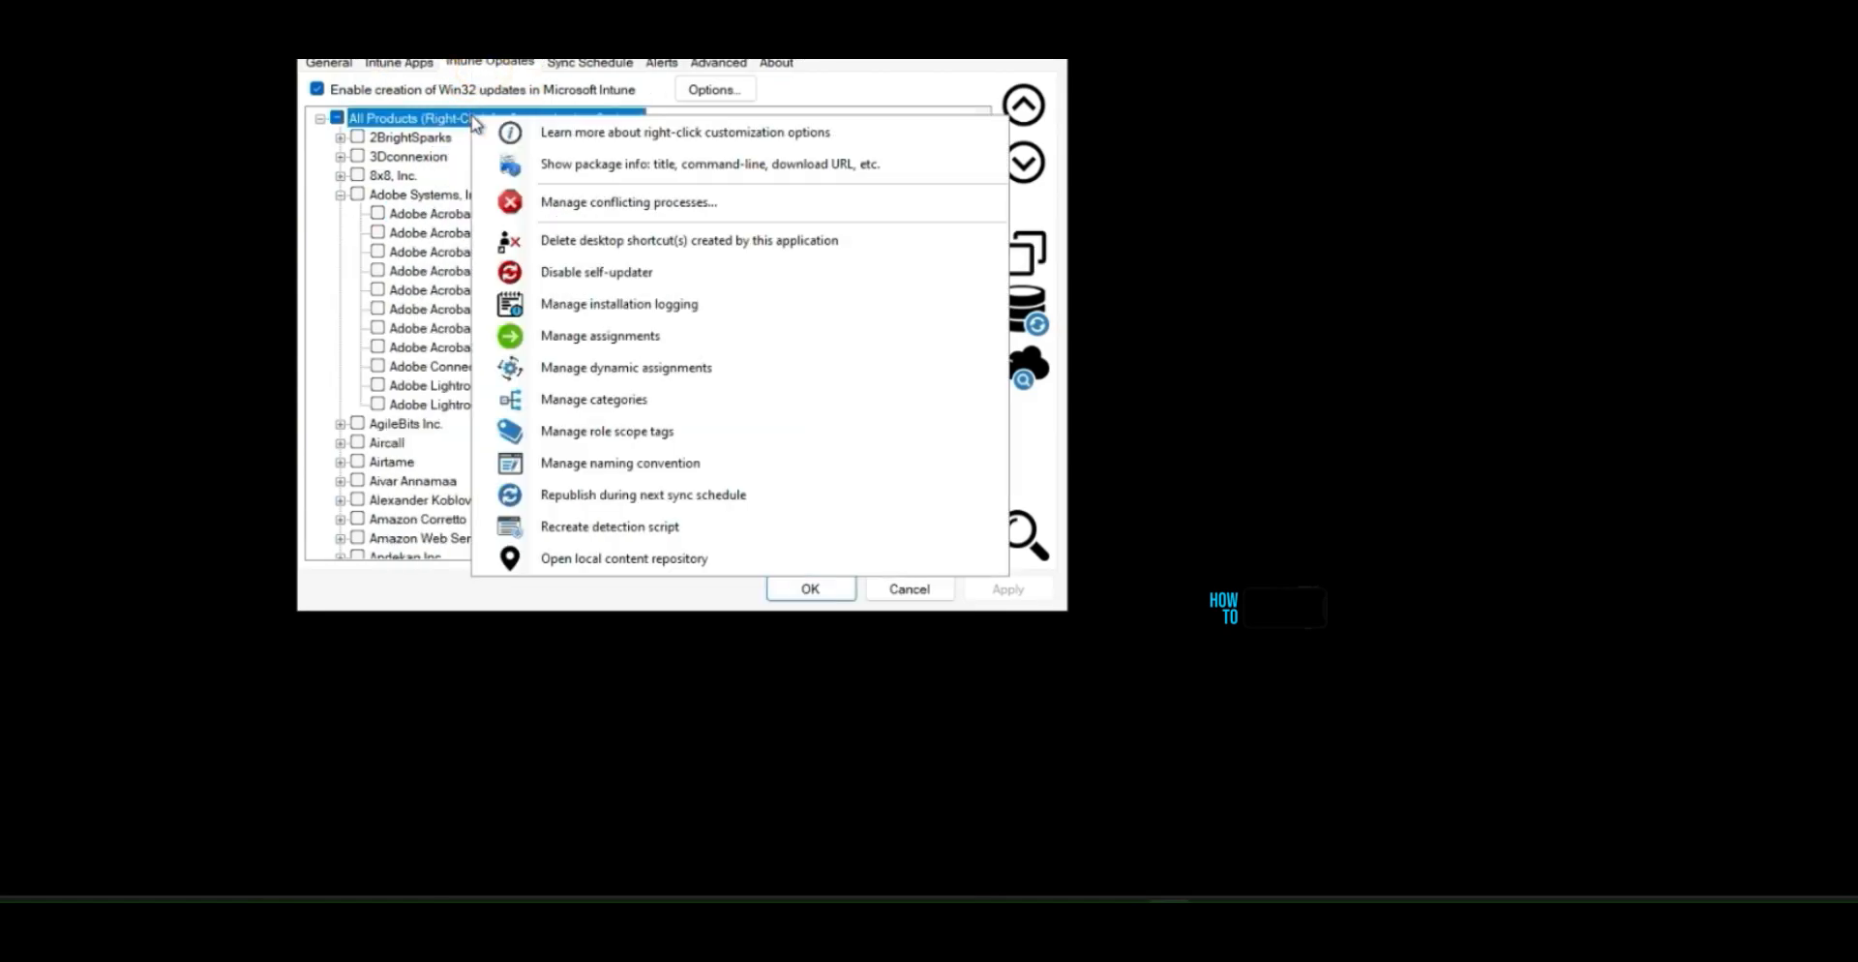
{"action": "left_click", "coordinate": [640, 599]}
Open the Intune Application Manager to view the applications published by Patch My PC.
{"action": "mouse_move", "coordinate": [1173, 193]}
{"action": "left_mouse_down"}
{"action": "mouse_move", "coordinate": [1057, 290]}
{"action": "mouse_move", "coordinate": [1127, 289]}
{"action": "left_mouse_up"}
{"action": "left_click_drag", "start_coordinate": [1083, 347], "coordinate": [960, 347]}
{"action": "mouse_move", "coordinate": [793, 339]}
{"action": "left_mouse_down"}
{"action": "mouse_move", "coordinate": [974, 288]}
{"action": "mouse_move", "coordinate": [958, 320]}
{"action": "left_mouse_up"}
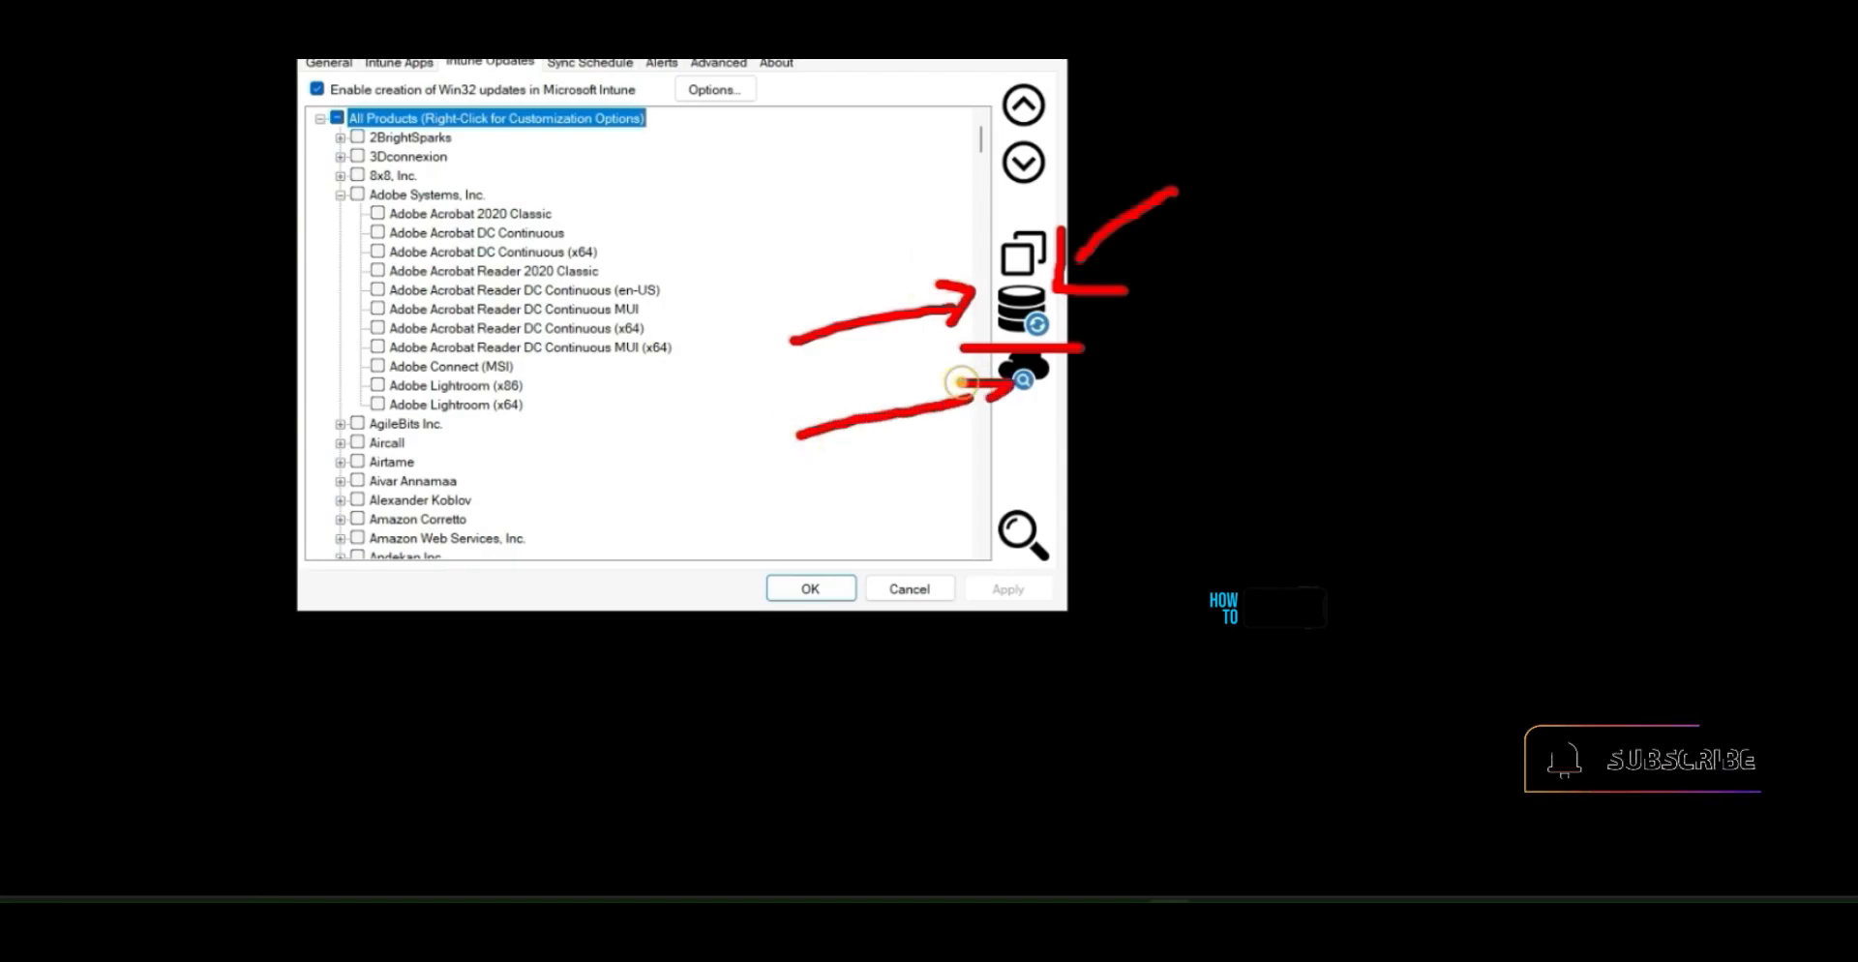
{"action": "left_click", "coordinate": [1031, 374]}
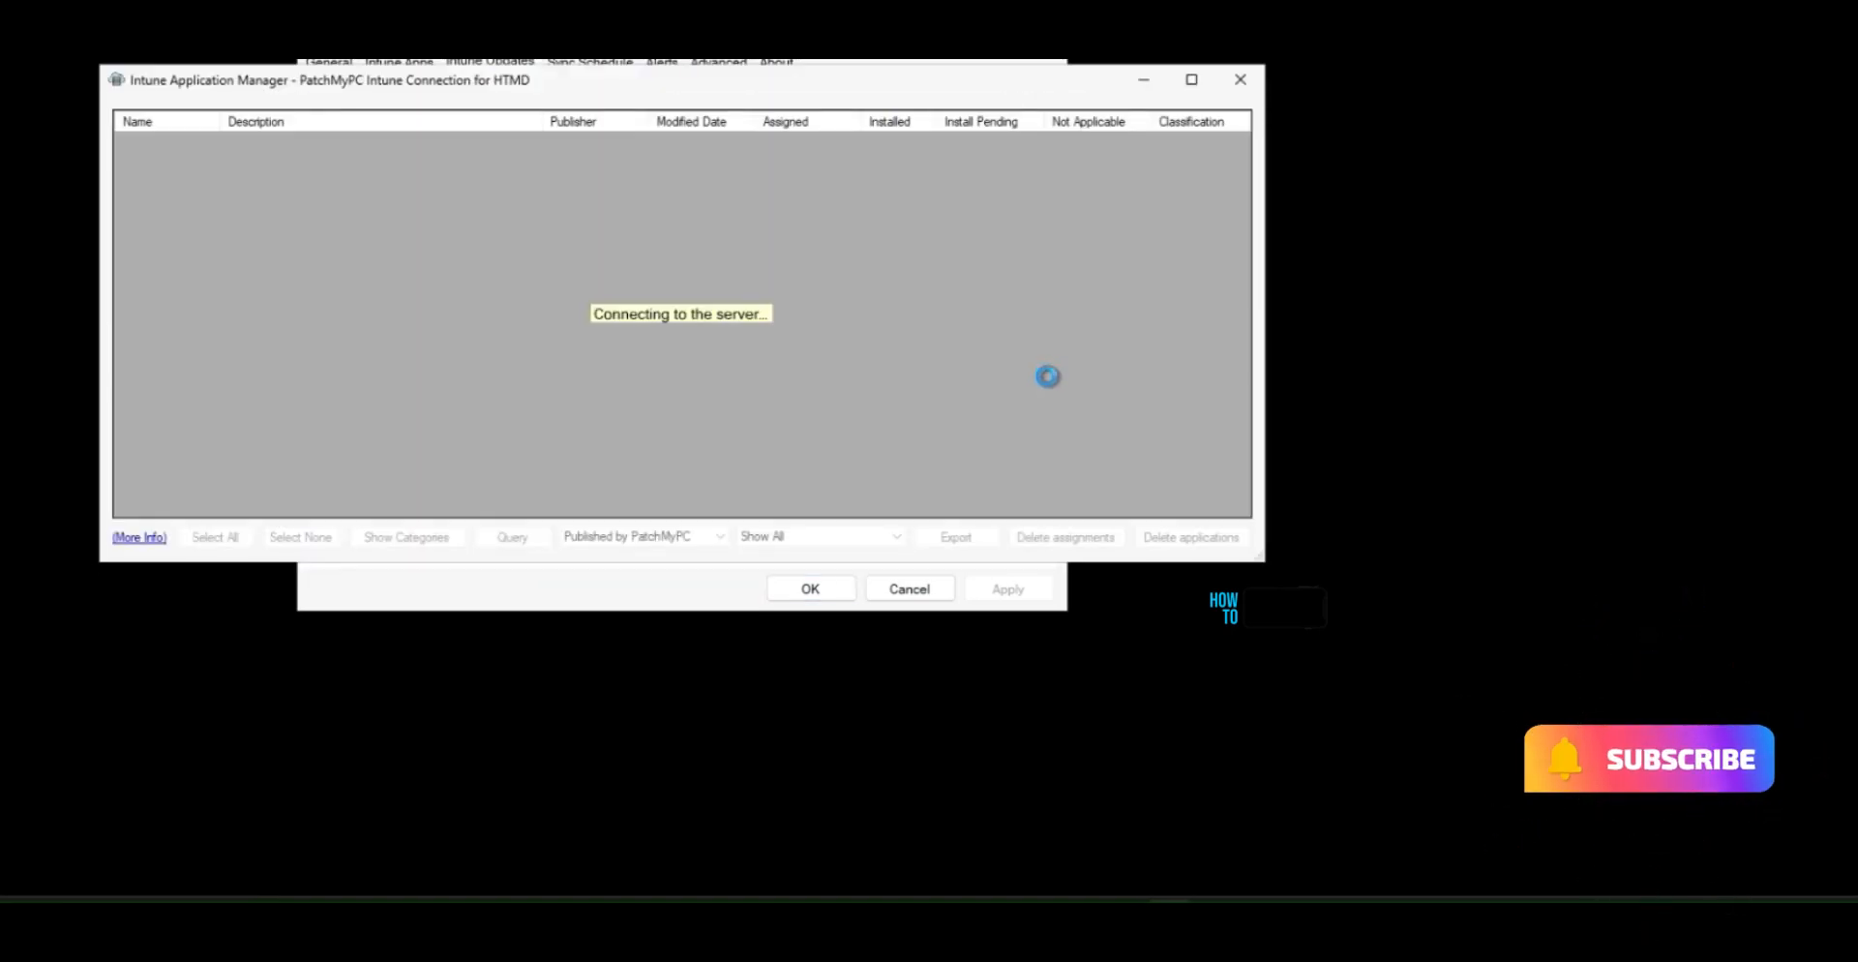